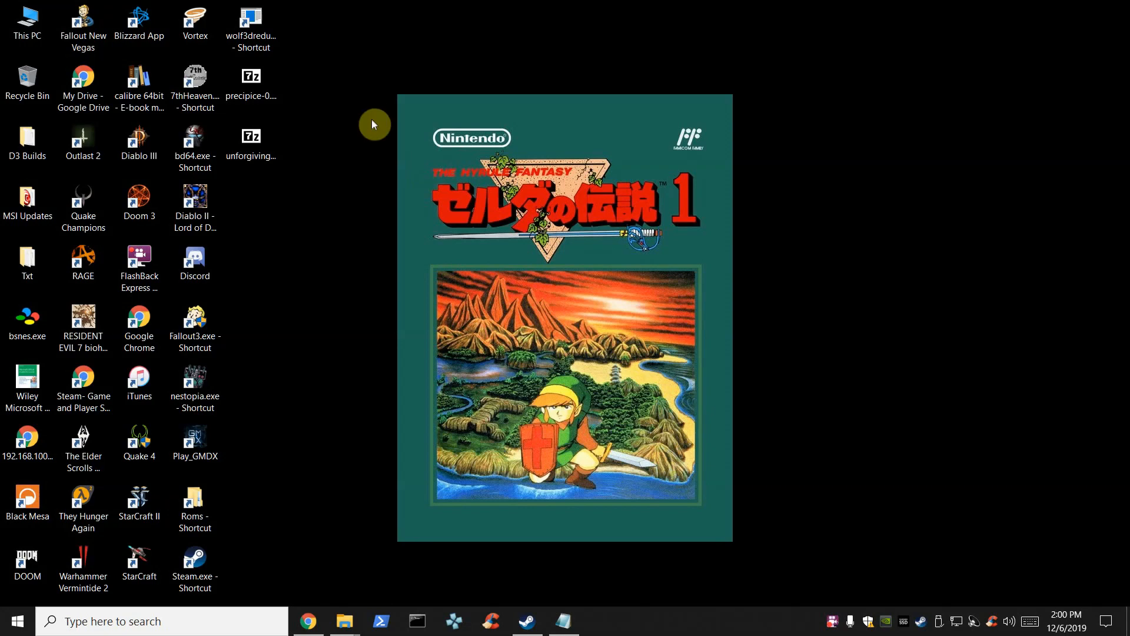
{"action": "left_click_drag", "start_coordinate": [367, 60], "coordinate": [749, 572]}
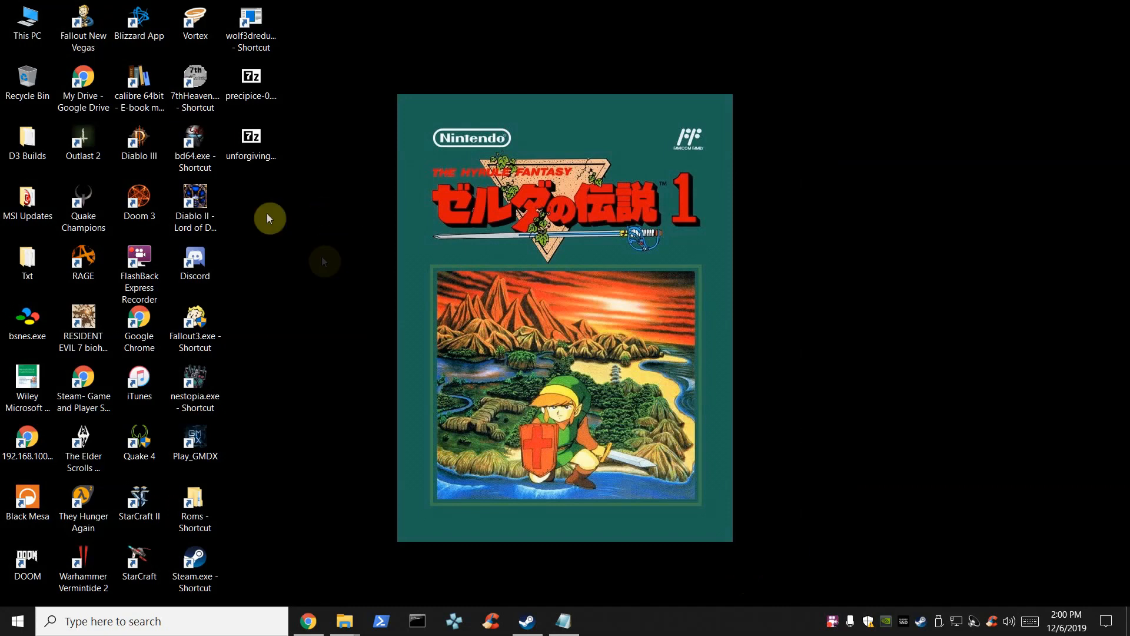
{"action": "left_click", "coordinate": [211, 107]}
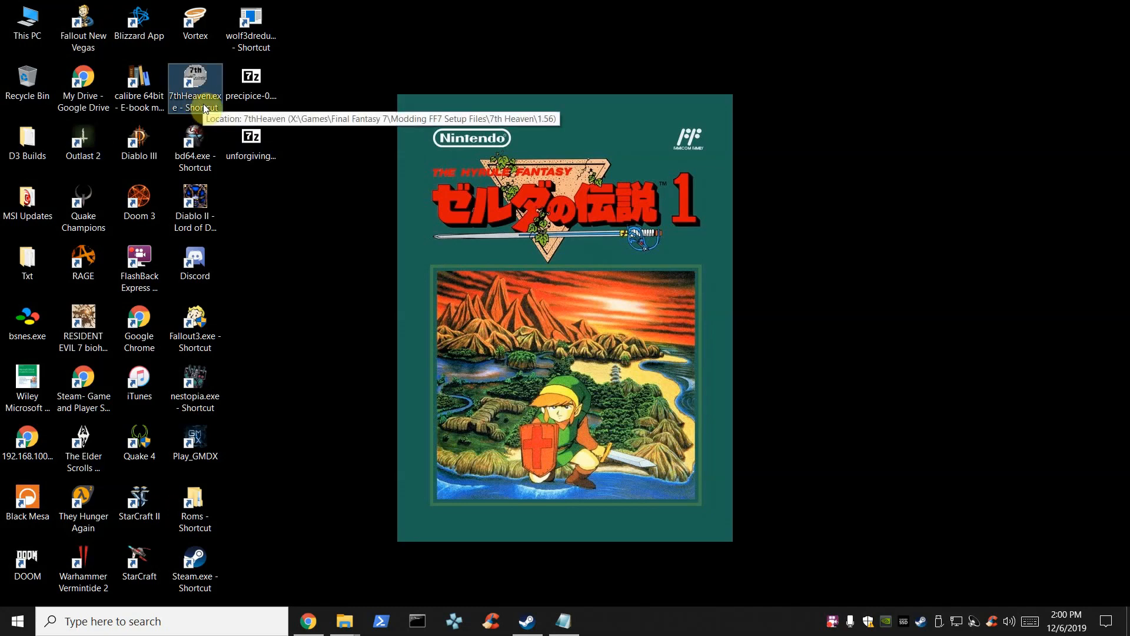
{"action": "left_click", "coordinate": [336, 227]}
{"action": "left_click", "coordinate": [206, 106]}
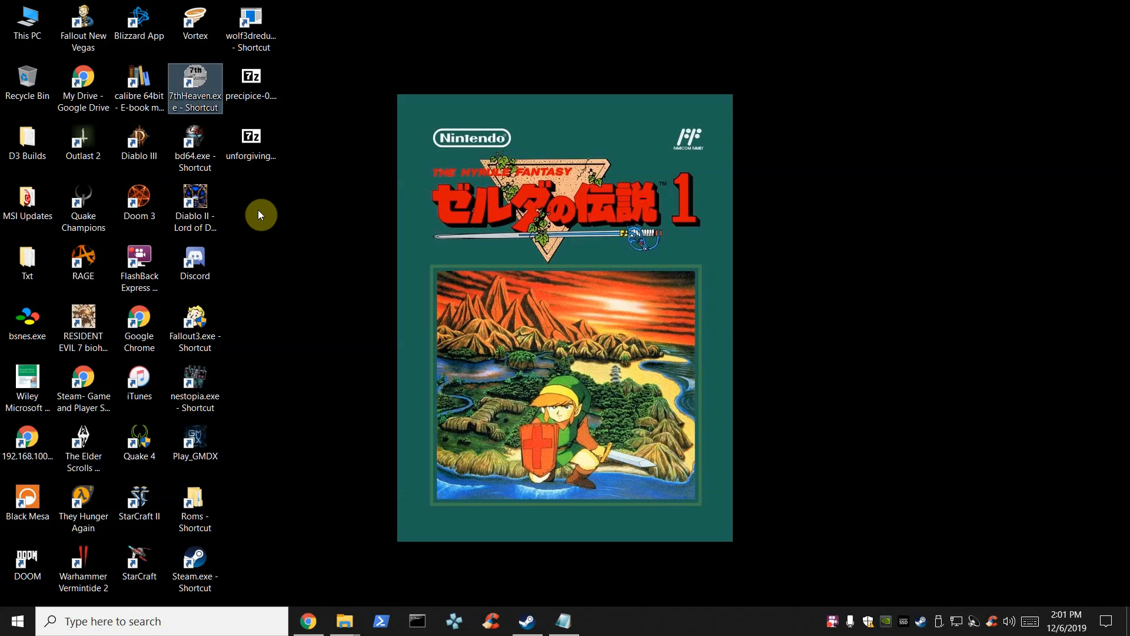
Open 7thHeaven from its desktop shortcut and try to launch the game with the active mods.
{"action": "double_click", "coordinate": [210, 107]}
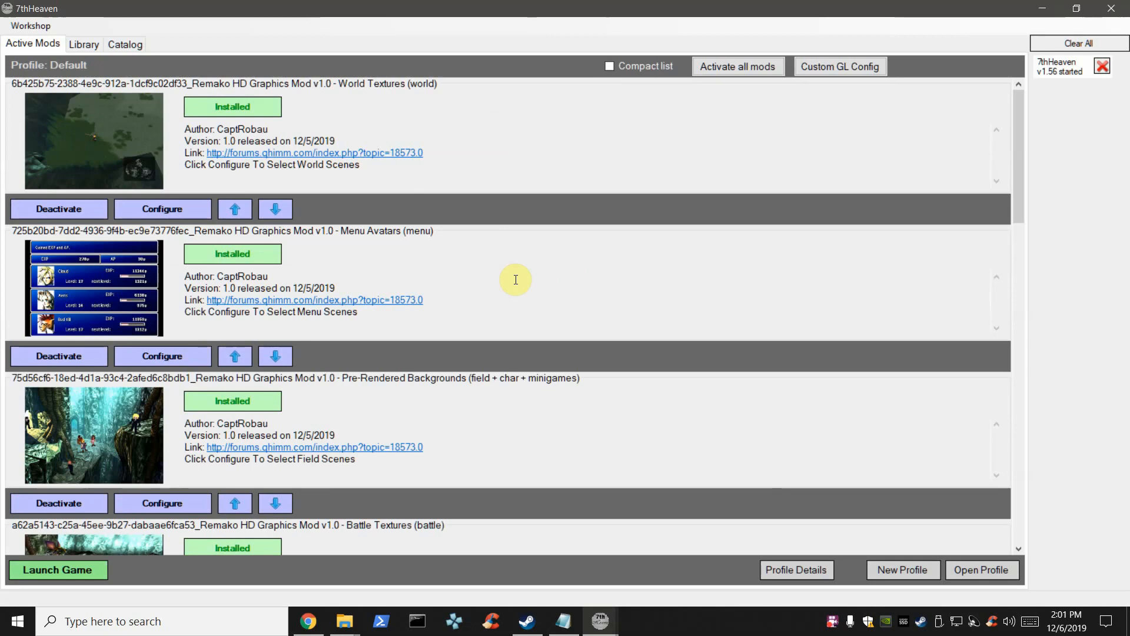
{"action": "left_click", "coordinate": [88, 571]}
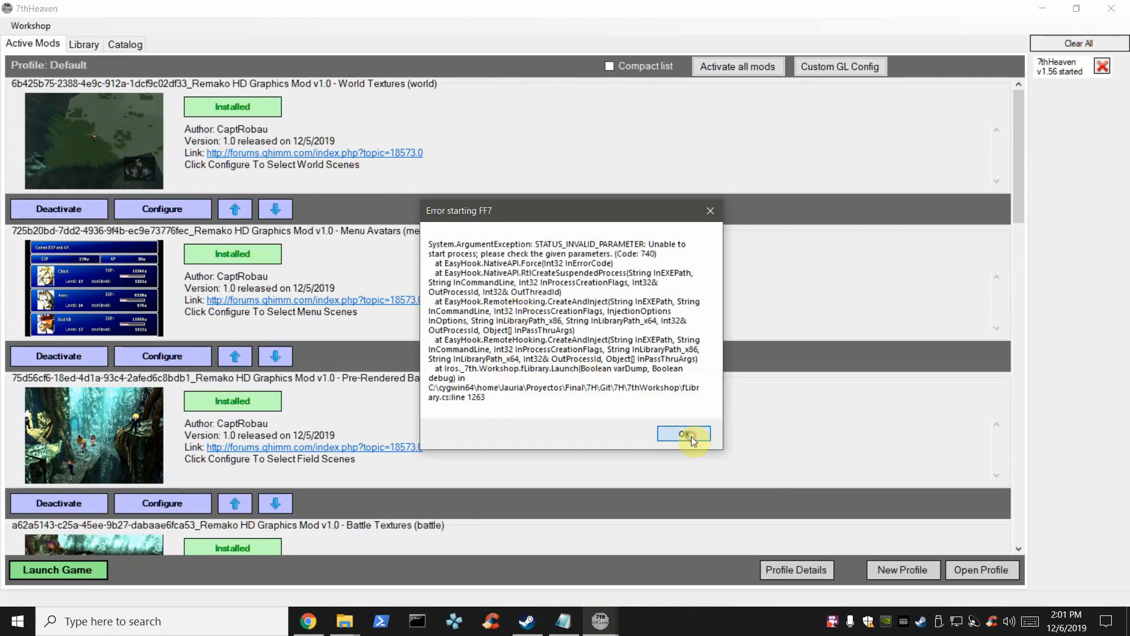
Review and dismiss the "Error starting FF7" message, and exit 7thHeaven.
{"action": "left_click_drag", "start_coordinate": [539, 208], "coordinate": [527, 247]}
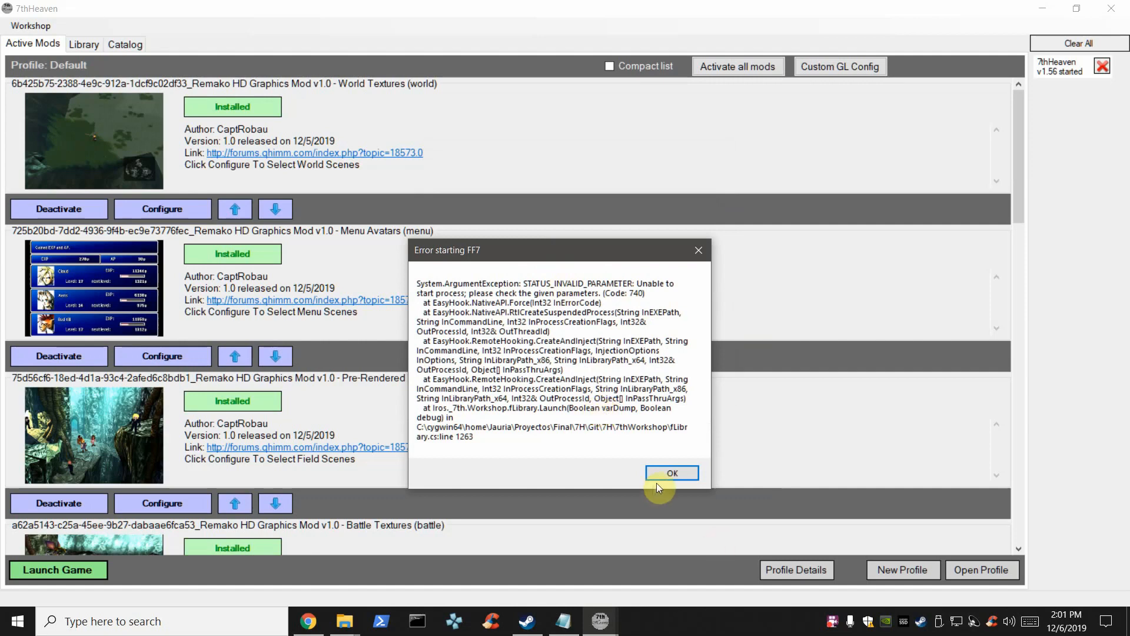
{"action": "mouse_move", "coordinate": [582, 252]}
{"action": "left_mouse_down"}
{"action": "mouse_move", "coordinate": [607, 265]}
{"action": "mouse_move", "coordinate": [571, 260]}
{"action": "left_mouse_up"}
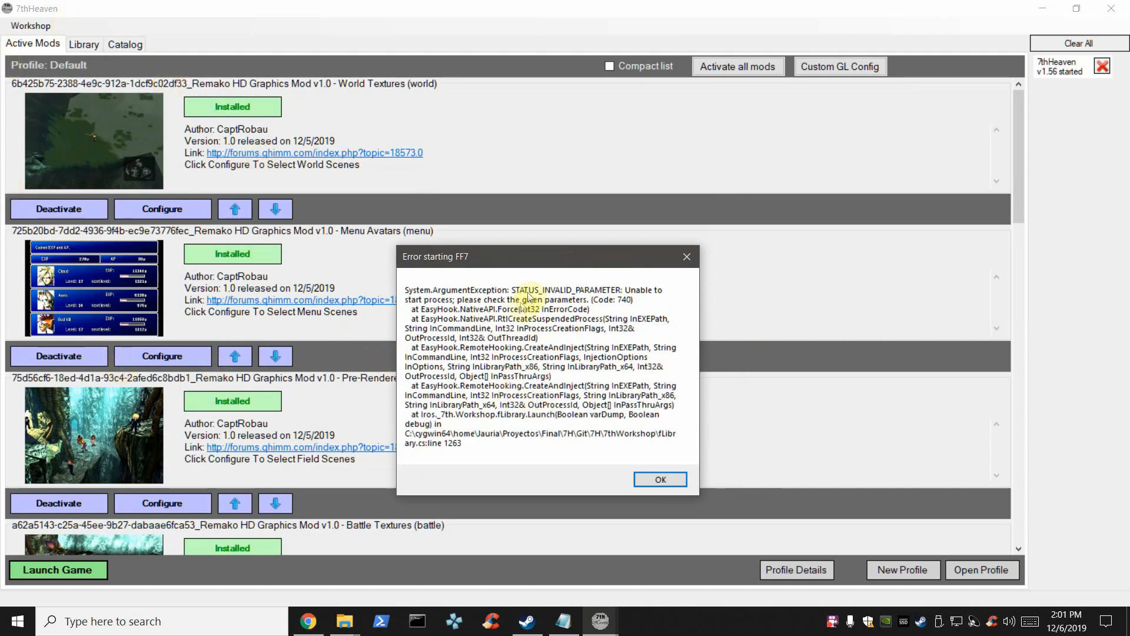
{"action": "mouse_move", "coordinate": [543, 257]}
{"action": "left_mouse_down"}
{"action": "mouse_move", "coordinate": [516, 224]}
{"action": "mouse_move", "coordinate": [507, 246]}
{"action": "mouse_move", "coordinate": [574, 248]}
{"action": "mouse_move", "coordinate": [542, 241]}
{"action": "left_mouse_up"}
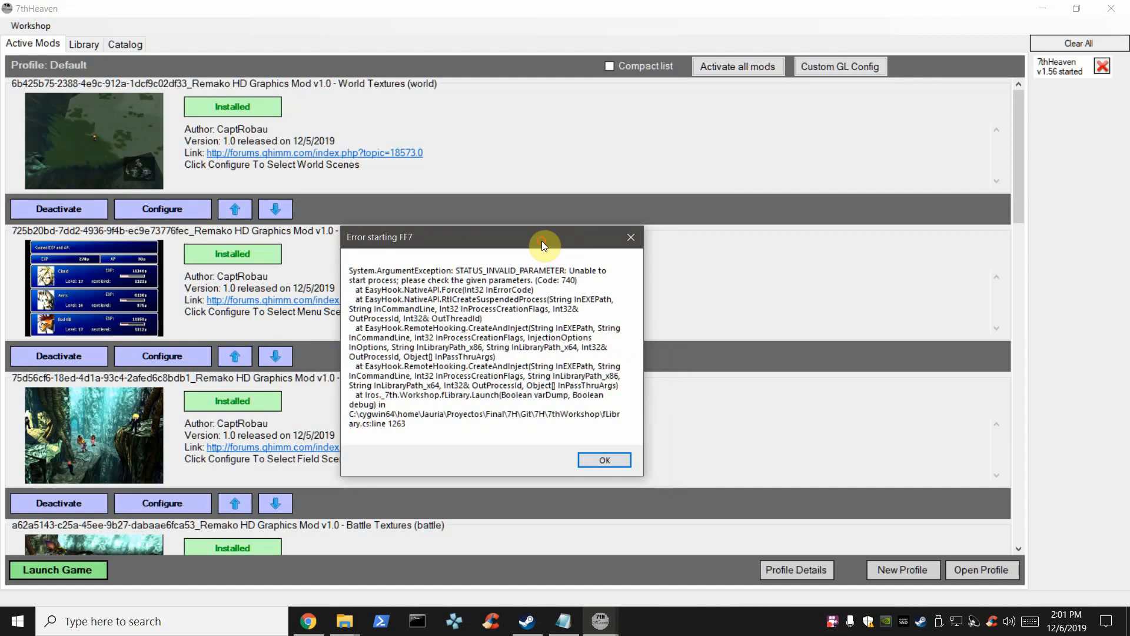
{"action": "left_click_drag", "start_coordinate": [541, 242], "coordinate": [543, 242]}
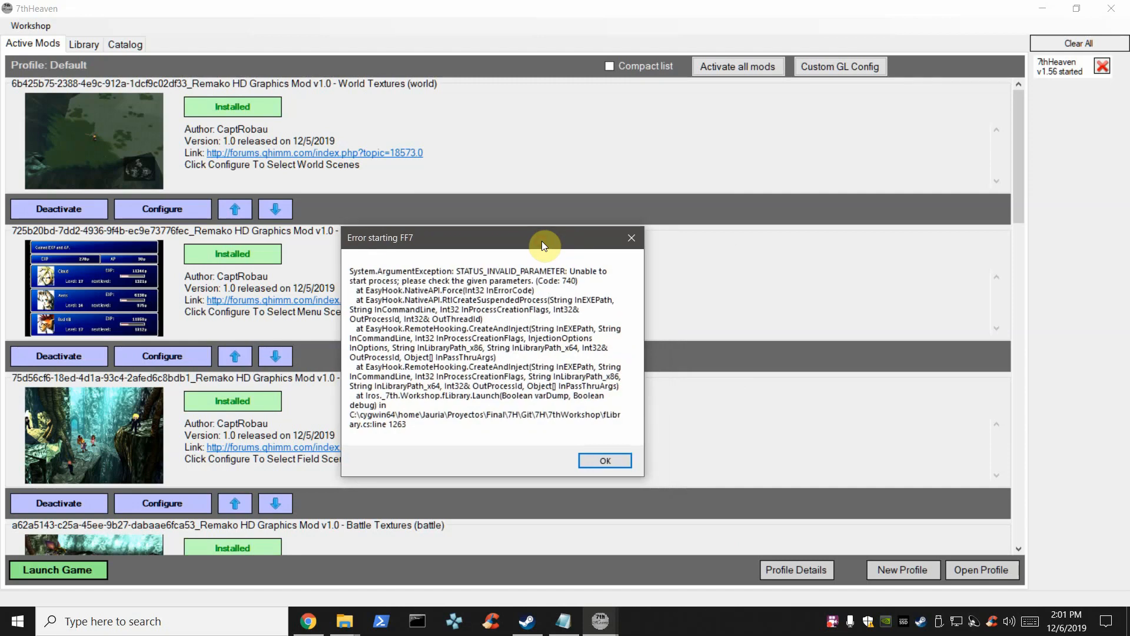
{"action": "left_click", "coordinate": [606, 461]}
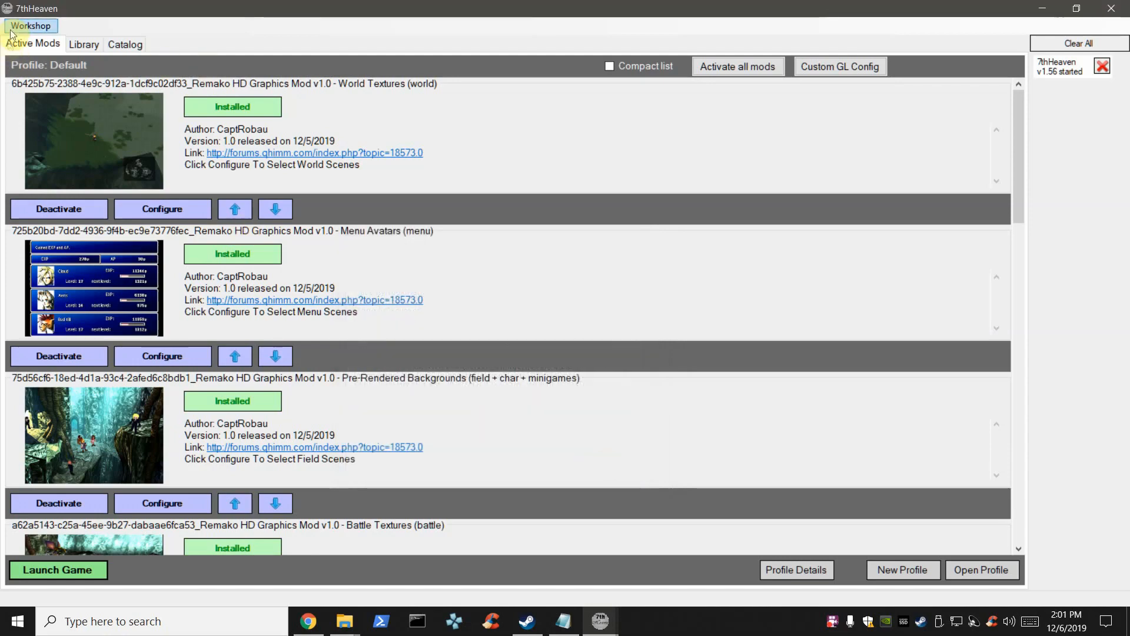
{"action": "left_click", "coordinate": [15, 27]}
{"action": "left_click", "coordinate": [65, 172]}
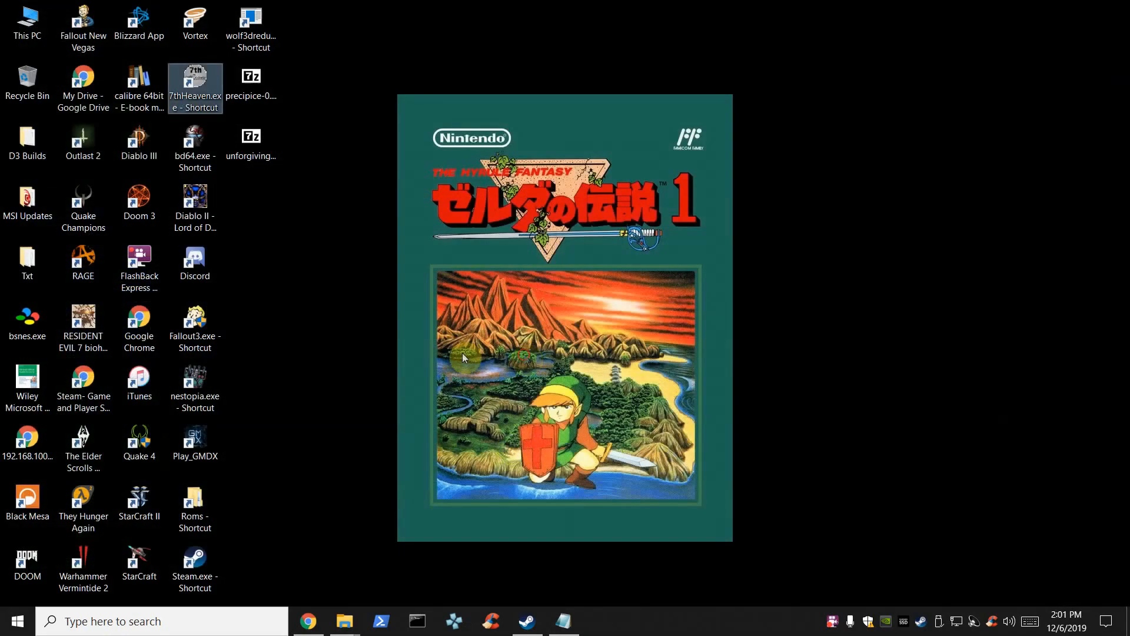
Run the 7thHeaven desktop shortcut as administrator and launch the game with the active mods.
{"action": "right_click", "coordinate": [190, 90]}
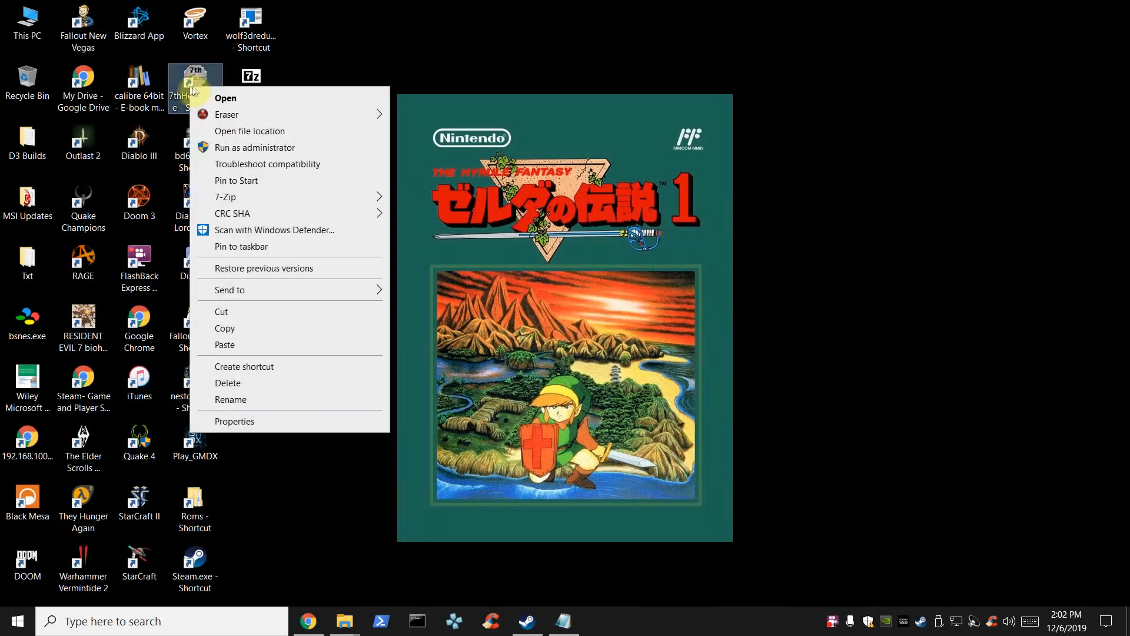
{"action": "left_click", "coordinate": [249, 148]}
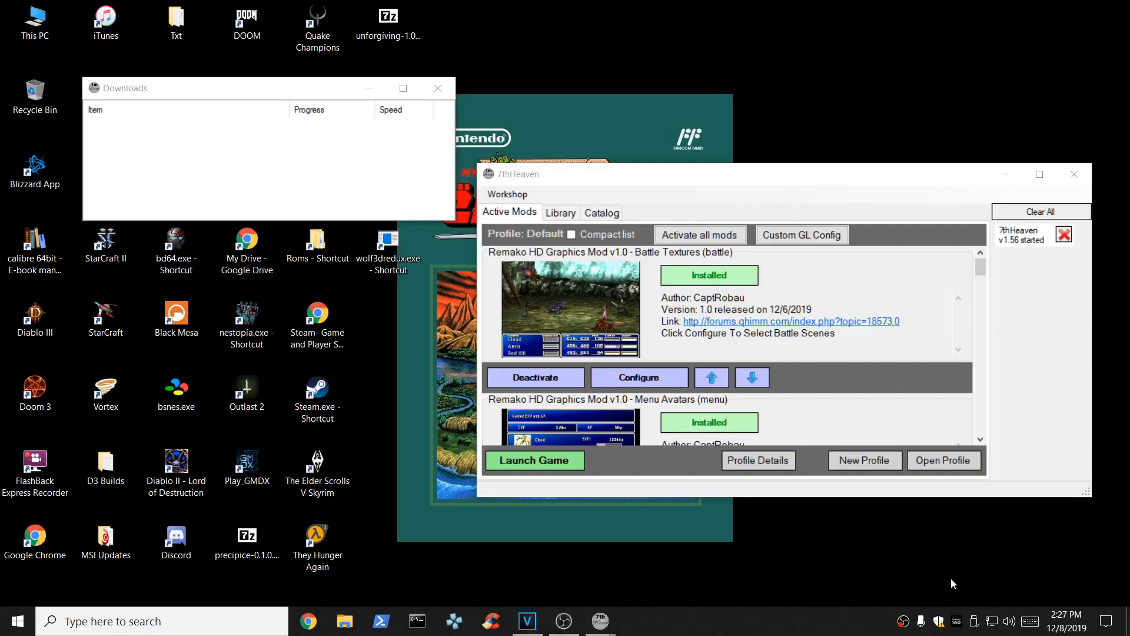
{"action": "left_click", "coordinate": [535, 462]}
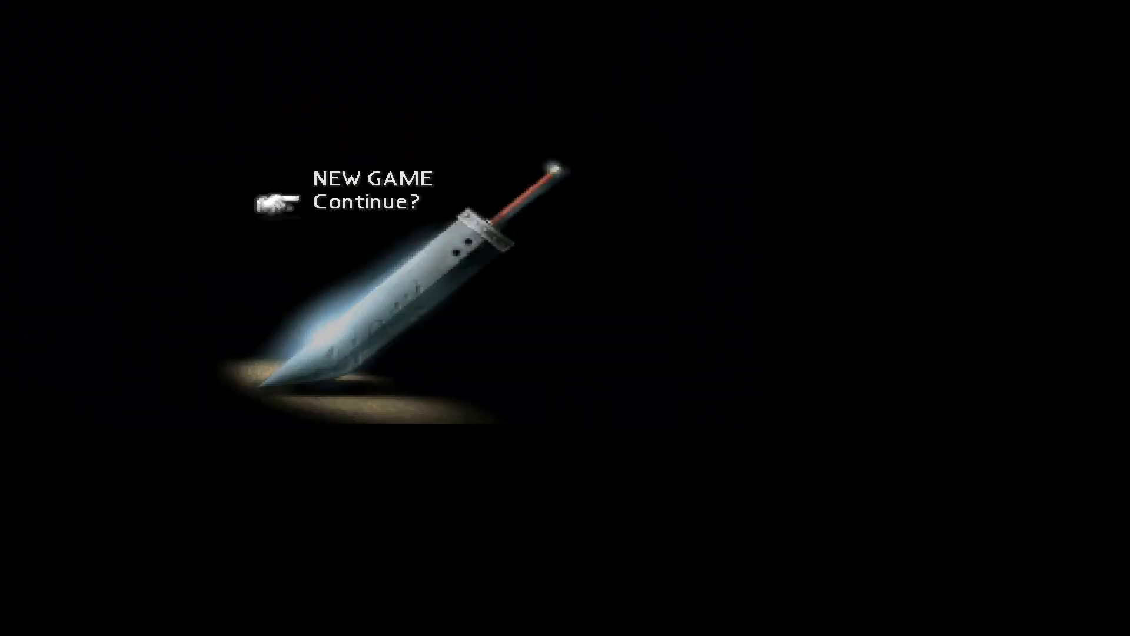
Choose Continue on the game's title screen and load the saved game.
{"action": "key", "text": "Return"}
{"action": "key", "text": "Return"}
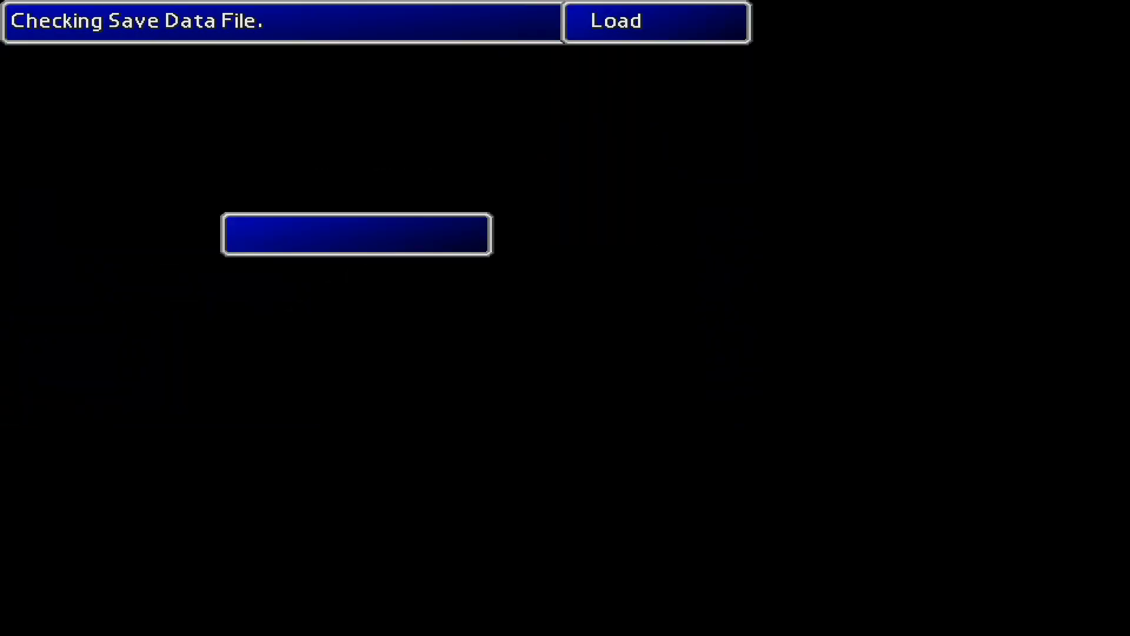
{"action": "key", "text": "Return"}
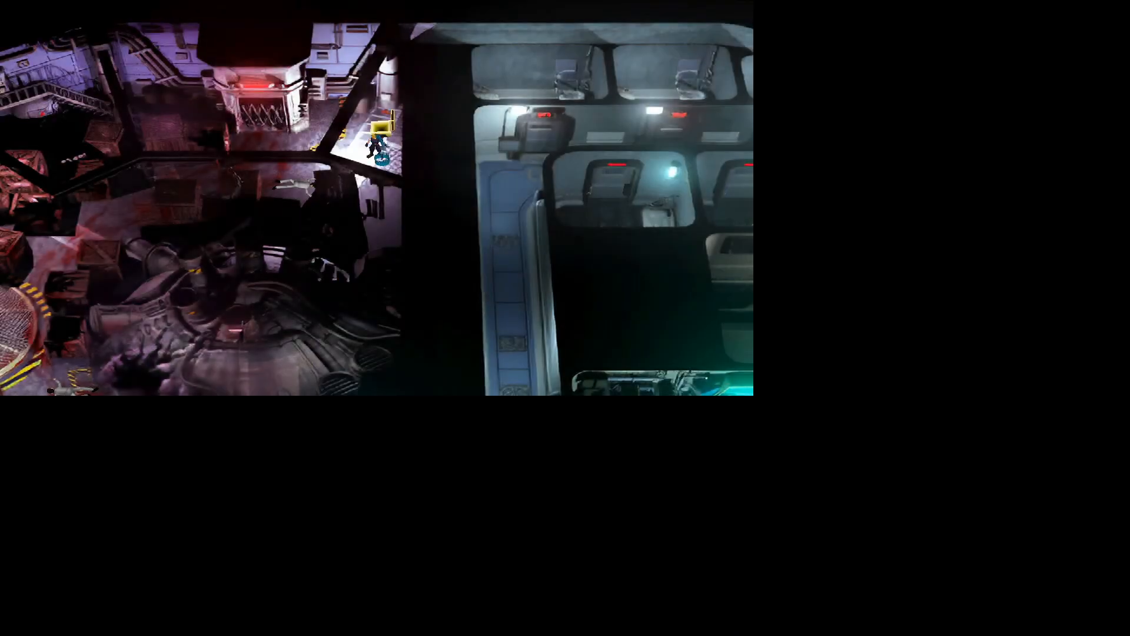
{"action": "key", "text": "Left"}
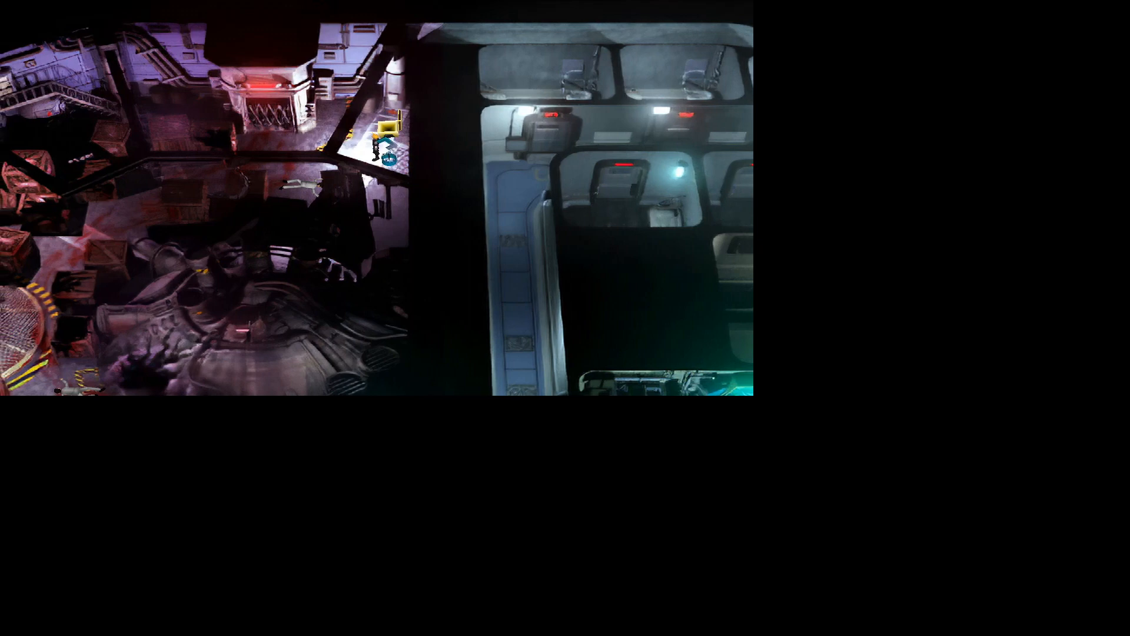
{"action": "key", "text": "Left"}
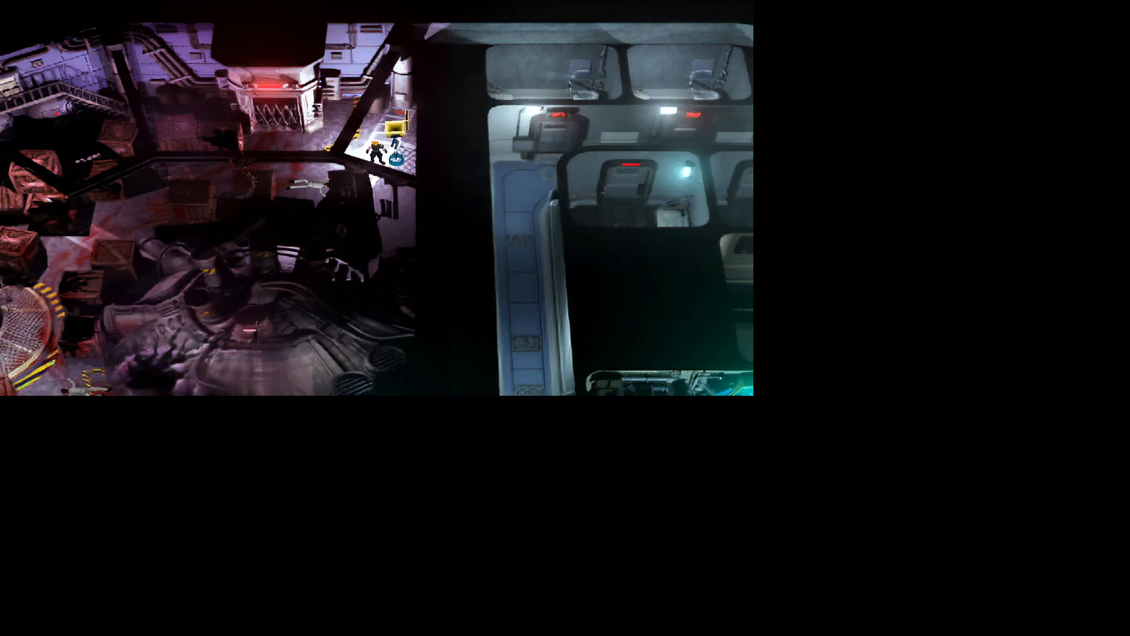
{"action": "key", "text": "Left"}
{"action": "key", "text": "Left"}
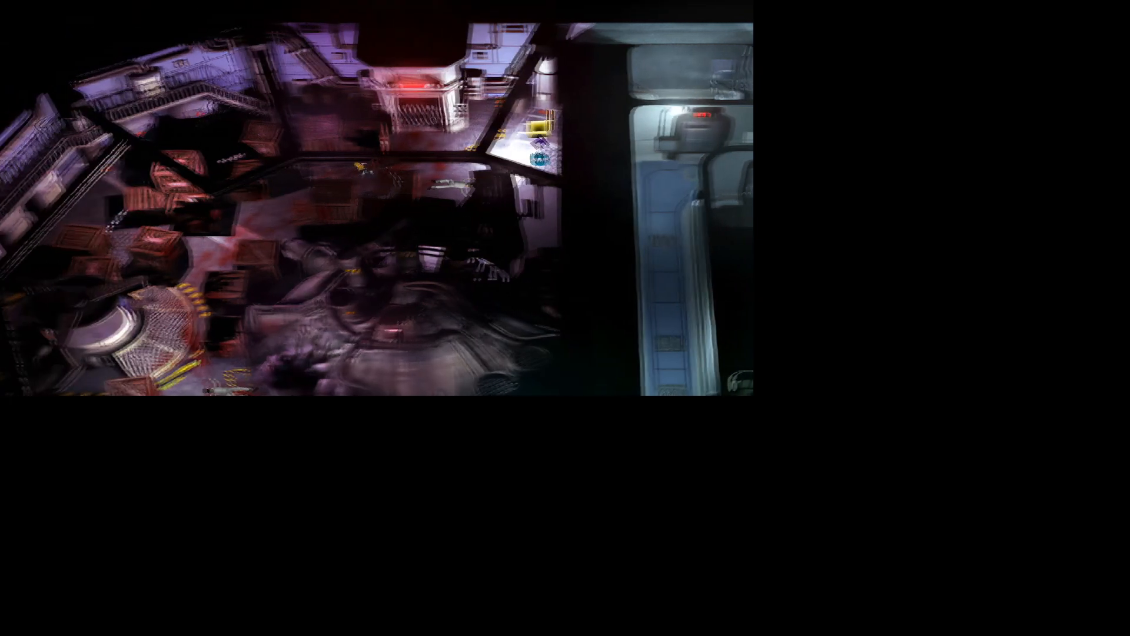
{"action": "key", "text": "Left"}
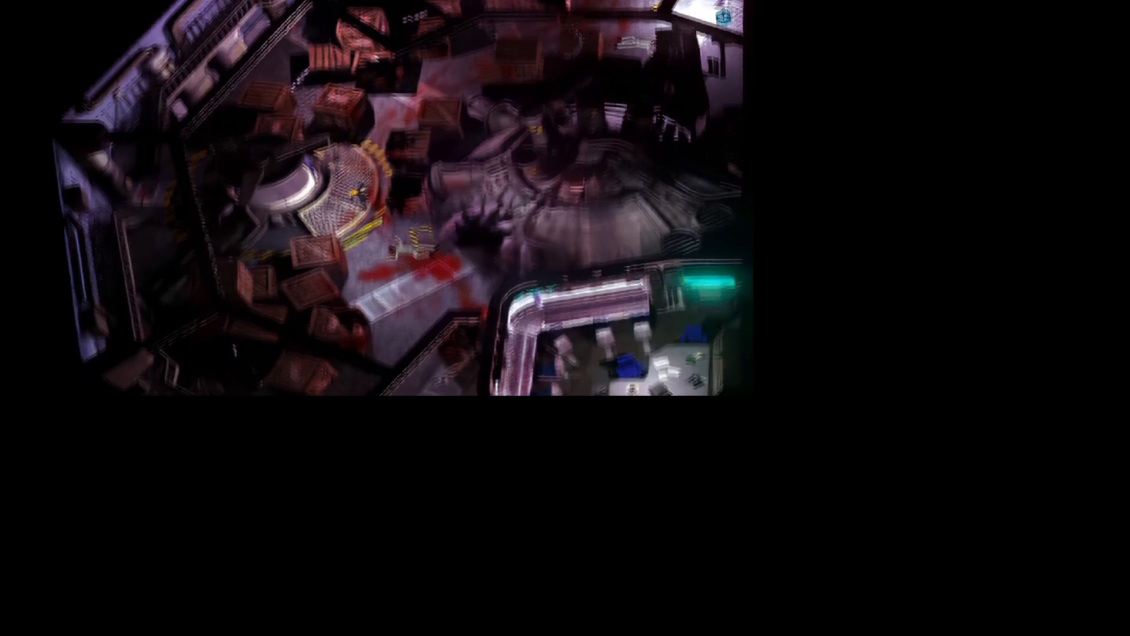
{"action": "key", "text": "Right"}
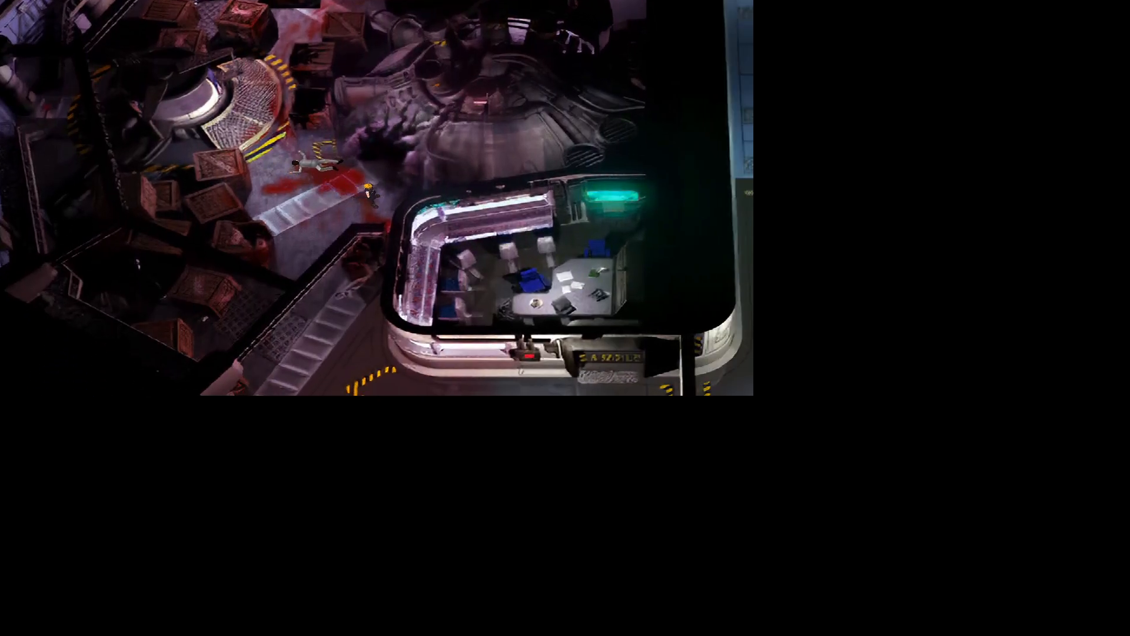
{"action": "key", "text": "Down"}
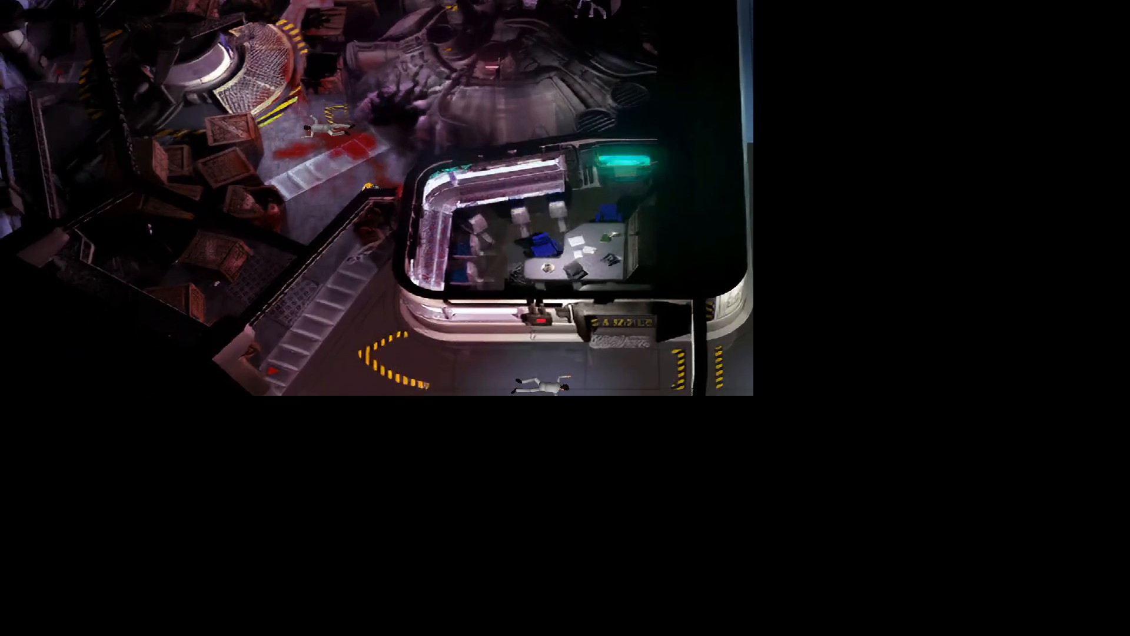
{"action": "key", "text": "Right"}
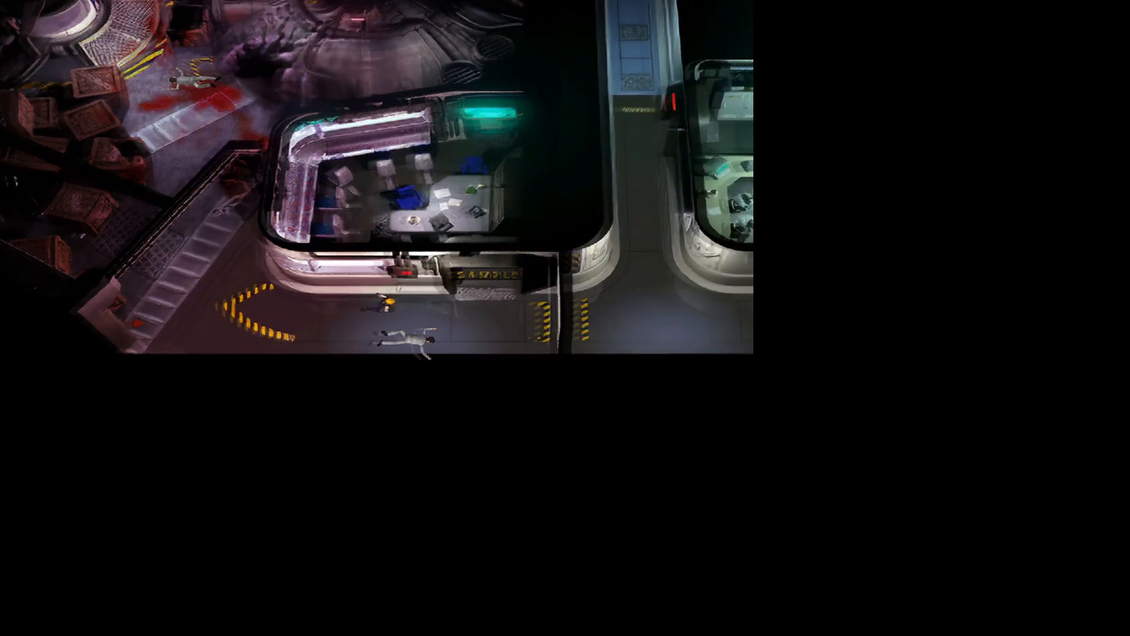
{"action": "key", "text": "Up"}
{"action": "key", "text": "Left"}
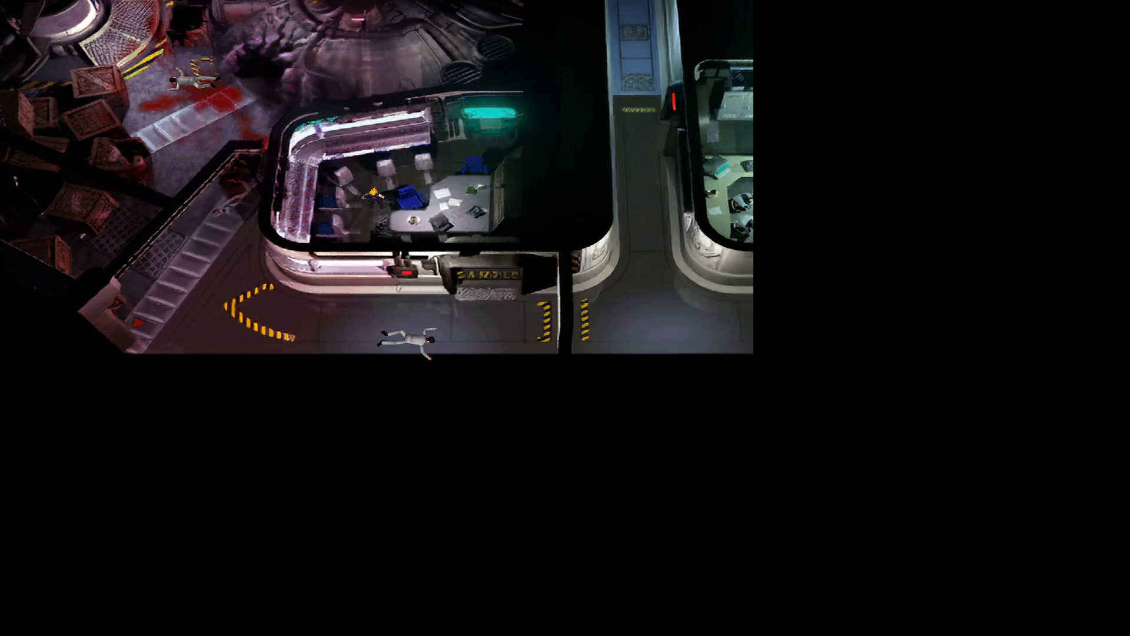
{"action": "key", "text": "Right"}
{"action": "key", "text": "Up"}
{"action": "key", "text": "Right"}
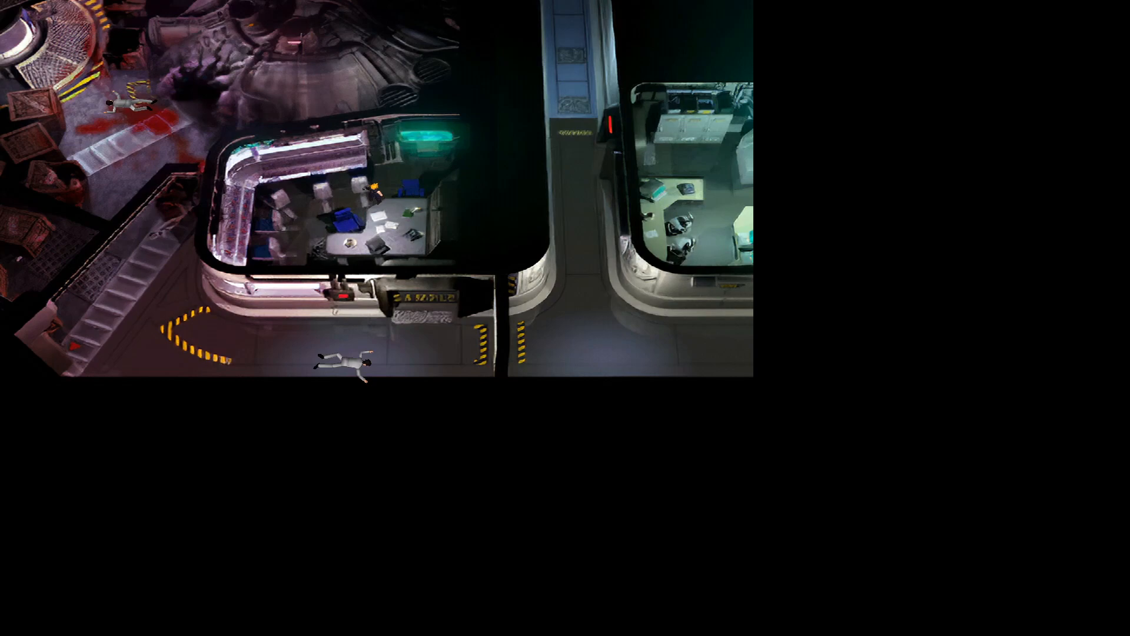
{"action": "key", "text": "Right"}
{"action": "key", "text": "Left"}
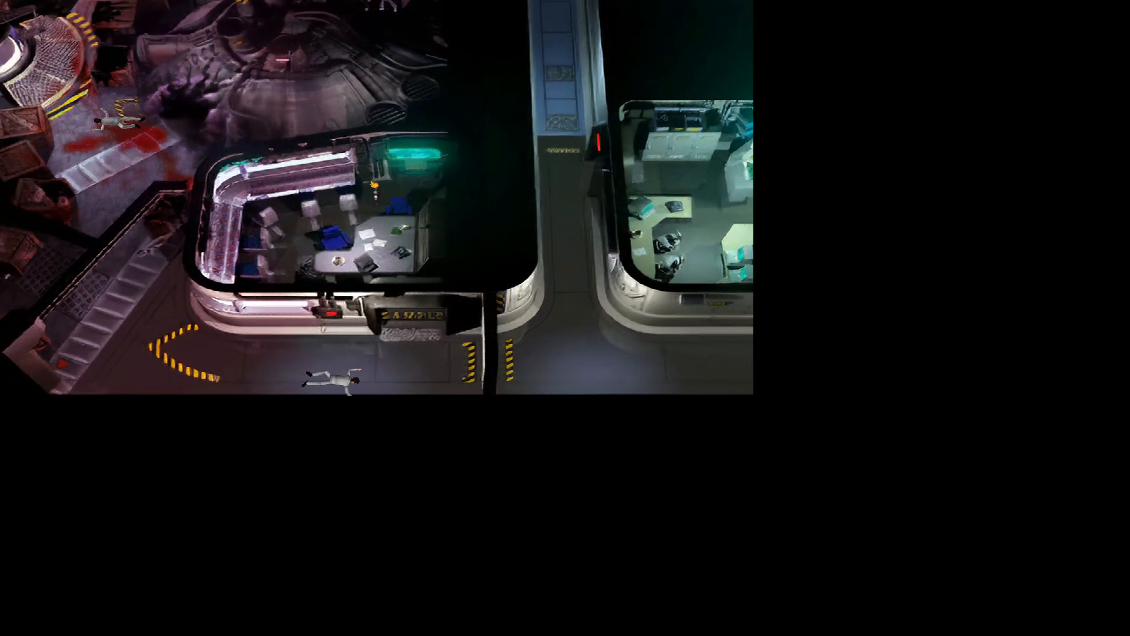
{"action": "key", "text": "Down"}
{"action": "key", "text": "Right"}
{"action": "key", "text": "Down"}
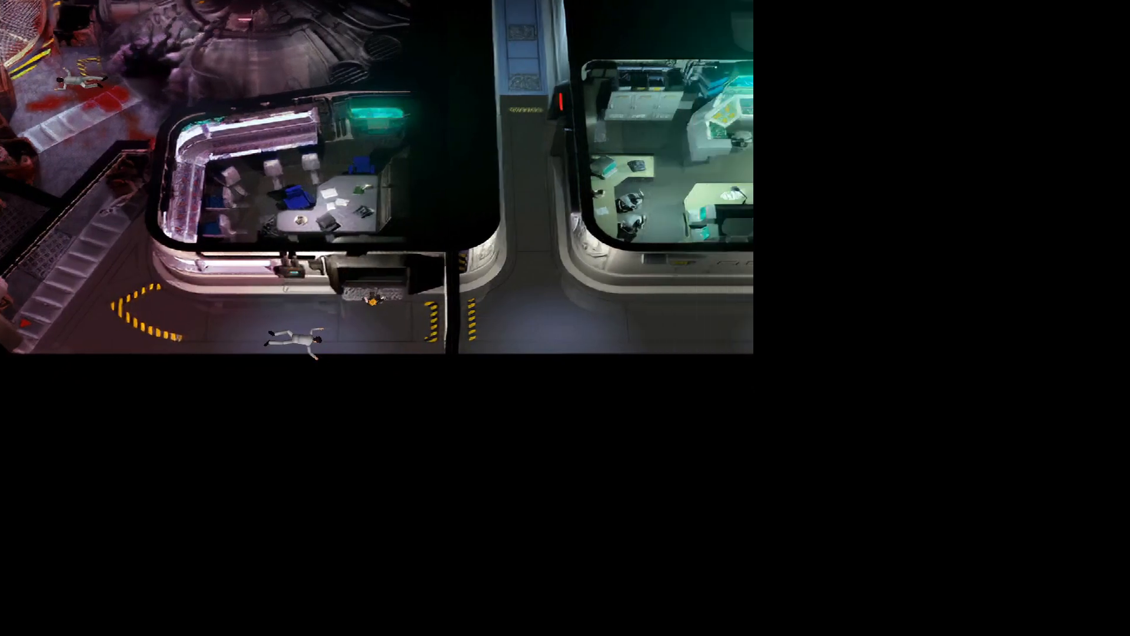
{"action": "key", "text": "Right"}
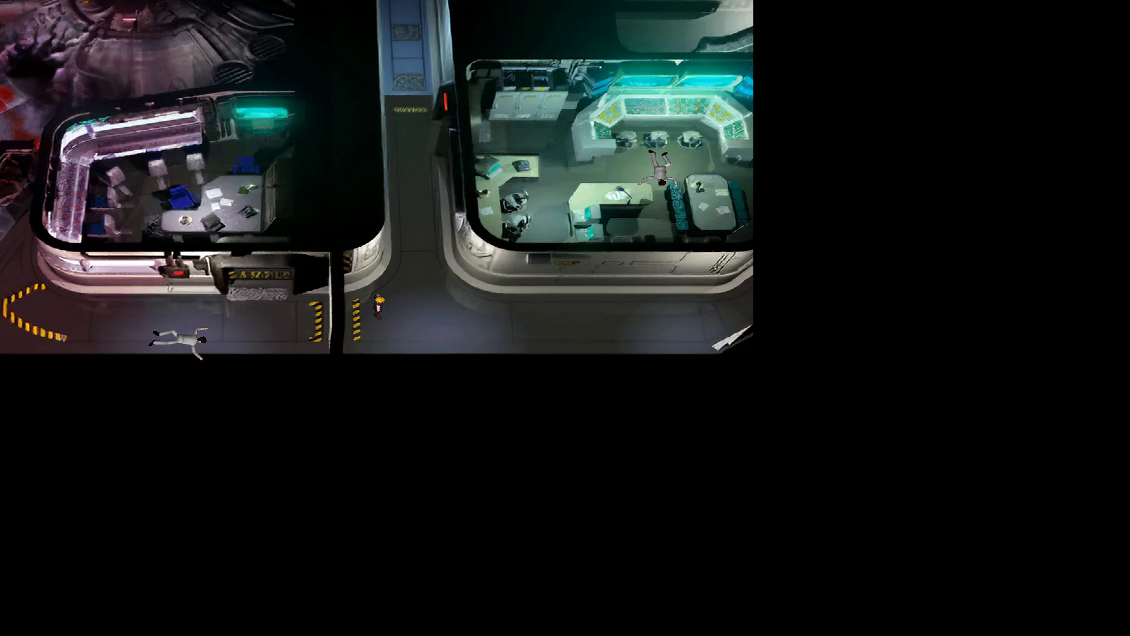
{"action": "key", "text": "Up"}
{"action": "key", "text": "Up"}
{"action": "key", "text": "Right"}
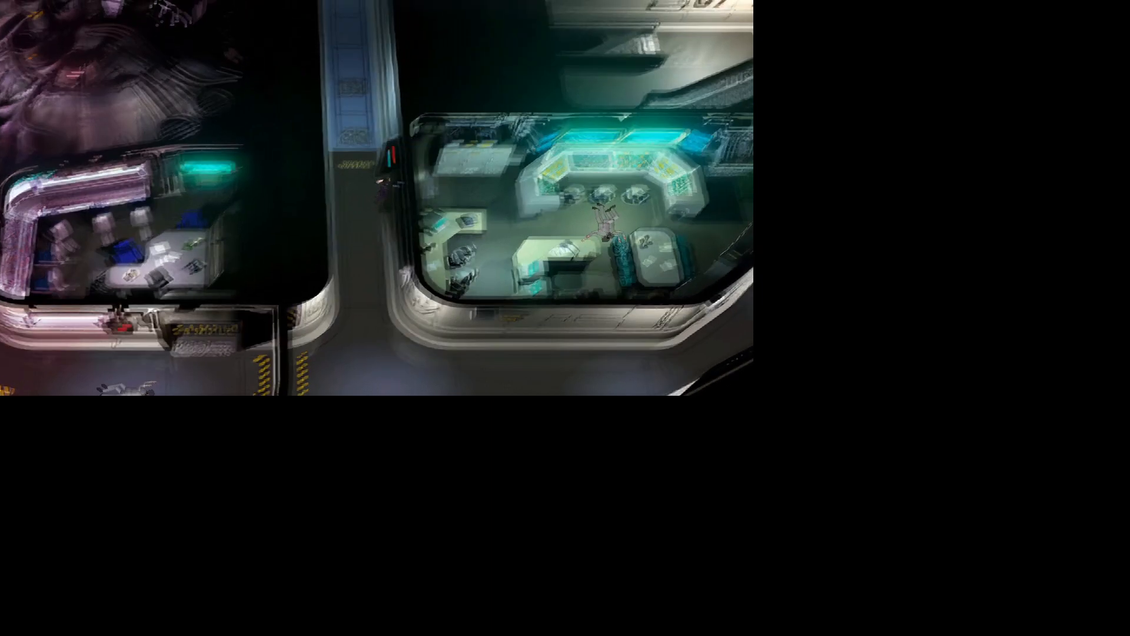
{"action": "key", "text": "Down"}
{"action": "key", "text": "Down"}
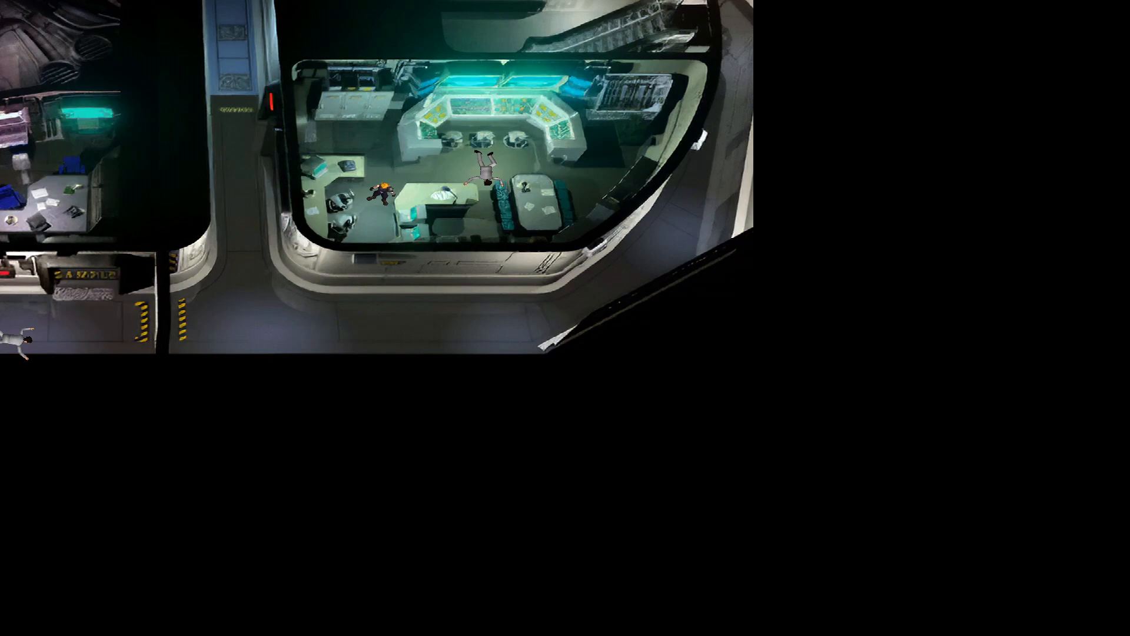
{"action": "key", "text": "Up"}
{"action": "key", "text": "Right"}
{"action": "key", "text": "Up"}
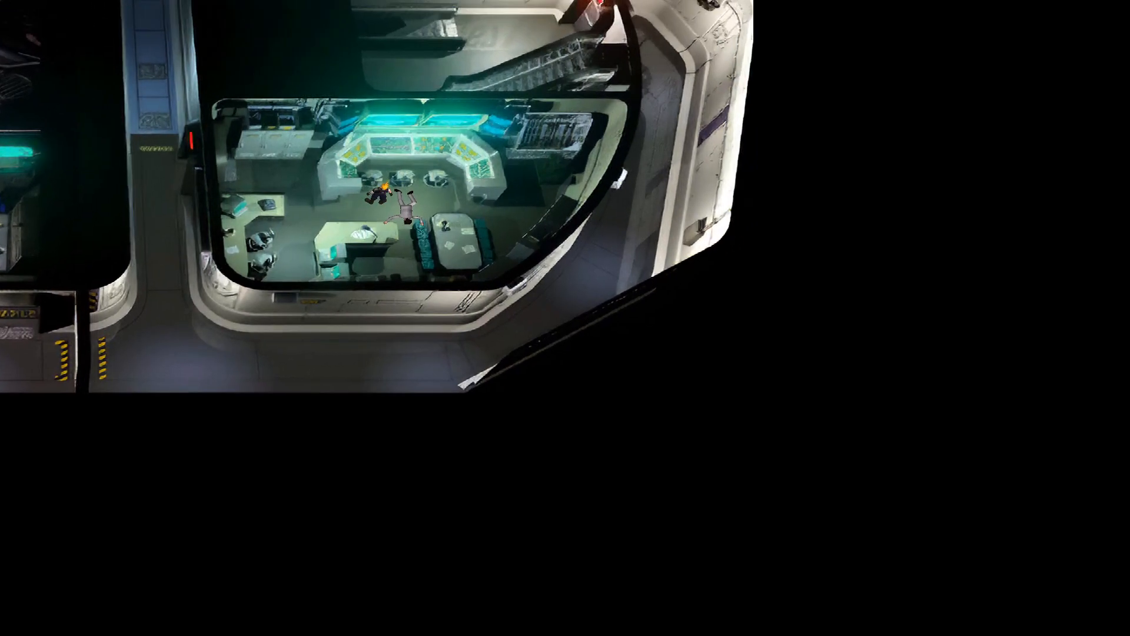
{"action": "key", "text": "Down"}
{"action": "key", "text": "Left"}
{"action": "key", "text": "Down"}
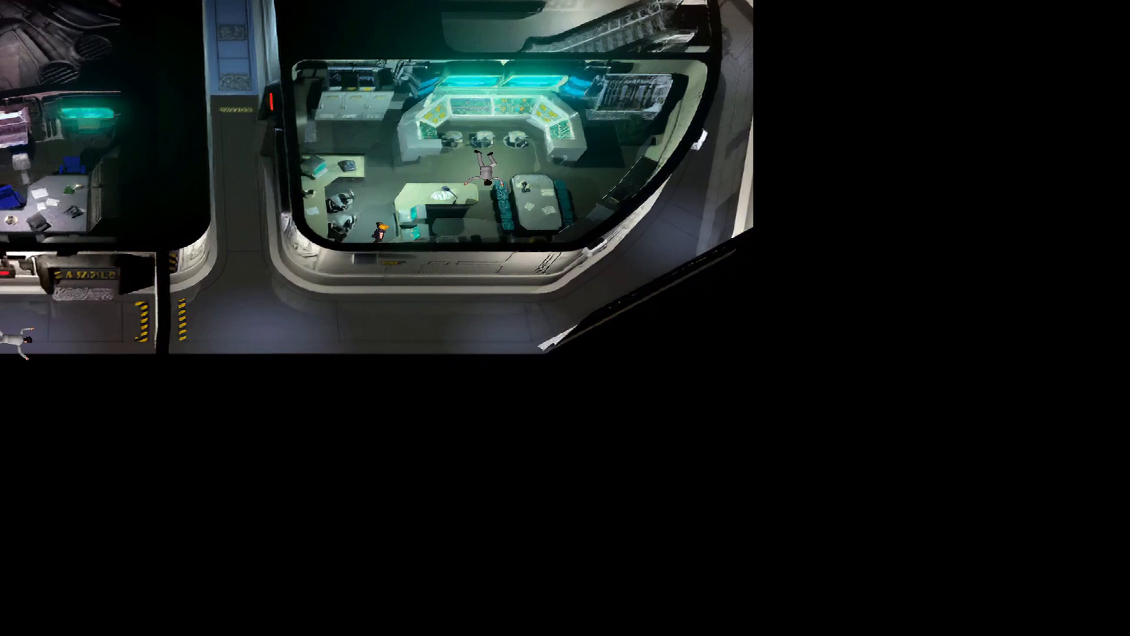
{"action": "key", "text": "Left"}
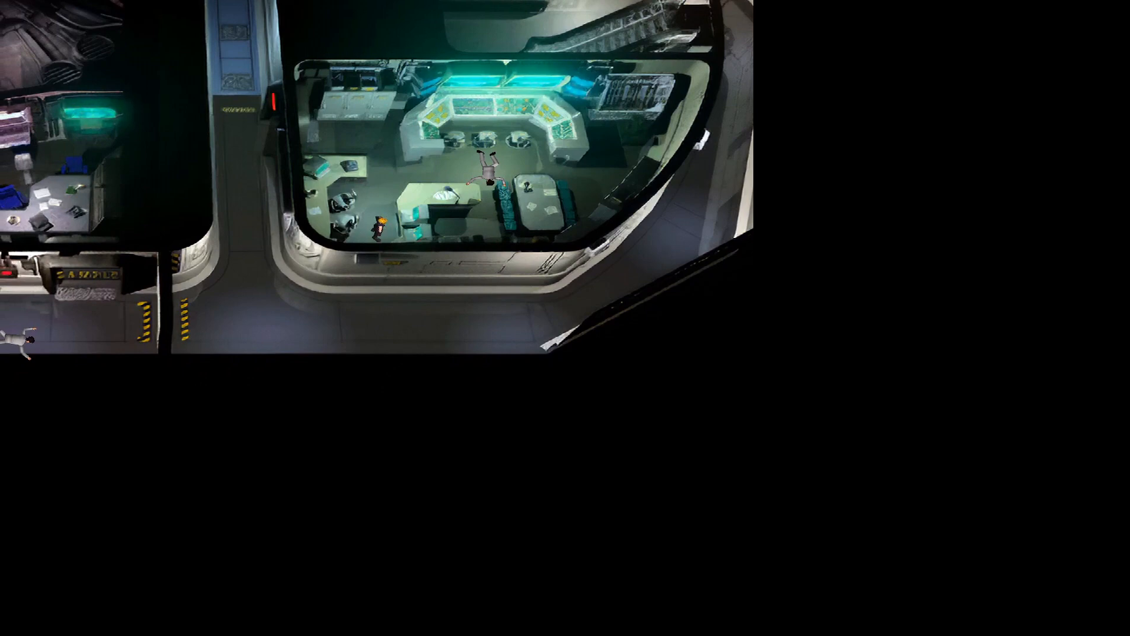
{"action": "key", "text": "Up"}
{"action": "key", "text": "Left"}
{"action": "key", "text": "Up"}
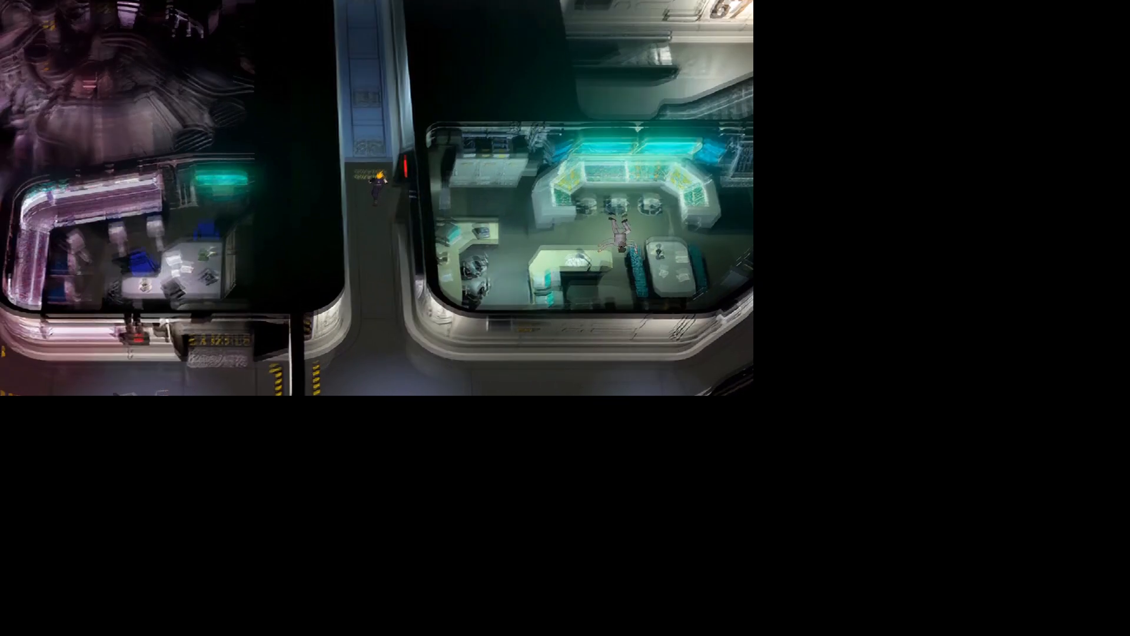
{"action": "key", "text": "Up"}
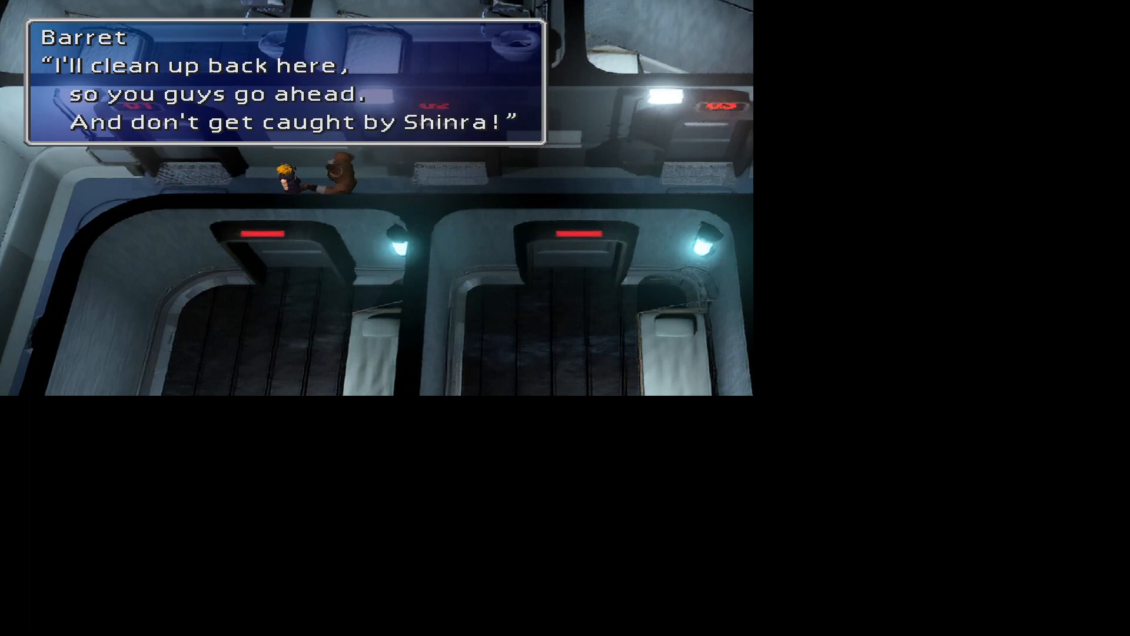
Dismiss Barret's dialogue and walk Cloud out of the cell corridor and down the long passage.
{"action": "key", "text": "Return"}
{"action": "key", "text": "Left"}
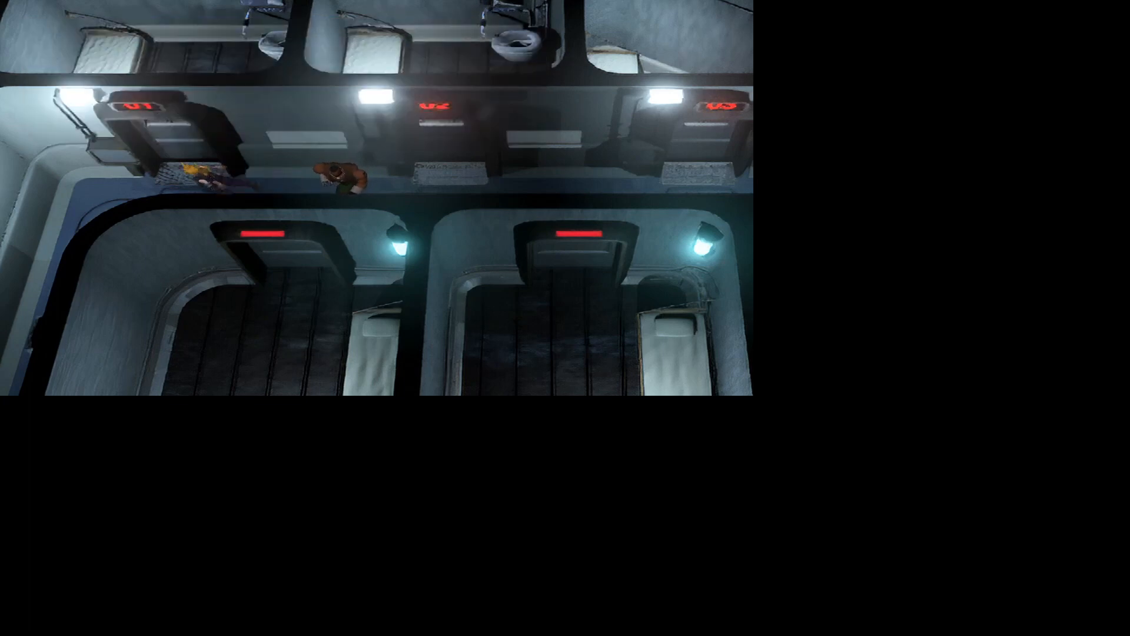
{"action": "key", "text": "Down"}
{"action": "key", "text": "Down"}
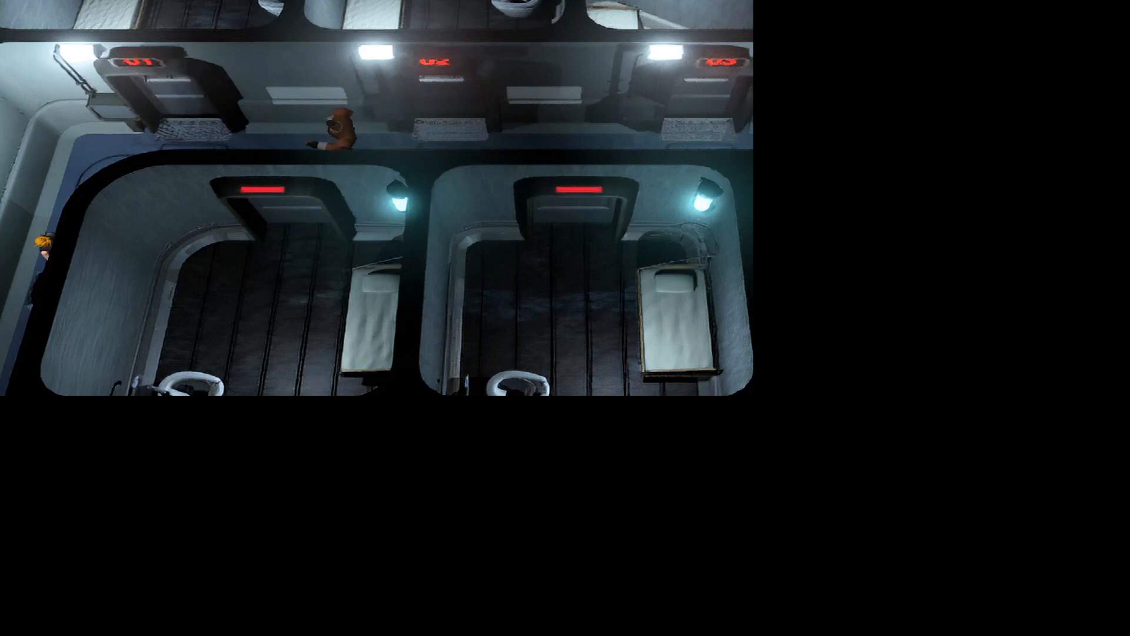
{"action": "key", "text": "Down"}
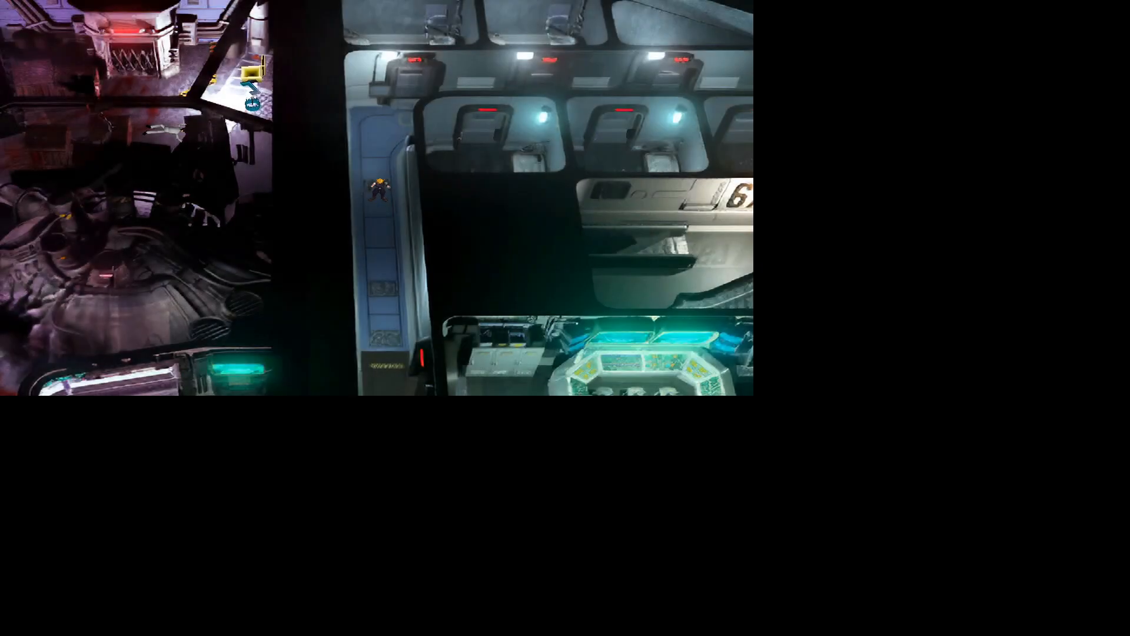
{"action": "key", "text": "Down"}
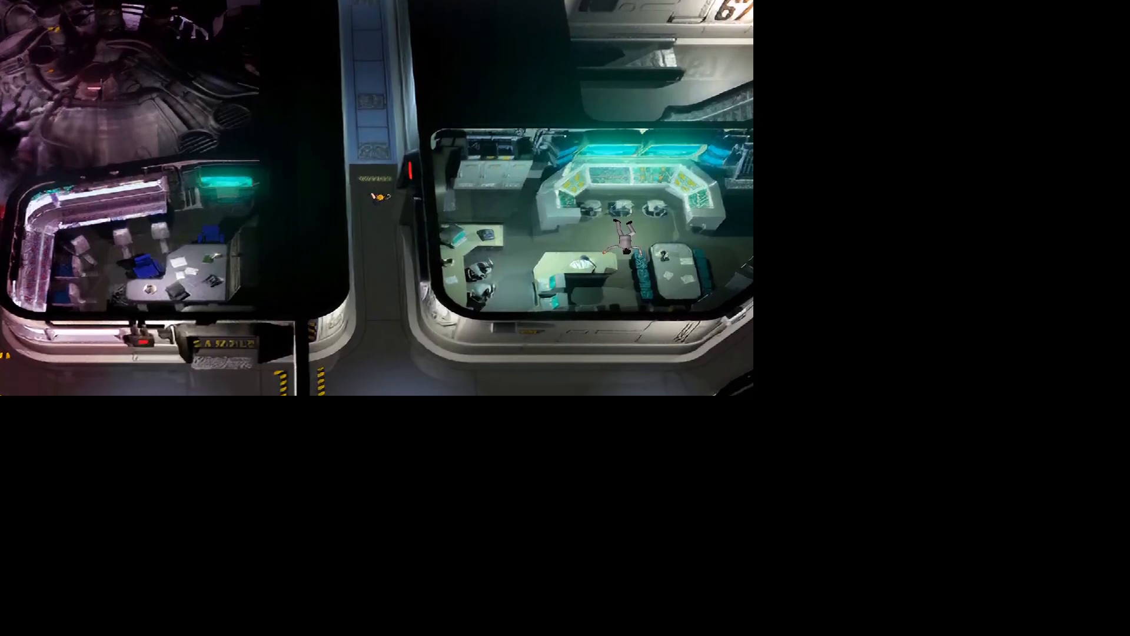
{"action": "key", "text": "Down"}
Walk Cloud past the sample room and through the crate storage area onto the save point, dismissing its message.
{"action": "key", "text": "Left"}
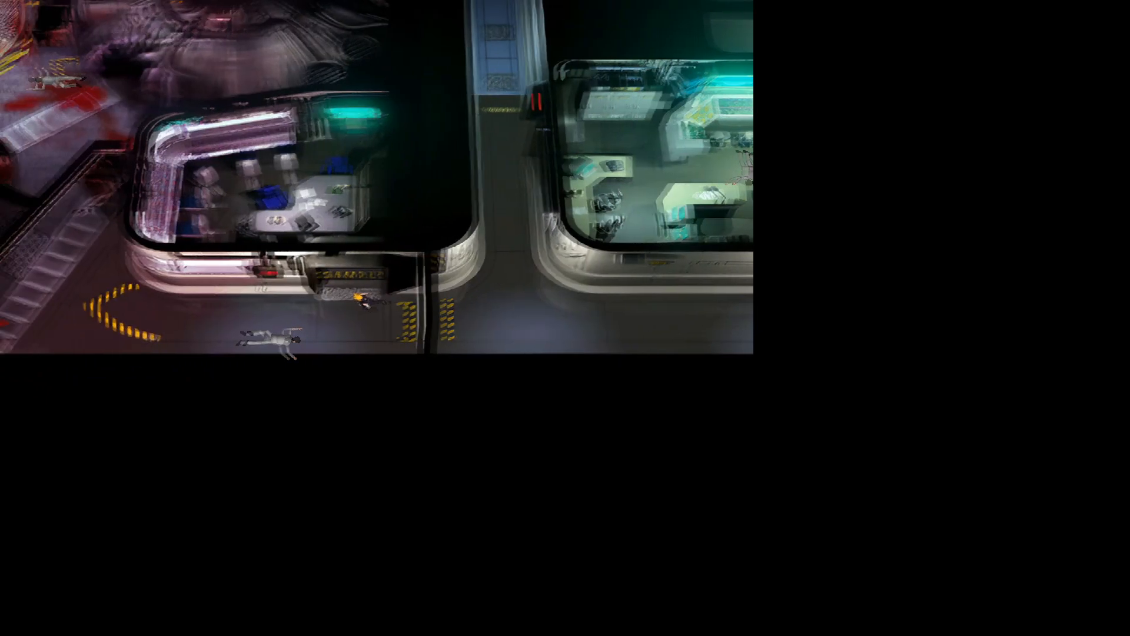
{"action": "key", "text": "Left"}
{"action": "key", "text": "Up"}
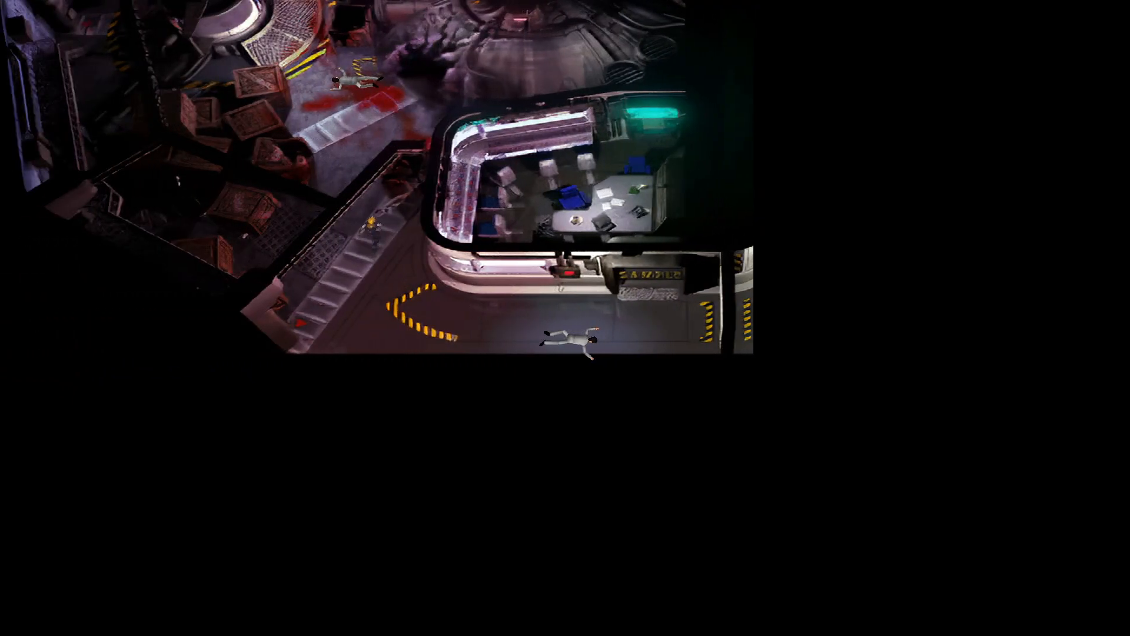
{"action": "key", "text": "Up"}
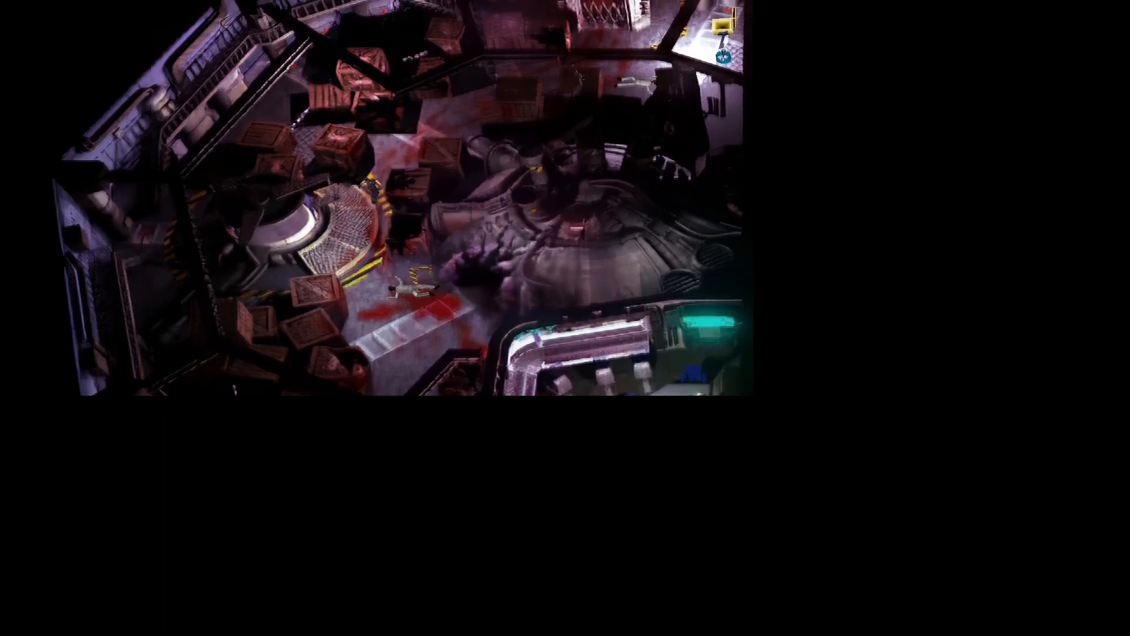
{"action": "key", "text": "Right"}
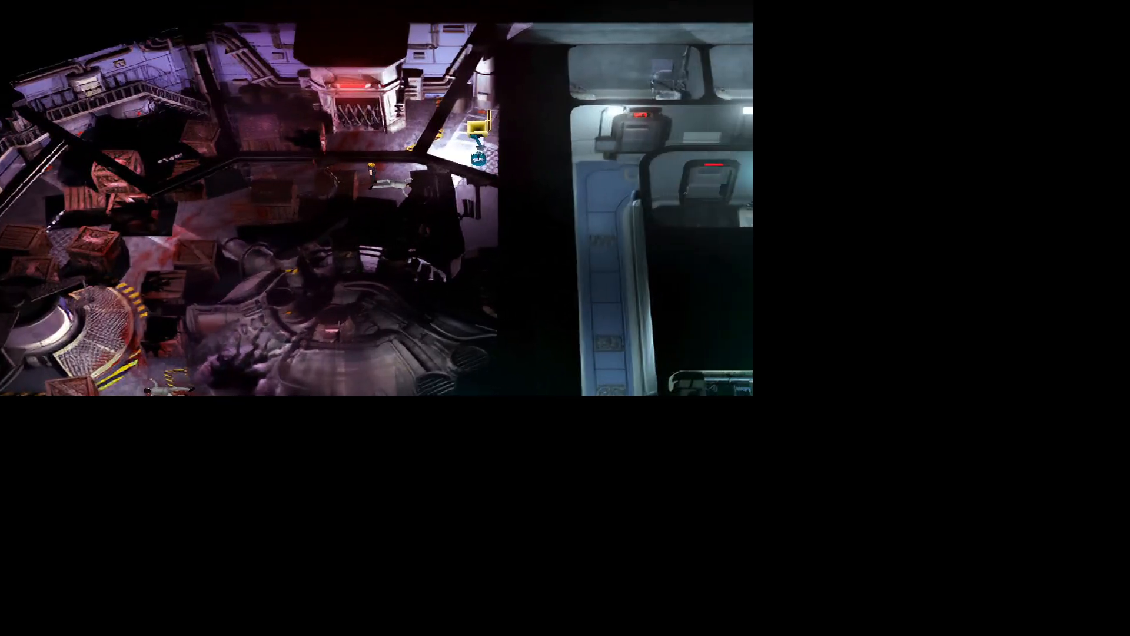
{"action": "key", "text": "Right"}
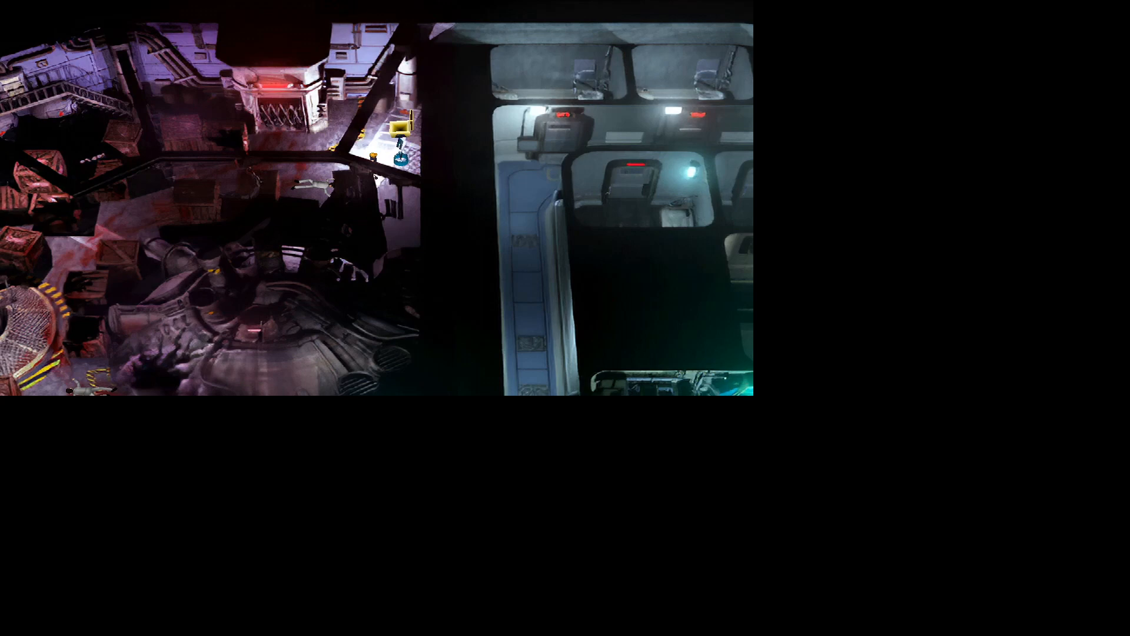
{"action": "key", "text": "Right"}
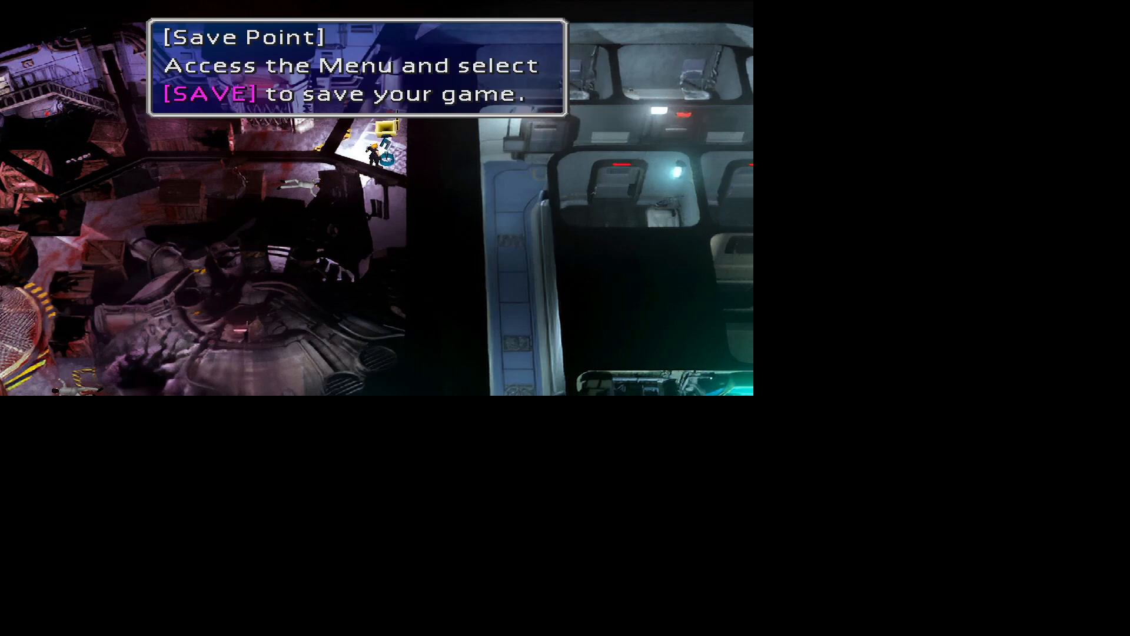
{"action": "key", "text": "Return"}
{"action": "key", "text": "Right"}
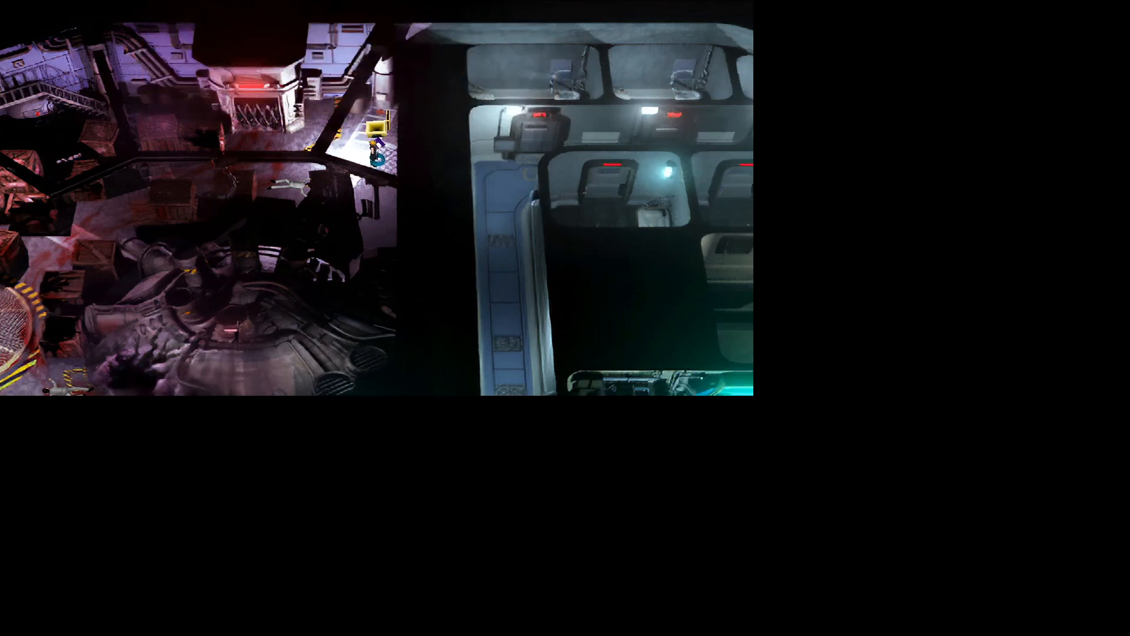
Open the in-game party menu, choose Quit, and confirm leaving the game.
{"action": "key", "text": "v"}
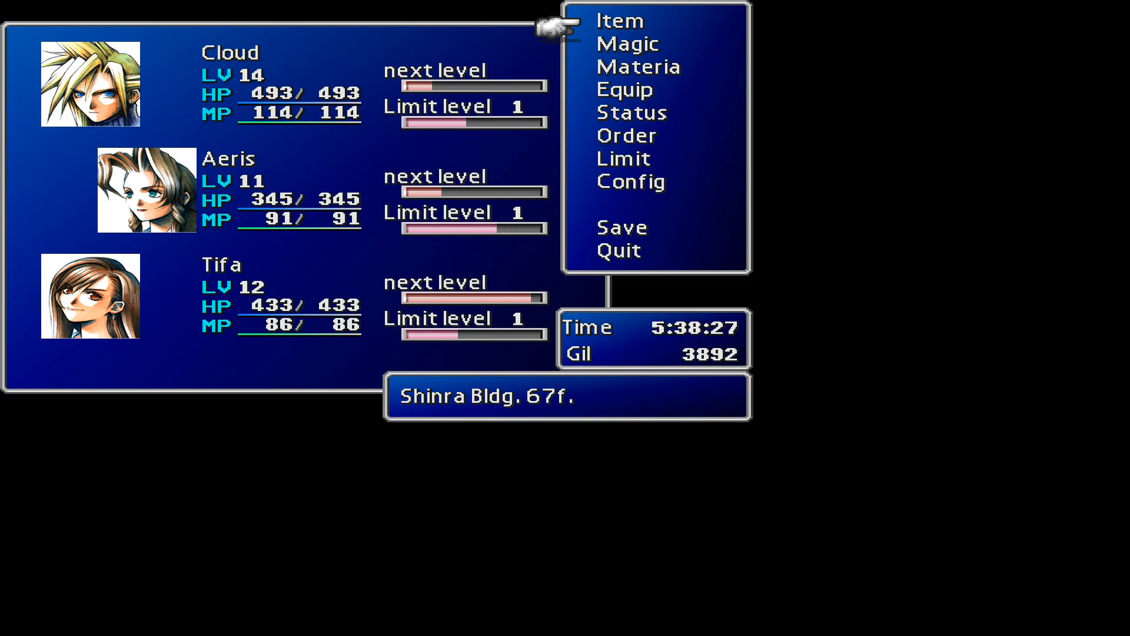
{"action": "key", "text": "Up"}
{"action": "key", "text": "v"}
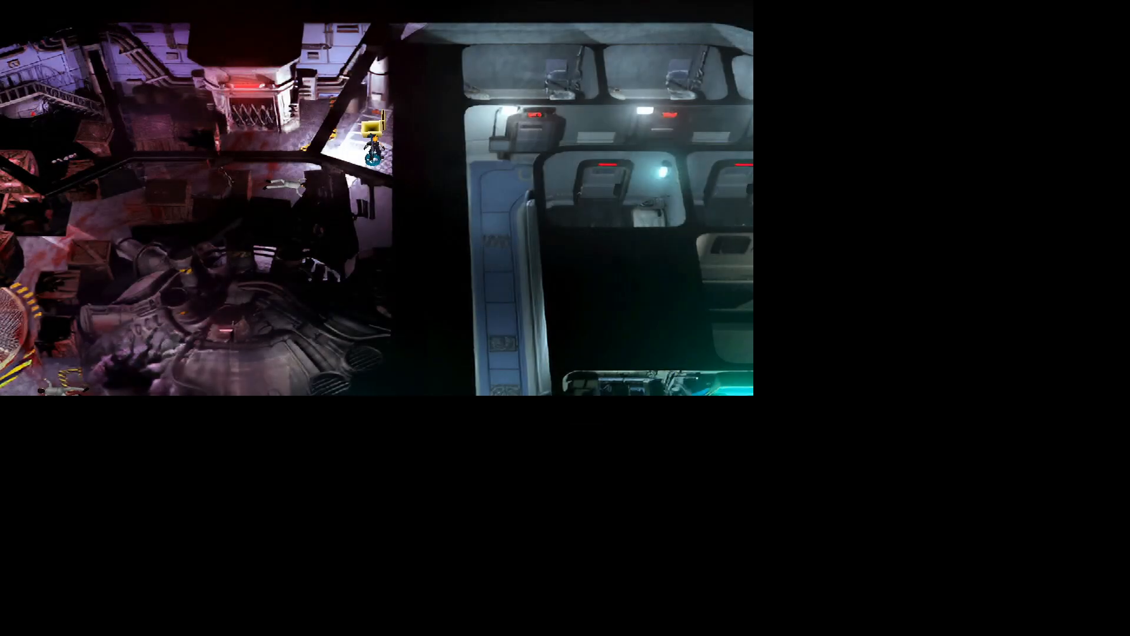
{"action": "key", "text": "v"}
{"action": "key", "text": "Up"}
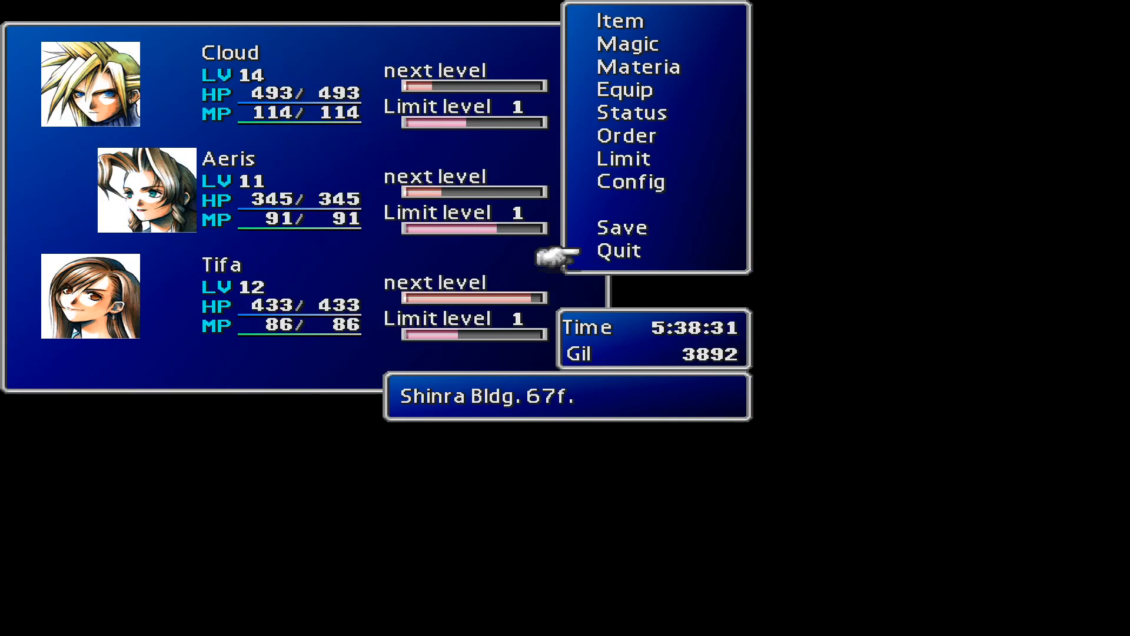
{"action": "key", "text": "Return"}
{"action": "key", "text": "Left"}
{"action": "key", "text": "Return"}
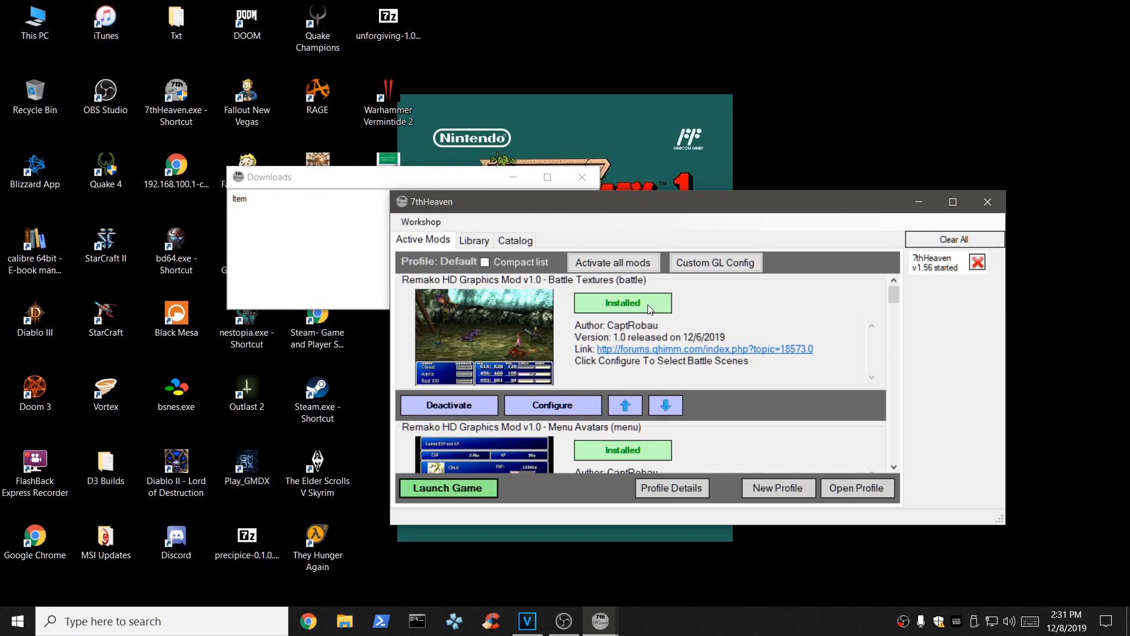
Stop the running OBS recording.
{"action": "right_click", "coordinate": [902, 622]}
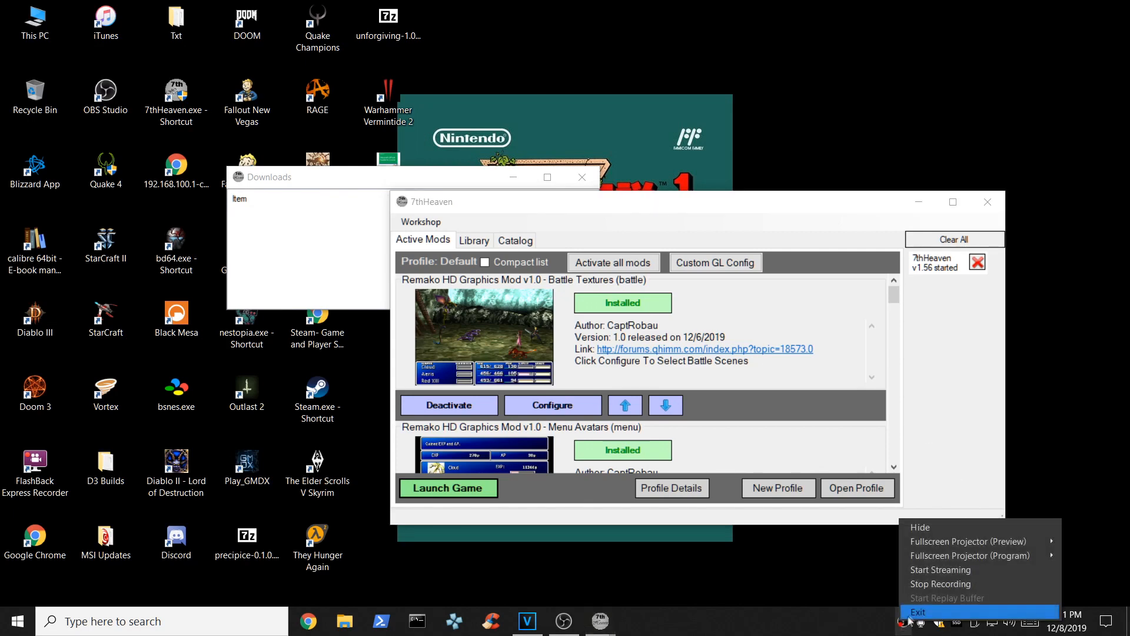
{"action": "left_click", "coordinate": [923, 583]}
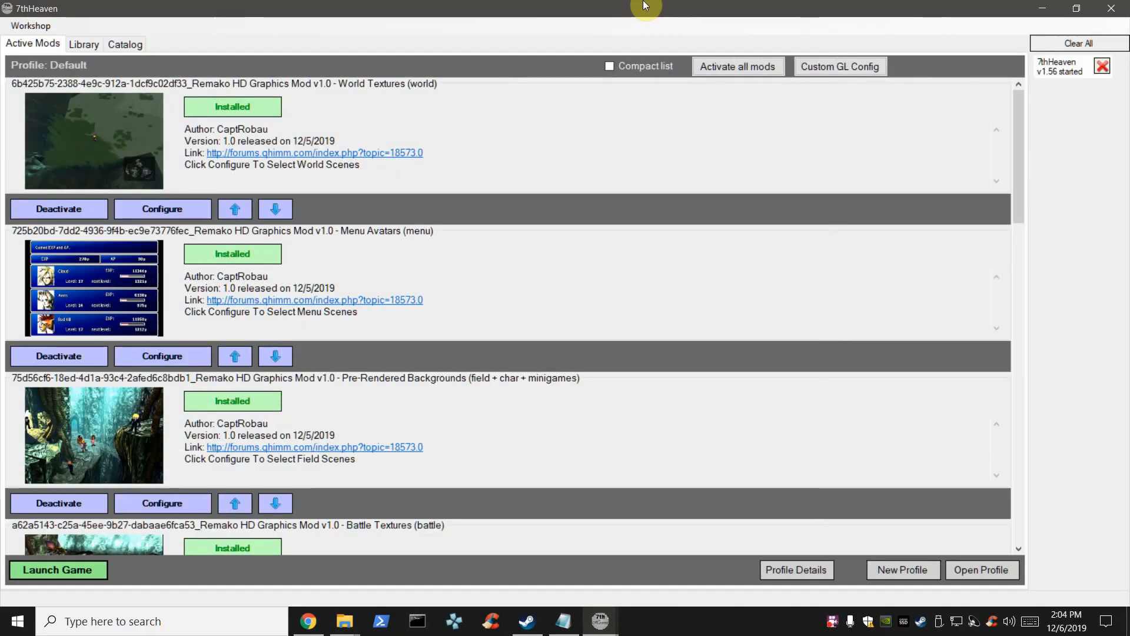
Look through the mods in the 7thHeaven Catalog and the Remako HD Graphics Mod entries in the Library.
{"action": "left_click", "coordinate": [139, 44]}
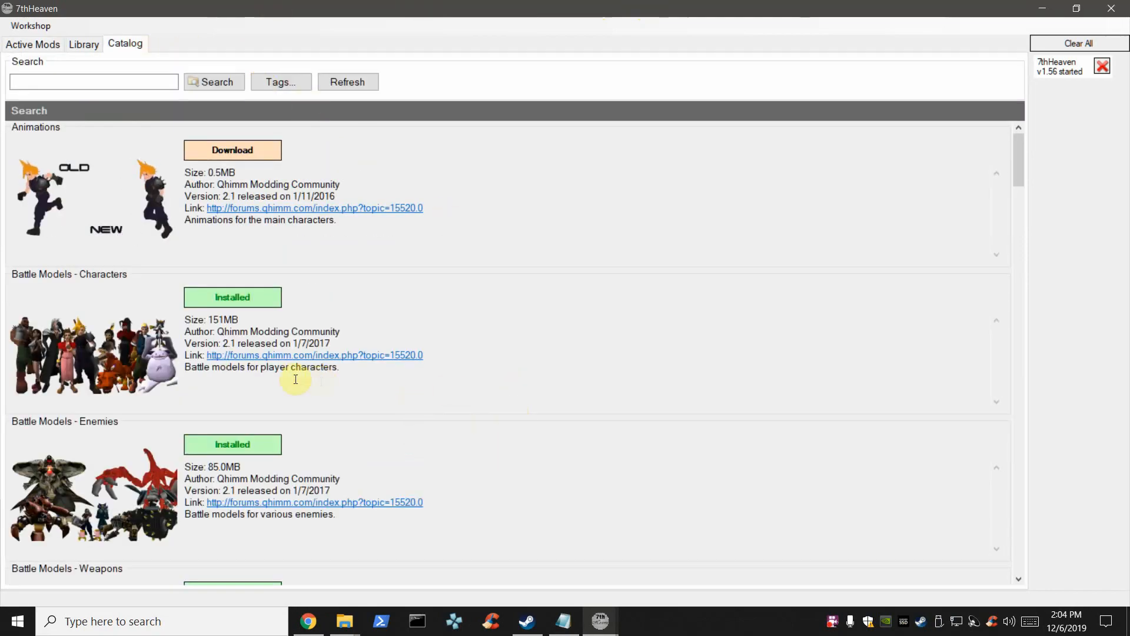
{"action": "scroll", "coordinate": [295, 424], "scroll_direction": "down", "scroll_amount": 1}
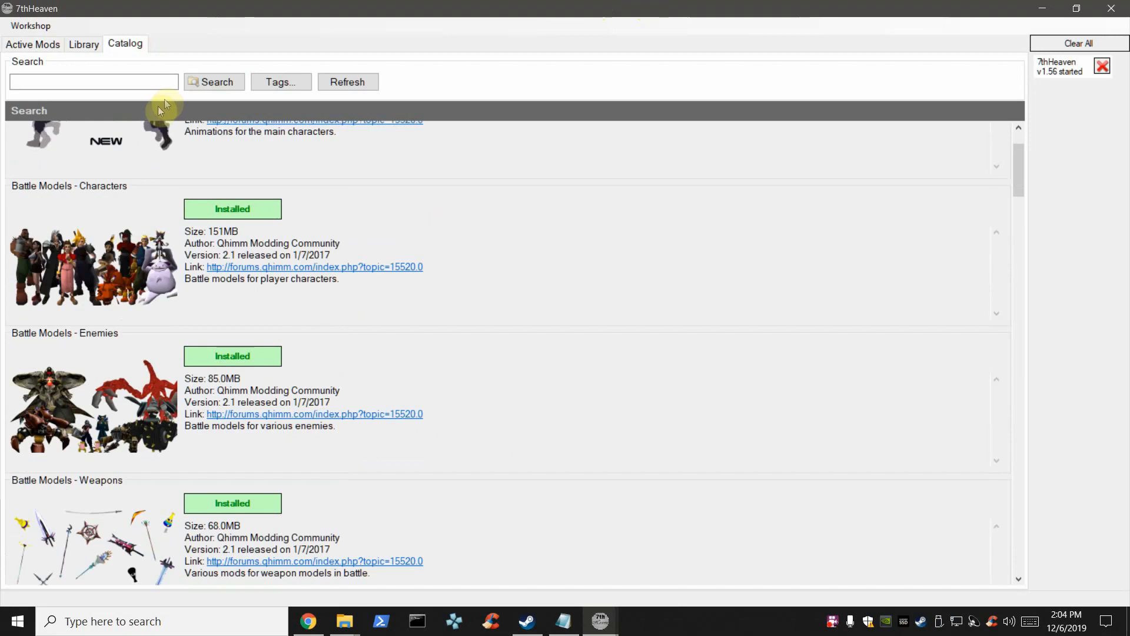
{"action": "left_click", "coordinate": [94, 45]}
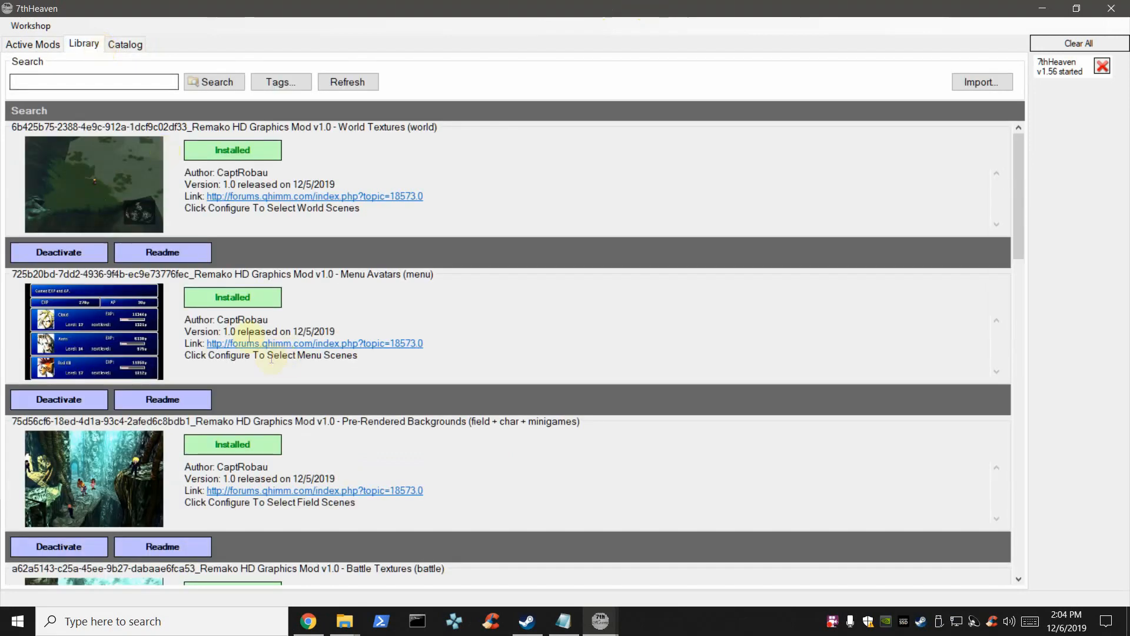
{"action": "double_click", "coordinate": [243, 320]}
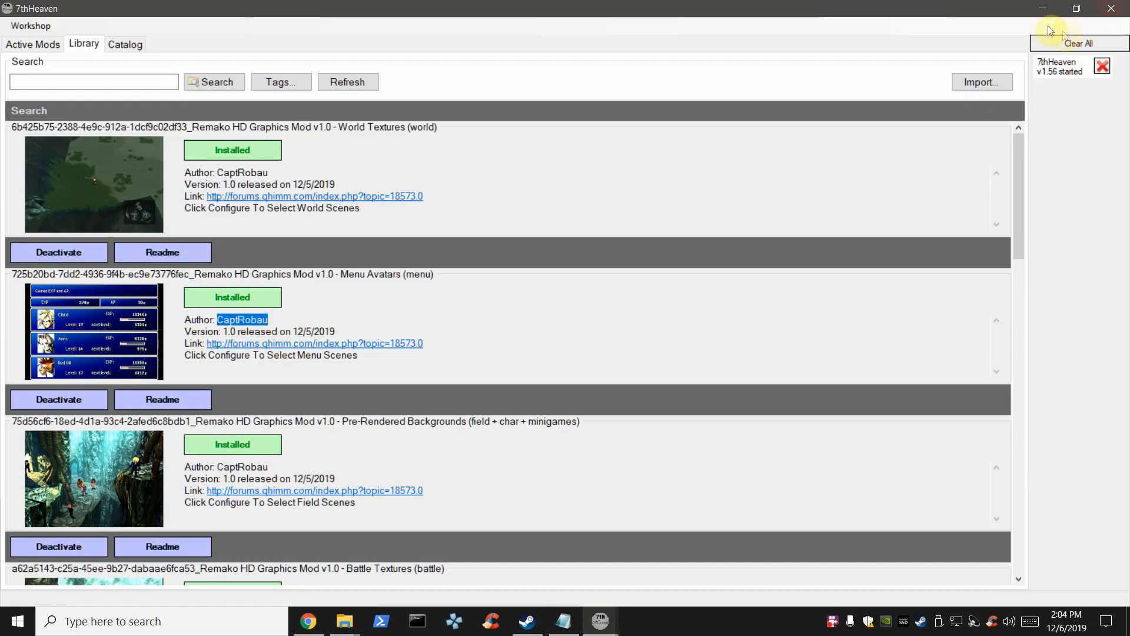
Minimize the 7thHeaven and Downloads windows, and bring the main 7thHeaven window back.
{"action": "left_click", "coordinate": [1042, 10]}
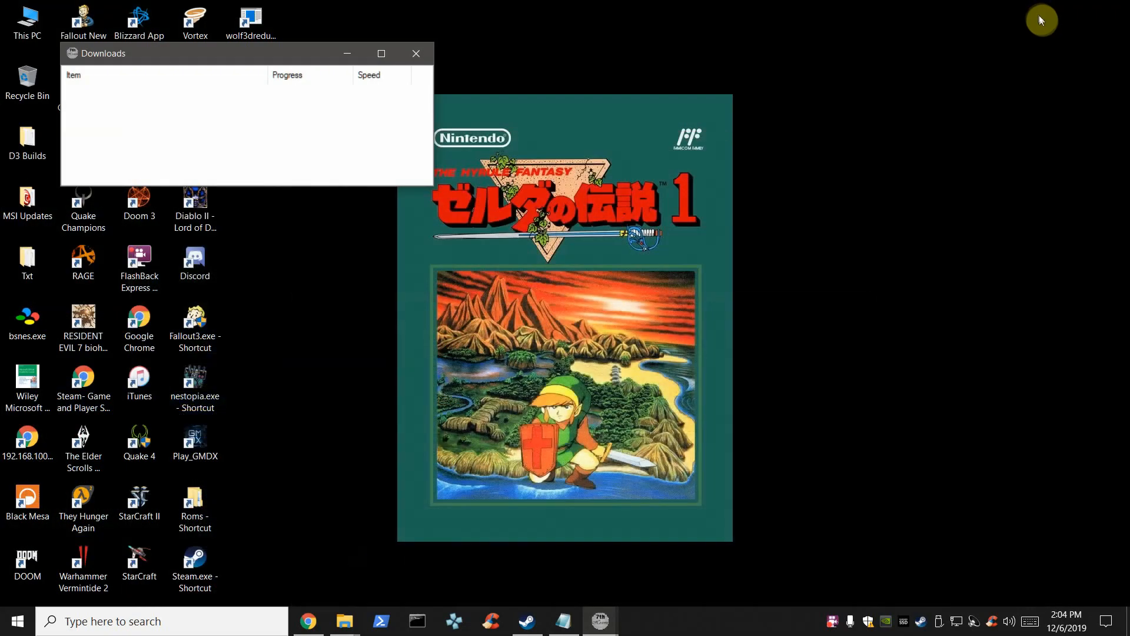
{"action": "left_click", "coordinate": [336, 53]}
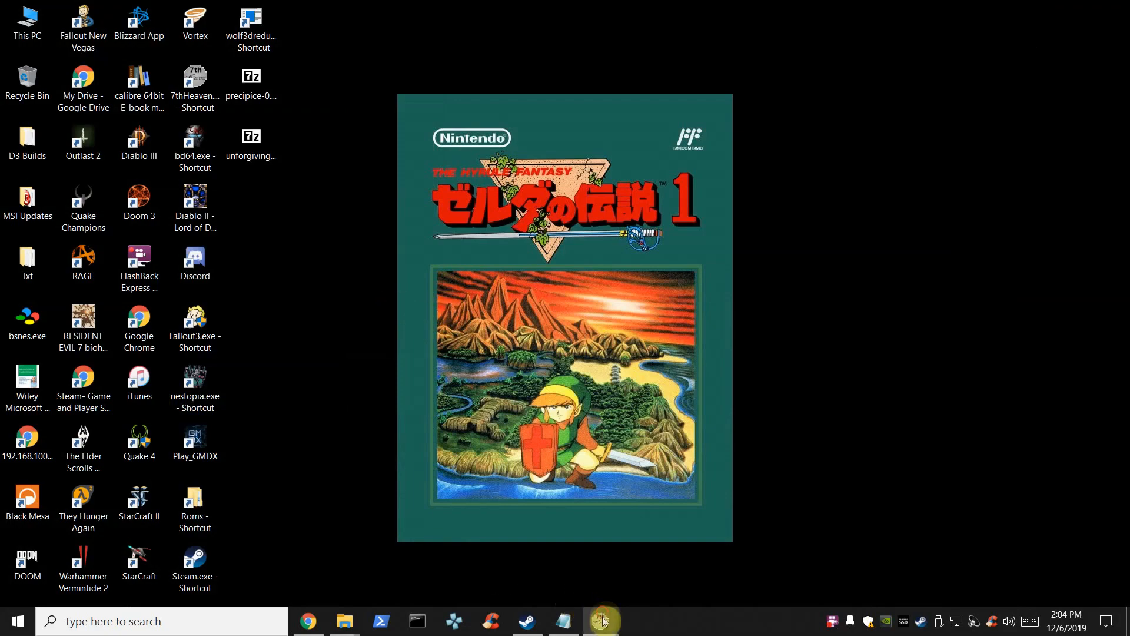
{"action": "mouse_move", "coordinate": [601, 620]}
{"action": "left_click", "coordinate": [634, 599]}
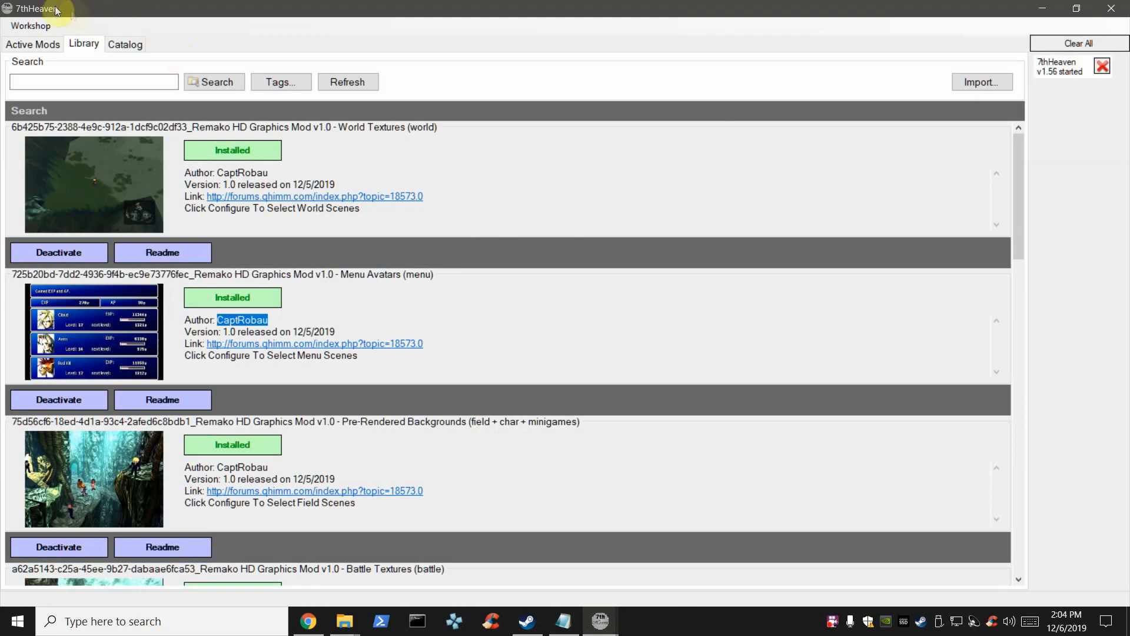
Look over the Workshop options without choosing any, and close 7thHeaven.
{"action": "left_click", "coordinate": [31, 25]}
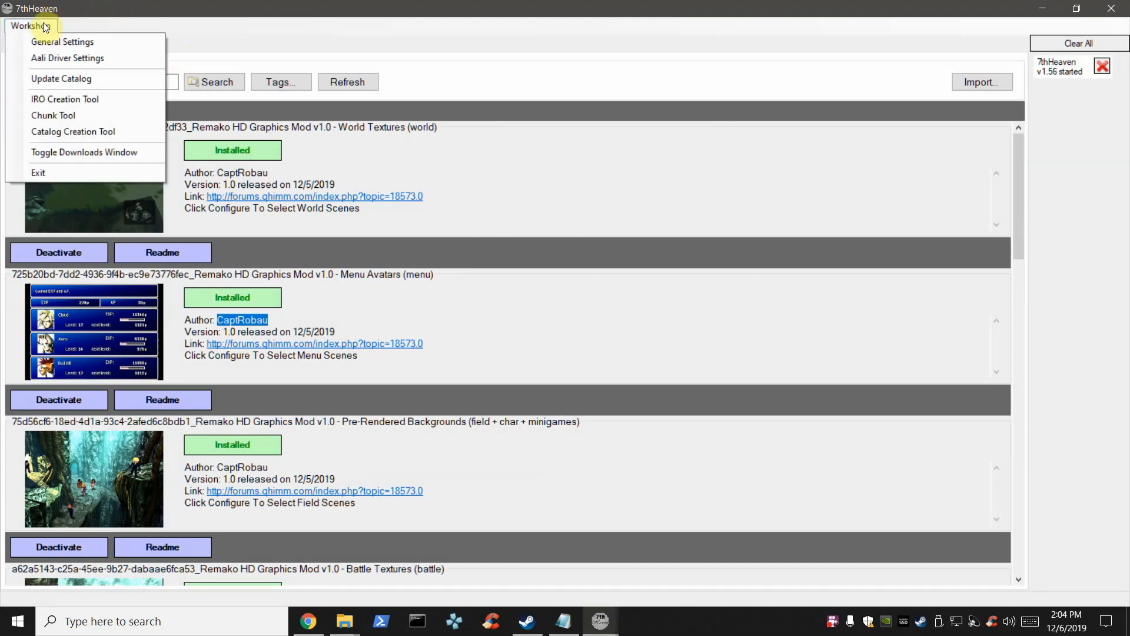
{"action": "left_click", "coordinate": [870, 15]}
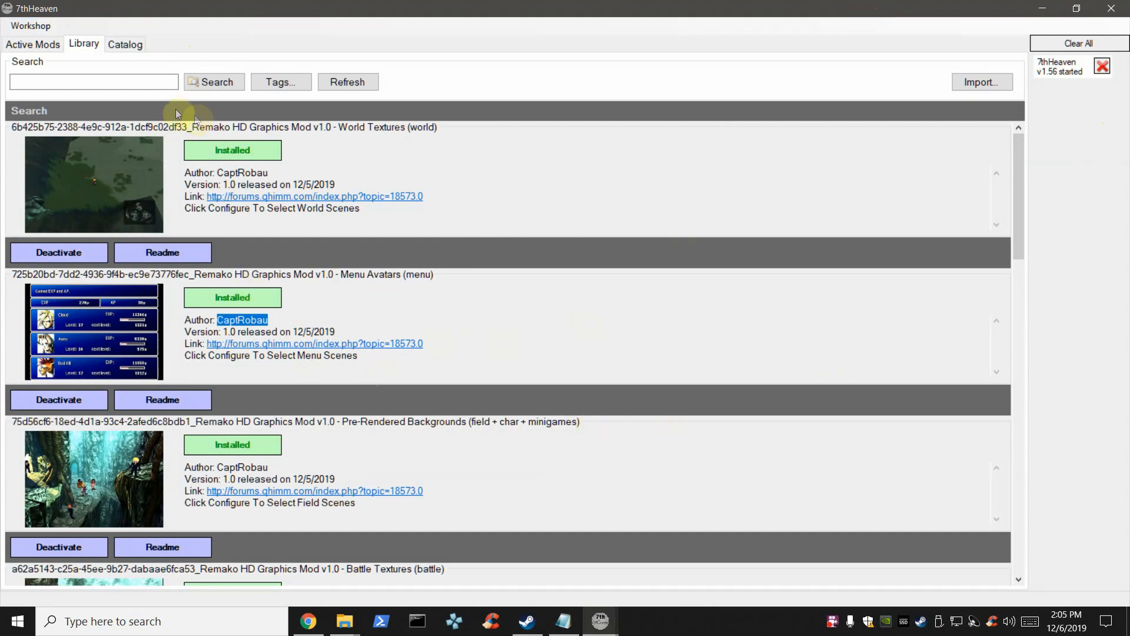
{"action": "left_click", "coordinate": [1110, 8]}
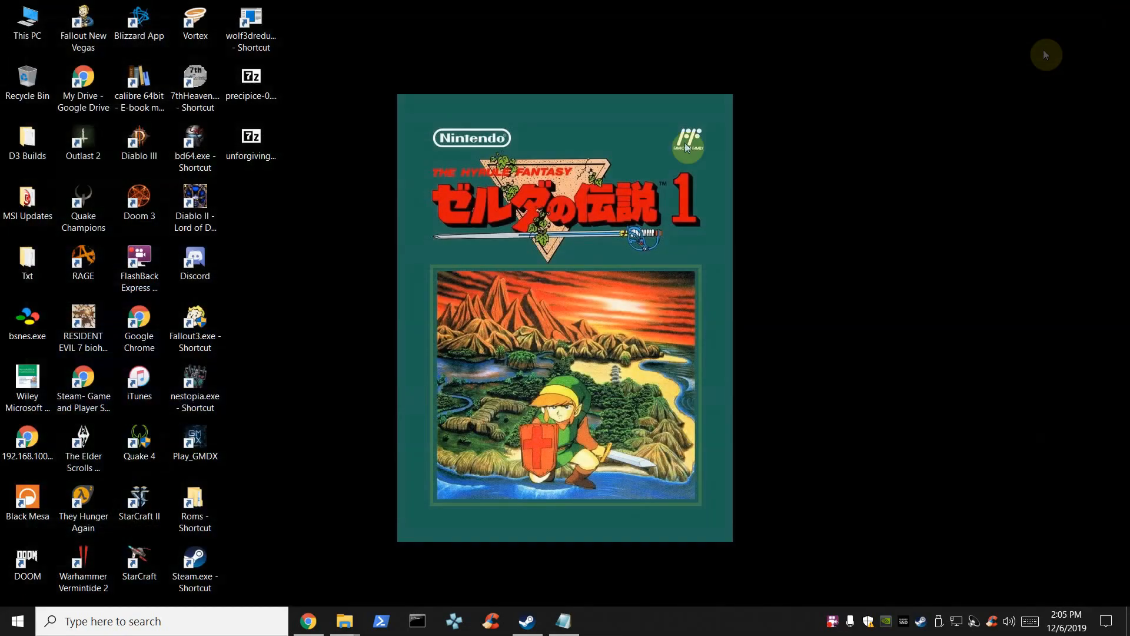
Switch to File Explorer and arrange the "FINAL FANTASY VII" and "How to setup Remako" folder windows side by side.
{"action": "mouse_move", "coordinate": [352, 622]}
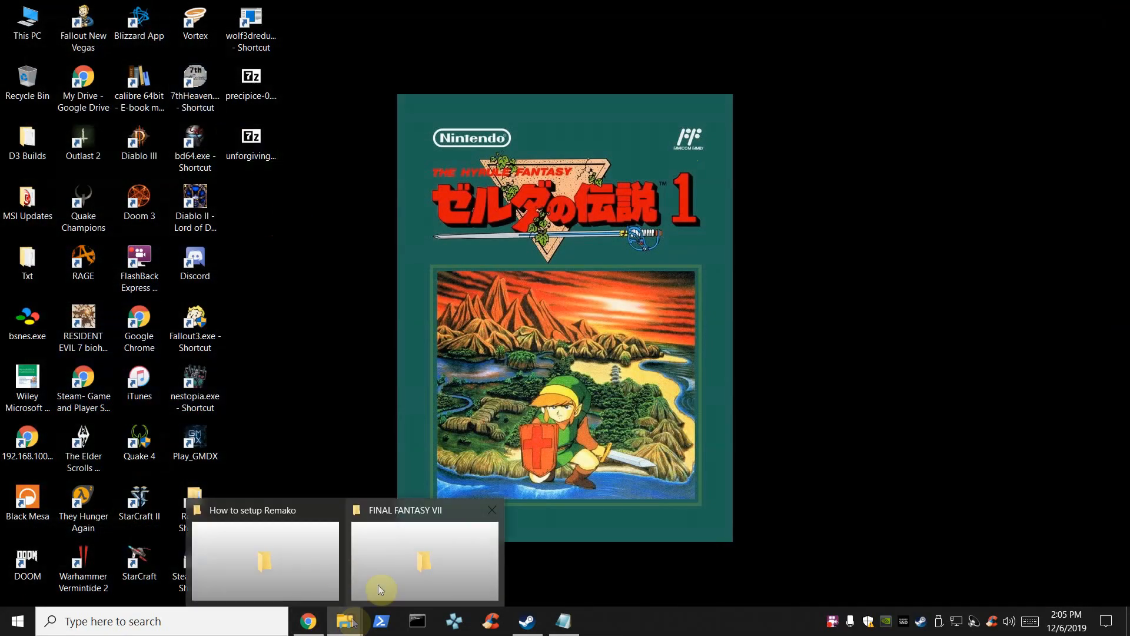
{"action": "left_click", "coordinate": [330, 577]}
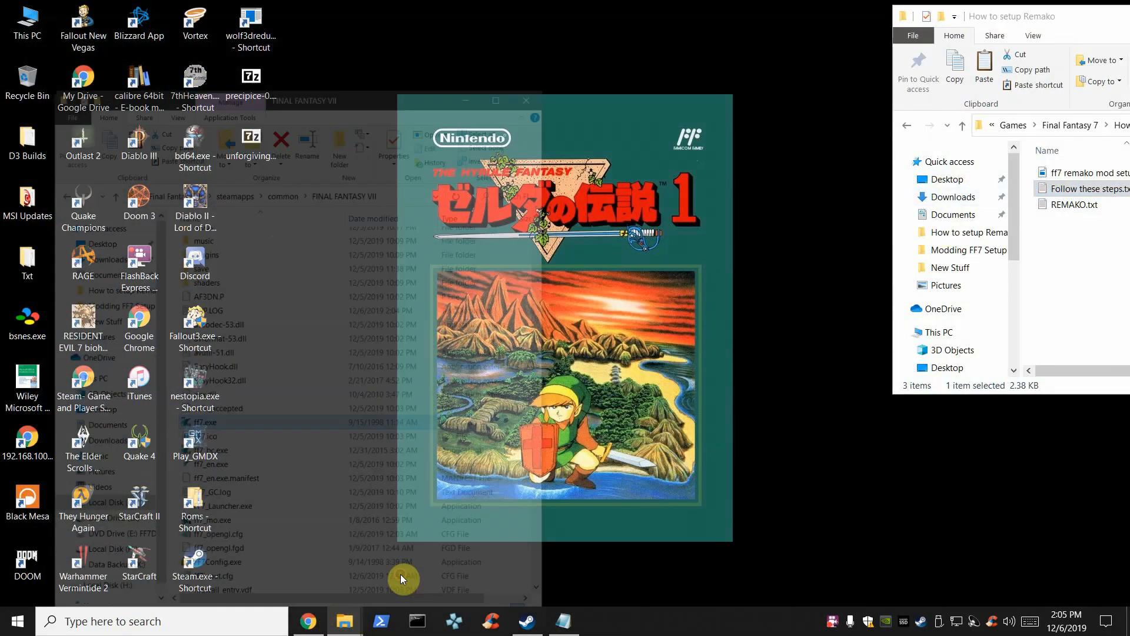
{"action": "left_click", "coordinate": [401, 574]}
{"action": "left_click_drag", "start_coordinate": [1065, 26], "coordinate": [1128, 18]}
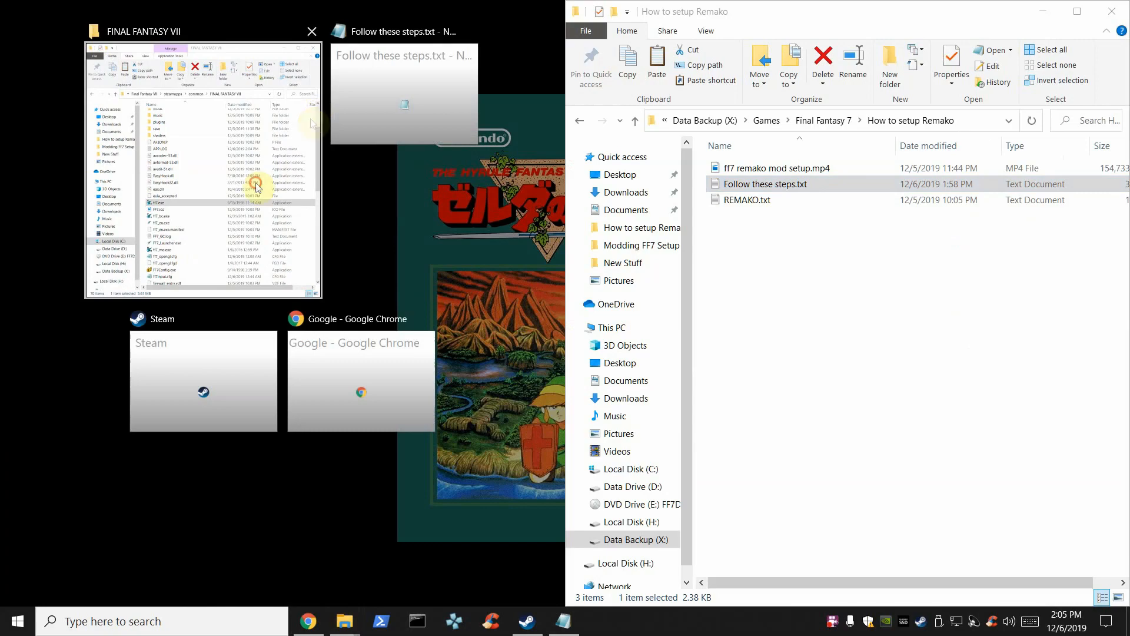
{"action": "left_click", "coordinate": [262, 179]}
Open the compatibility properties of ff7.exe and reposition the dialog to examine its screen resolution and administrator settings beside the file list.
{"action": "right_click", "coordinate": [174, 384]}
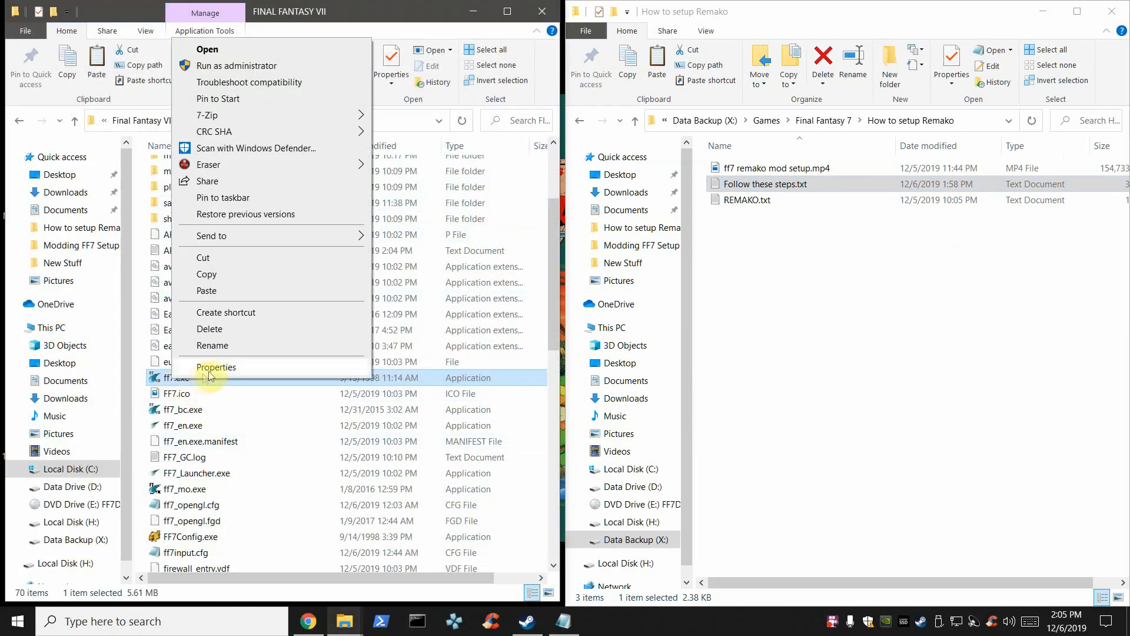
{"action": "left_click", "coordinate": [211, 367]}
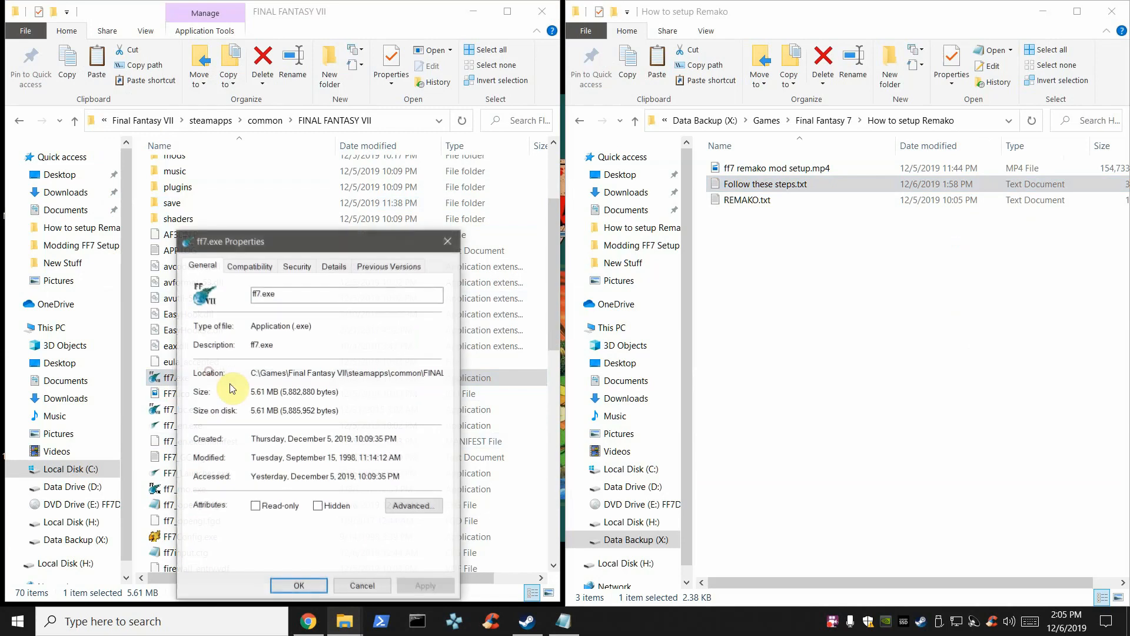
{"action": "left_click", "coordinate": [248, 266]}
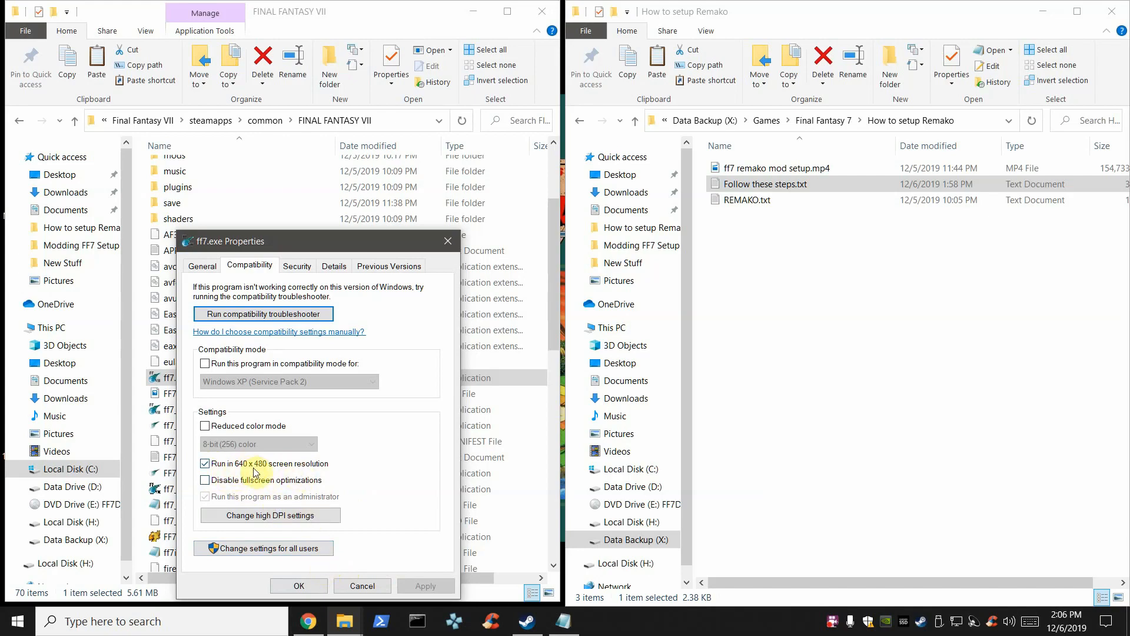
{"action": "left_click_drag", "start_coordinate": [256, 244], "coordinate": [693, 254]}
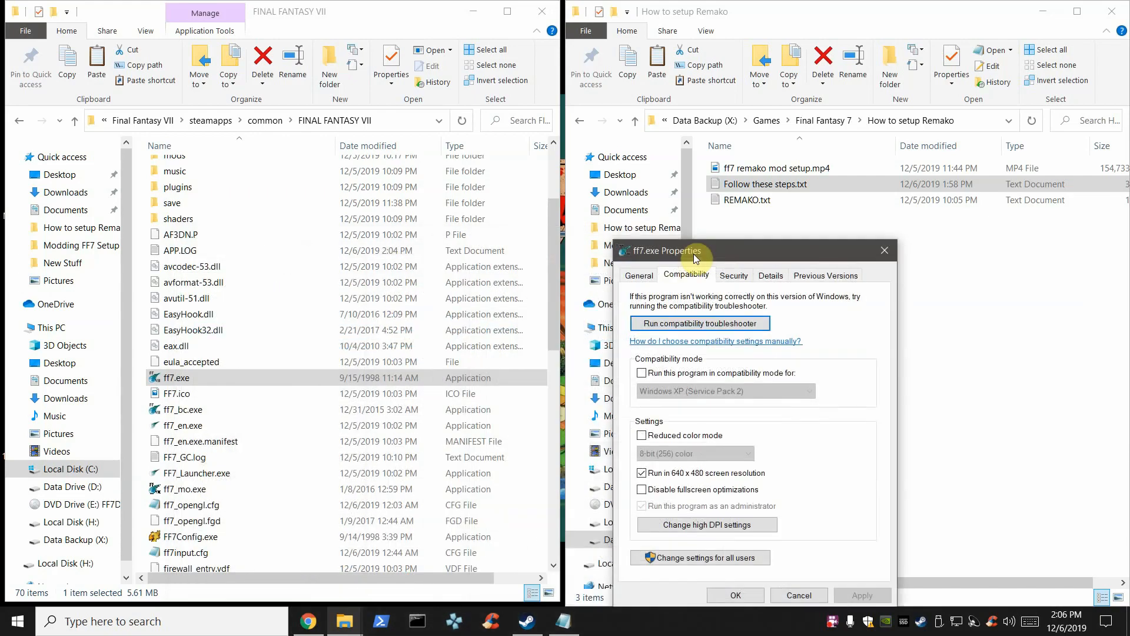
{"action": "left_click", "coordinate": [345, 383]}
{"action": "left_click_drag", "start_coordinate": [731, 252], "coordinate": [437, 138]}
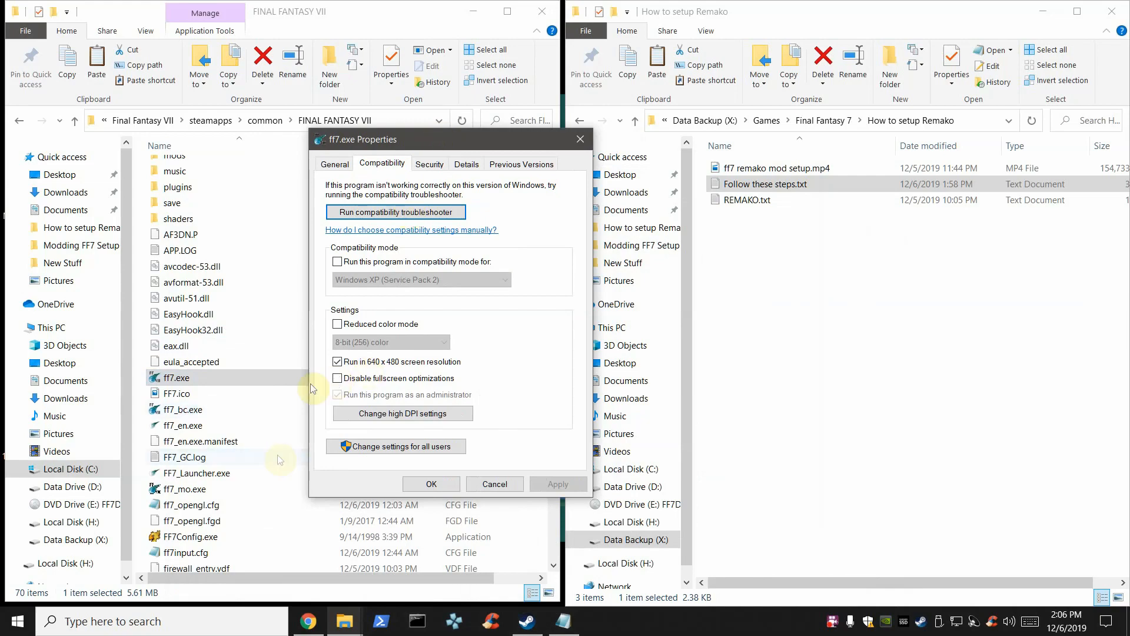
Cancel the ff7.exe properties without changes, and close the FINAL FANTASY VII folder window after looking through its files.
{"action": "left_click_drag", "start_coordinate": [416, 147], "coordinate": [409, 171]}
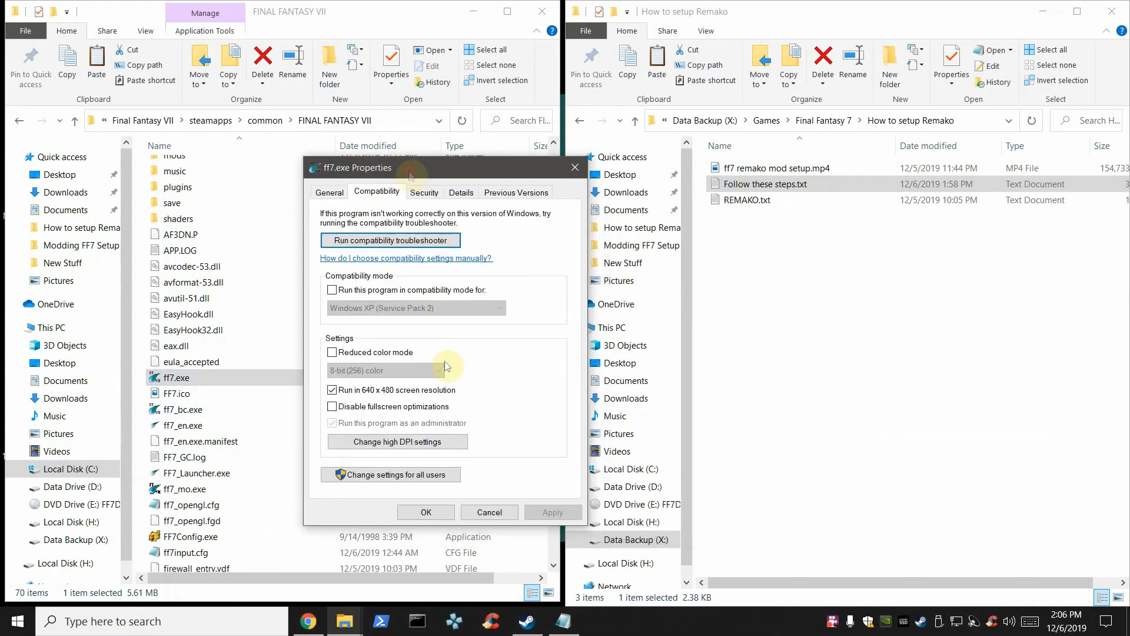
{"action": "left_click", "coordinate": [482, 512]}
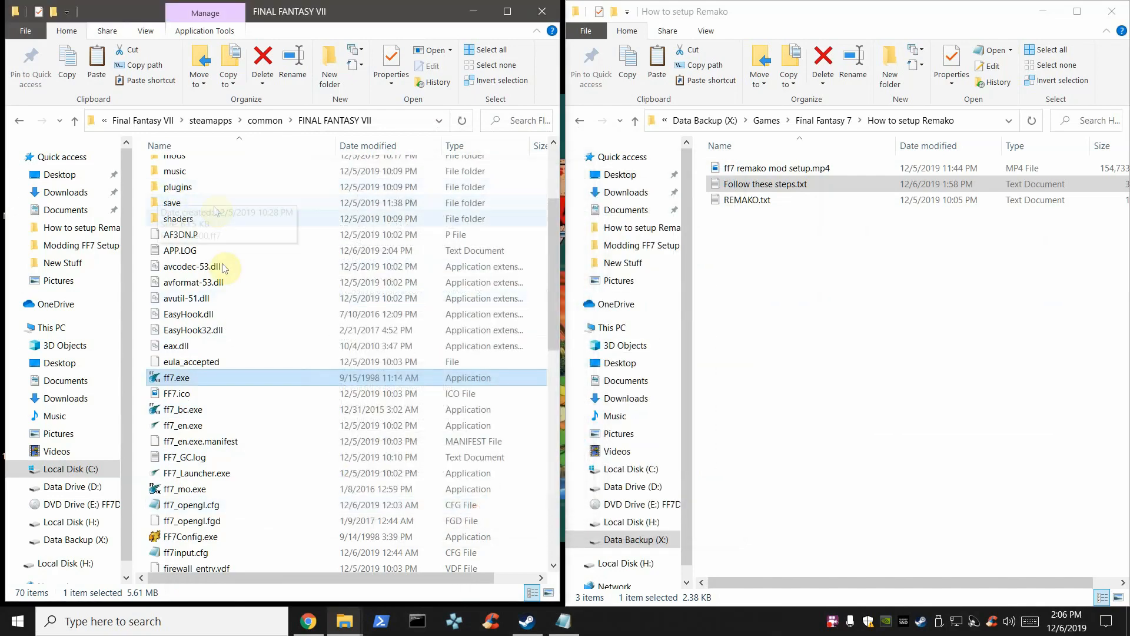
{"action": "scroll", "coordinate": [255, 388], "scroll_direction": "up", "scroll_amount": 3}
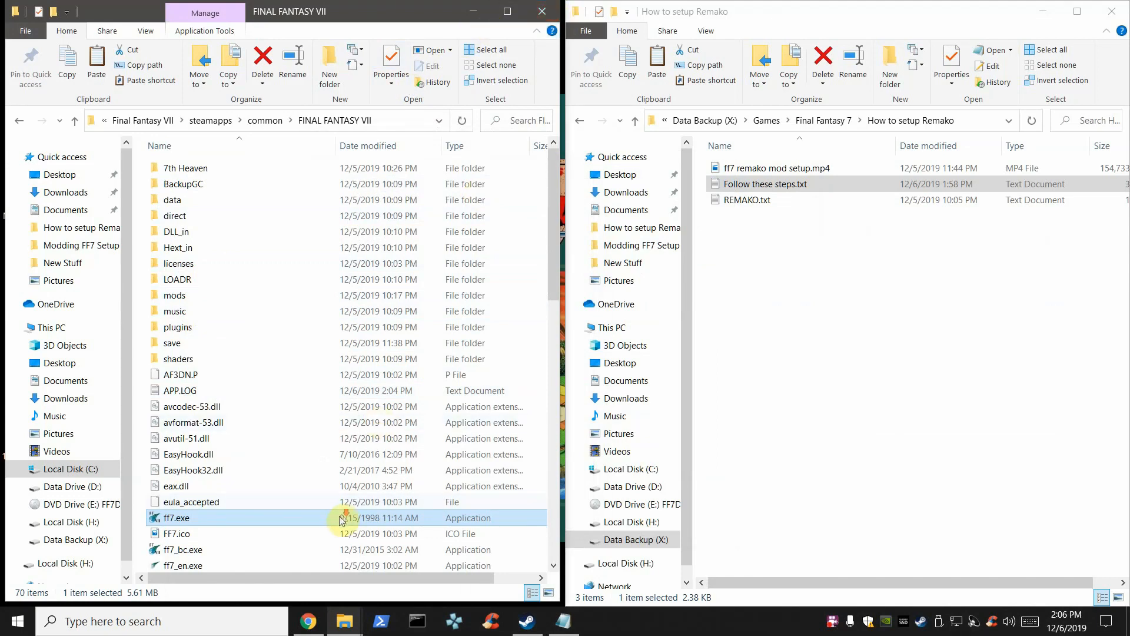
{"action": "scroll", "coordinate": [321, 518], "scroll_direction": "down", "scroll_amount": 8}
{"action": "scroll", "coordinate": [338, 519], "scroll_direction": "up", "scroll_amount": 6}
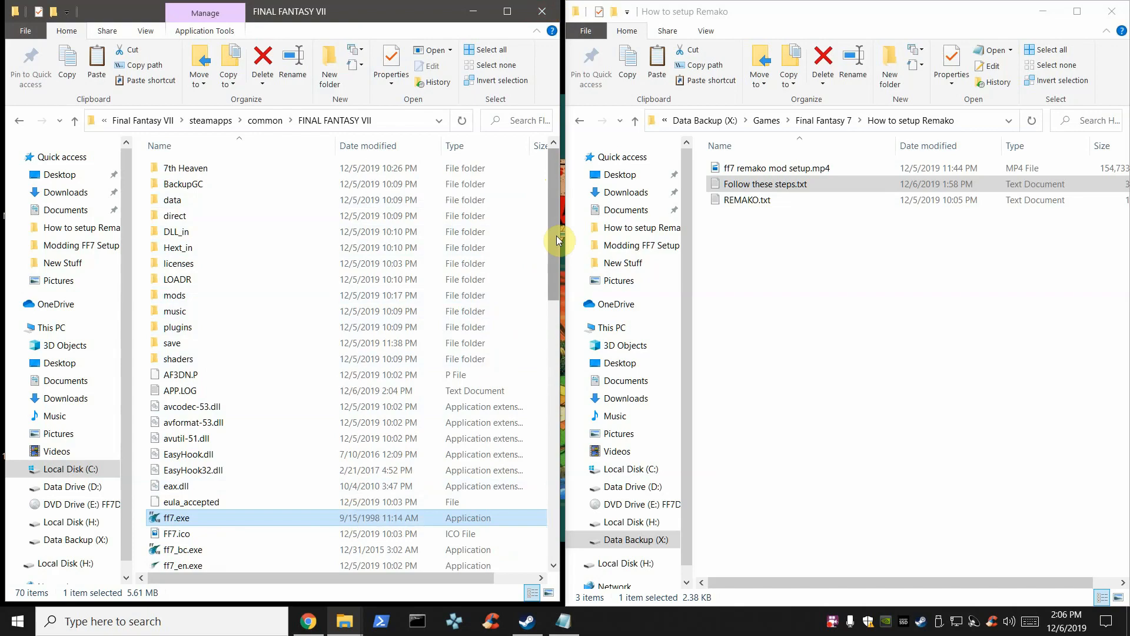
{"action": "left_click", "coordinate": [542, 11]}
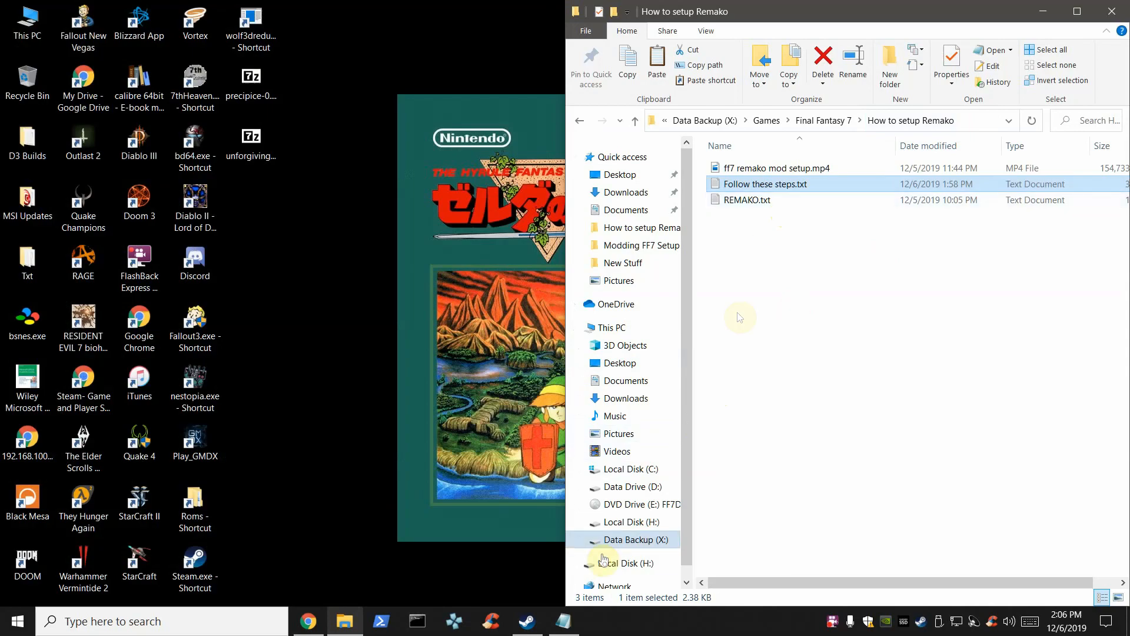
Bring up the Follow these steps.txt notes and look through the Remako setup instructions.
{"action": "left_click", "coordinate": [564, 621]}
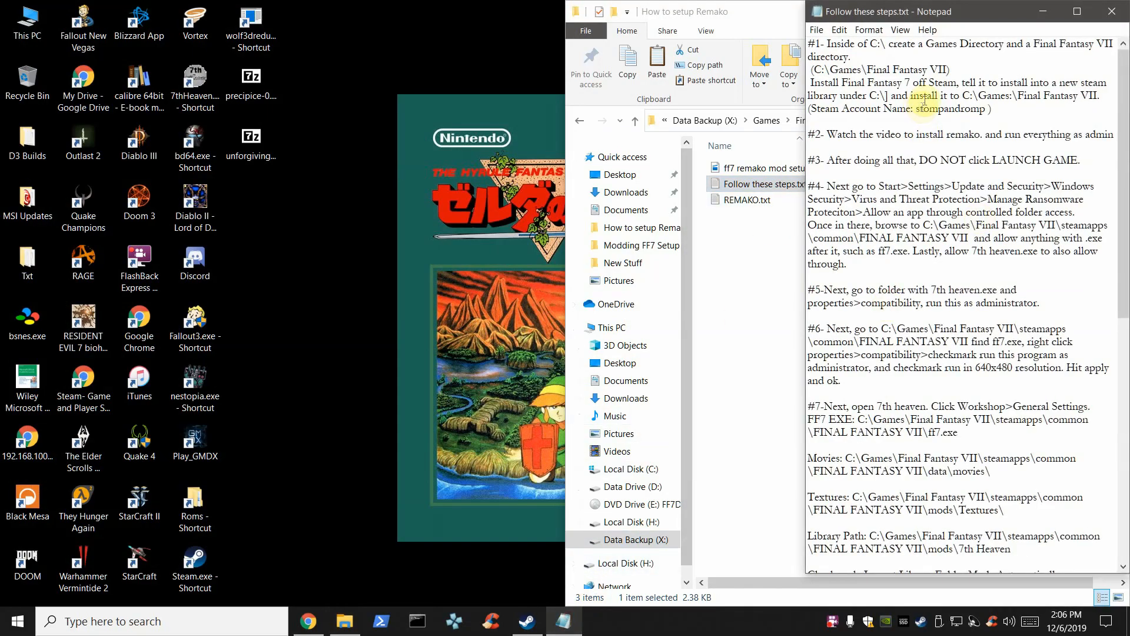
{"action": "scroll", "coordinate": [914, 340], "scroll_direction": "down", "scroll_amount": 9}
{"action": "scroll", "coordinate": [913, 341], "scroll_direction": "up", "scroll_amount": 9}
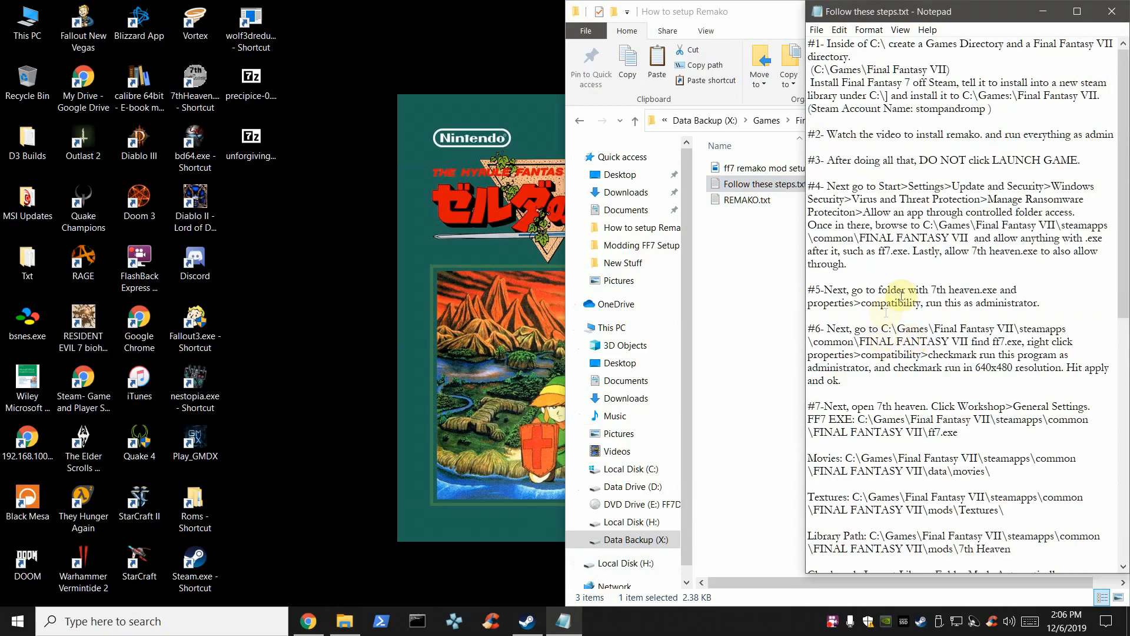
Select ff7 remako mod setup.mp4 in the How to setup Remako folder, and minimize the folder and the notes.
{"action": "left_click", "coordinate": [764, 278]}
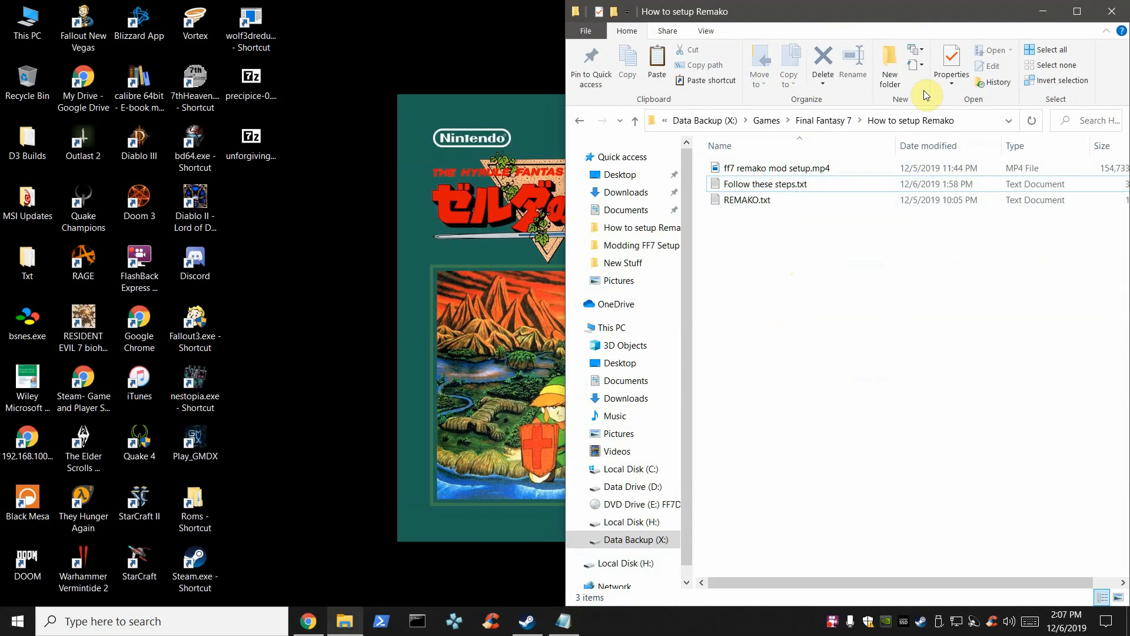
{"action": "left_click", "coordinate": [760, 168]}
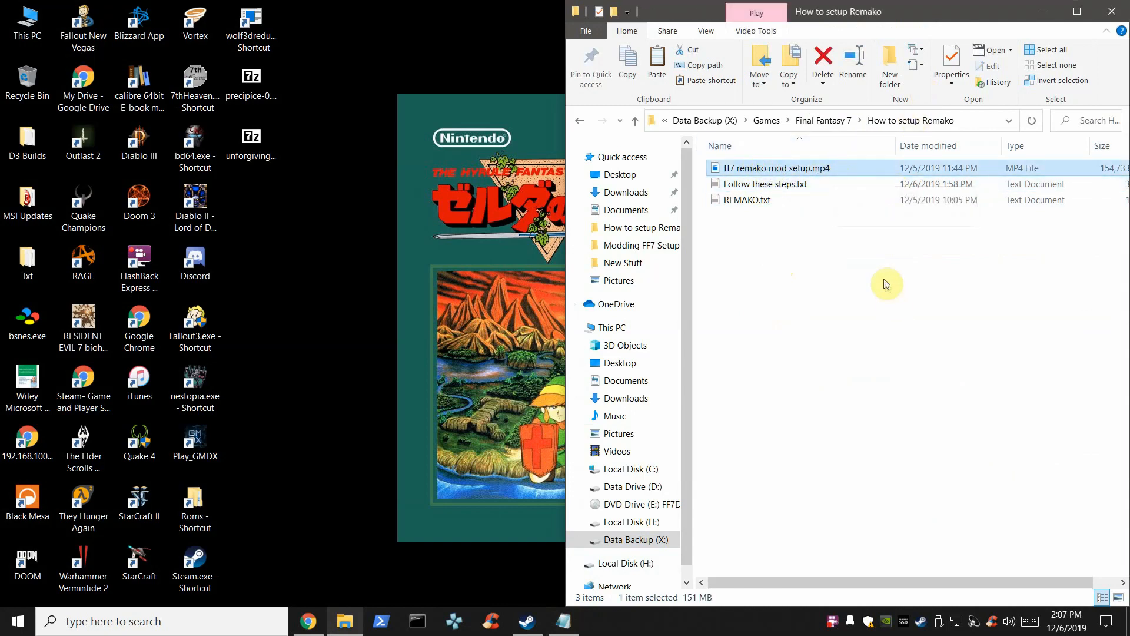
{"action": "left_click", "coordinate": [1052, 13]}
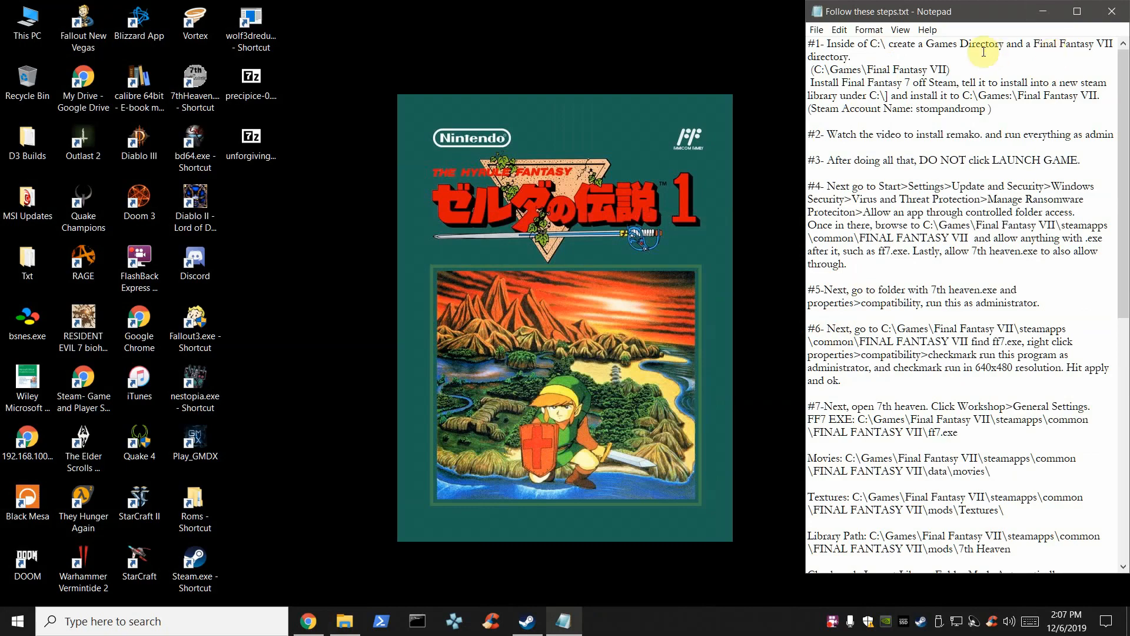
{"action": "left_click", "coordinate": [1044, 11]}
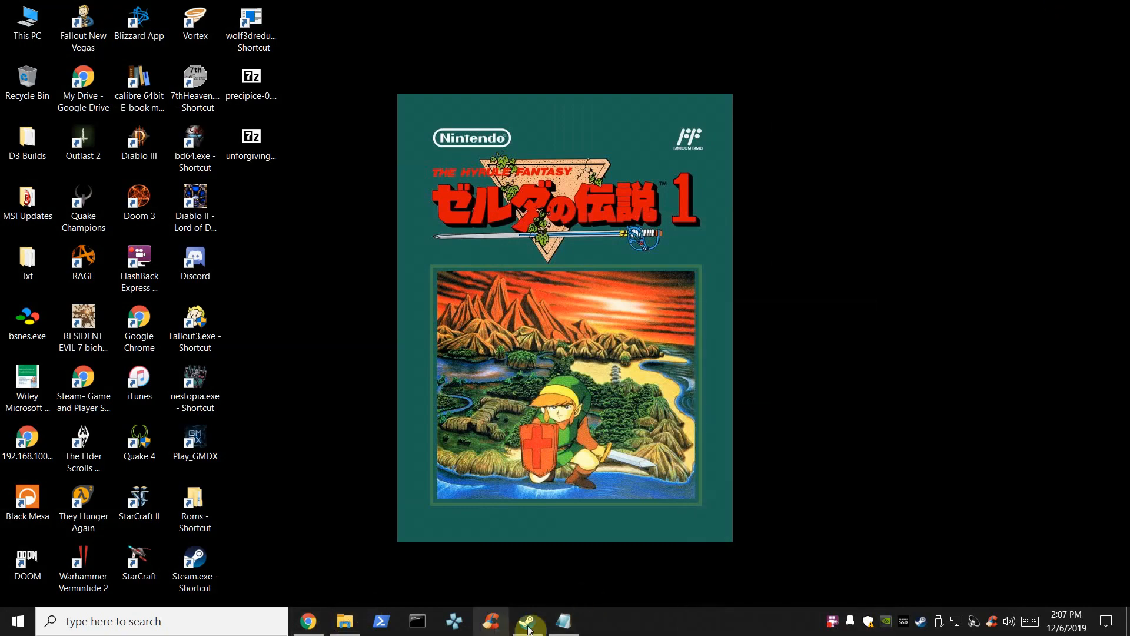
Switch to Steam, uninstall FINAL FANTASY VII from the library, and minimize Steam.
{"action": "left_click", "coordinate": [527, 622]}
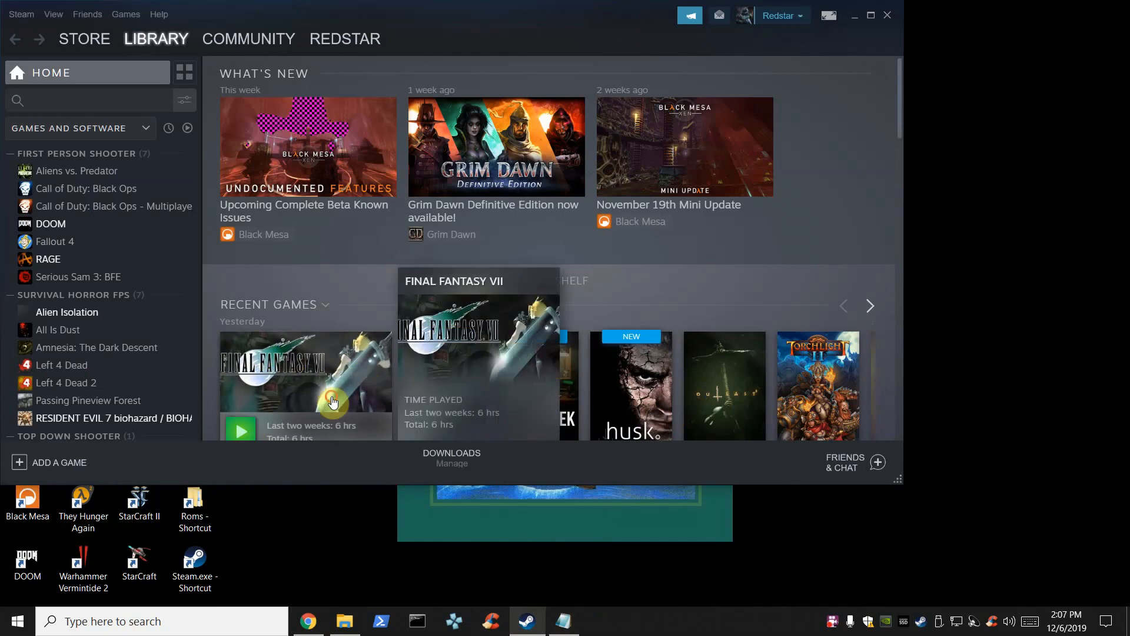
{"action": "left_click", "coordinate": [333, 402]}
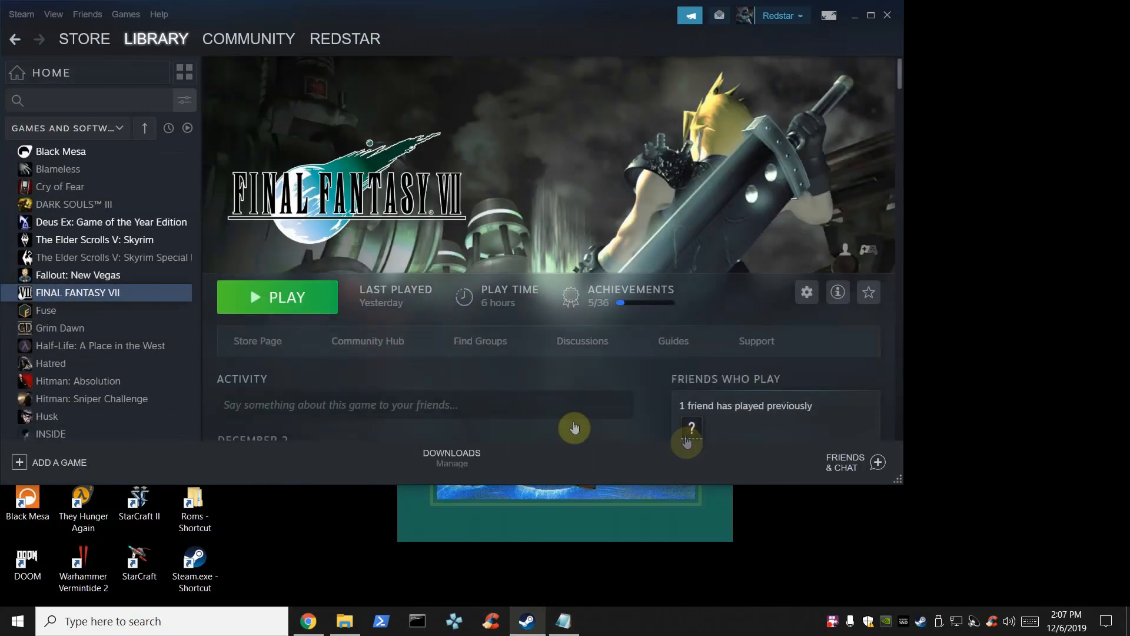
{"action": "right_click", "coordinate": [91, 298]}
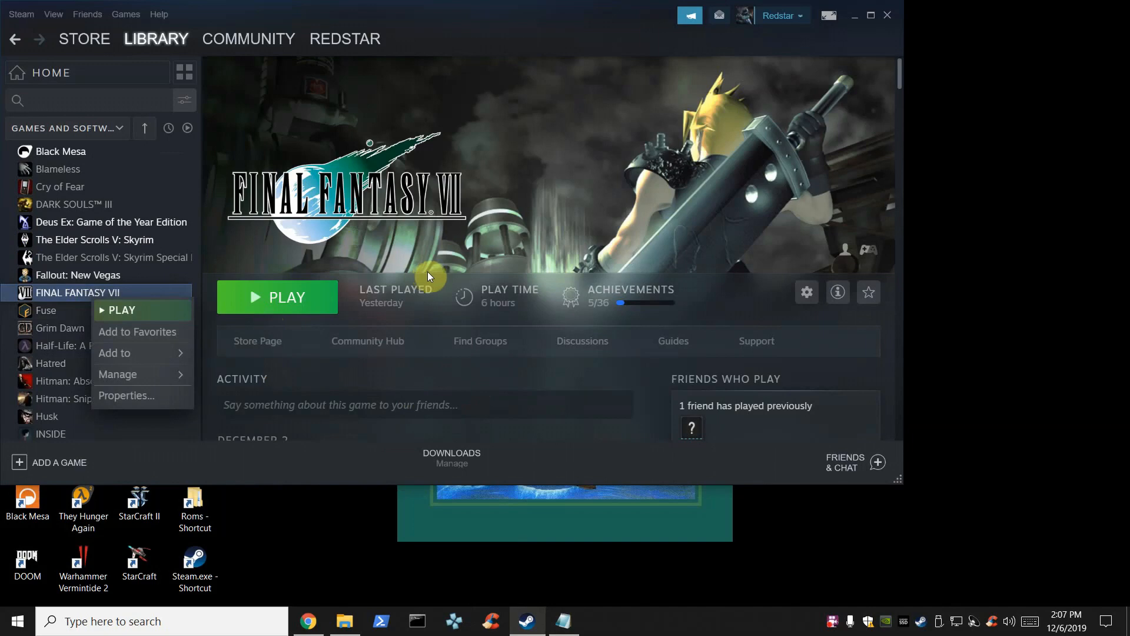
{"action": "mouse_move", "coordinate": [164, 371]}
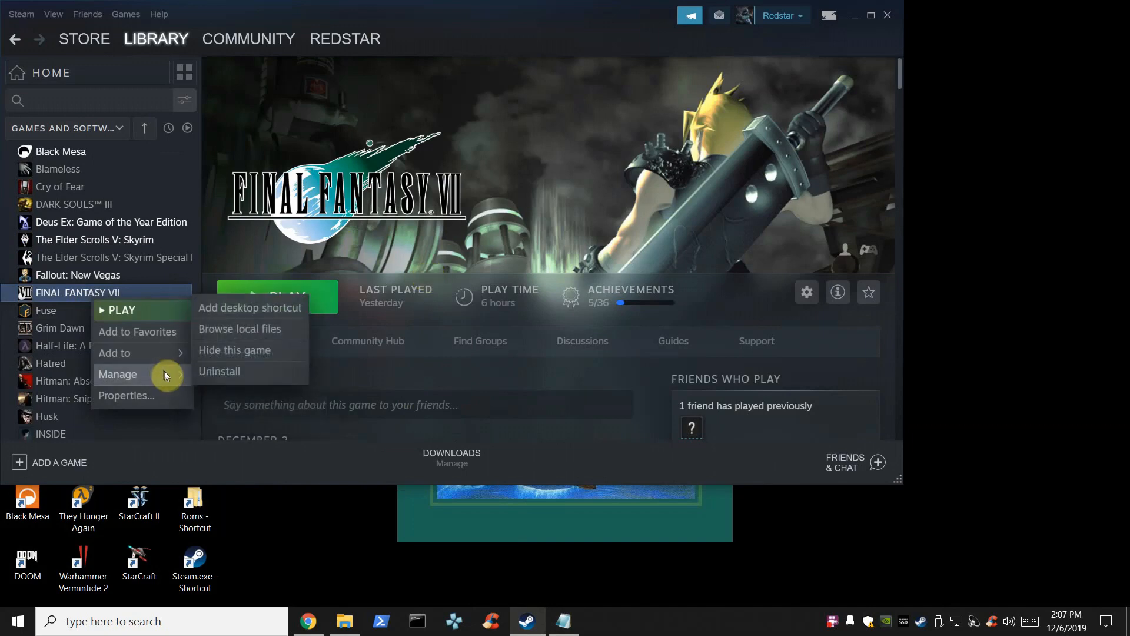
{"action": "left_click", "coordinate": [213, 371]}
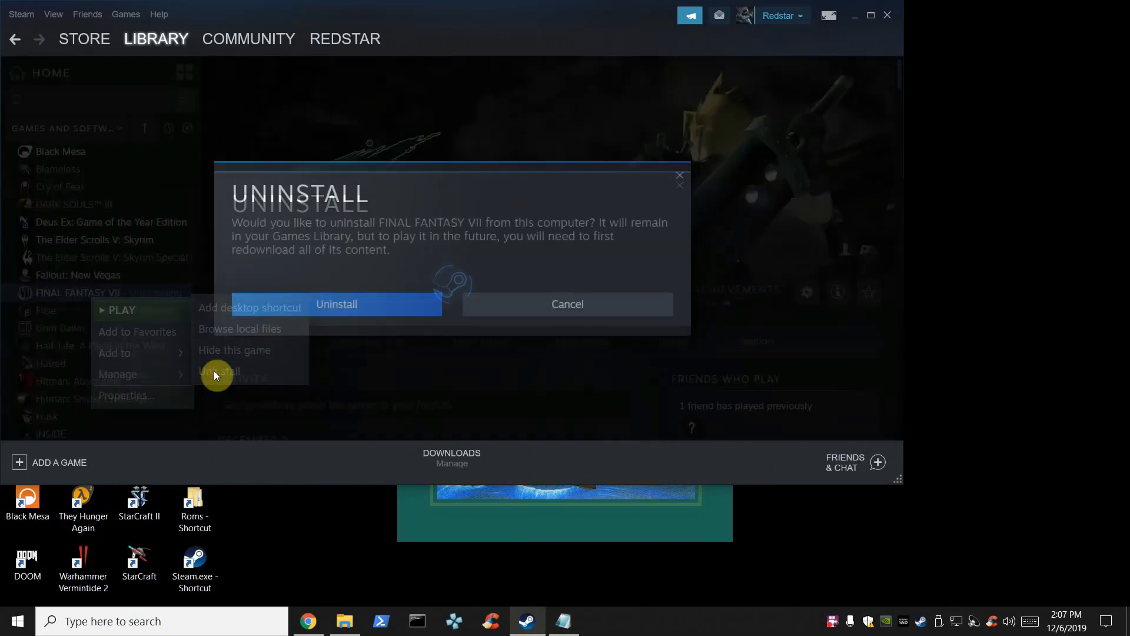
{"action": "left_click", "coordinate": [329, 304]}
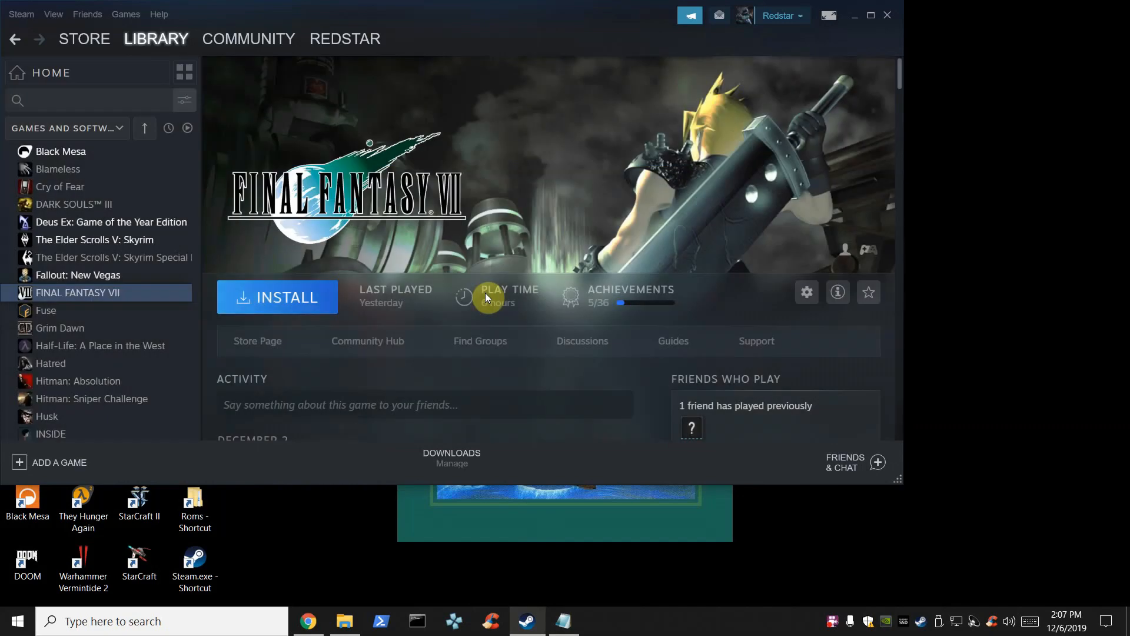
{"action": "left_click", "coordinate": [851, 21]}
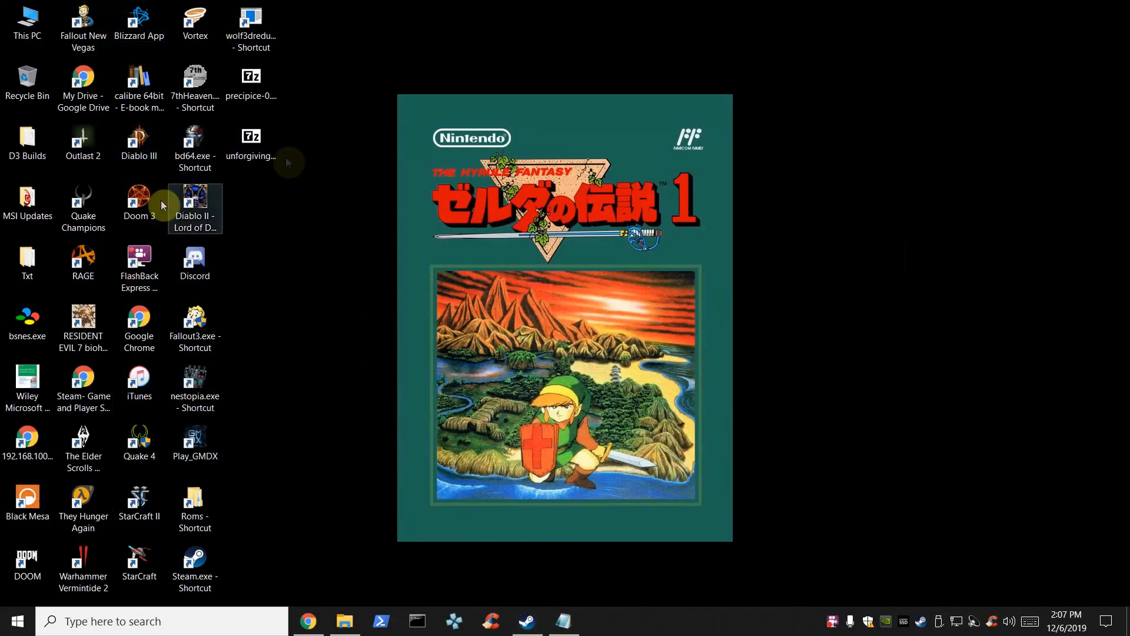
Open This PC in a taller window and eject the FF7 disc image from DVD Drive (E:).
{"action": "double_click", "coordinate": [30, 35]}
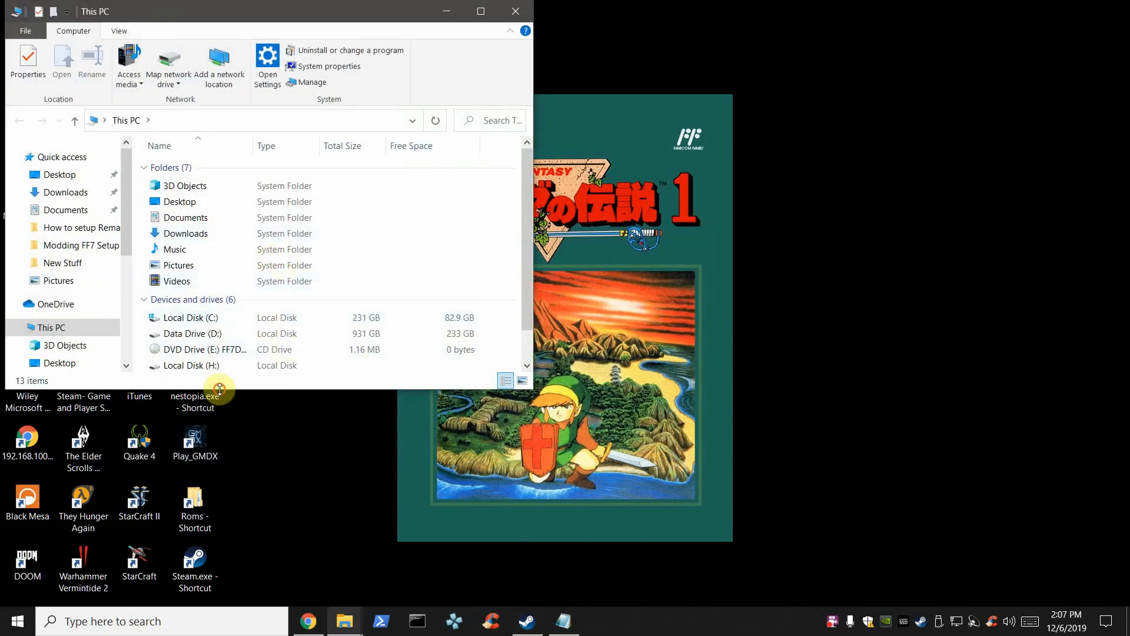
{"action": "left_click_drag", "start_coordinate": [219, 389], "coordinate": [227, 531]}
{"action": "right_click", "coordinate": [203, 356]}
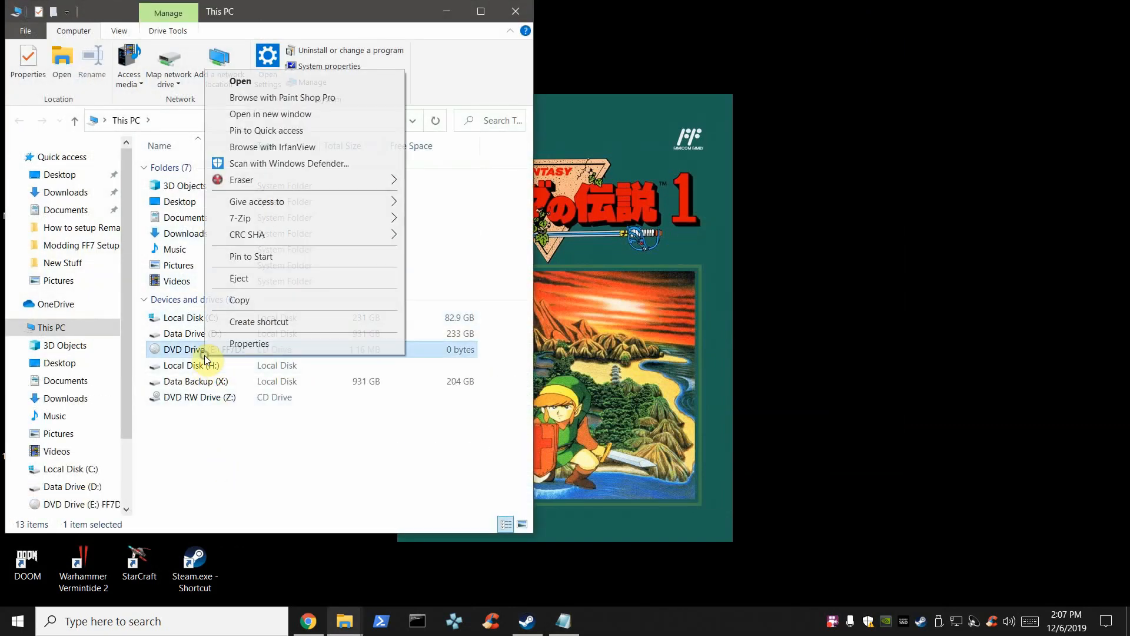
{"action": "left_click", "coordinate": [240, 280]}
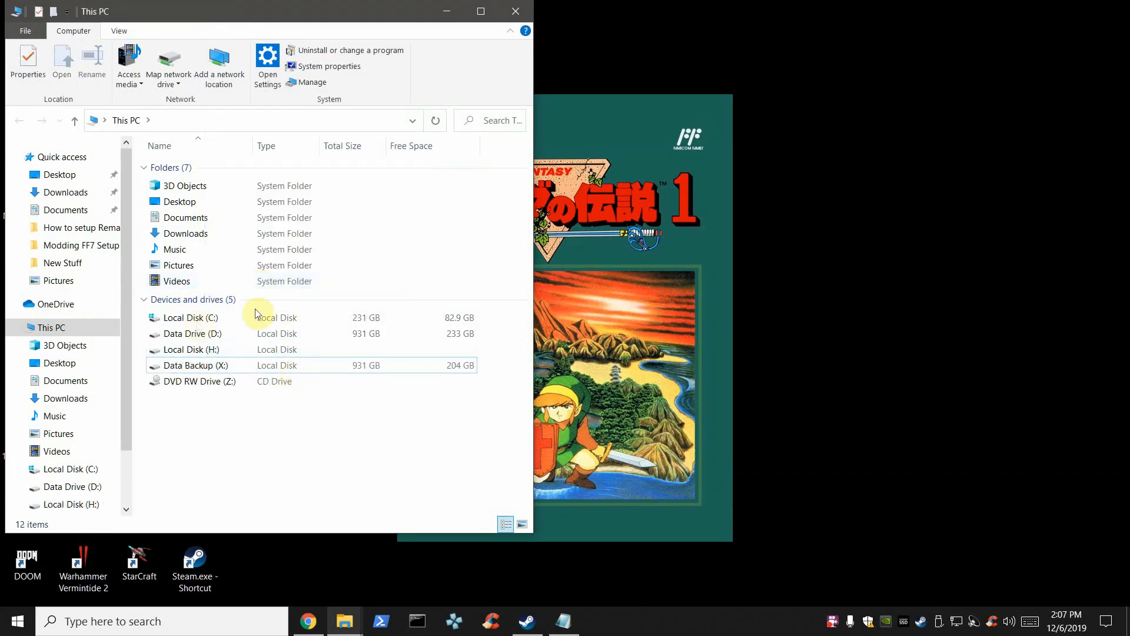
Check what remains in Games\Final Fantasy VII\steamapps on Local Disk (C:), and return to the drive's root.
{"action": "left_click", "coordinate": [208, 319]}
{"action": "double_click", "coordinate": [208, 320]}
{"action": "left_click", "coordinate": [190, 201]}
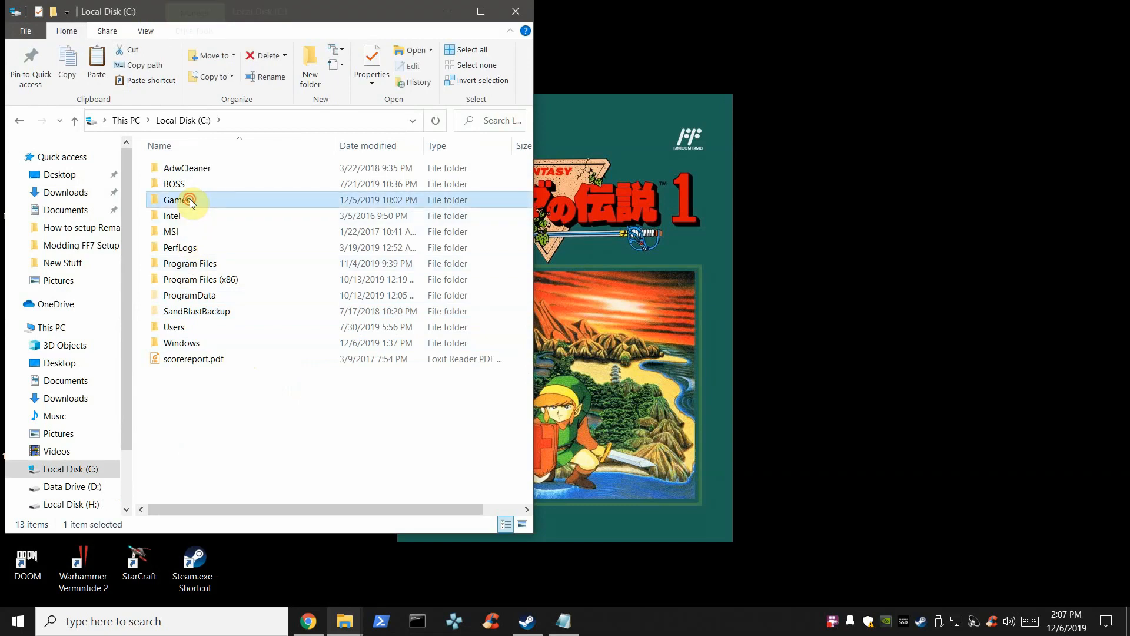
{"action": "double_click", "coordinate": [190, 199]}
{"action": "double_click", "coordinate": [192, 171]}
{"action": "double_click", "coordinate": [189, 171]}
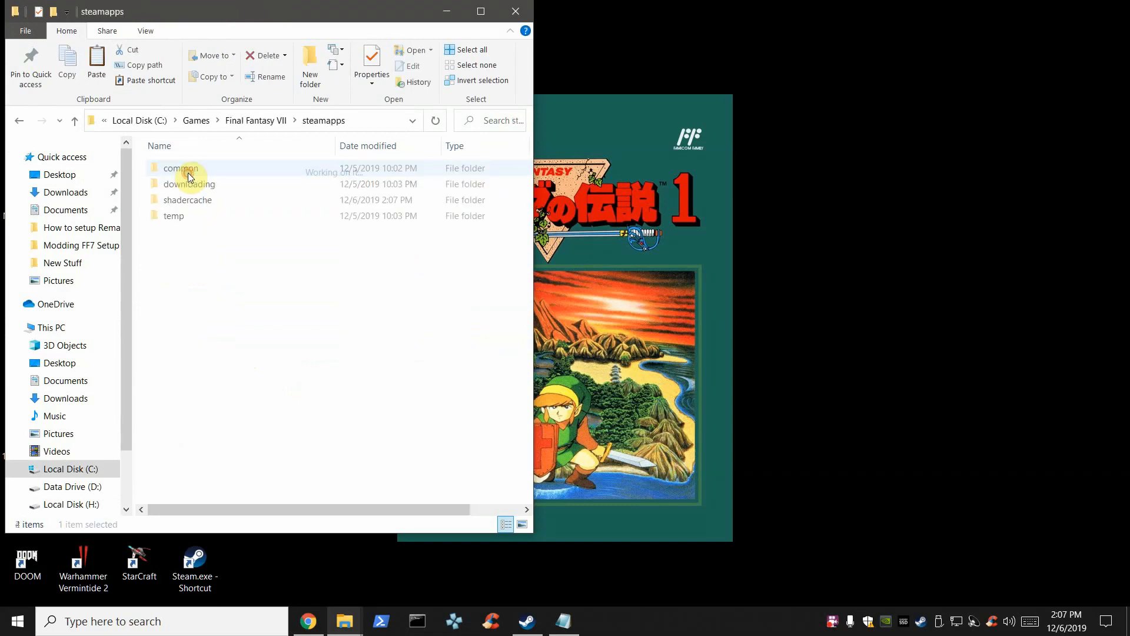
{"action": "left_click", "coordinate": [22, 123]}
{"action": "left_click", "coordinate": [21, 123]}
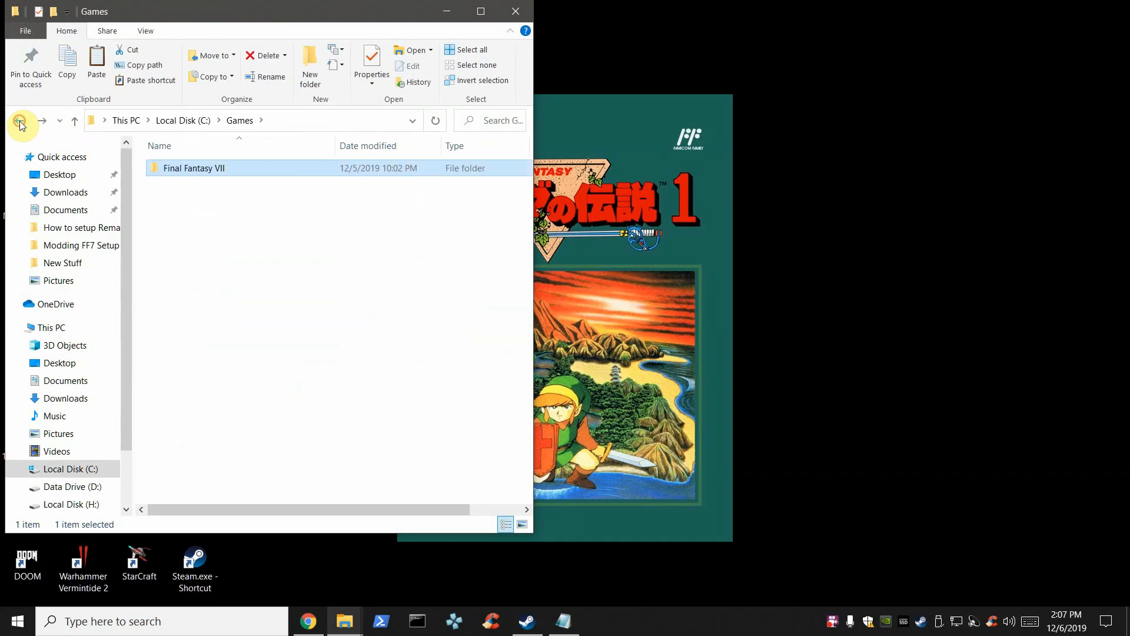
{"action": "left_click", "coordinate": [20, 124]}
Permanently delete the Games folder from Local Disk (C:) and close the File Explorer window.
{"action": "right_click", "coordinate": [176, 201]}
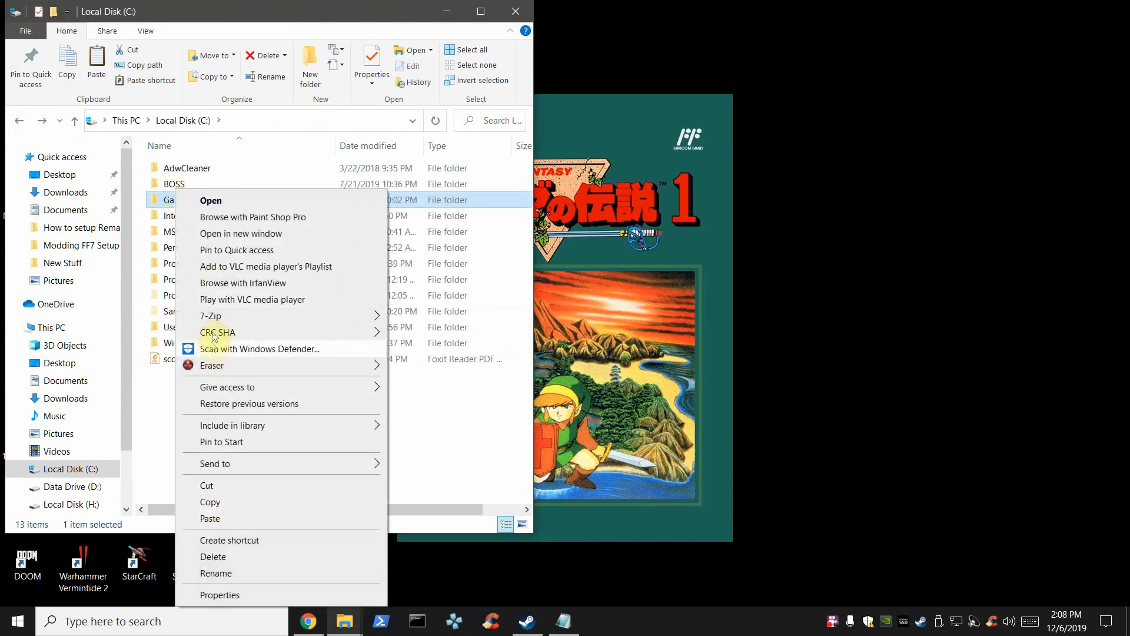
{"action": "left_click", "coordinate": [238, 558]}
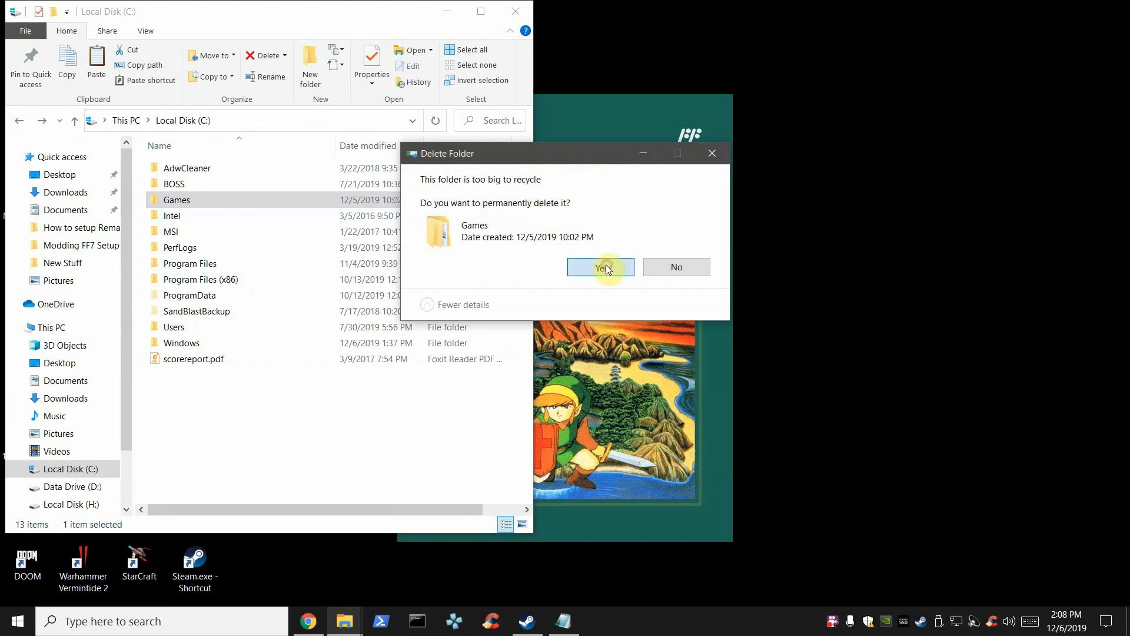
{"action": "left_click", "coordinate": [607, 269]}
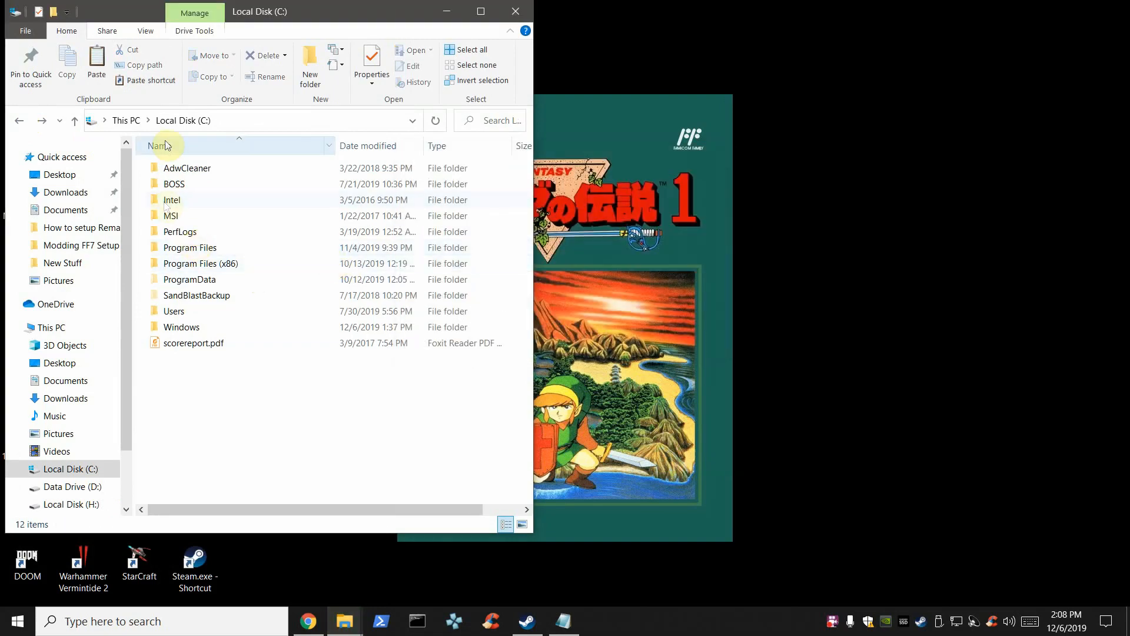
{"action": "left_click", "coordinate": [530, 16]}
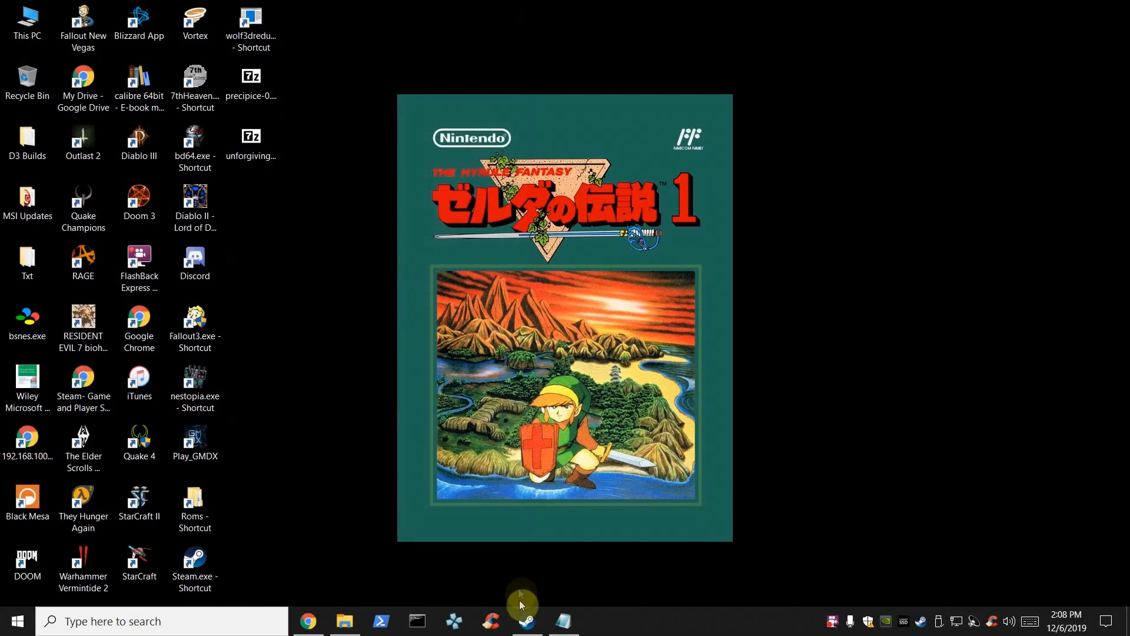
Bring up Steam again, close its window, and exit Steam completely.
{"action": "left_click", "coordinate": [528, 621]}
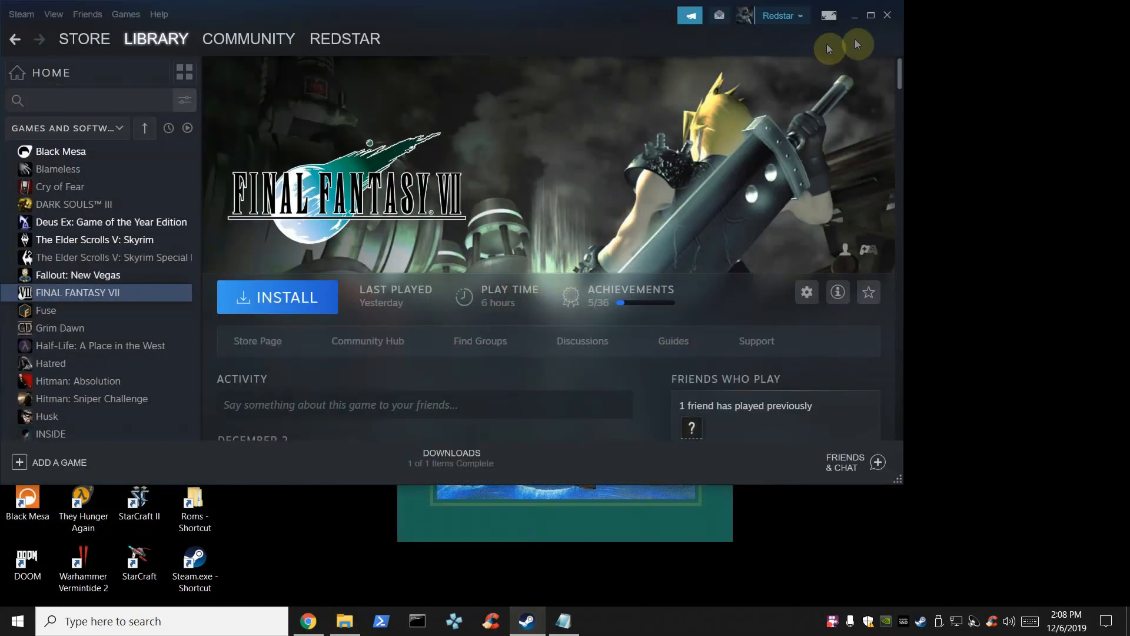
{"action": "left_click", "coordinate": [888, 16]}
{"action": "right_click", "coordinate": [927, 622]}
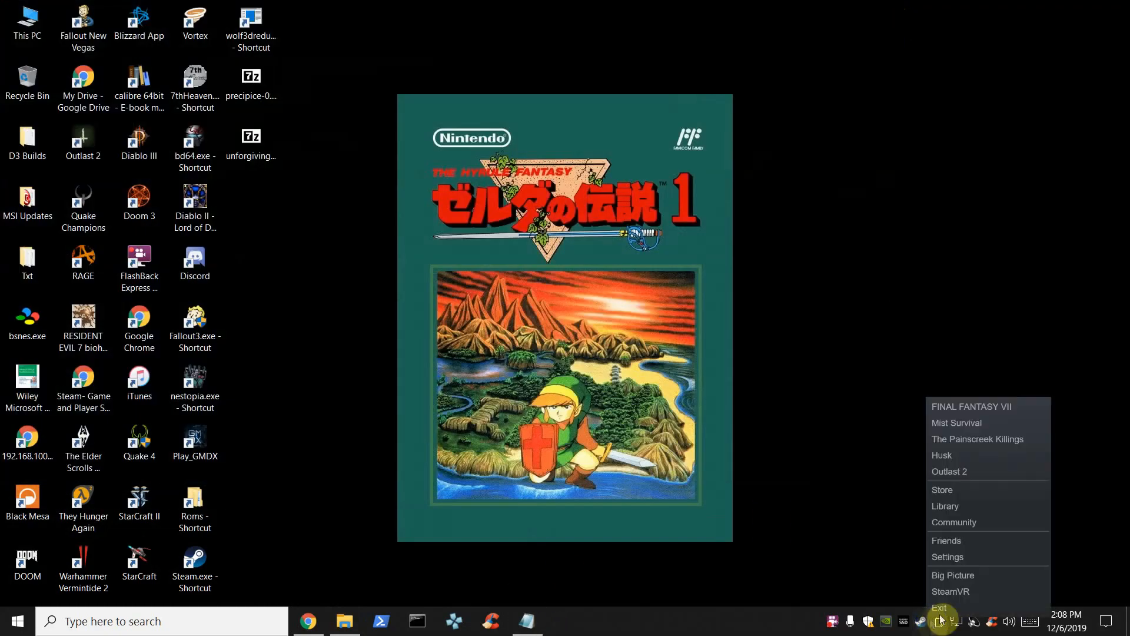
{"action": "left_click", "coordinate": [943, 611]}
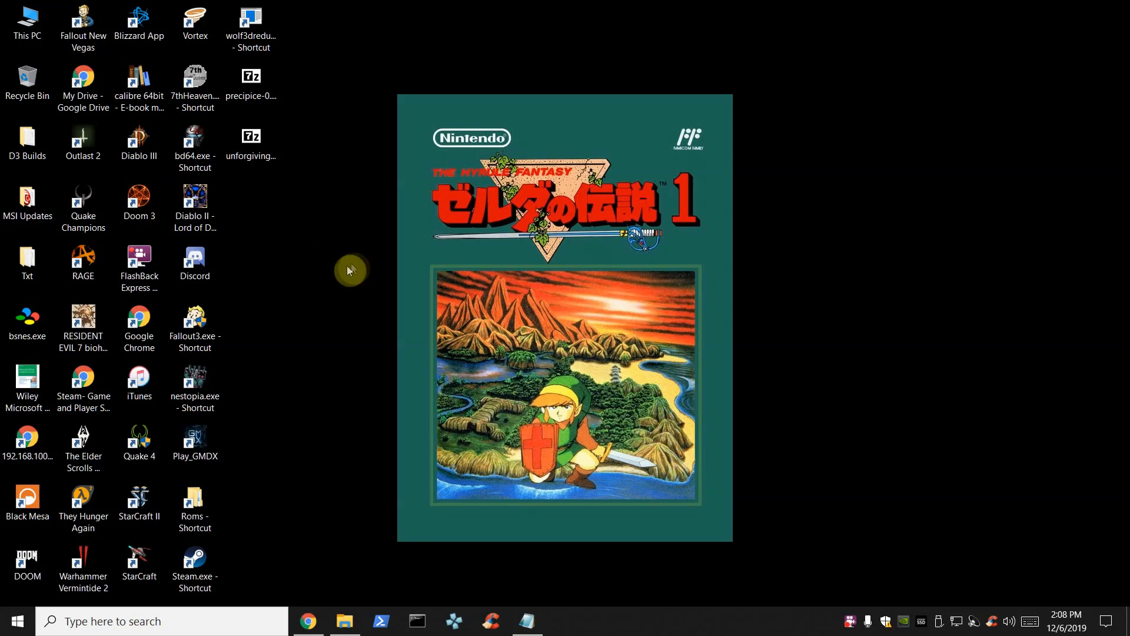
Delete the 7thHeaven.exe shortcut from the desktop.
{"action": "key", "text": "Down"}
{"action": "left_click", "coordinate": [195, 82]}
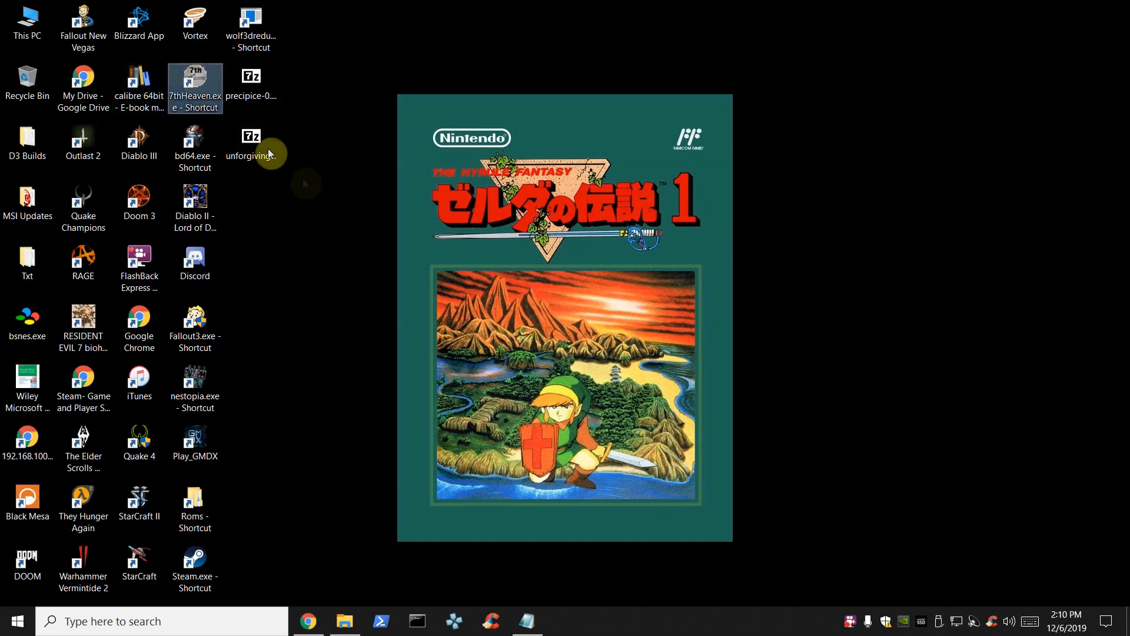
{"action": "mouse_move", "coordinate": [187, 109]}
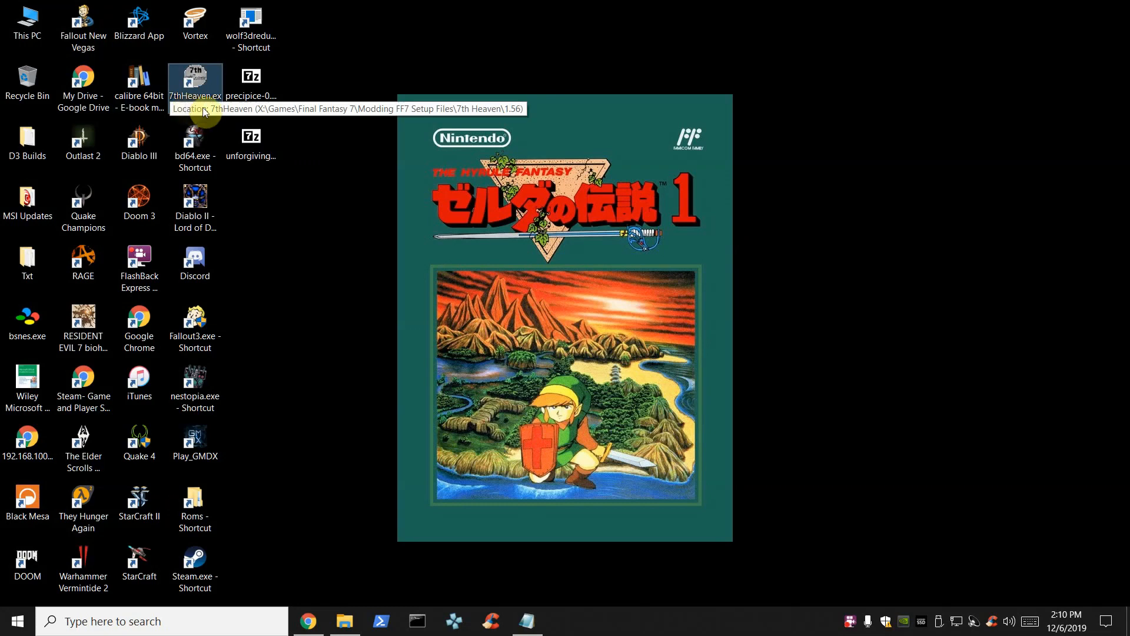
{"action": "left_click", "coordinate": [565, 243]}
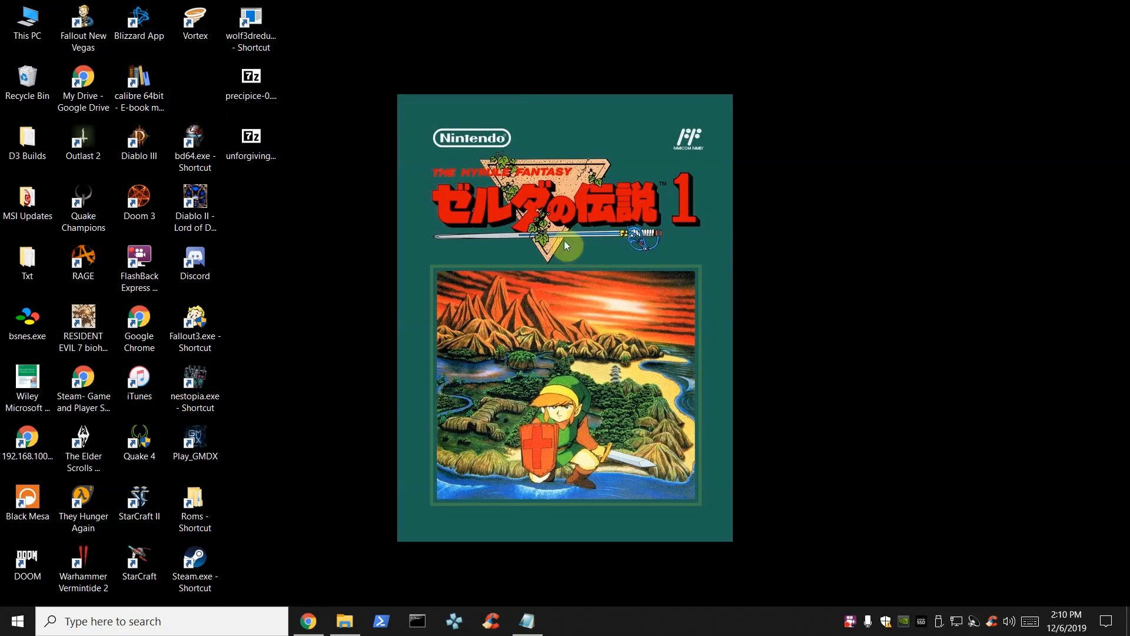
Empty the Recycle Bin to permanently remove the deleted 7thHeaven.exe shortcut.
{"action": "right_click", "coordinate": [38, 72]}
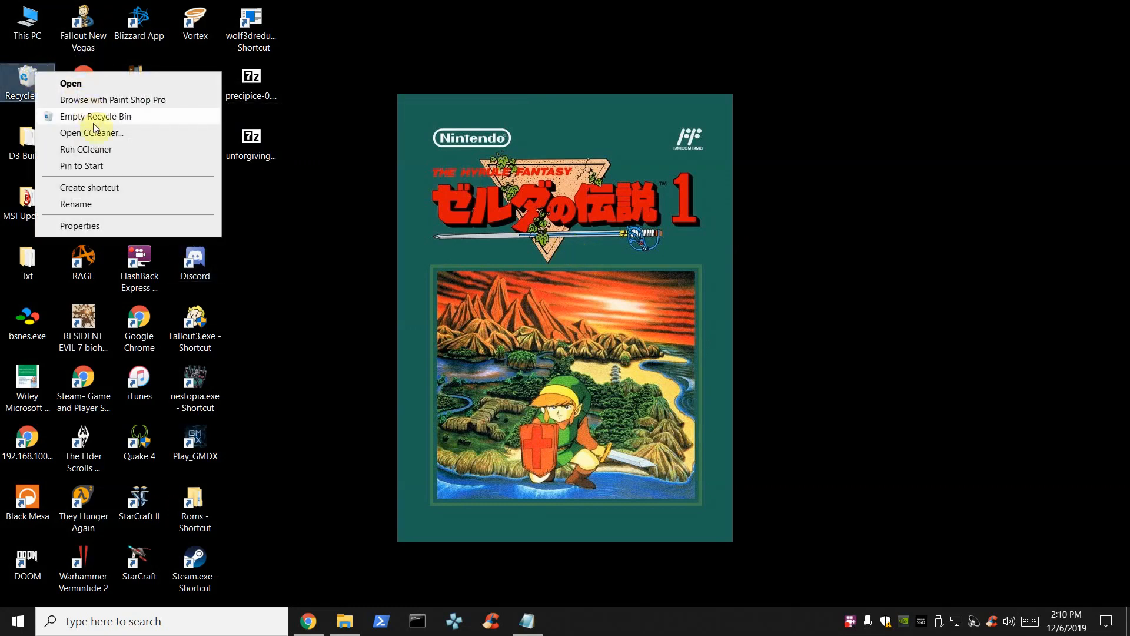
{"action": "left_click", "coordinate": [112, 117]}
{"action": "left_click", "coordinate": [619, 360]}
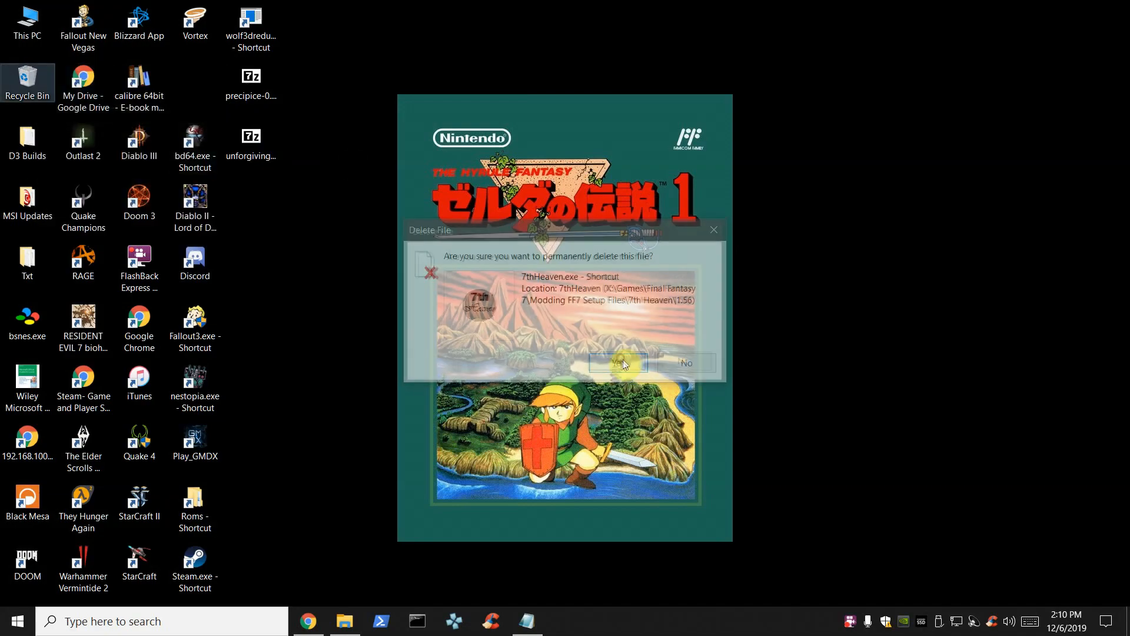
Delete the 7thWorkshop folder from Final Fantasy 7\Modding FF7 Setup Files\7th Heaven\1.56 on Data Backup (X:).
{"action": "left_click", "coordinate": [347, 622]}
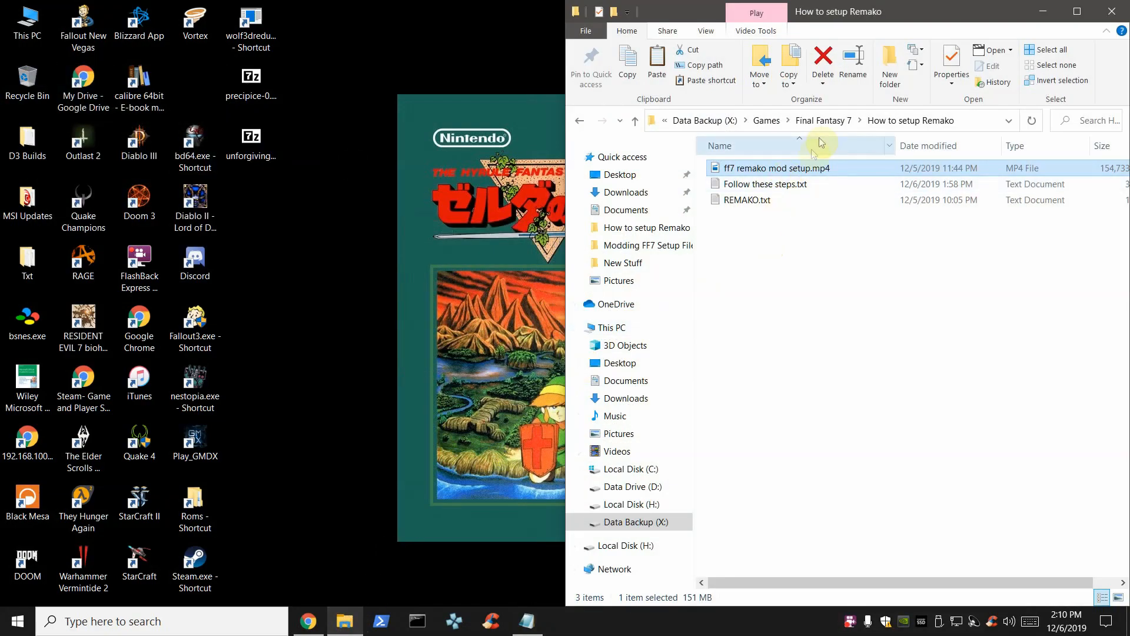
{"action": "left_click", "coordinate": [824, 121]}
{"action": "double_click", "coordinate": [769, 184]}
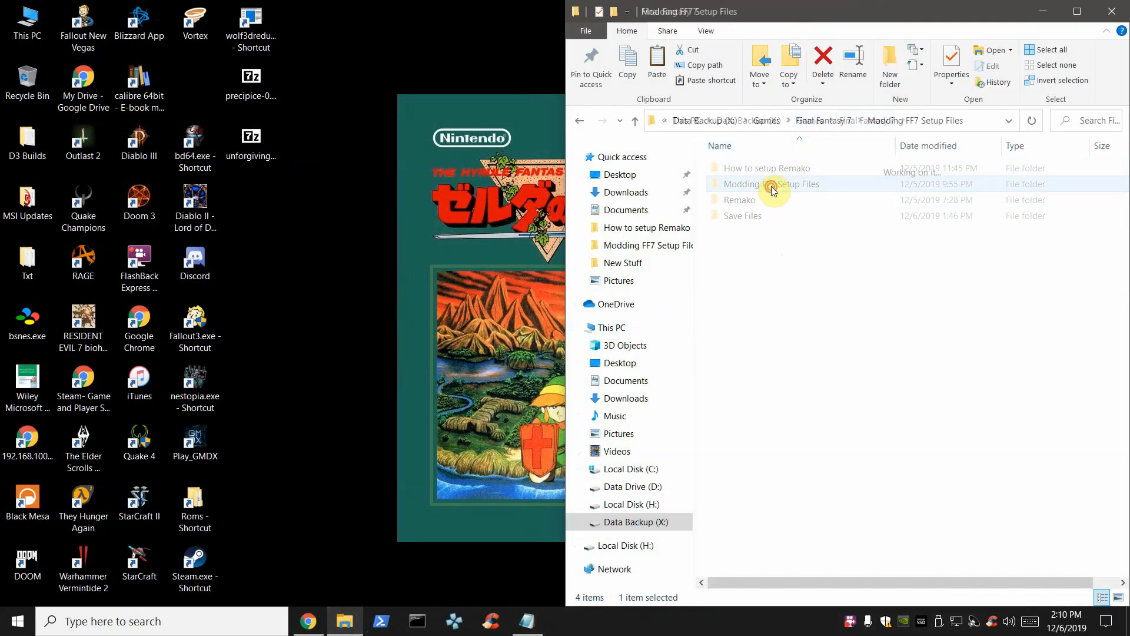
{"action": "double_click", "coordinate": [753, 168]}
{"action": "double_click", "coordinate": [764, 169]}
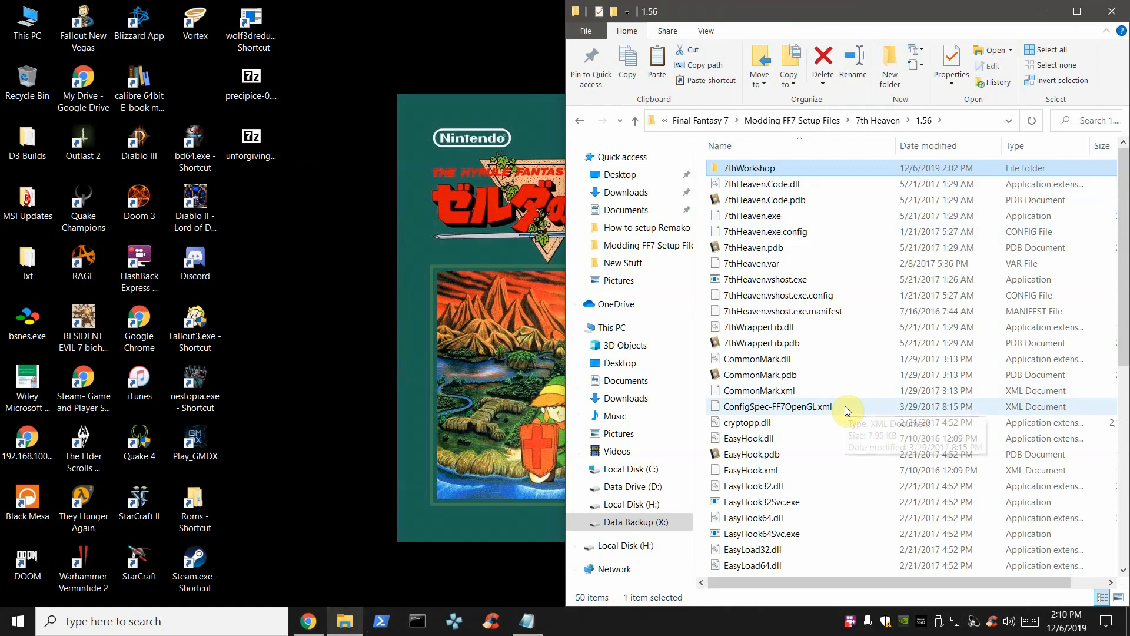
{"action": "key", "text": "Delete"}
{"action": "scroll", "coordinate": [760, 505], "scroll_direction": "down", "scroll_amount": 4}
{"action": "scroll", "coordinate": [760, 502], "scroll_direction": "up", "scroll_amount": 7}
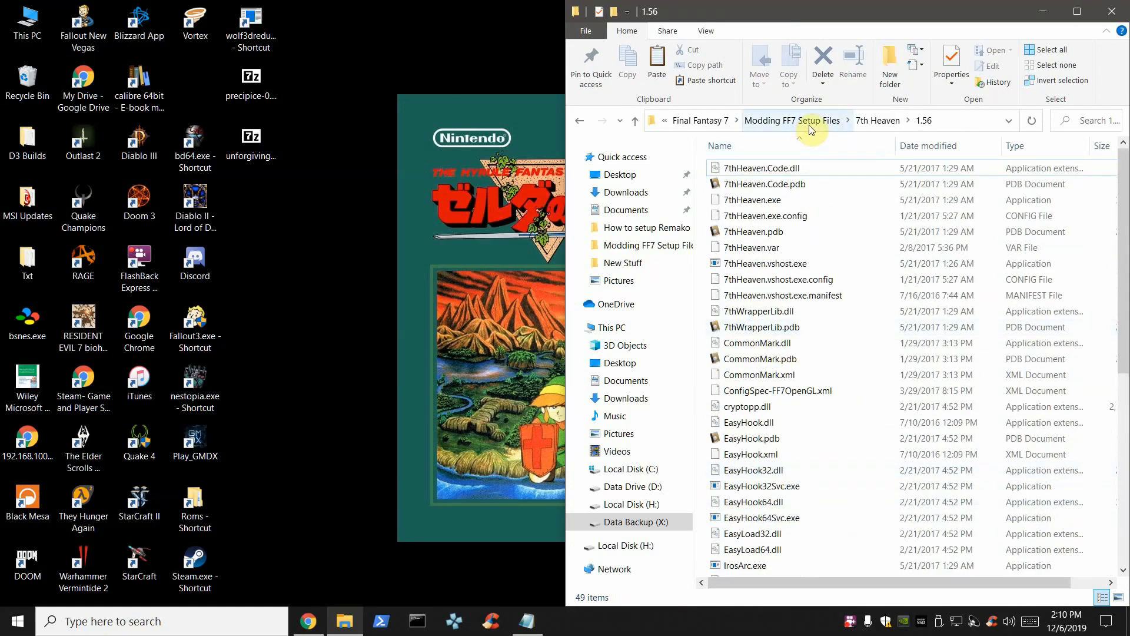
Return to the Modding FF7 Setup Files folder and empty the Recycle Bin to permanently remove 7thWorkshop.
{"action": "left_click", "coordinate": [809, 123]}
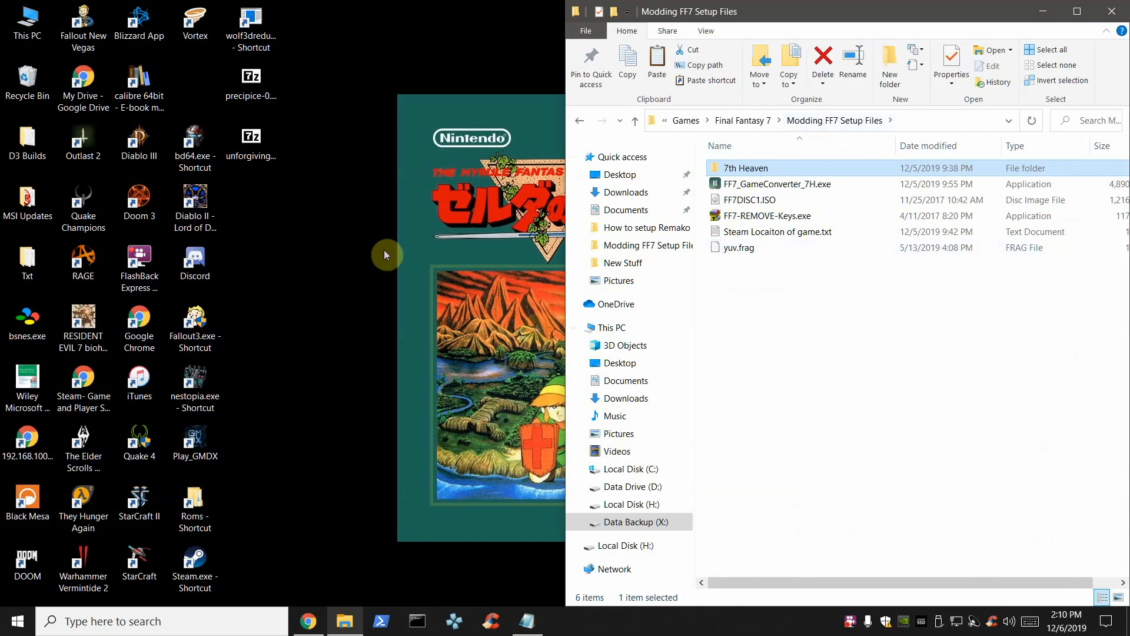
{"action": "right_click", "coordinate": [7, 86]}
{"action": "left_click", "coordinate": [52, 128]}
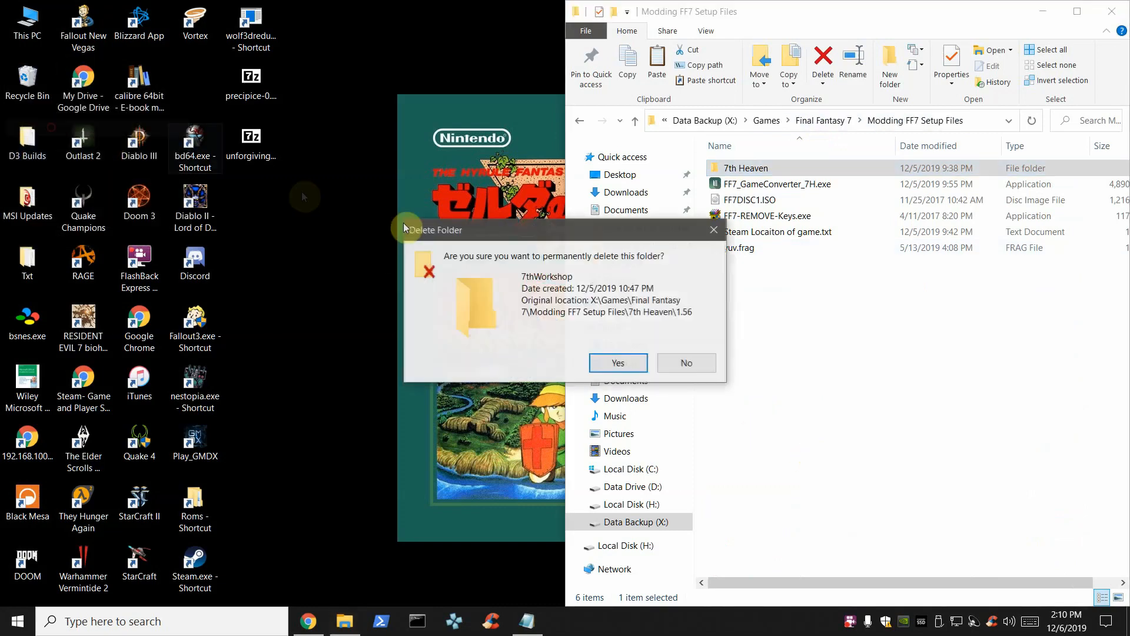
{"action": "left_click", "coordinate": [612, 361]}
Run FF7-REMOVE-Keys.exe from Modding FF7 Setup Files and answer Y to remove the old FF7 registry keys.
{"action": "left_click", "coordinate": [825, 328]}
{"action": "left_click", "coordinate": [760, 184]}
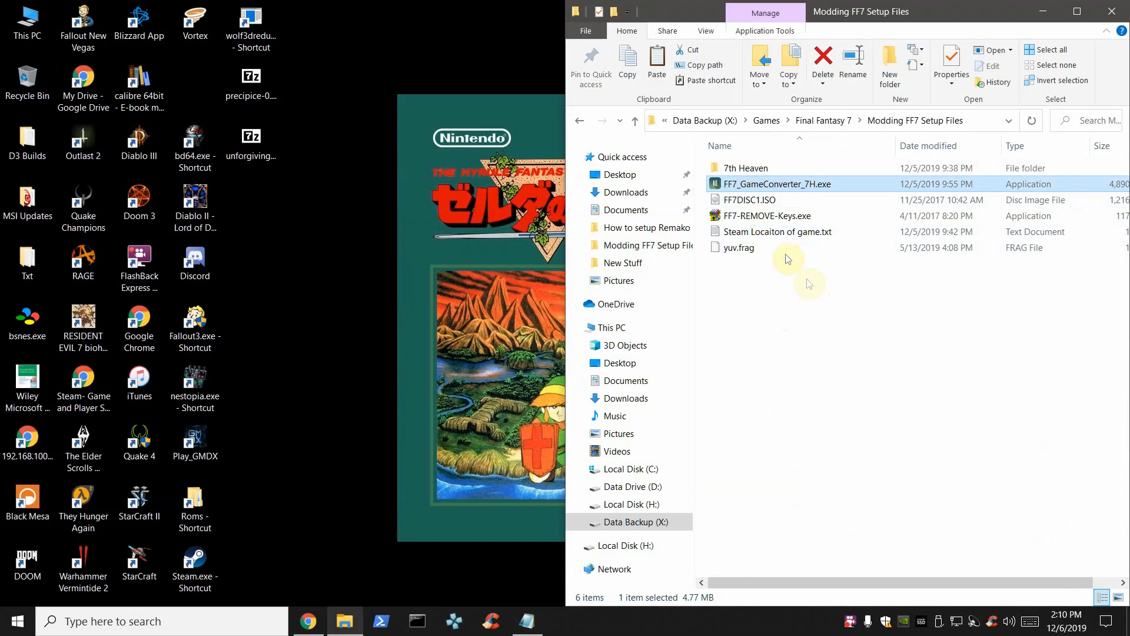
{"action": "left_click", "coordinate": [759, 201]}
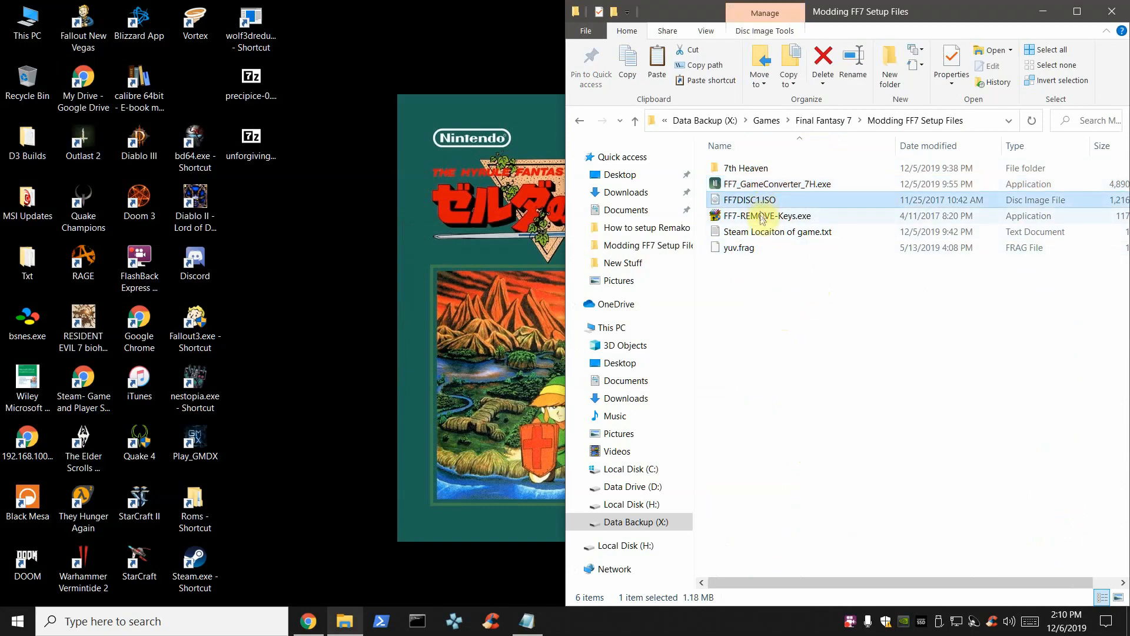
{"action": "left_click", "coordinate": [763, 218]}
{"action": "double_click", "coordinate": [763, 218]}
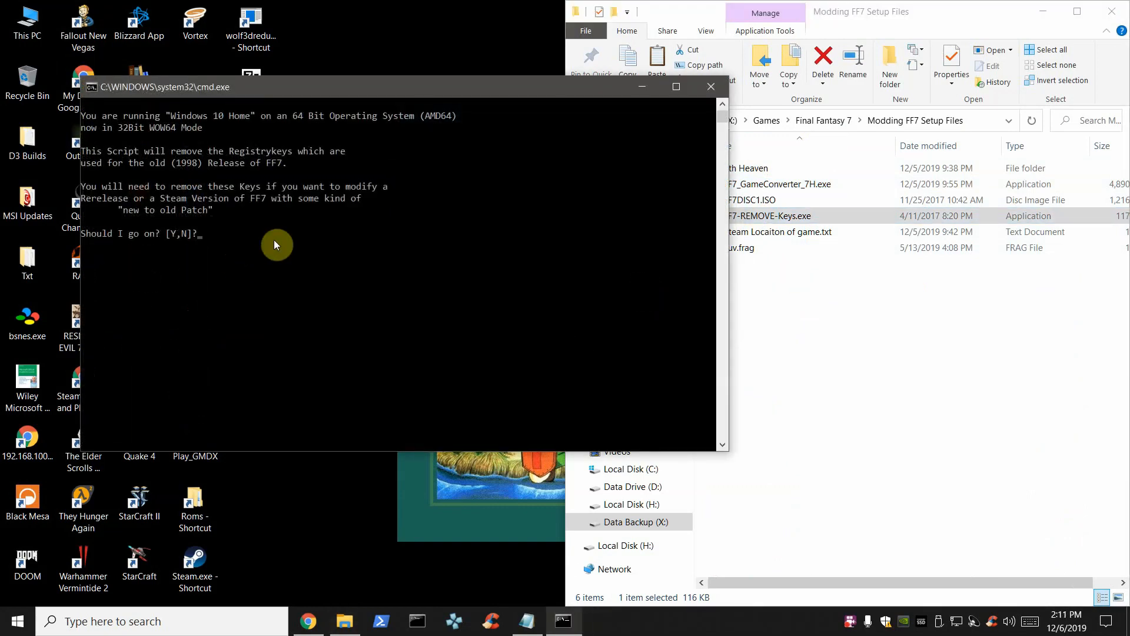
{"action": "type", "text": "Y"}
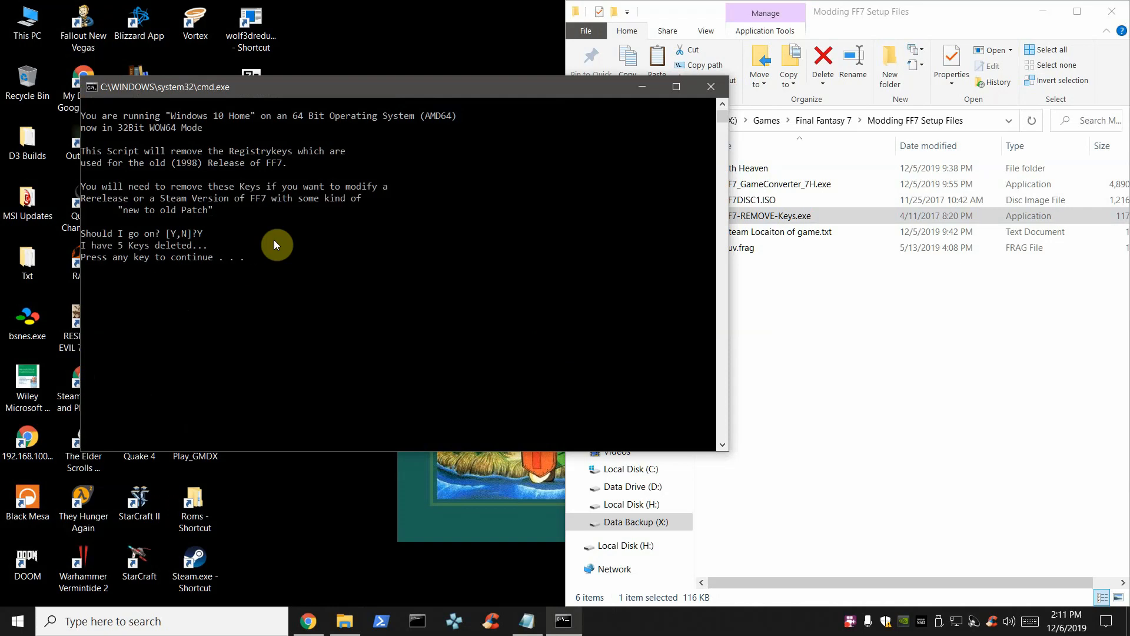
{"action": "key", "text": "Return"}
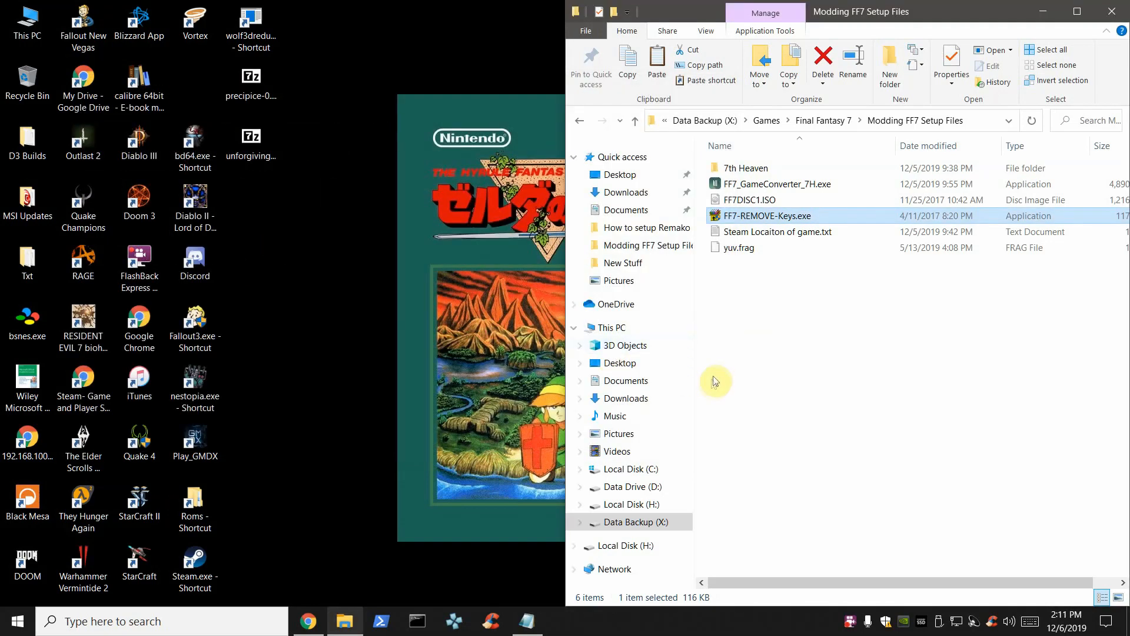
Examine the files in Modding FF7 Setup Files, including the 7th Heaven folder and its 1.56 subfolder.
{"action": "left_click", "coordinate": [743, 354]}
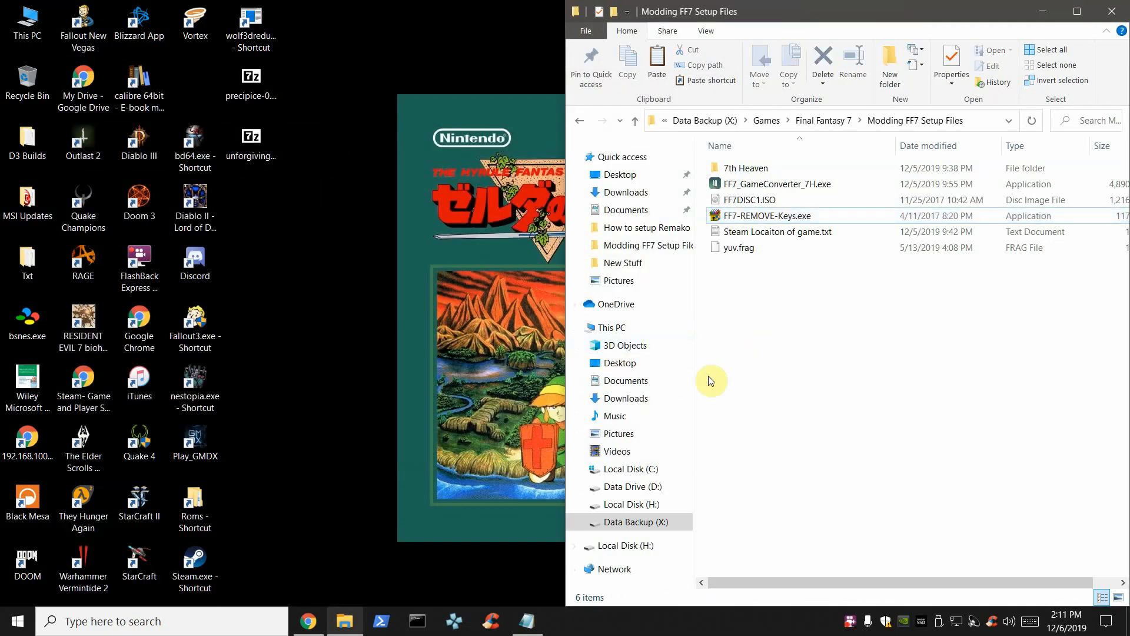
{"action": "left_click", "coordinate": [742, 203]}
{"action": "left_click", "coordinate": [743, 185]}
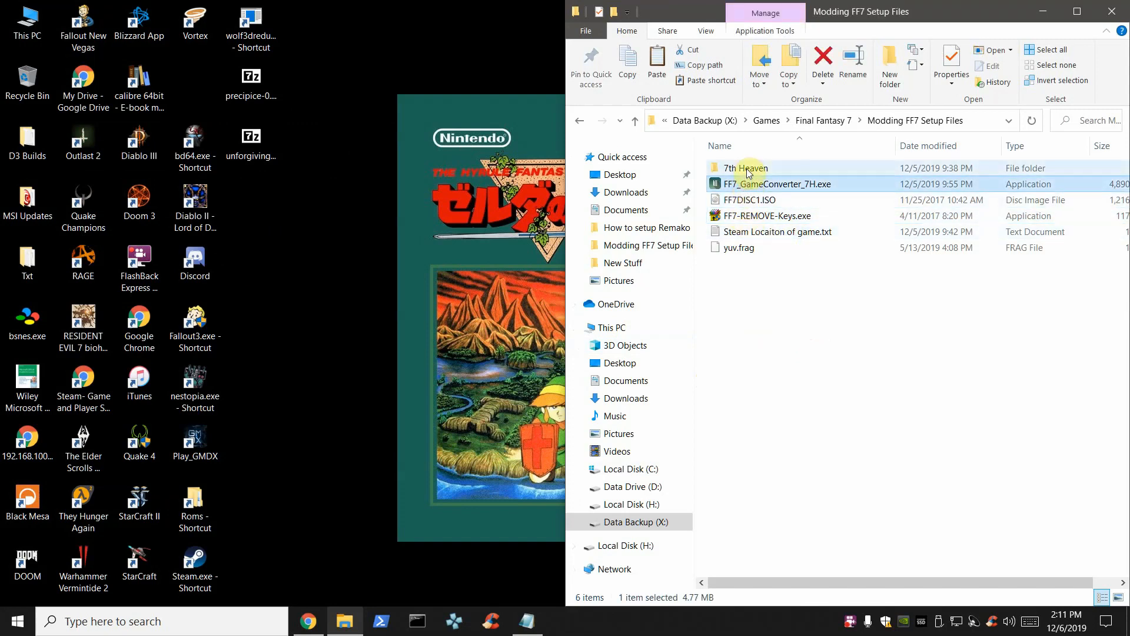
{"action": "left_click", "coordinate": [746, 250]}
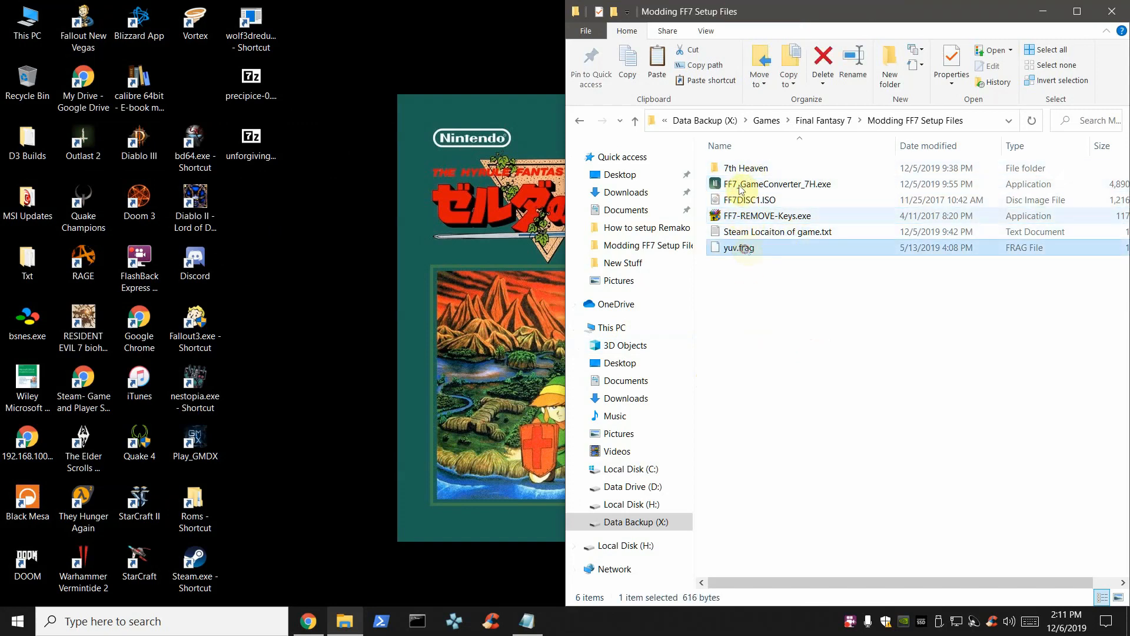
{"action": "left_click", "coordinate": [739, 168]}
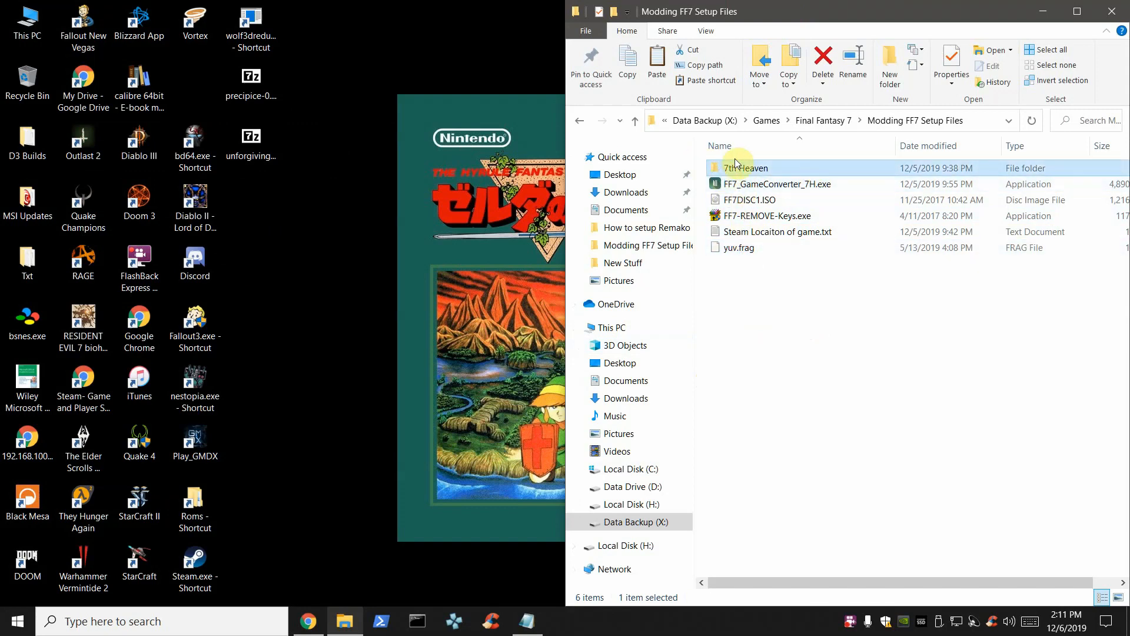
{"action": "double_click", "coordinate": [735, 169]}
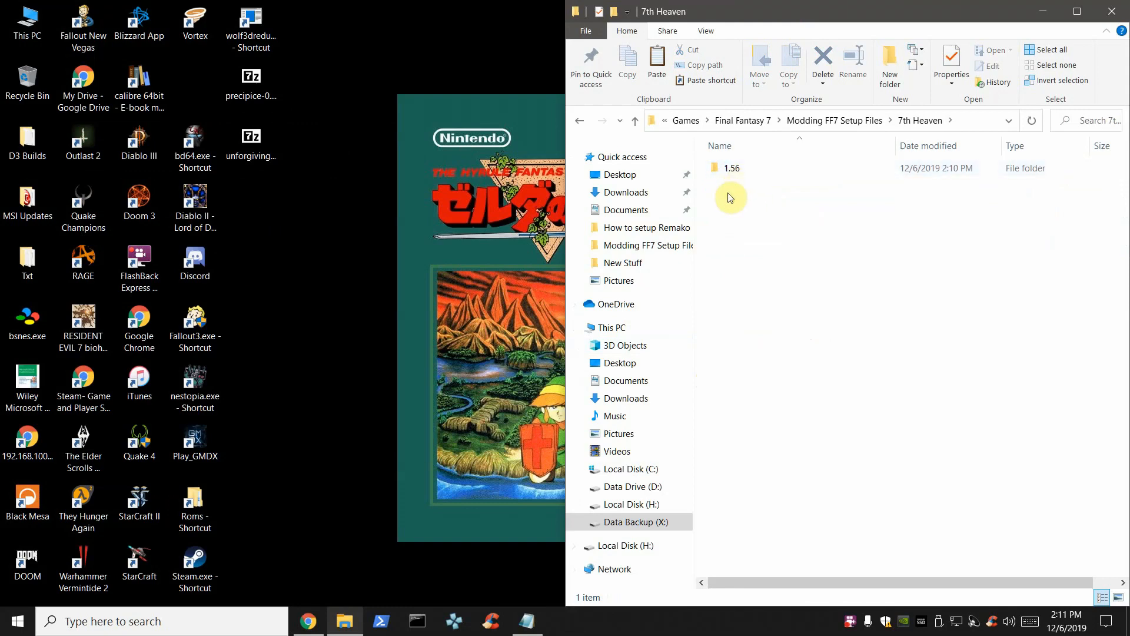
{"action": "double_click", "coordinate": [736, 172]}
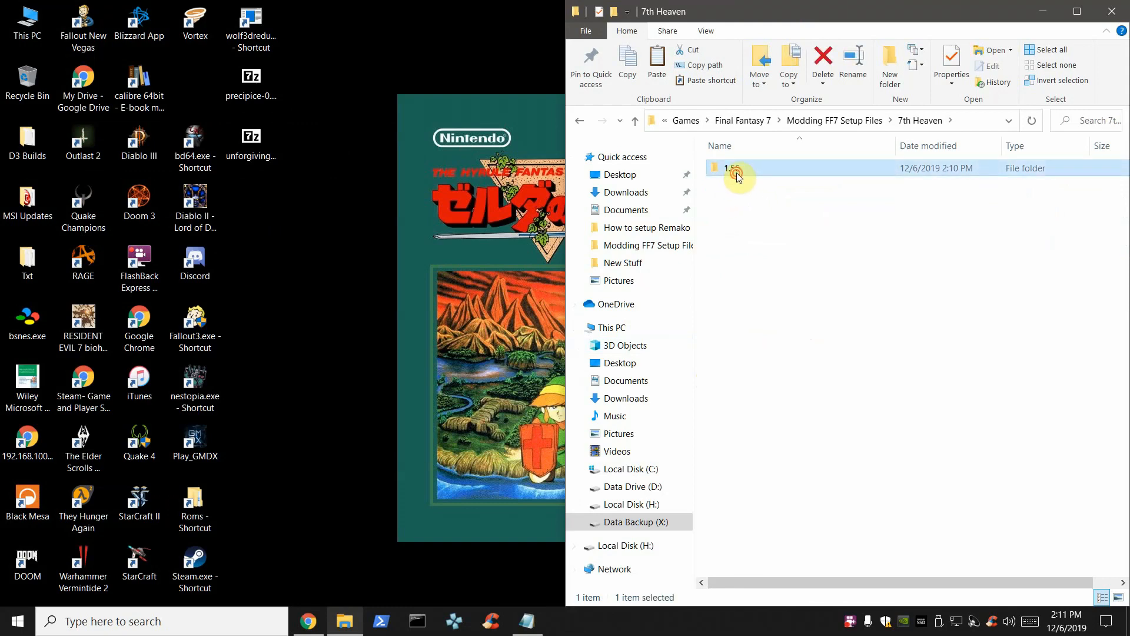
{"action": "left_click", "coordinate": [580, 121]}
{"action": "left_click", "coordinate": [579, 120]}
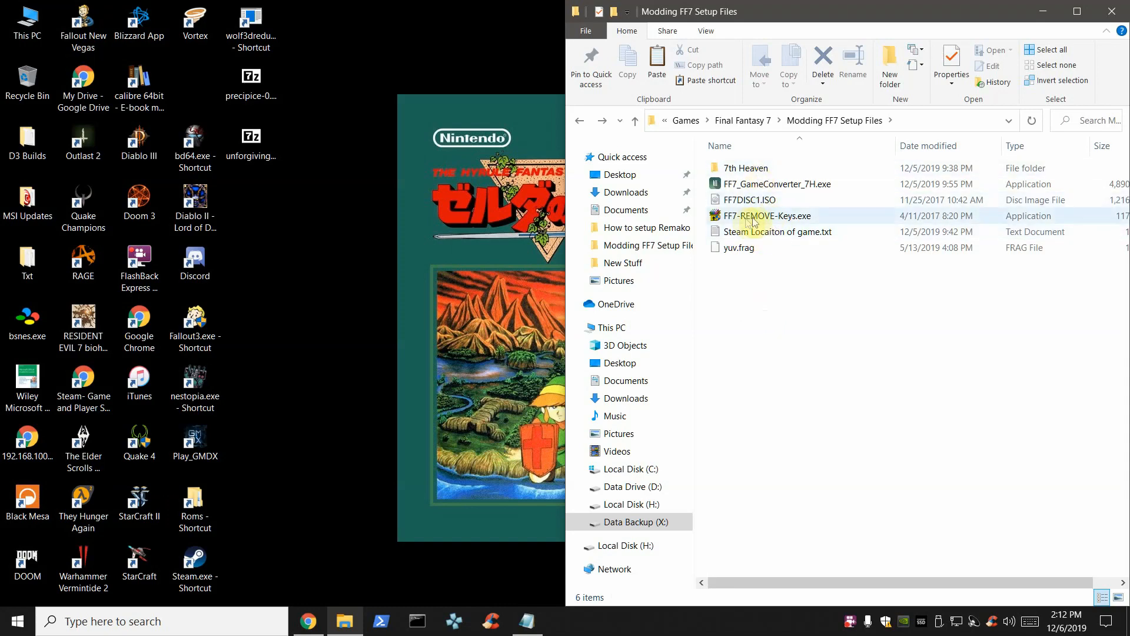
{"action": "left_click", "coordinate": [756, 184]}
{"action": "left_click", "coordinate": [815, 376]}
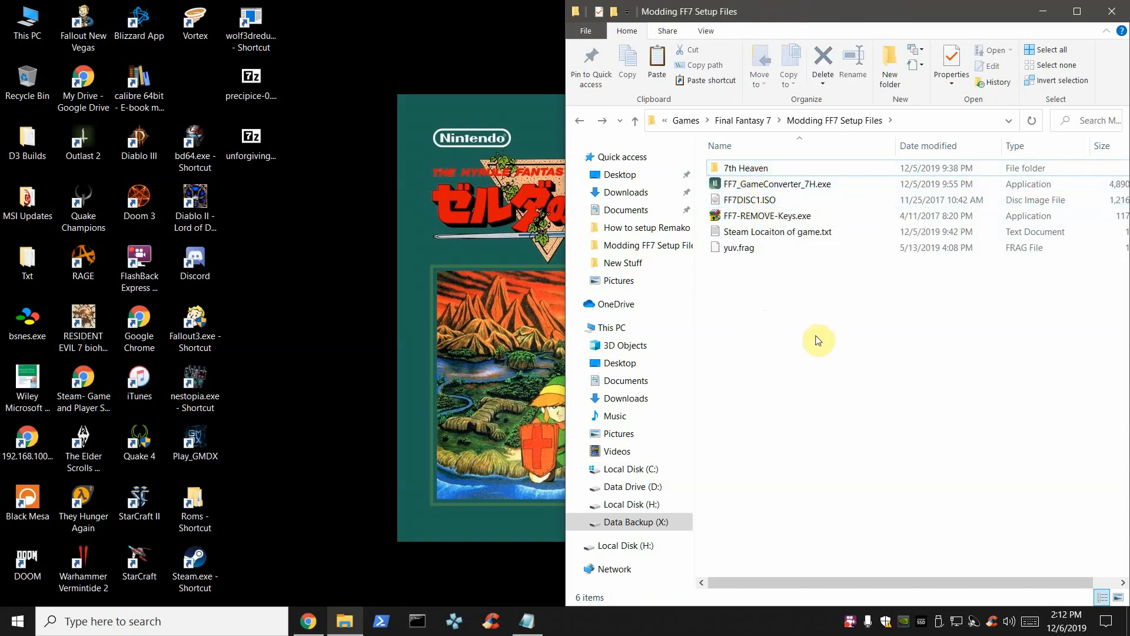
Bring up the Follow these steps.txt notes, minimize the File Explorer window, and read step #1.
{"action": "left_click", "coordinate": [548, 632]}
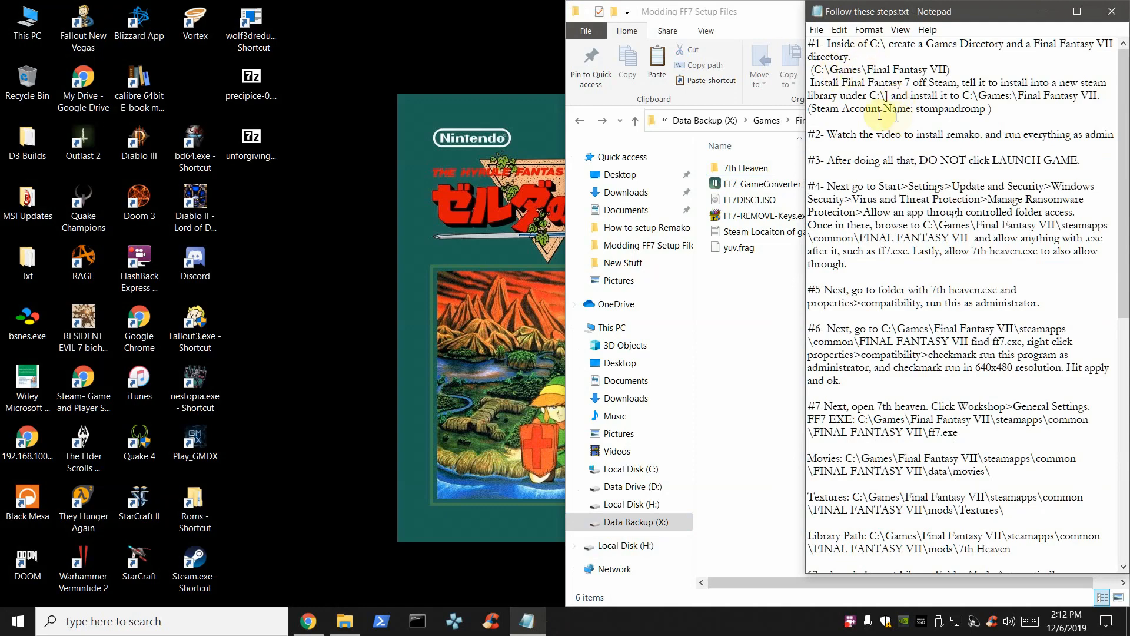
{"action": "left_click", "coordinate": [742, 12]}
{"action": "left_click", "coordinate": [1043, 12]}
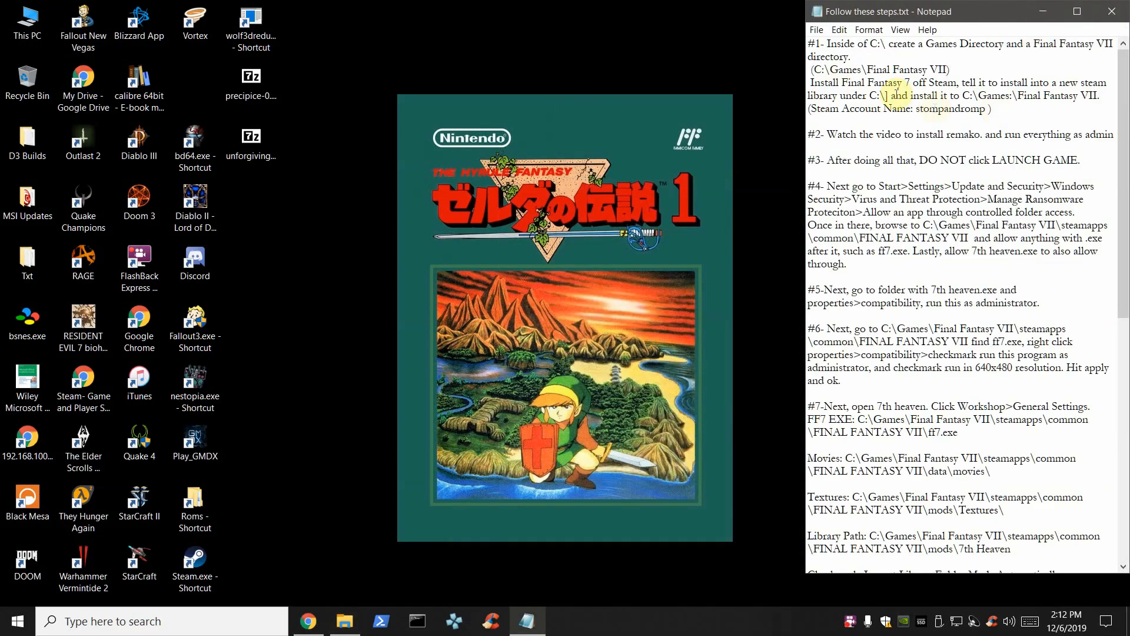
{"action": "left_click_drag", "start_coordinate": [812, 42], "coordinate": [994, 109]}
{"action": "left_click", "coordinate": [870, 44]}
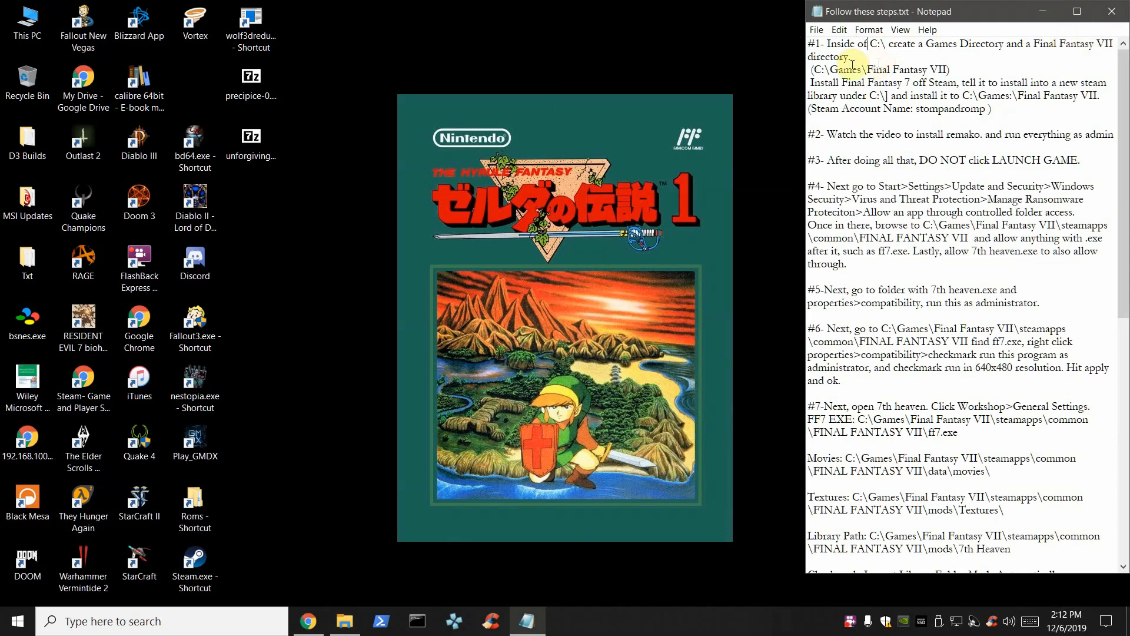
Create a new folder named Games in the root of Local Disk (C:).
{"action": "double_click", "coordinate": [27, 23]}
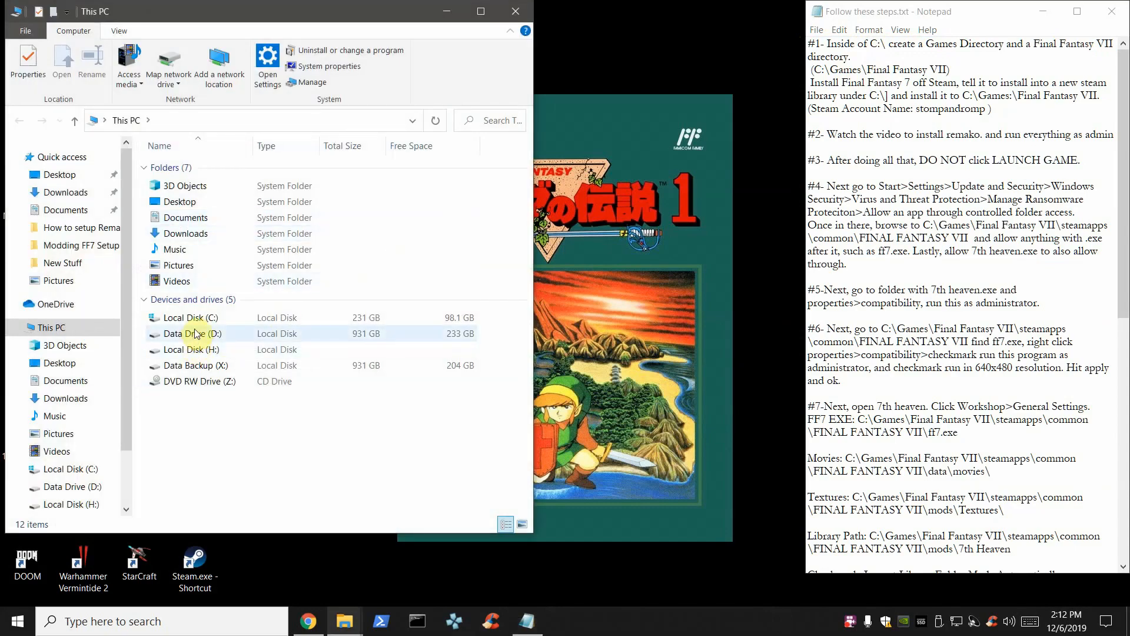
{"action": "left_click", "coordinate": [202, 322]}
{"action": "double_click", "coordinate": [202, 322]}
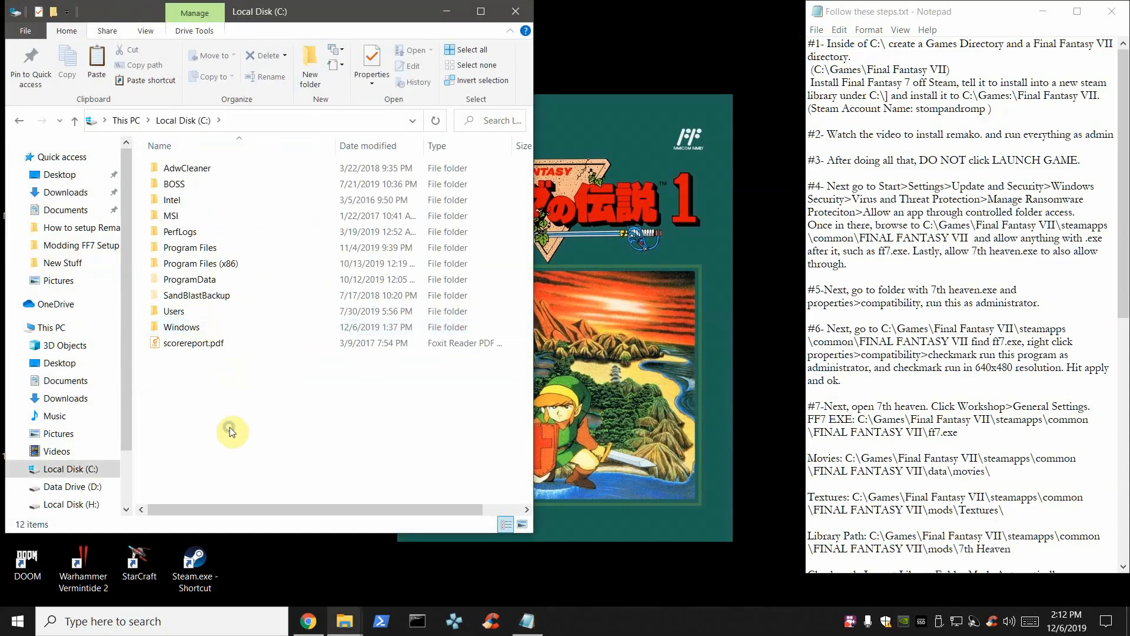
{"action": "right_click", "coordinate": [231, 428]}
{"action": "mouse_move", "coordinate": [257, 441]}
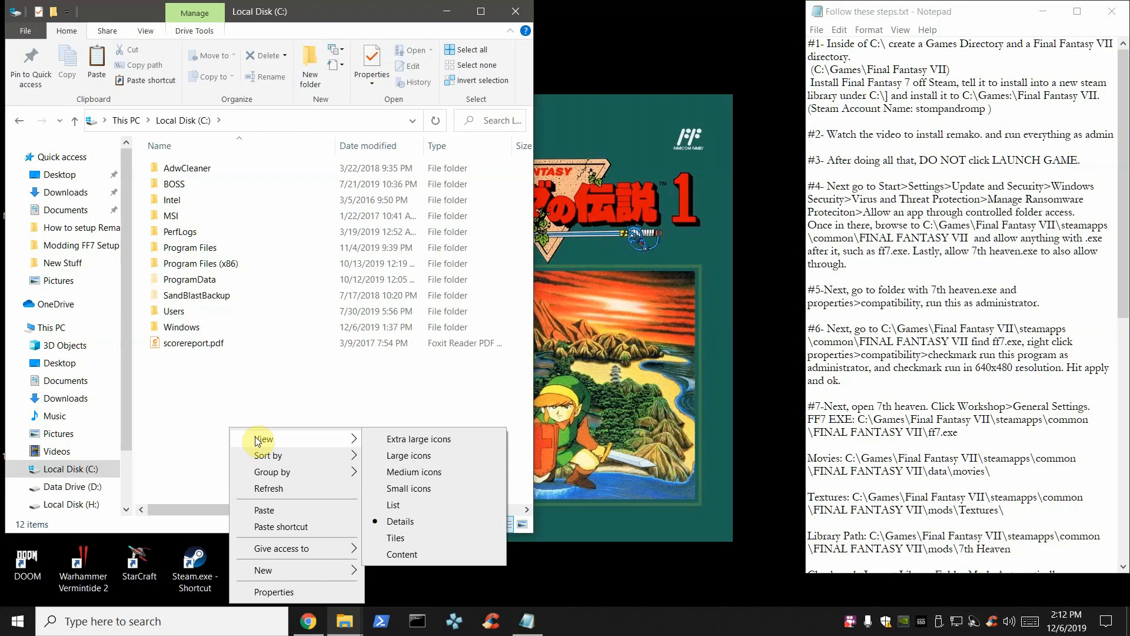
{"action": "mouse_move", "coordinate": [276, 570]}
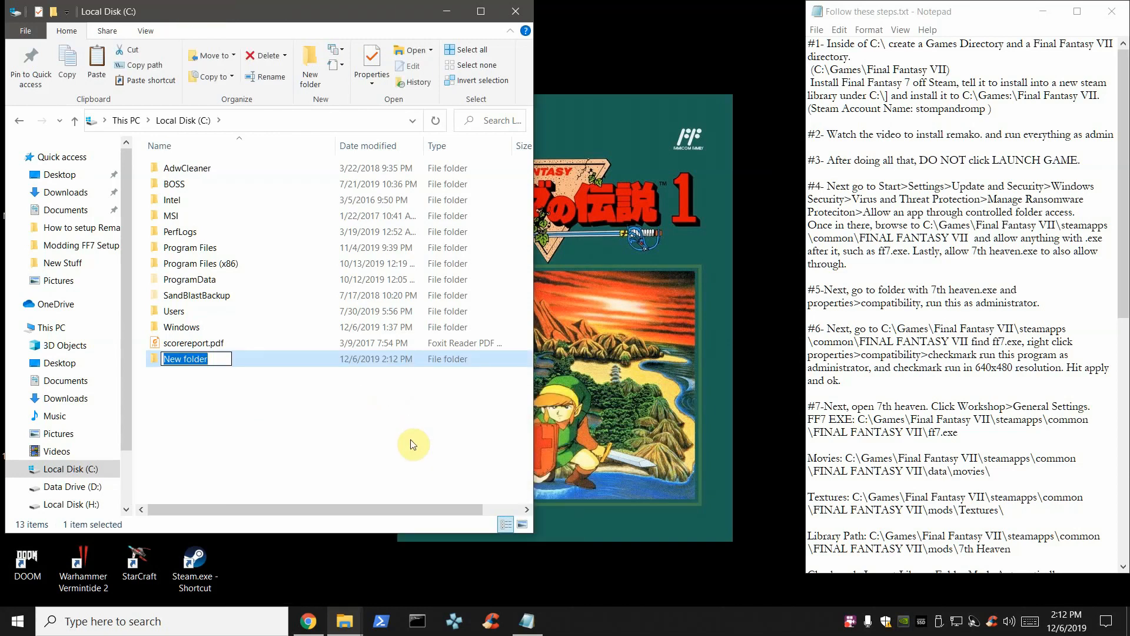
{"action": "type", "text": "Games"}
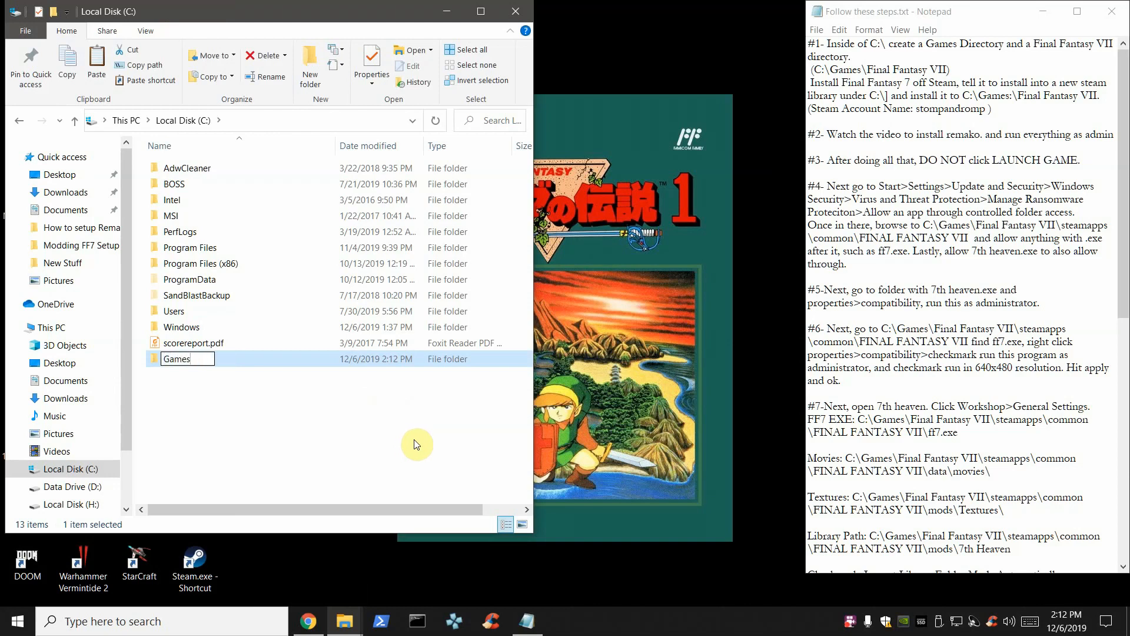
{"action": "left_click", "coordinate": [393, 439]}
Create a folder named Final Fantasy VII inside C:\Games, then open it and show its full path.
{"action": "double_click", "coordinate": [176, 360]}
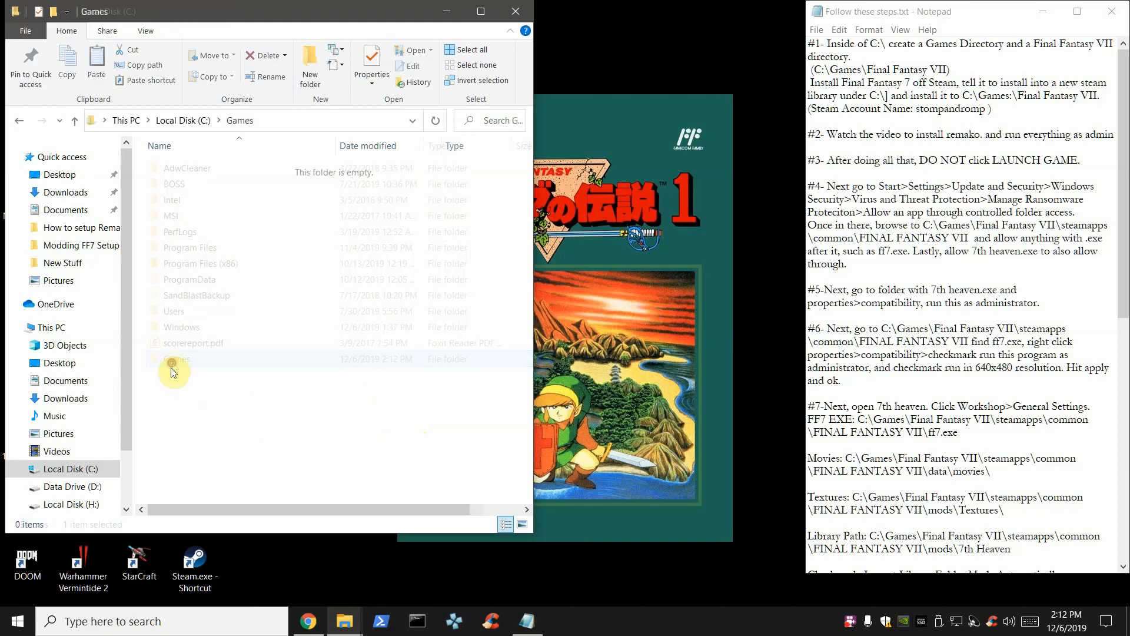
{"action": "right_click", "coordinate": [229, 369]}
{"action": "mouse_move", "coordinate": [297, 549]}
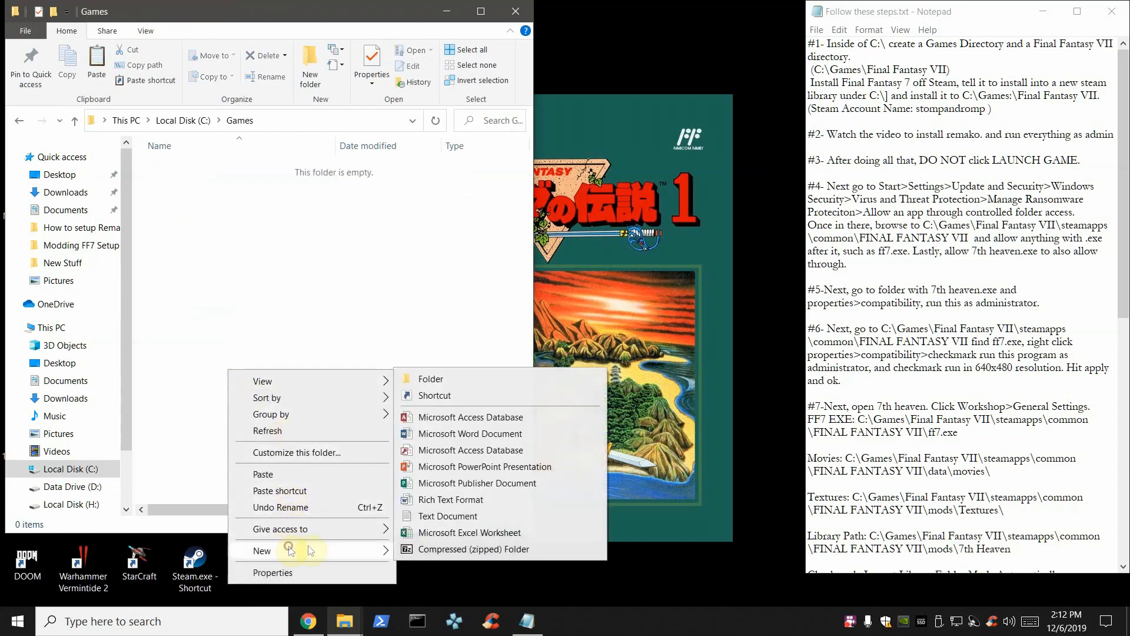
{"action": "left_click", "coordinate": [432, 381]}
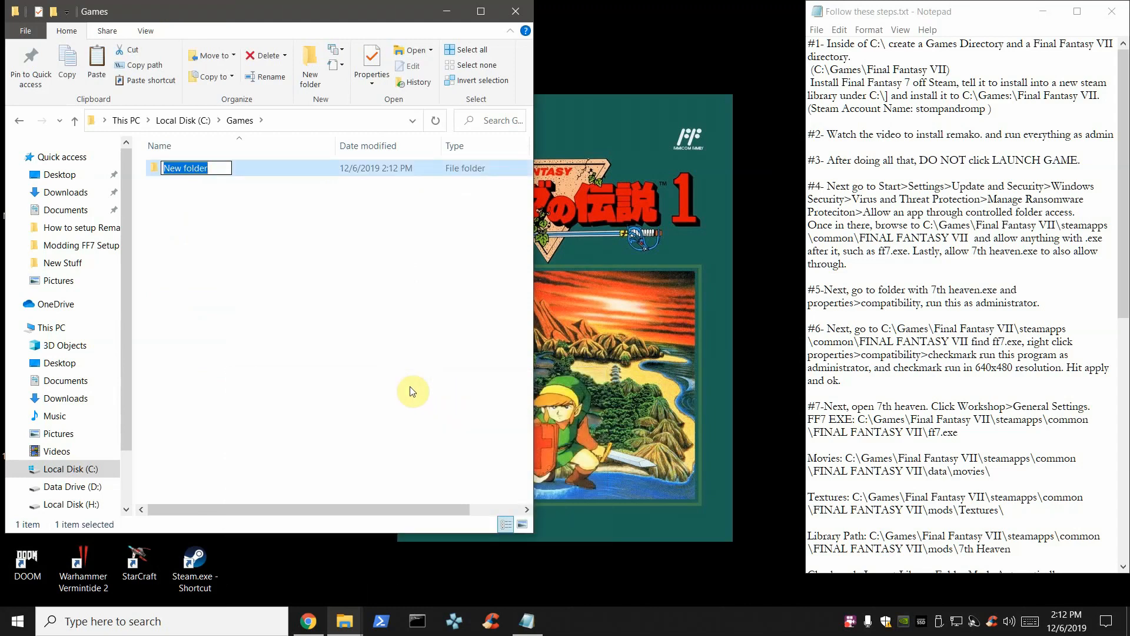
{"action": "type", "text": "Final F"}
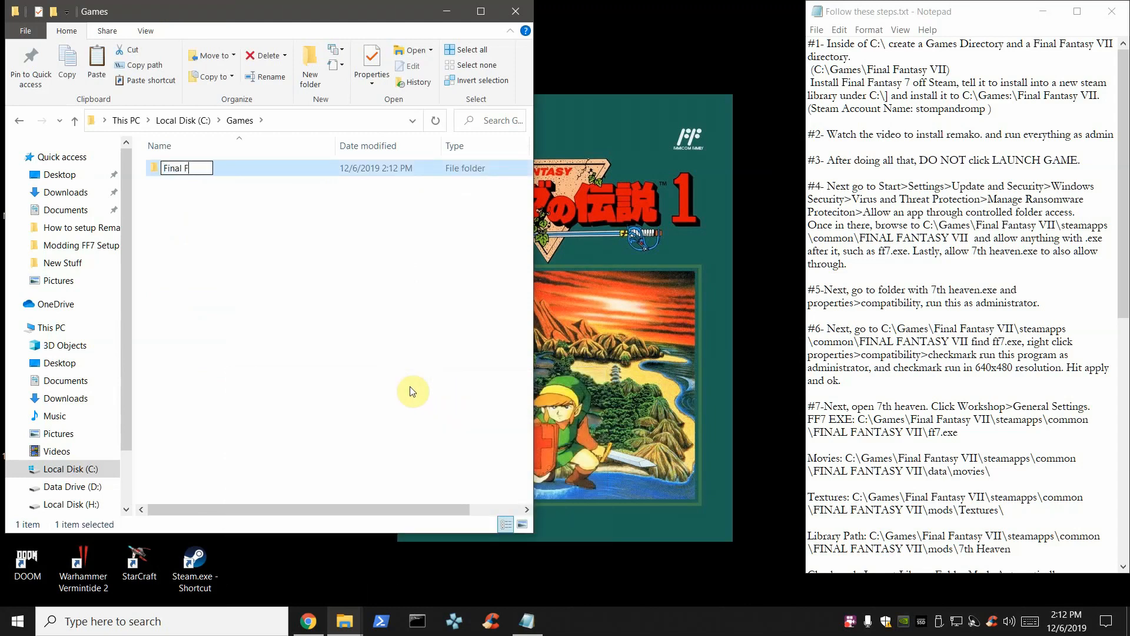
{"action": "type", "text": "antasy VII"}
{"action": "left_click", "coordinate": [189, 175]}
{"action": "double_click", "coordinate": [197, 169]}
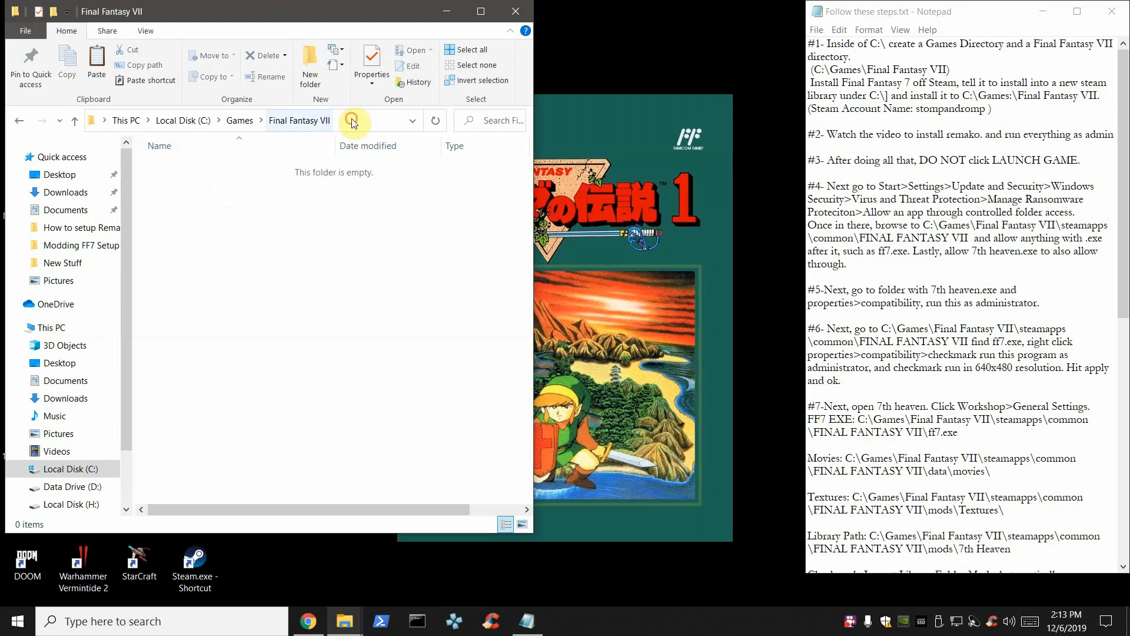
{"action": "left_click", "coordinate": [288, 120]}
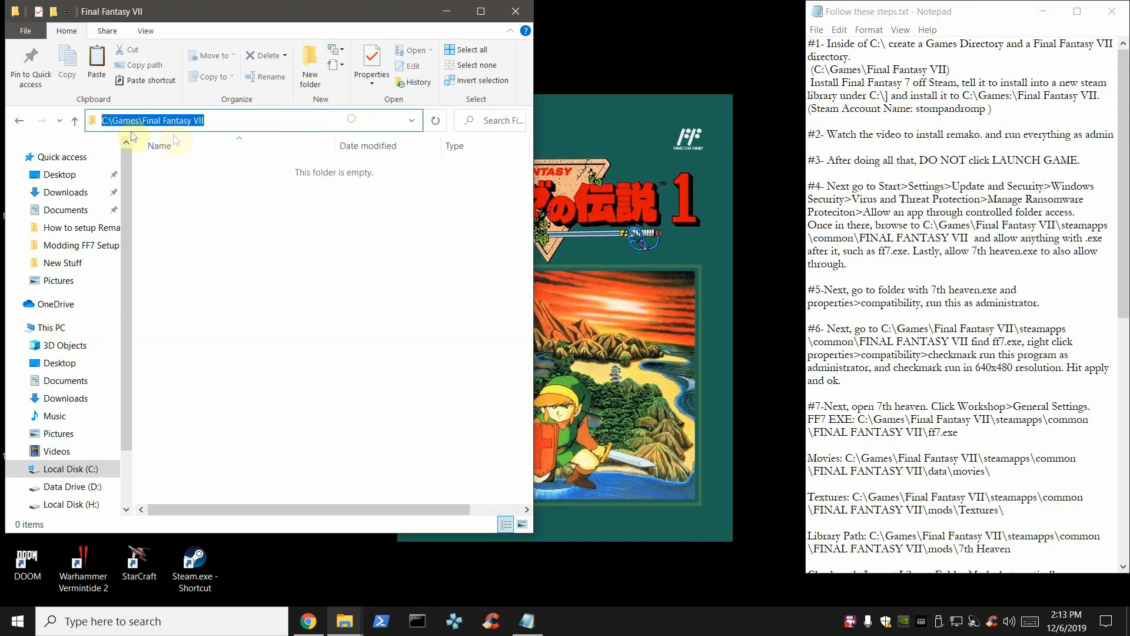
Close the File Explorer window, switch to Steam, and open FINAL FANTASY VII's library page, dismissing the news popup.
{"action": "left_click", "coordinate": [207, 121]}
{"action": "left_click", "coordinate": [518, 17]}
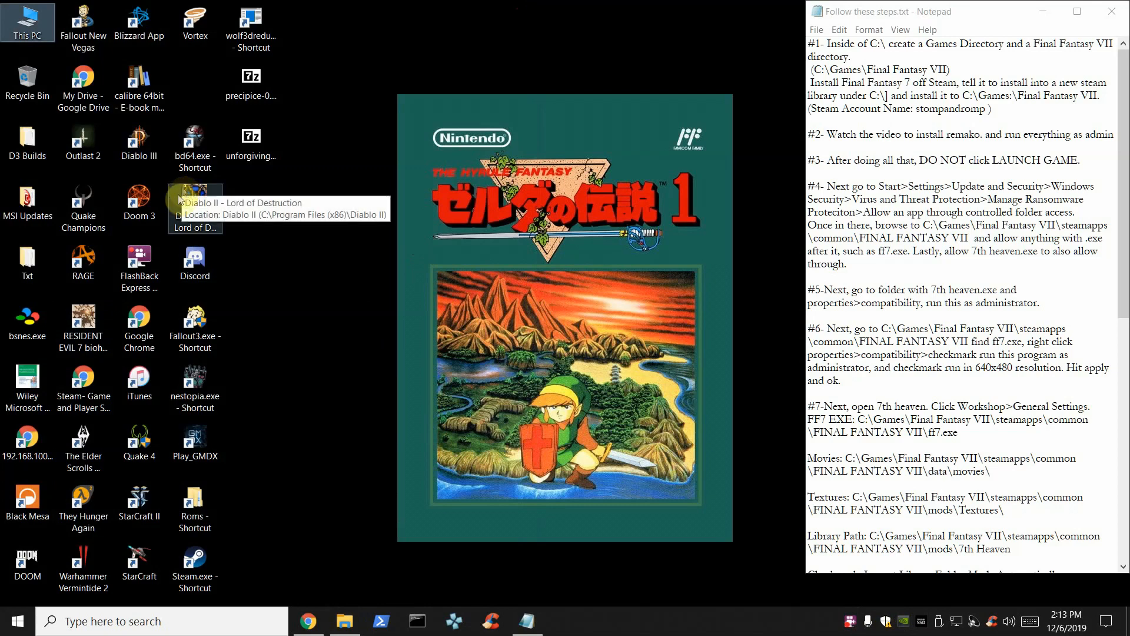
{"action": "left_click", "coordinate": [183, 560]}
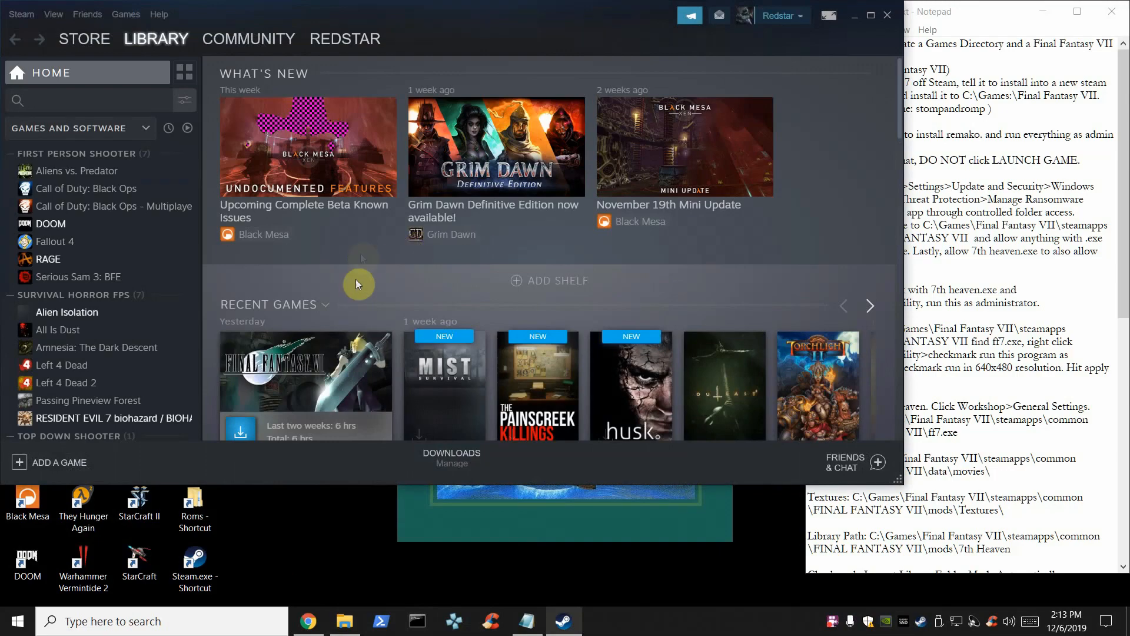
{"action": "scroll", "coordinate": [259, 222], "scroll_direction": "down", "scroll_amount": 3}
{"action": "left_click", "coordinate": [303, 165]}
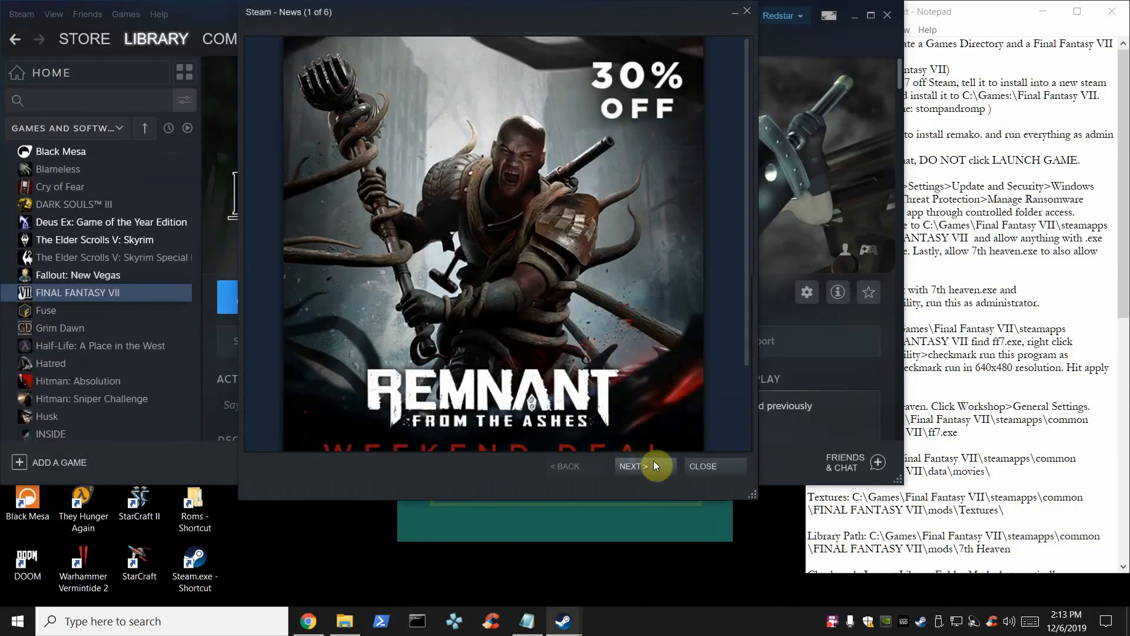
{"action": "left_click", "coordinate": [705, 466]}
Begin installing FINAL FANTASY VII without a desktop shortcut, choosing C:\Games\Final Fantasy VII as the install location.
{"action": "left_click", "coordinate": [278, 297]}
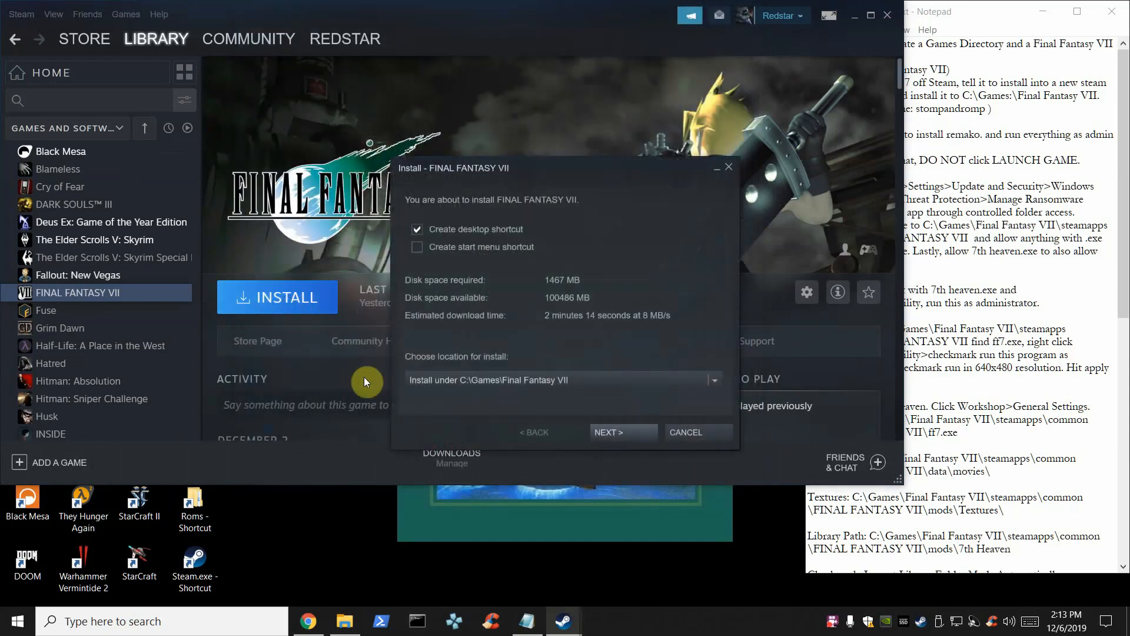
{"action": "left_click", "coordinate": [416, 230]}
{"action": "left_click_drag", "start_coordinate": [501, 175], "coordinate": [471, 198]}
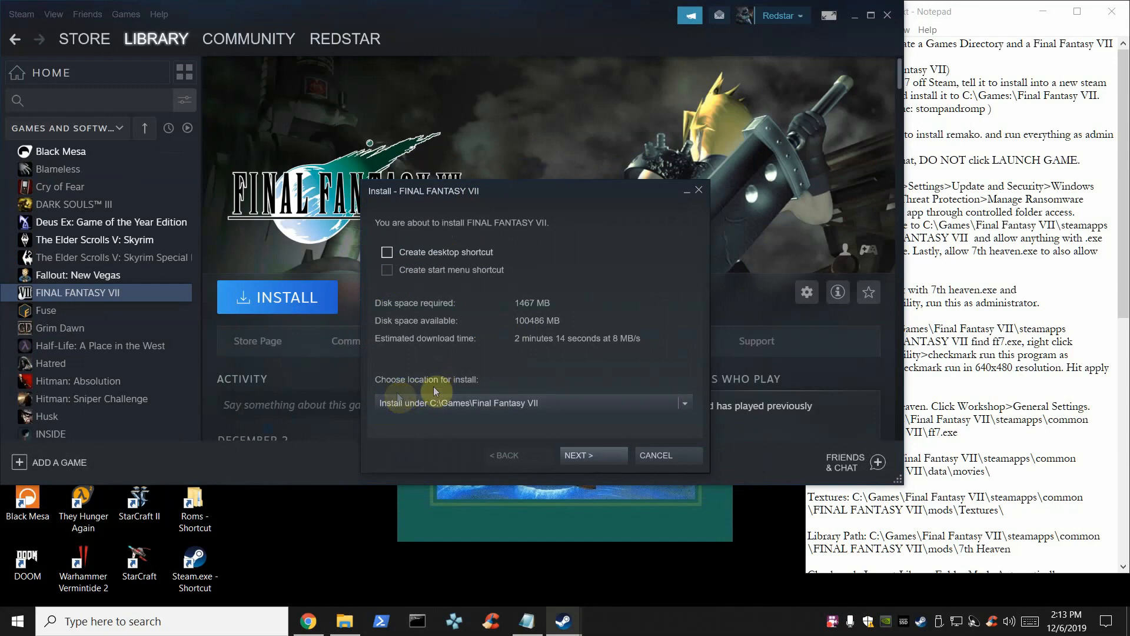
{"action": "left_click", "coordinate": [683, 405]}
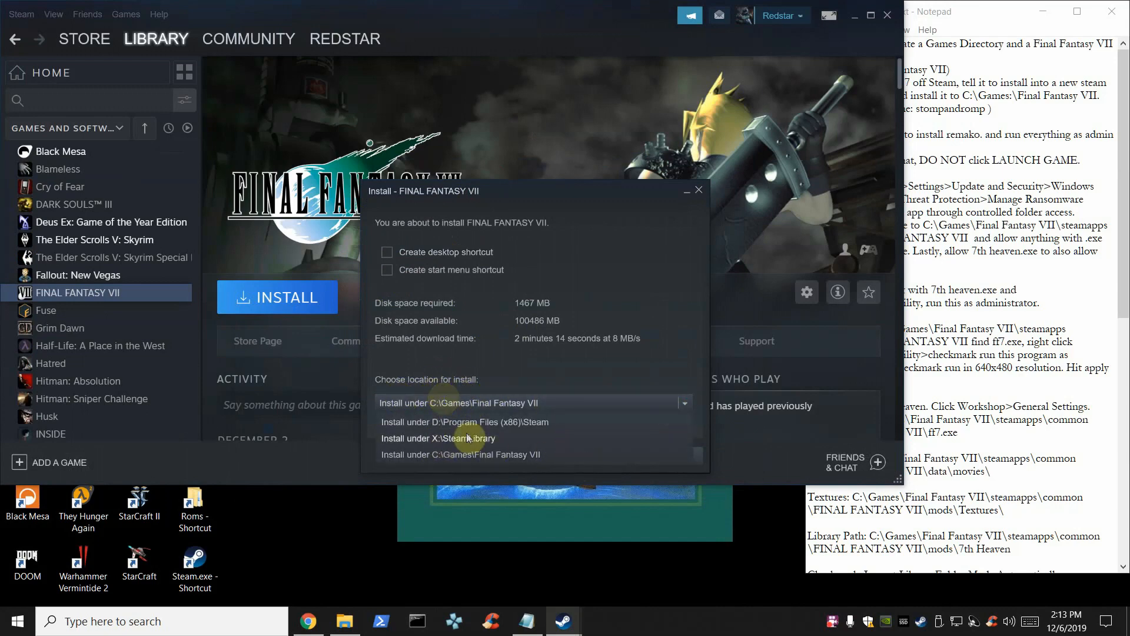
{"action": "left_click", "coordinate": [482, 455]}
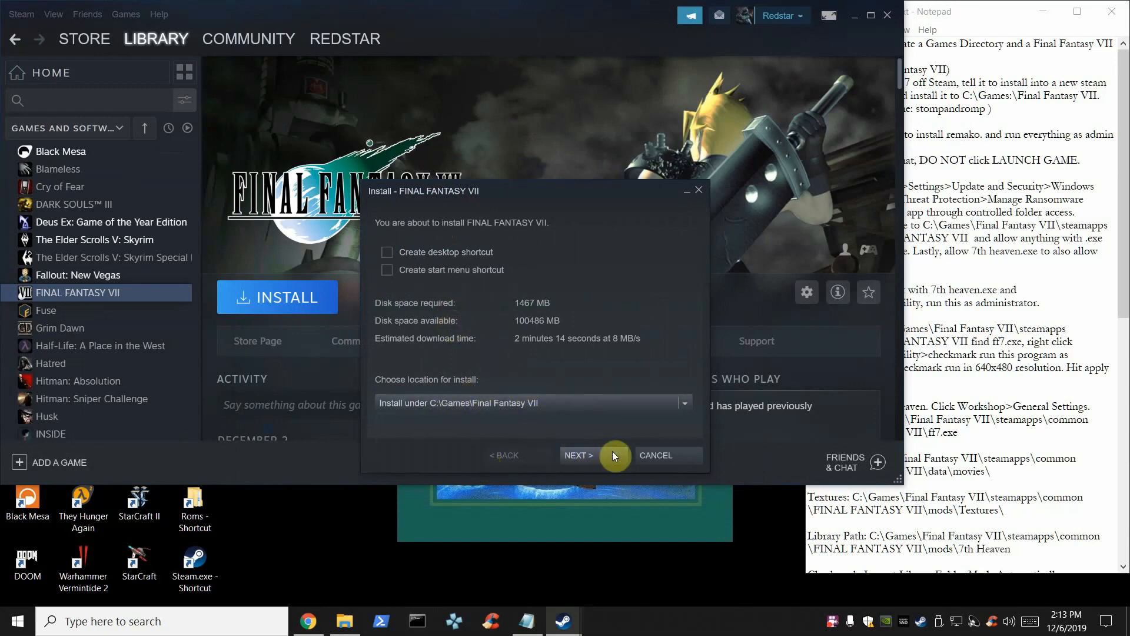
{"action": "left_click", "coordinate": [636, 404]}
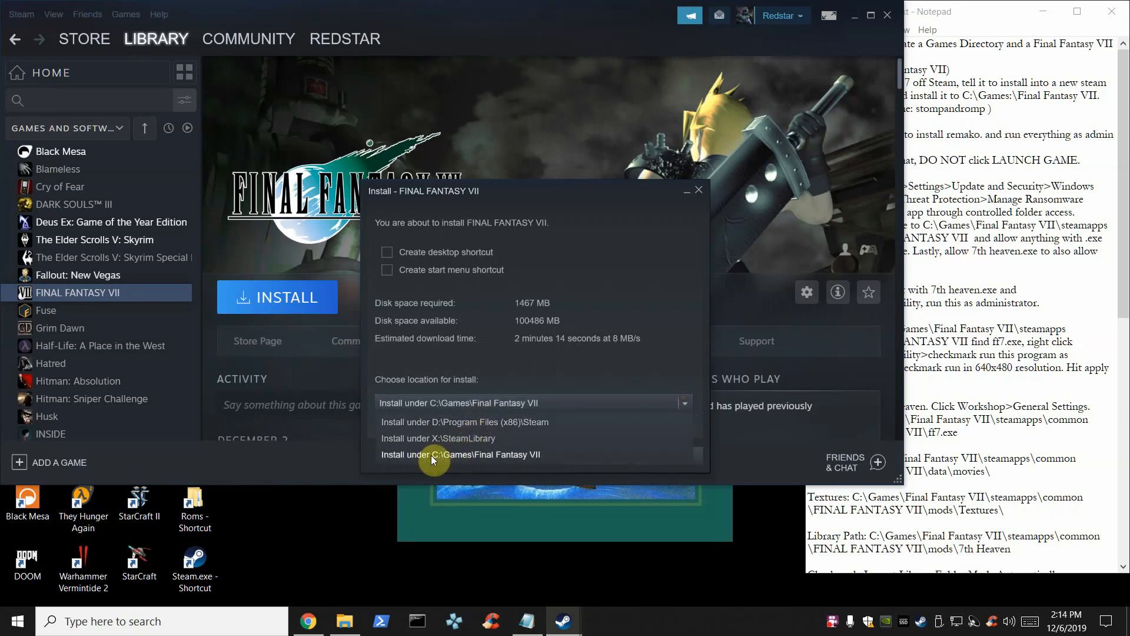
{"action": "left_click", "coordinate": [539, 344]}
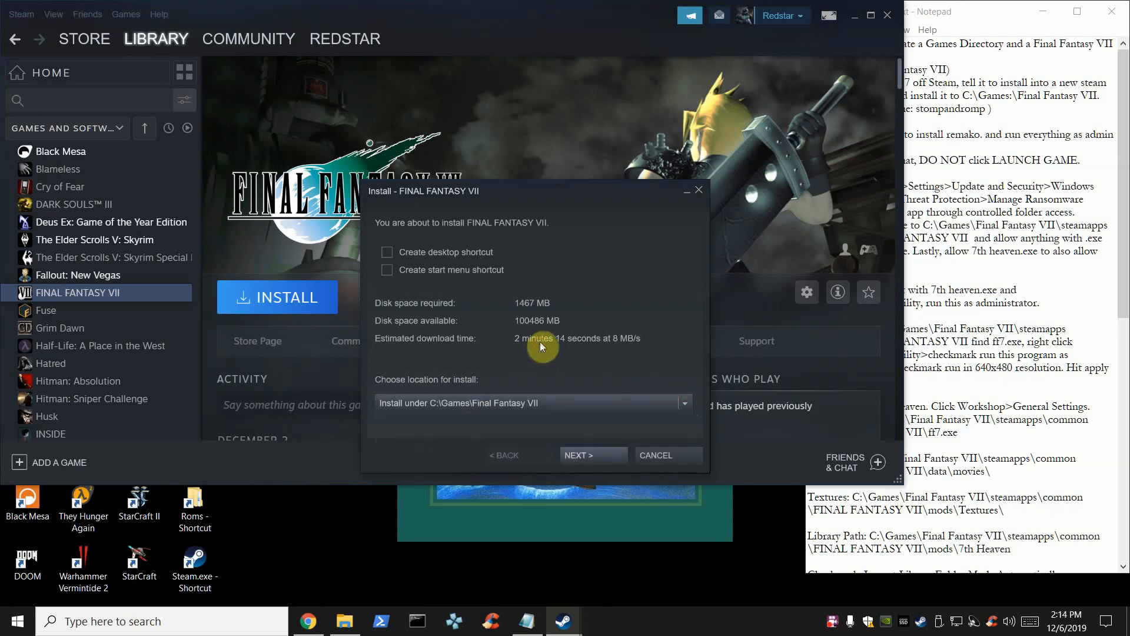
{"action": "left_click", "coordinate": [684, 402]}
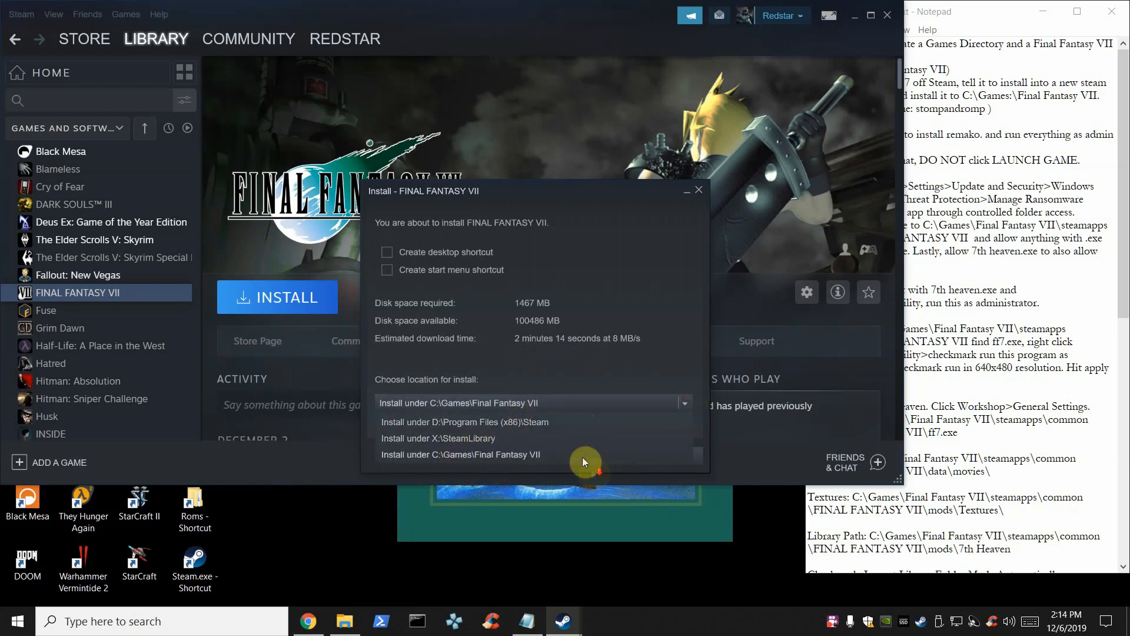
{"action": "left_click", "coordinate": [448, 455]}
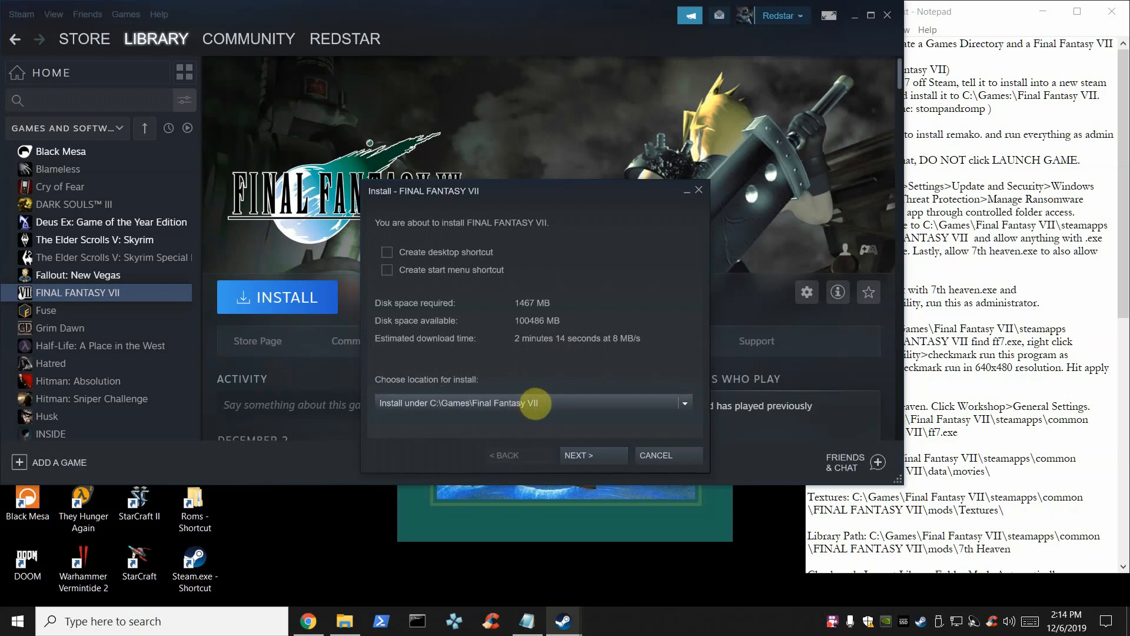
Try to complete the FINAL FANTASY VII installation by accepting the licence agreement, then close the Steam window.
{"action": "left_click", "coordinate": [575, 455]}
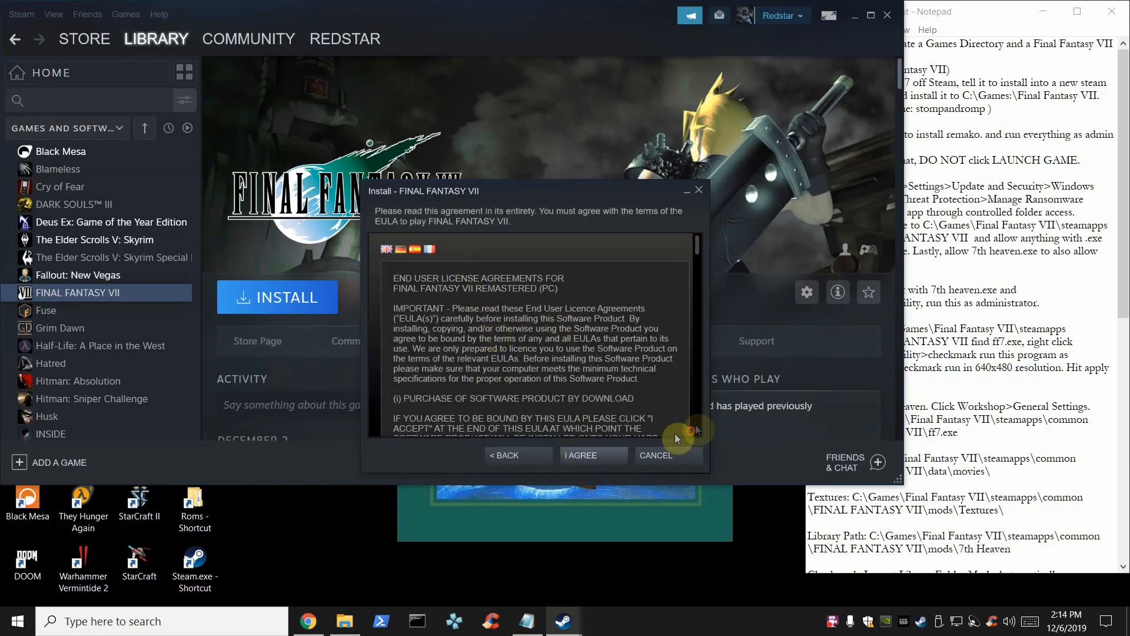
{"action": "left_click", "coordinate": [586, 452]}
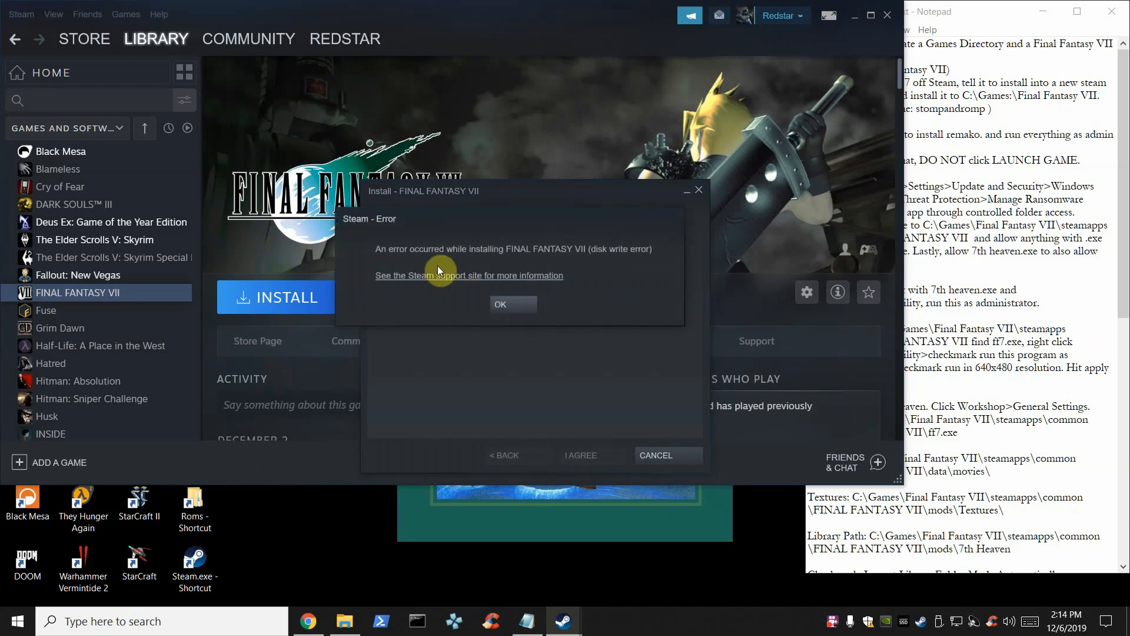
{"action": "left_click", "coordinate": [510, 308]}
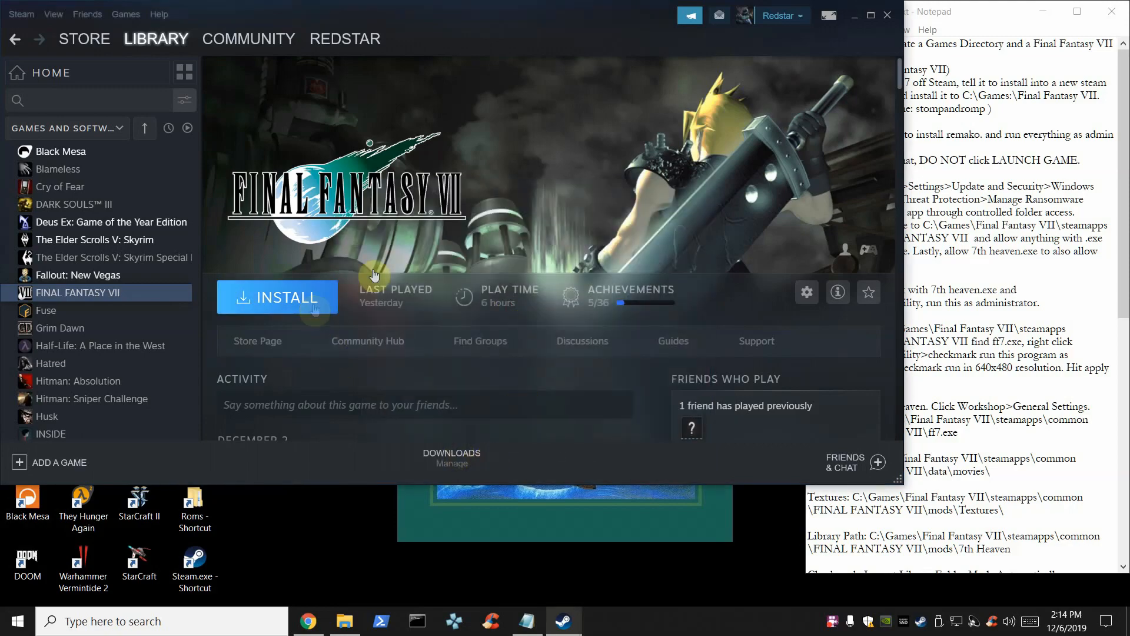
{"action": "left_click", "coordinate": [891, 24]}
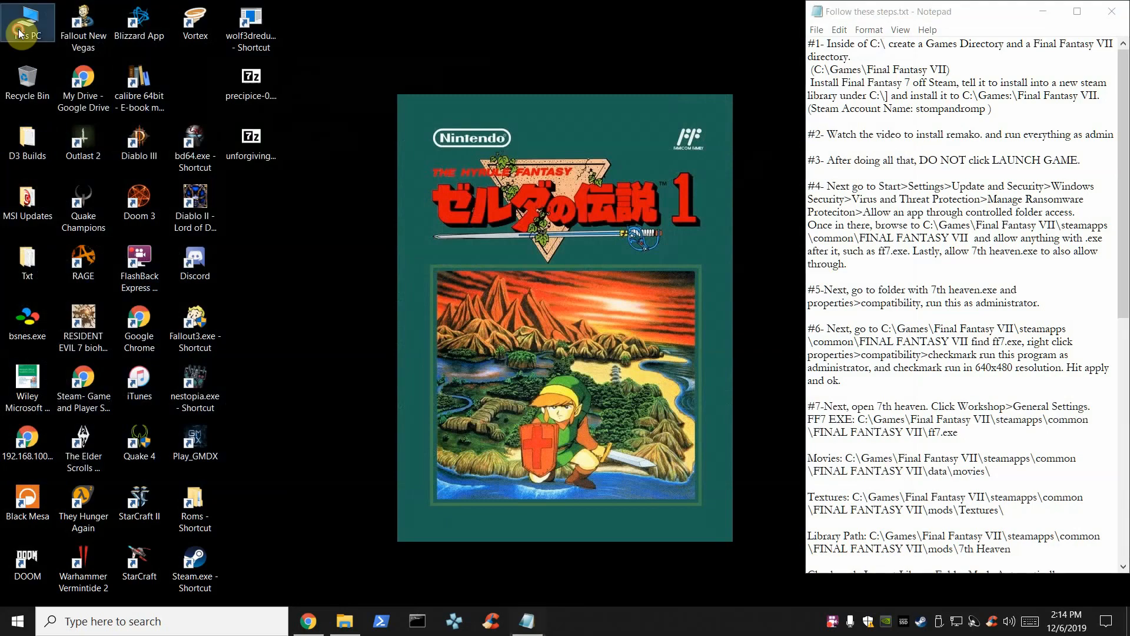
Check the contents of C:\Games and its Final Fantasy VII folder, then close File Explorer.
{"action": "key", "text": "super+e"}
{"action": "double_click", "coordinate": [209, 318]}
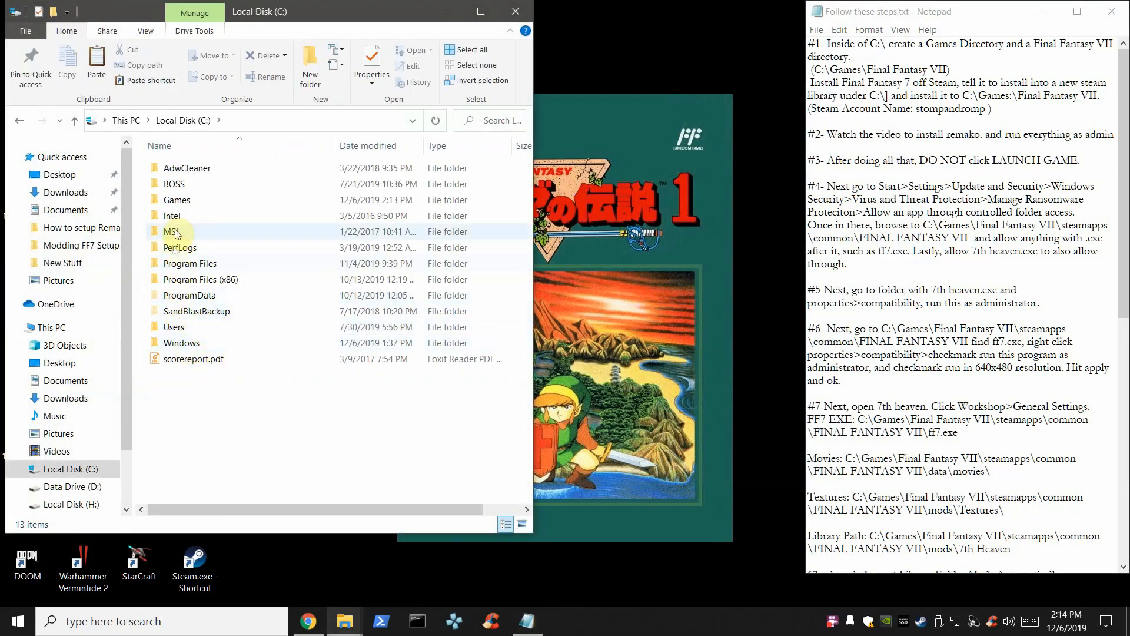
{"action": "left_click", "coordinate": [181, 201]}
{"action": "double_click", "coordinate": [181, 199]}
{"action": "double_click", "coordinate": [180, 169]}
{"action": "left_click", "coordinate": [185, 212]}
{"action": "left_click", "coordinate": [516, 11]}
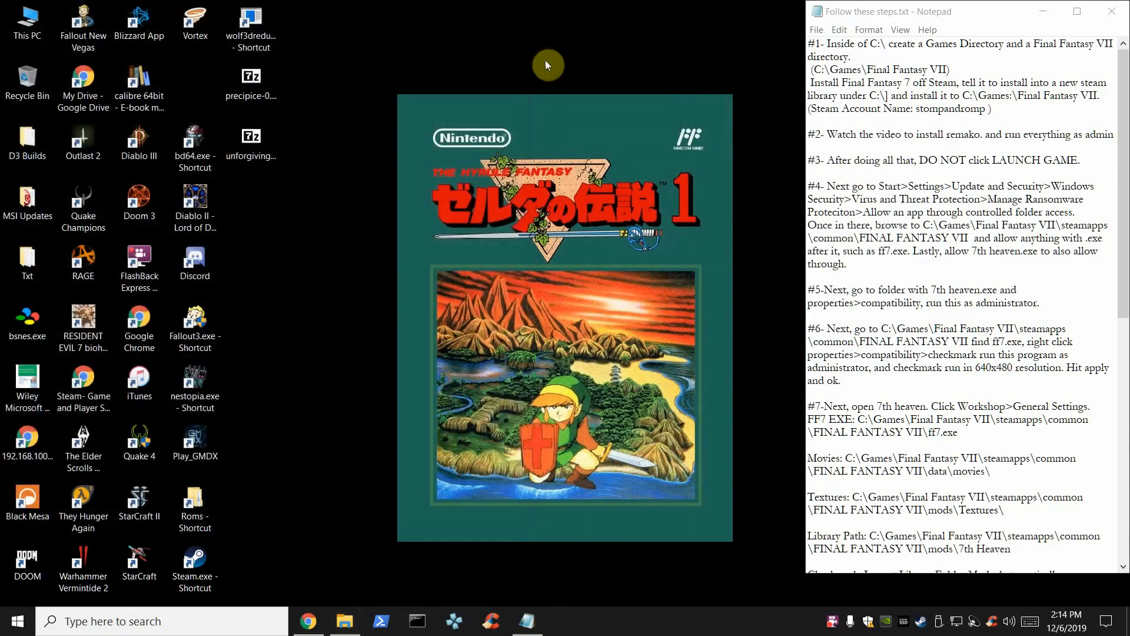
Retry installing FINAL FANTASY VII from the Steam library under C:\Games\Final Fantasy VII, then close Steam and the notes.
{"action": "right_click", "coordinate": [921, 621]}
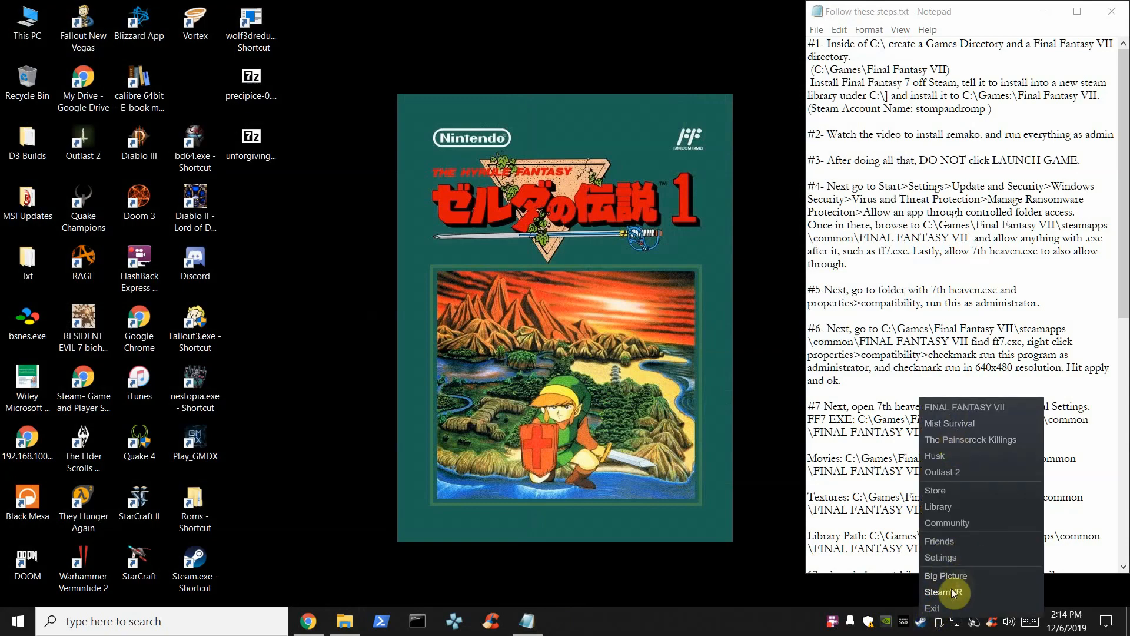
{"action": "left_click", "coordinate": [939, 507]}
{"action": "left_click", "coordinate": [296, 303]}
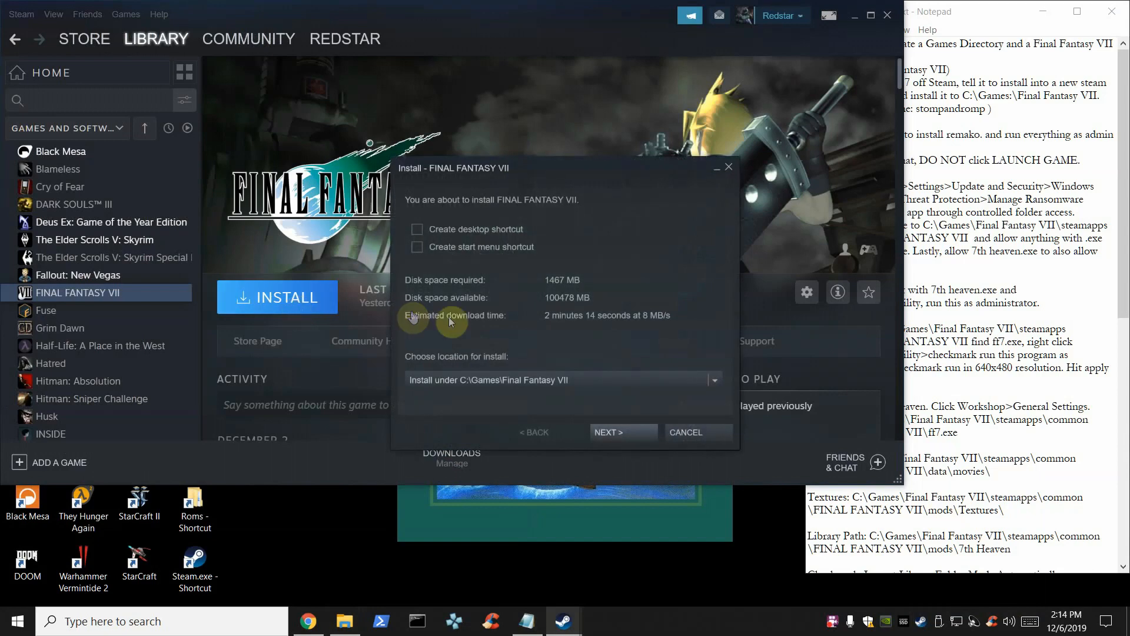
{"action": "left_click", "coordinate": [713, 381]}
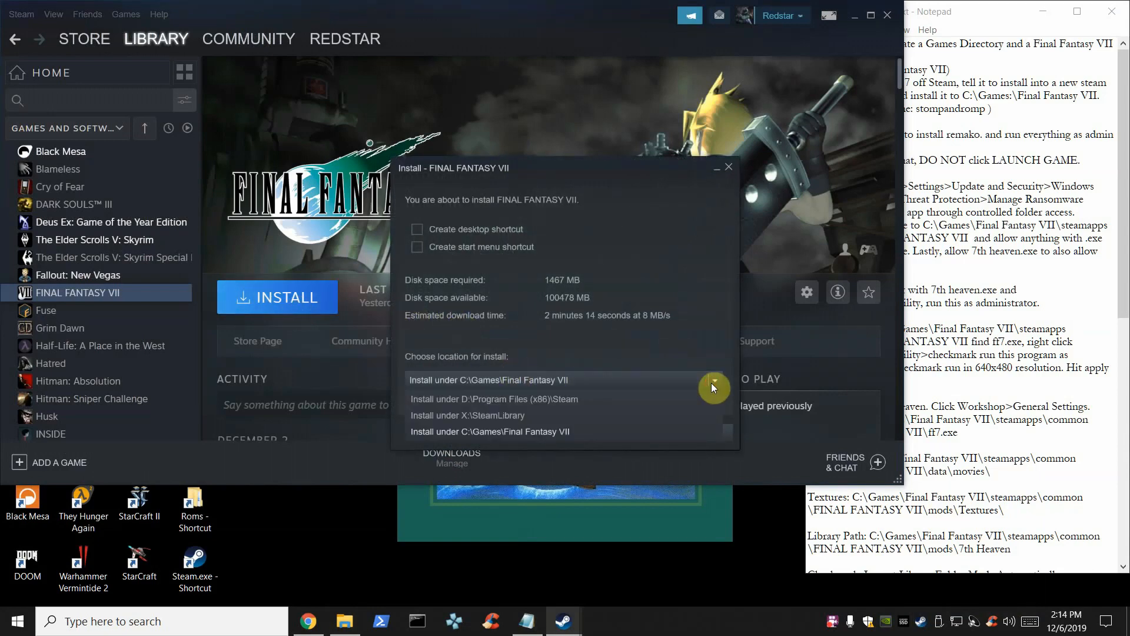
{"action": "left_click", "coordinate": [484, 433]}
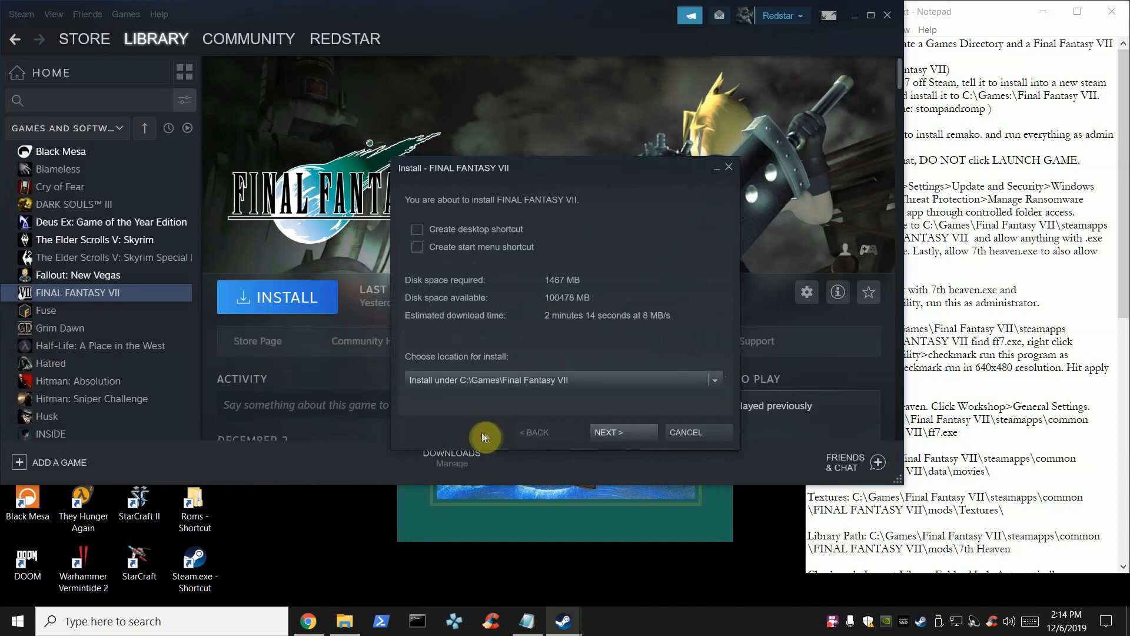
{"action": "left_click", "coordinate": [624, 438]}
{"action": "left_click", "coordinate": [624, 438]}
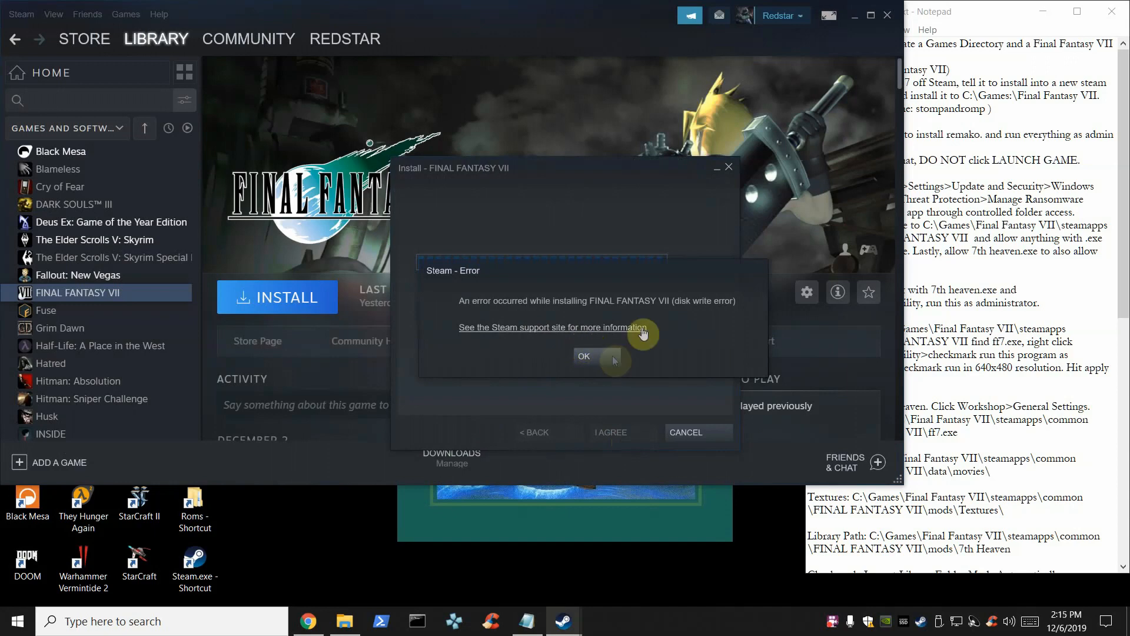
{"action": "left_click", "coordinate": [592, 358]}
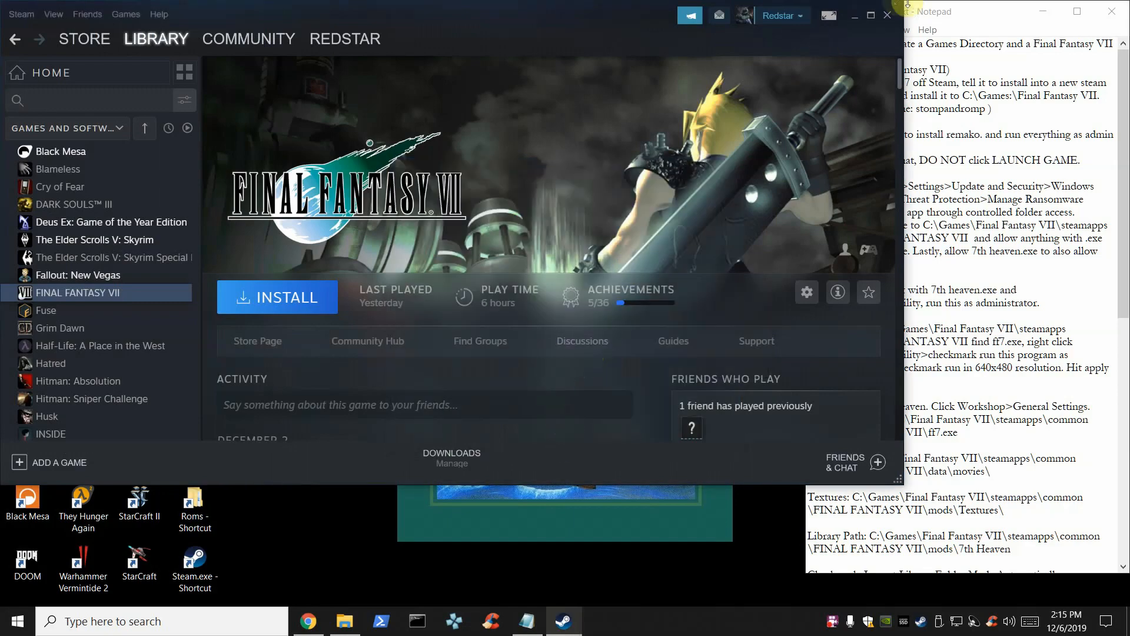
{"action": "left_click", "coordinate": [887, 14]}
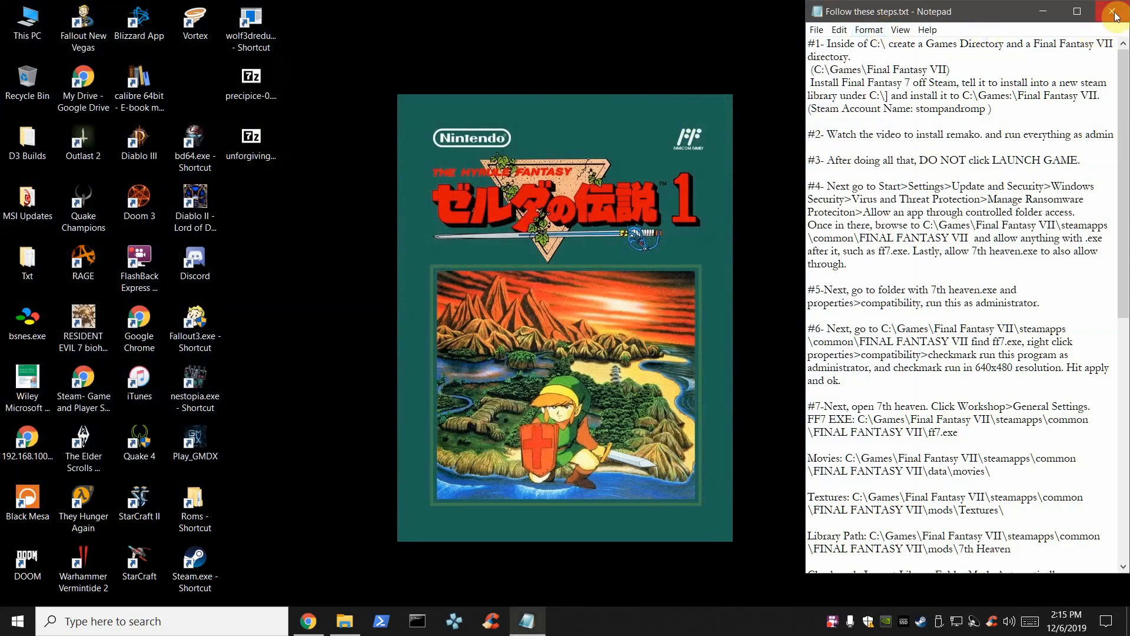
{"action": "left_click", "coordinate": [1113, 11]}
{"action": "right_click", "coordinate": [840, 624]}
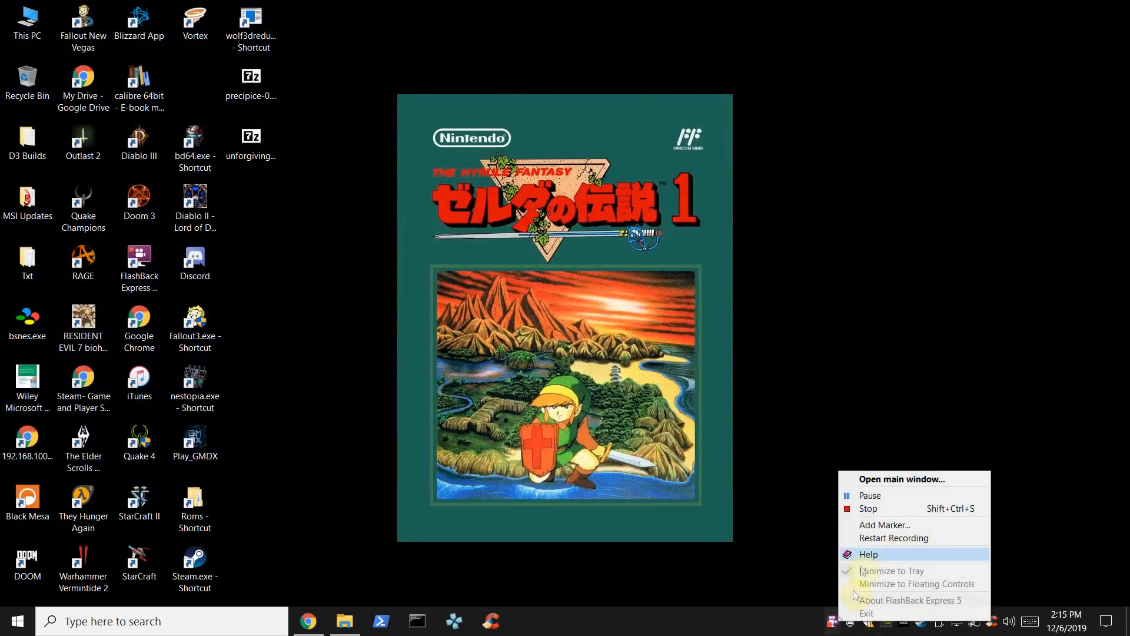
{"action": "left_click", "coordinate": [854, 507]}
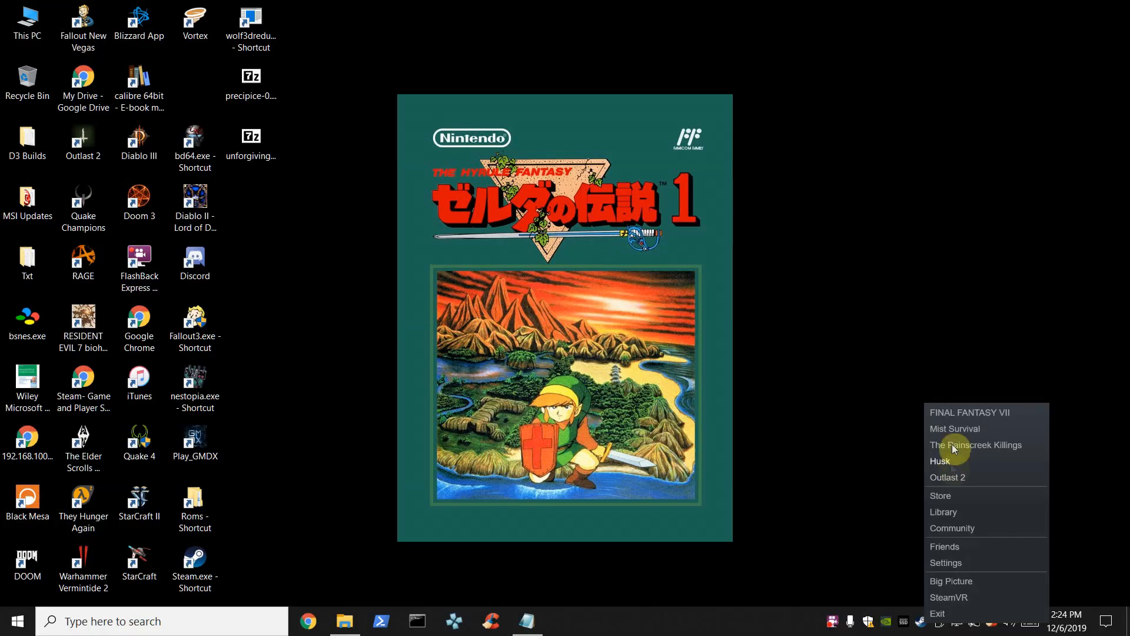
Install FINAL FANTASY VII from the Steam library under X:\SteamLibrary, accepting the licence agreement, and open the download manager.
{"action": "left_click", "coordinate": [941, 512]}
{"action": "left_click", "coordinate": [259, 306]}
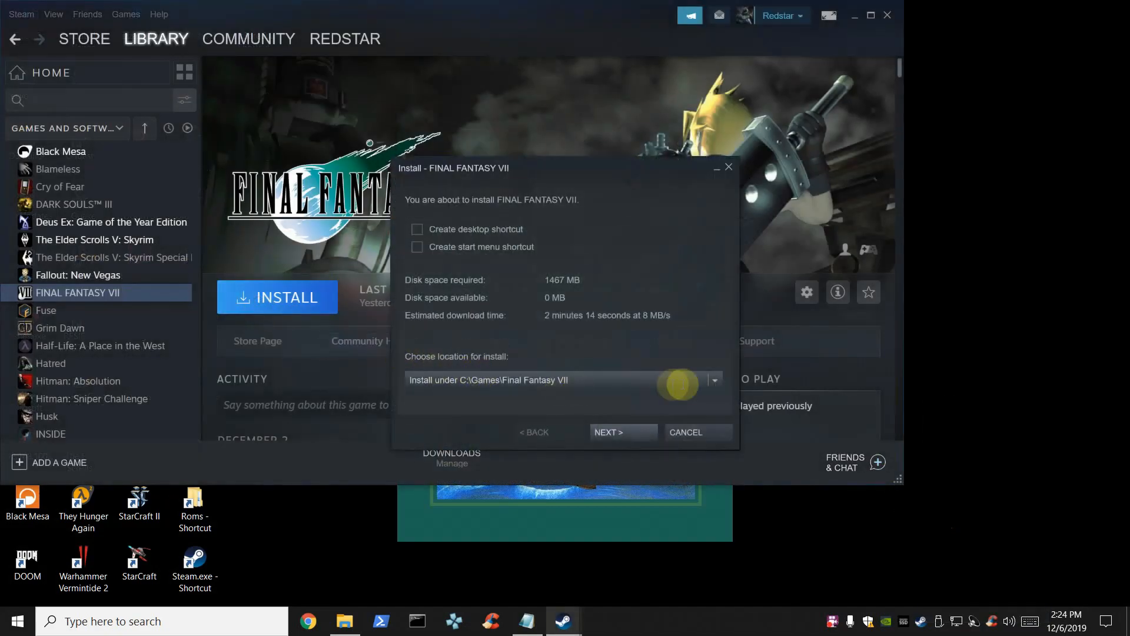
{"action": "left_click", "coordinate": [711, 380]}
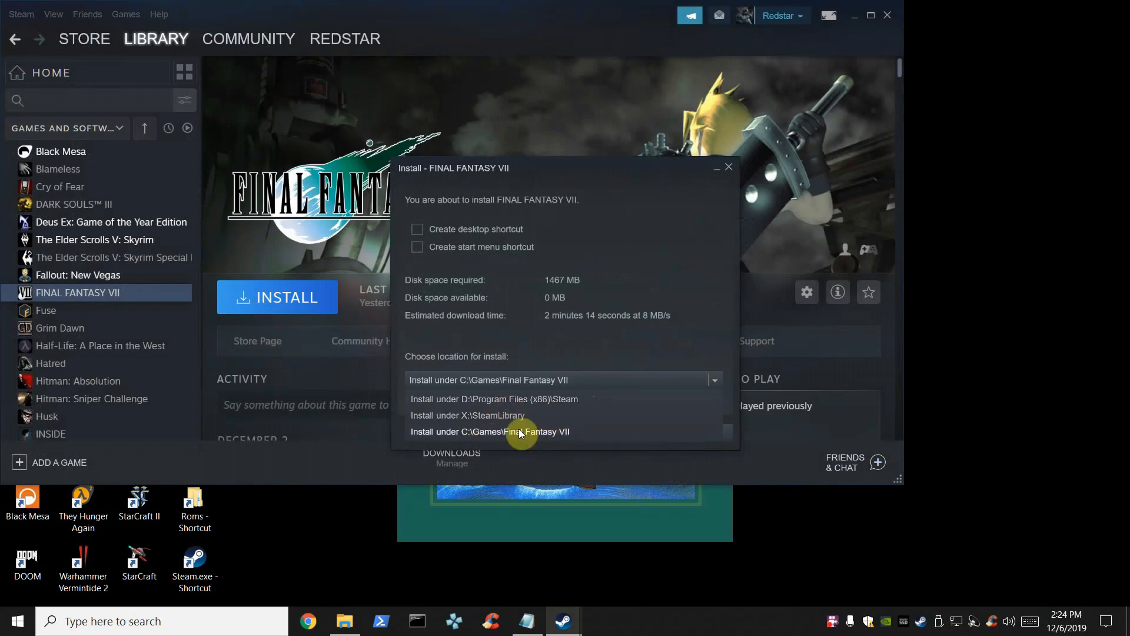
{"action": "left_click", "coordinate": [484, 416]}
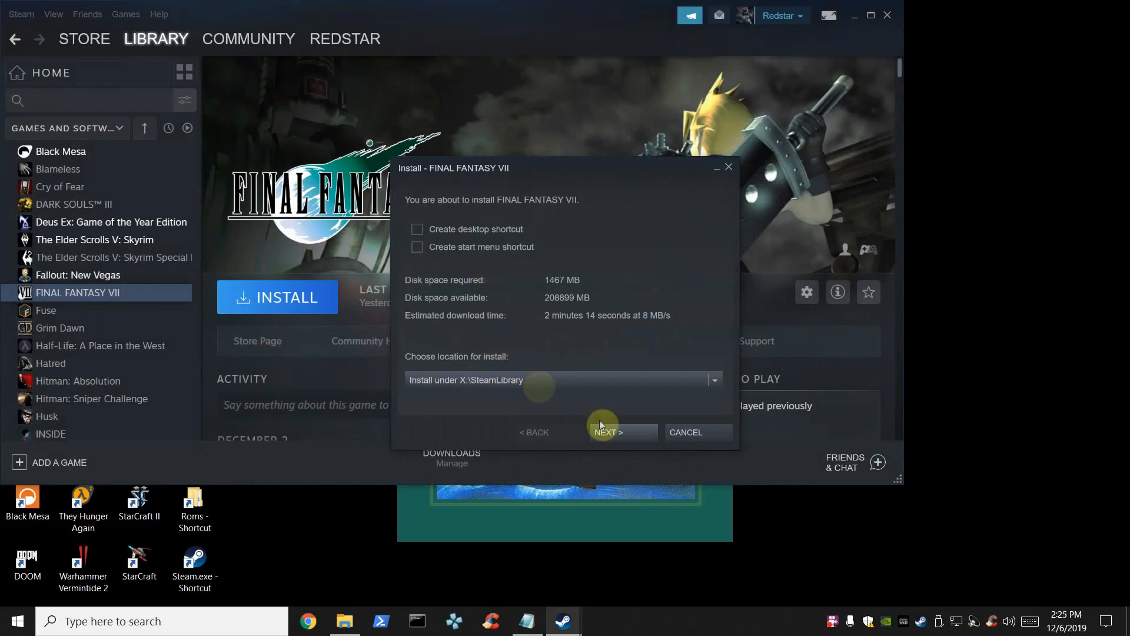
{"action": "left_click", "coordinate": [615, 436]}
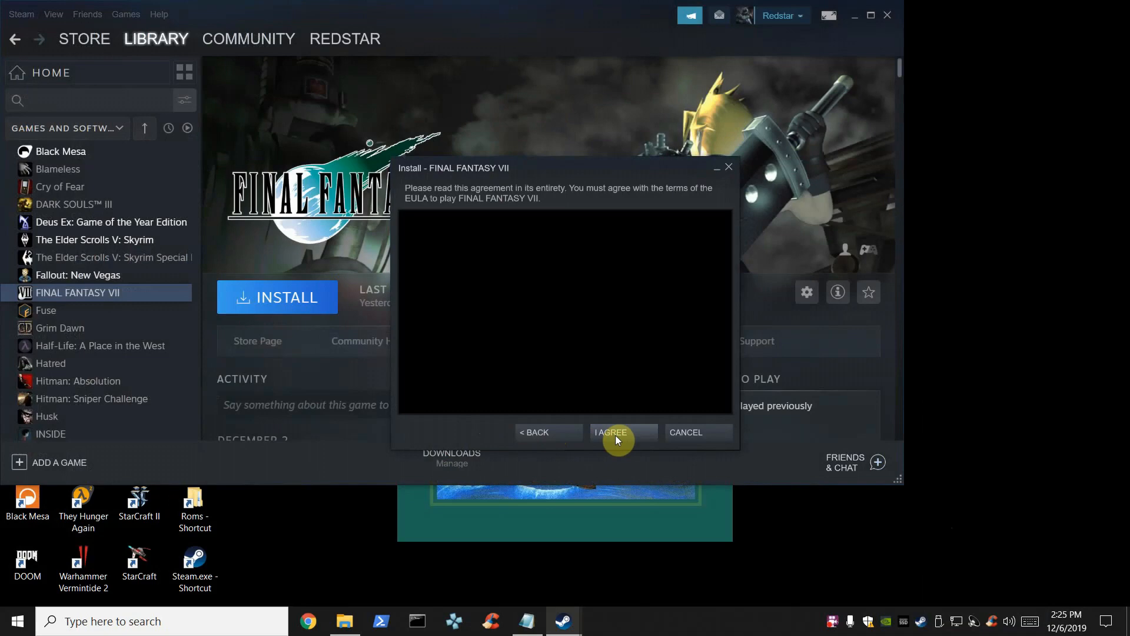
{"action": "left_click", "coordinate": [615, 436]}
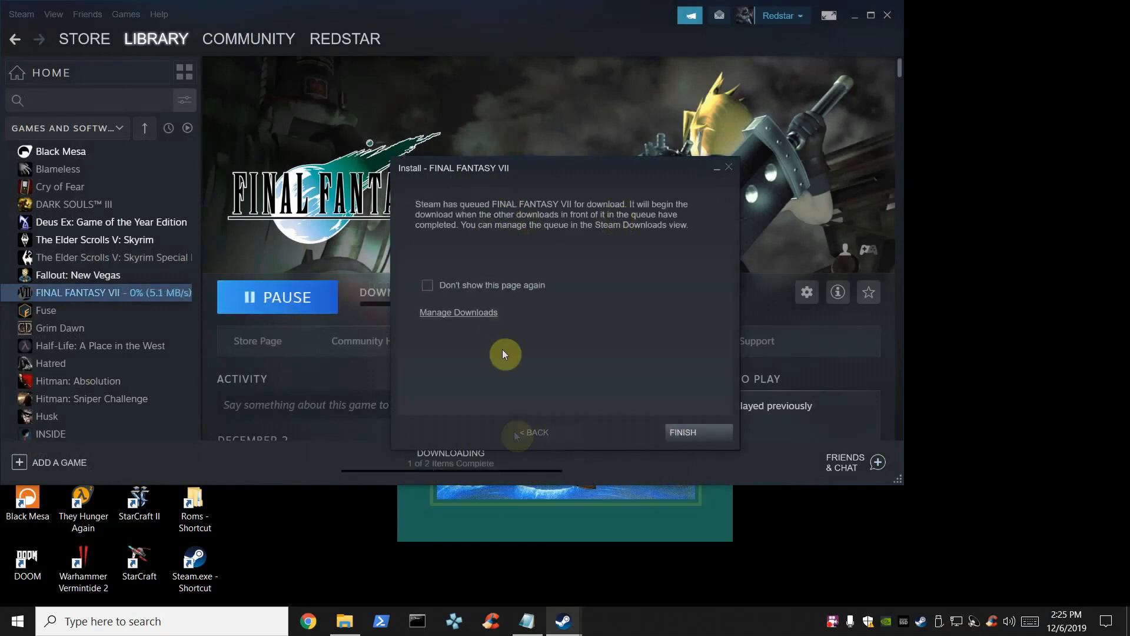
{"action": "left_click", "coordinate": [492, 313]}
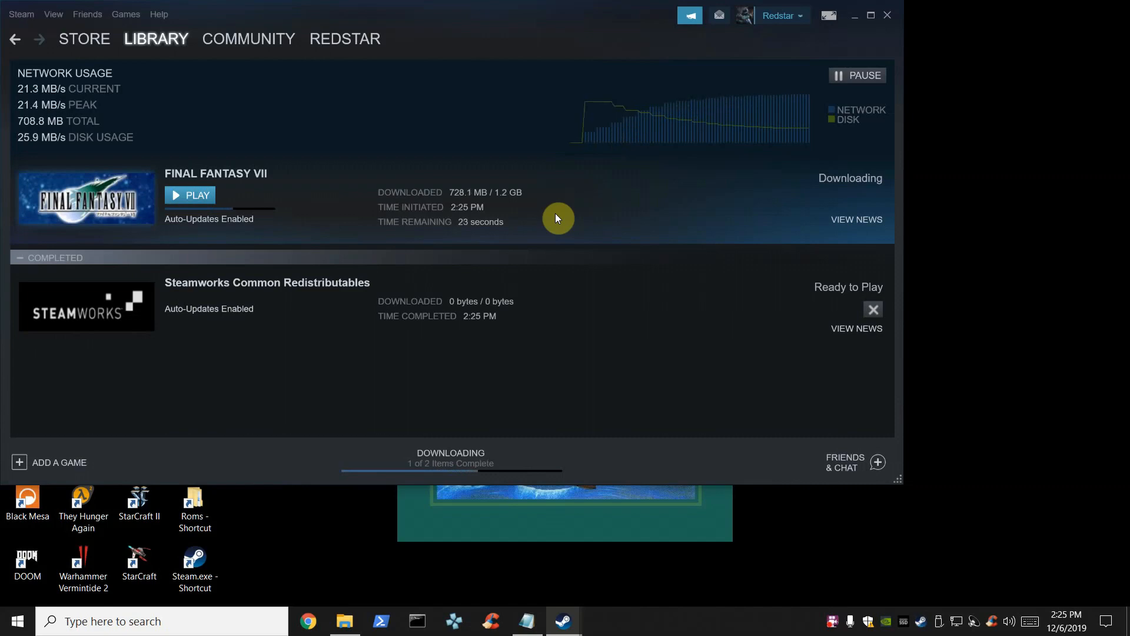
Bring up the Follow these steps.txt notes and read step #1 on the game directory and Steam library location.
{"action": "left_click", "coordinate": [527, 621]}
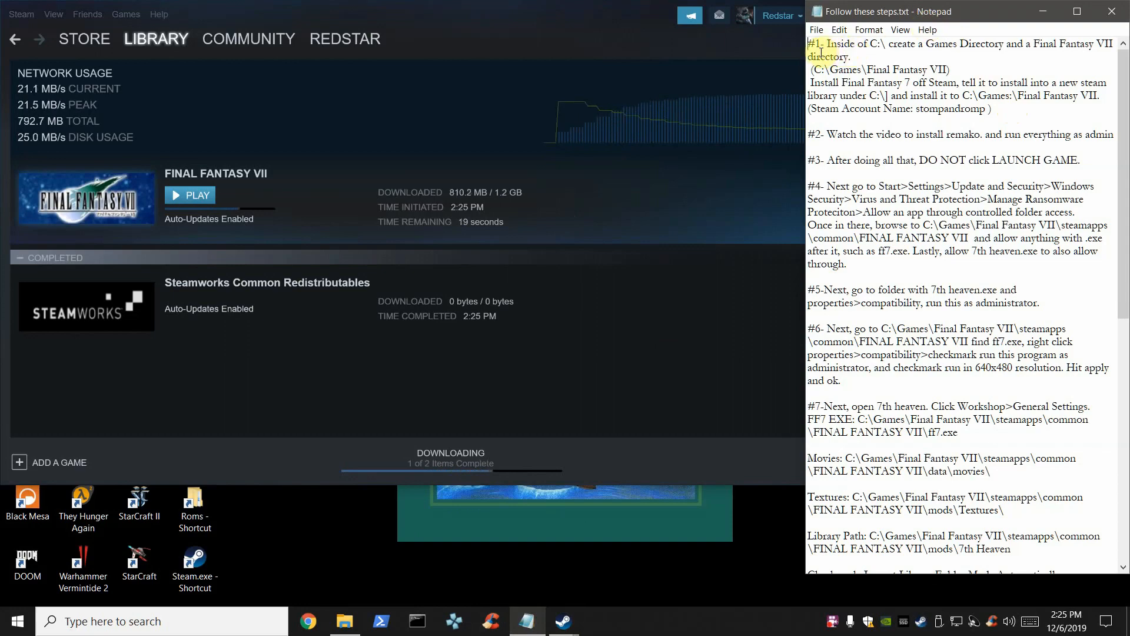
{"action": "left_click_drag", "start_coordinate": [834, 43], "coordinate": [995, 57]}
{"action": "left_click", "coordinate": [966, 62]}
{"action": "left_click", "coordinate": [961, 69]}
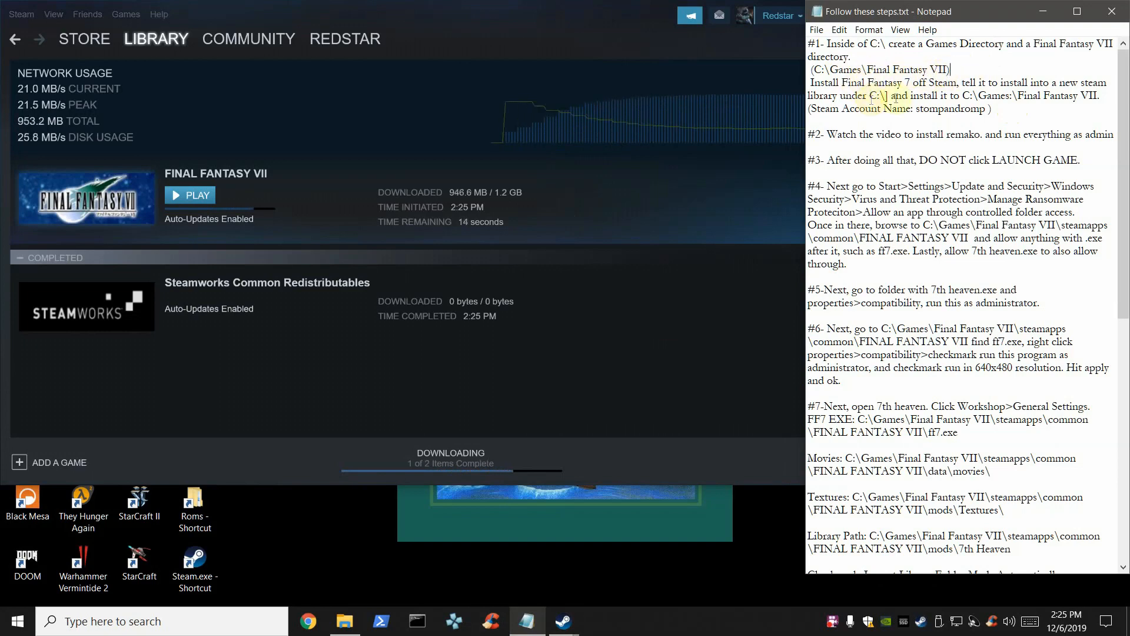
{"action": "left_click_drag", "start_coordinate": [883, 99], "coordinate": [1058, 96]}
{"action": "left_click", "coordinate": [1058, 97]}
{"action": "left_click_drag", "start_coordinate": [851, 113], "coordinate": [992, 112]}
{"action": "left_click", "coordinate": [994, 117]}
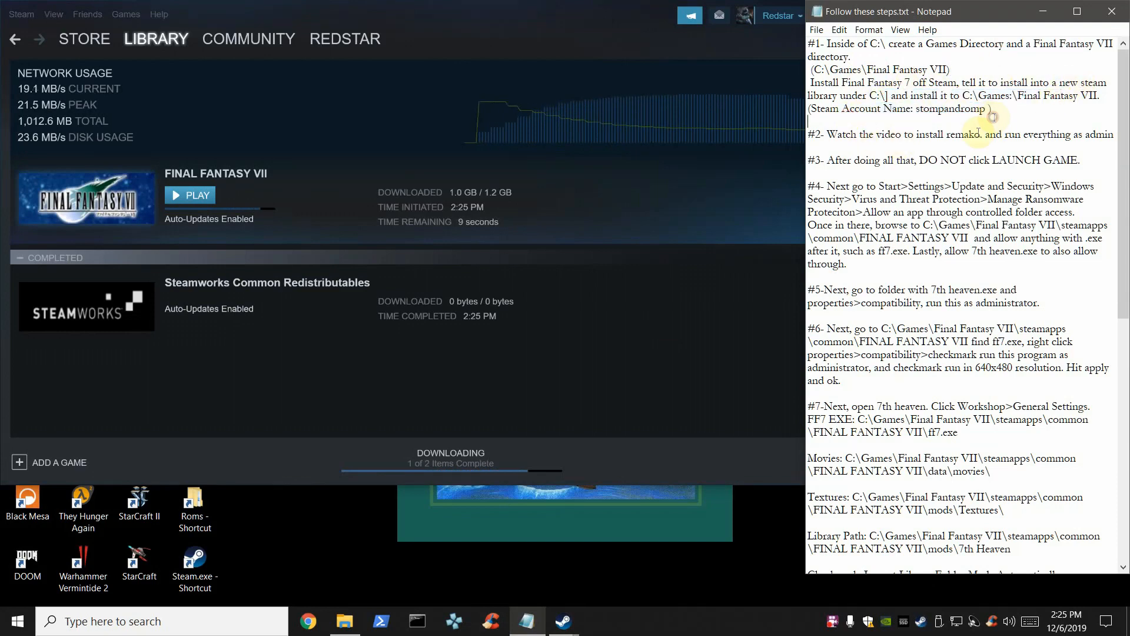
Read the last line of step #1 in the notes, covering the Steam account name.
{"action": "left_click_drag", "start_coordinate": [810, 112], "coordinate": [998, 113]}
{"action": "left_click", "coordinate": [999, 114]}
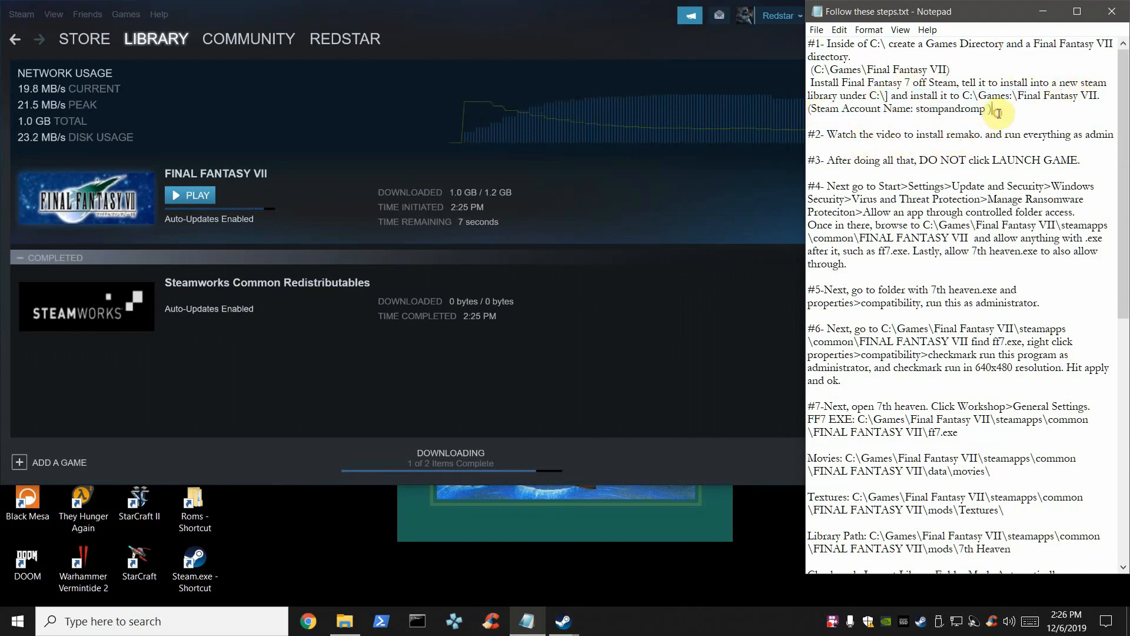
{"action": "scroll", "coordinate": [930, 149], "scroll_direction": "down", "scroll_amount": 1}
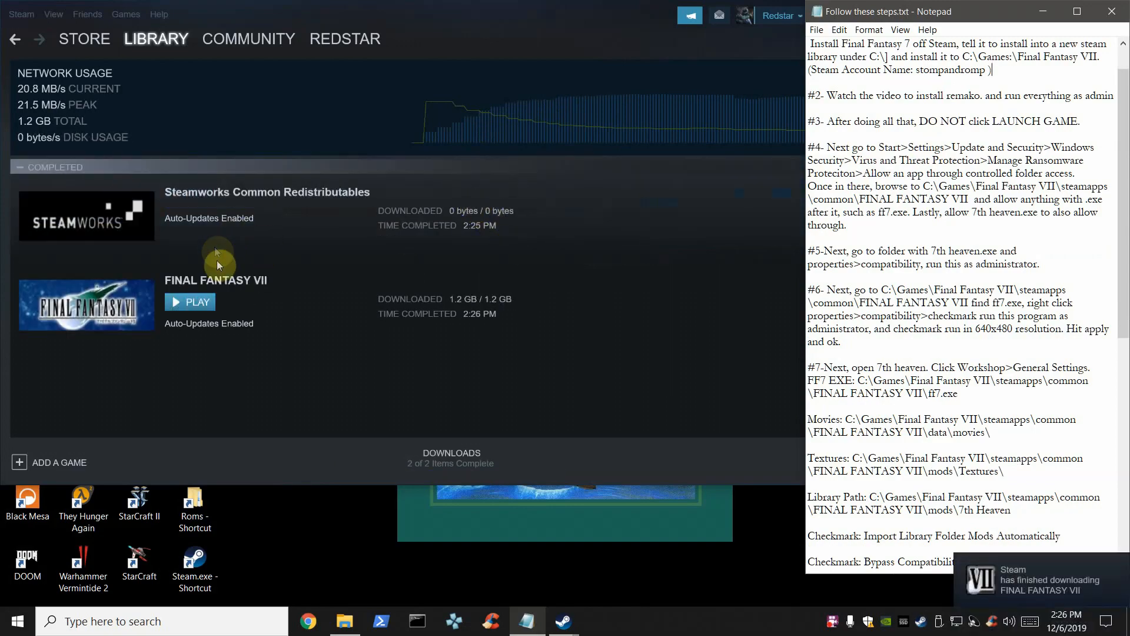
Check the FINAL FANTASY VII page in the Steam library, then minimize Steam and finish the install dialog.
{"action": "left_click", "coordinate": [96, 40]}
{"action": "left_click", "coordinate": [144, 41]}
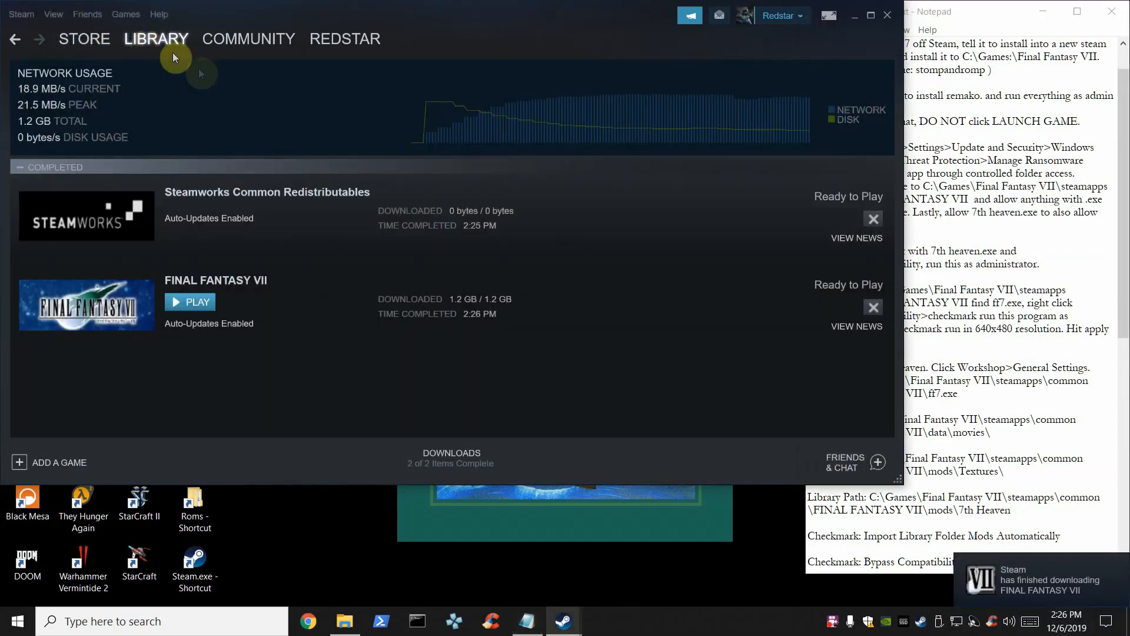
{"action": "left_click", "coordinate": [168, 46]}
{"action": "left_click", "coordinate": [338, 383]}
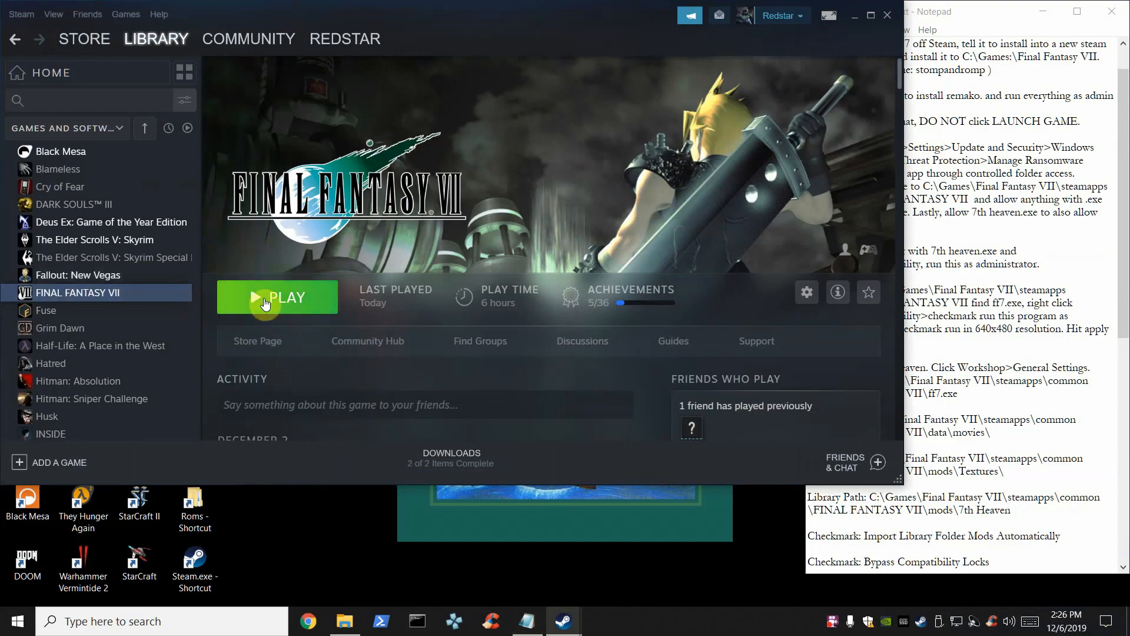
{"action": "left_click", "coordinate": [856, 18]}
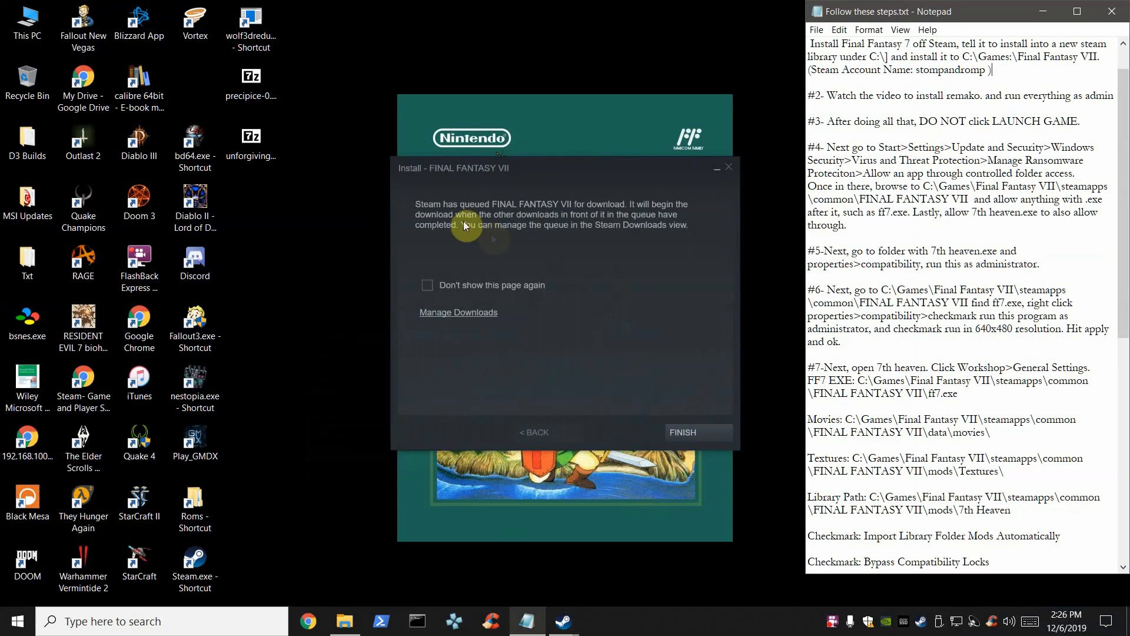
{"action": "left_click", "coordinate": [683, 433]}
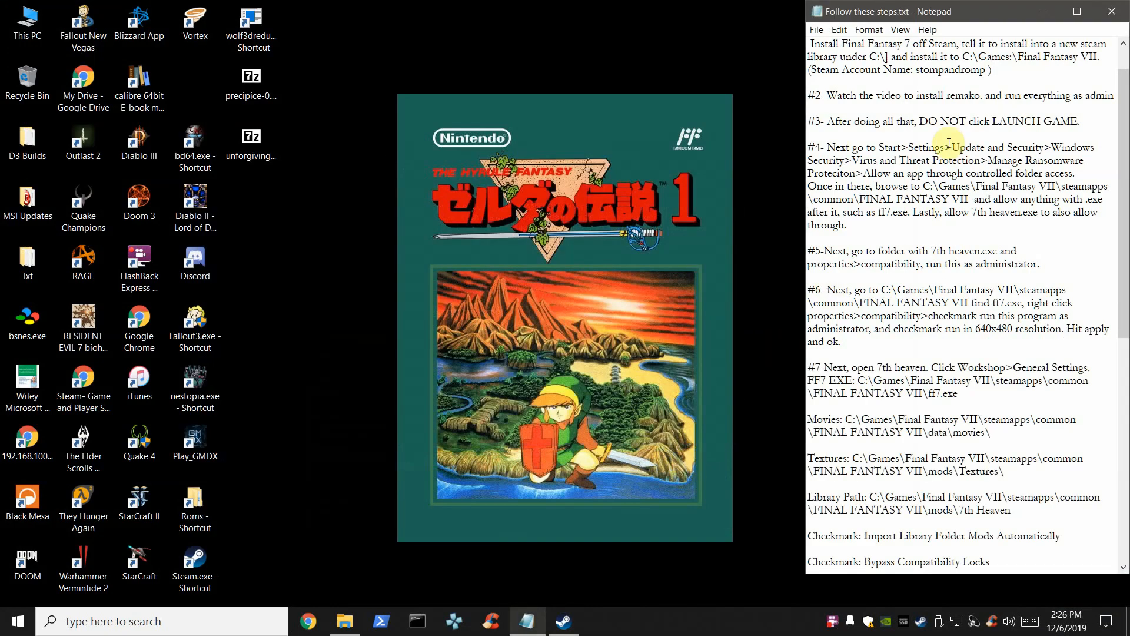
Read steps #2 to #4 of the notes, on installing Remako, not launching the game, and allowing apps through controlled folder access.
{"action": "left_click_drag", "start_coordinate": [821, 96], "coordinate": [1035, 108]}
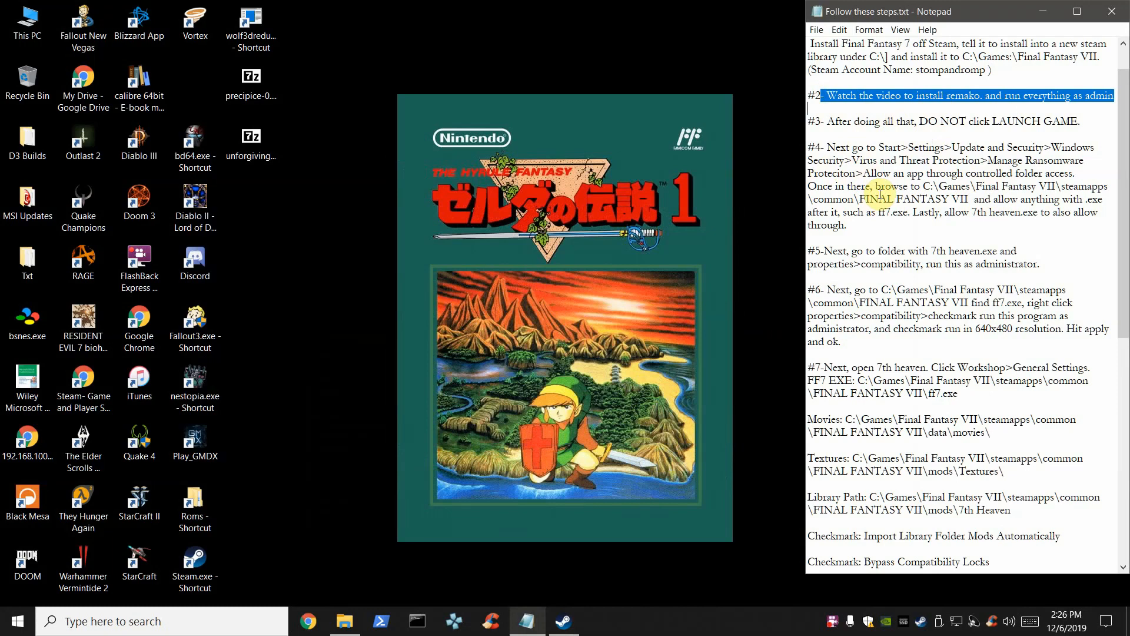
{"action": "left_click", "coordinate": [908, 109]}
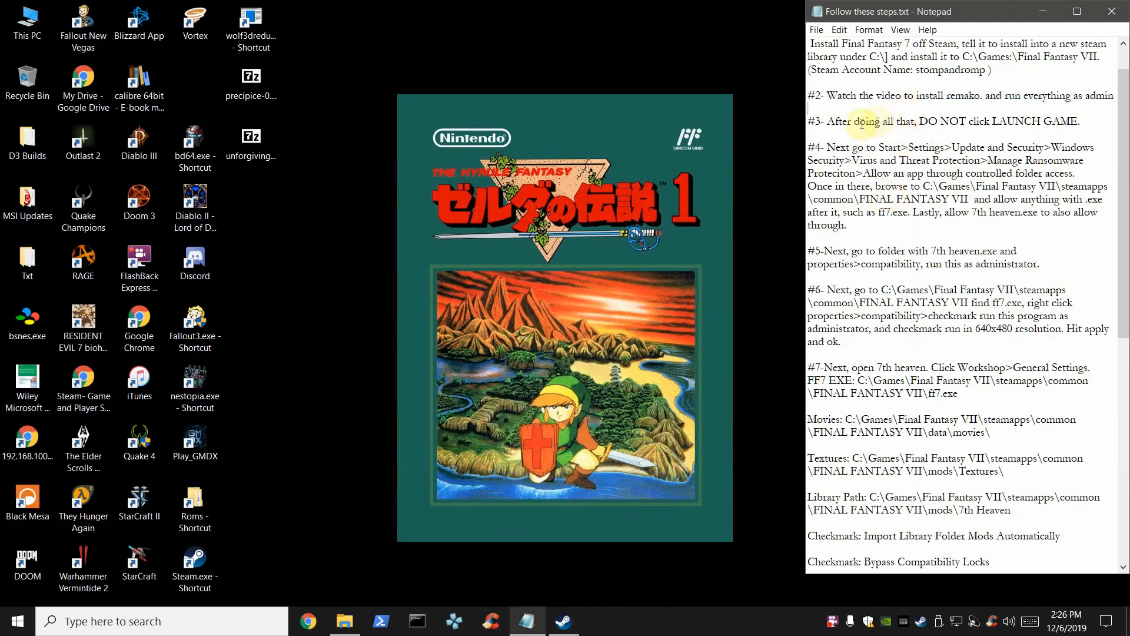
{"action": "left_click_drag", "start_coordinate": [808, 121], "coordinate": [1083, 130]}
{"action": "left_click", "coordinate": [1087, 123]}
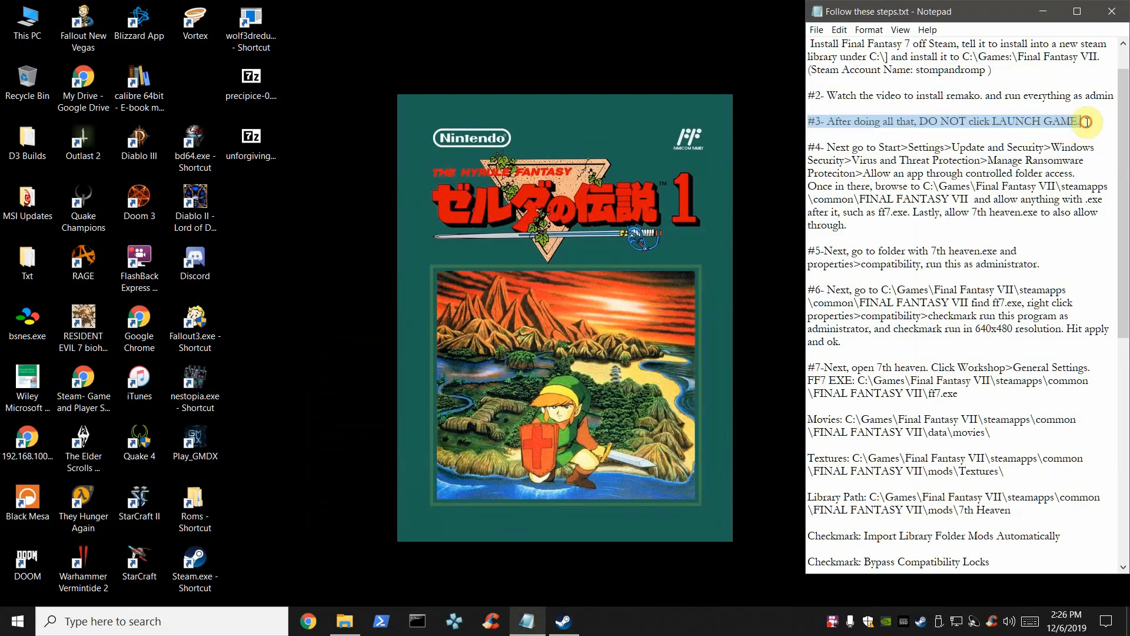
{"action": "left_click_drag", "start_coordinate": [808, 145], "coordinate": [1021, 213]}
{"action": "left_click", "coordinate": [1022, 213]}
{"action": "left_click_drag", "start_coordinate": [860, 226], "coordinate": [798, 146]}
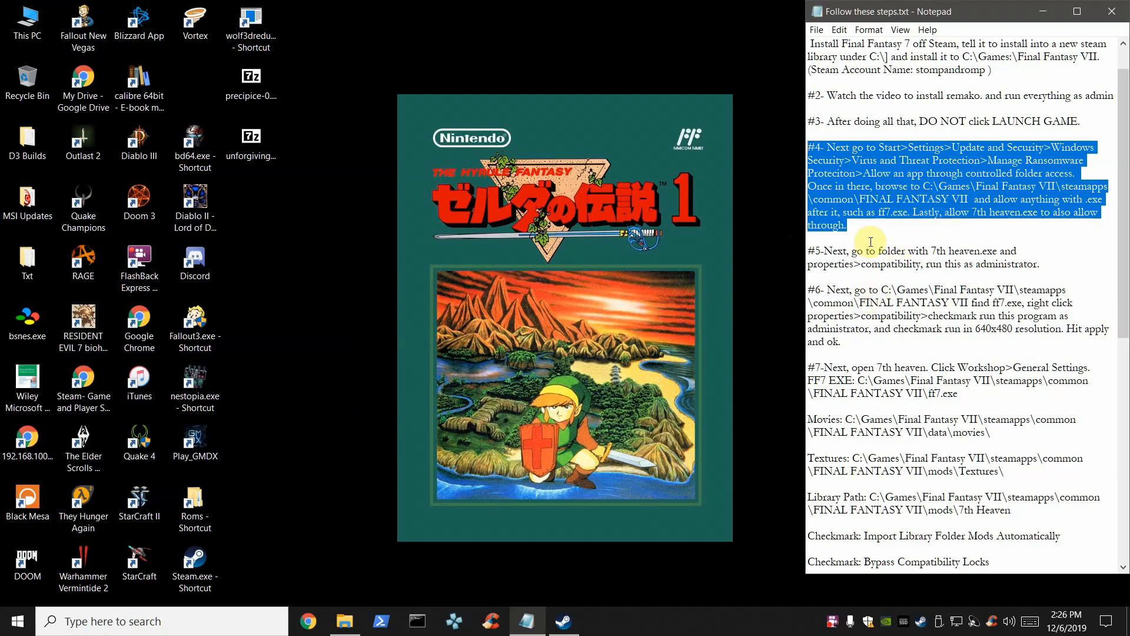
Open the Windows Security page under Update & Security in Windows Settings.
{"action": "left_click", "coordinate": [17, 622]}
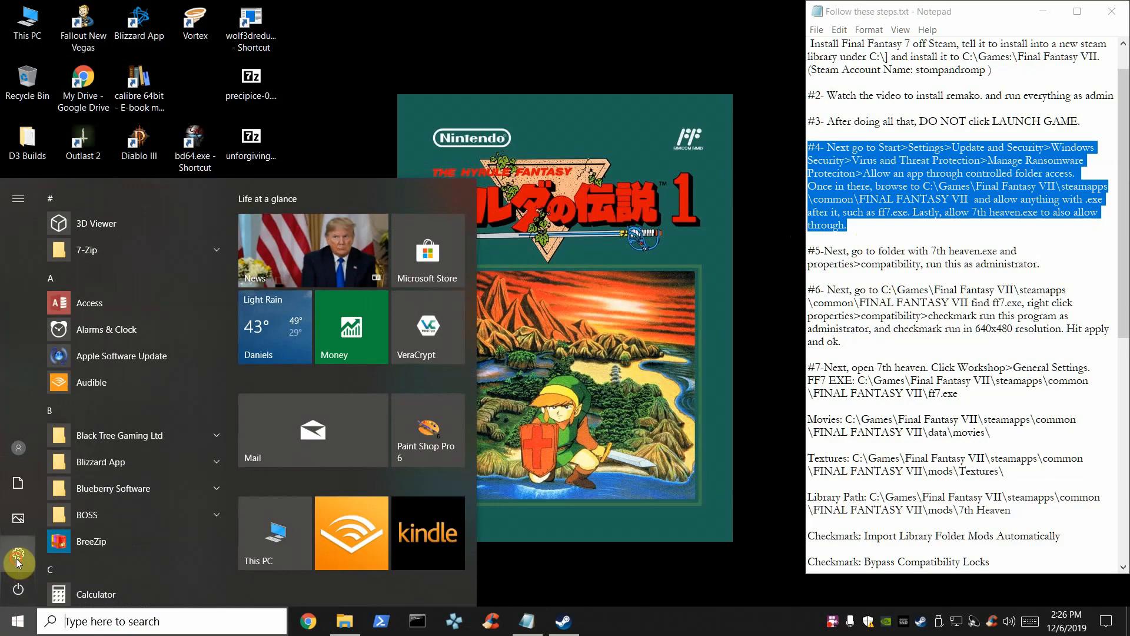
{"action": "left_click", "coordinate": [17, 558]}
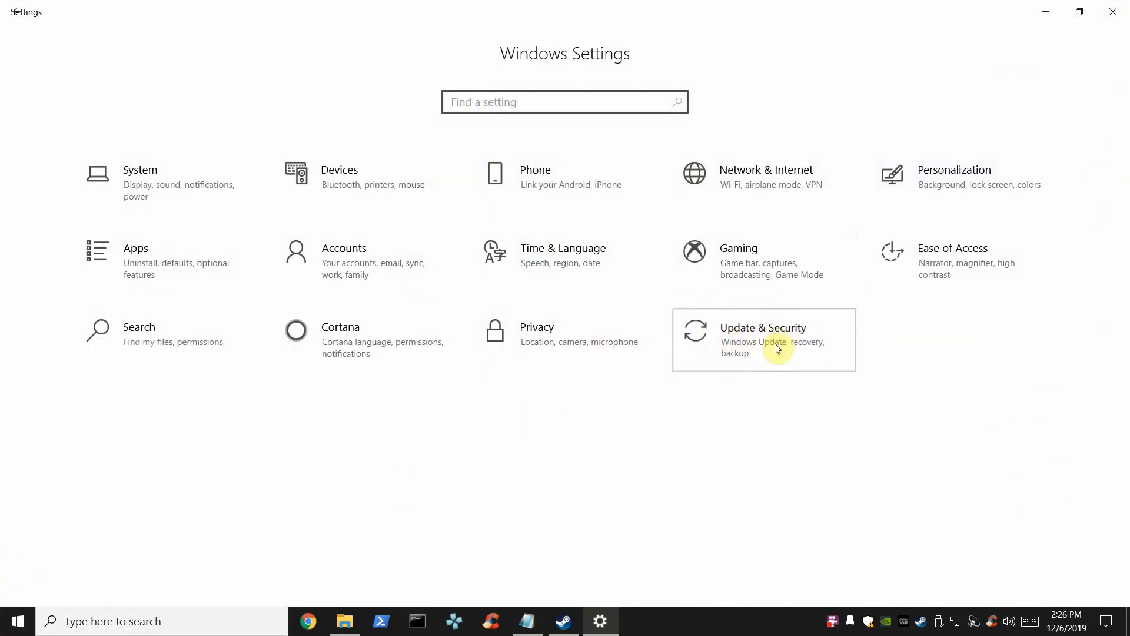
{"action": "left_click", "coordinate": [775, 344]}
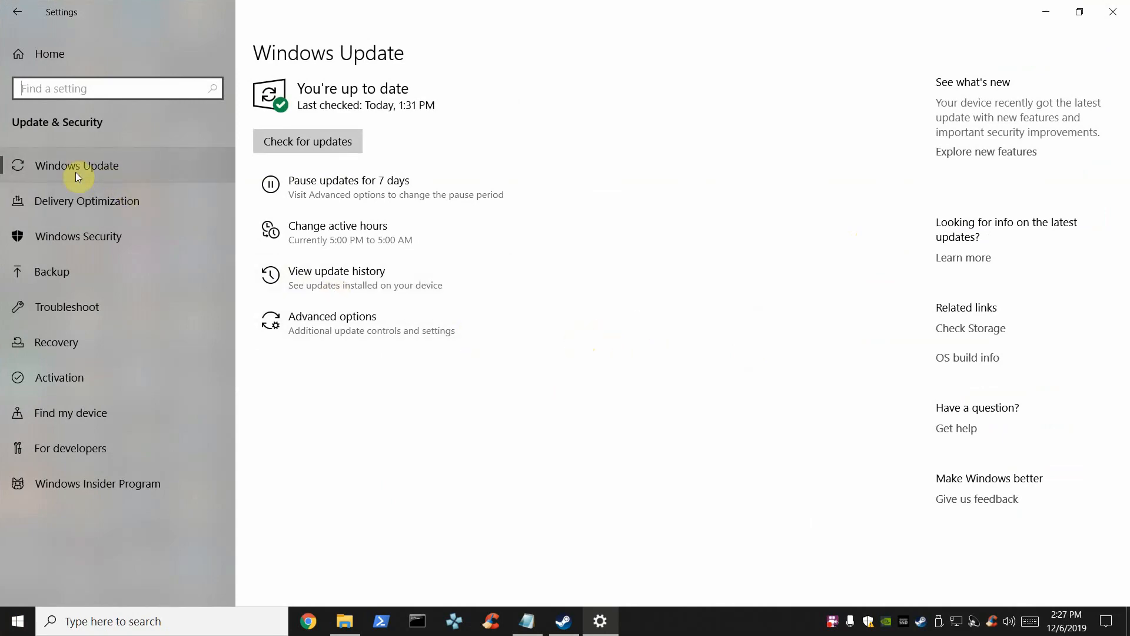
{"action": "left_click", "coordinate": [92, 235]}
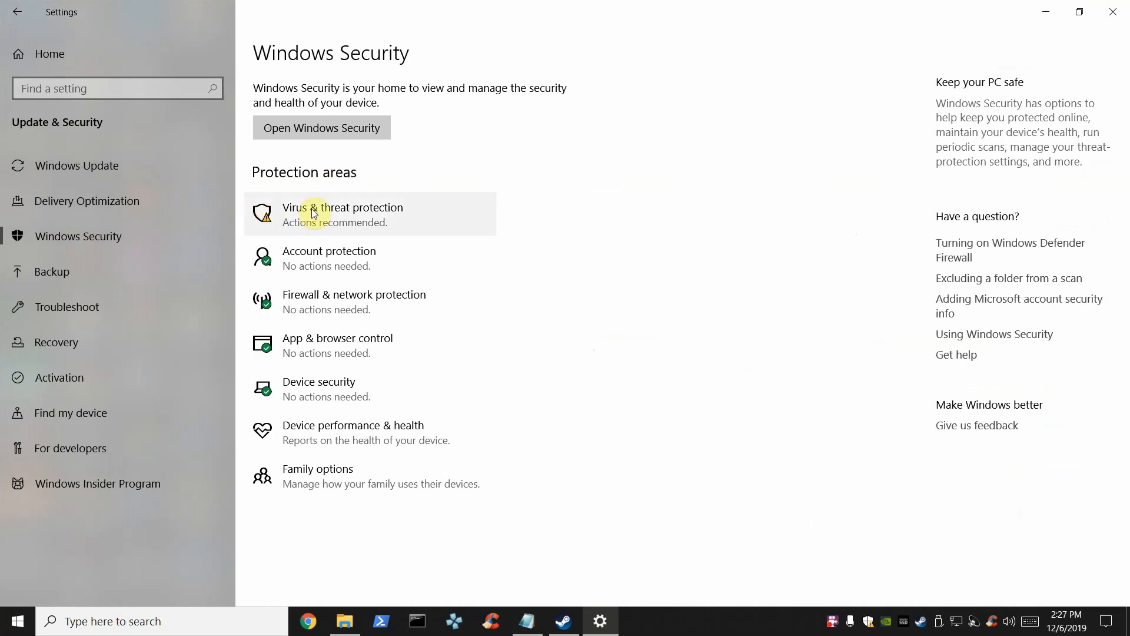
Check the installed Windows version with winver, then close the About Windows dialog.
{"action": "left_click", "coordinate": [154, 627]}
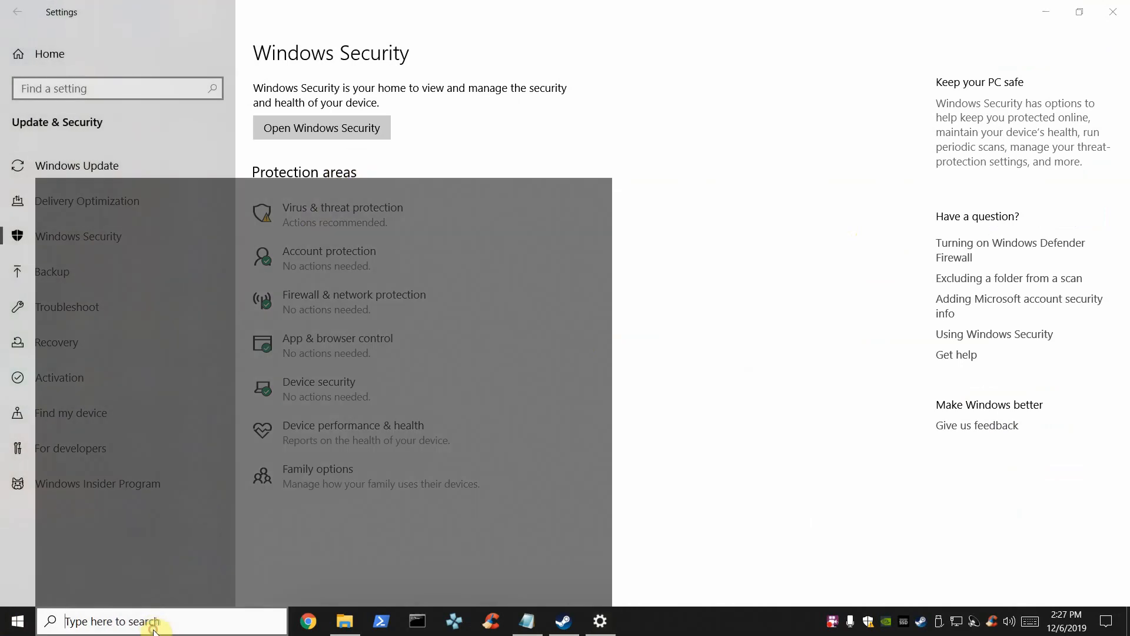
{"action": "type", "text": "winver"}
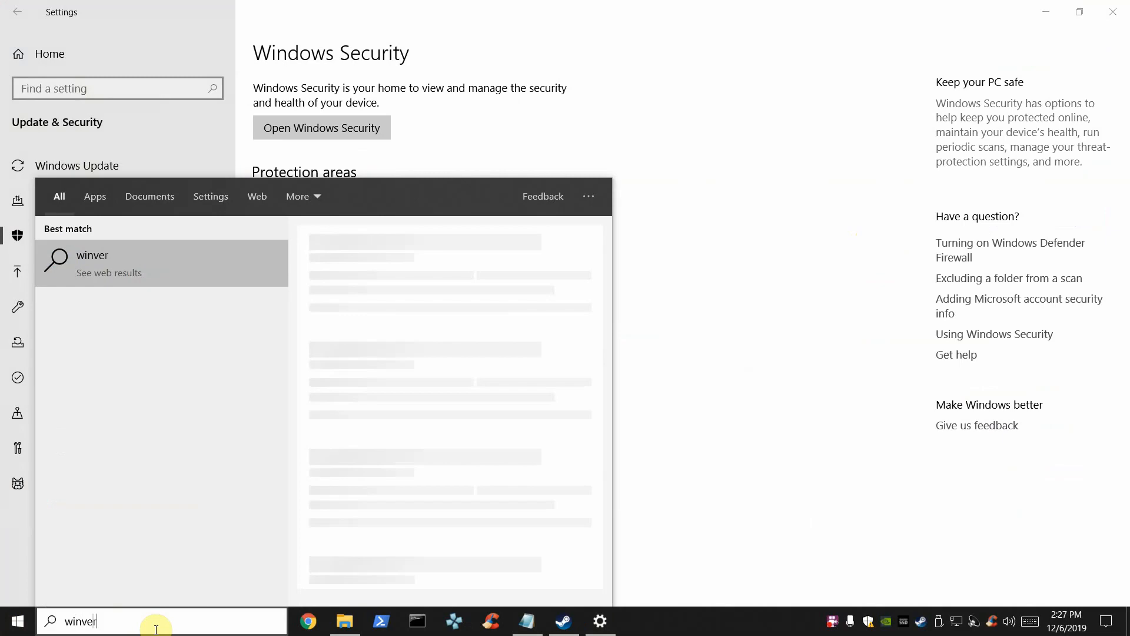
{"action": "left_click", "coordinate": [151, 259]}
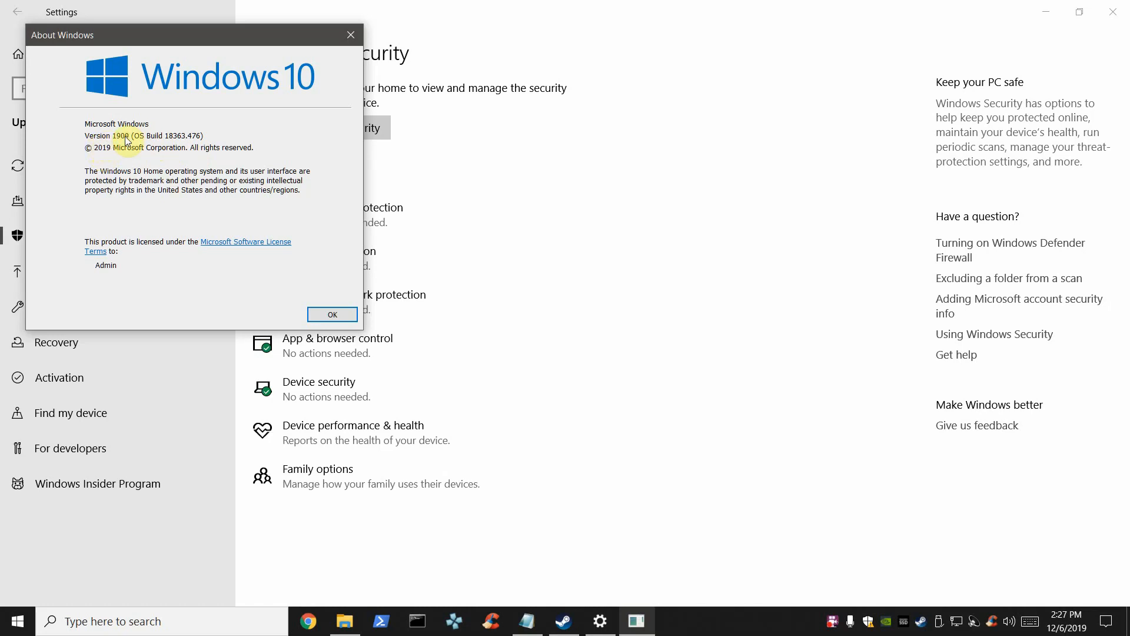
{"action": "left_click", "coordinate": [329, 316]}
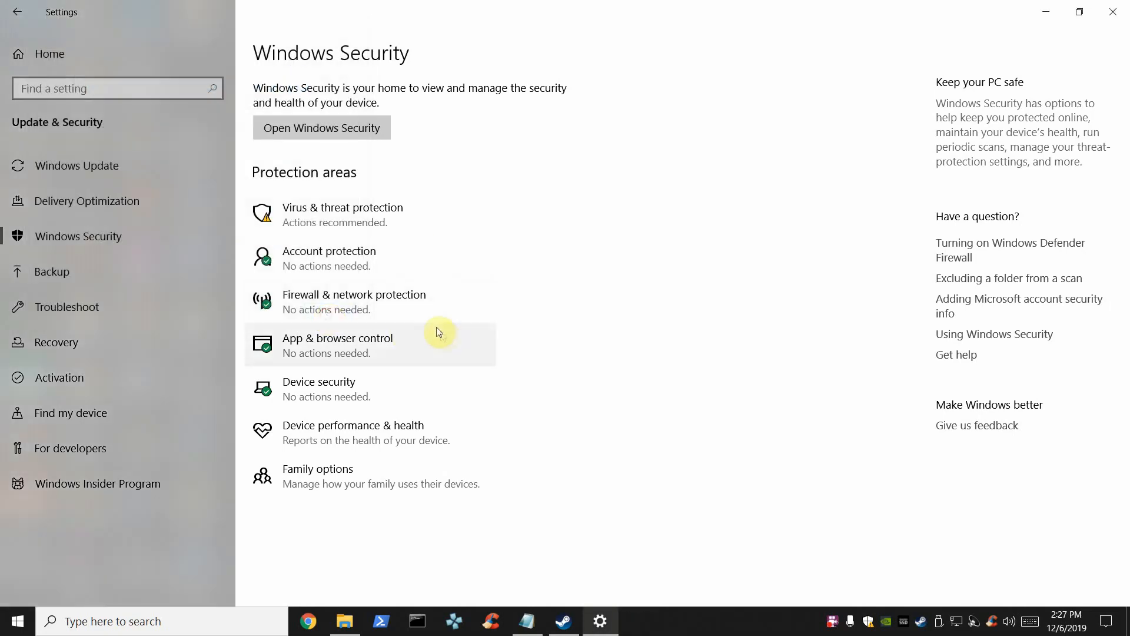
Open the ransomware protection settings under Virus & threat protection.
{"action": "left_click", "coordinate": [363, 224]}
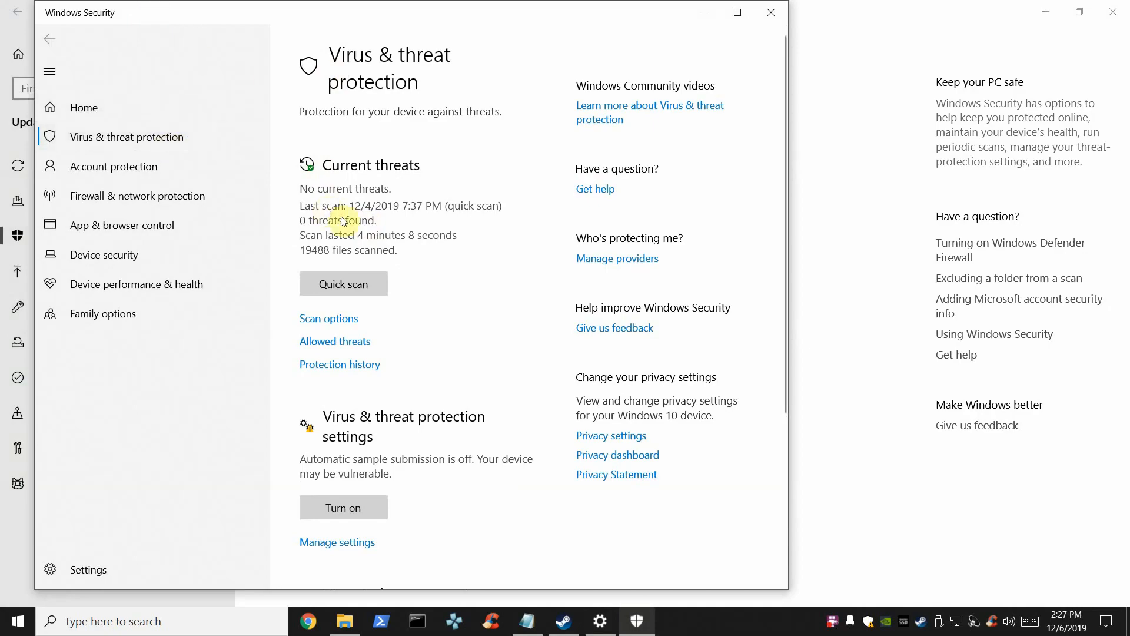
{"action": "scroll", "coordinate": [397, 303], "scroll_direction": "down", "scroll_amount": 4}
{"action": "scroll", "coordinate": [398, 295], "scroll_direction": "up", "scroll_amount": 2}
{"action": "scroll", "coordinate": [387, 268], "scroll_direction": "down", "scroll_amount": 2}
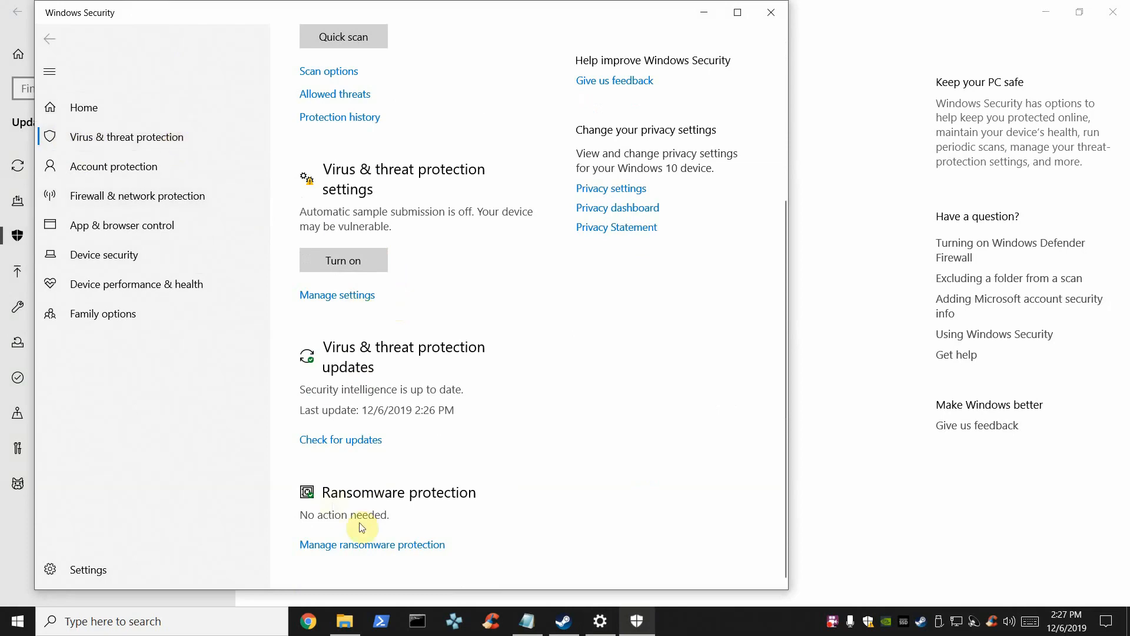
{"action": "left_click", "coordinate": [378, 548]}
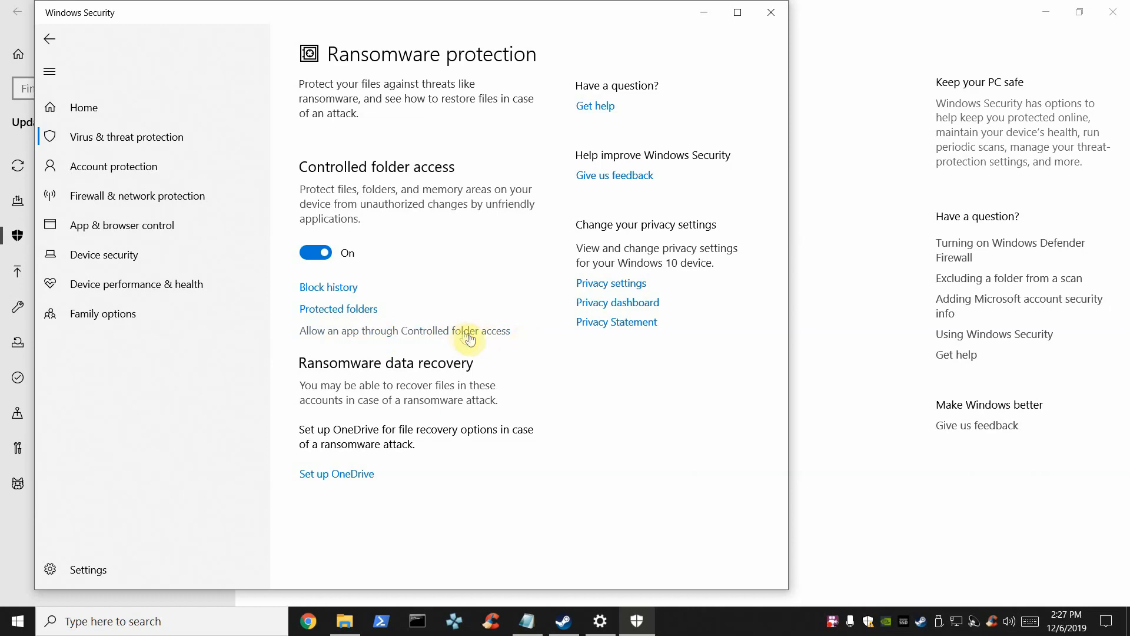
Browse File Explorer to X:\SteamLibrary\steamapps\common\FINAL FANTASY VII.
{"action": "left_click", "coordinate": [345, 621]}
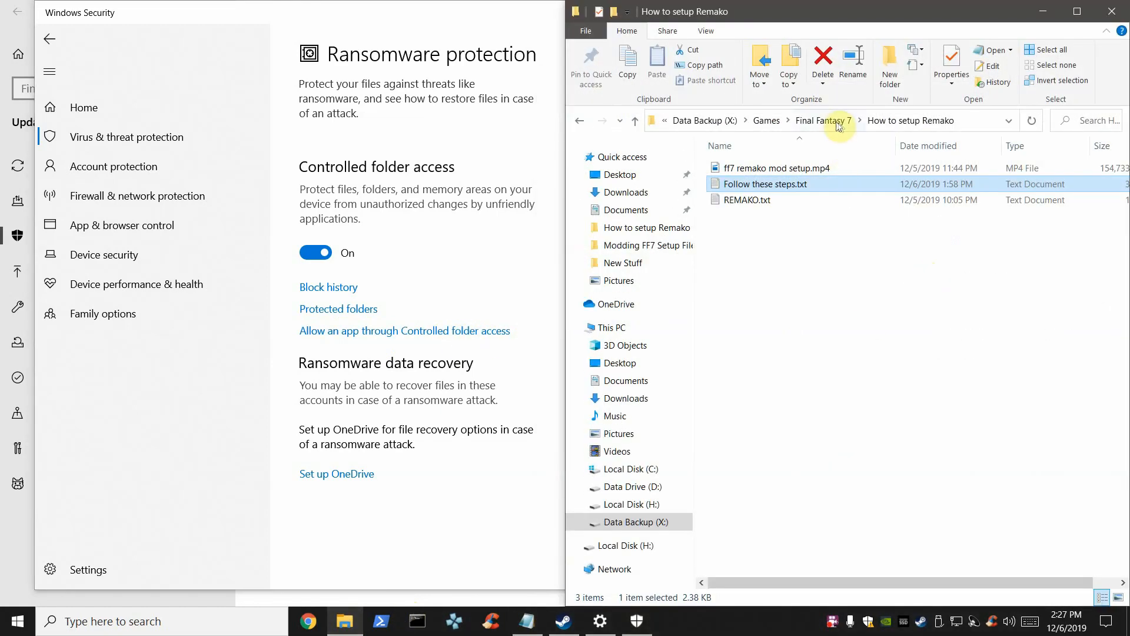
{"action": "left_click", "coordinate": [726, 122]}
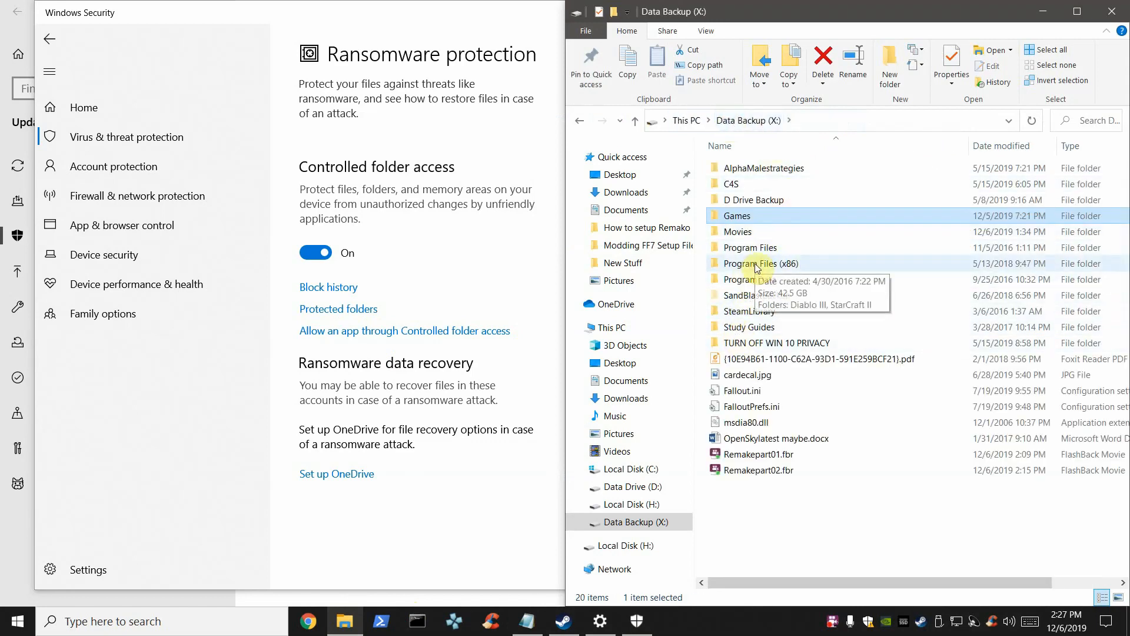
{"action": "double_click", "coordinate": [751, 312]}
{"action": "double_click", "coordinate": [746, 169]}
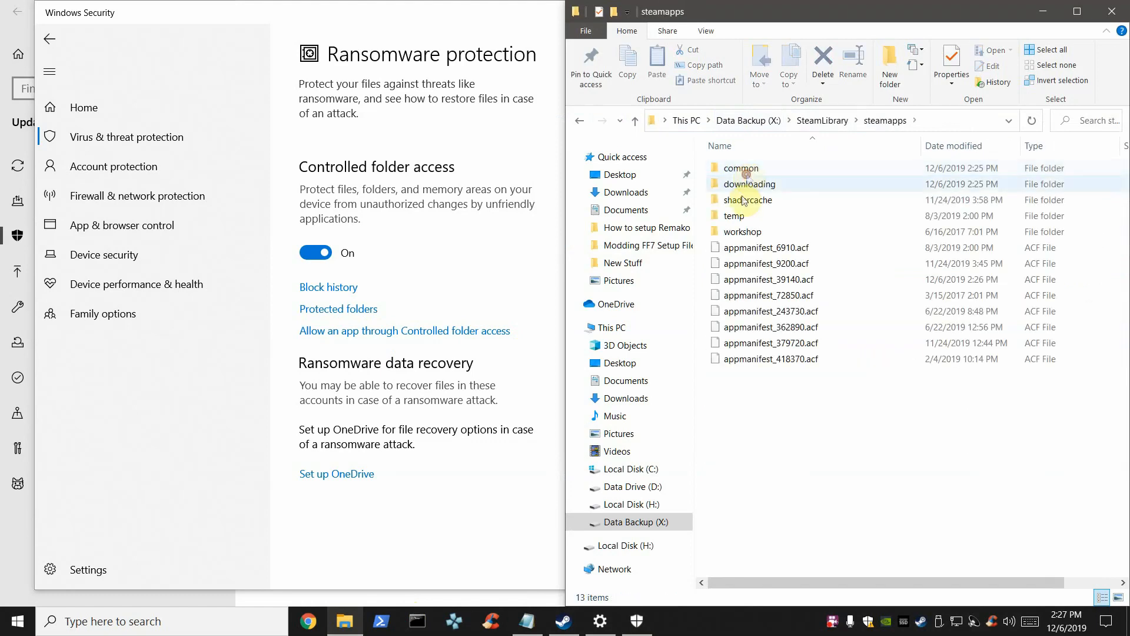
{"action": "double_click", "coordinate": [742, 169]}
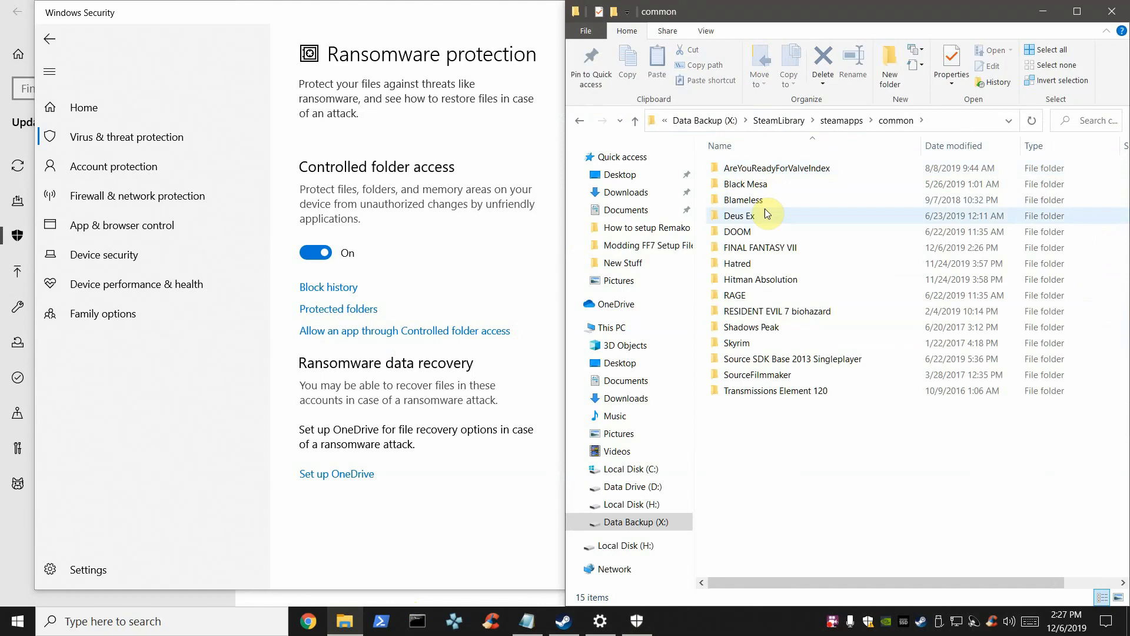
{"action": "mouse_move", "coordinate": [776, 254]}
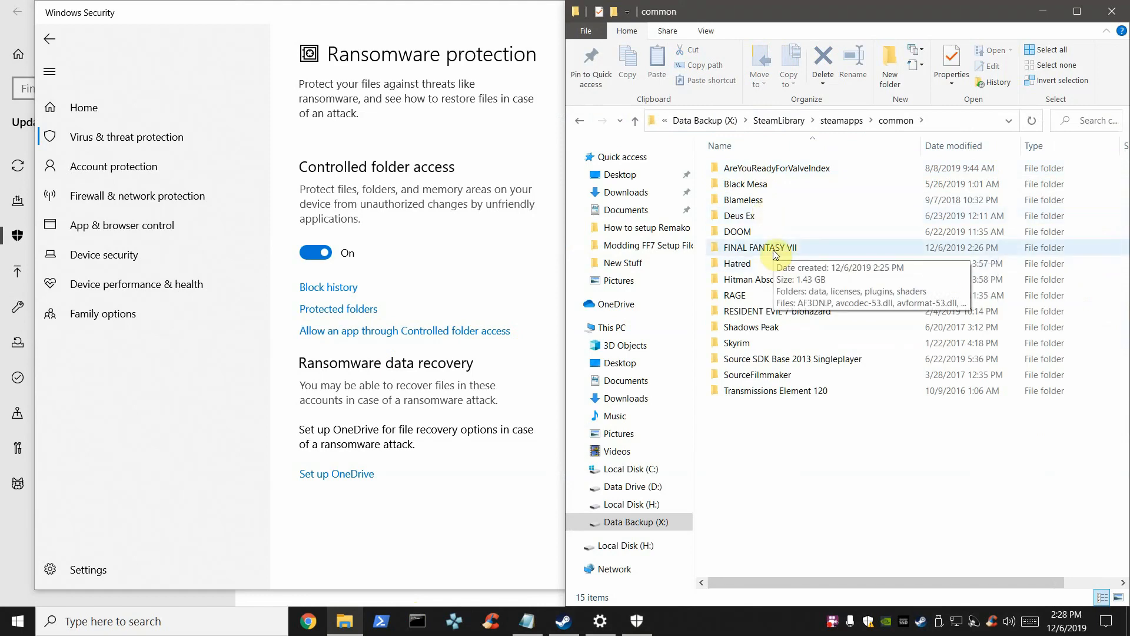
{"action": "double_click", "coordinate": [774, 251]}
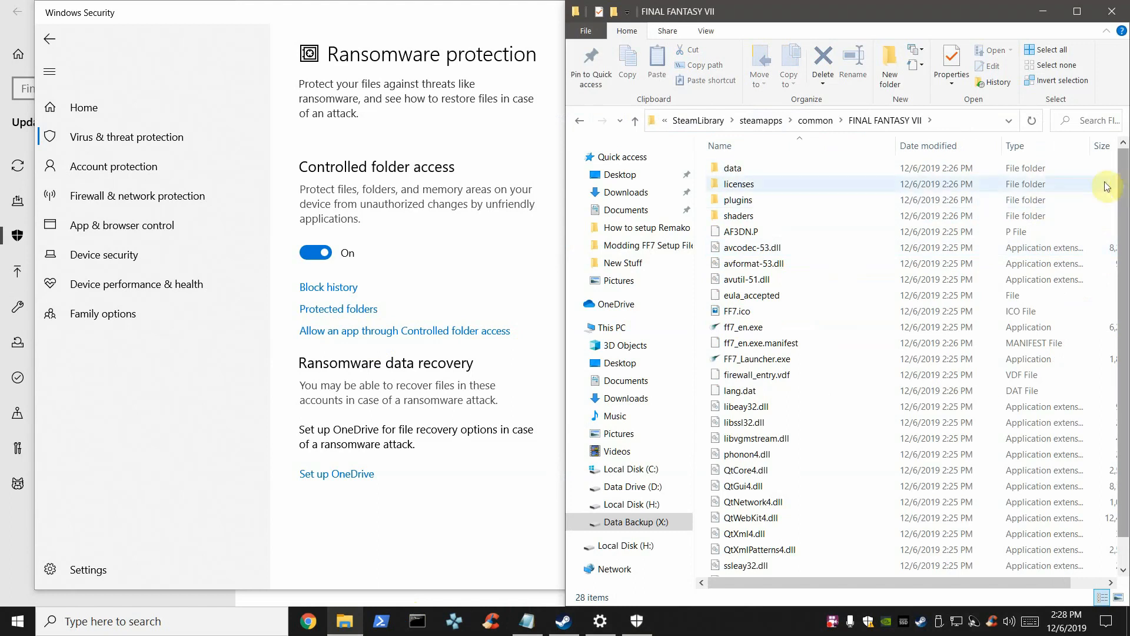
Examine the full path of the FINAL FANTASY VII install folder, especially the part after SteamLibrary.
{"action": "left_click", "coordinate": [976, 121]}
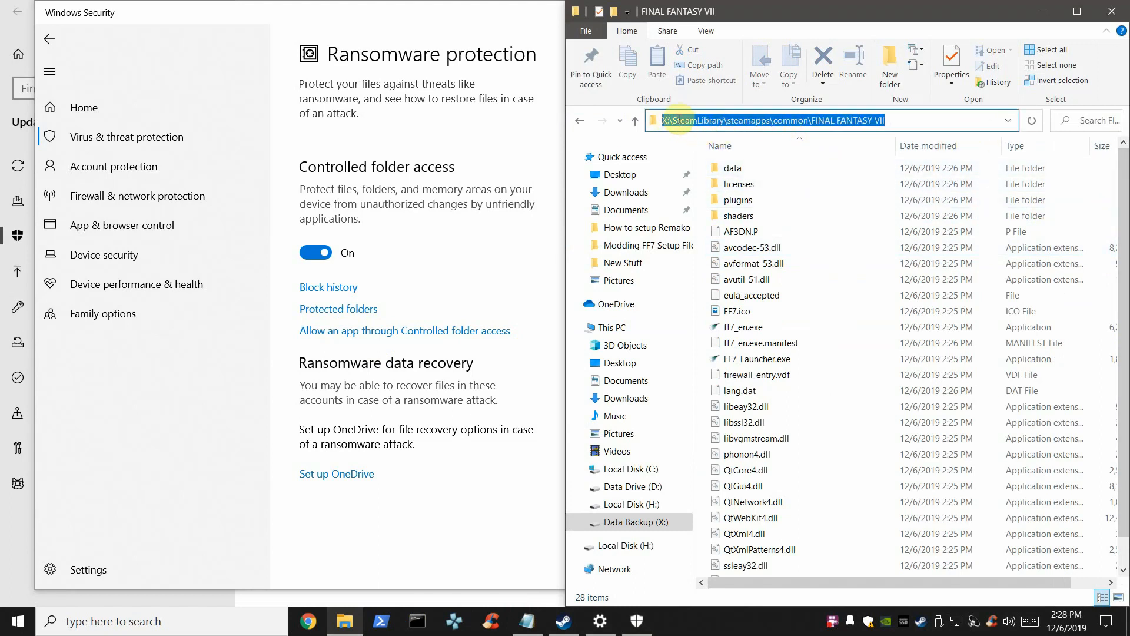
{"action": "left_click", "coordinate": [903, 122]}
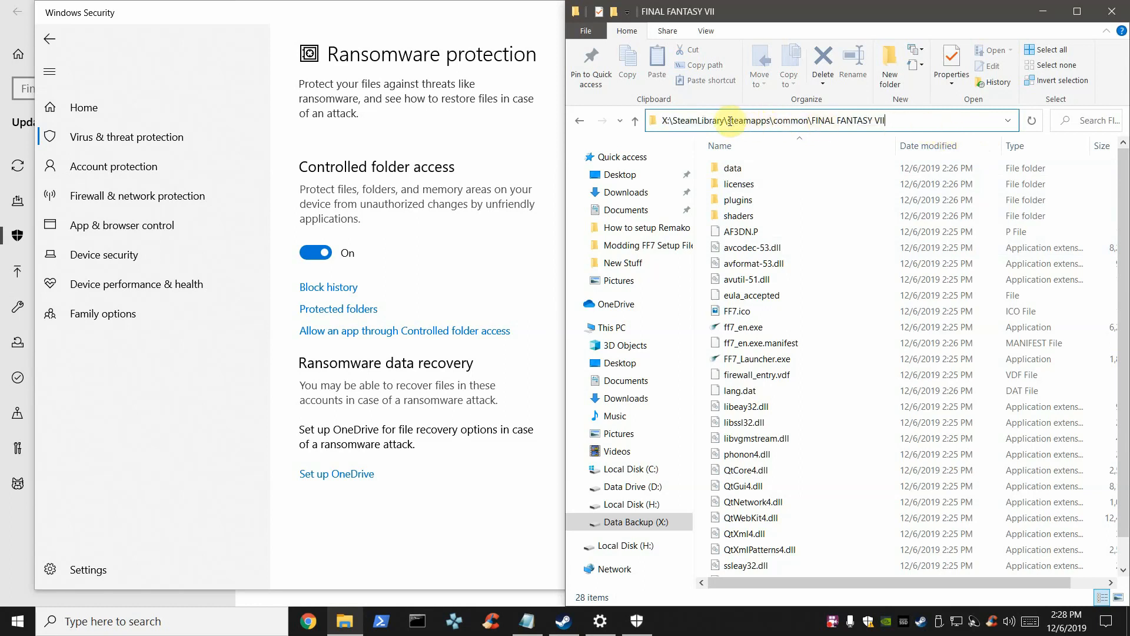
{"action": "left_click_drag", "start_coordinate": [730, 121], "coordinate": [902, 127]}
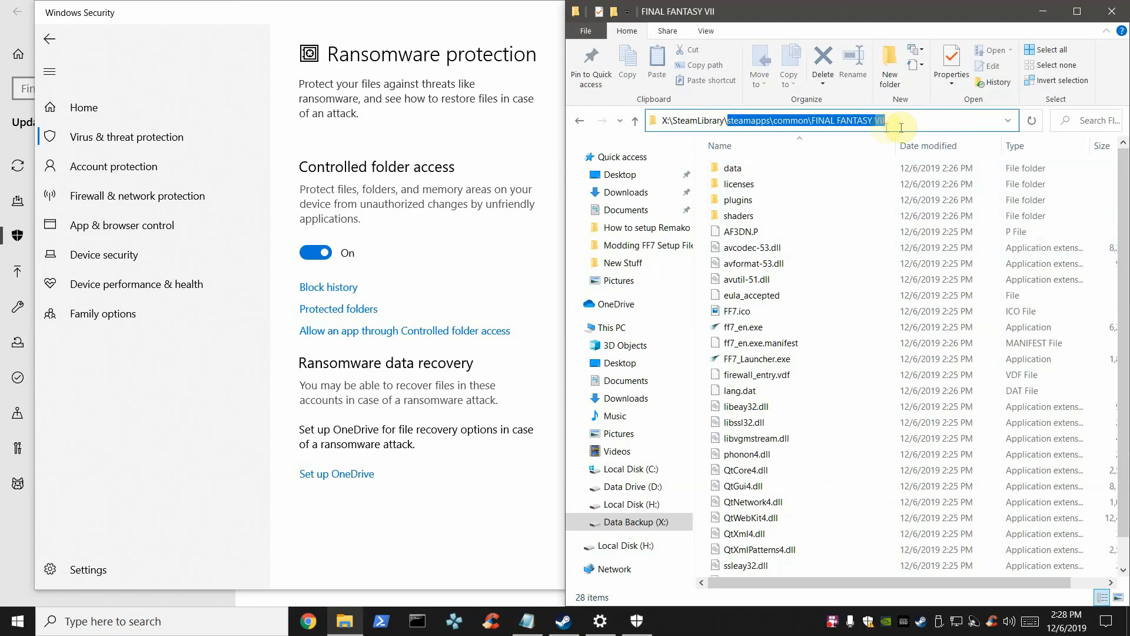
{"action": "left_click", "coordinate": [904, 125]}
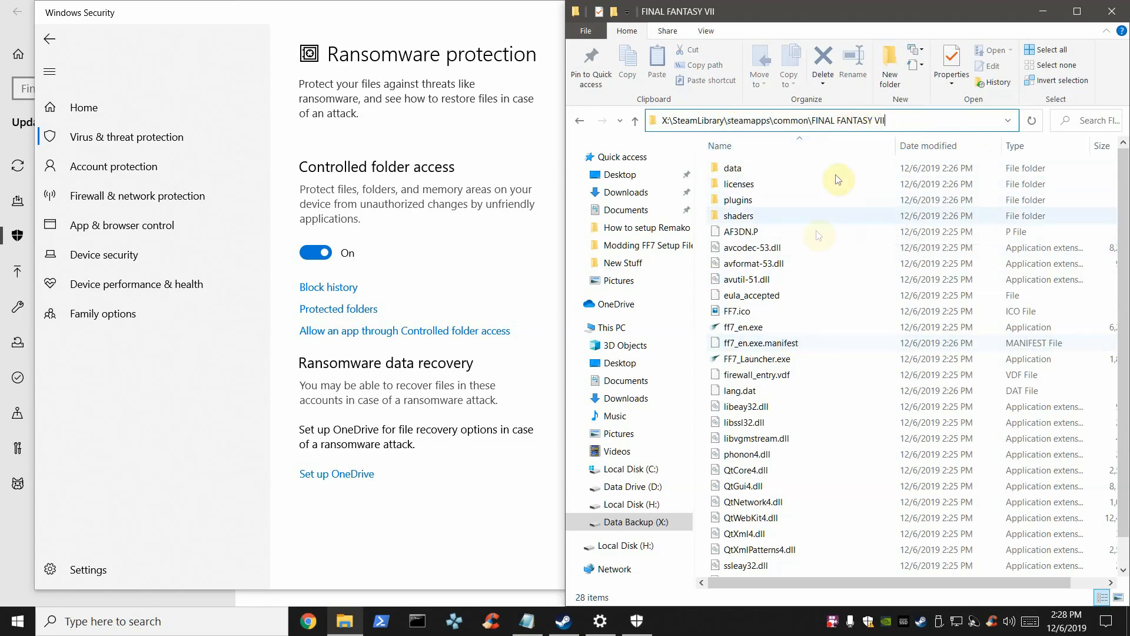
{"action": "left_click_drag", "start_coordinate": [897, 121], "coordinate": [653, 122]}
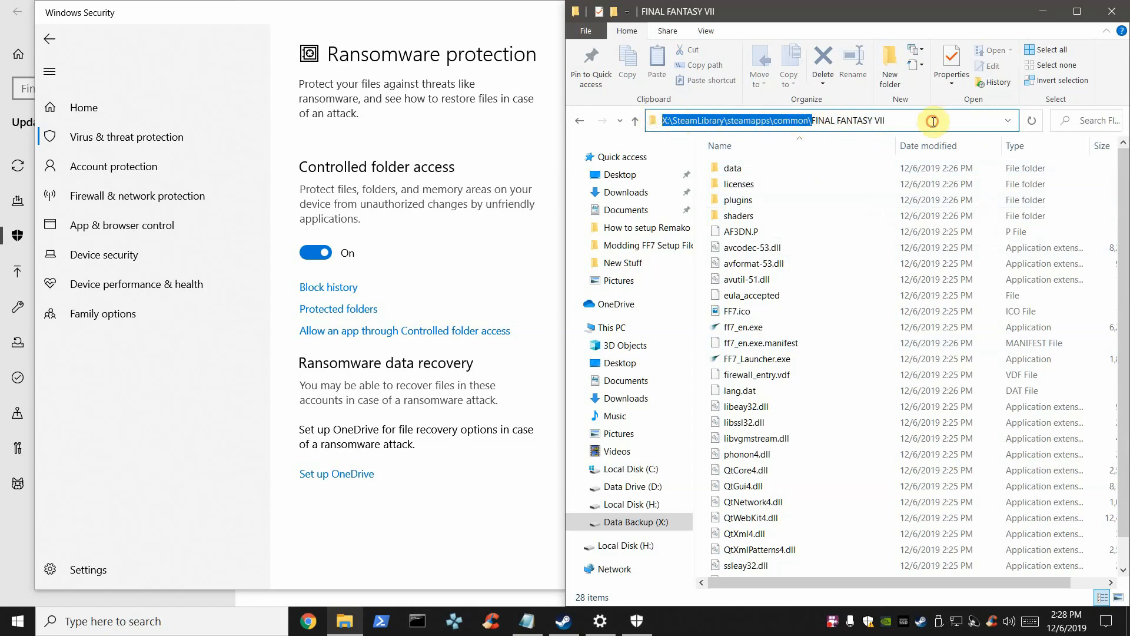
{"action": "left_click", "coordinate": [932, 121]}
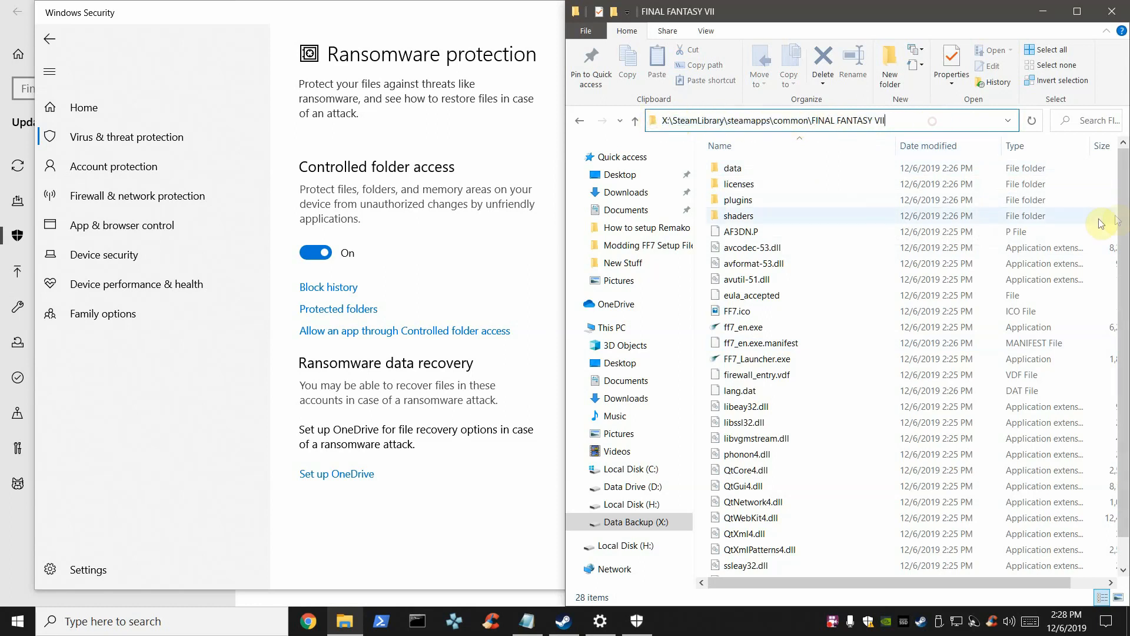
Select ff7_en.exe in the game folder and look through the file list for other executables.
{"action": "left_click", "coordinate": [759, 327]}
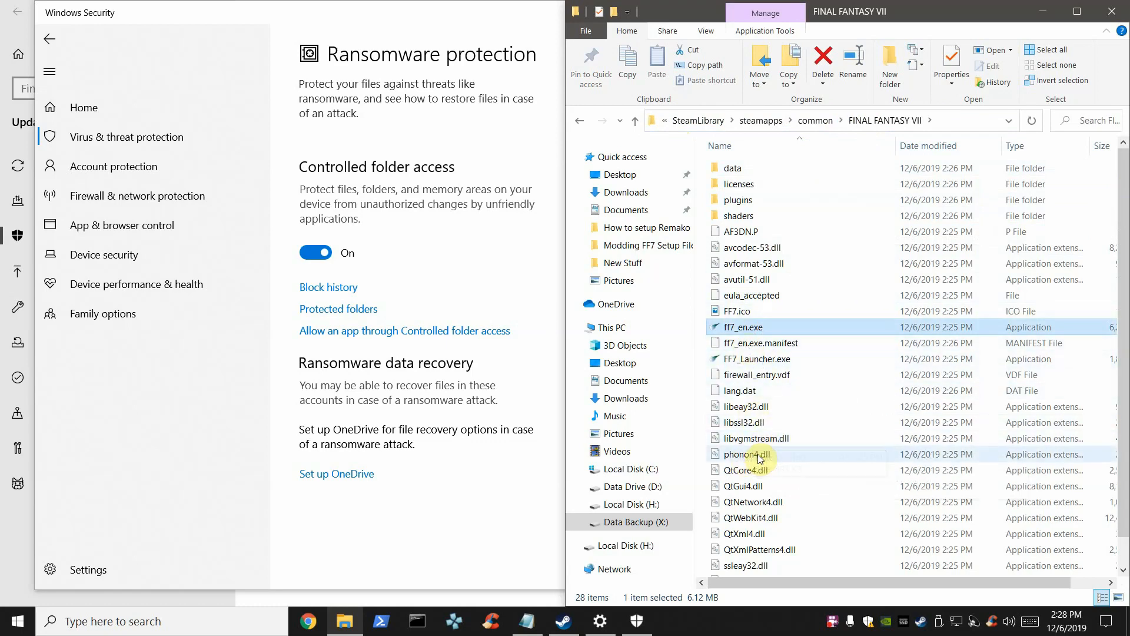
{"action": "scroll", "coordinate": [747, 387], "scroll_direction": "down", "scroll_amount": 1}
{"action": "scroll", "coordinate": [768, 456], "scroll_direction": "up", "scroll_amount": 1}
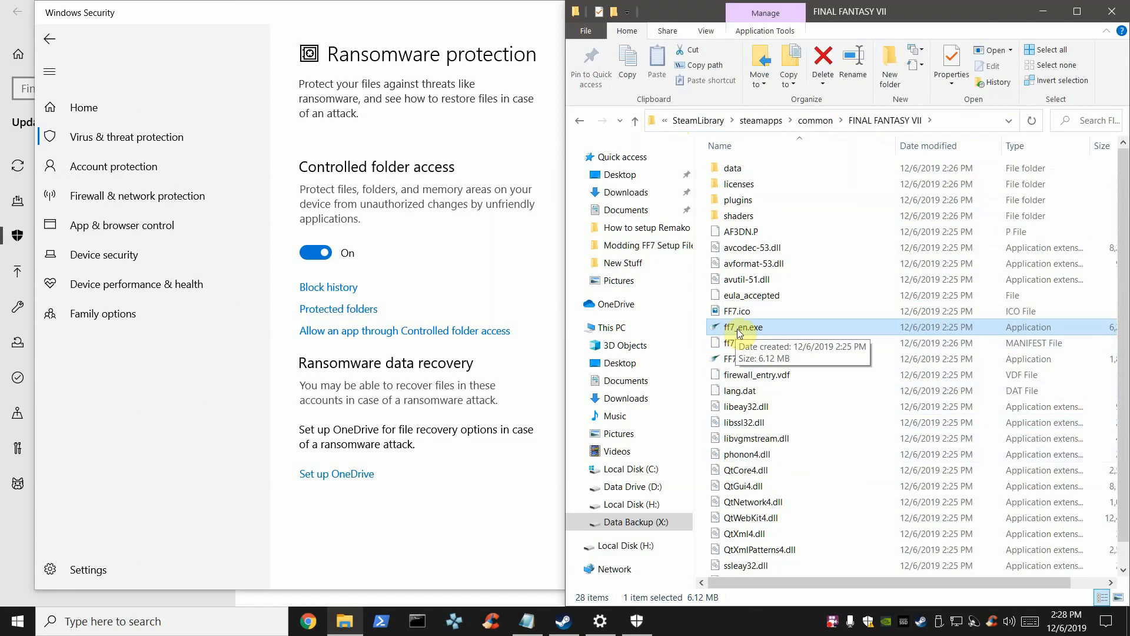
Select FF7_Launcher.exe in the game folder and copy the folder's full path, X:\SteamLibrary\steamapps\common\FINAL FANTASY VII.
{"action": "left_click", "coordinate": [731, 360]}
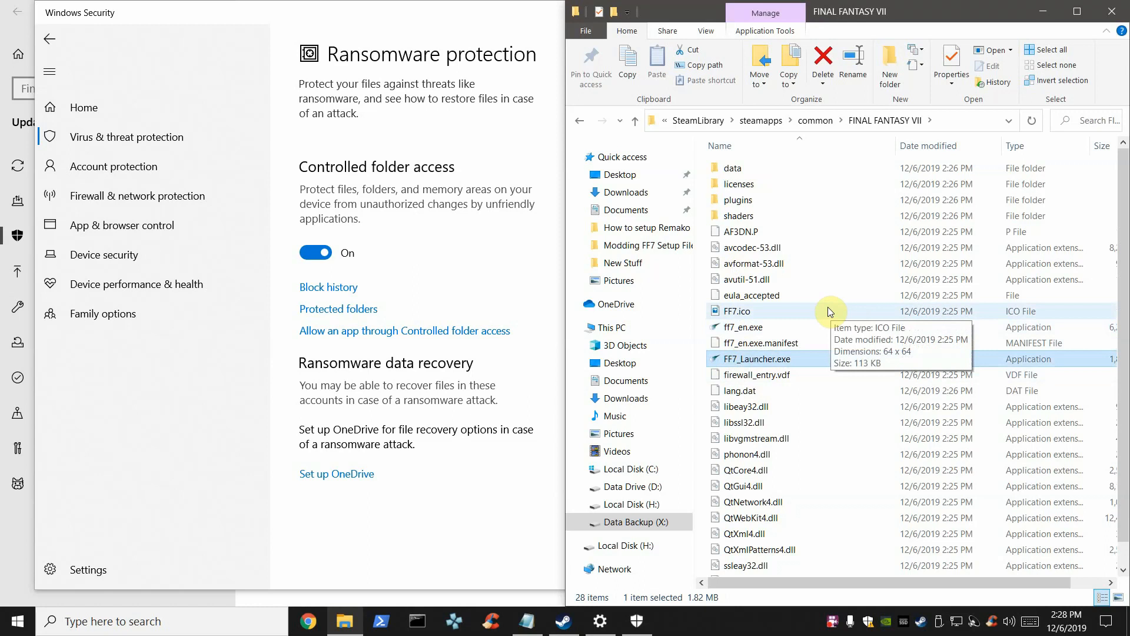
{"action": "left_click", "coordinate": [950, 121]}
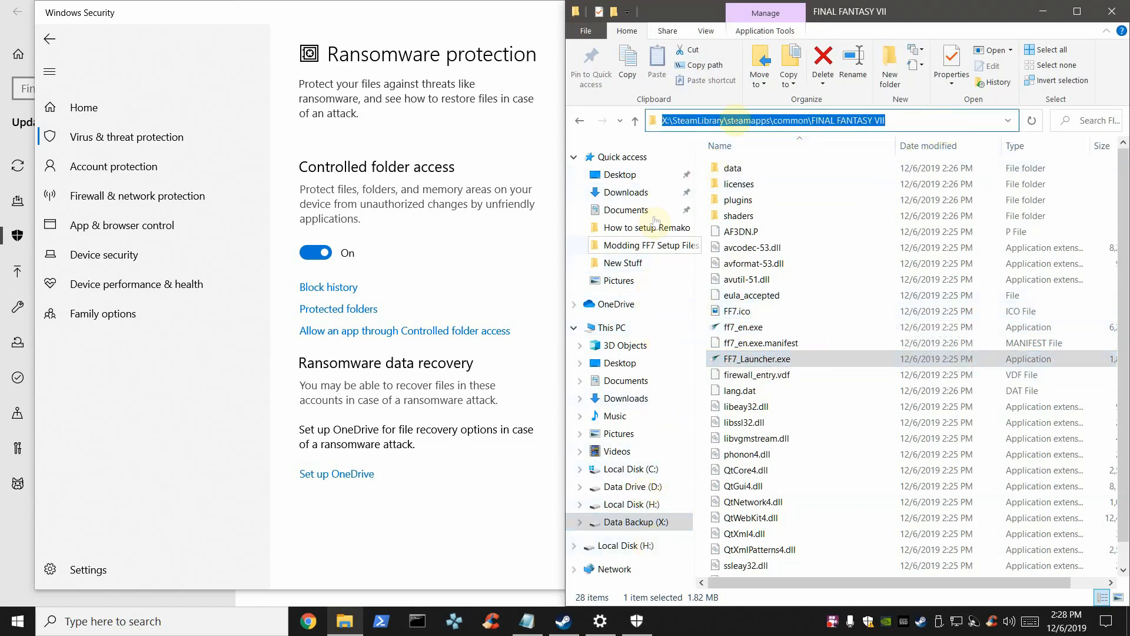
{"action": "right_click", "coordinate": [757, 134]}
{"action": "left_click", "coordinate": [819, 161]}
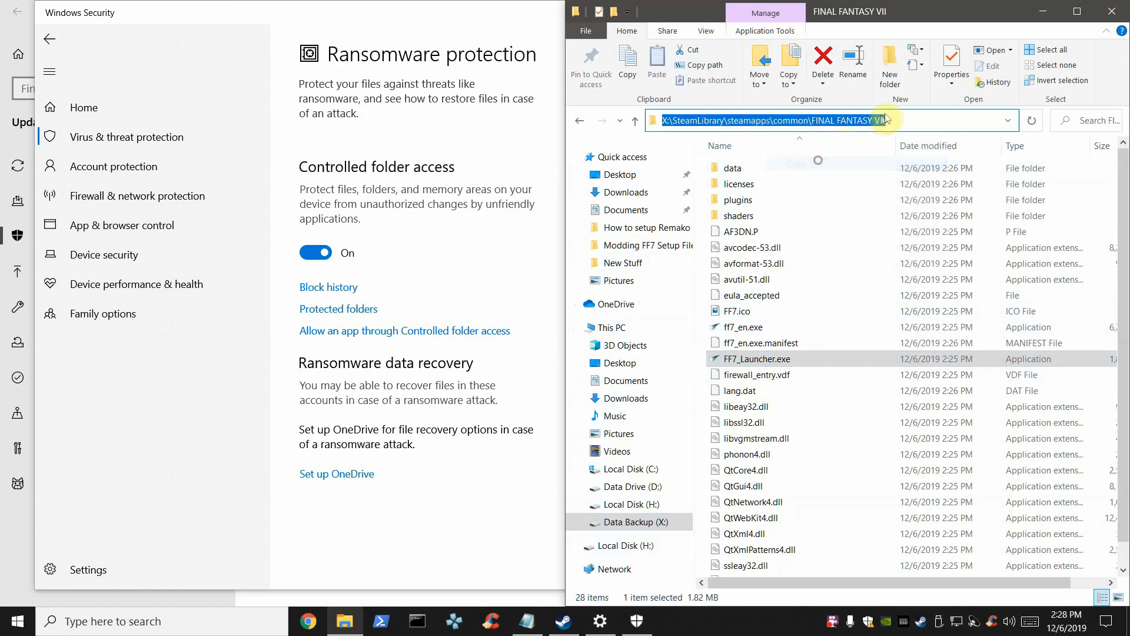
{"action": "left_click", "coordinate": [890, 119]}
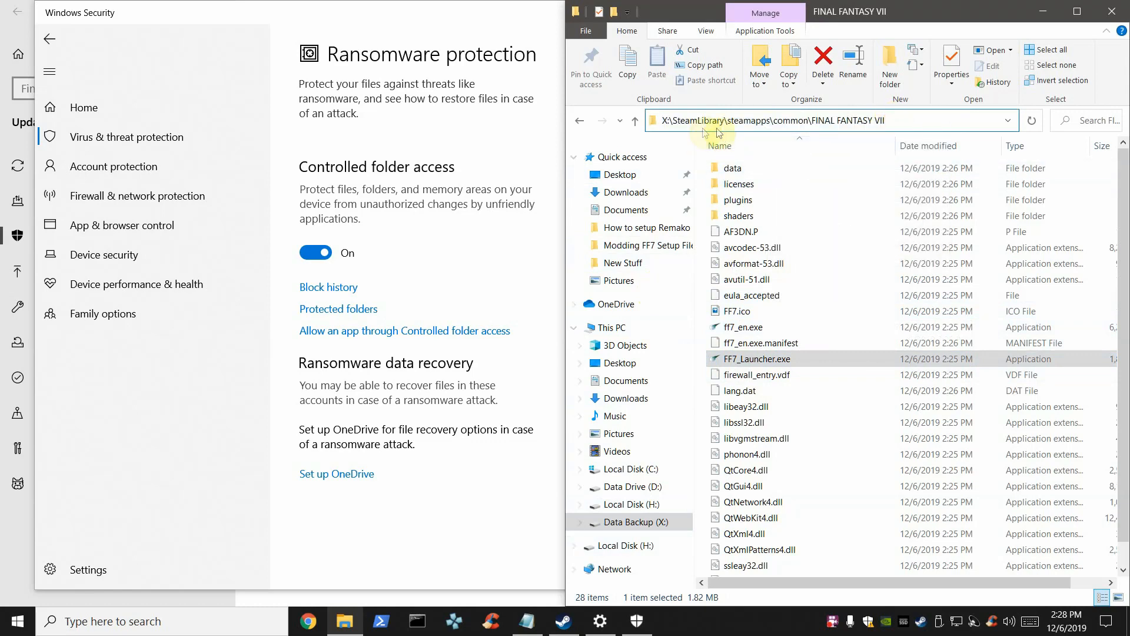
Open the list of apps allowed through Controlled folder access and start adding one by browsing all apps.
{"action": "left_click", "coordinate": [363, 331]}
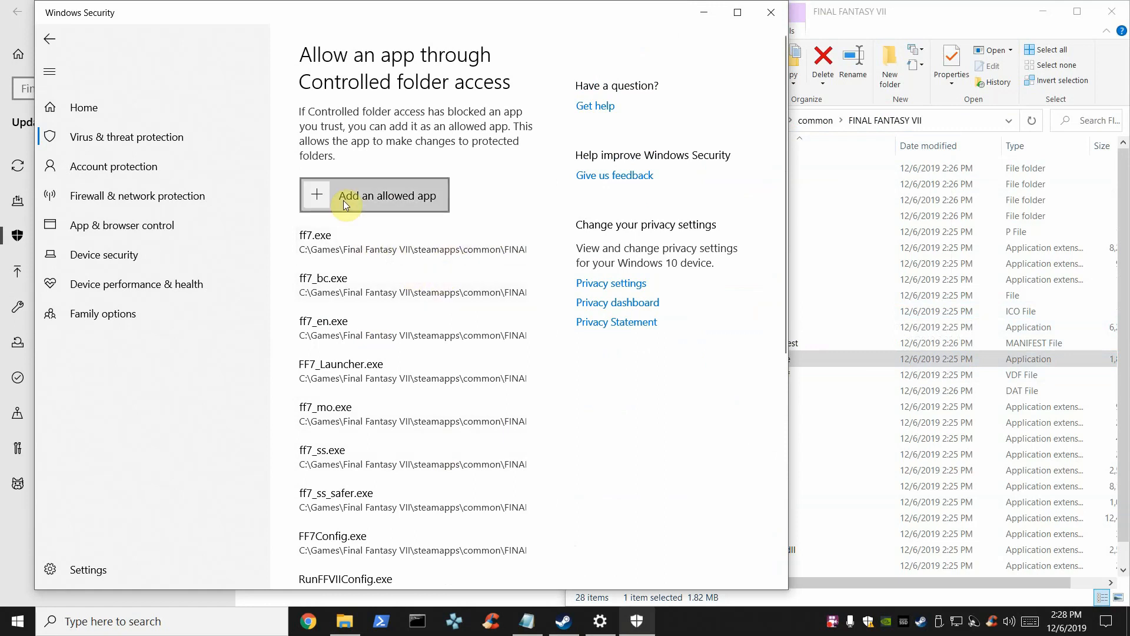
{"action": "left_click", "coordinate": [323, 195]}
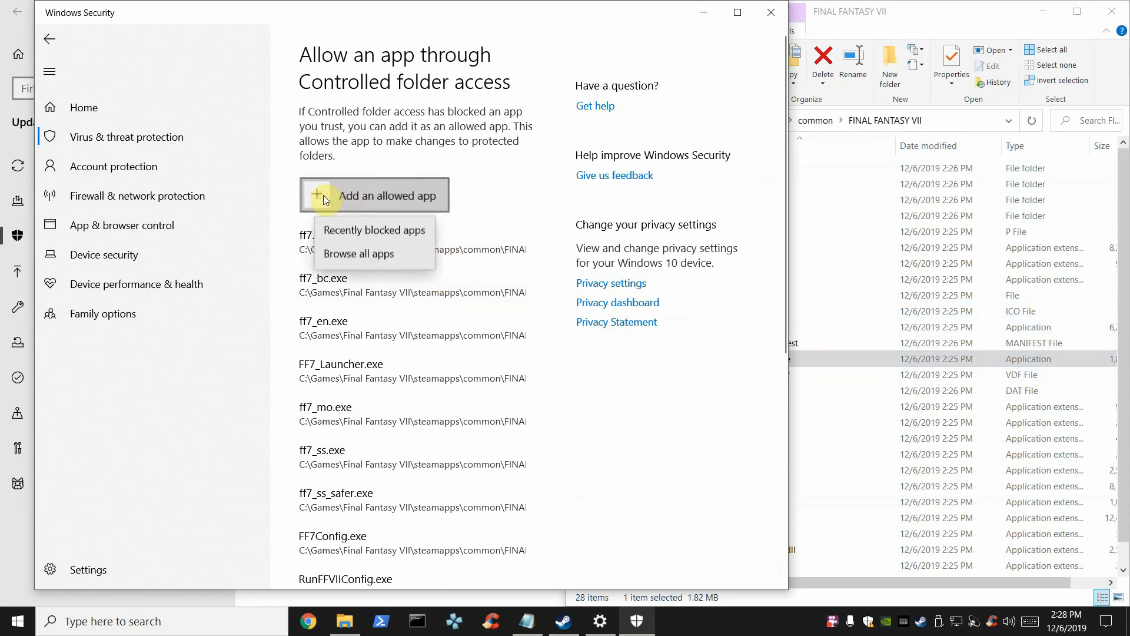
{"action": "left_click", "coordinate": [357, 255]}
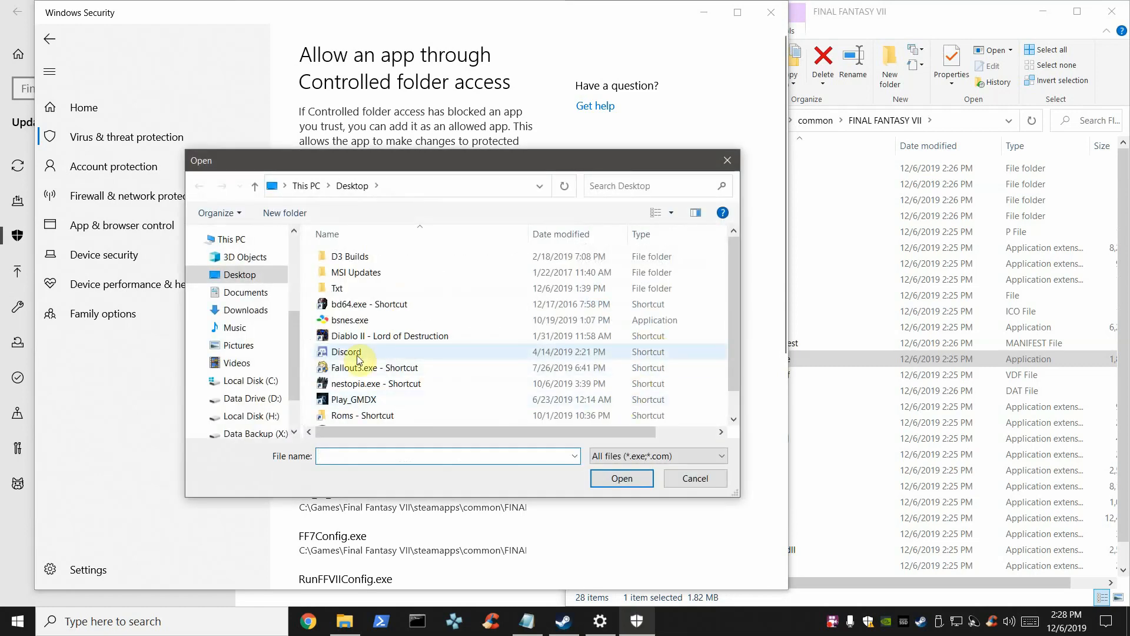
Browse the file selection dialog to X:\SteamLibrary\steamapps\common\FINAL FANTASY VII.
{"action": "scroll", "coordinate": [409, 366], "scroll_direction": "down", "scroll_amount": 1}
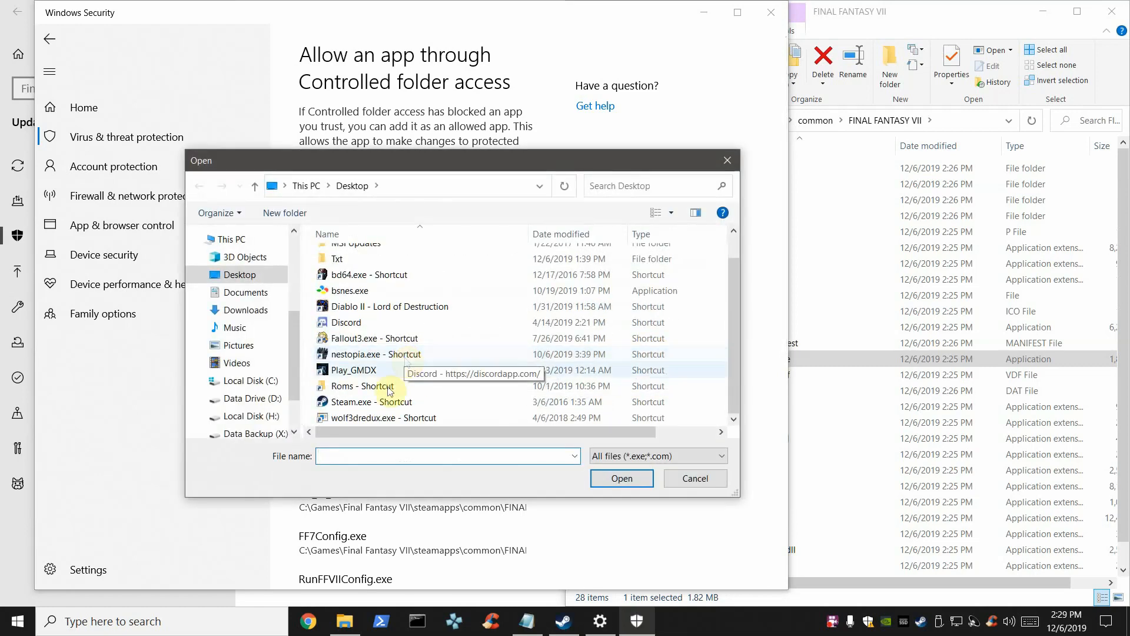
{"action": "scroll", "coordinate": [272, 409], "scroll_direction": "down", "scroll_amount": 2}
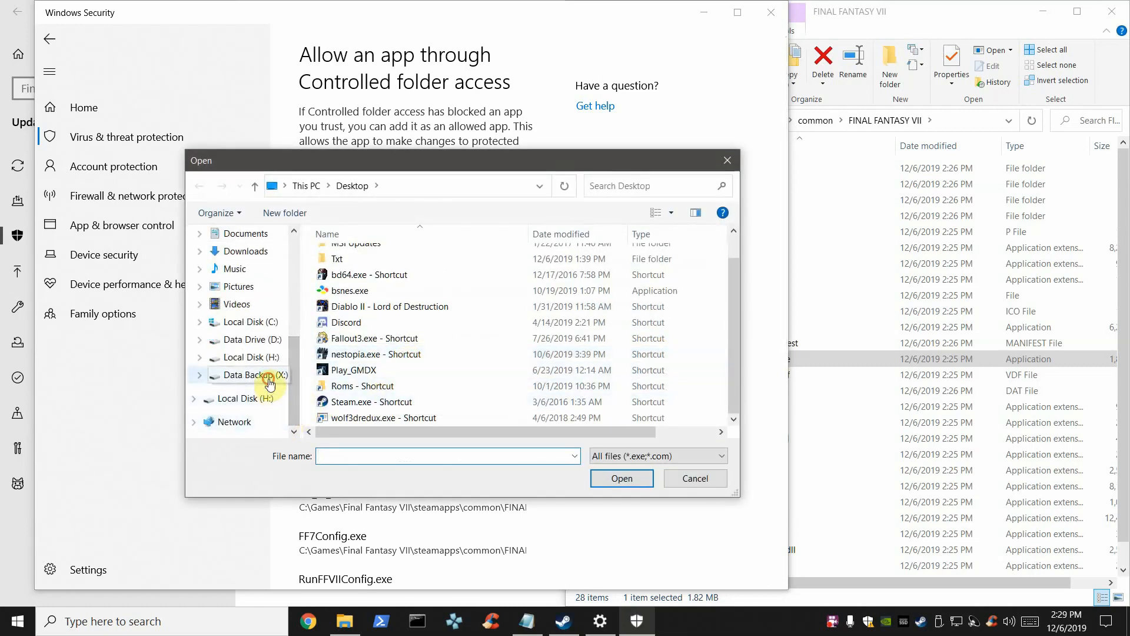
{"action": "left_click", "coordinate": [251, 375]}
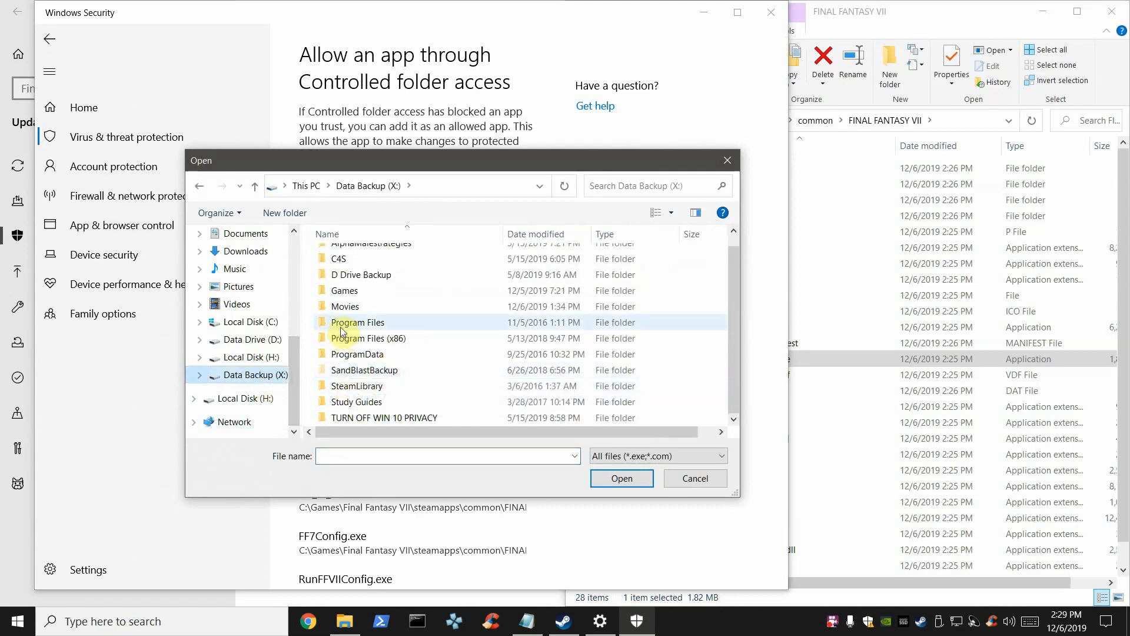
{"action": "double_click", "coordinate": [361, 387]}
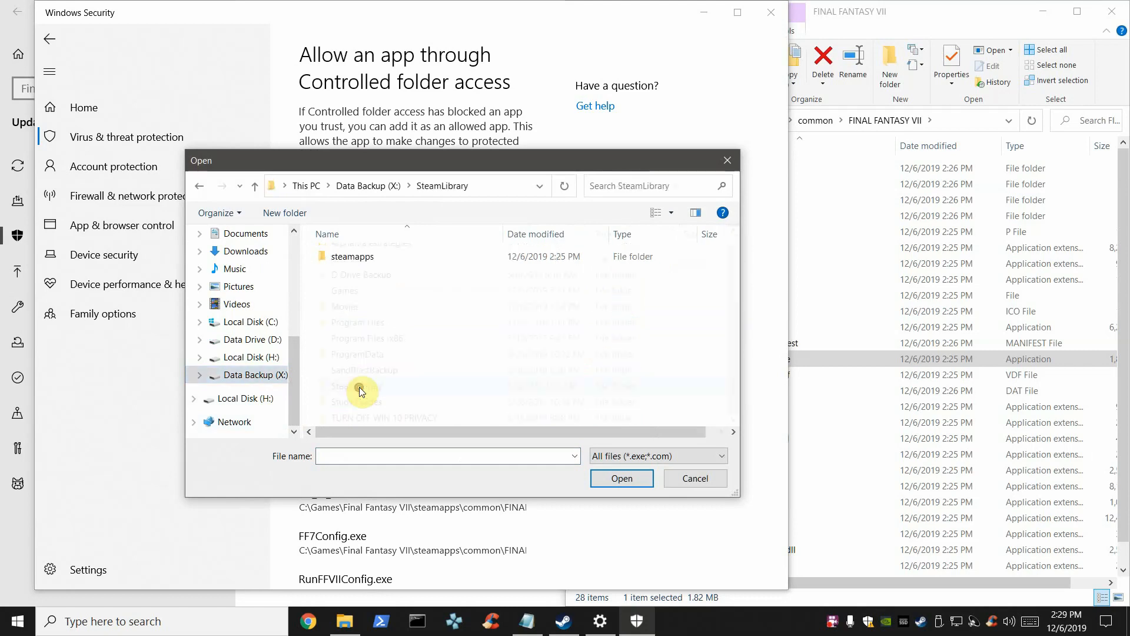
{"action": "double_click", "coordinate": [346, 261]}
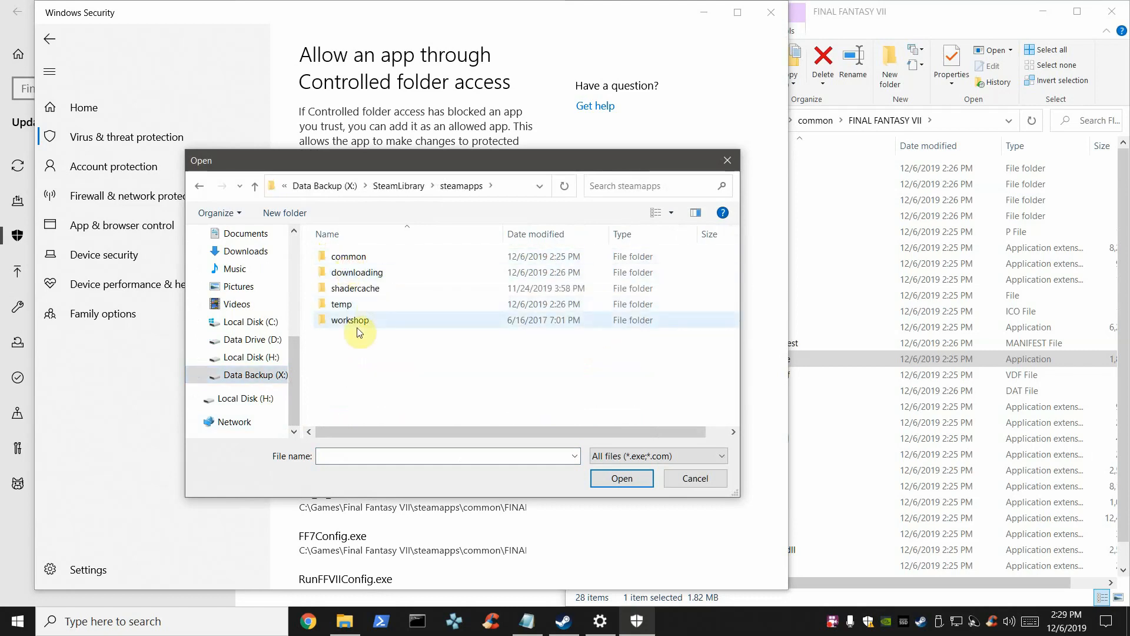
{"action": "left_click", "coordinate": [361, 259]}
{"action": "double_click", "coordinate": [361, 259]}
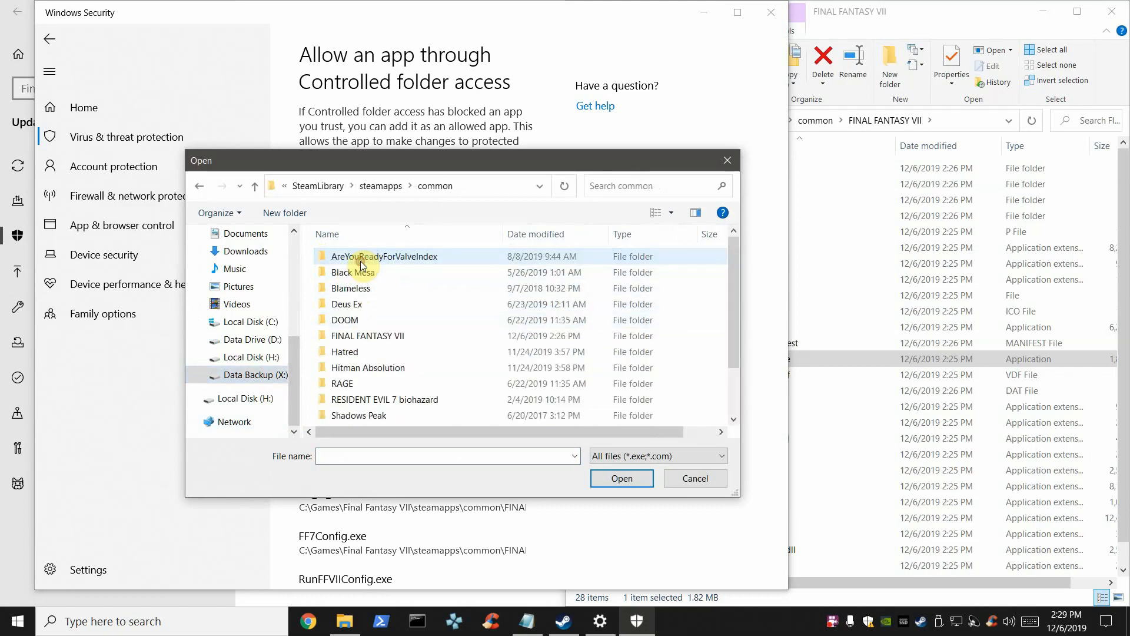
{"action": "double_click", "coordinate": [346, 337]}
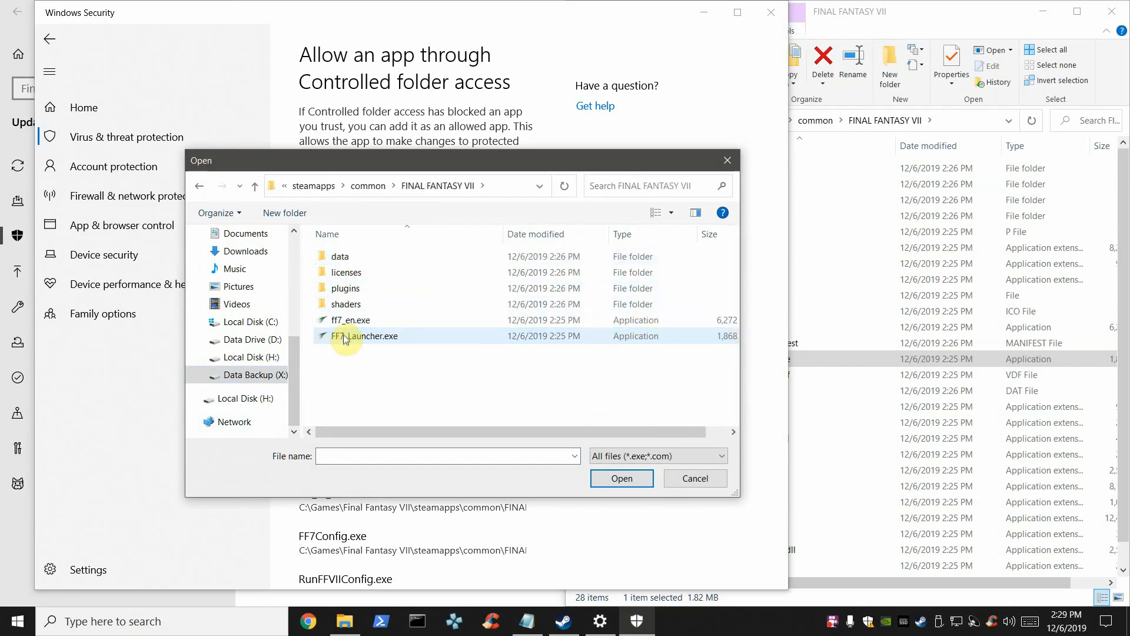
{"action": "key", "text": "alt+Left"}
{"action": "scroll", "coordinate": [372, 375], "scroll_direction": "down", "scroll_amount": 2}
{"action": "scroll", "coordinate": [351, 424], "scroll_direction": "up", "scroll_amount": 1}
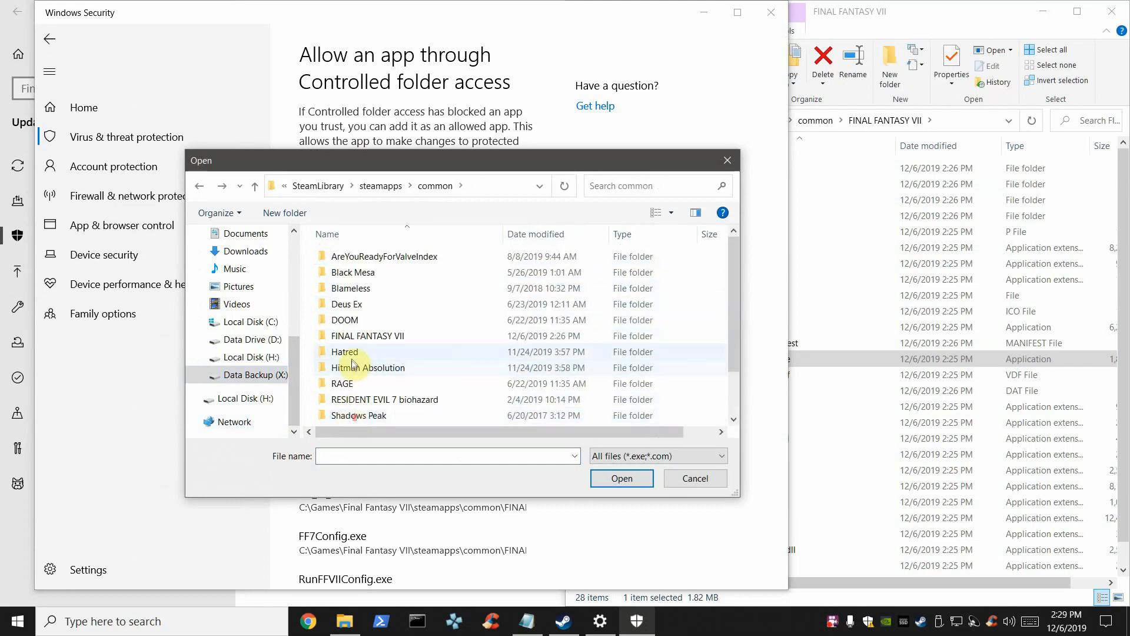
{"action": "scroll", "coordinate": [373, 338], "scroll_direction": "down", "scroll_amount": 1}
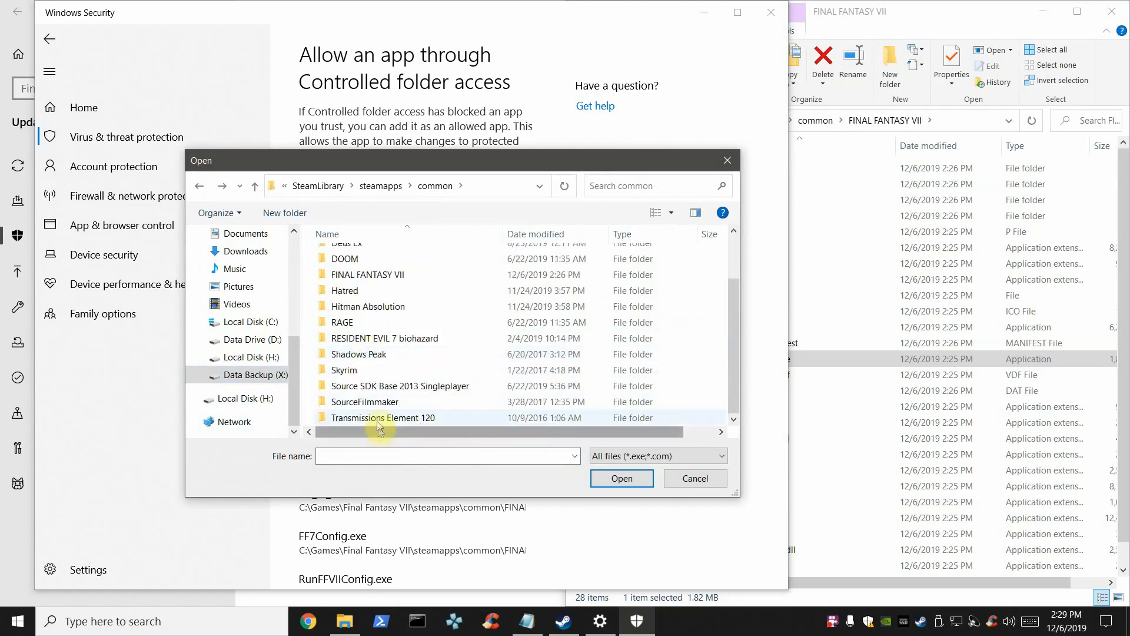
{"action": "scroll", "coordinate": [373, 412], "scroll_direction": "up", "scroll_amount": 1}
{"action": "double_click", "coordinate": [363, 336]}
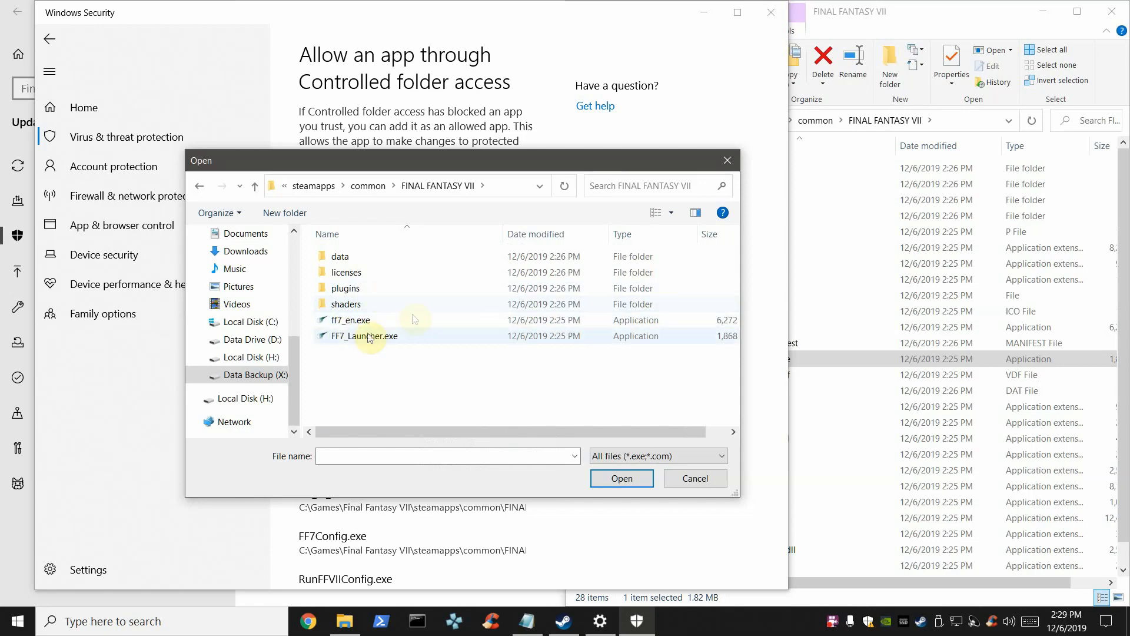
Allow ff7_en.exe and FF7_Launcher.exe from the game folder, check the end of the allowed list, and close Windows Security.
{"action": "left_click", "coordinate": [351, 319]}
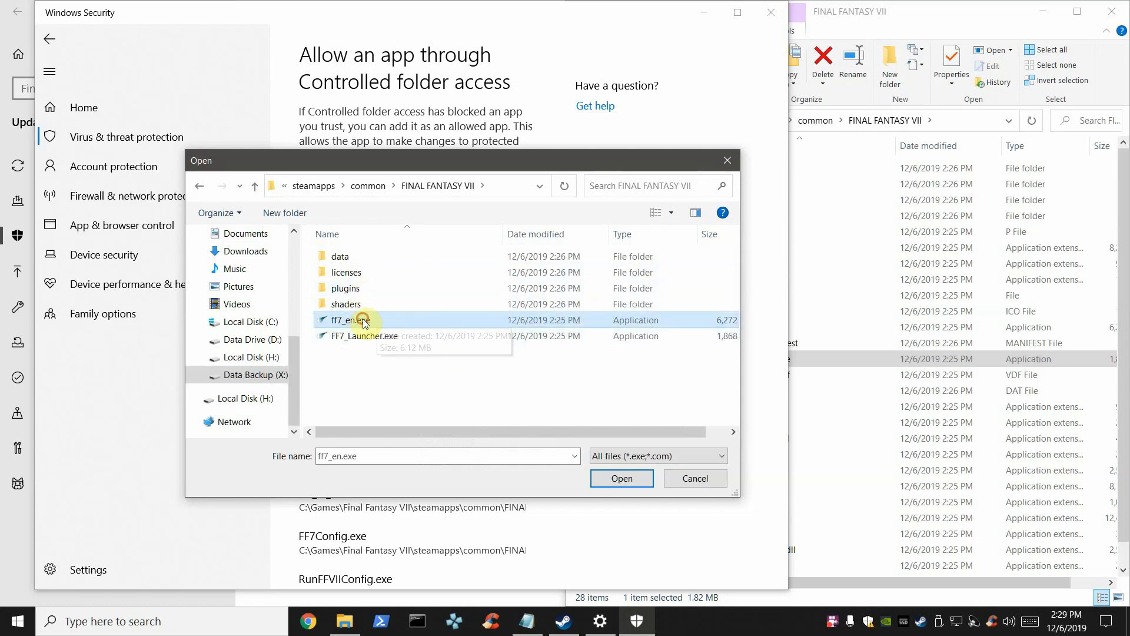
{"action": "left_click", "coordinate": [618, 478]}
{"action": "left_click", "coordinate": [317, 206]}
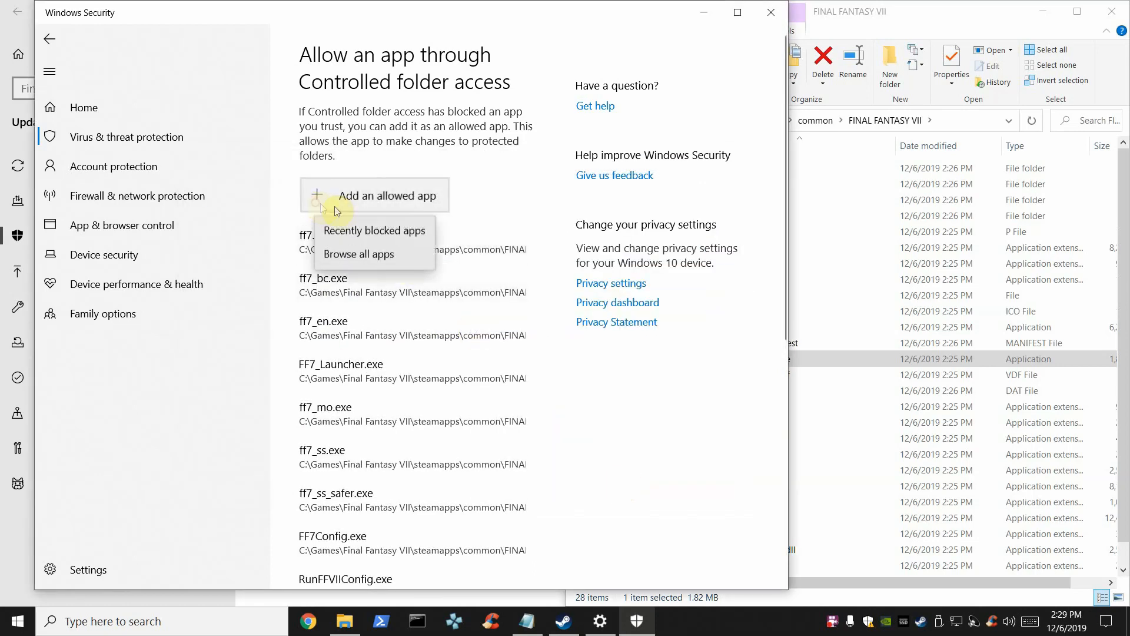
{"action": "left_click", "coordinate": [336, 250]}
{"action": "left_click", "coordinate": [377, 335]}
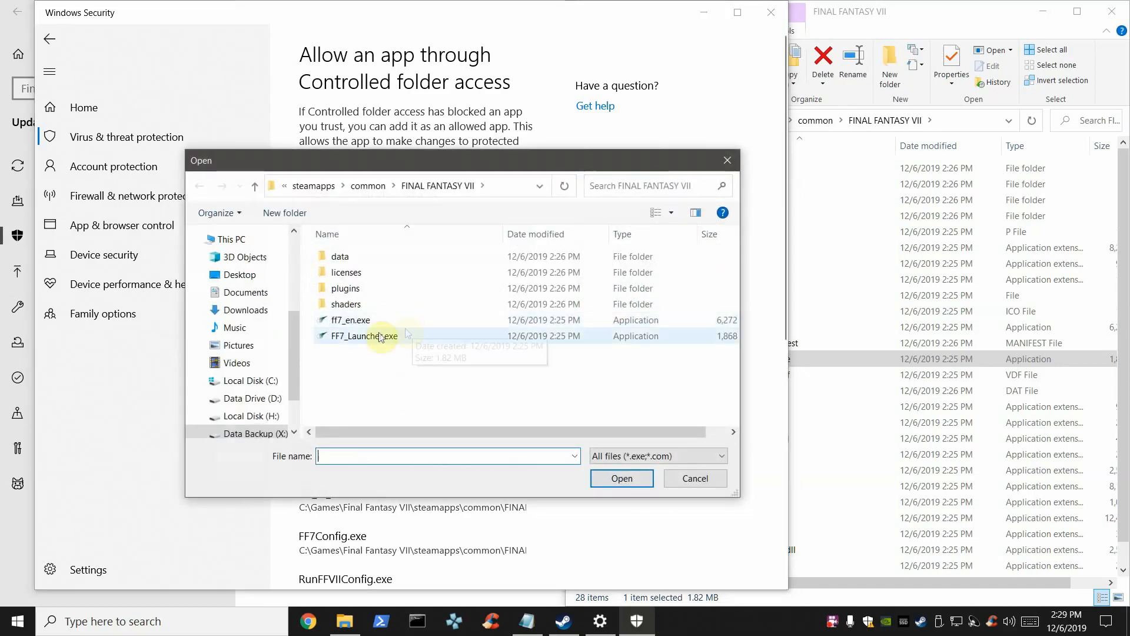
{"action": "left_click", "coordinate": [623, 480]}
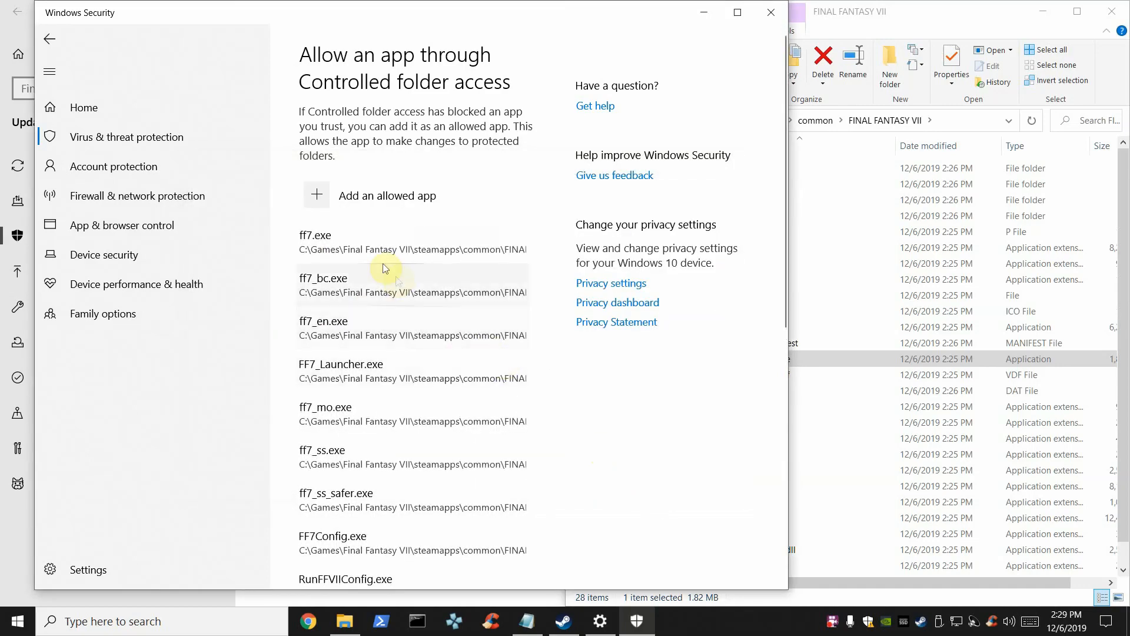
{"action": "scroll", "coordinate": [404, 511], "scroll_direction": "down", "scroll_amount": 10}
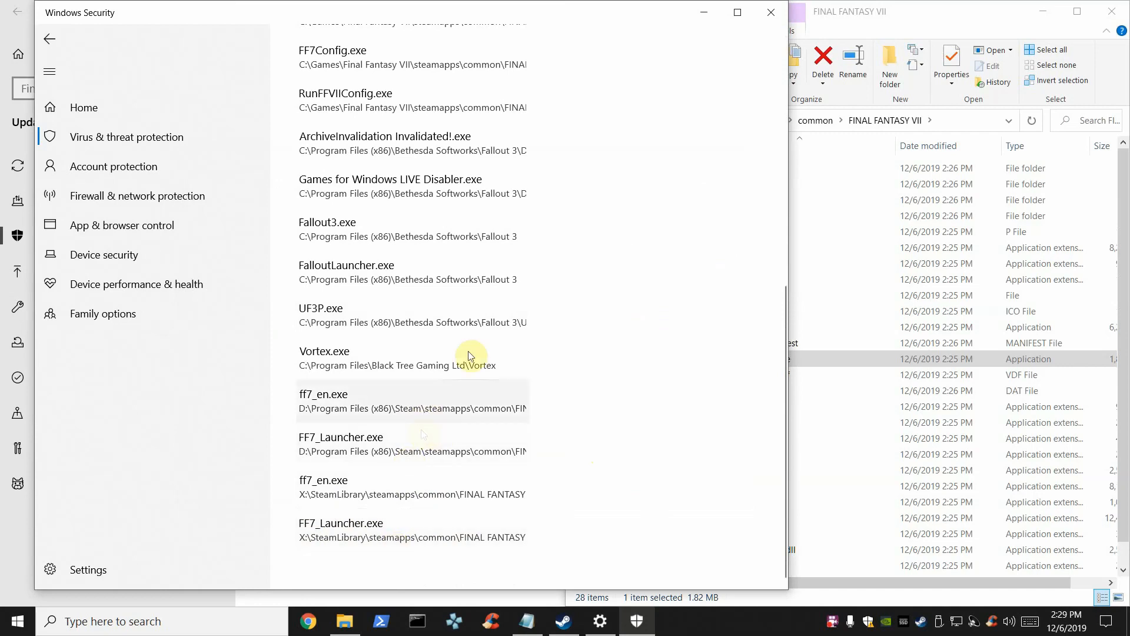
{"action": "left_click", "coordinate": [771, 12]}
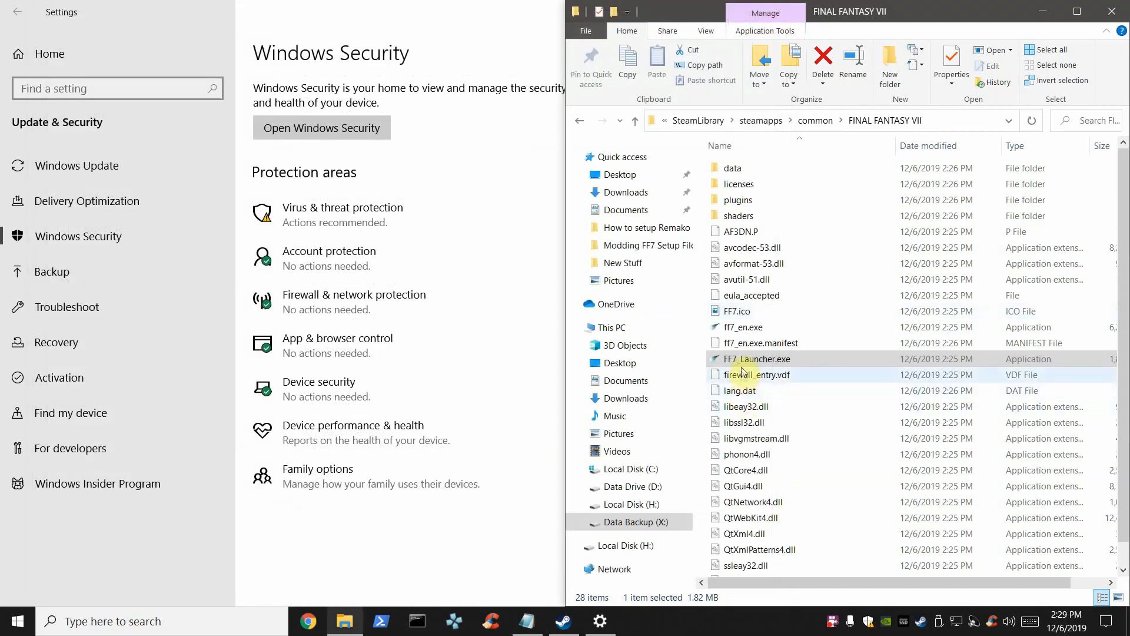
Reopen the setup notes and read the end of step #4 about allowing 7th heaven.exe, plus step #5 on its compatibility settings.
{"action": "left_click", "coordinate": [1046, 11]}
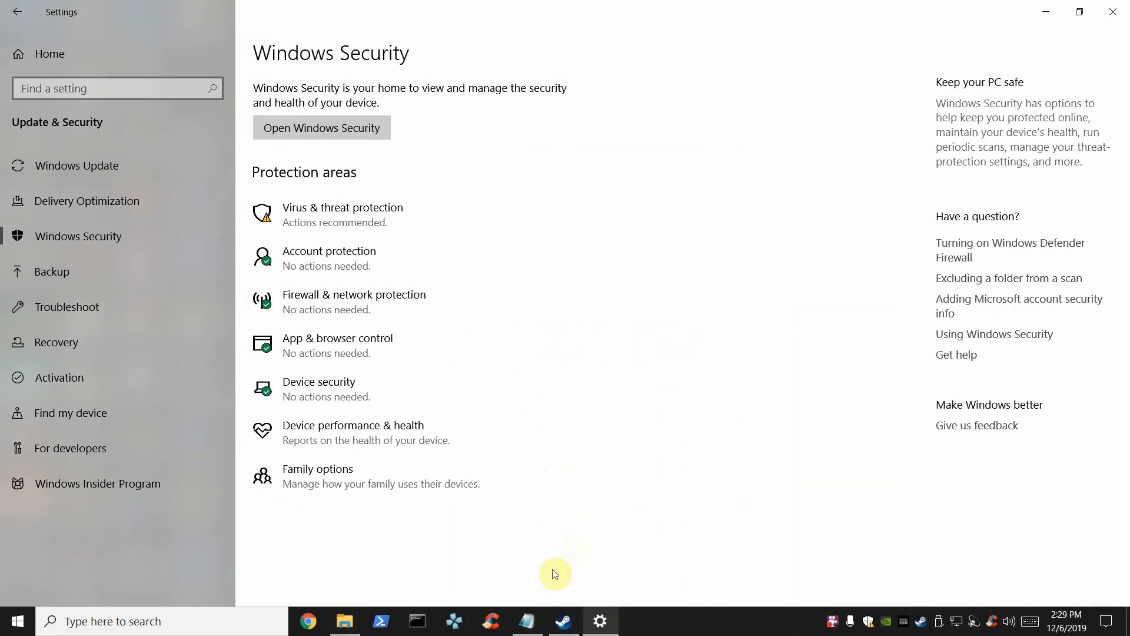
{"action": "left_click", "coordinate": [528, 621]}
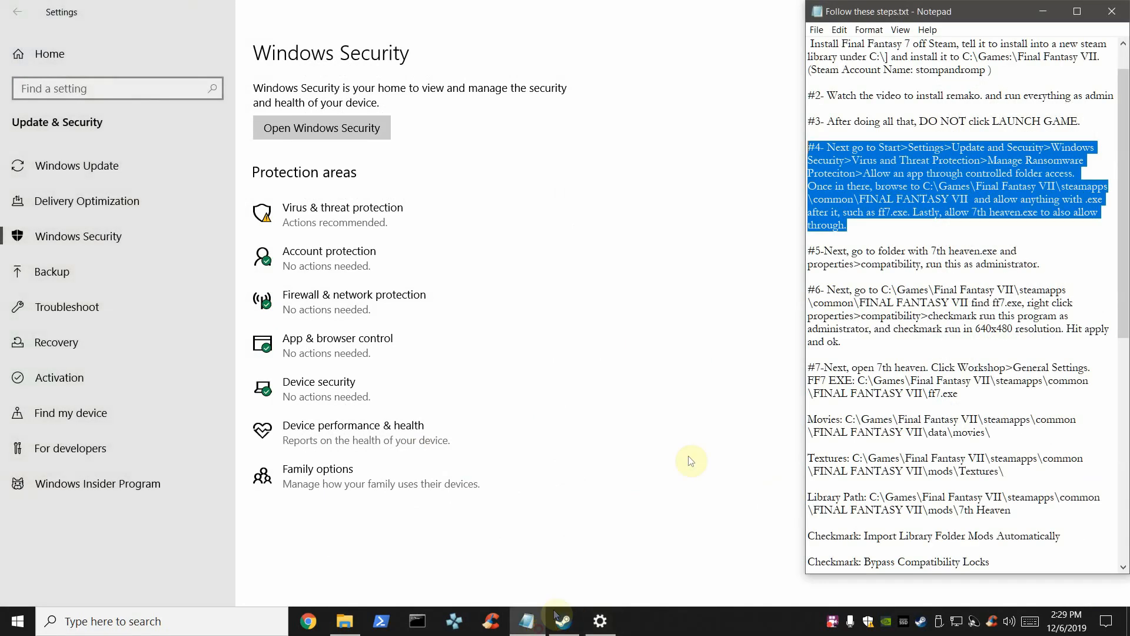
{"action": "left_click", "coordinate": [880, 216]}
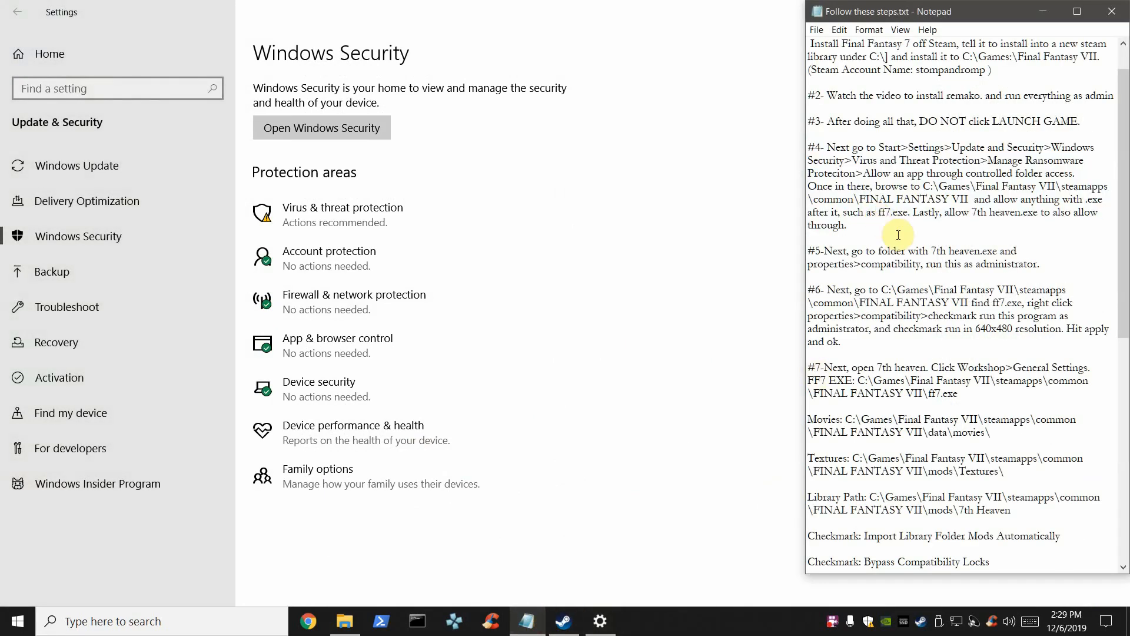
{"action": "left_click_drag", "start_coordinate": [934, 212], "coordinate": [1018, 211]}
{"action": "left_click", "coordinate": [1018, 211]}
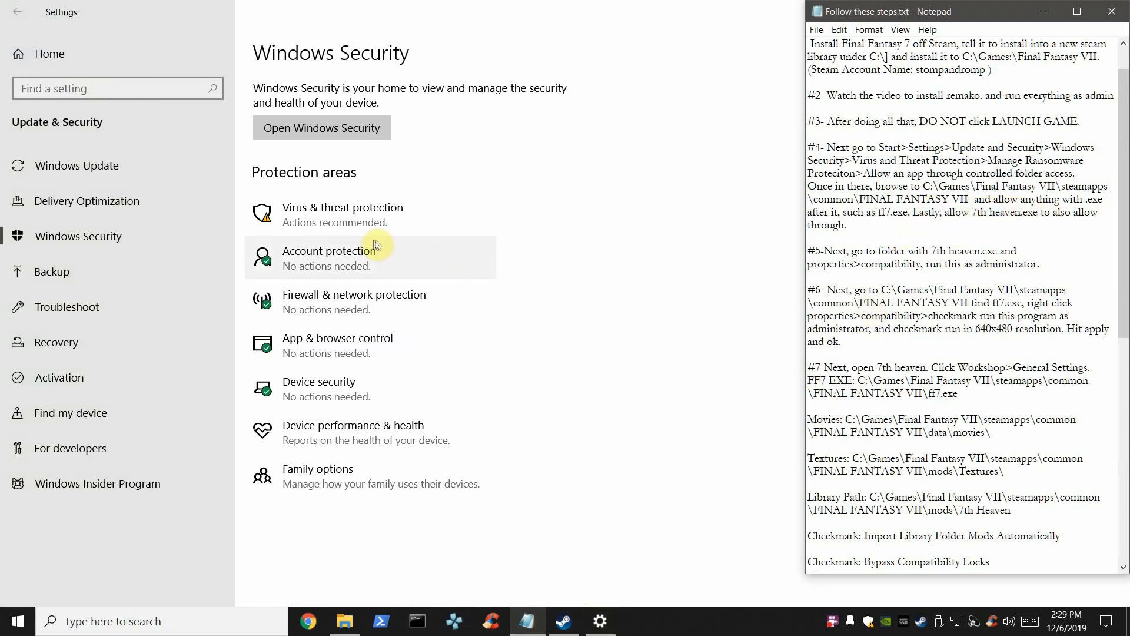
{"action": "left_click_drag", "start_coordinate": [935, 212], "coordinate": [1046, 213]}
{"action": "left_click", "coordinate": [1046, 213]}
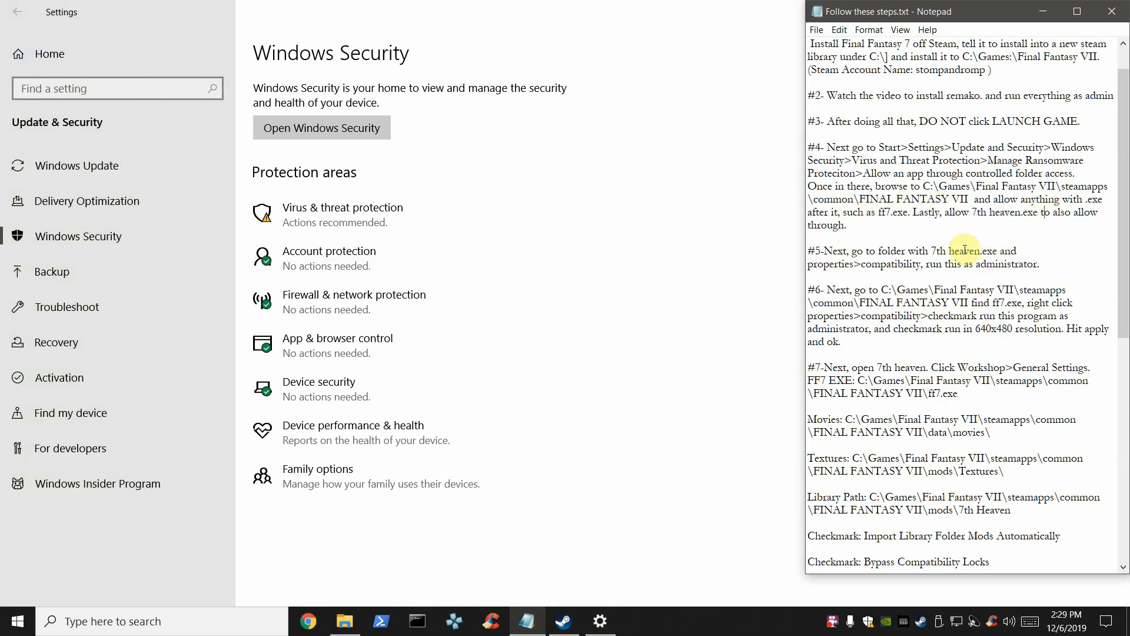
{"action": "left_click_drag", "start_coordinate": [914, 210], "coordinate": [1029, 223]}
{"action": "left_click", "coordinate": [1030, 224]}
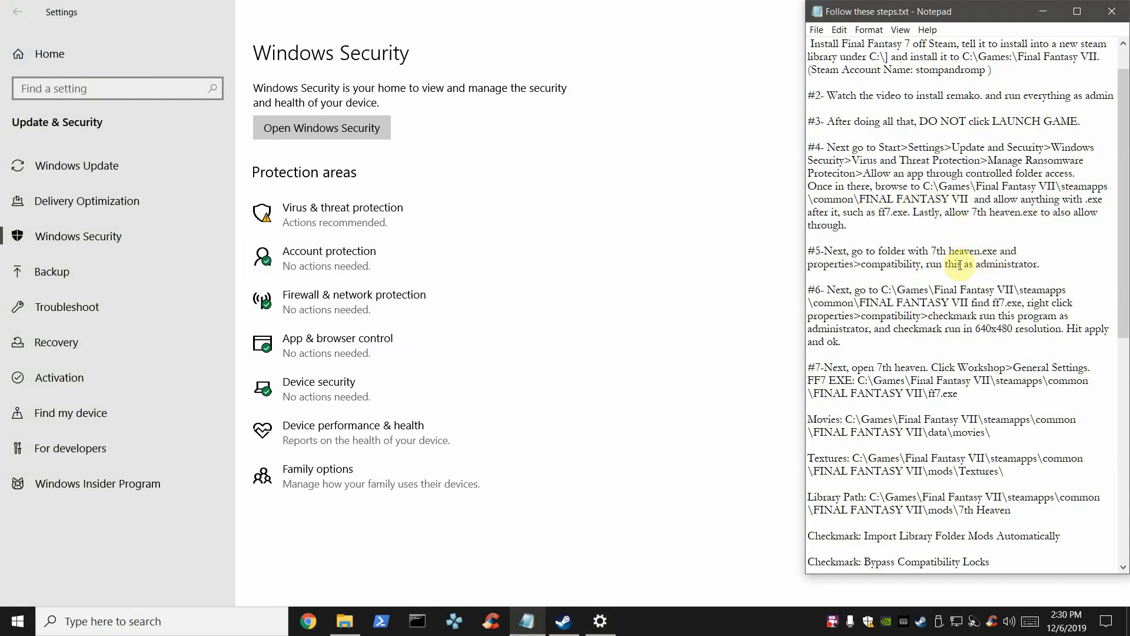
{"action": "scroll", "coordinate": [957, 262], "scroll_direction": "down", "scroll_amount": 1}
{"action": "left_click", "coordinate": [999, 212]}
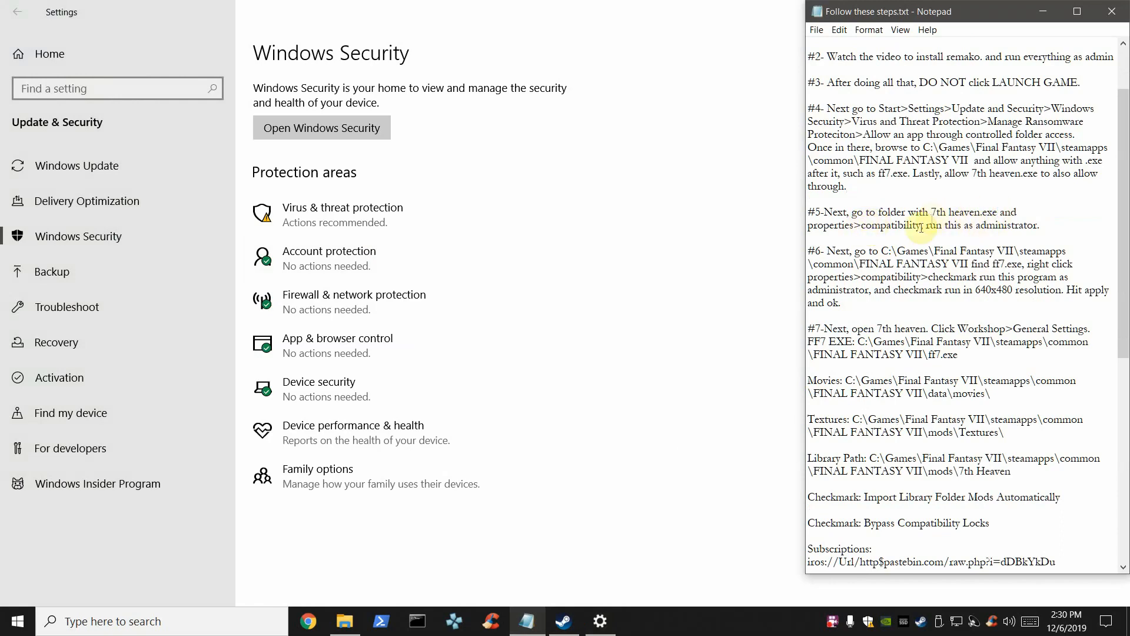
Browse in File Explorer to X:\Games\Final Fantasy 7\Modding FF7 Setup Files.
{"action": "left_click", "coordinate": [347, 621]}
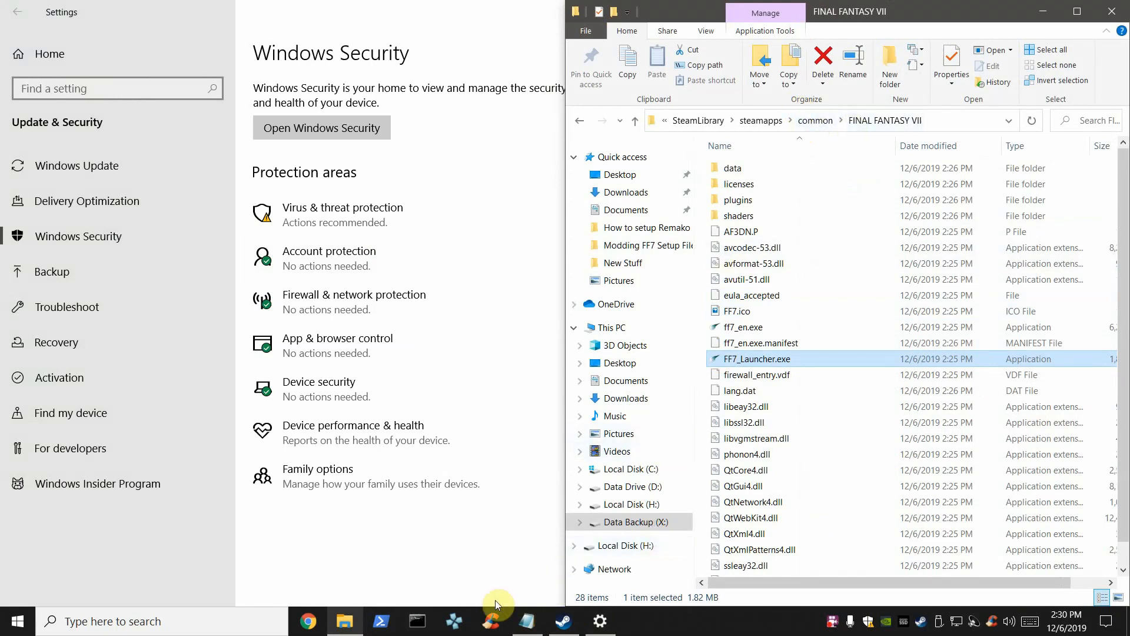
{"action": "left_click", "coordinate": [640, 523]}
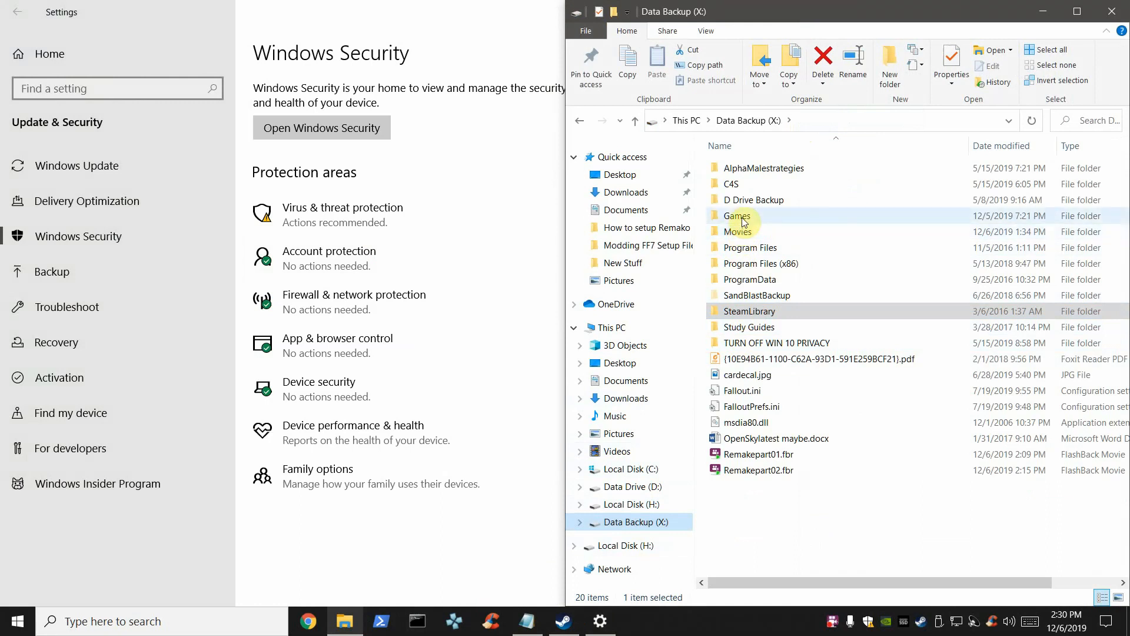
{"action": "left_click", "coordinate": [746, 312]}
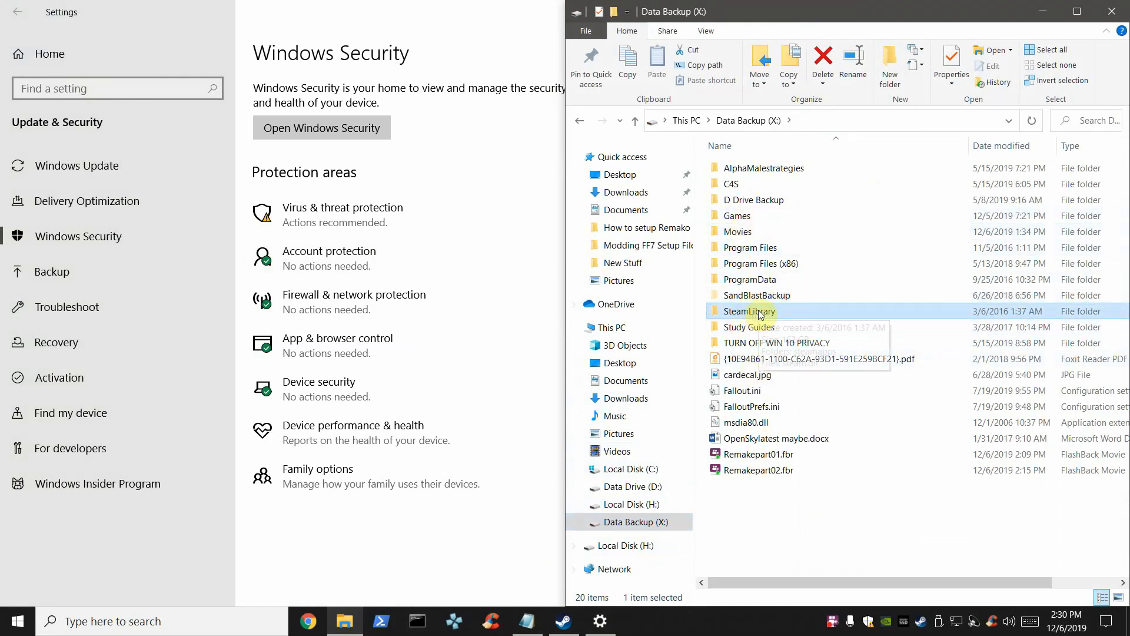
{"action": "left_click", "coordinate": [737, 218]}
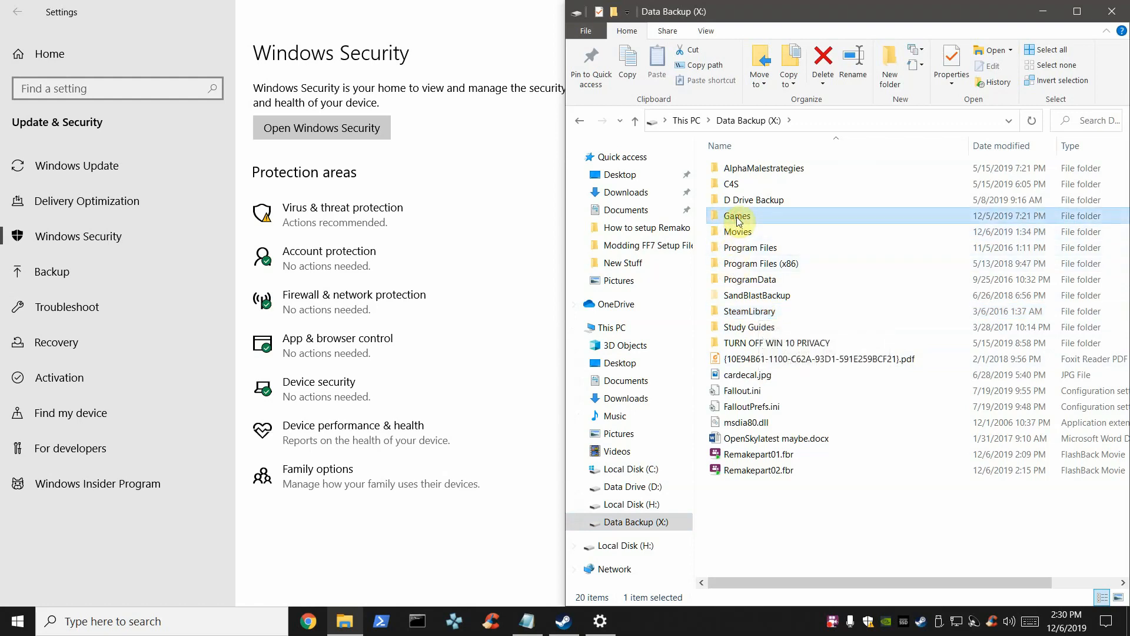
{"action": "double_click", "coordinate": [737, 218]}
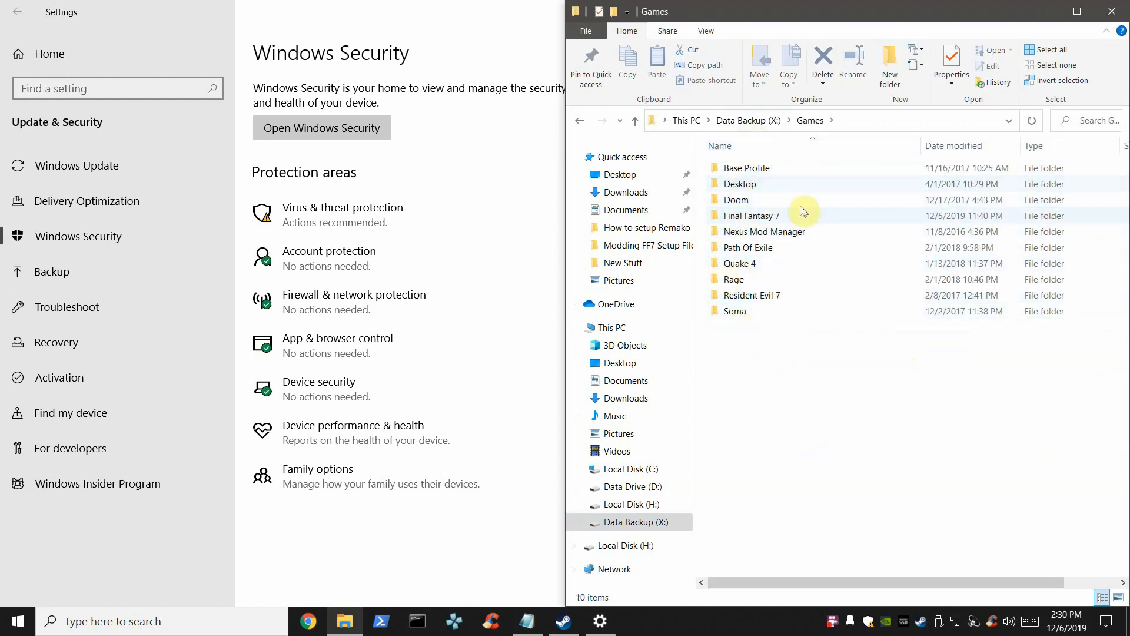
{"action": "left_click", "coordinate": [755, 219]}
{"action": "double_click", "coordinate": [754, 219]}
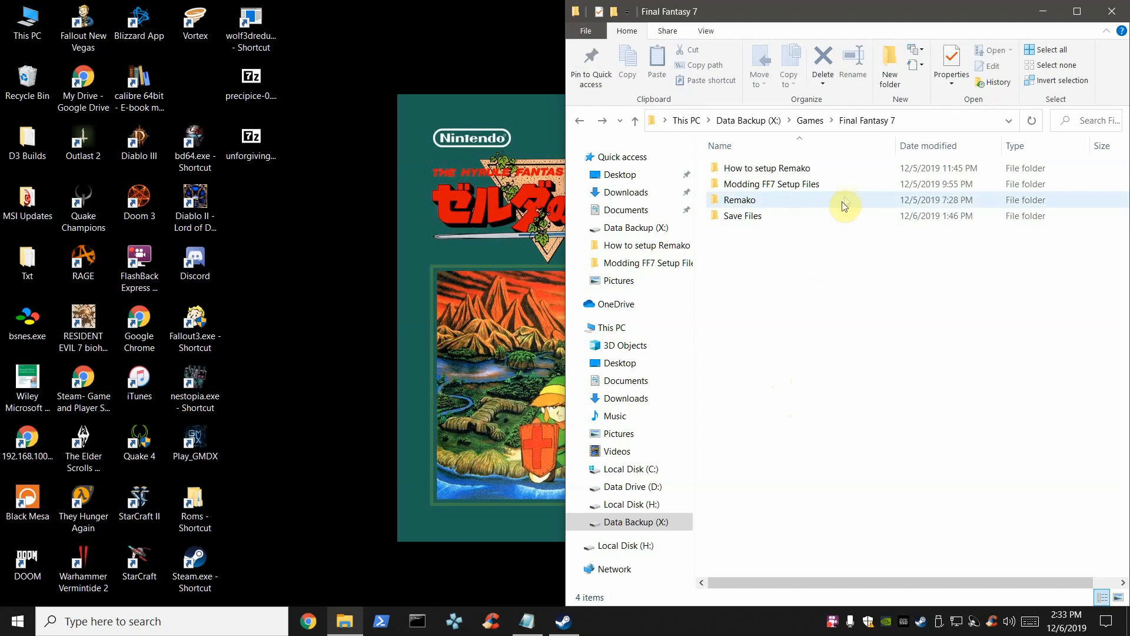
{"action": "double_click", "coordinate": [746, 184]}
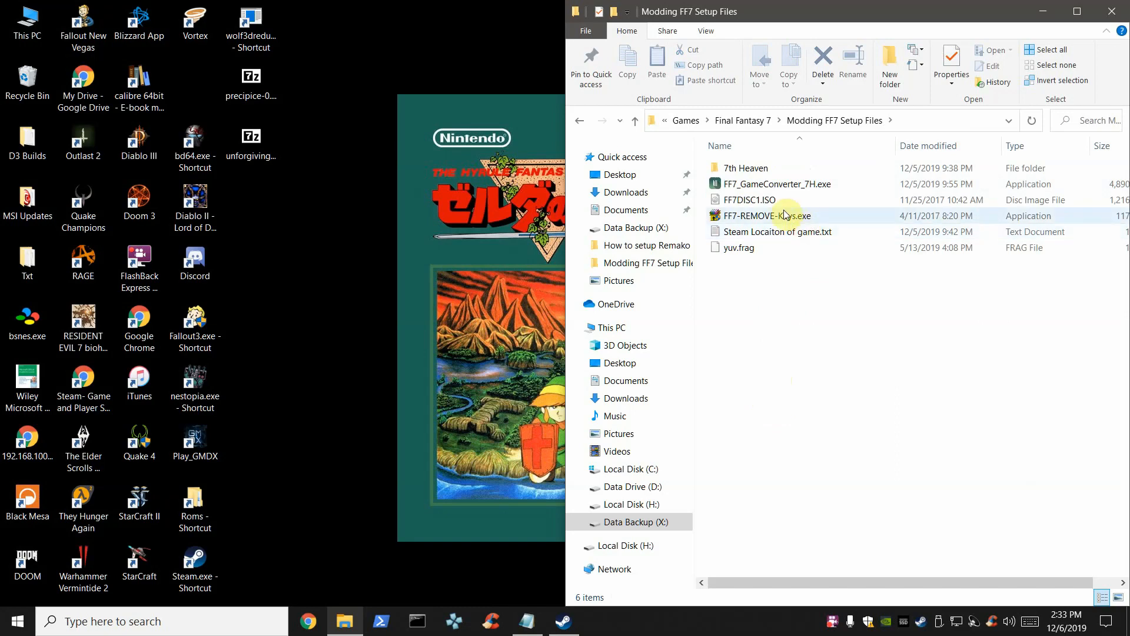
Mount the FF7DISC1.ISO disc image and return to the Modding FF7 Setup Files folder.
{"action": "left_click", "coordinate": [755, 186]}
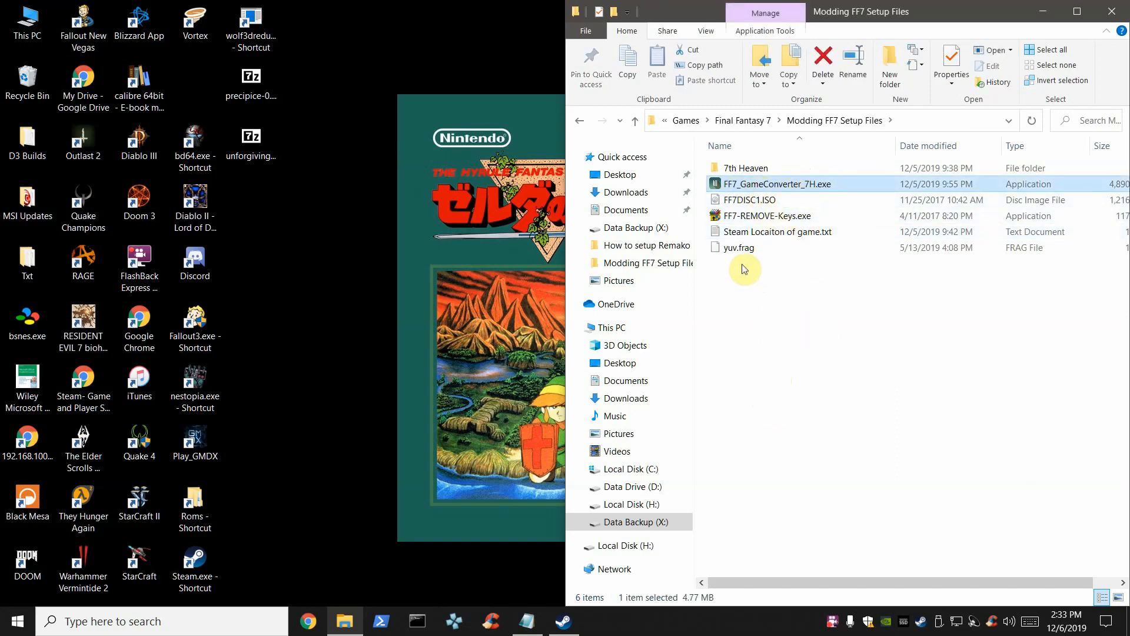
{"action": "left_click", "coordinate": [752, 202]}
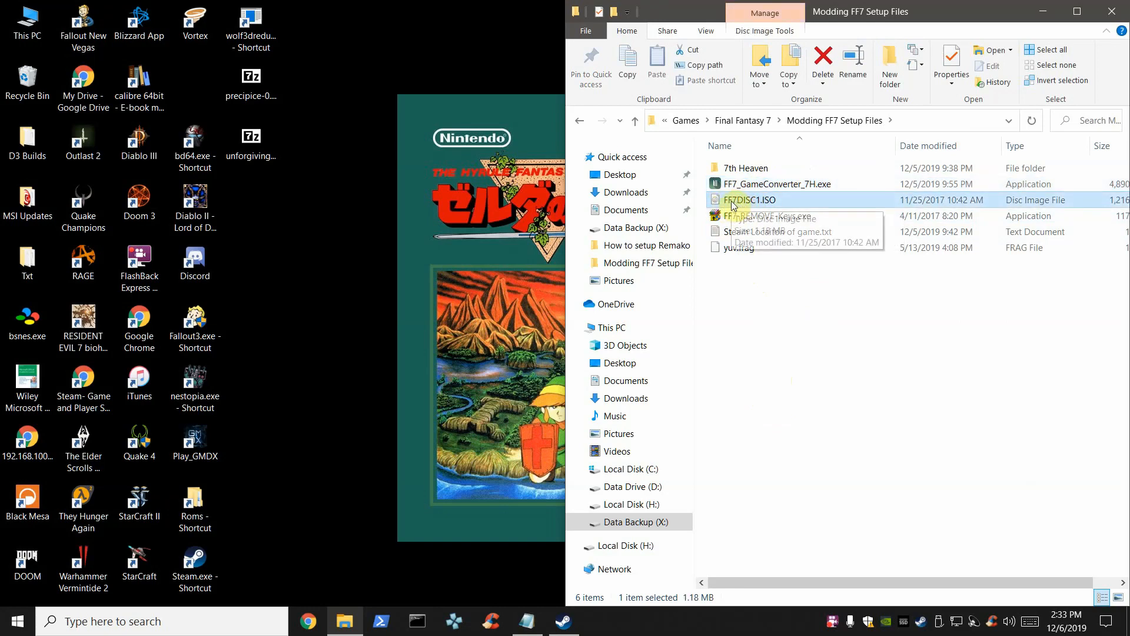
{"action": "right_click", "coordinate": [750, 203]}
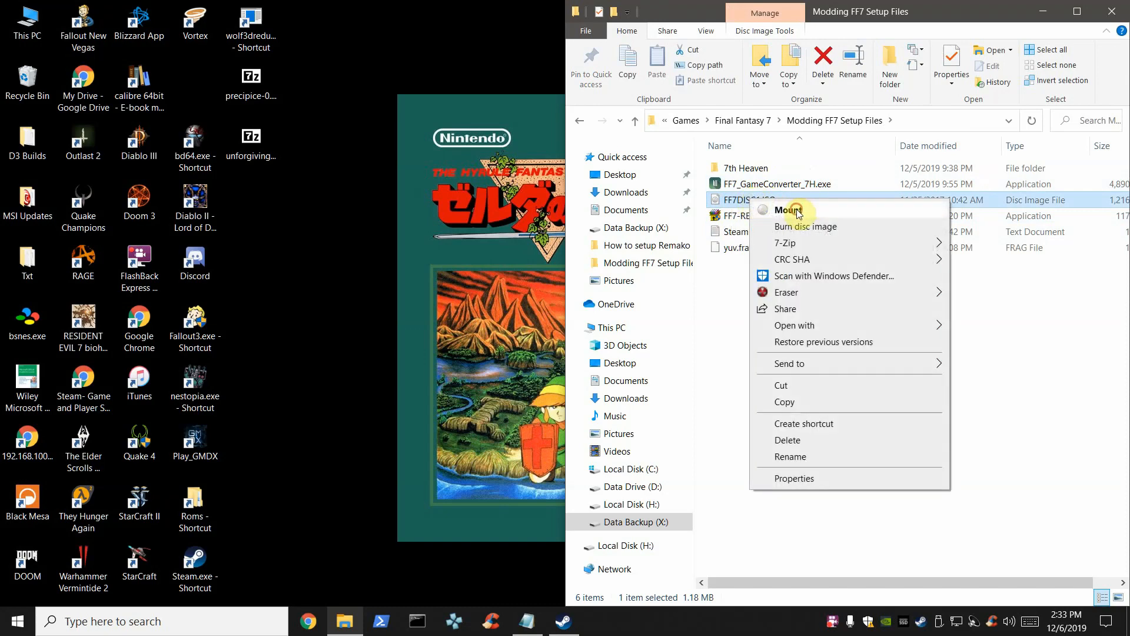
{"action": "left_click", "coordinate": [789, 210]}
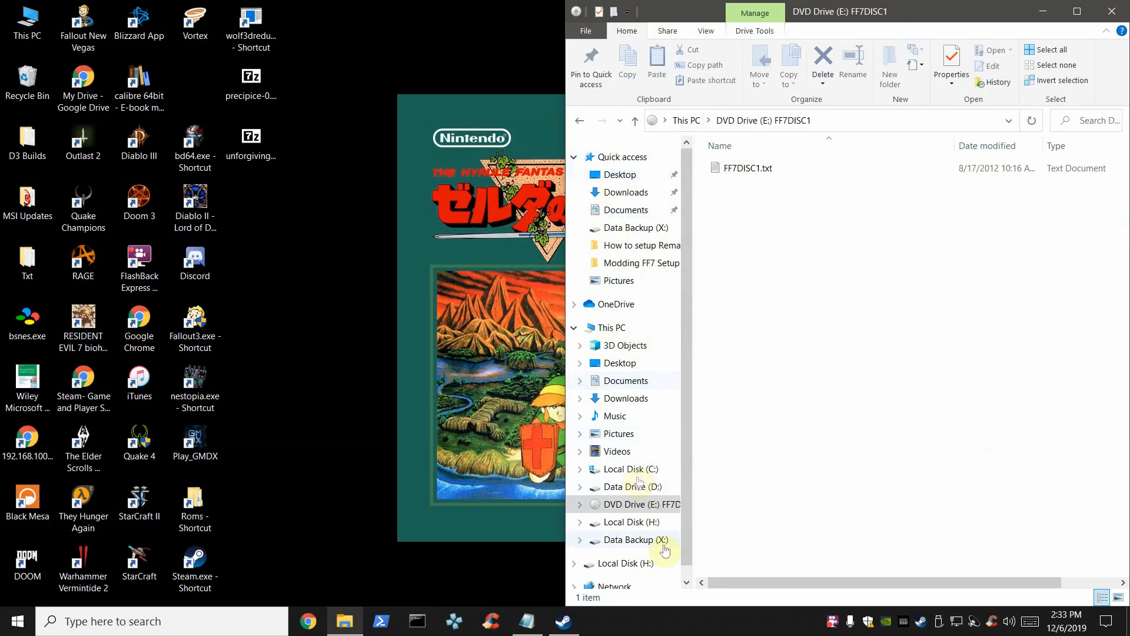
{"action": "left_click", "coordinate": [590, 121]}
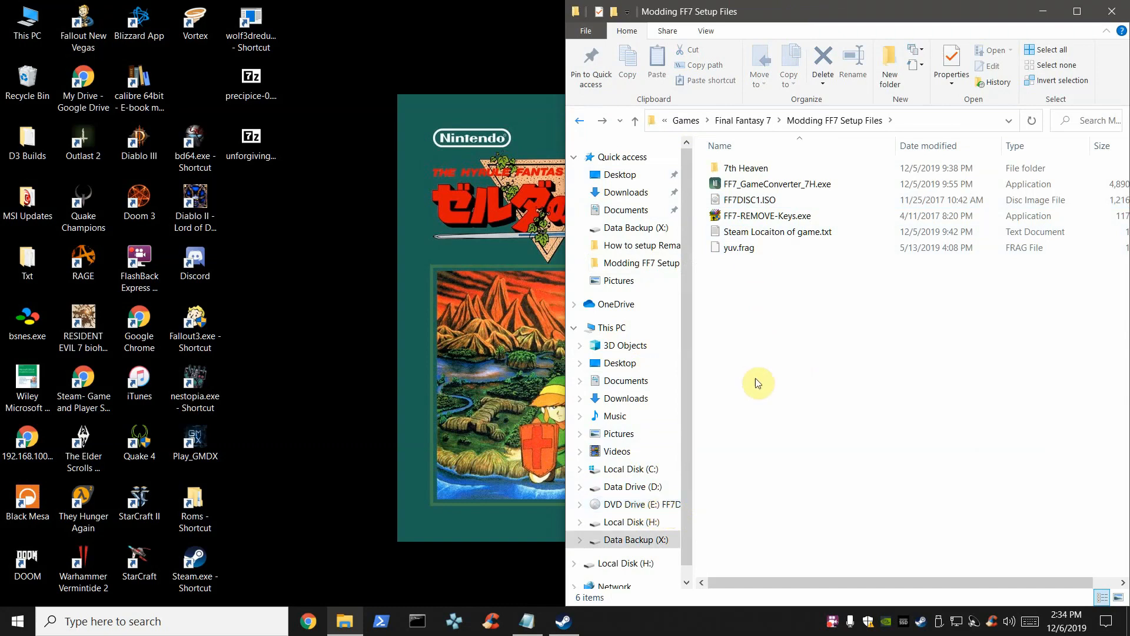
Run FF7_GameConverter_7H.exe from the setup files folder as administrator.
{"action": "left_click", "coordinate": [756, 185]}
{"action": "right_click", "coordinate": [785, 188]}
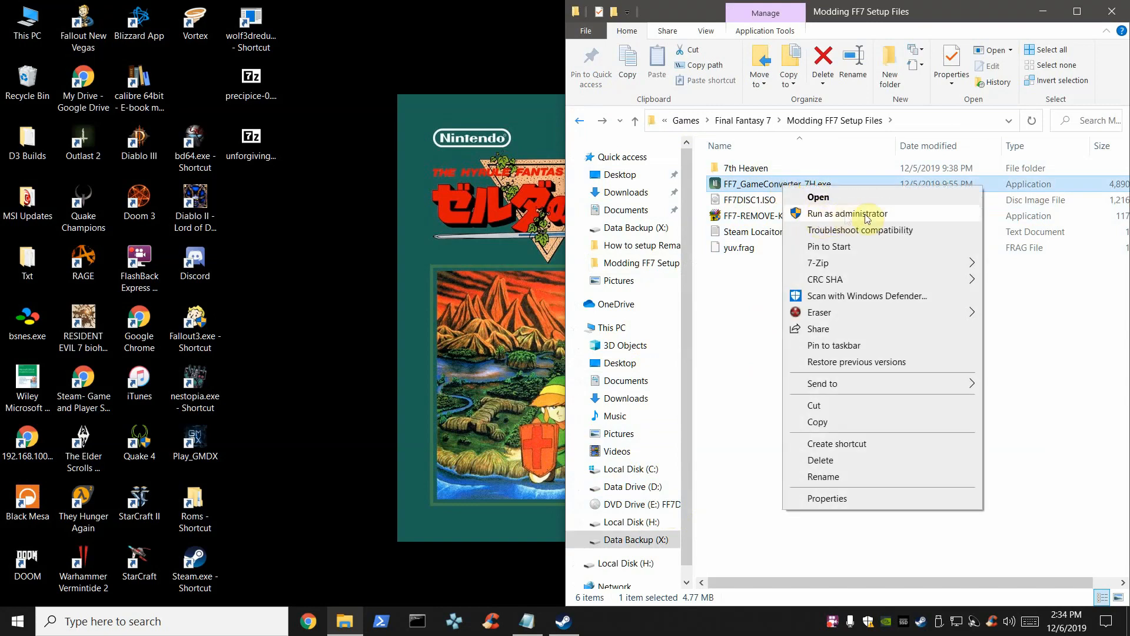
{"action": "left_click", "coordinate": [846, 218]}
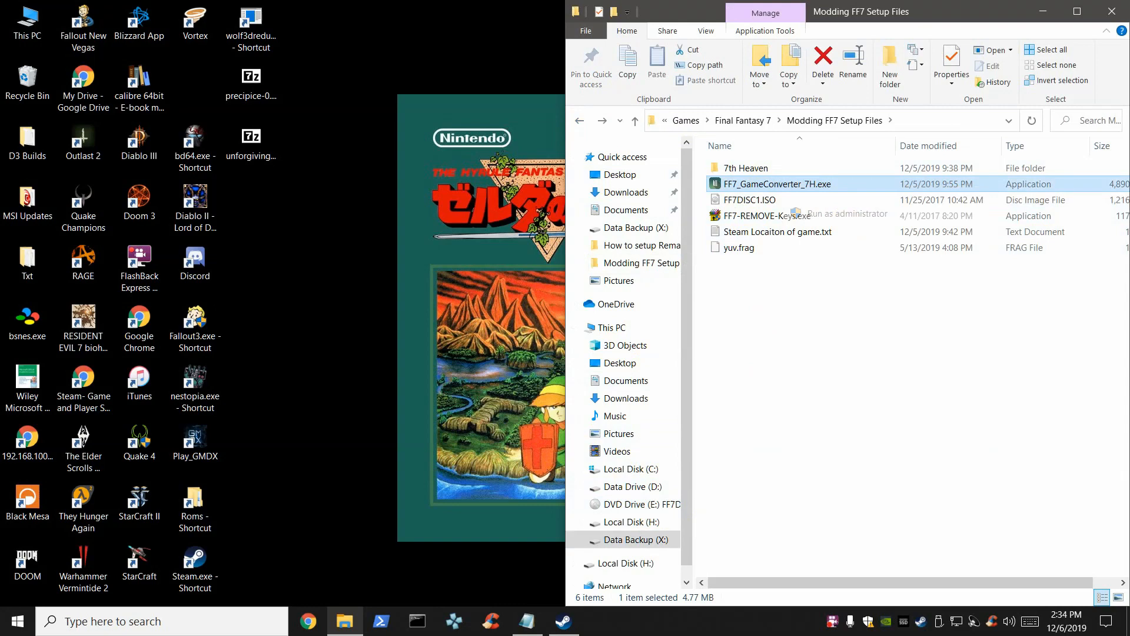
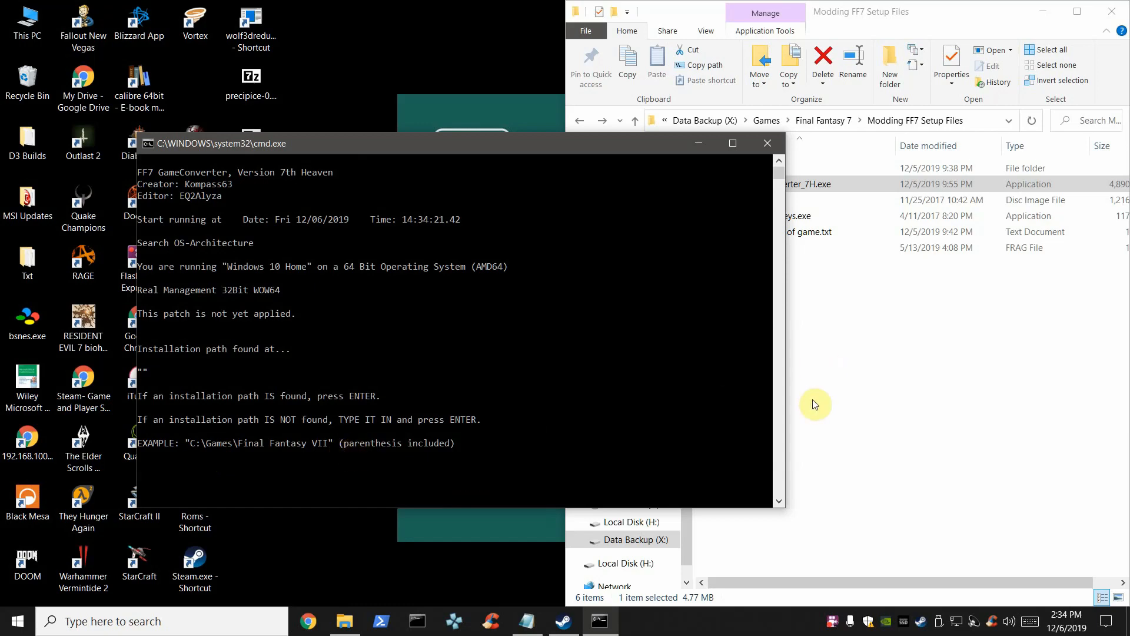
Browse in File Explorer to the game's install folder, X:\SteamLibrary\steamapps\common\FINAL FANTASY VII.
{"action": "left_click", "coordinate": [878, 360]}
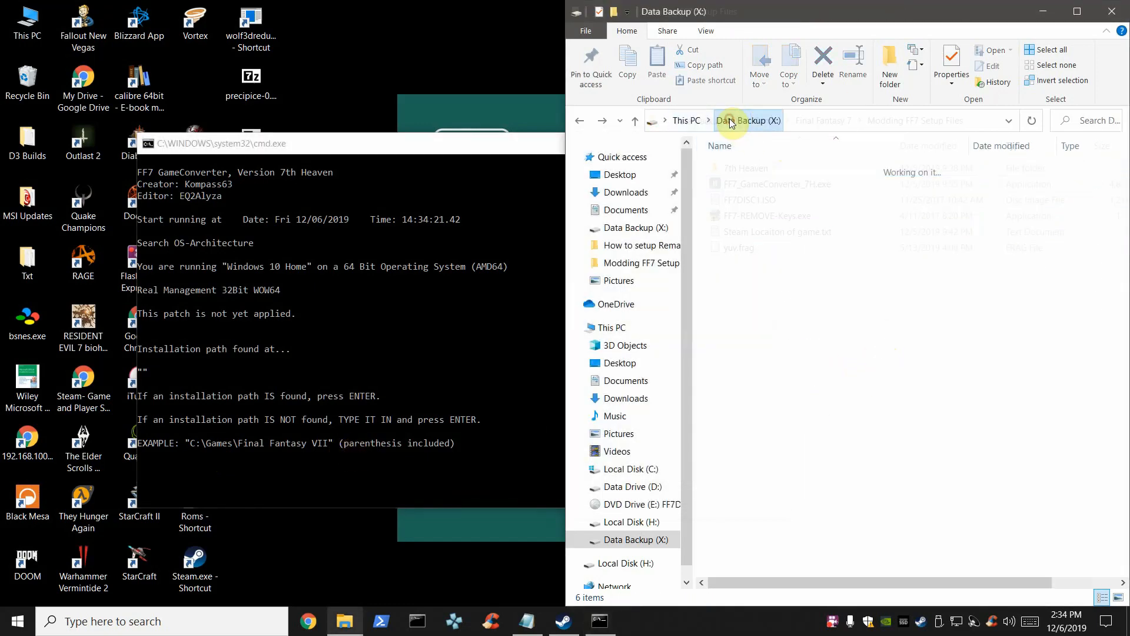
{"action": "left_click", "coordinate": [721, 120]}
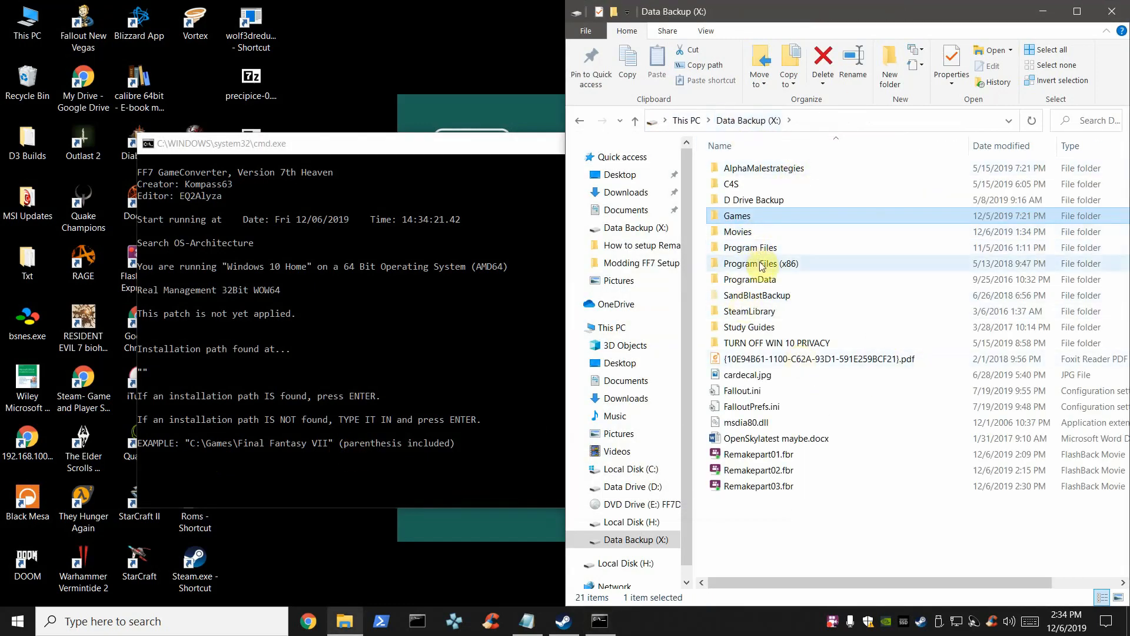
{"action": "double_click", "coordinate": [747, 311]}
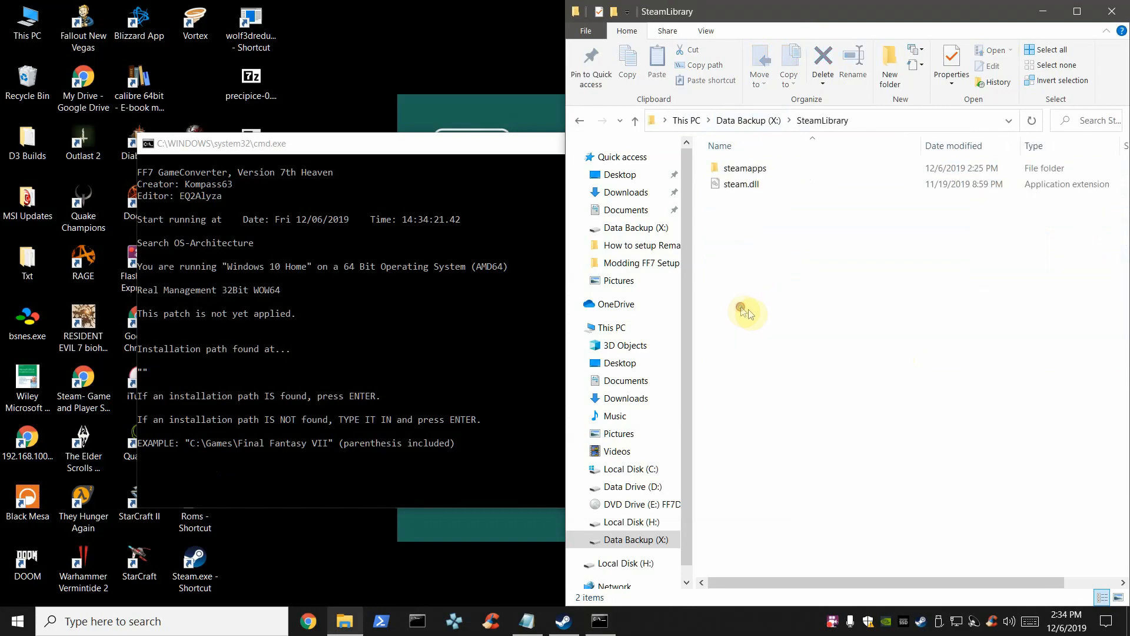
{"action": "double_click", "coordinate": [746, 170]}
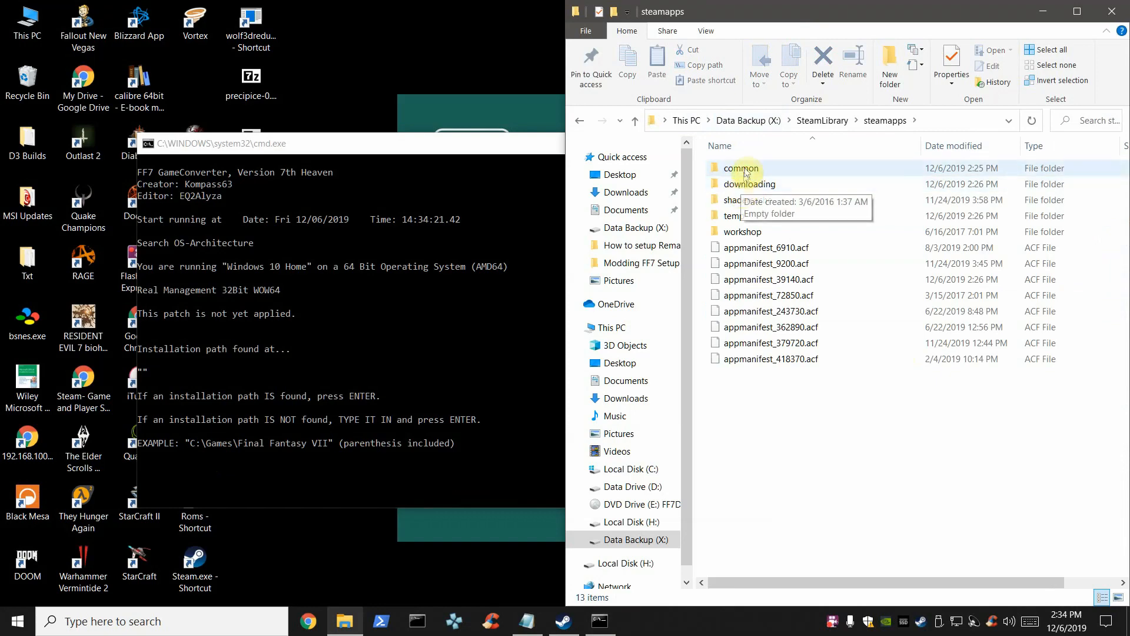
{"action": "left_click", "coordinate": [745, 170]}
{"action": "double_click", "coordinate": [745, 170]}
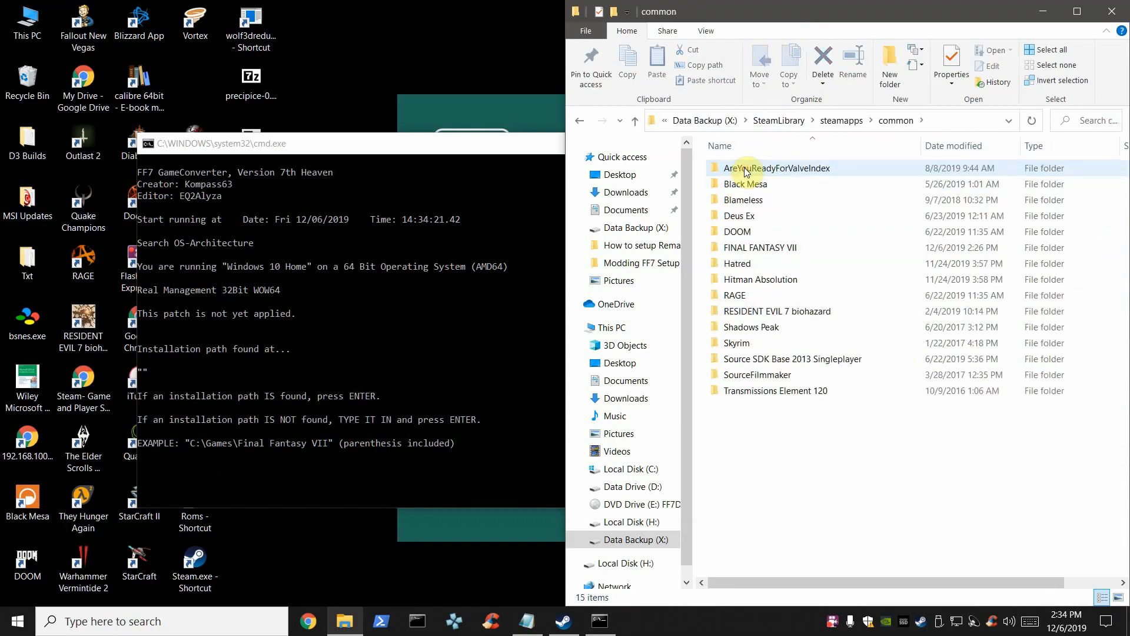
{"action": "double_click", "coordinate": [743, 248]}
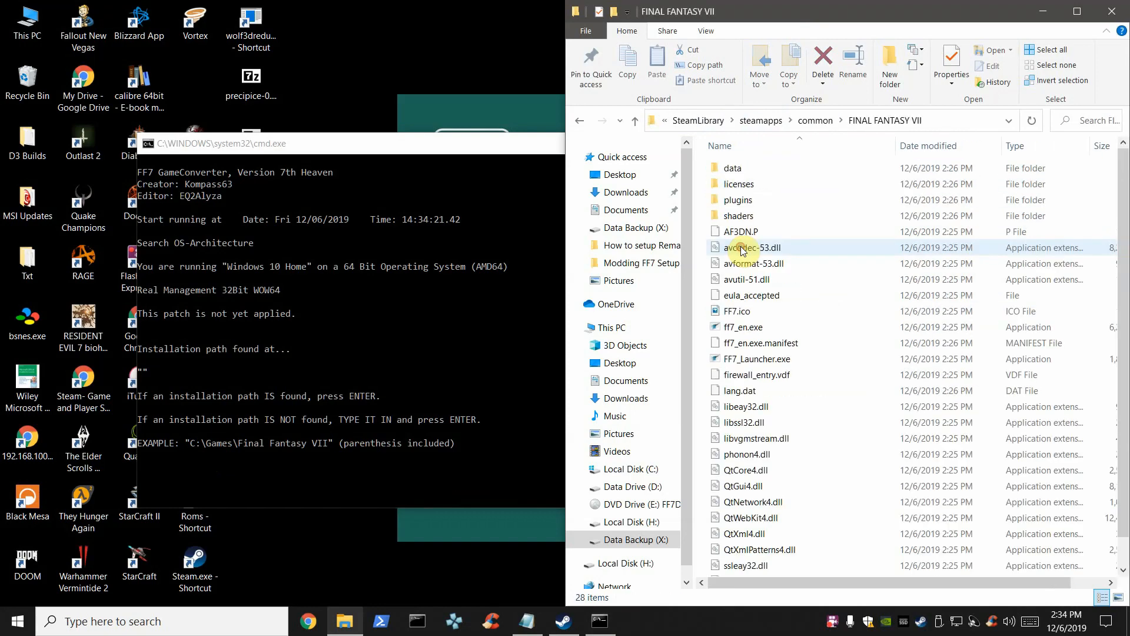
Copy the game folder path X:\SteamLibrary\steamapps\common\FINAL FANTASY VII and submit it as the installation path in the game converter.
{"action": "left_click", "coordinate": [954, 121]}
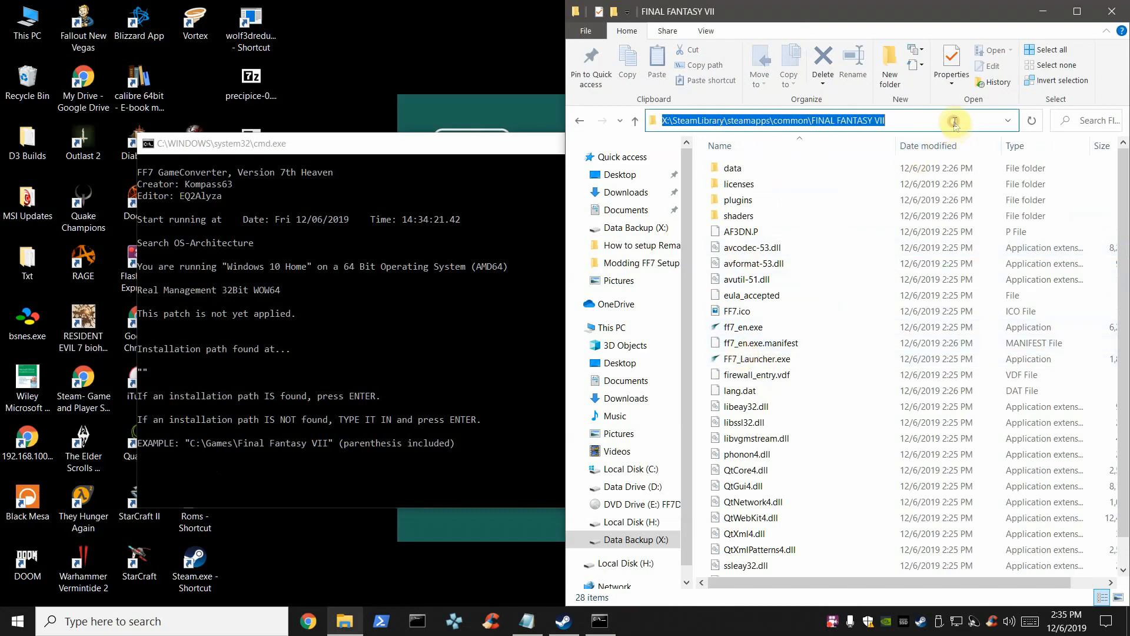
{"action": "right_click", "coordinate": [843, 121]}
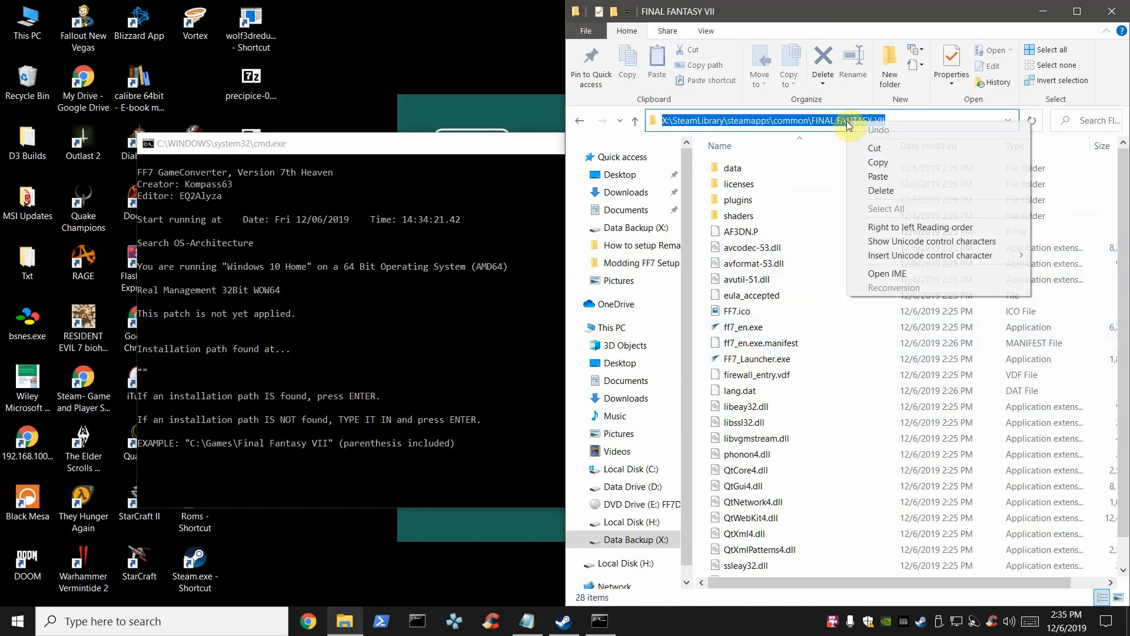
{"action": "left_click", "coordinate": [888, 160]}
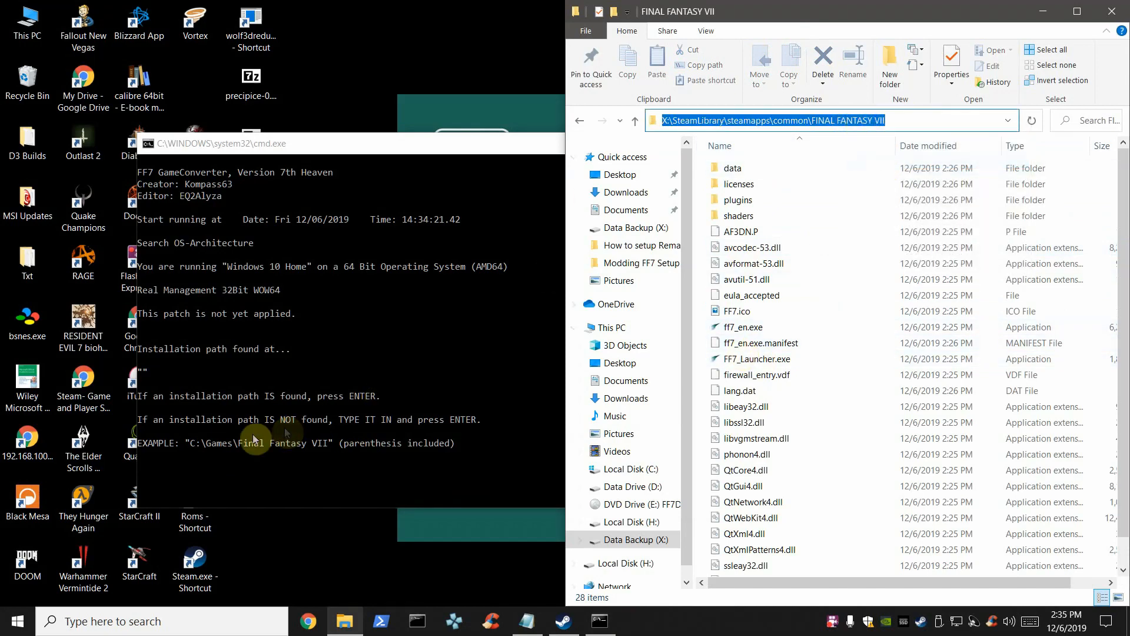
{"action": "left_click", "coordinate": [170, 468]}
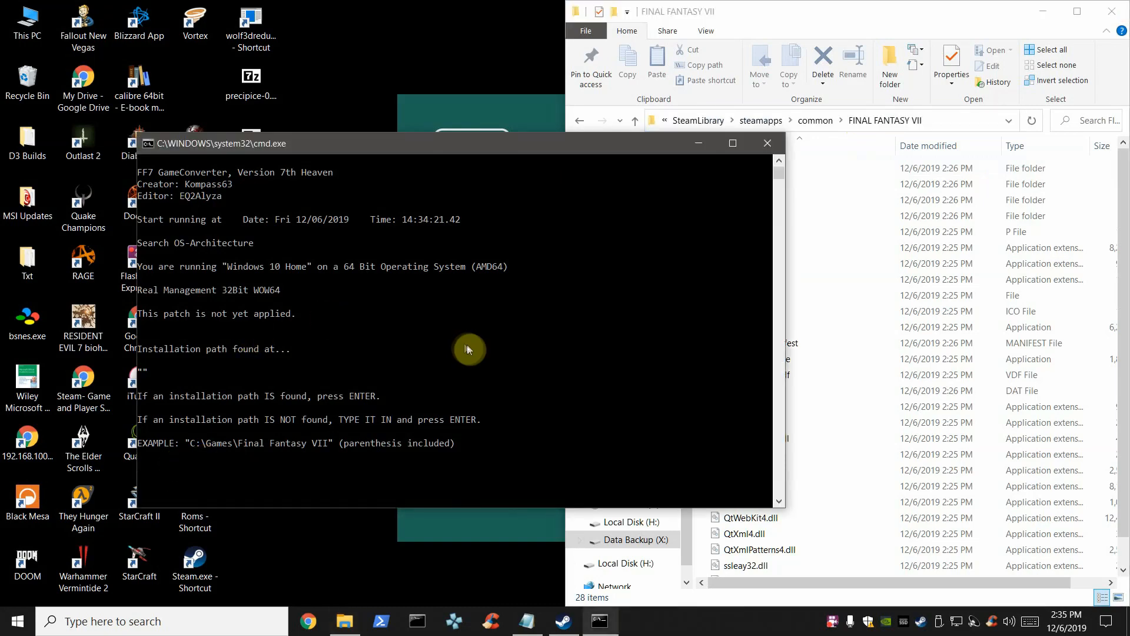
{"action": "key", "text": "ctrl+v"}
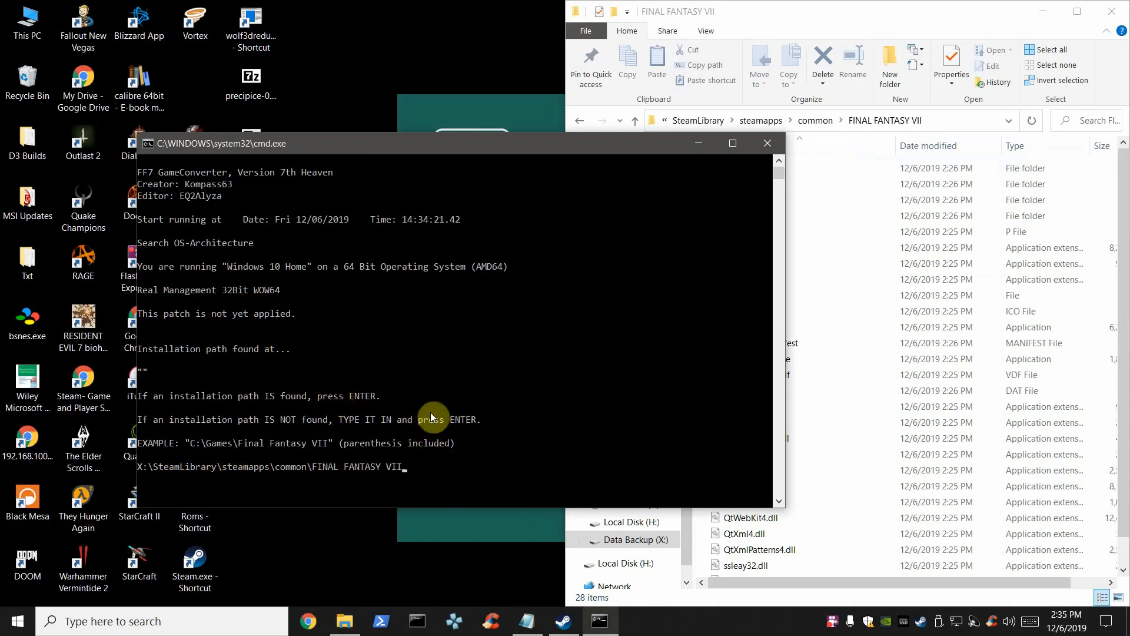
{"action": "key", "text": "Return"}
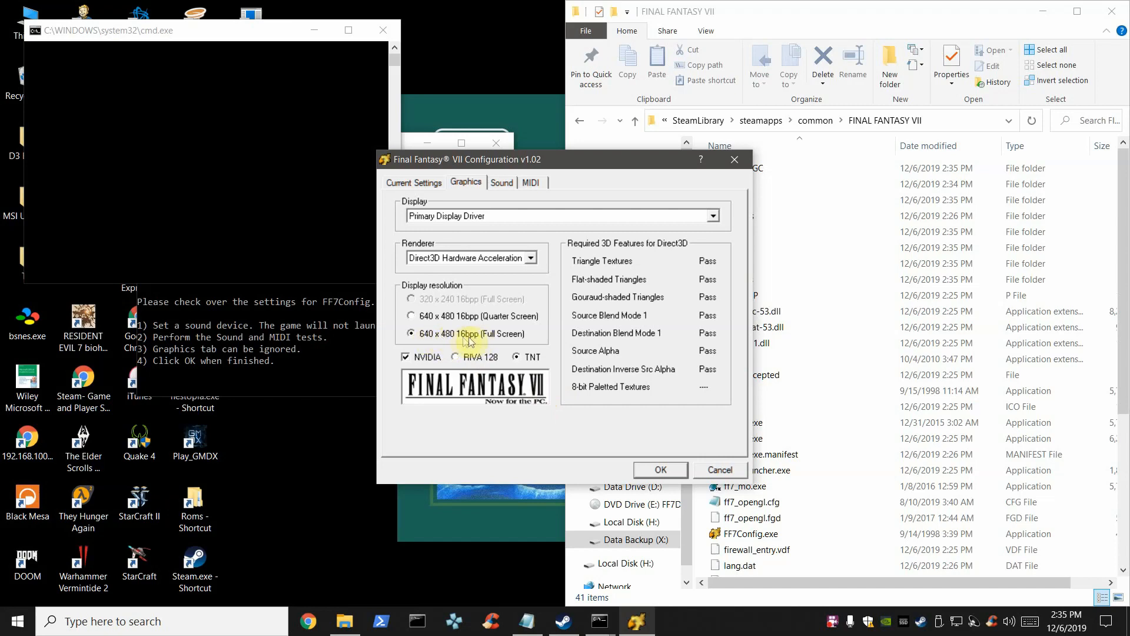
Check the available Display and Renderer choices in the Final Fantasy VII graphics configuration.
{"action": "left_click", "coordinate": [713, 216]}
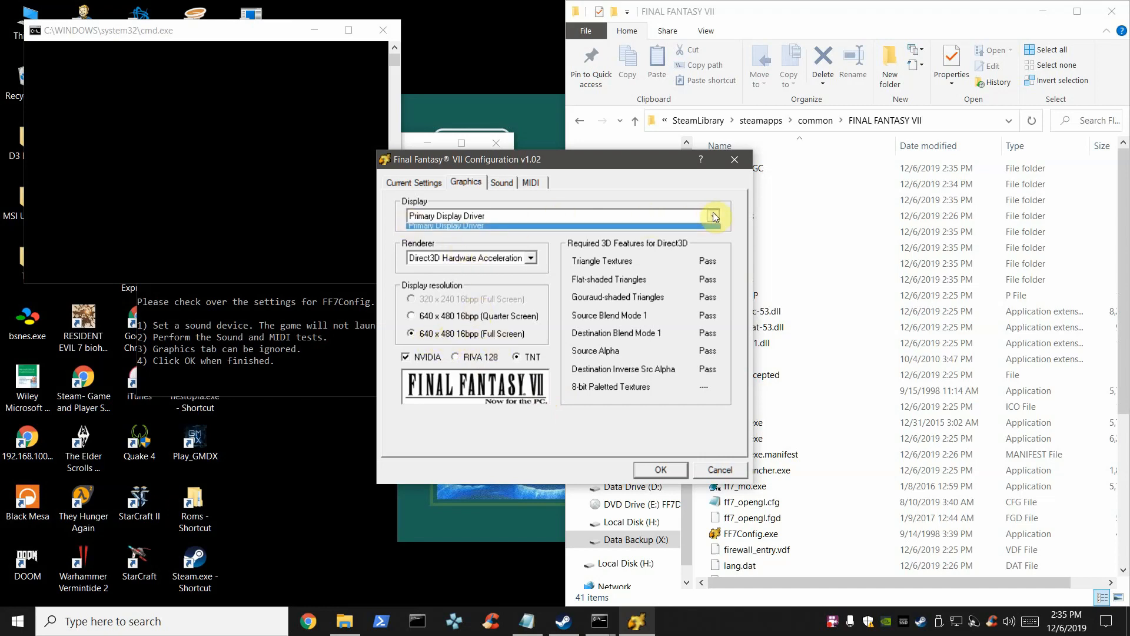
{"action": "left_click", "coordinate": [531, 258]}
{"action": "left_click", "coordinate": [533, 258]}
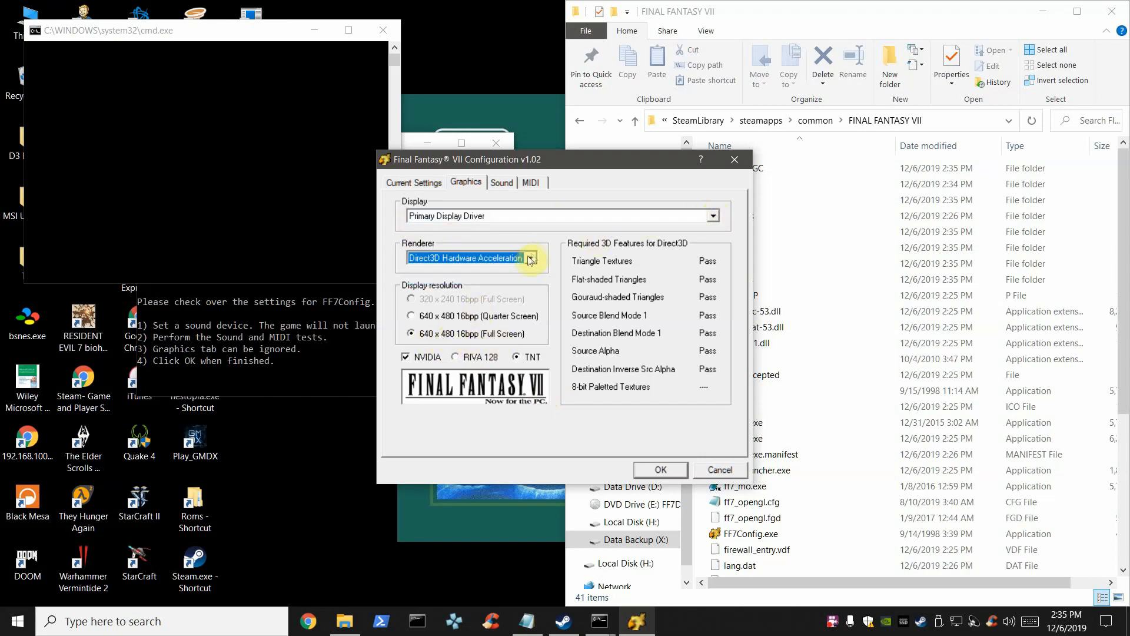
Choose Alienware Headphones (Realtek High Definition Audio) as the sound driver and run the speaker tests.
{"action": "left_click", "coordinate": [506, 185]}
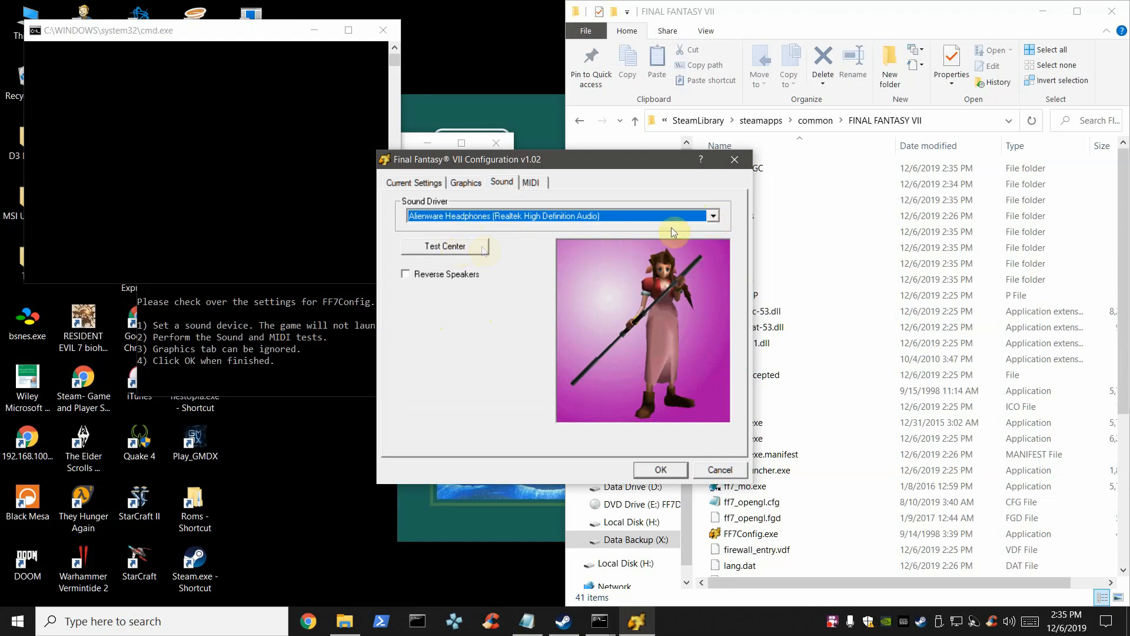
{"action": "left_click", "coordinate": [713, 216]}
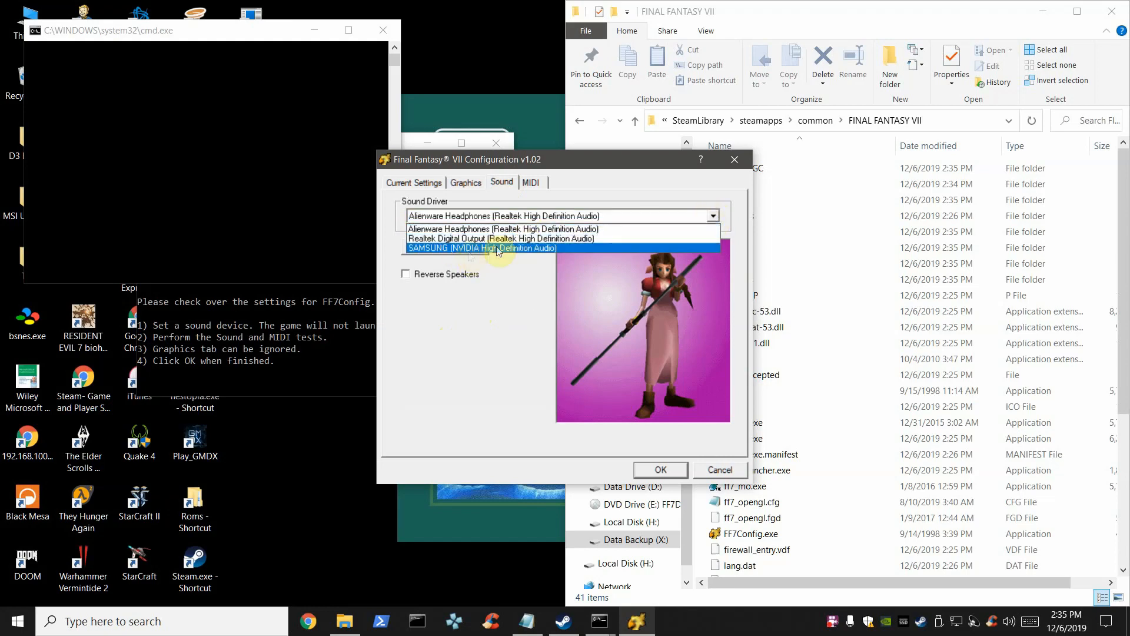
{"action": "left_click", "coordinate": [477, 227]}
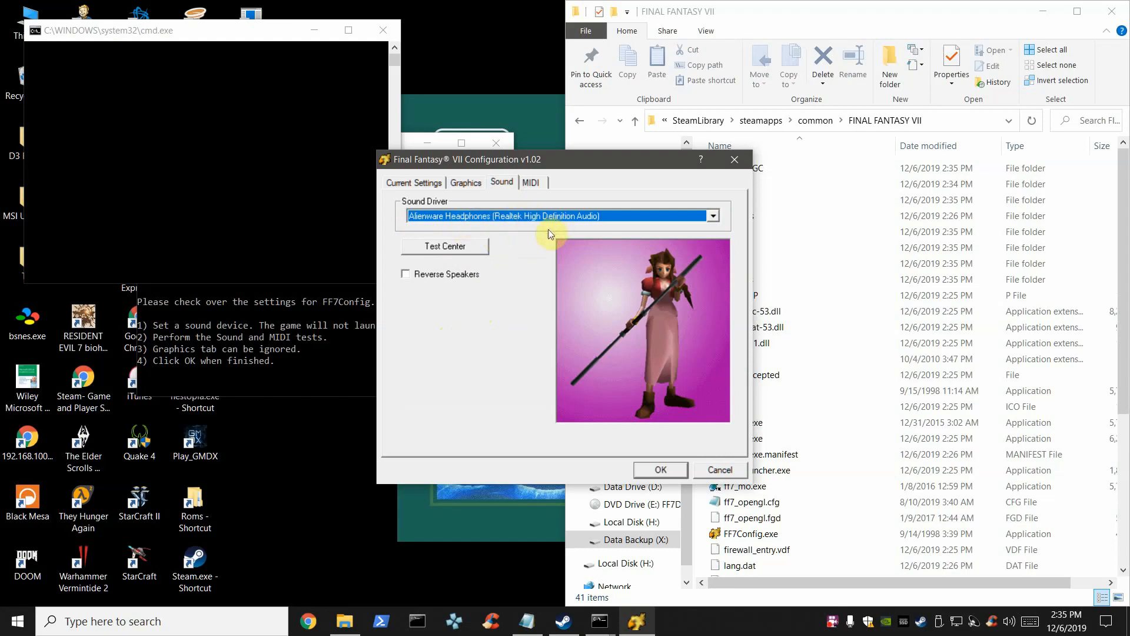
{"action": "left_click", "coordinate": [466, 248]}
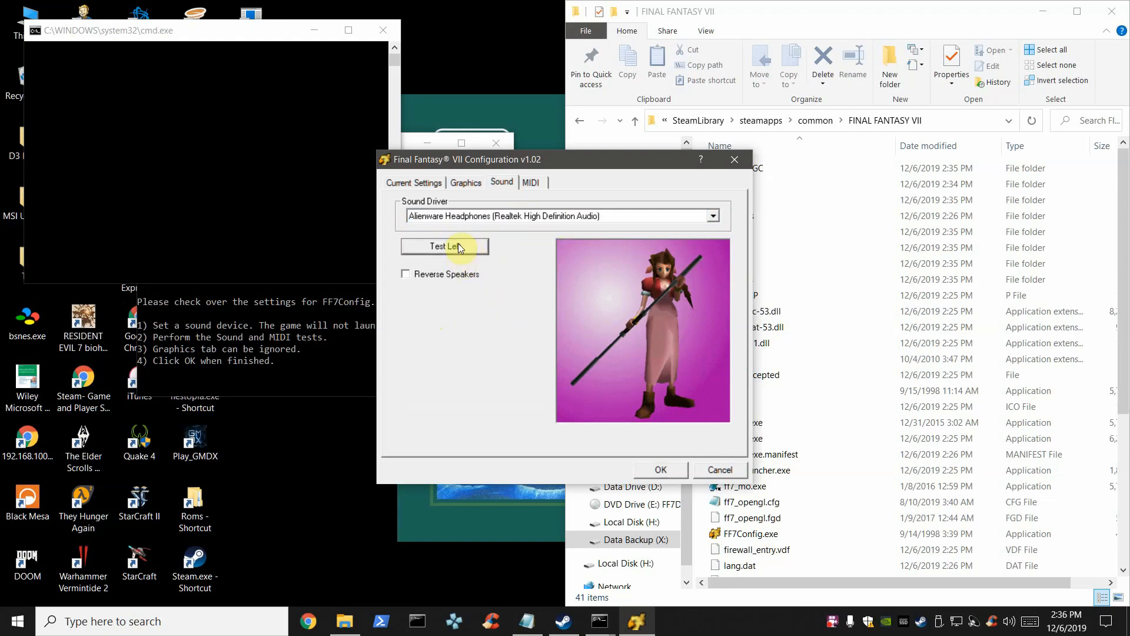
{"action": "left_click", "coordinate": [457, 249]}
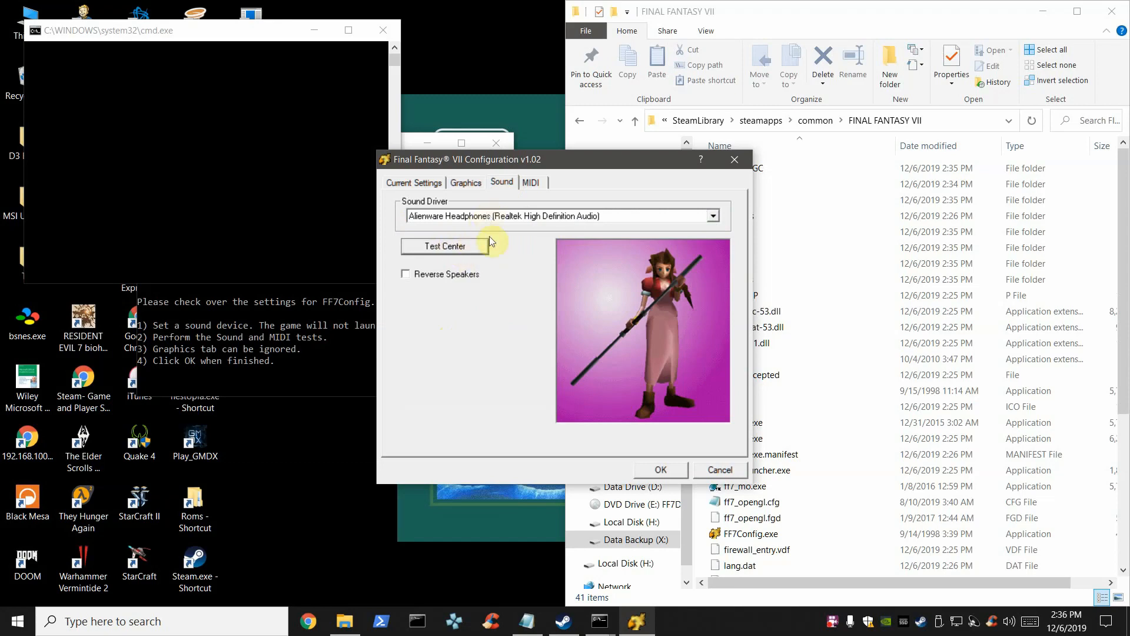
Run and stop the MIDI test in the Final Fantasy VII configuration, and accept the configuration settings.
{"action": "left_click", "coordinate": [532, 185]}
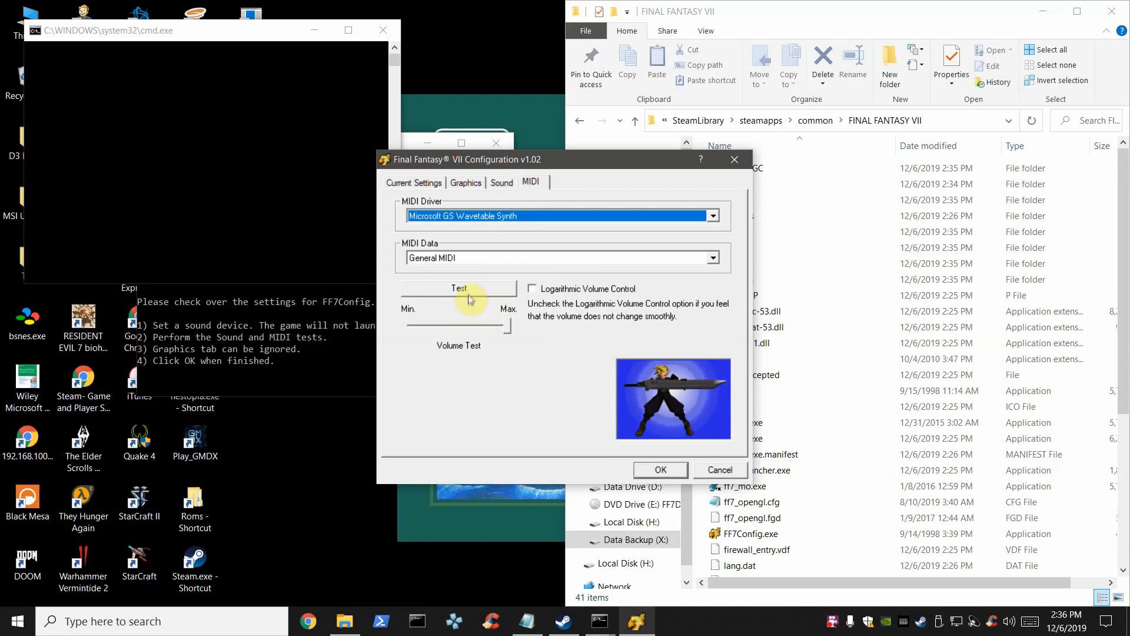
{"action": "left_click", "coordinate": [468, 291]}
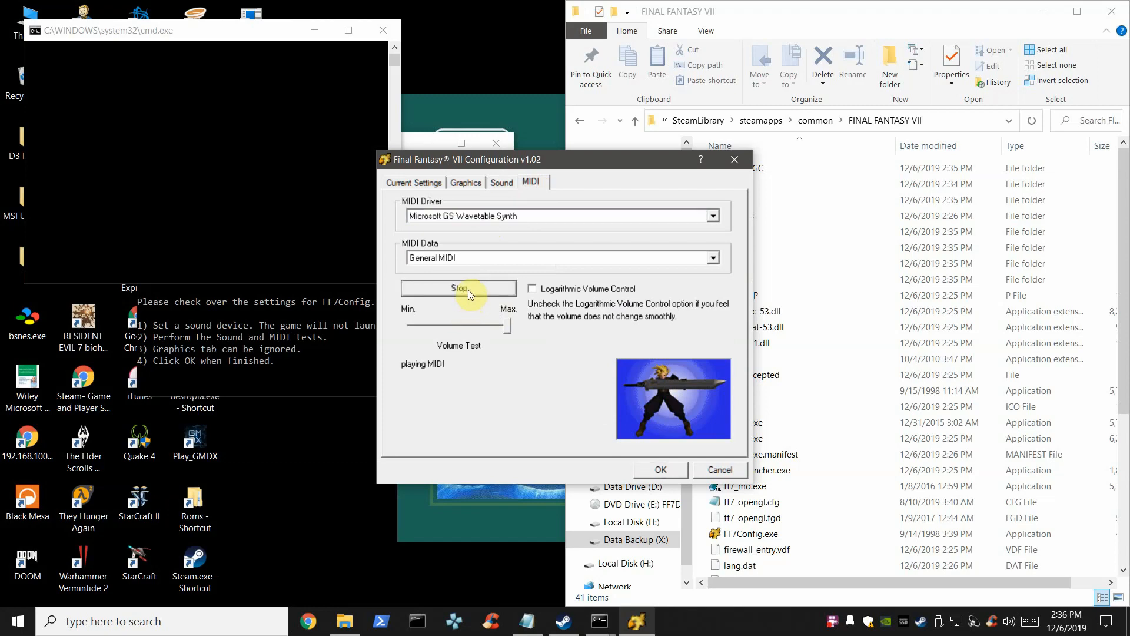
{"action": "left_click", "coordinate": [468, 290]}
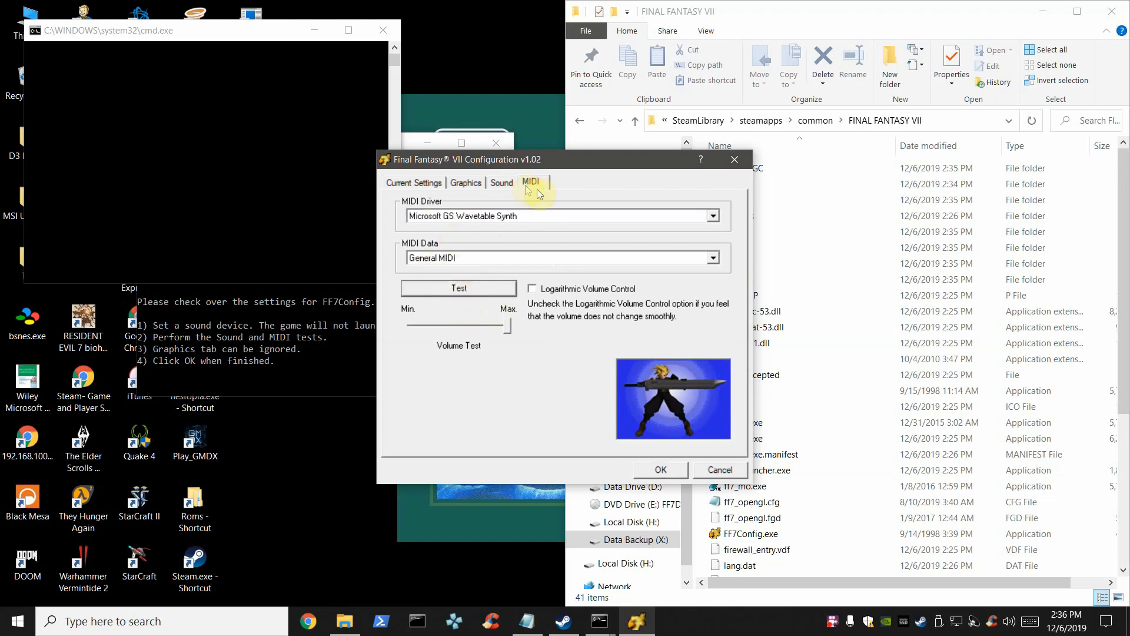
{"action": "left_click", "coordinate": [665, 473]}
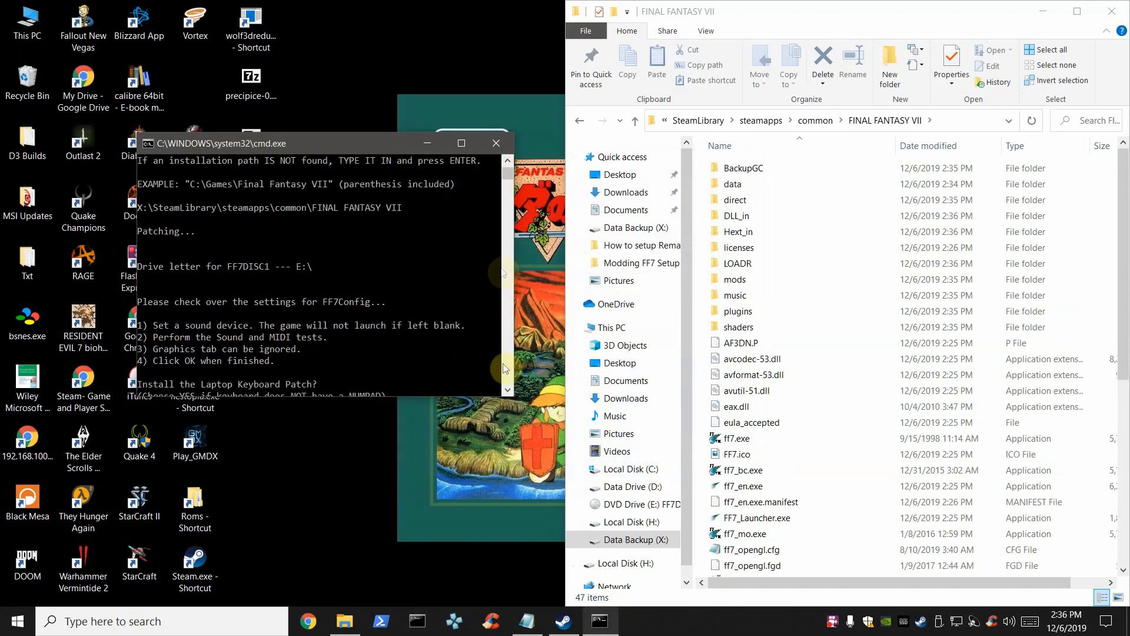
Answer N to the Laptop Keyboard Patch in the game converter and close the converter after patching.
{"action": "left_click_drag", "start_coordinate": [480, 397], "coordinate": [481, 515]}
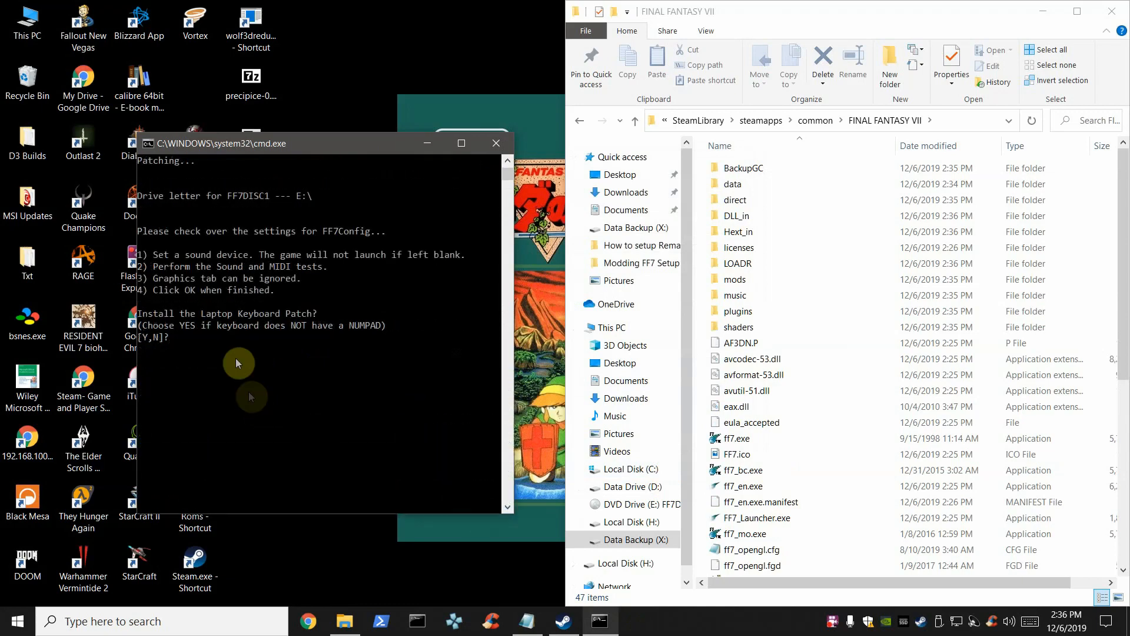
{"action": "left_click_drag", "start_coordinate": [315, 155], "coordinate": [377, 128]}
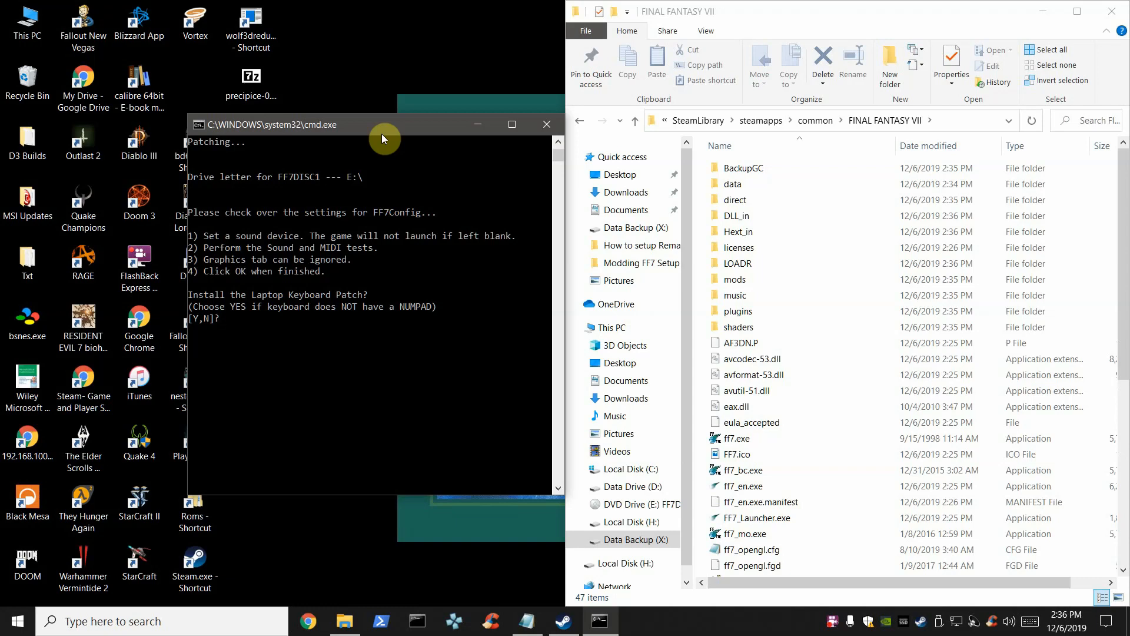
{"action": "key", "text": "n"}
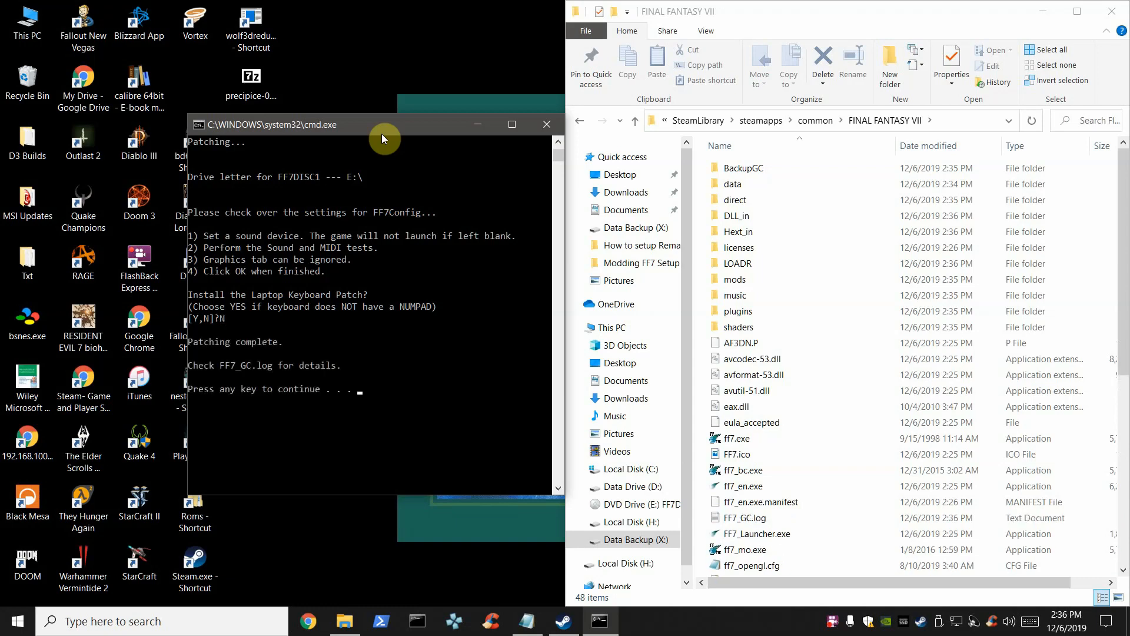
{"action": "key", "text": "Return"}
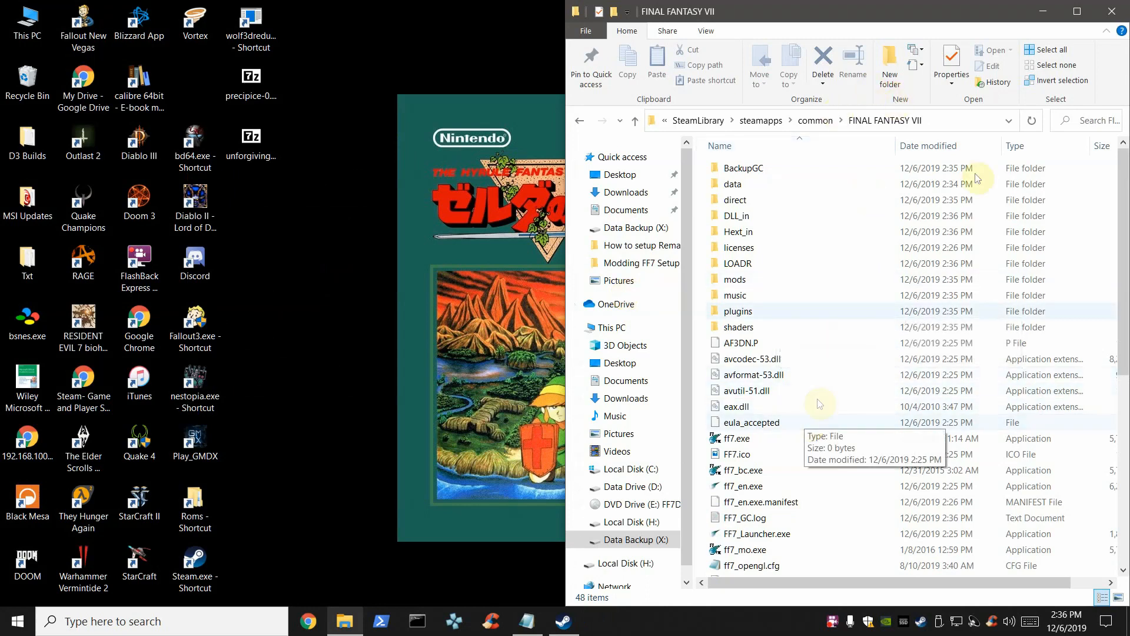
Set ff7.exe in the game folder to run as an administrator for all users.
{"action": "left_click", "coordinate": [960, 121]}
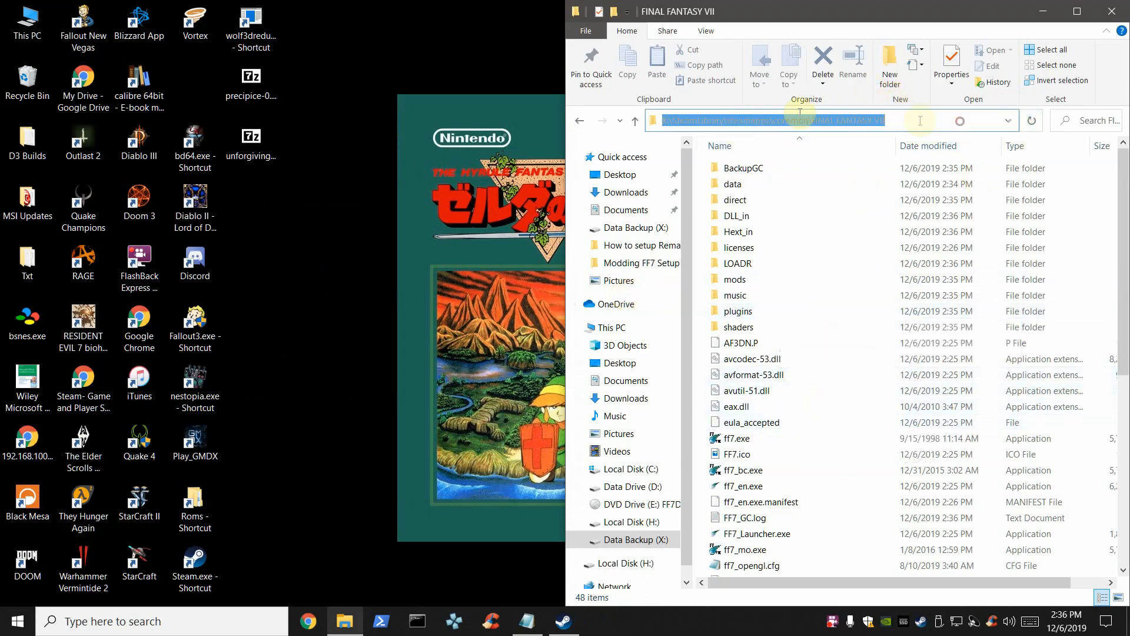
{"action": "left_click", "coordinate": [913, 120]}
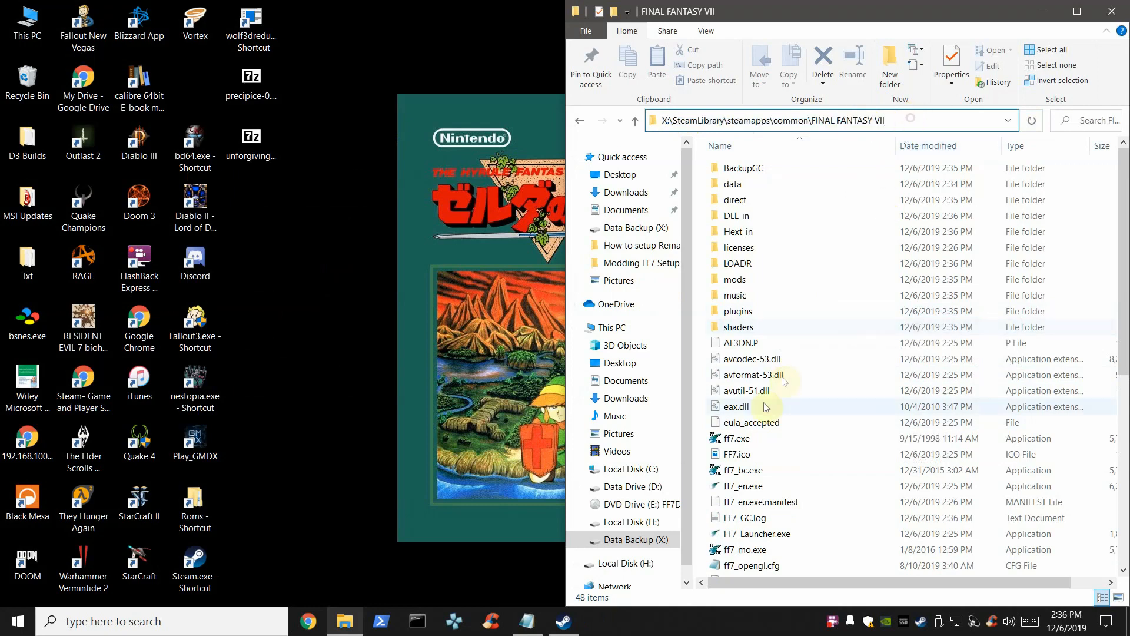
{"action": "left_click", "coordinate": [740, 439]}
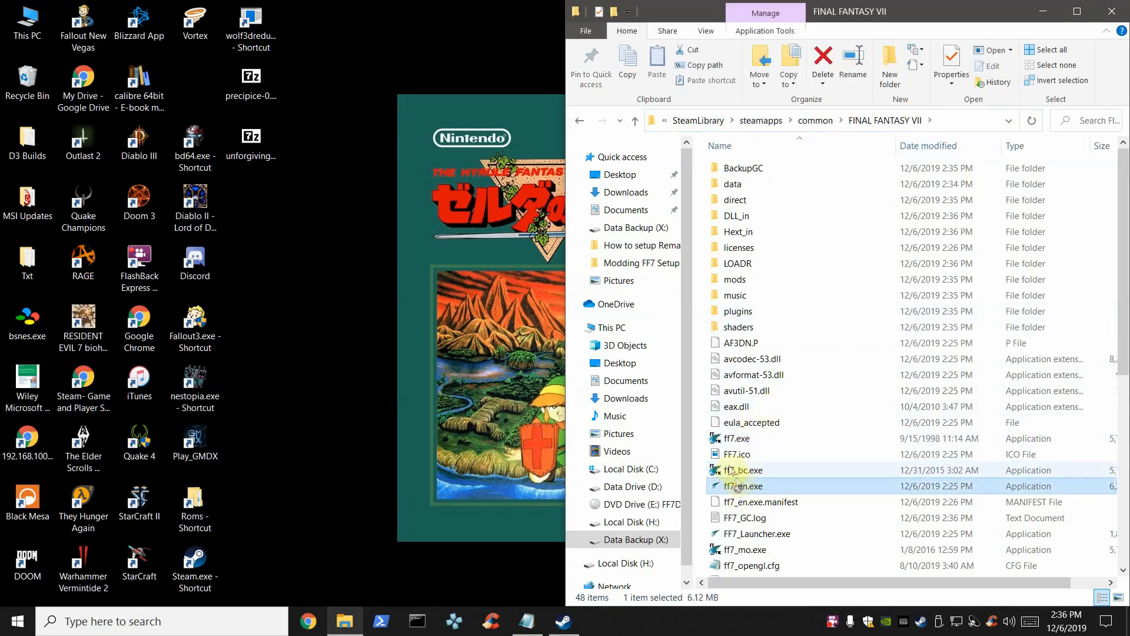
{"action": "left_click", "coordinate": [741, 488]}
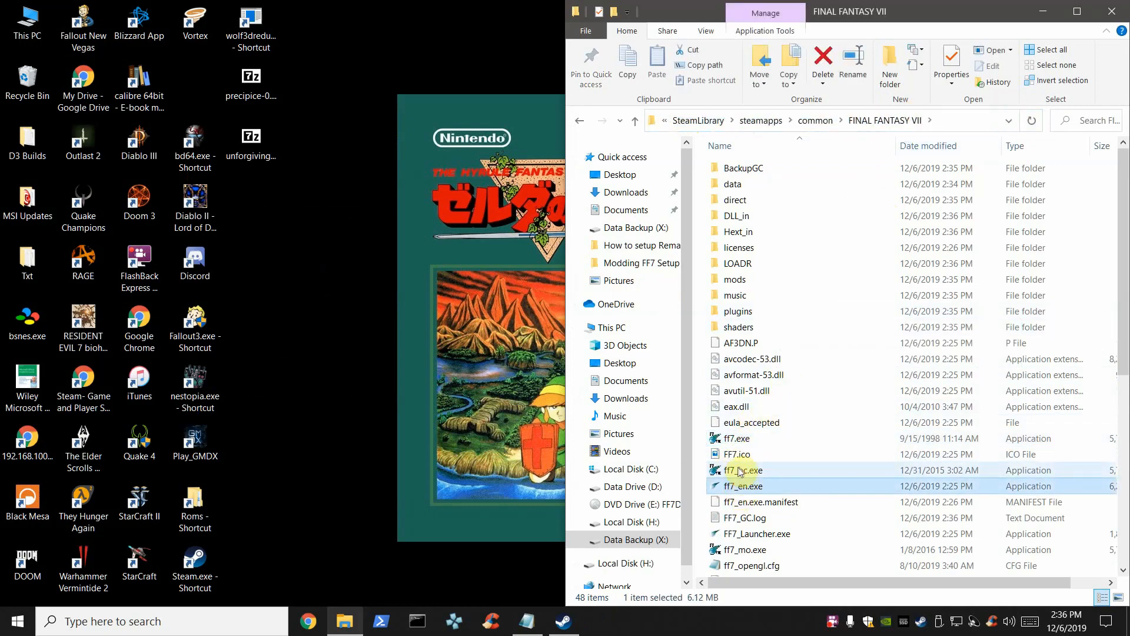
{"action": "left_click", "coordinate": [737, 438]}
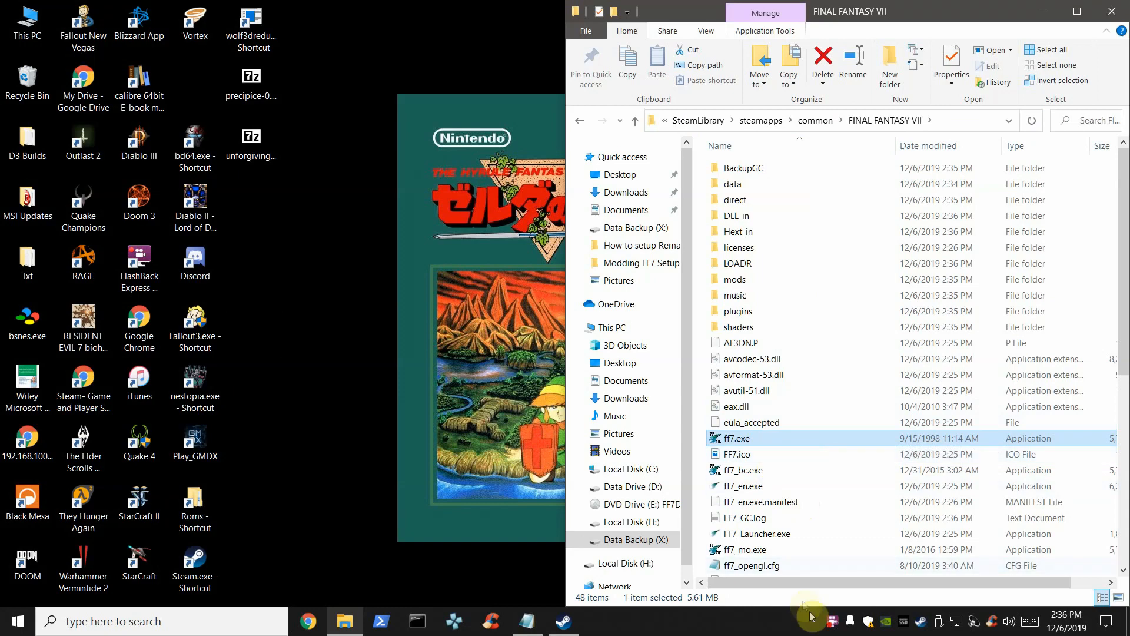
{"action": "right_click", "coordinate": [738, 443]}
{"action": "left_click", "coordinate": [774, 428]}
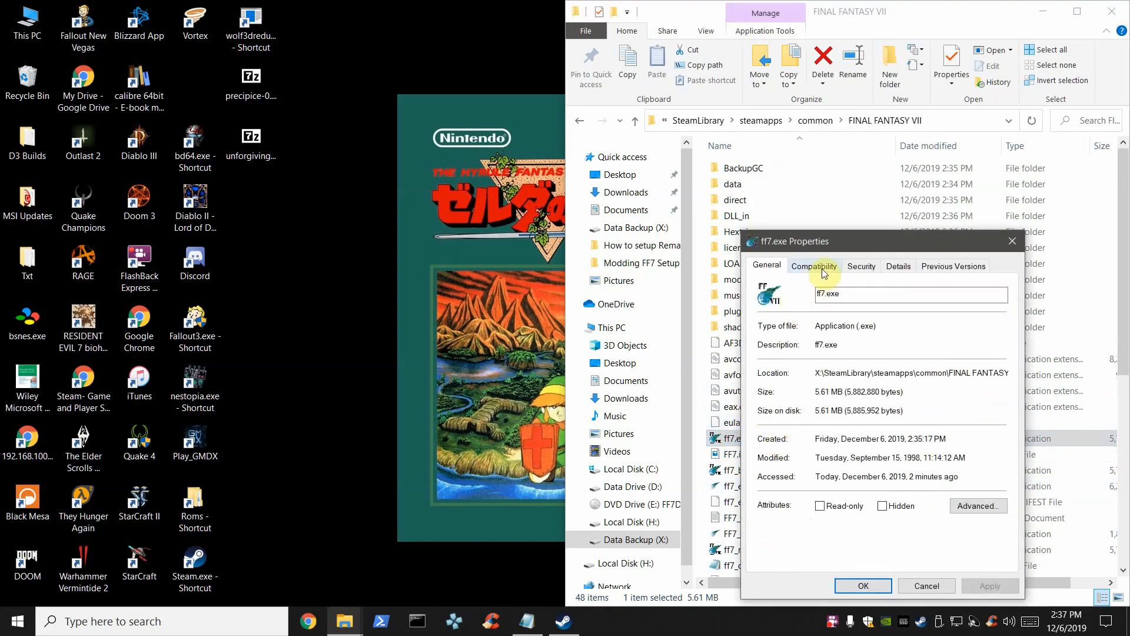
{"action": "left_click", "coordinate": [824, 271]}
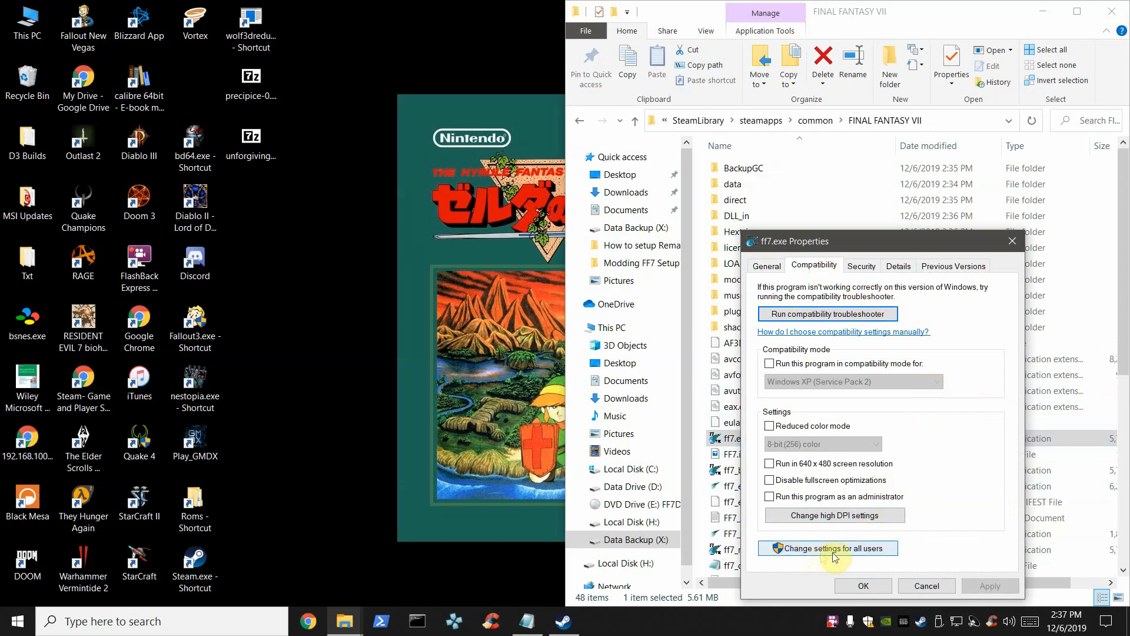
{"action": "left_click", "coordinate": [856, 553]}
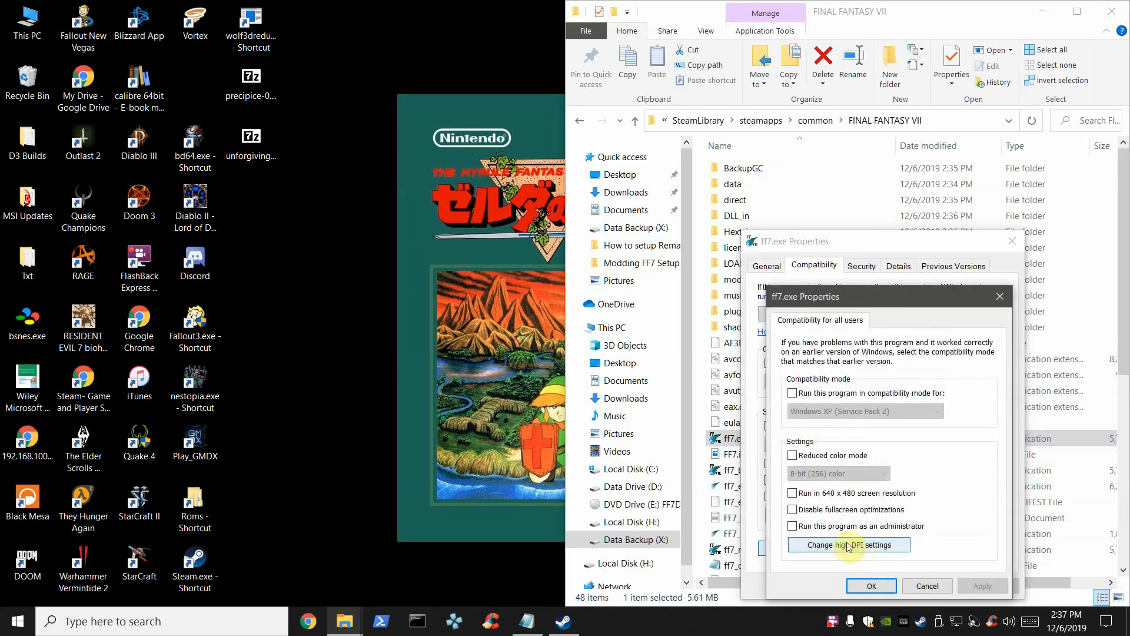
{"action": "left_click", "coordinate": [815, 527]}
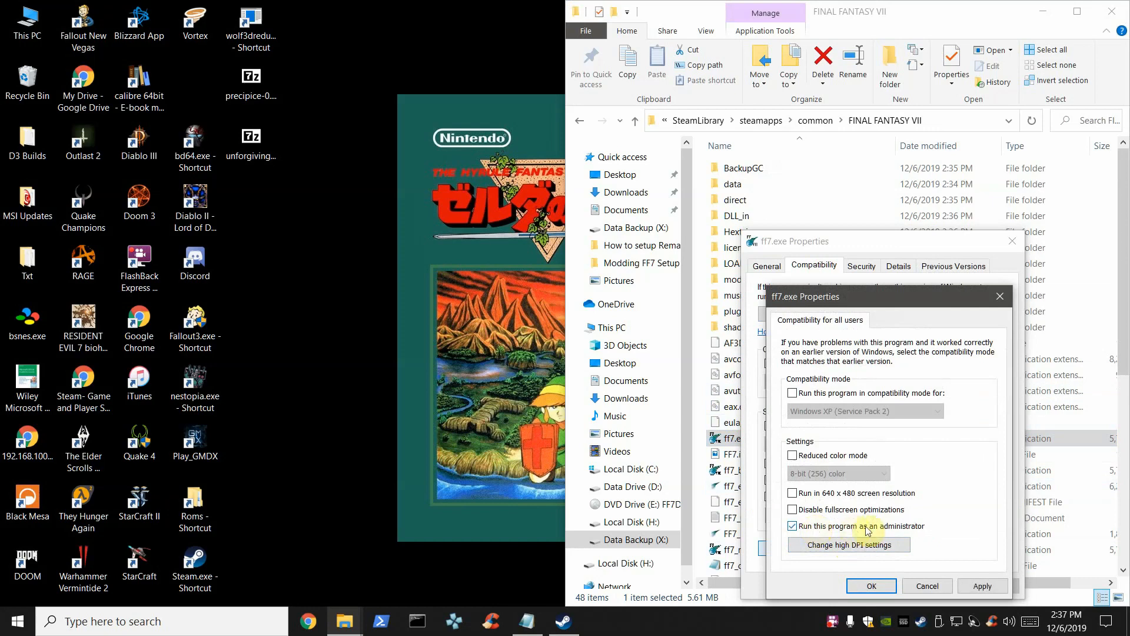
{"action": "left_click", "coordinate": [983, 587]}
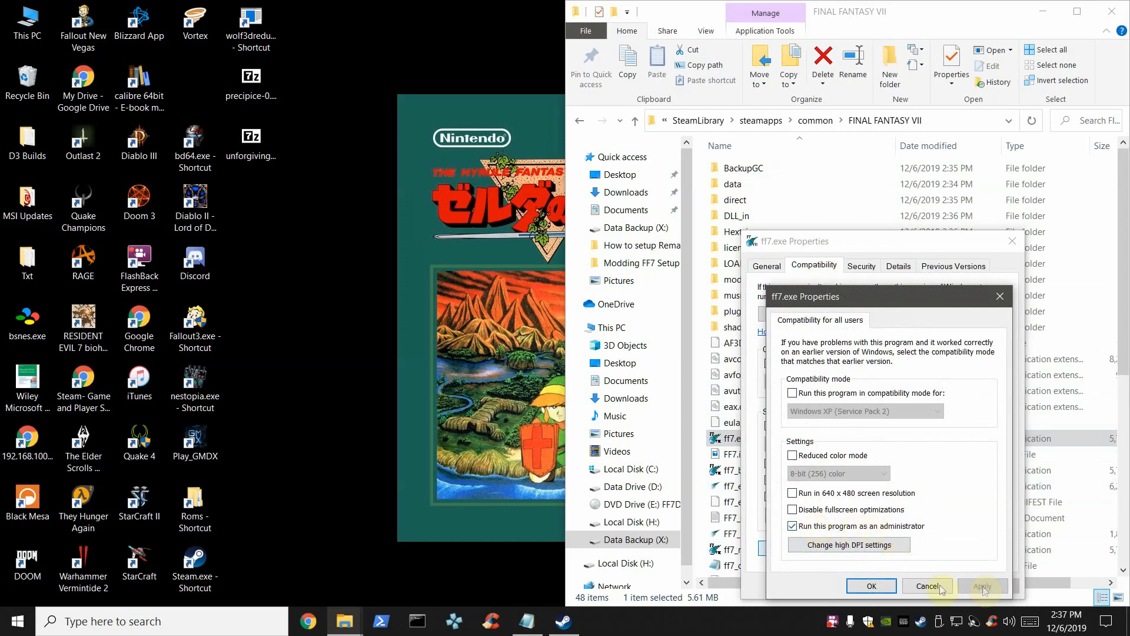
{"action": "left_click", "coordinate": [872, 587]}
Set ff7.exe to run in 640 x 480 screen resolution and confirm its properties.
{"action": "left_click", "coordinate": [771, 465]}
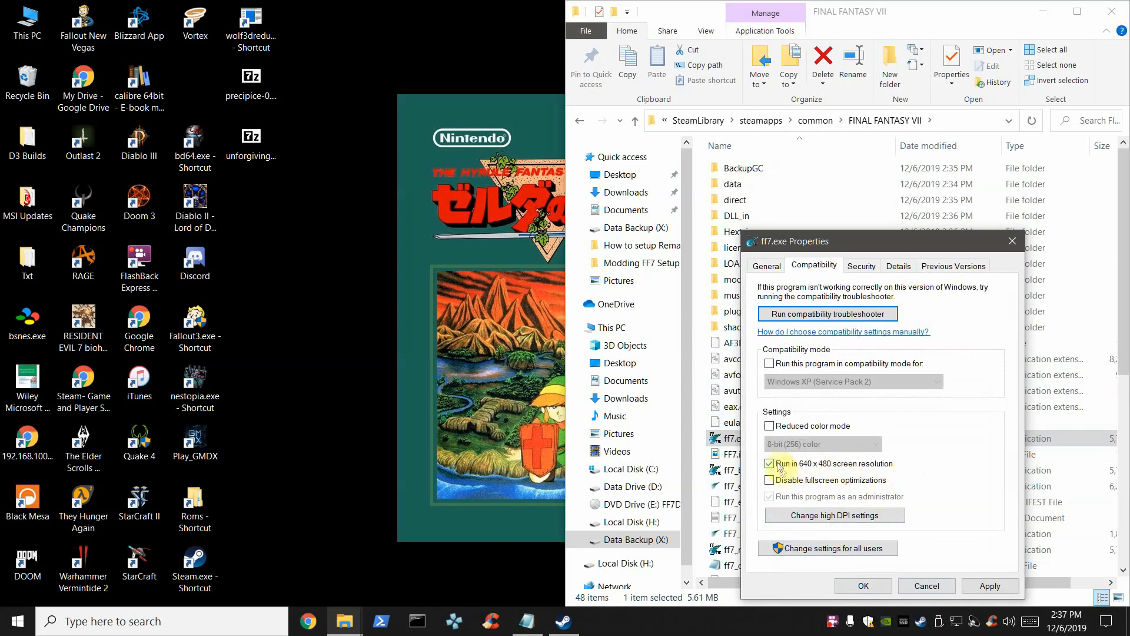
{"action": "left_click", "coordinate": [989, 586]}
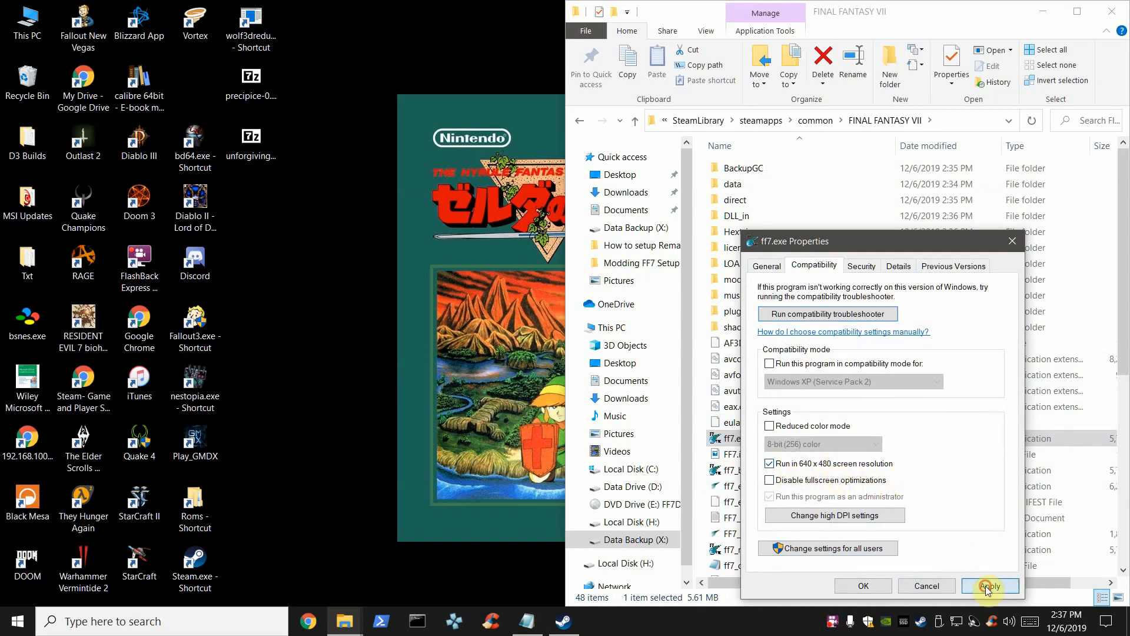
{"action": "left_click", "coordinate": [861, 587]}
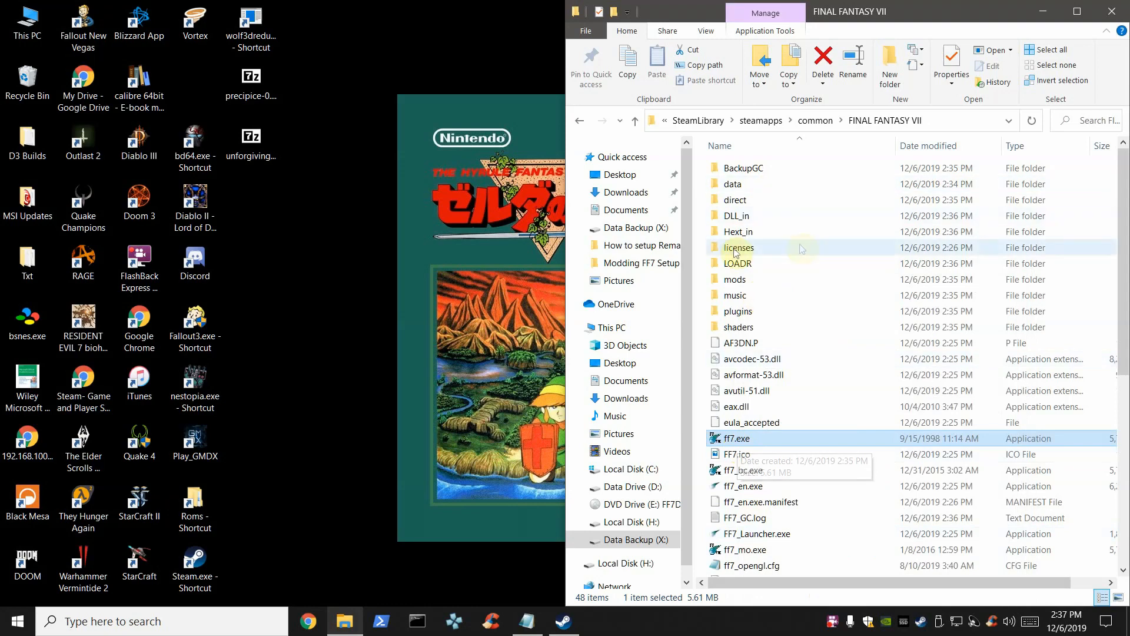
Open the mods folder inside the FINAL FANTASY VII game folder.
{"action": "double_click", "coordinate": [745, 282]}
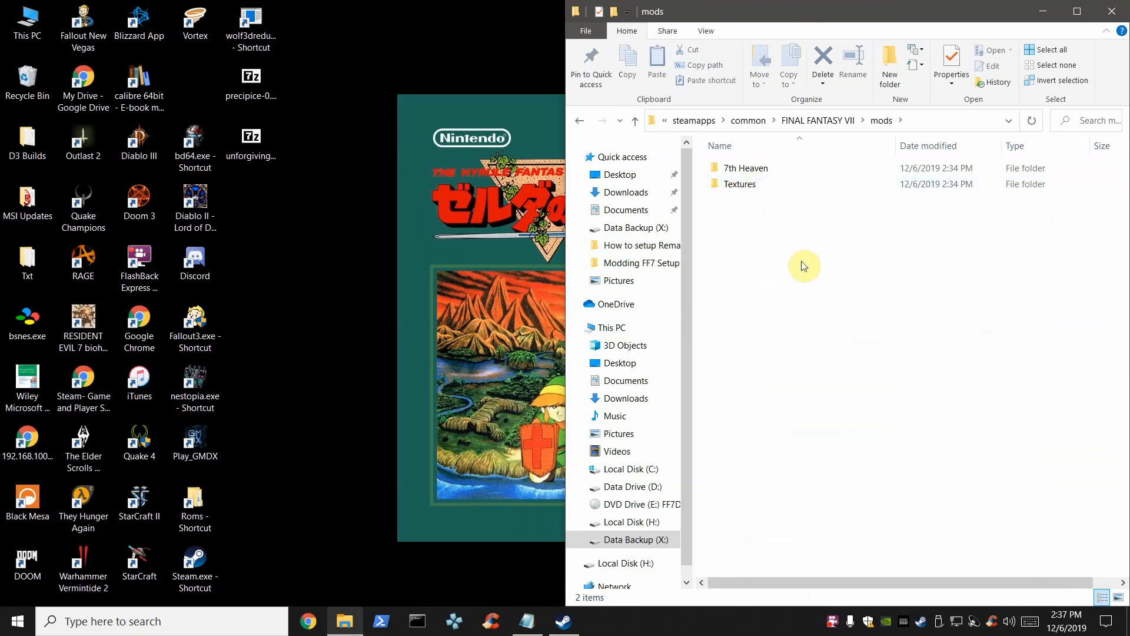
{"action": "left_click", "coordinate": [788, 121]}
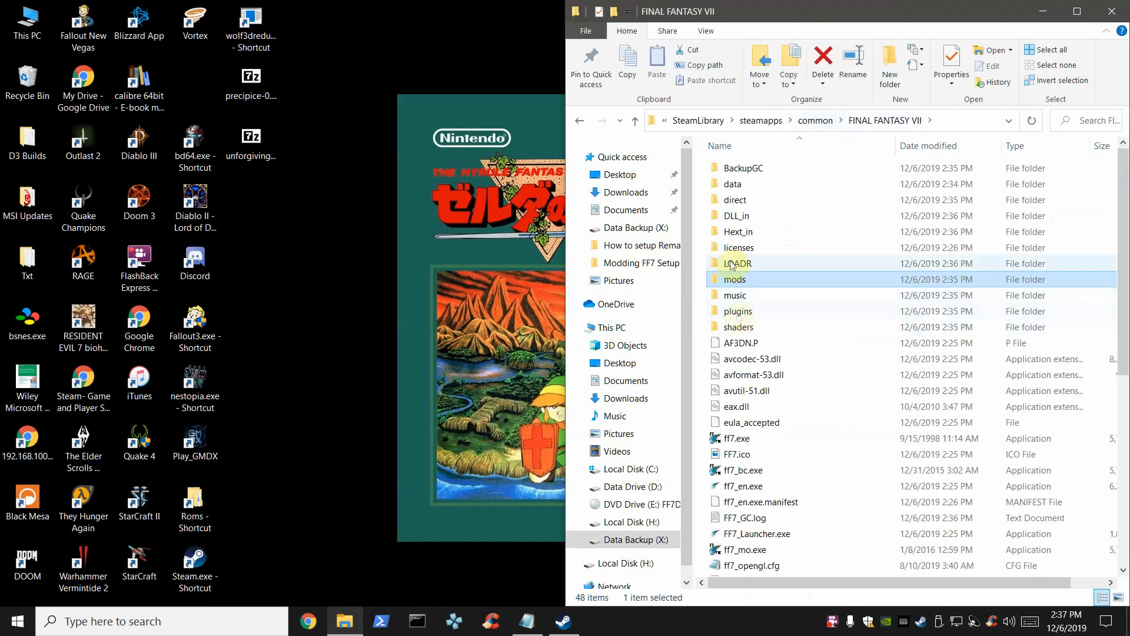
{"action": "left_click", "coordinate": [969, 121]}
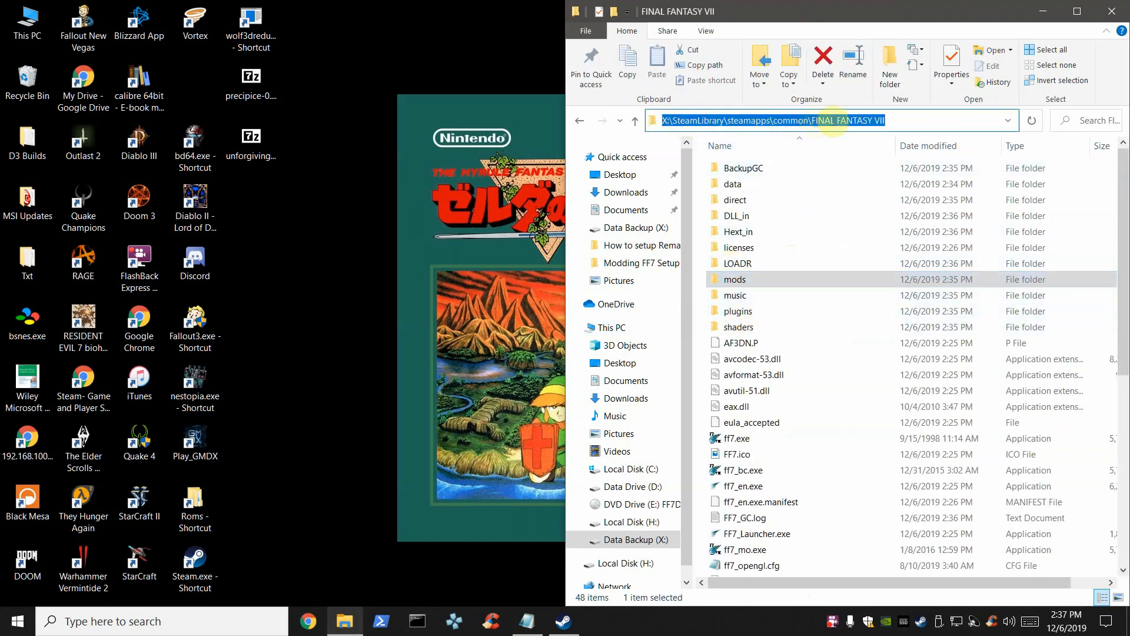
{"action": "double_click", "coordinate": [736, 282]}
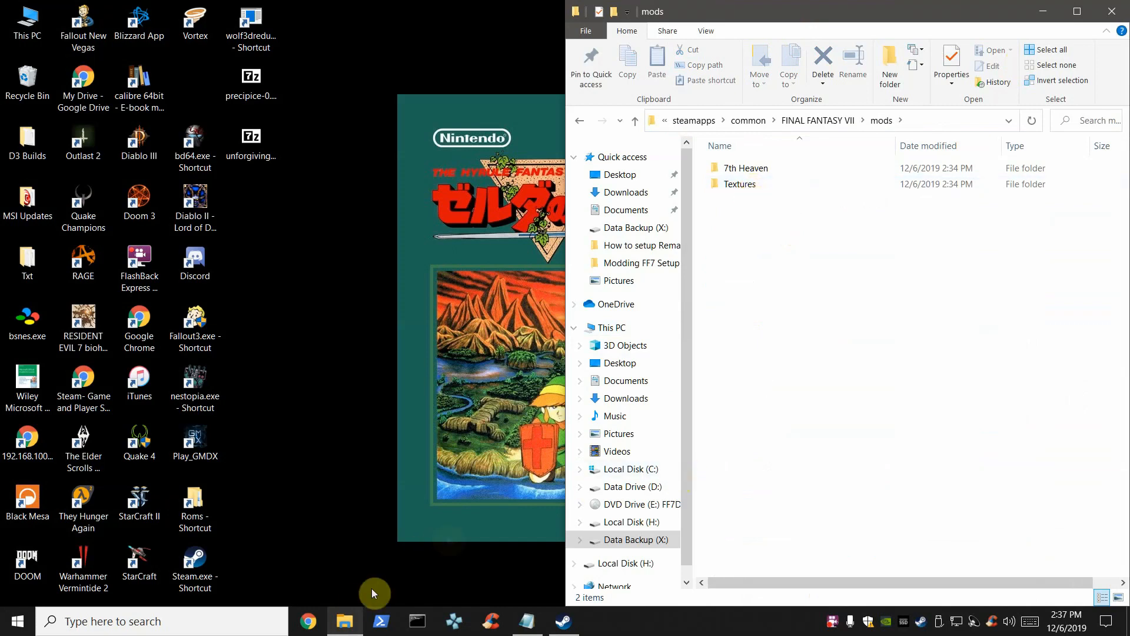
Open a second File Explorer window and browse to the Remako folder under X:\Games\Final Fantasy 7.
{"action": "right_click", "coordinate": [346, 621]}
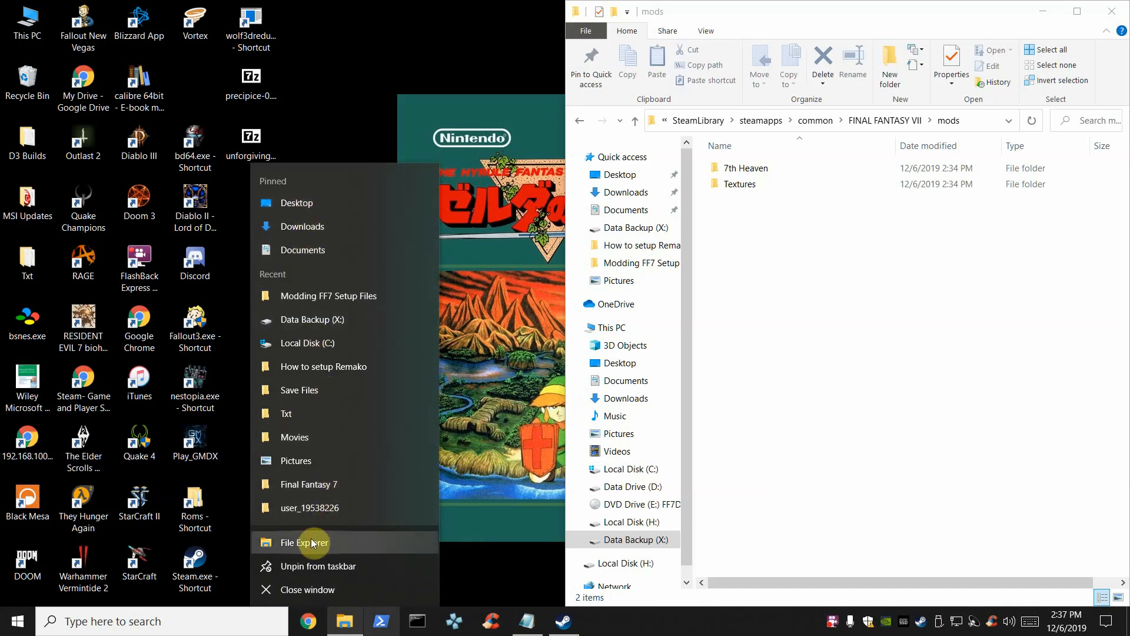
{"action": "left_click", "coordinate": [303, 298]}
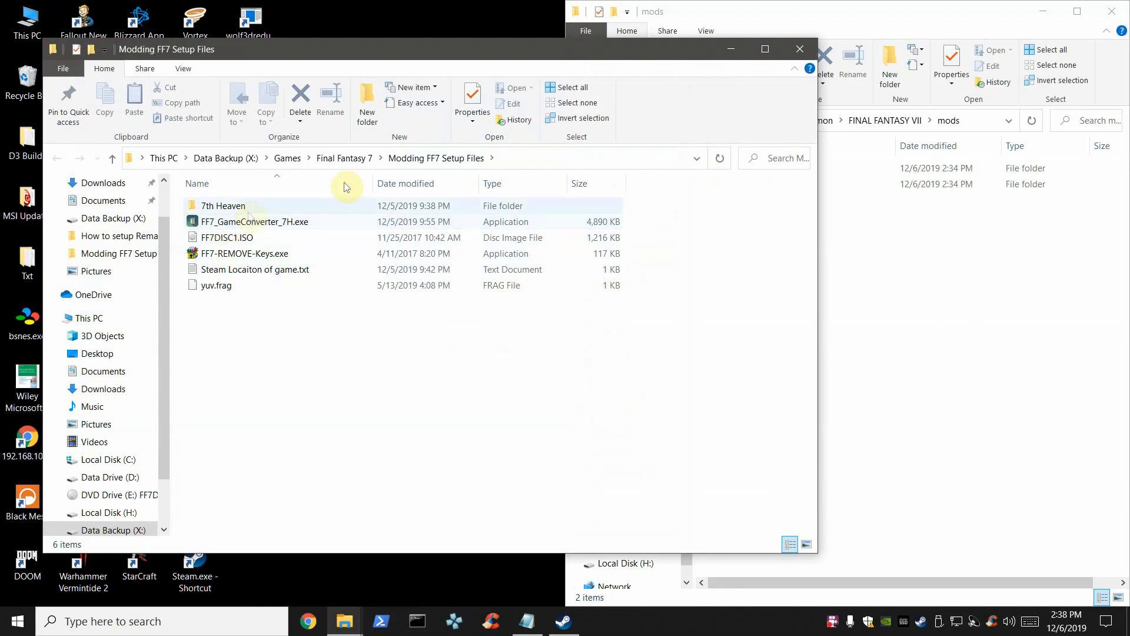
{"action": "left_click", "coordinate": [344, 158]}
{"action": "double_click", "coordinate": [224, 238]}
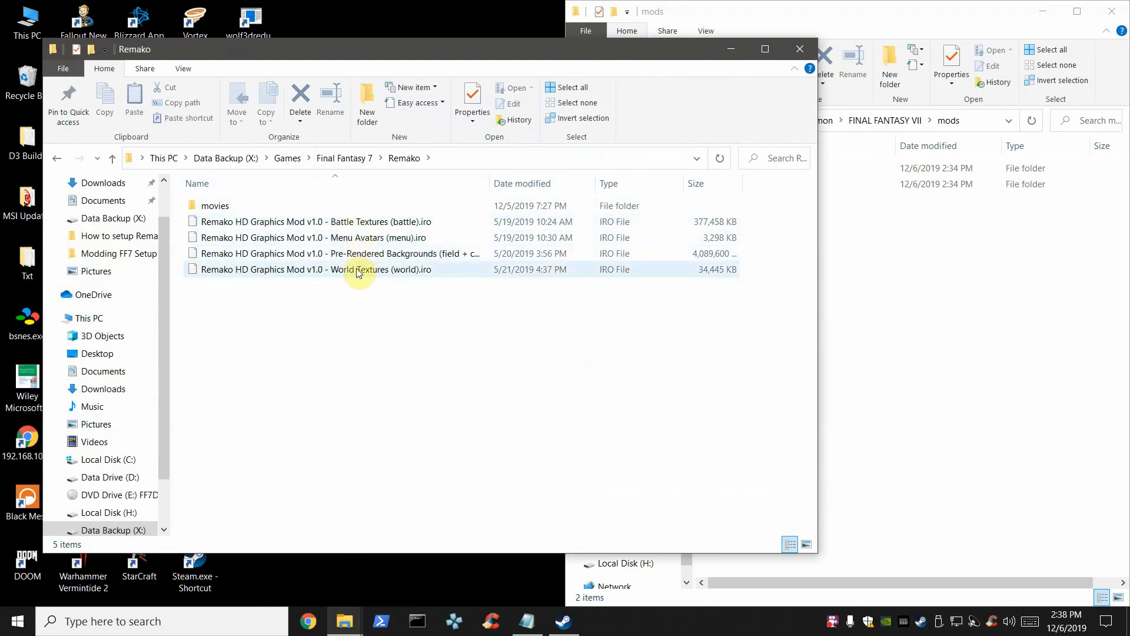
Copy the four Remako HD Graphics Mod v1.0 IRO files (battle, menu, field, world) from the Remako folder into the game's mods folder.
{"action": "left_click", "coordinate": [712, 254]}
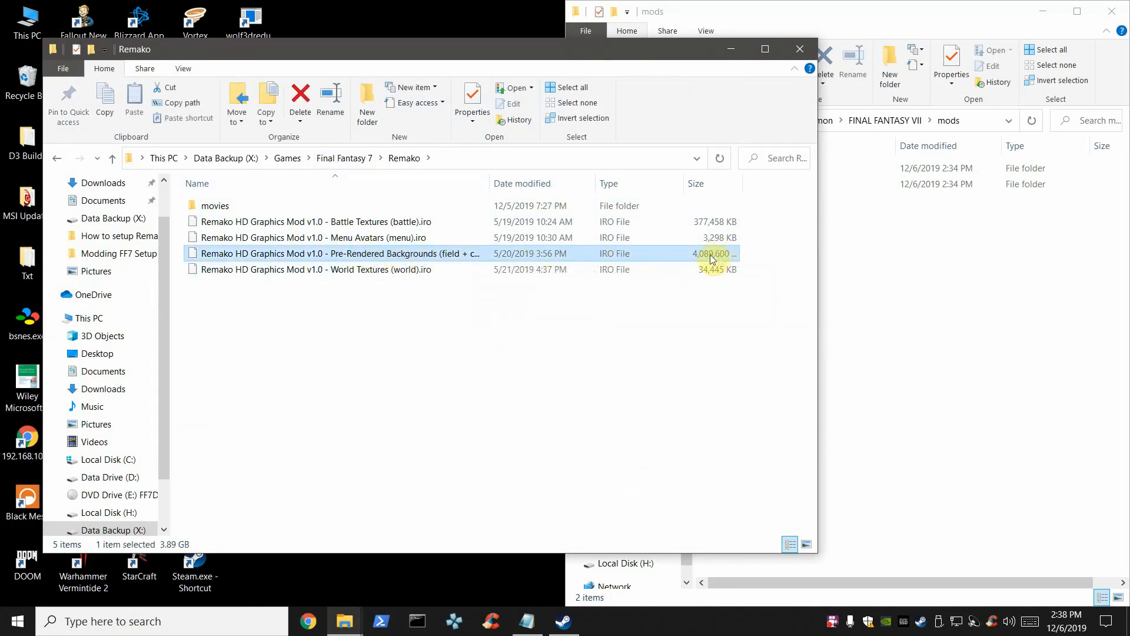
{"action": "left_click", "coordinate": [285, 313]}
{"action": "left_click_drag", "start_coordinate": [380, 304], "coordinate": [218, 222]}
{"action": "right_click", "coordinate": [314, 246]}
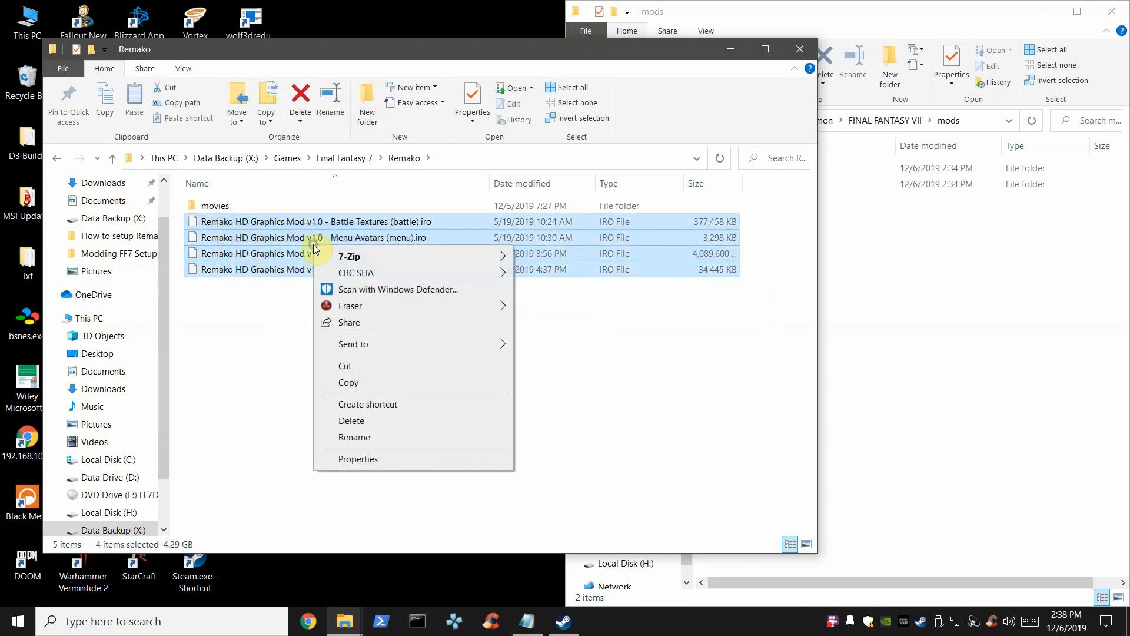
{"action": "left_click", "coordinate": [348, 383]}
{"action": "left_click", "coordinate": [880, 336]}
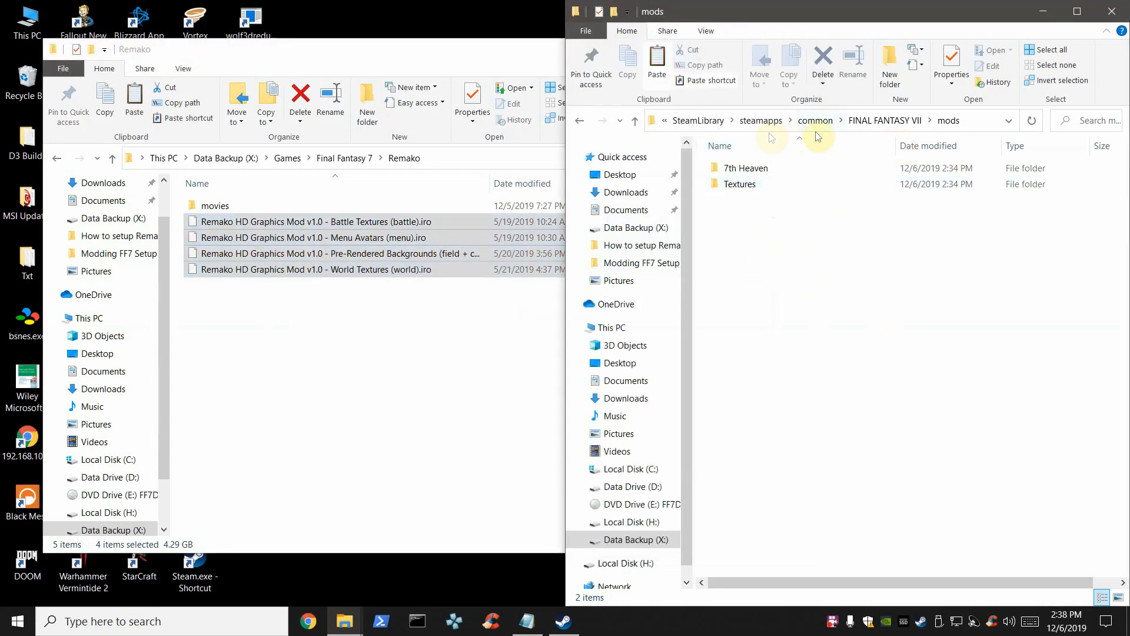
{"action": "left_click", "coordinate": [965, 120]}
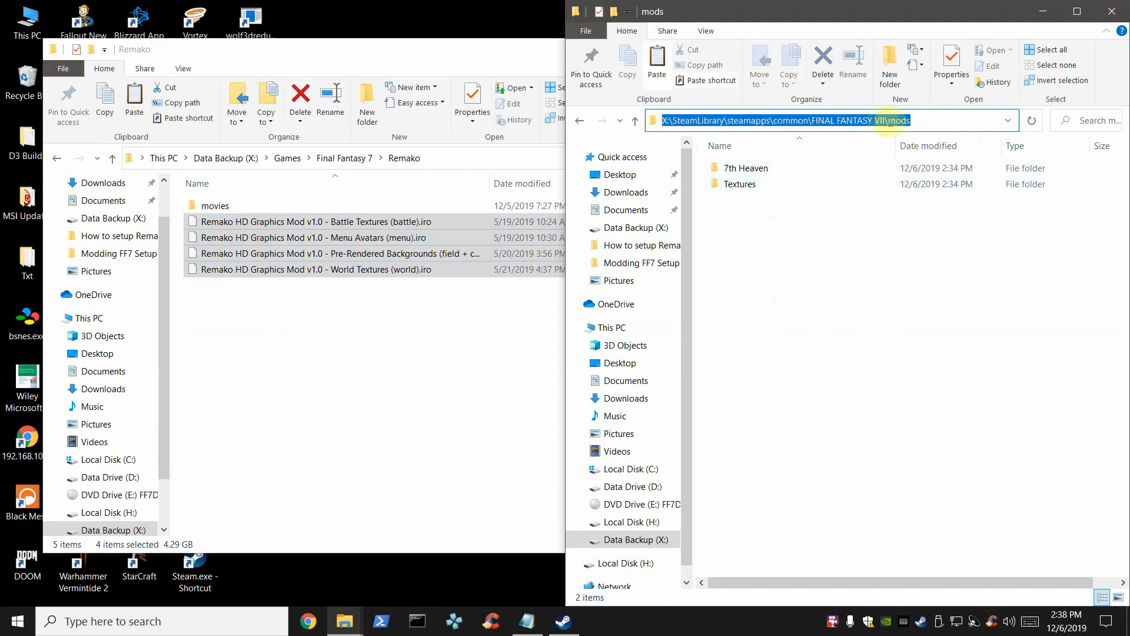
{"action": "left_click", "coordinate": [754, 265]}
{"action": "right_click", "coordinate": [754, 264]}
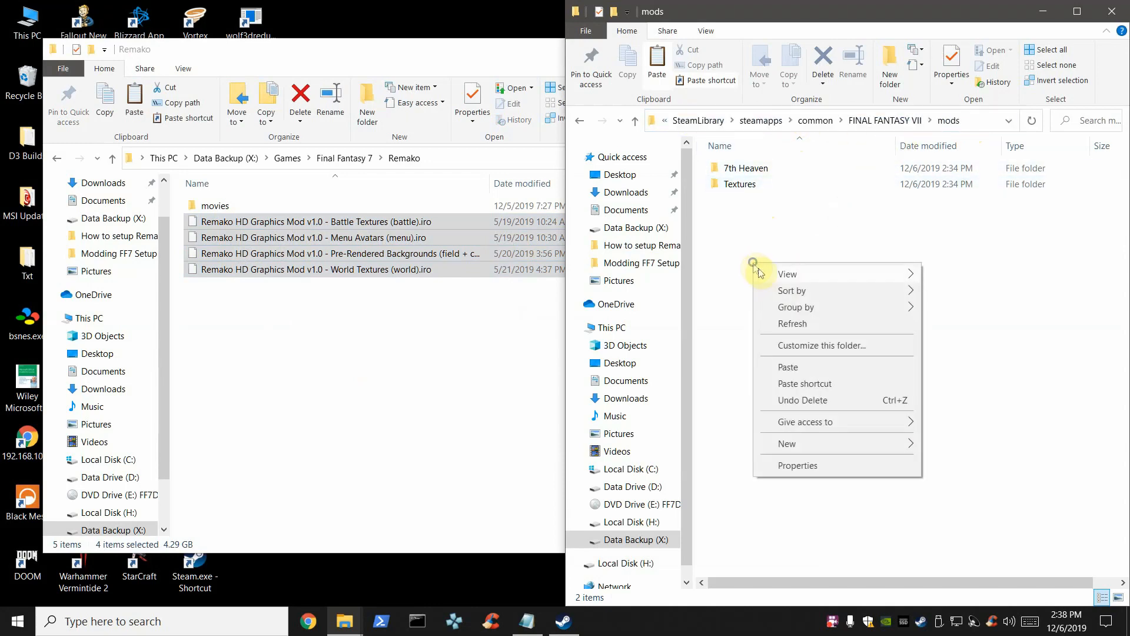
{"action": "left_click", "coordinate": [792, 360]}
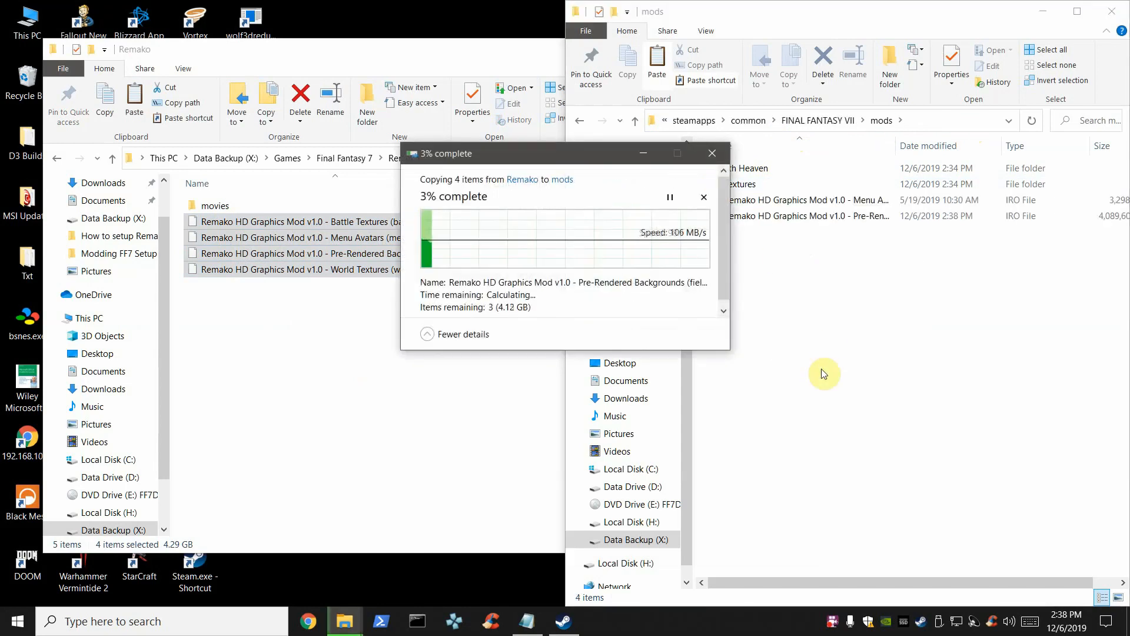
{"action": "left_click", "coordinate": [924, 121]}
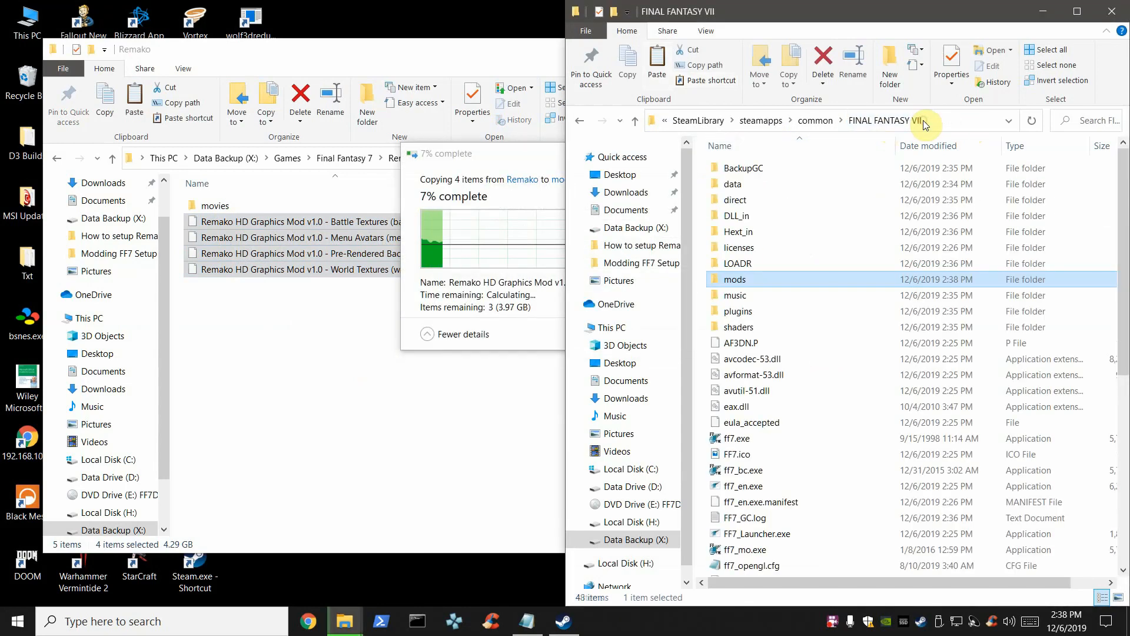
{"action": "double_click", "coordinate": [736, 284]}
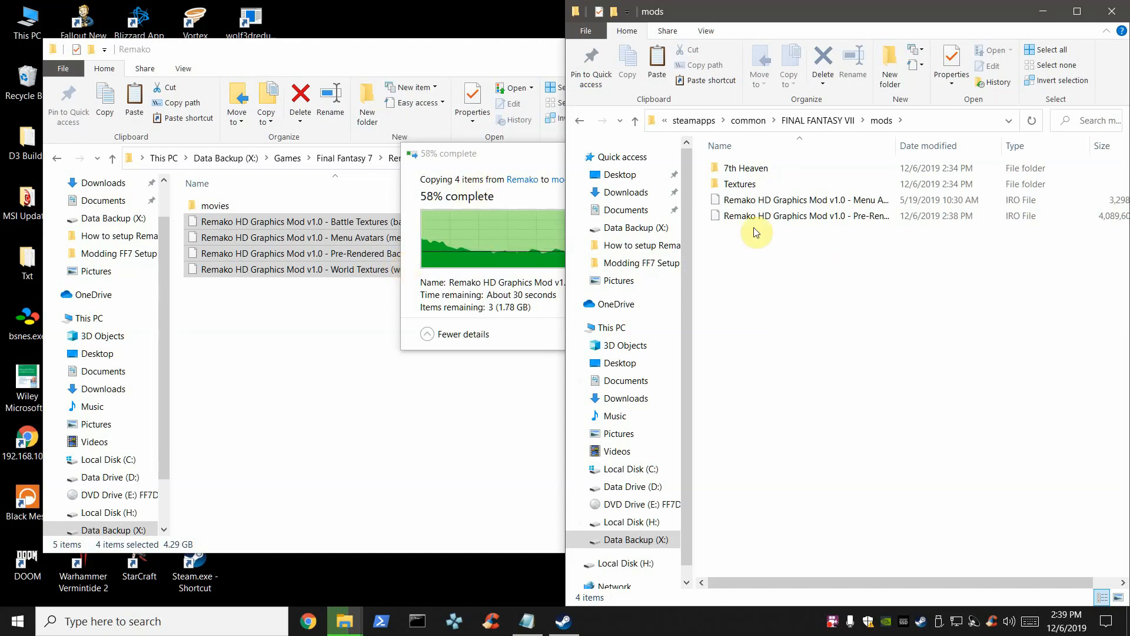
Copy the movies folder from the Remako folder to the clipboard.
{"action": "left_click", "coordinate": [323, 318]}
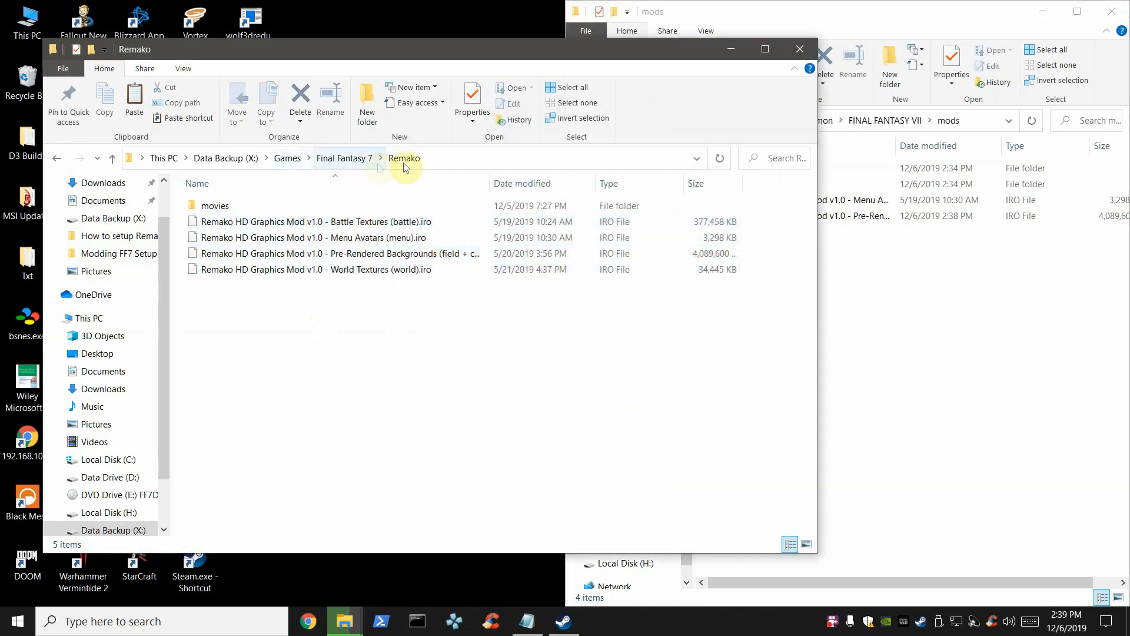
{"action": "left_click", "coordinate": [222, 213]}
{"action": "right_click", "coordinate": [222, 212]}
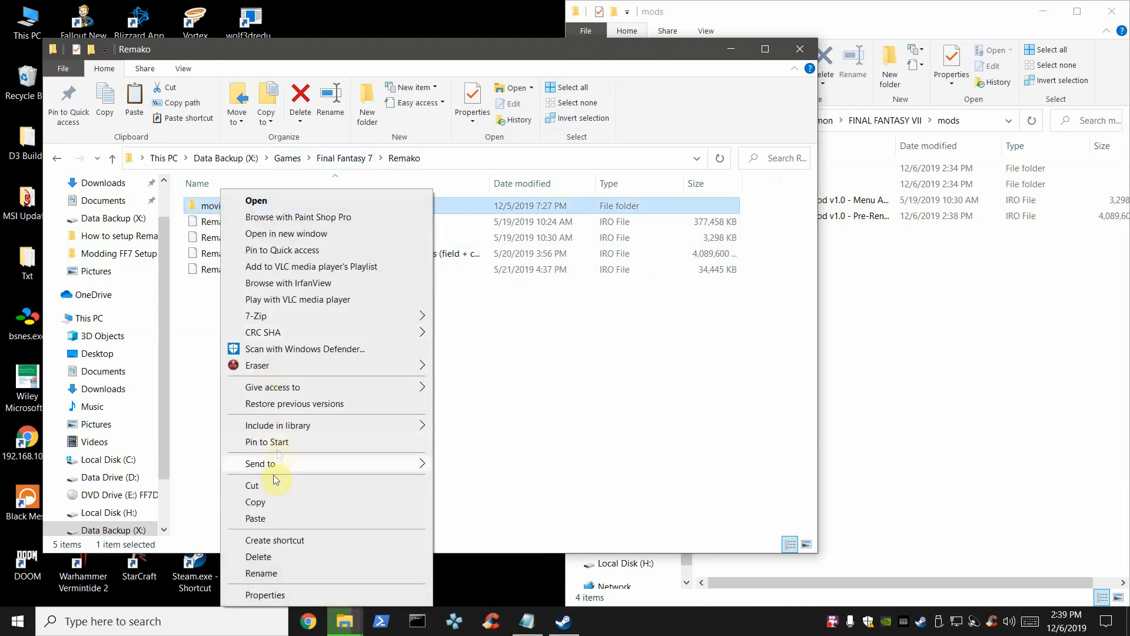
{"action": "left_click", "coordinate": [265, 500]}
Paste the movies folder into the data folder of the FINAL FANTASY VII game folder, replacing the files with the same names.
{"action": "left_click", "coordinate": [1065, 354]}
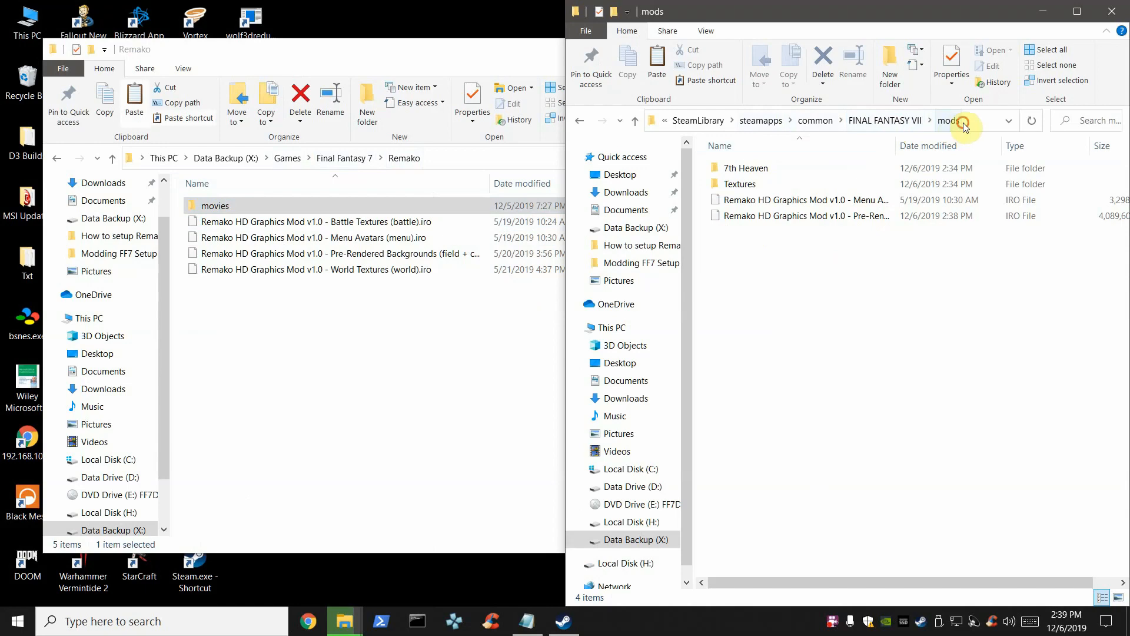
{"action": "left_click", "coordinate": [964, 124]}
{"action": "left_click", "coordinate": [853, 356]}
{"action": "left_click", "coordinate": [875, 122]}
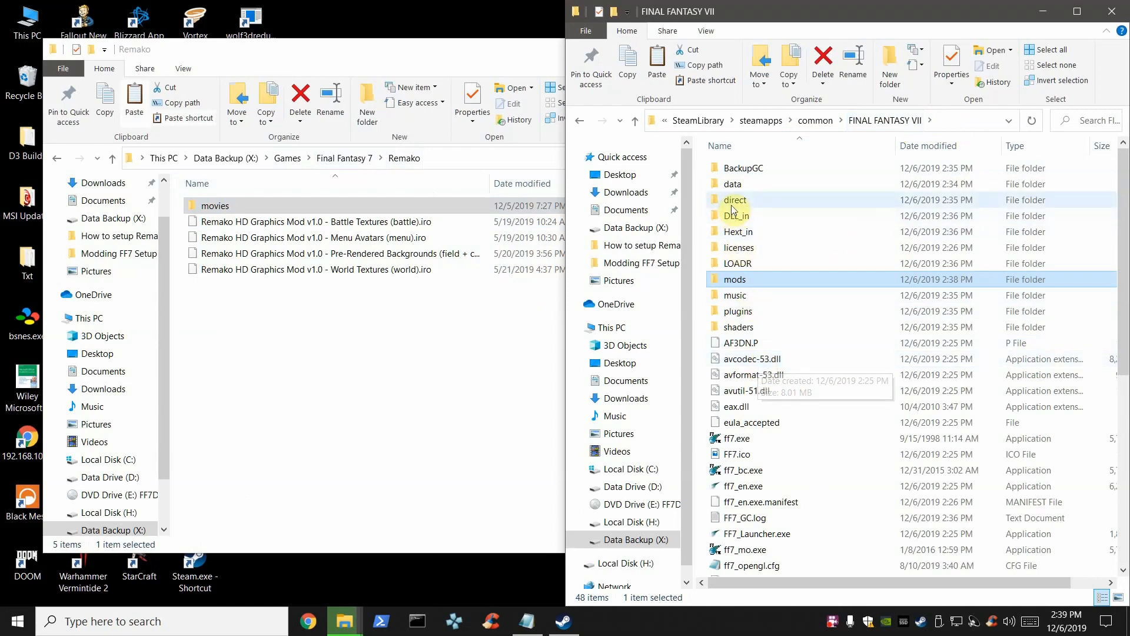
{"action": "left_click", "coordinate": [737, 182]}
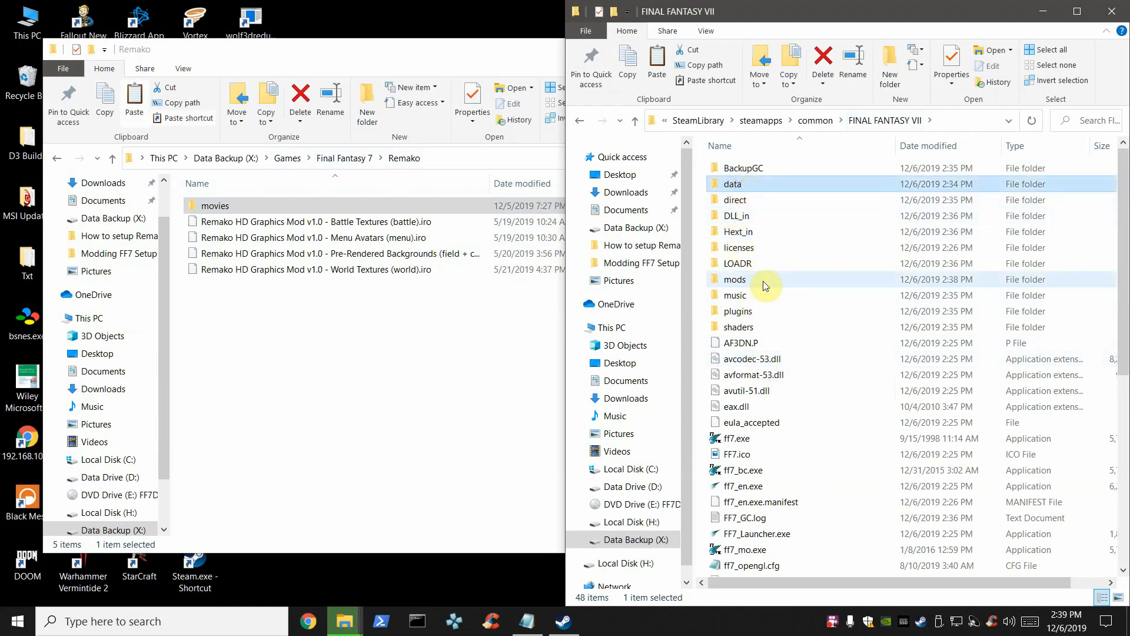
{"action": "double_click", "coordinate": [736, 186]}
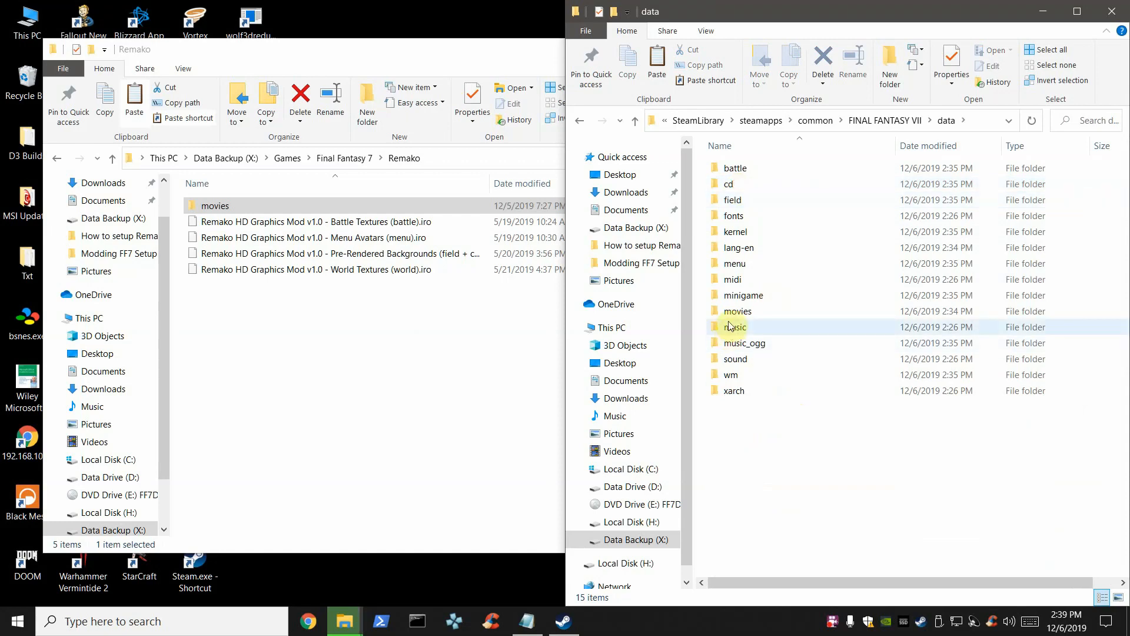
{"action": "right_click", "coordinate": [756, 496]}
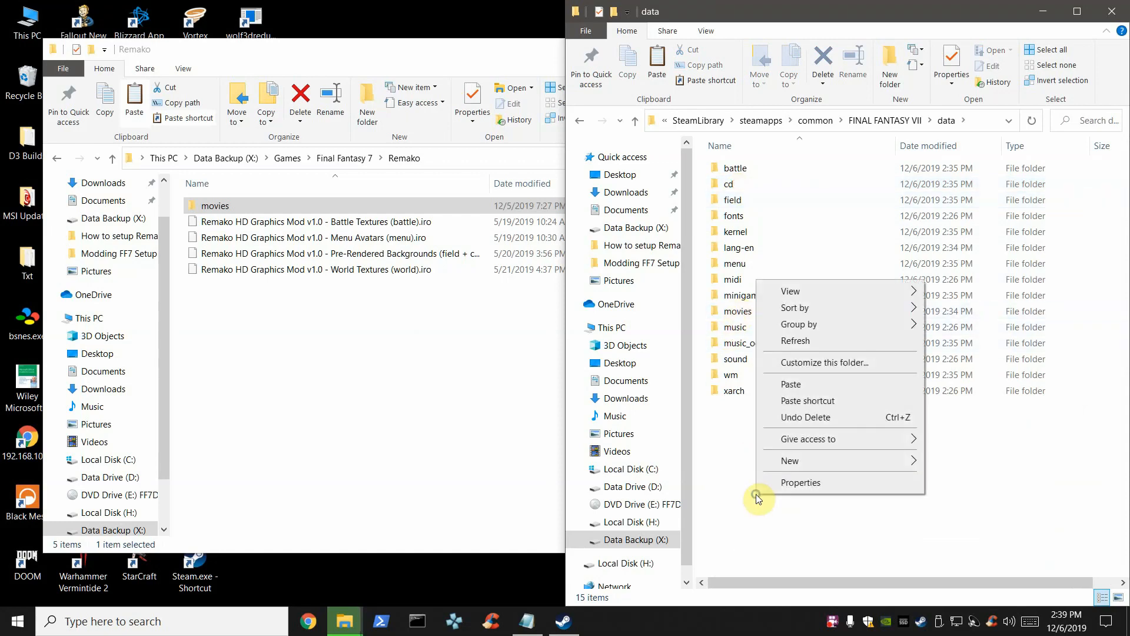
{"action": "left_click", "coordinate": [803, 384]}
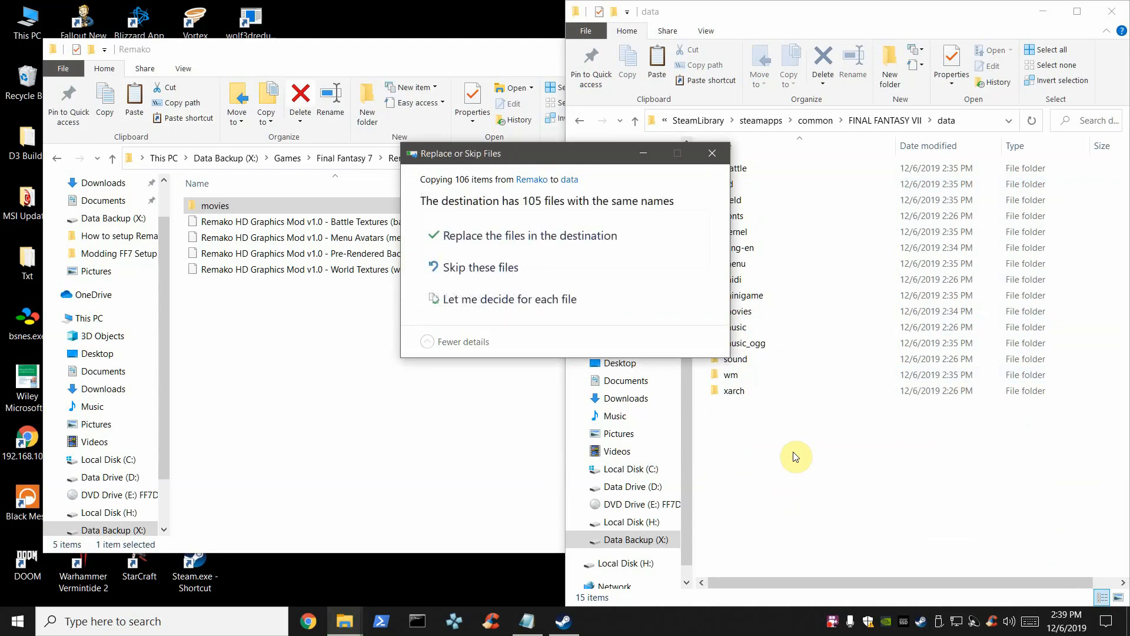
{"action": "left_click", "coordinate": [509, 240]}
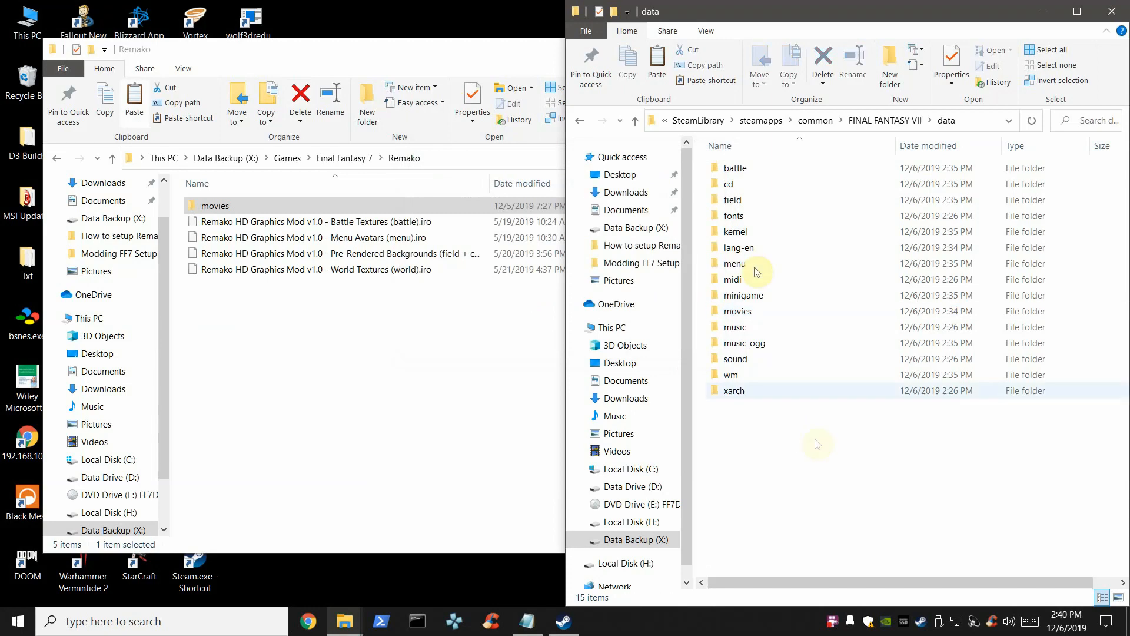
Open the shaders folder inside the FINAL FANTASY VII game folder.
{"action": "left_click", "coordinate": [885, 120]}
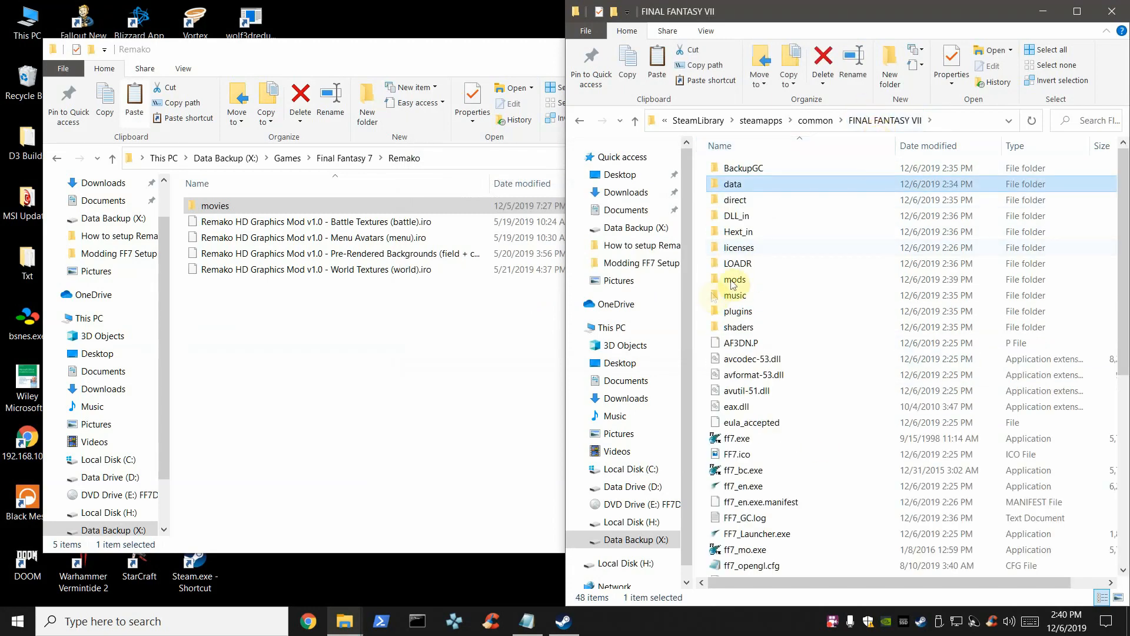
{"action": "double_click", "coordinate": [738, 327]}
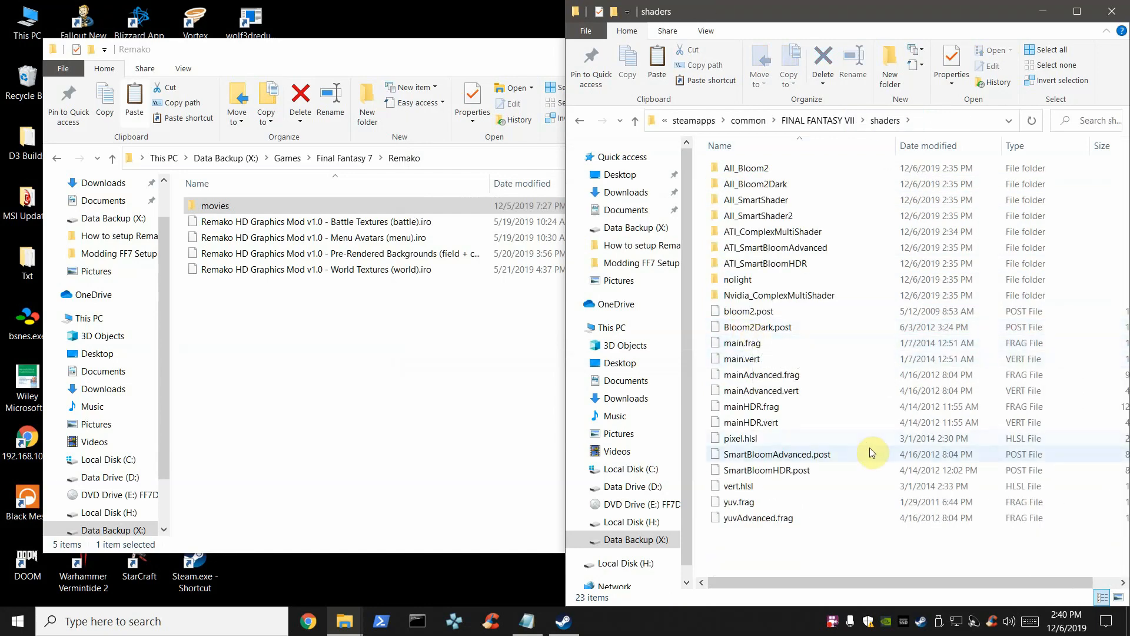
{"action": "left_click", "coordinate": [819, 120]}
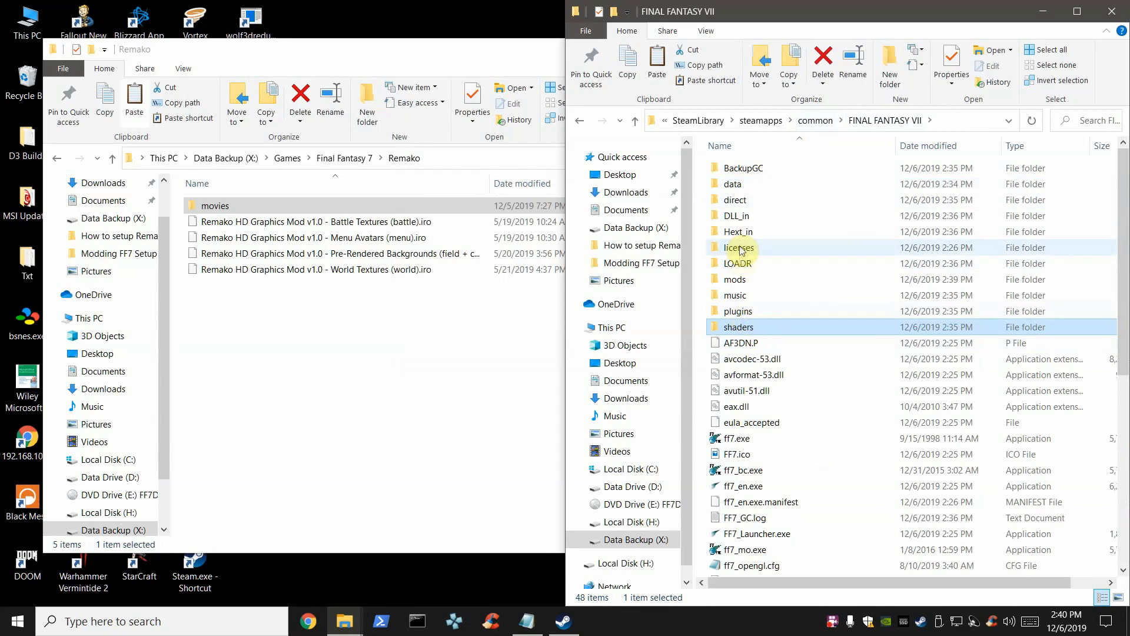
{"action": "double_click", "coordinate": [745, 331]}
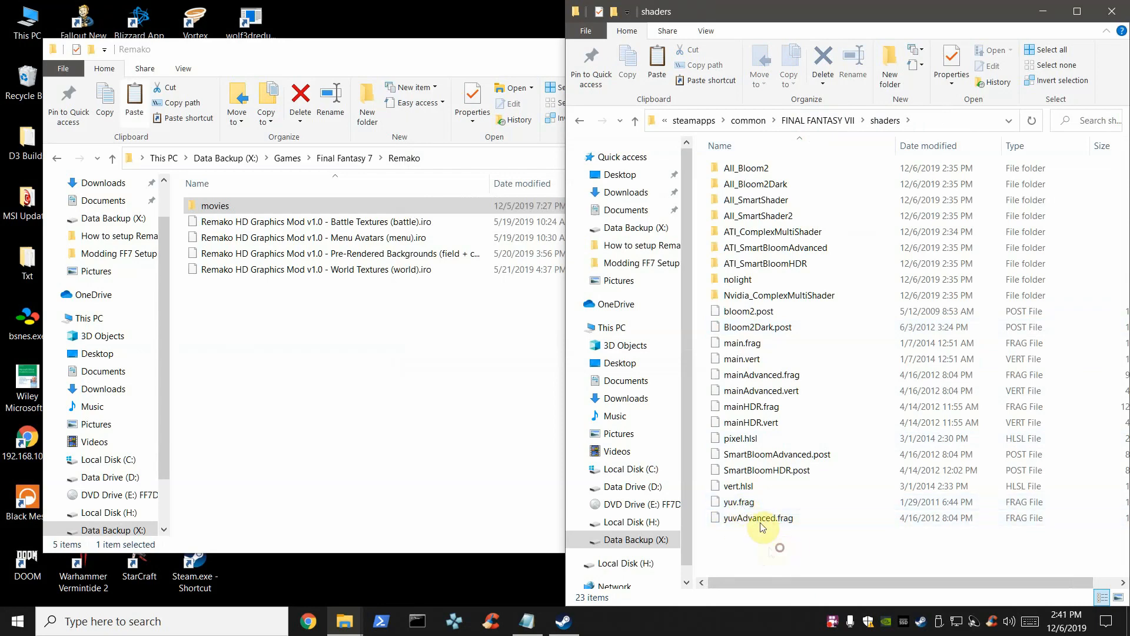
Browse to the Modding FF7 Setup Files folder under Final Fantasy 7 and copy its yuv.frag file.
{"action": "left_click", "coordinate": [289, 312]}
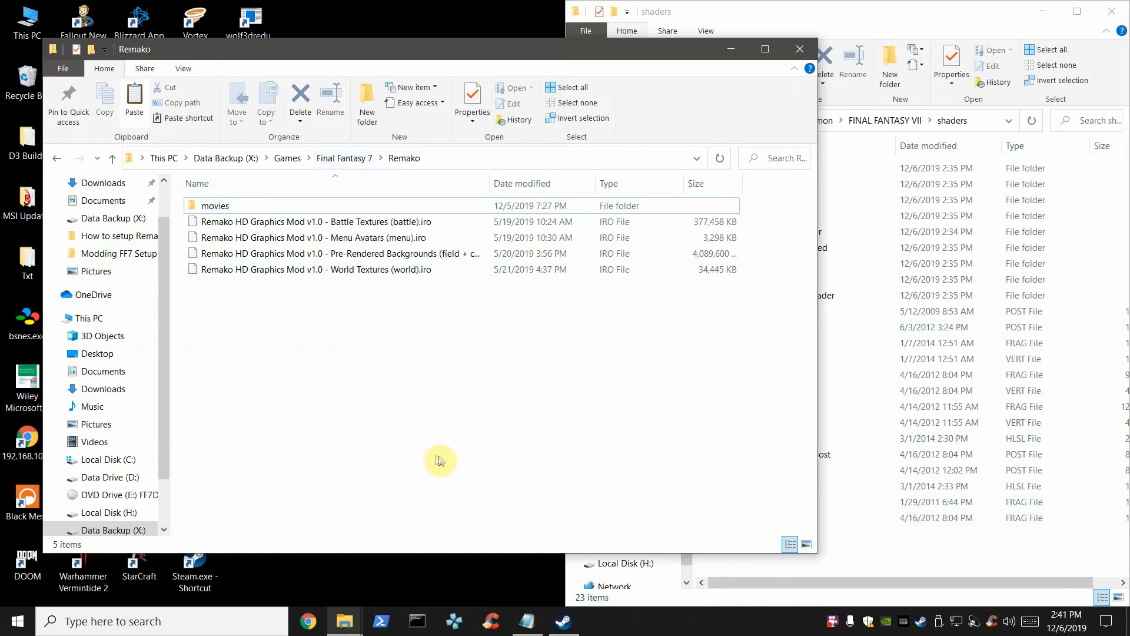
{"action": "left_click", "coordinate": [338, 159]}
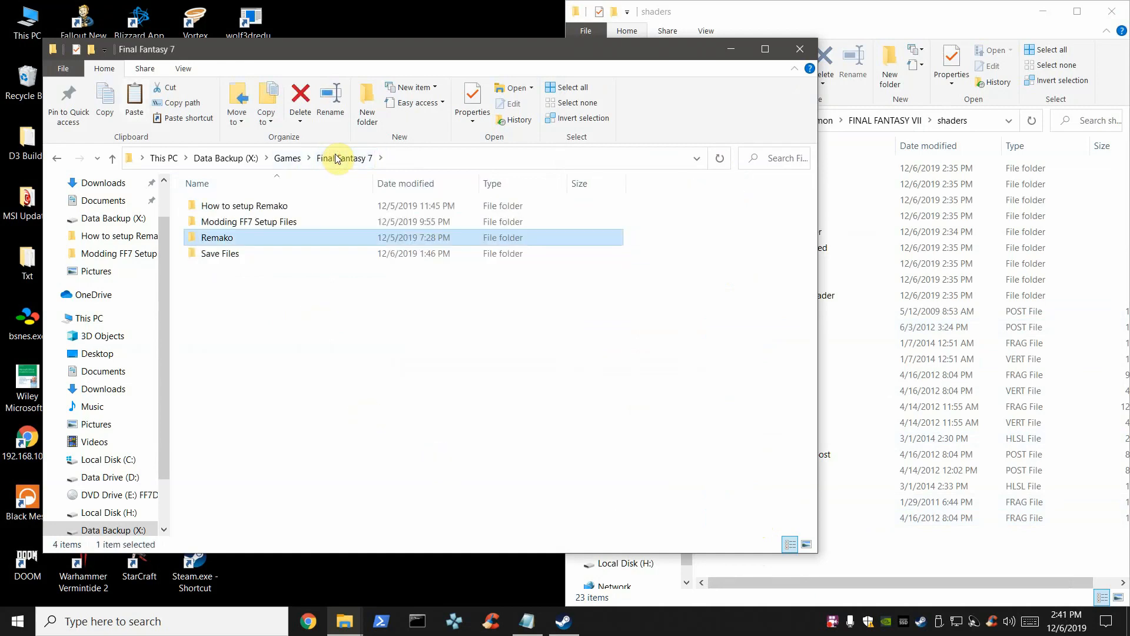
{"action": "double_click", "coordinate": [246, 222]}
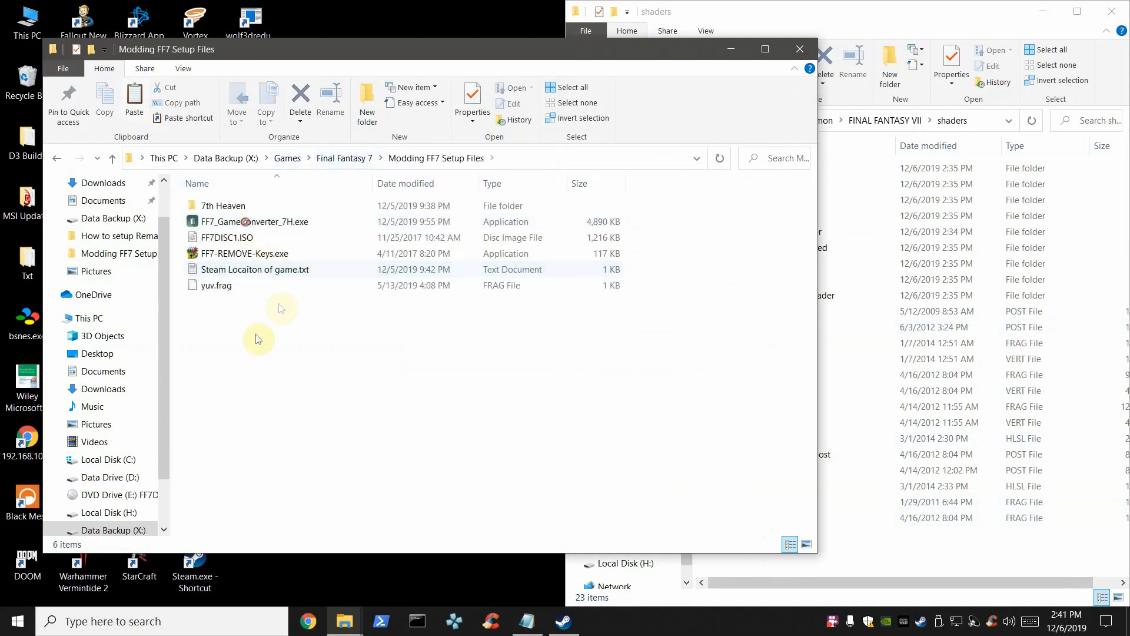
{"action": "right_click", "coordinate": [222, 293]}
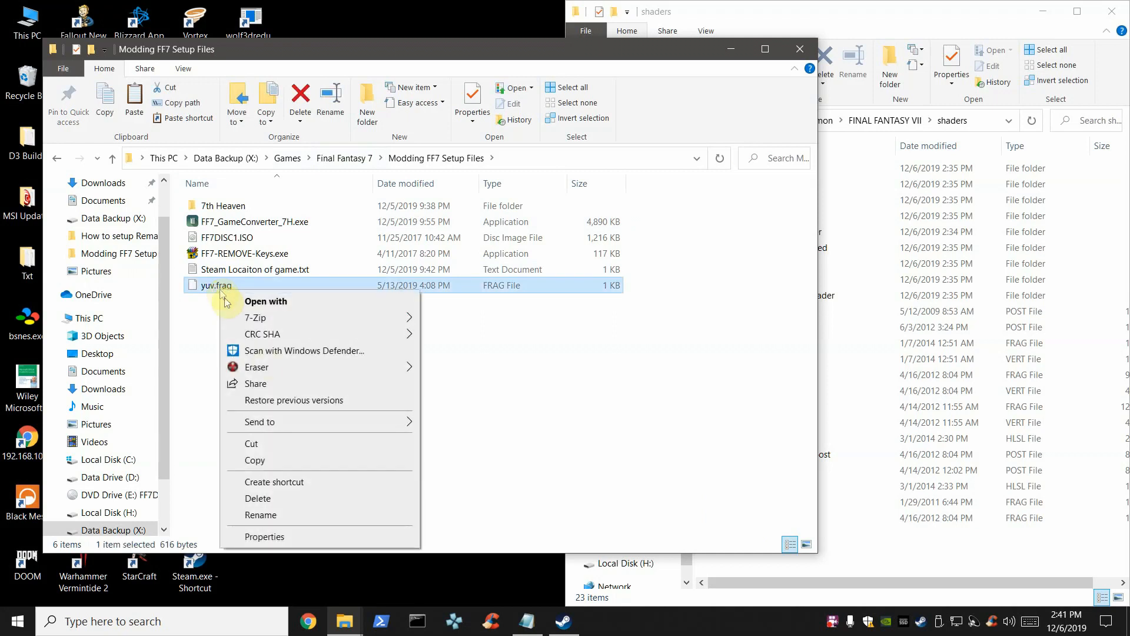
Copy yuv.frag from the Modding FF7 Setup Files folder into the FINAL FANTASY VII shaders folder, replacing the existing file.
{"action": "left_click", "coordinate": [255, 460]}
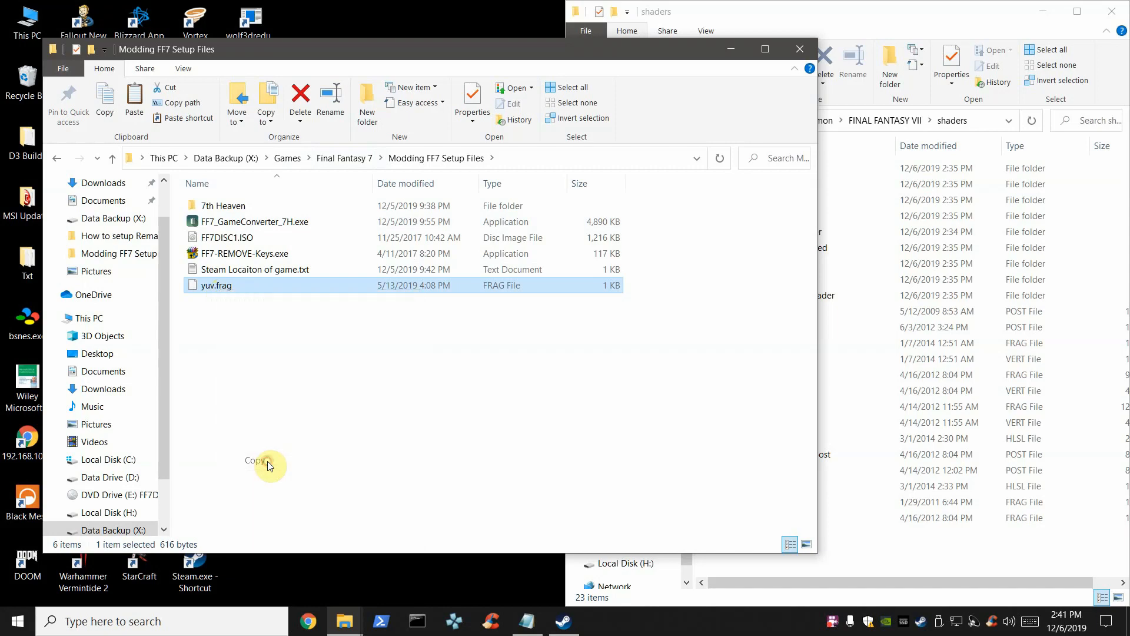
{"action": "left_click", "coordinate": [919, 566]}
{"action": "right_click", "coordinate": [815, 559]}
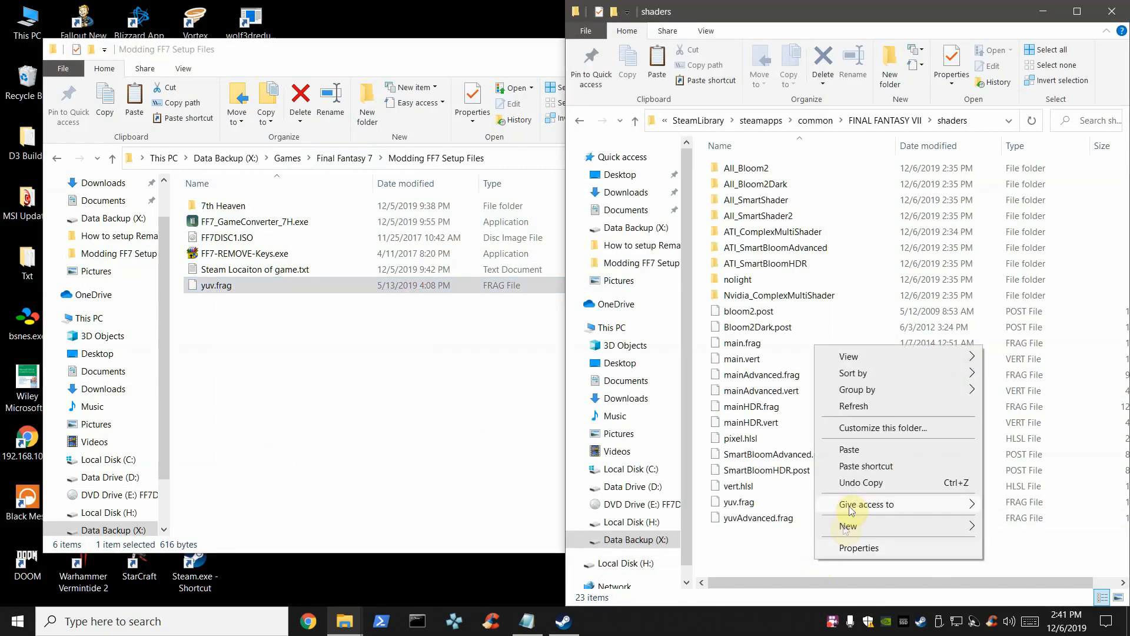
{"action": "left_click", "coordinate": [853, 455]}
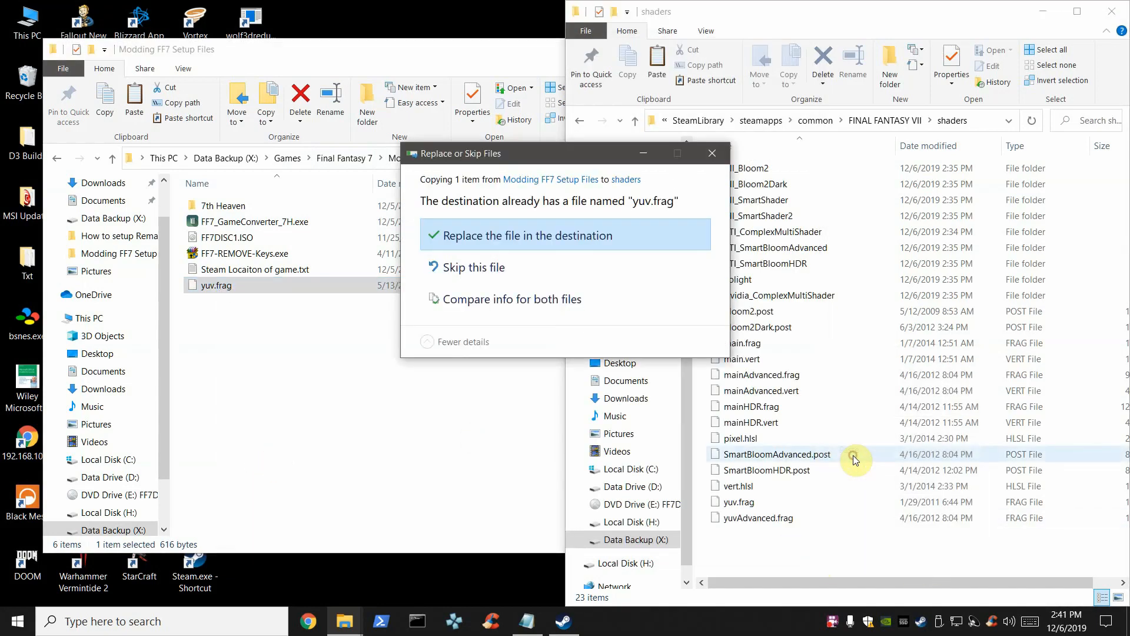
{"action": "left_click", "coordinate": [494, 239]}
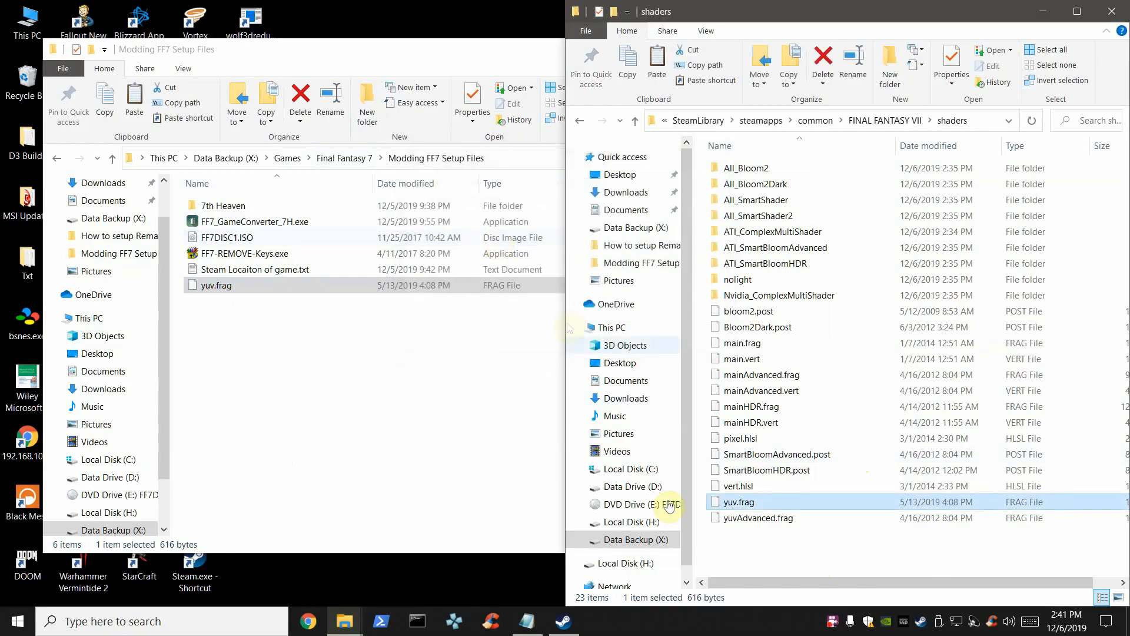
{"action": "left_click", "coordinate": [798, 550]}
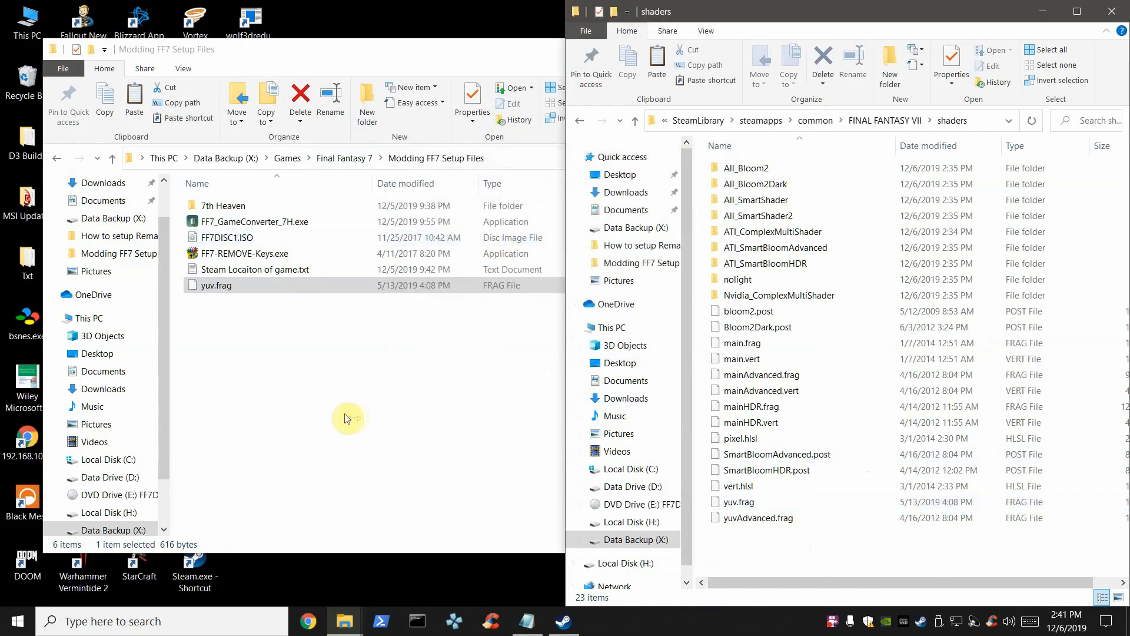
Consult step #5 of the instructions in Notepad and run 7thHeaven.exe from the 7th Heaven\1.56 folder as administrator.
{"action": "left_click", "coordinate": [352, 417]}
{"action": "left_click", "coordinate": [527, 621]}
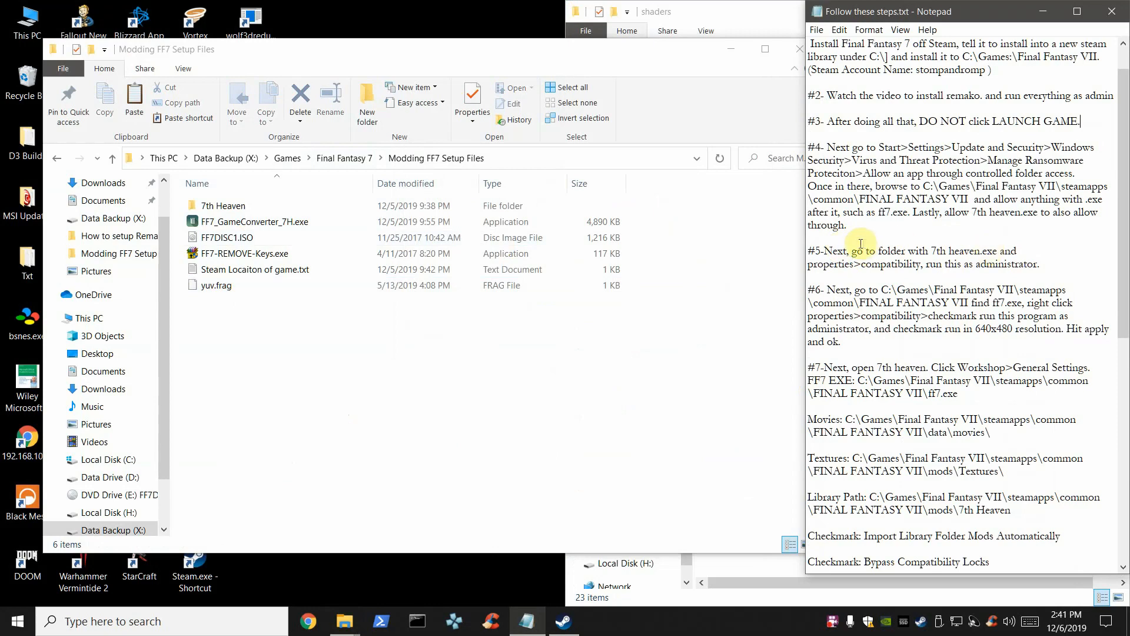
{"action": "left_click_drag", "start_coordinate": [821, 251], "coordinate": [1051, 263]}
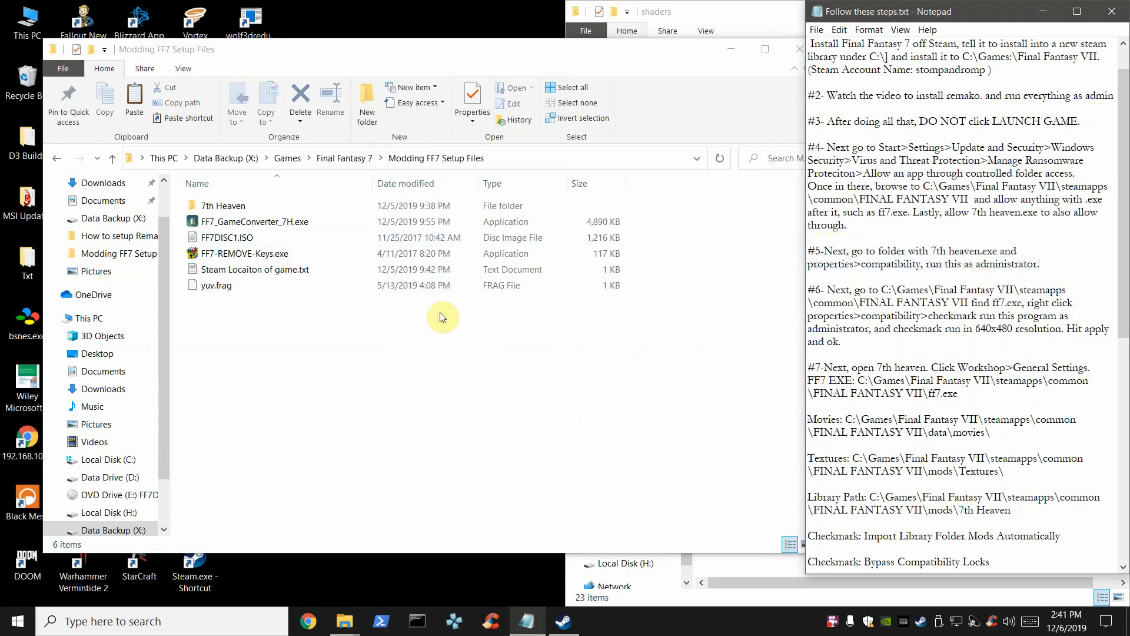
{"action": "left_click", "coordinate": [391, 353]}
{"action": "left_click", "coordinate": [224, 209]}
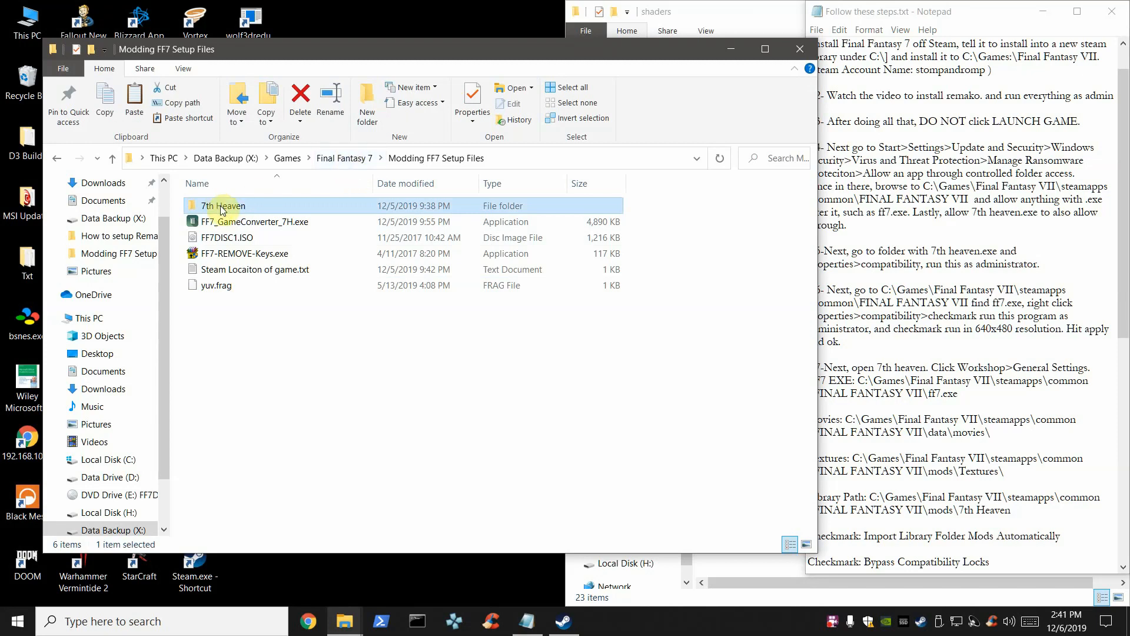
{"action": "double_click", "coordinate": [223, 207]}
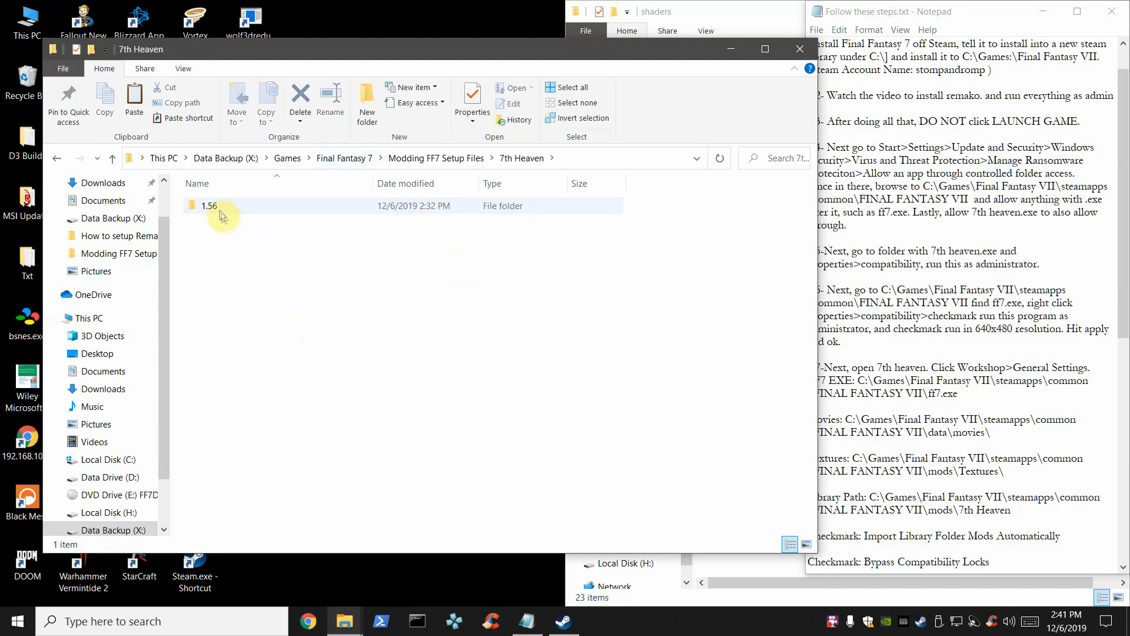
{"action": "double_click", "coordinate": [222, 210]}
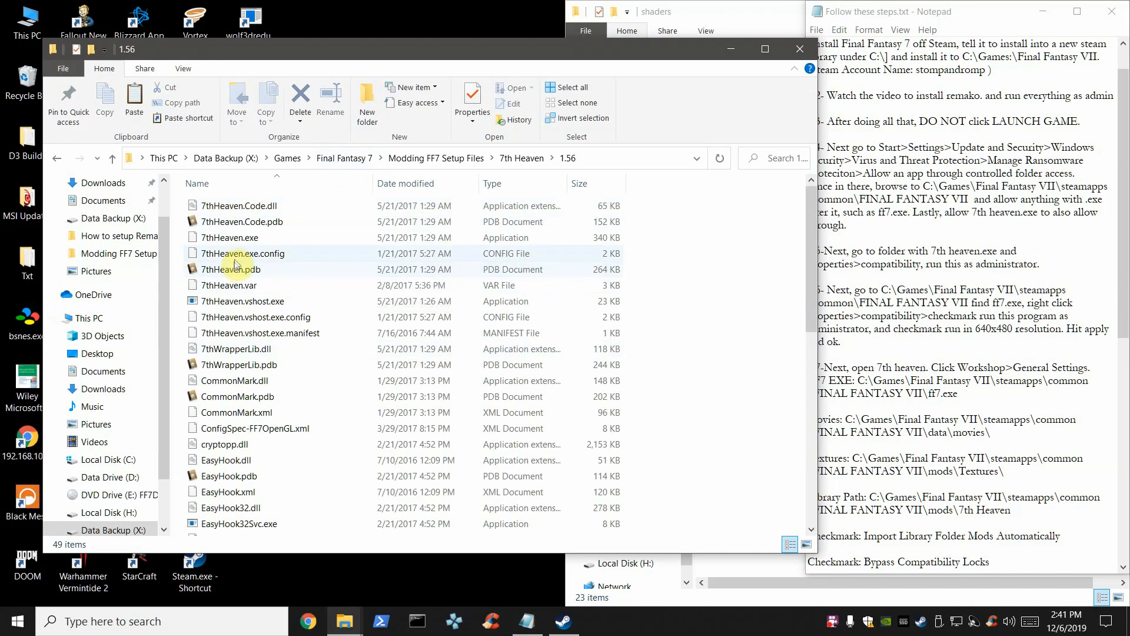
{"action": "left_click", "coordinate": [234, 239]}
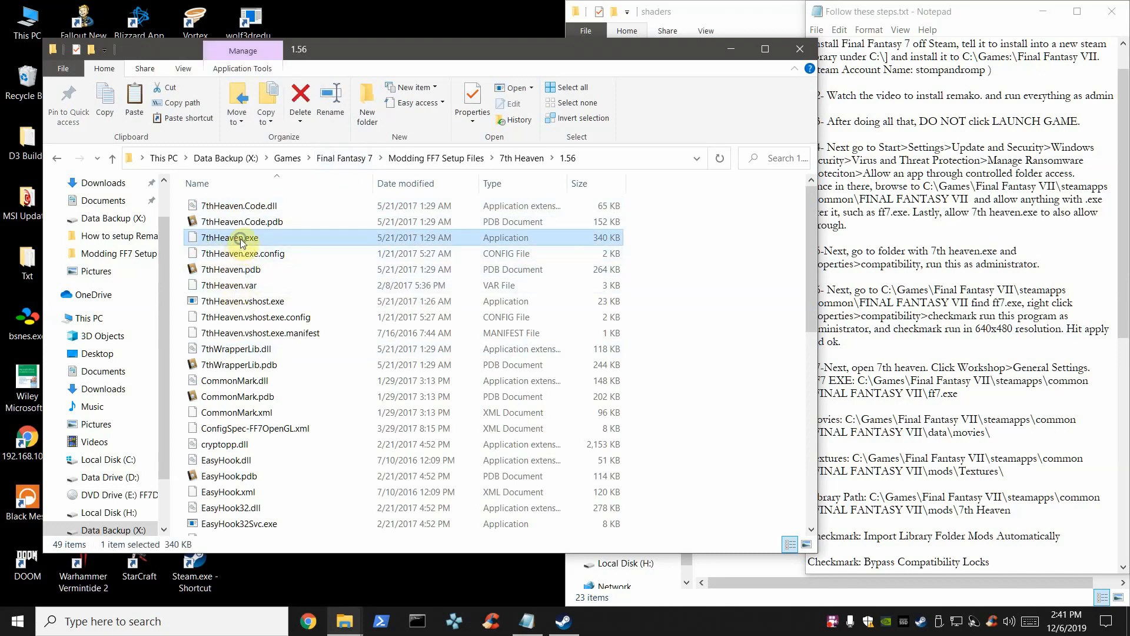
{"action": "right_click", "coordinate": [239, 238]}
{"action": "left_click", "coordinate": [285, 267]}
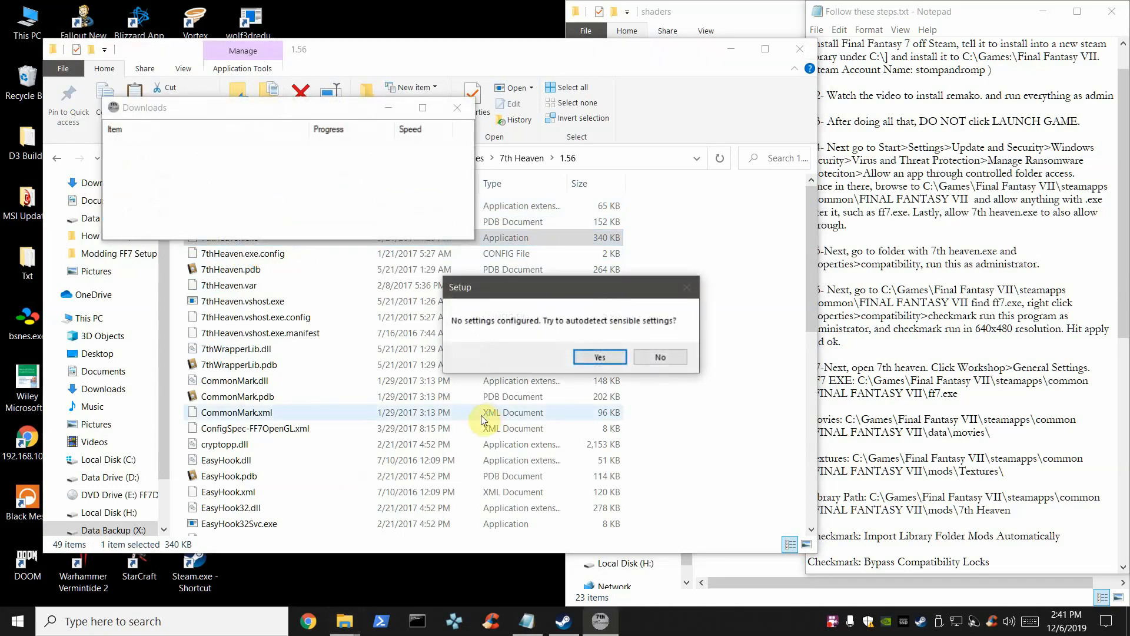
Accept autodetecting sensible settings and setting up subscription links with Windows, and move the General Settings dialog to a clear spot.
{"action": "left_click", "coordinate": [605, 356]}
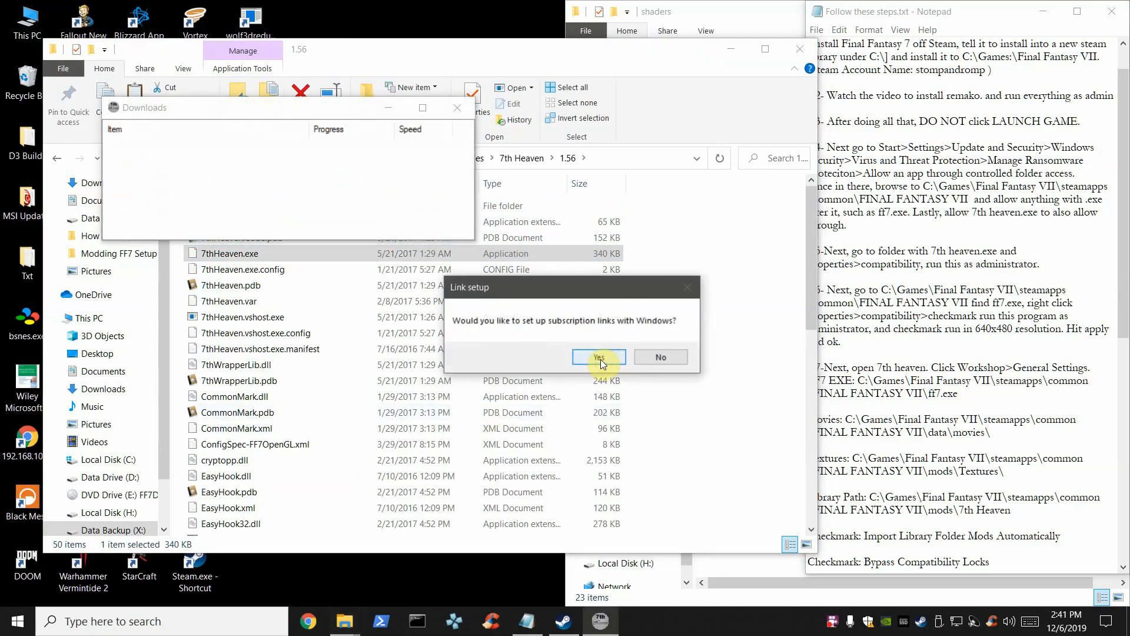
{"action": "left_click", "coordinate": [591, 358]}
{"action": "left_click_drag", "start_coordinate": [307, 89], "coordinate": [437, 271]}
{"action": "left_click_drag", "start_coordinate": [406, 246], "coordinate": [407, 248]}
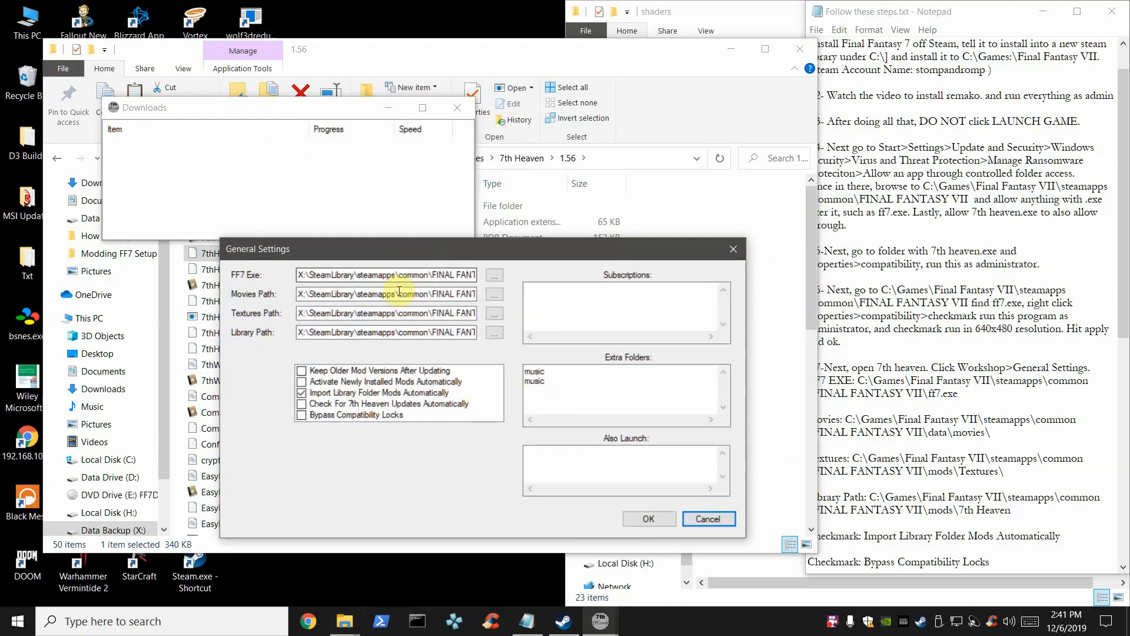
Review the autodetected FF7 Exe, Movies, Textures and Library paths in General Settings.
{"action": "key", "text": "Tab"}
{"action": "key", "text": "Tab"}
{"action": "key", "text": "Tab"}
{"action": "key", "text": "Tab"}
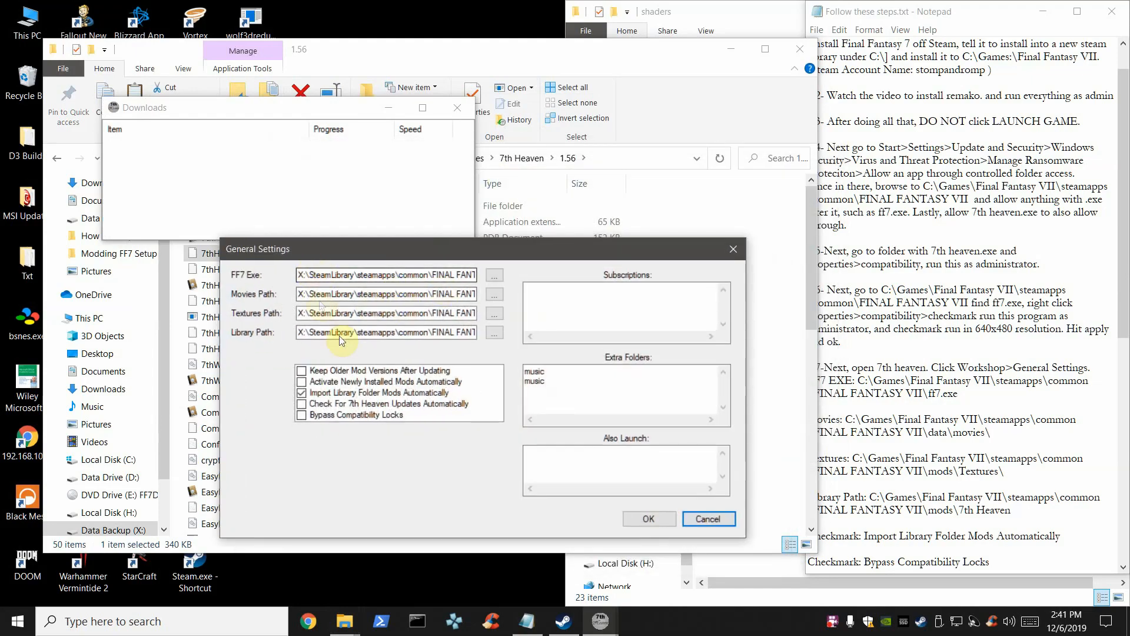
{"action": "key", "text": "shift+Tab"}
{"action": "key", "text": "shift+Tab"}
{"action": "key", "text": "shift+Tab"}
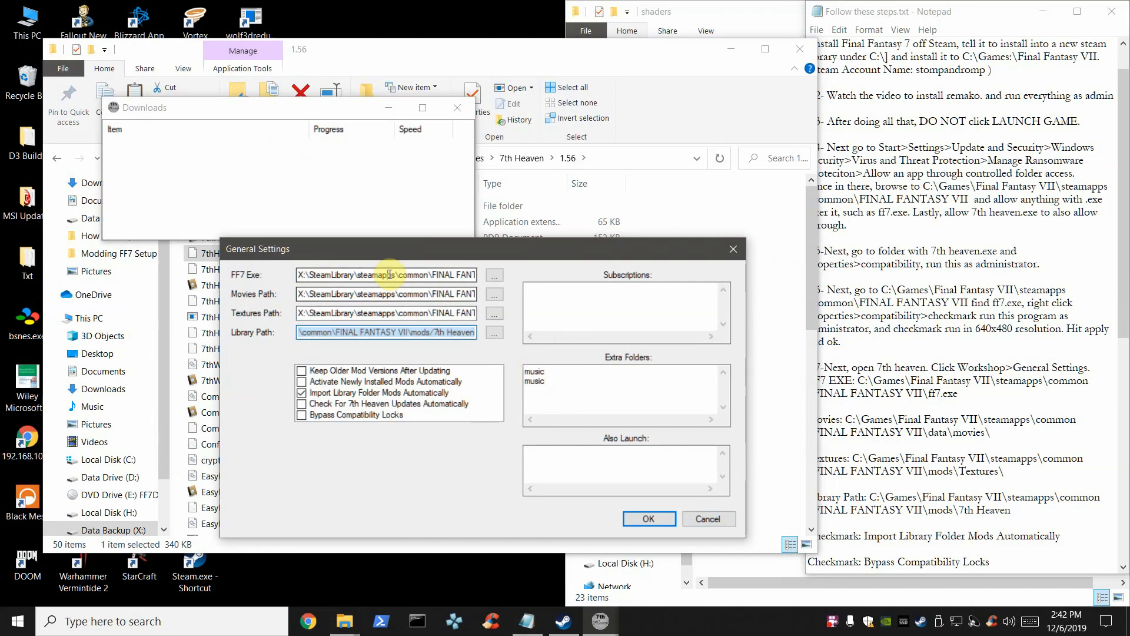
{"action": "left_click", "coordinate": [434, 332]}
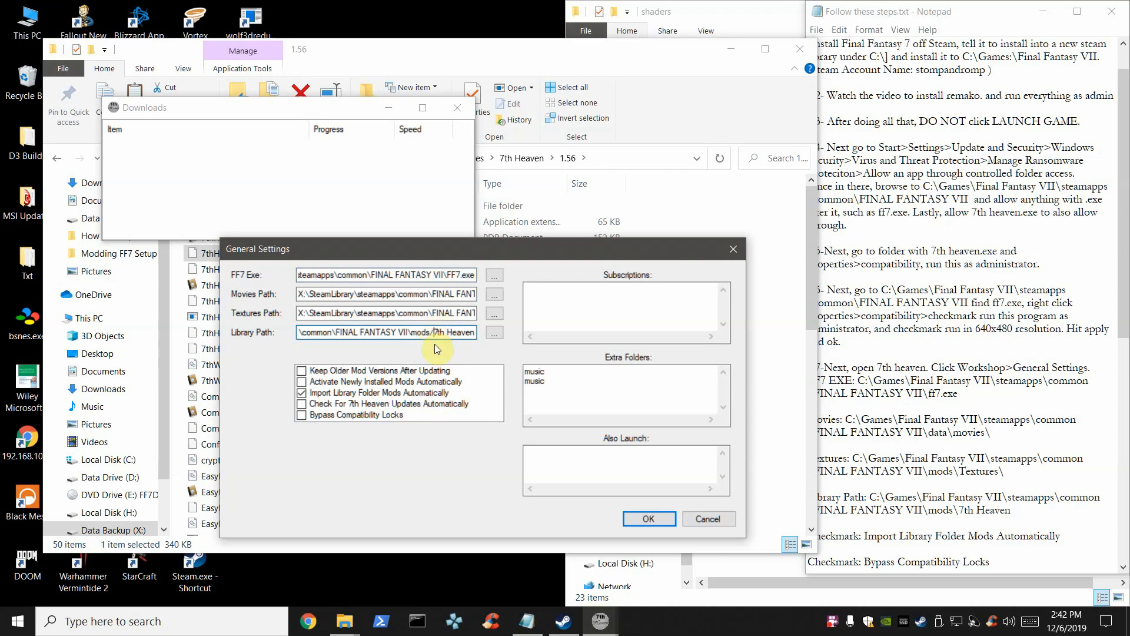
{"action": "key", "text": "shift+Tab"}
{"action": "key", "text": "shift+Tab"}
{"action": "key", "text": "shift+Tab"}
{"action": "left_click", "coordinate": [376, 277]}
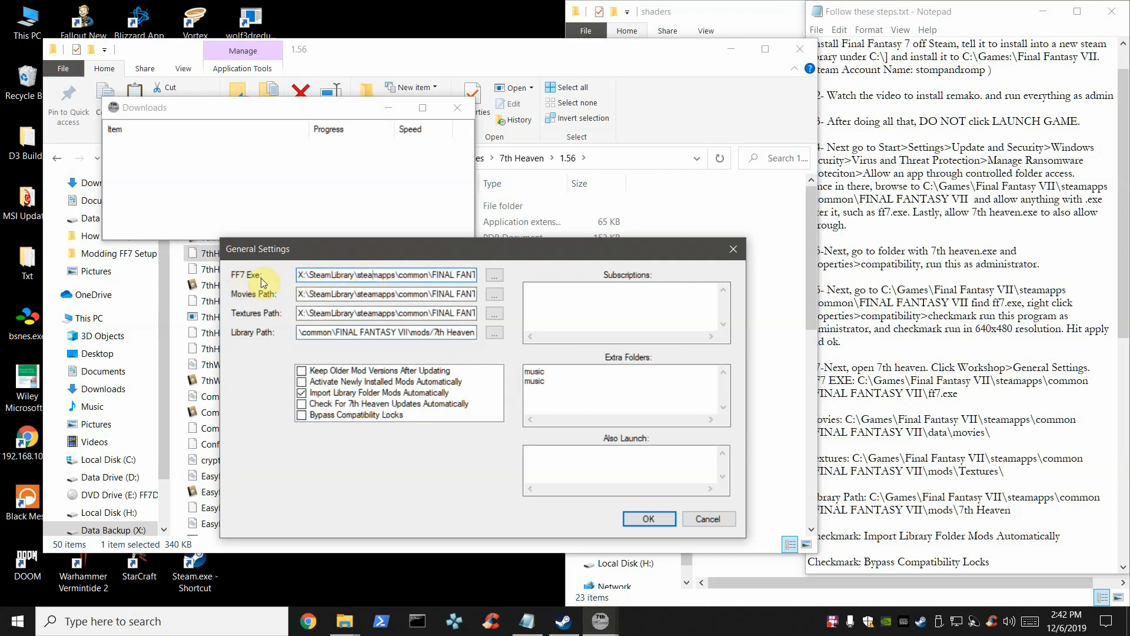
{"action": "left_click_drag", "start_coordinate": [320, 276], "coordinate": [516, 290]}
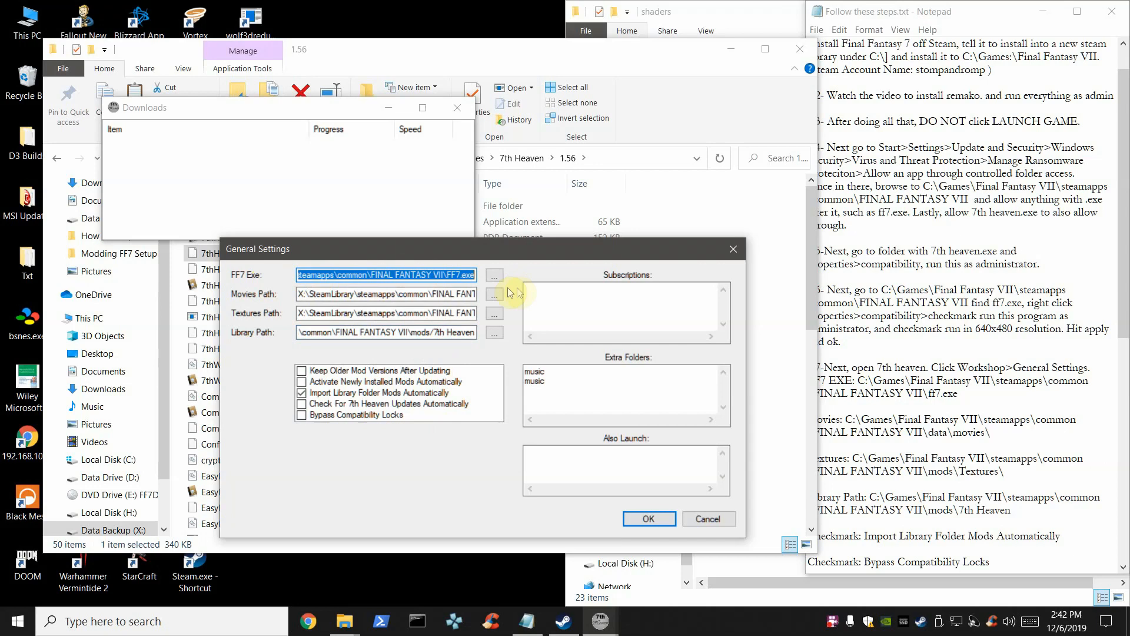
{"action": "left_click", "coordinate": [460, 276]}
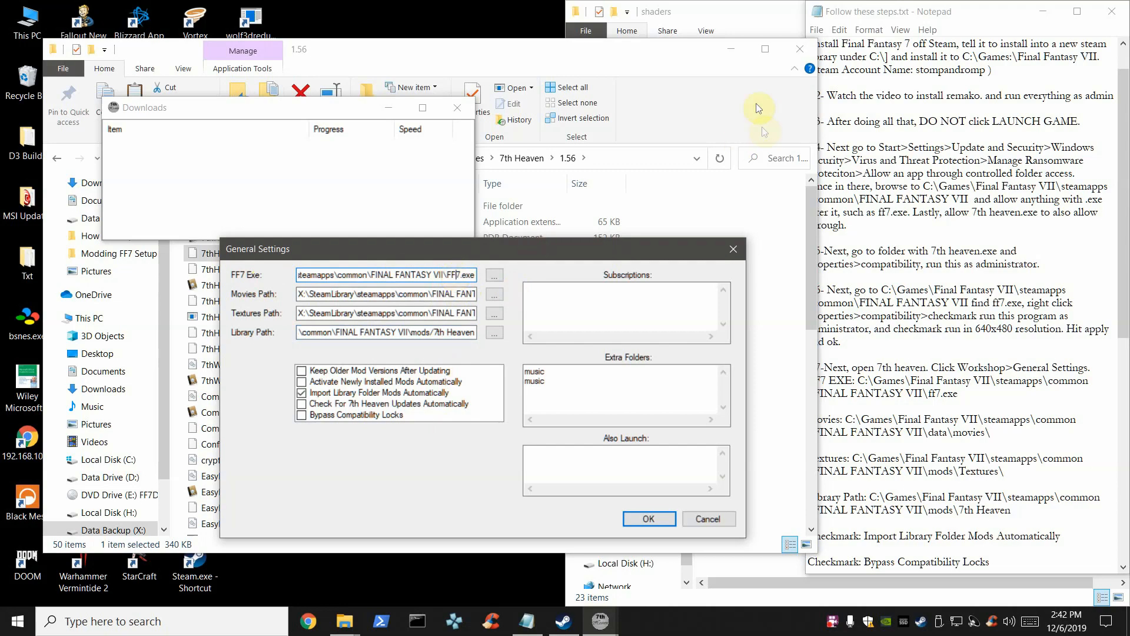
Locate ff7.exe in the FINAL FANTASY VII game folder in File Explorer.
{"action": "left_click", "coordinate": [750, 20]}
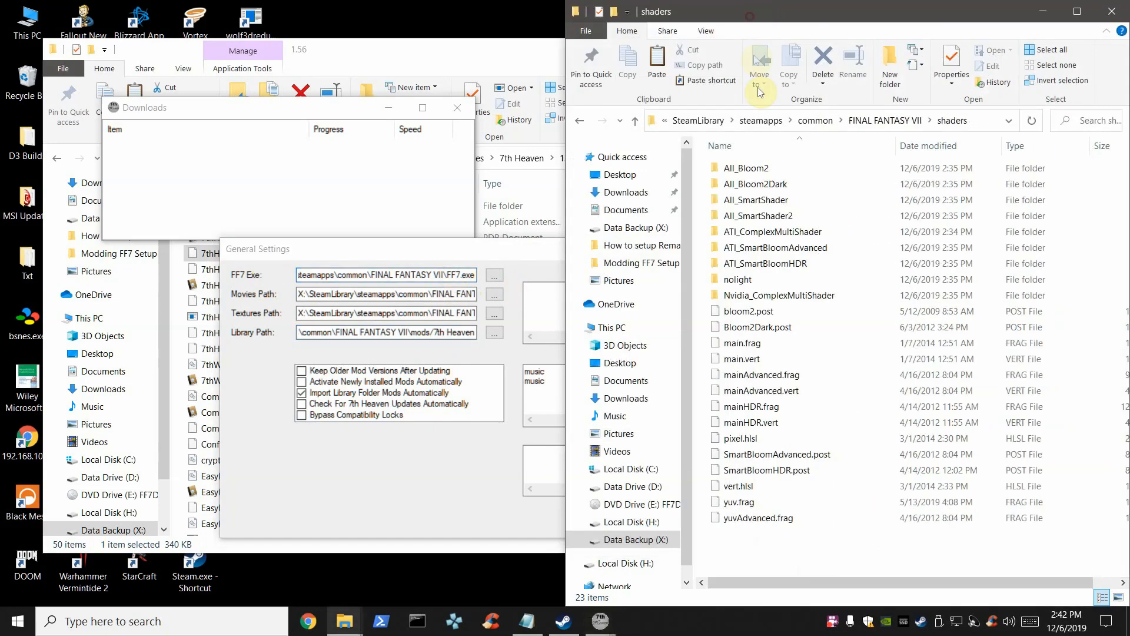
{"action": "left_click", "coordinate": [877, 122]}
{"action": "left_click", "coordinate": [751, 440]}
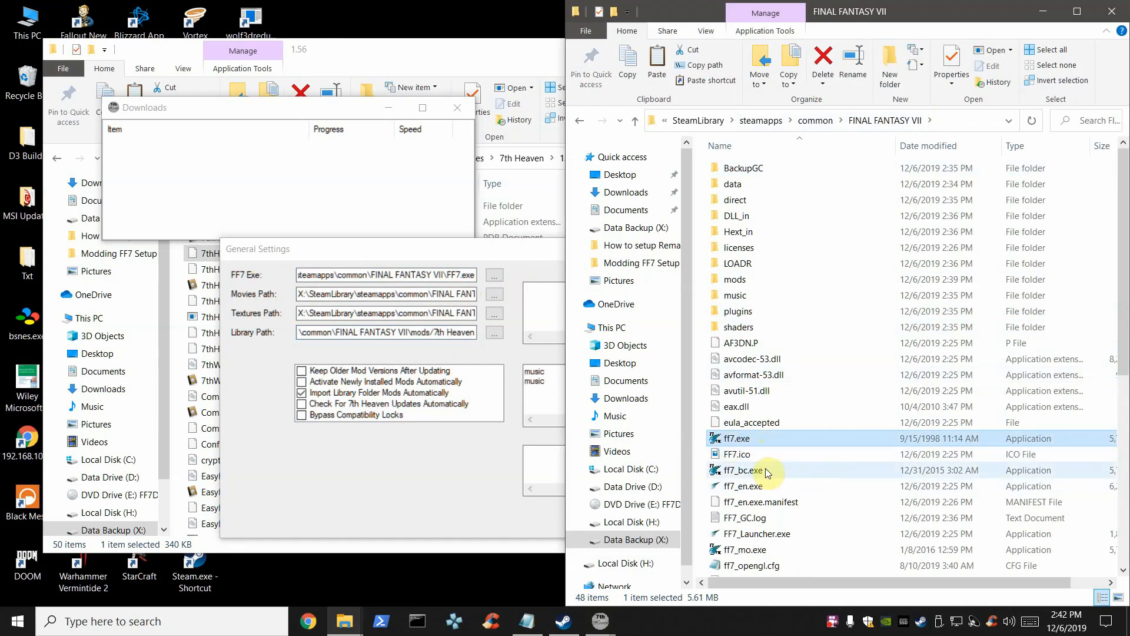
Set the FF7 Exe path to ff7.exe in X:\SteamLibrary\steamapps\common\FINAL FANTASY VII and check the resulting path.
{"action": "left_click", "coordinate": [495, 275]}
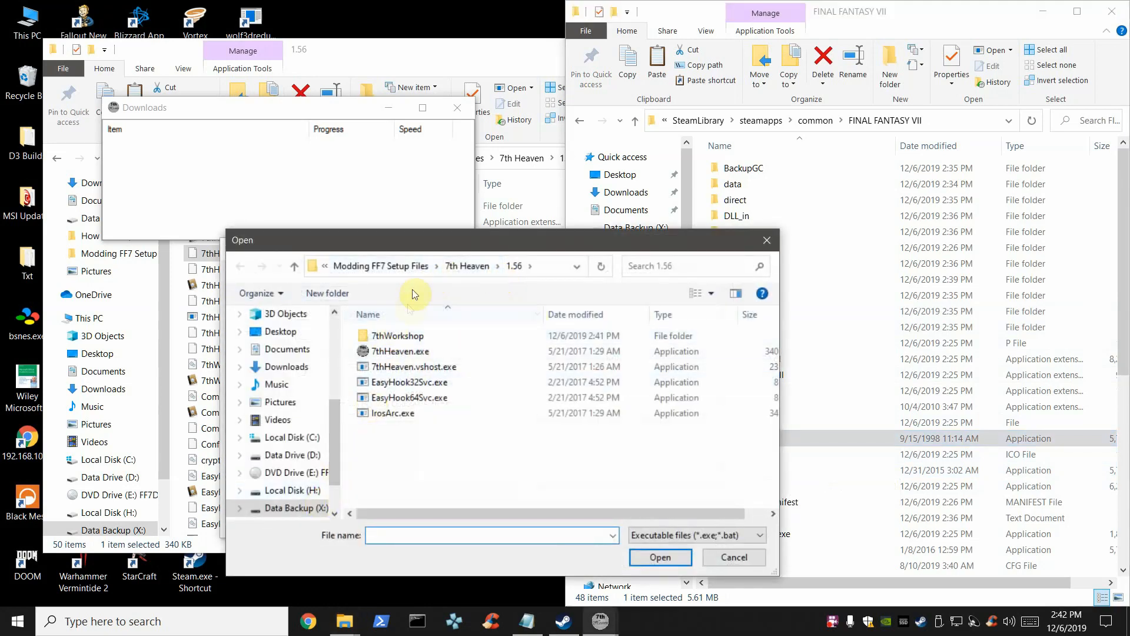
{"action": "left_click", "coordinate": [409, 266]}
{"action": "left_click", "coordinate": [362, 266]}
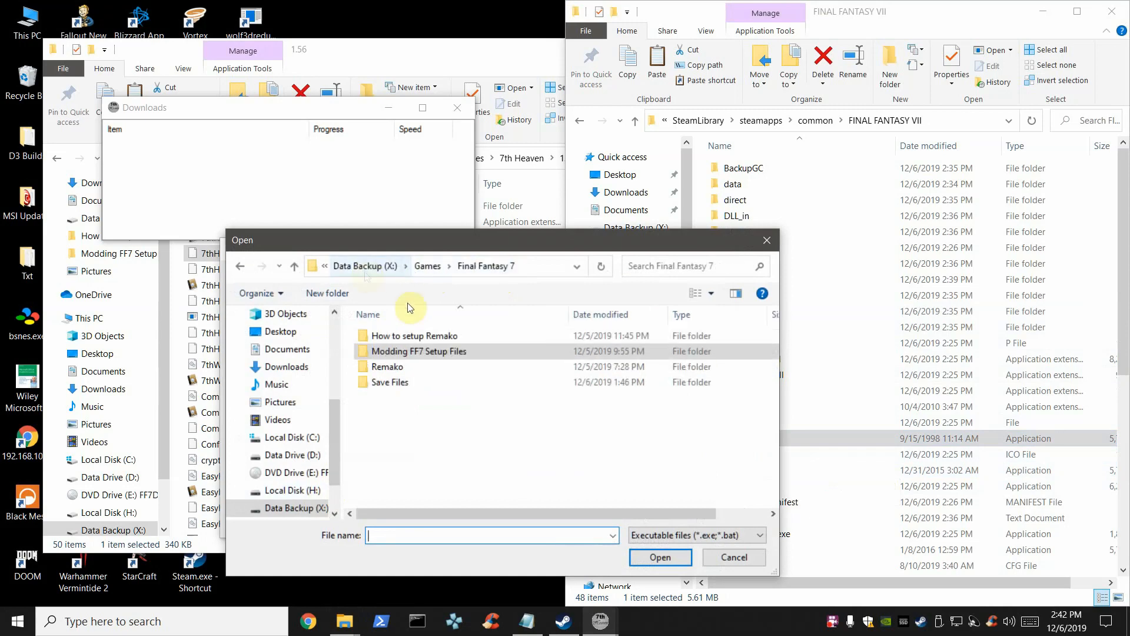
{"action": "left_click", "coordinate": [298, 508]}
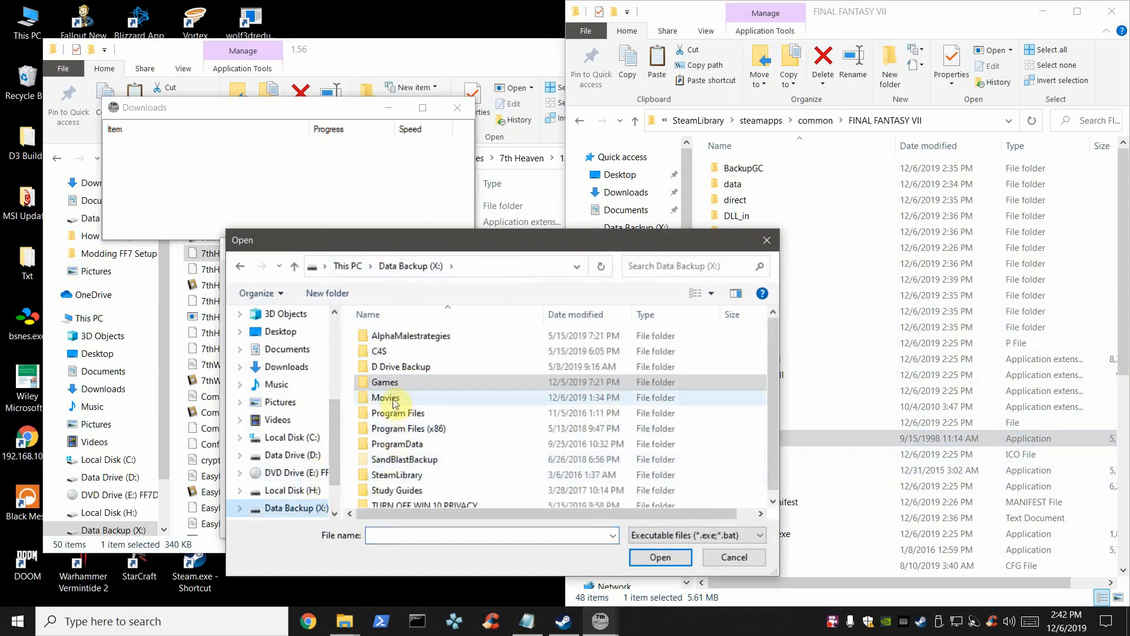
{"action": "scroll", "coordinate": [405, 409], "scroll_direction": "down", "scroll_amount": 1}
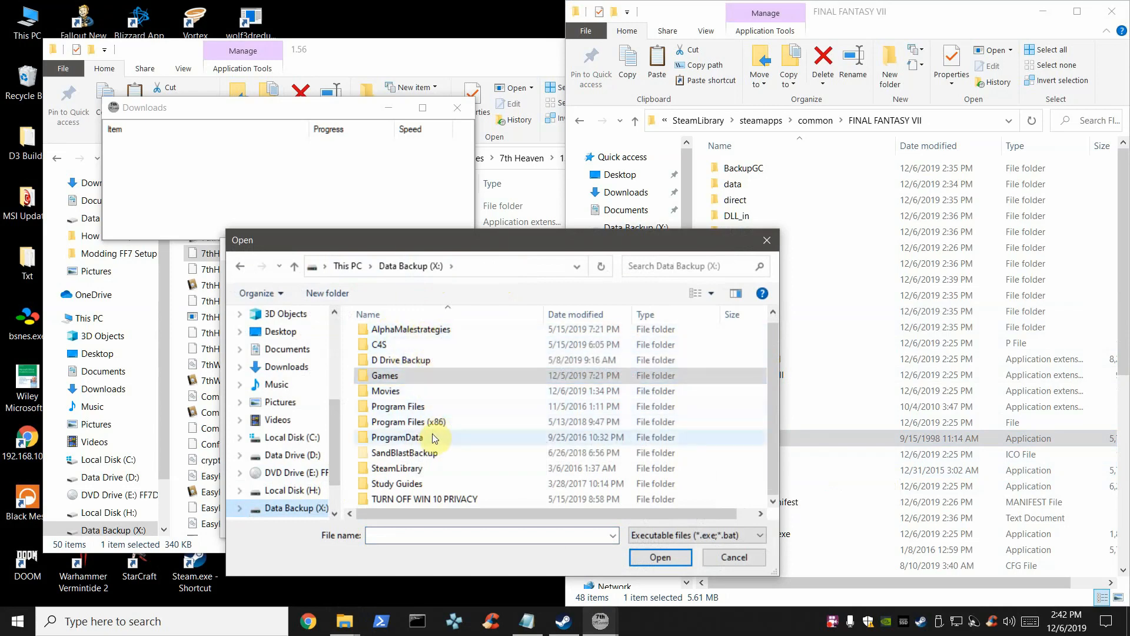
{"action": "double_click", "coordinate": [393, 469]}
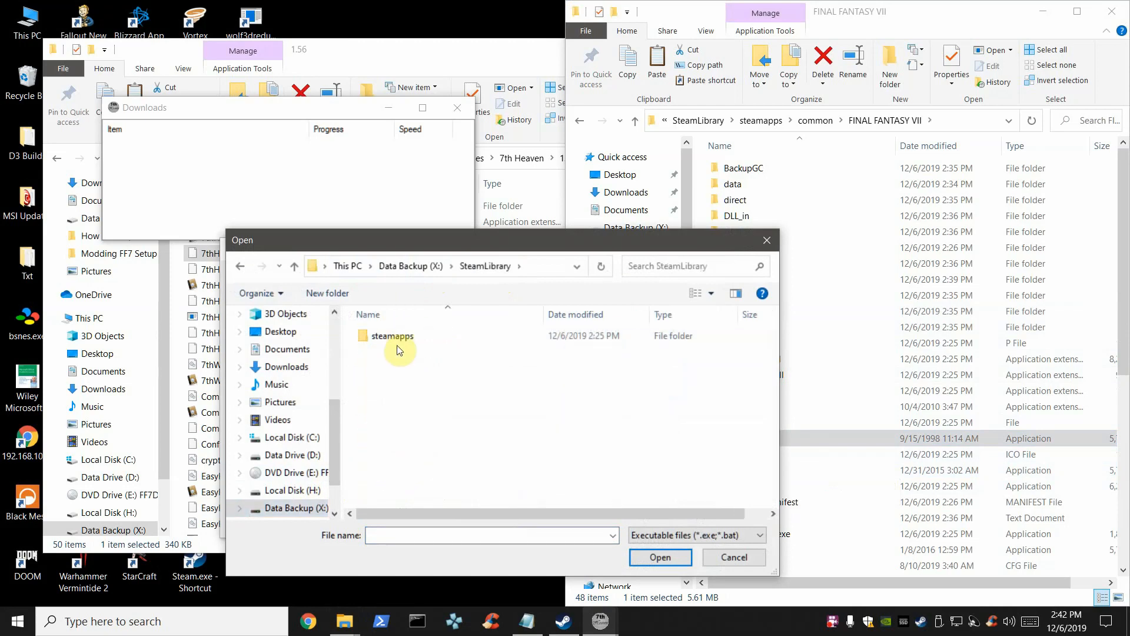
{"action": "double_click", "coordinate": [399, 340]}
{"action": "double_click", "coordinate": [399, 341]}
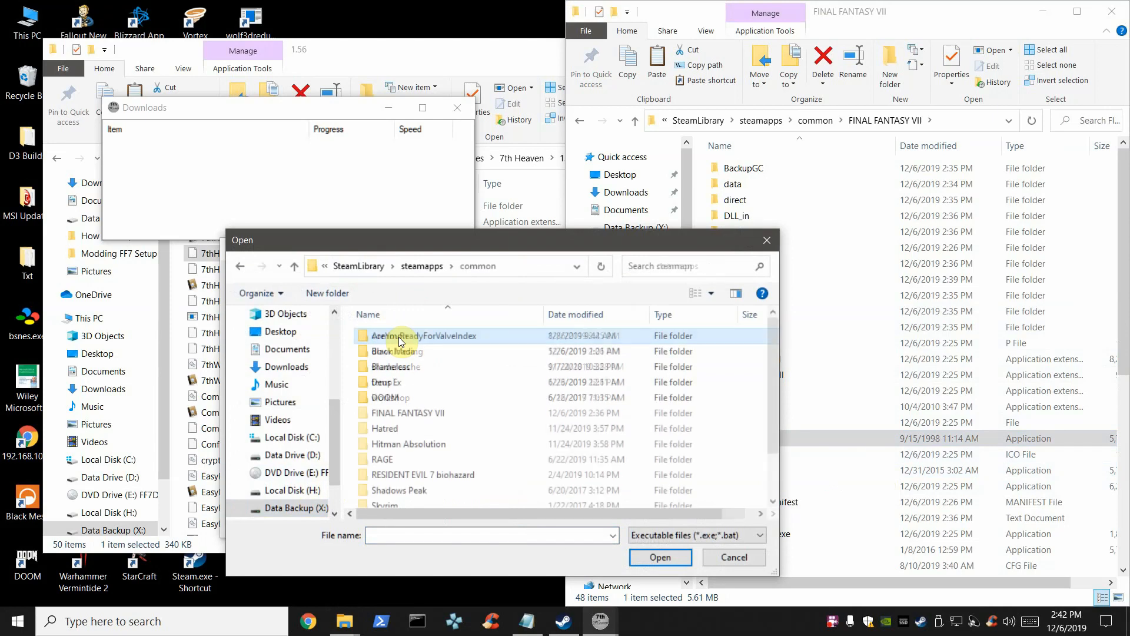
{"action": "scroll", "coordinate": [426, 454], "scroll_direction": "down", "scroll_amount": 1}
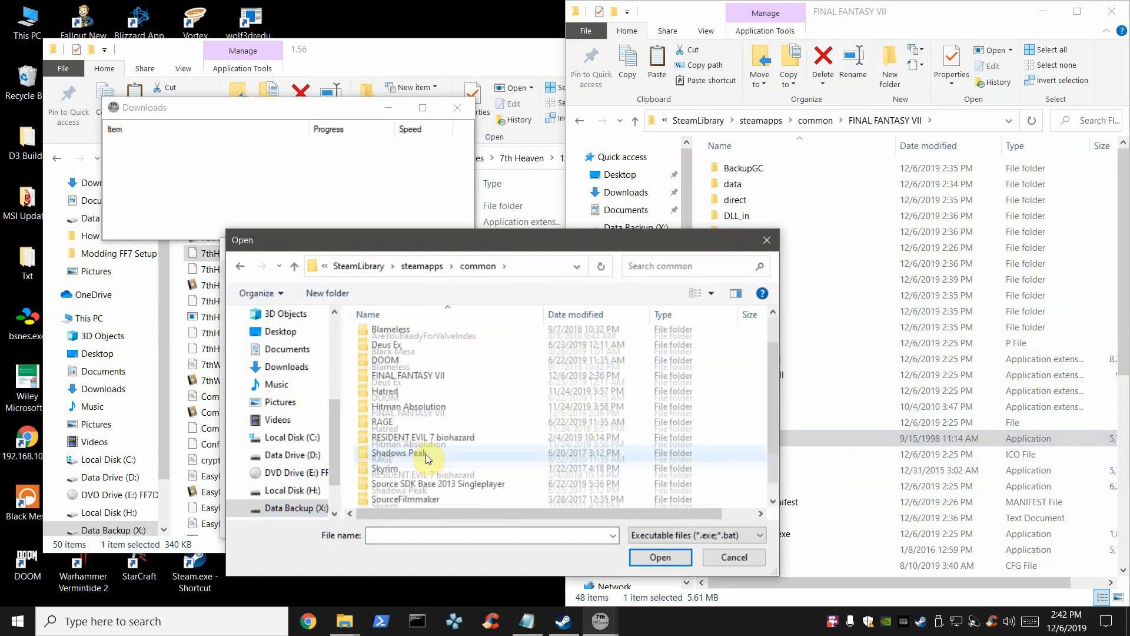
{"action": "double_click", "coordinate": [398, 374]}
{"action": "scroll", "coordinate": [422, 445], "scroll_direction": "down", "scroll_amount": 2}
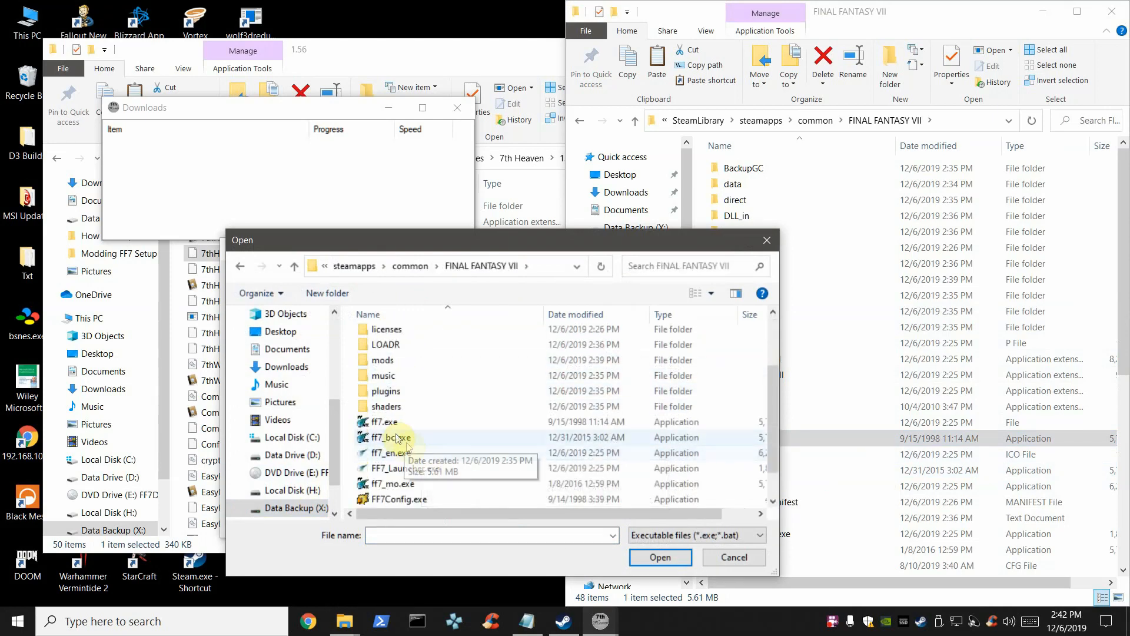
{"action": "left_click", "coordinate": [383, 423]}
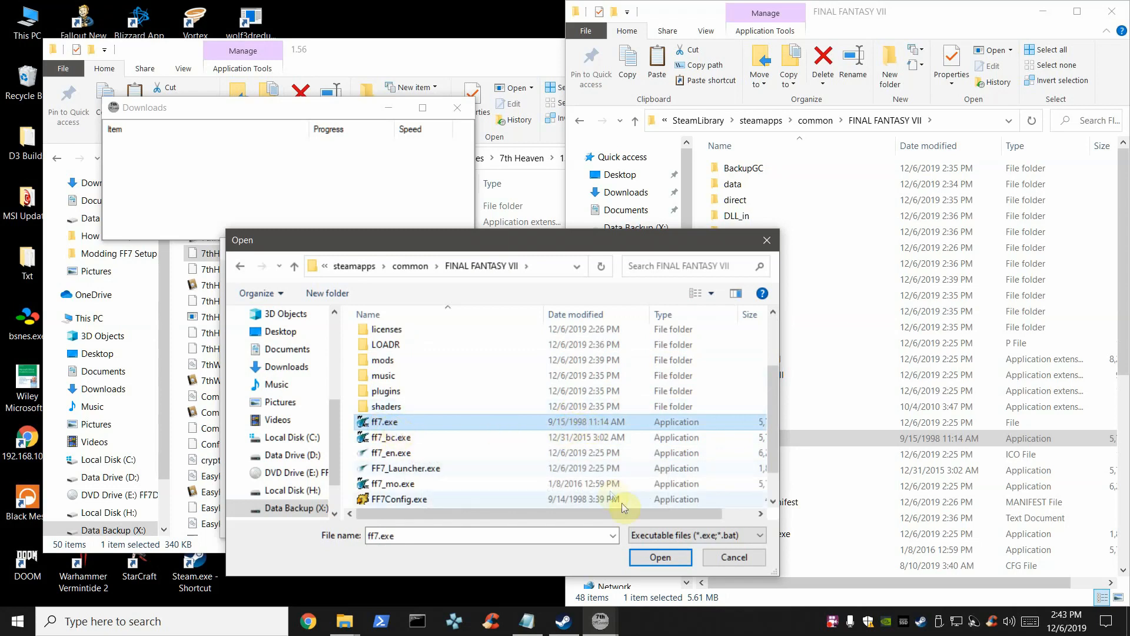
{"action": "left_click", "coordinate": [640, 557]}
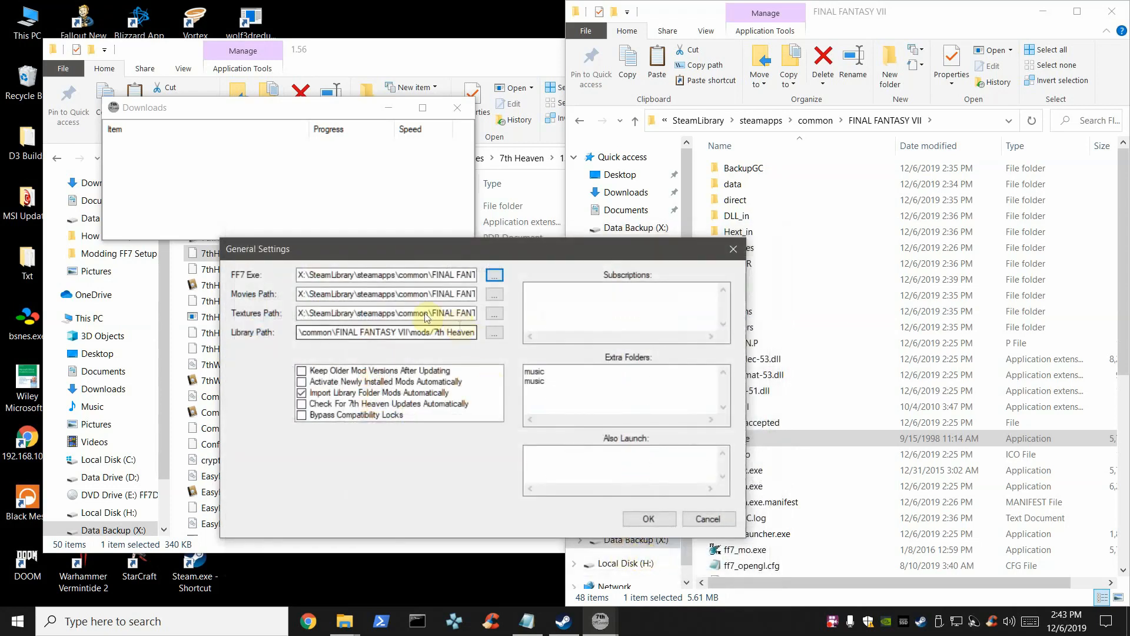
{"action": "left_click_drag", "start_coordinate": [415, 274], "coordinate": [619, 298]}
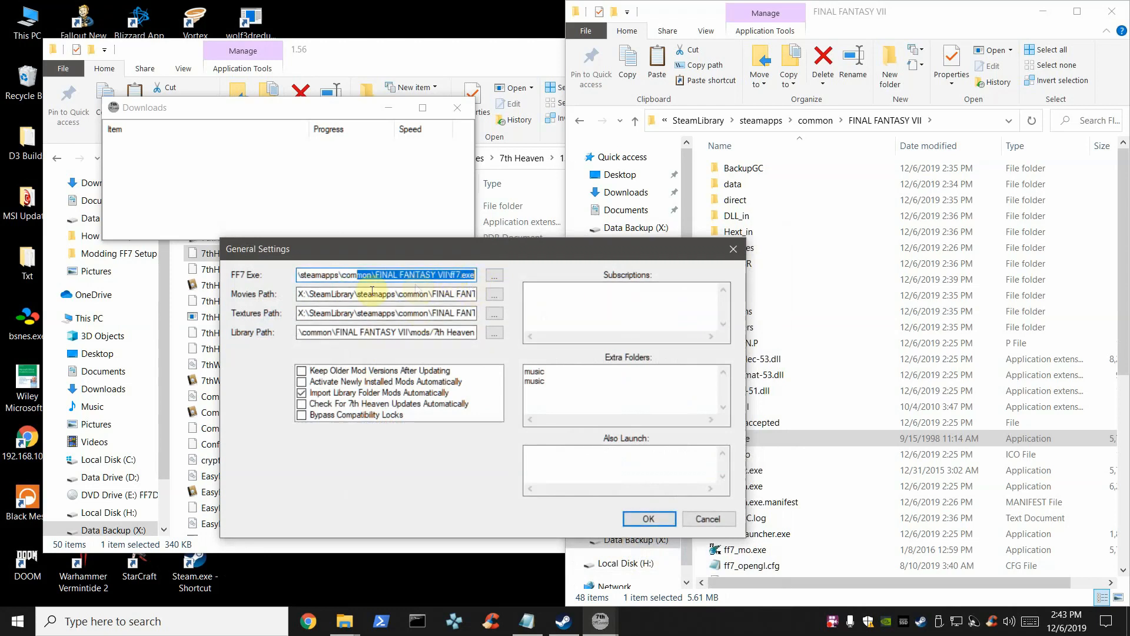
Browse for the Movies Path folder in General Settings, expanding X:\SteamLibrary\steamapps\common\FINAL FANTASY VII.
{"action": "left_click_drag", "start_coordinate": [303, 294], "coordinate": [518, 291]}
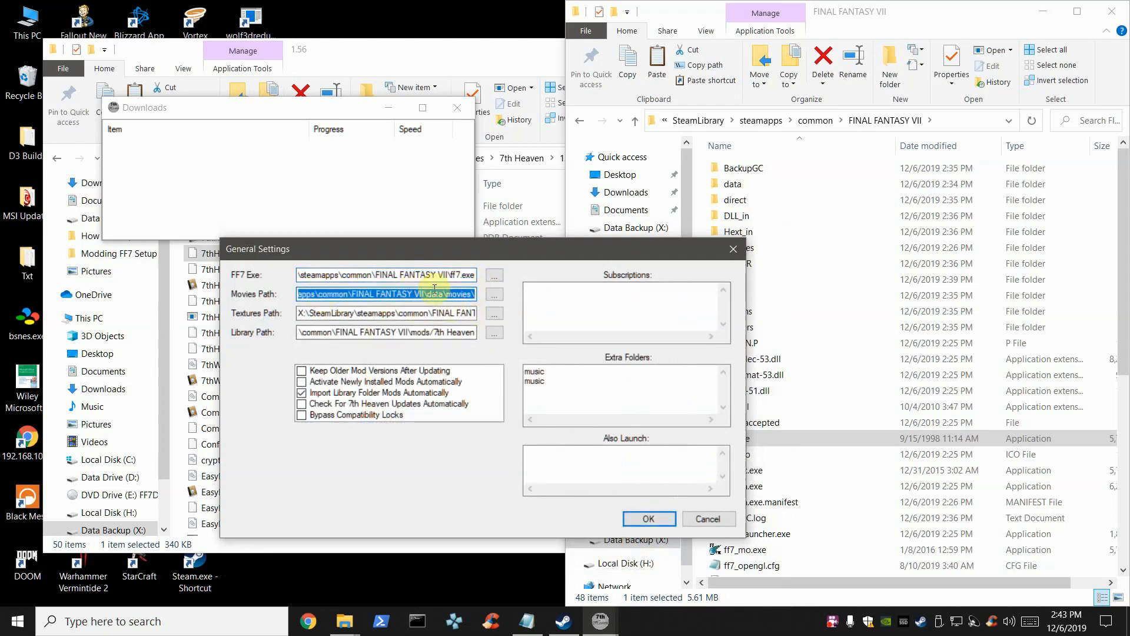
{"action": "left_click", "coordinate": [494, 296]}
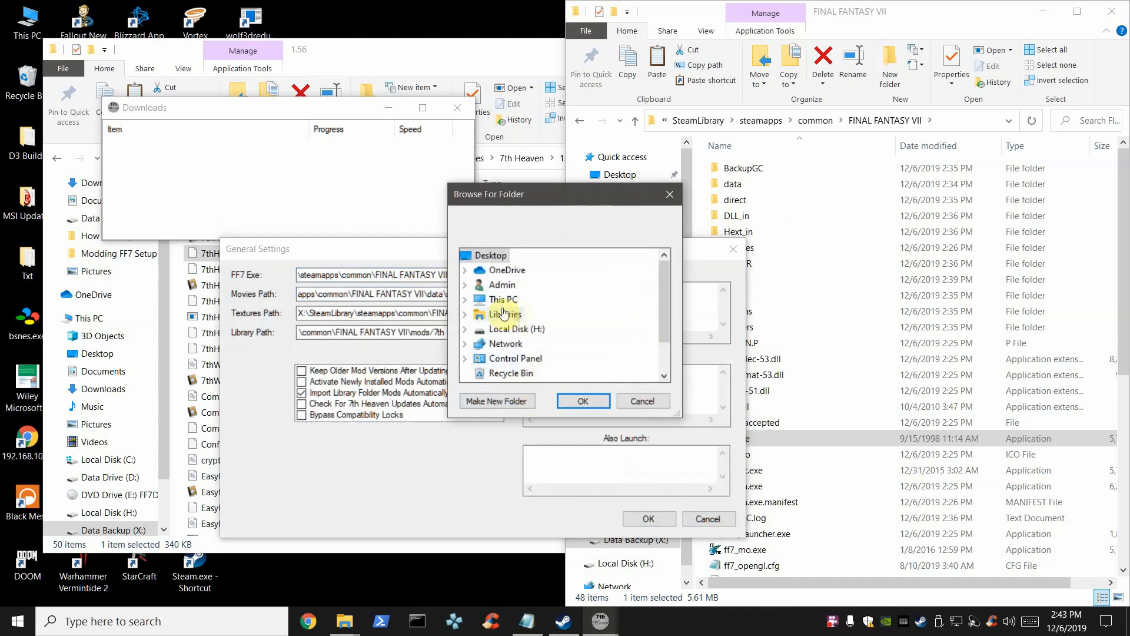
{"action": "scroll", "coordinate": [546, 340], "scroll_direction": "down", "scroll_amount": 1}
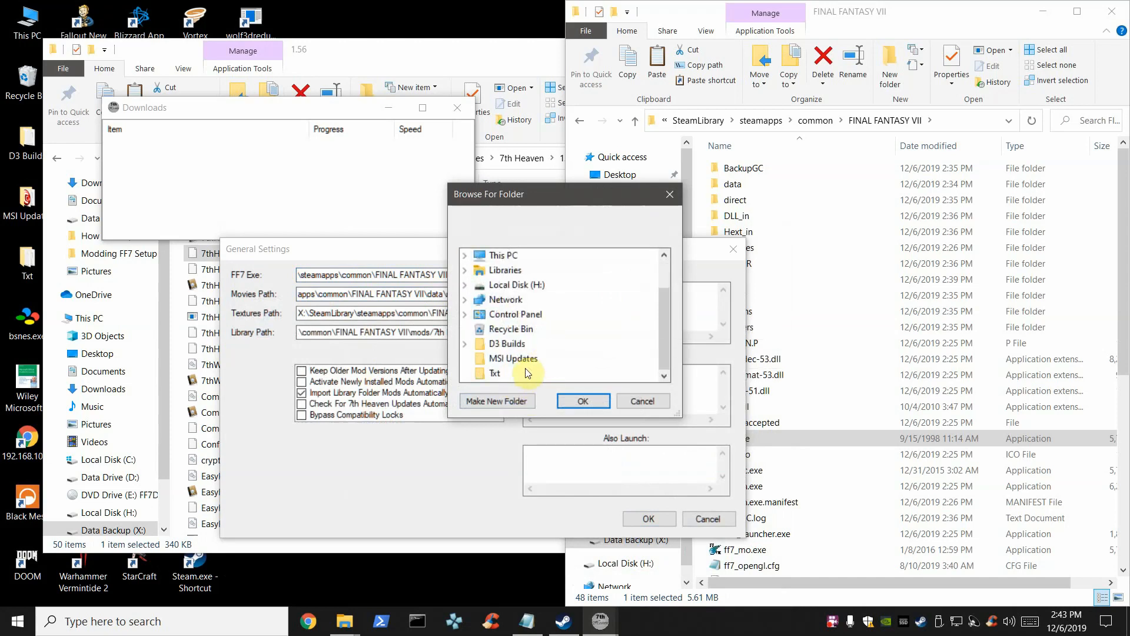
{"action": "scroll", "coordinate": [532, 359], "scroll_direction": "up", "scroll_amount": 1}
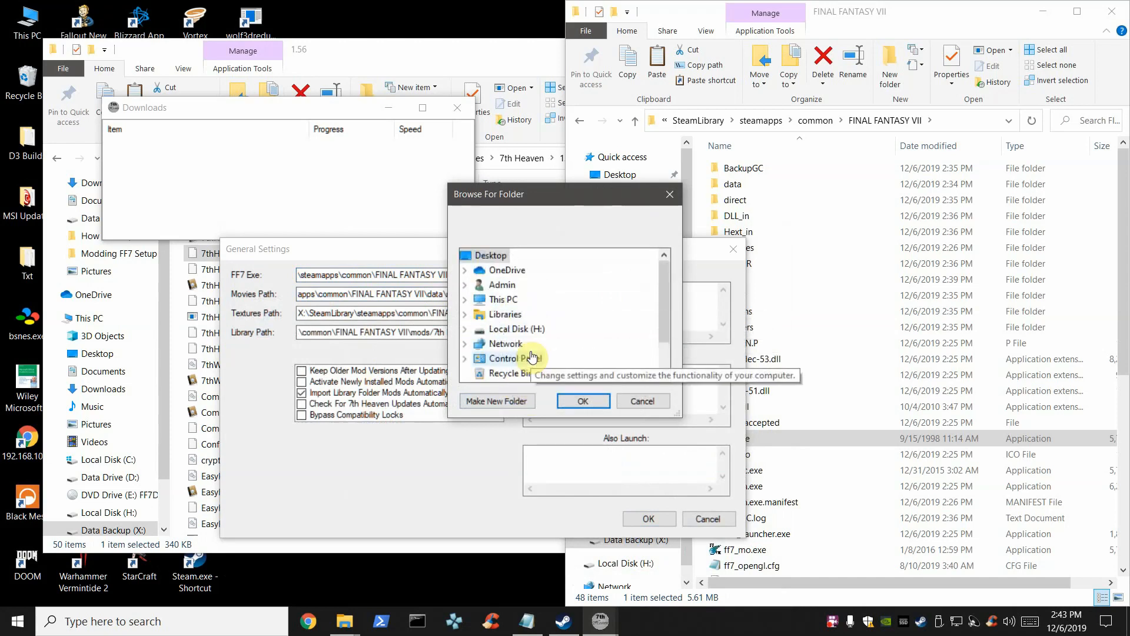
{"action": "double_click", "coordinate": [502, 298]}
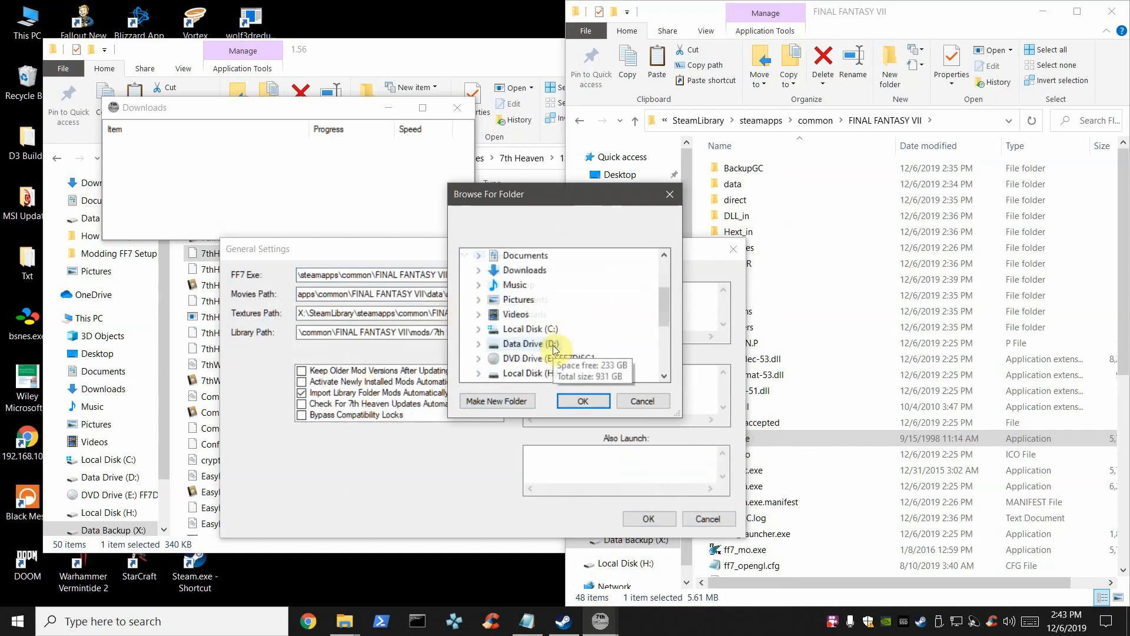
{"action": "scroll", "coordinate": [556, 348], "scroll_direction": "down", "scroll_amount": 1}
{"action": "double_click", "coordinate": [559, 347]}
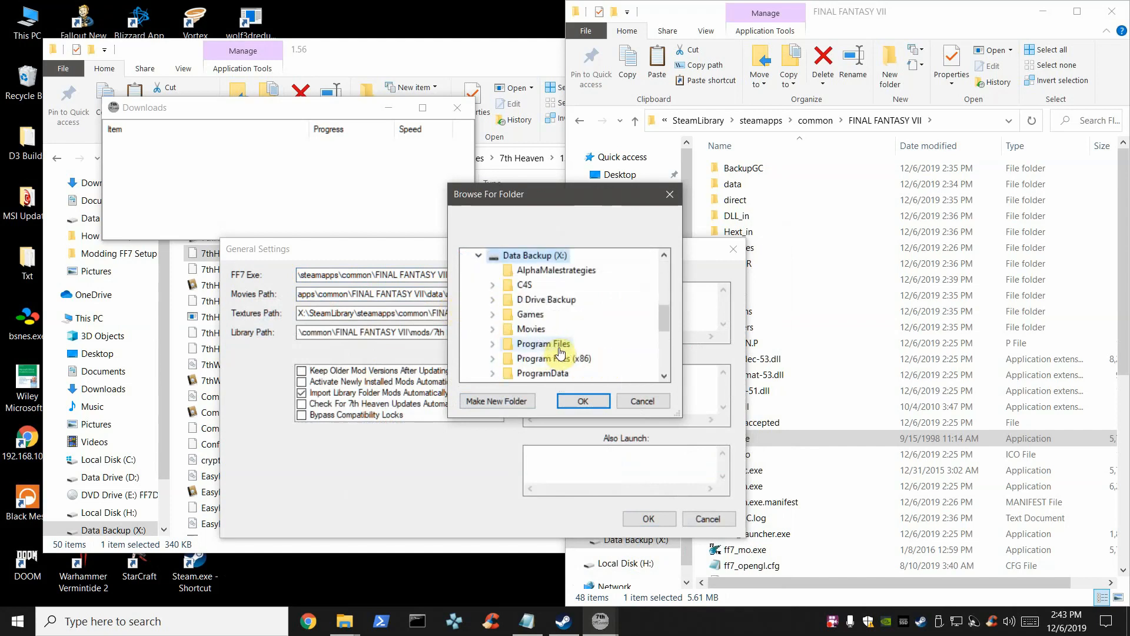
{"action": "scroll", "coordinate": [560, 357], "scroll_direction": "down", "scroll_amount": 1}
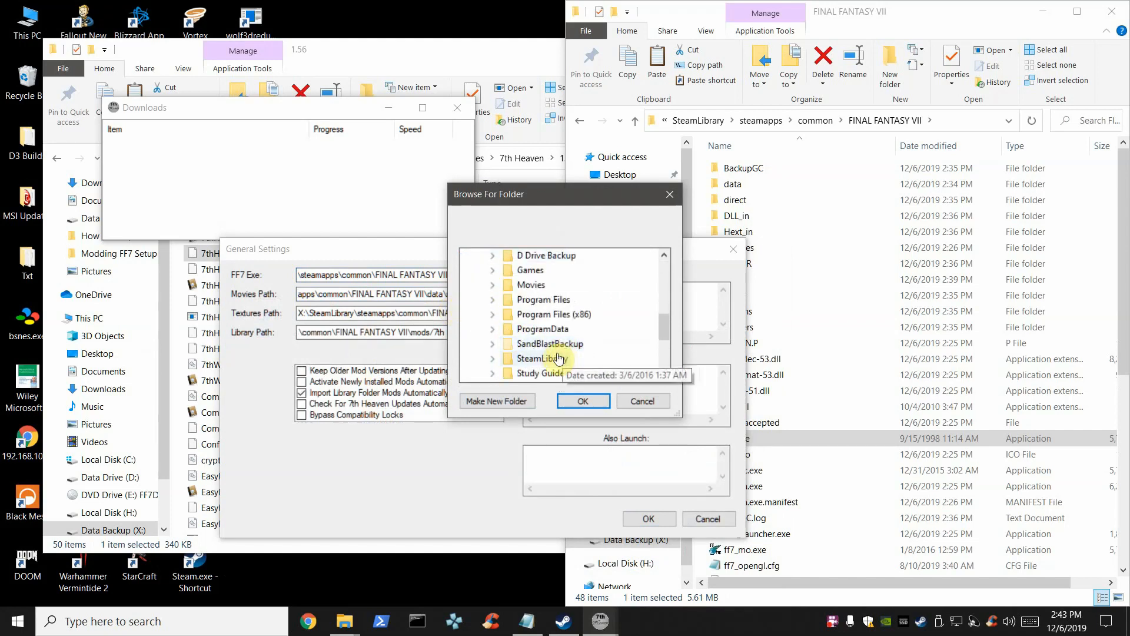
{"action": "double_click", "coordinate": [560, 358]}
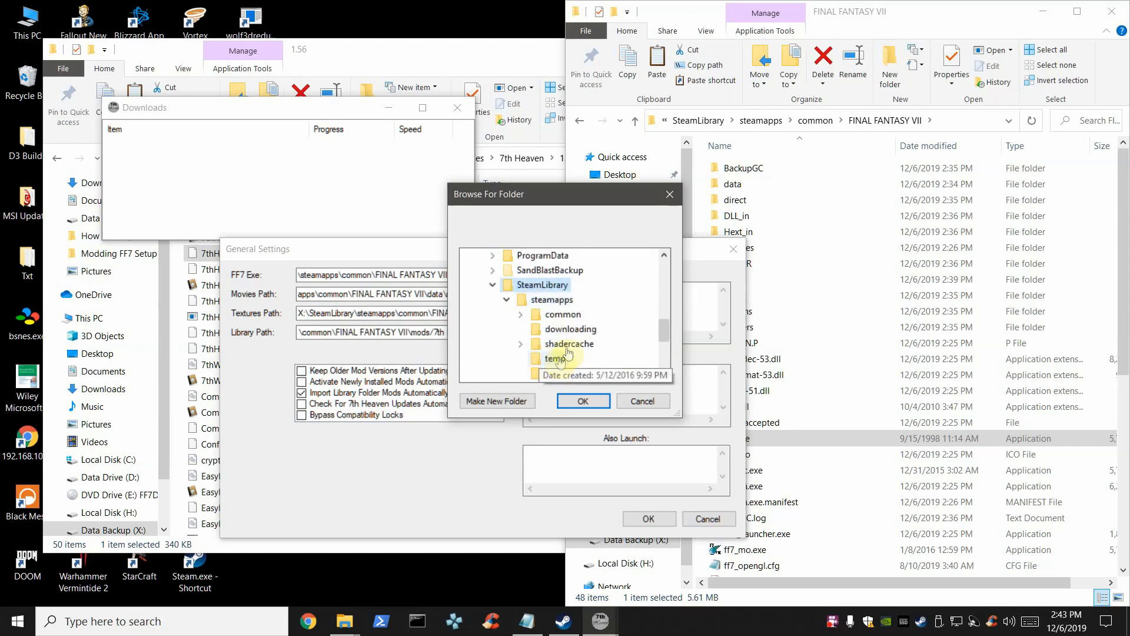
{"action": "double_click", "coordinate": [563, 314]}
{"action": "double_click", "coordinate": [595, 347]}
Choose the data\movies subfolder of FINAL FANTASY VII as the Movies Path and check the resulting path.
{"action": "scroll", "coordinate": [633, 353], "scroll_direction": "down", "scroll_amount": 2}
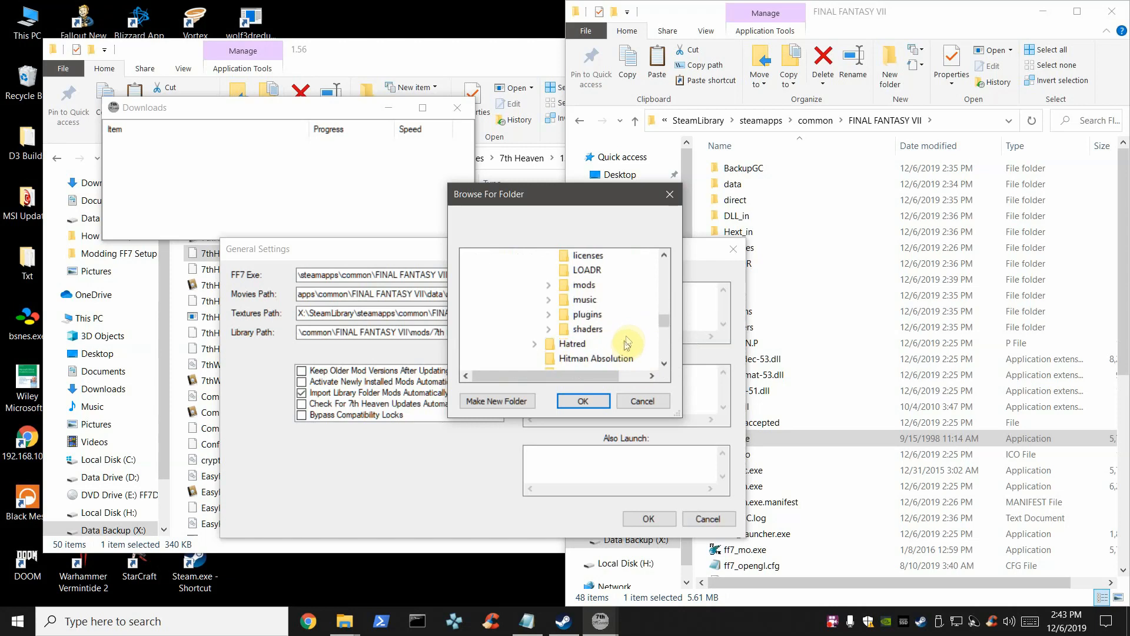
{"action": "scroll", "coordinate": [627, 344], "scroll_direction": "up", "scroll_amount": 3}
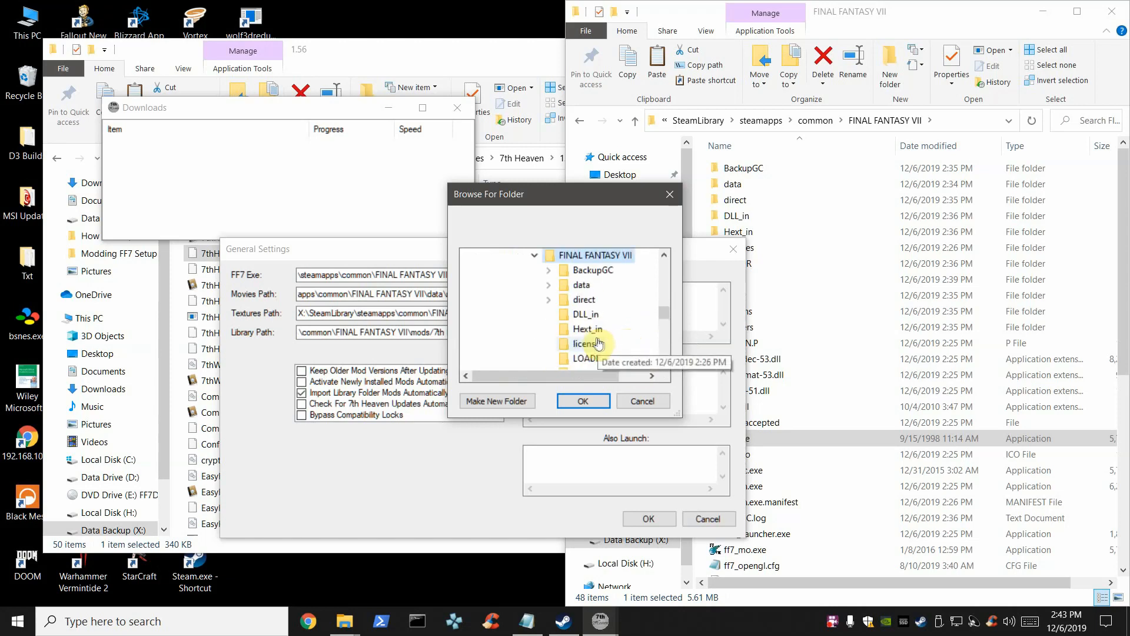
{"action": "scroll", "coordinate": [550, 285], "scroll_direction": "down", "scroll_amount": 3}
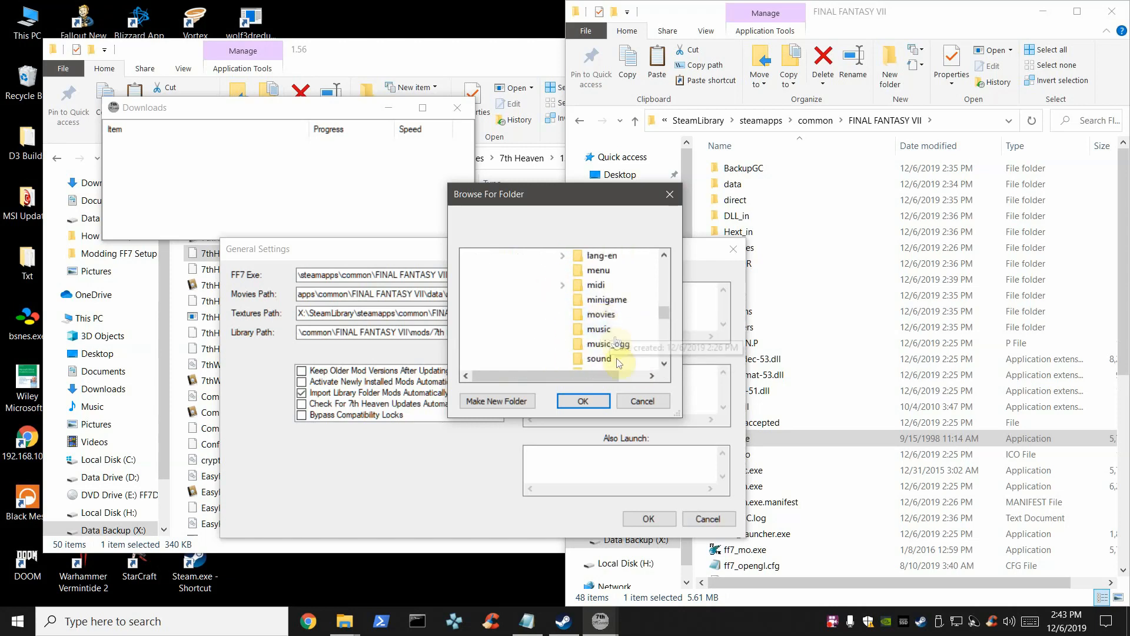
{"action": "left_click", "coordinate": [600, 315]}
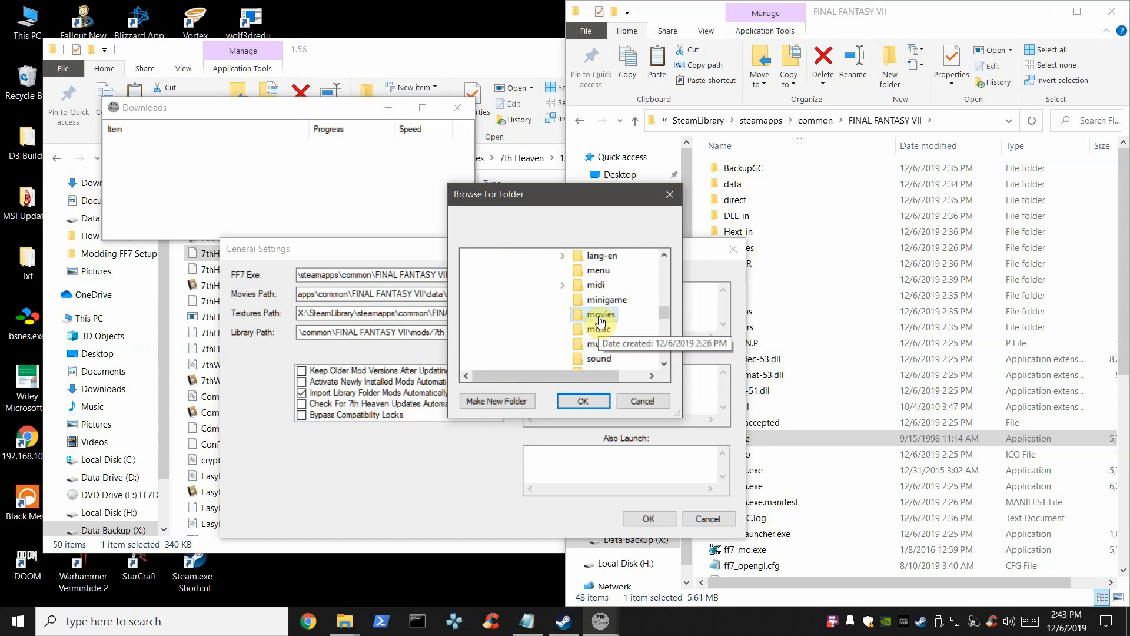
{"action": "left_click", "coordinate": [593, 400]}
{"action": "left_click", "coordinate": [439, 294]}
{"action": "left_click_drag", "start_coordinate": [486, 294], "coordinate": [623, 310]}
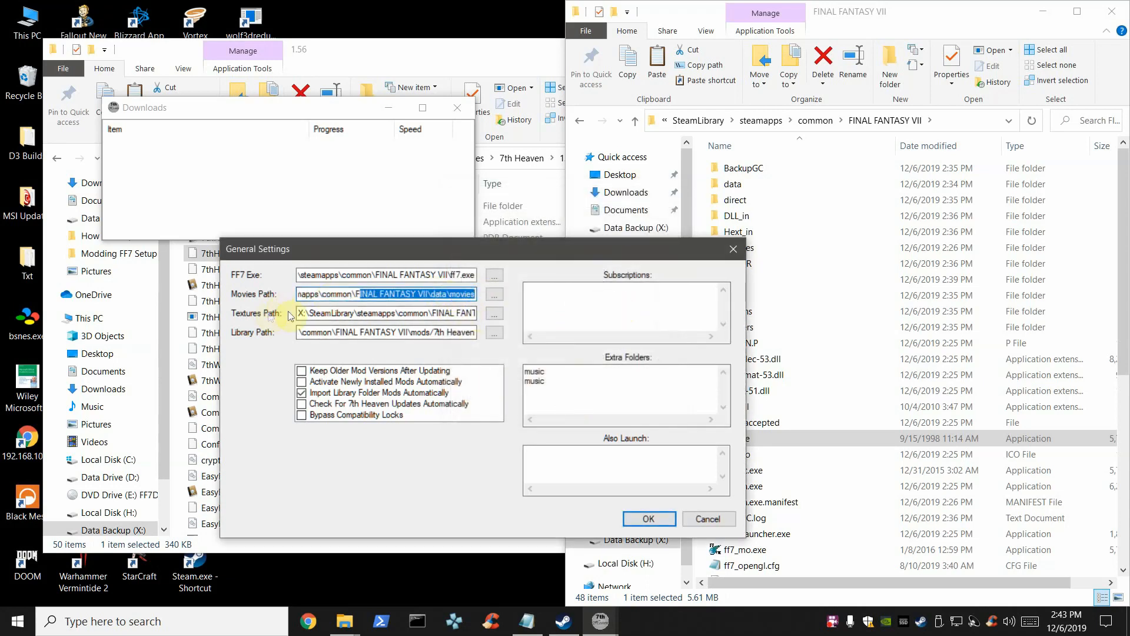
Check the full Textures Path and Library Path entries in General Settings.
{"action": "left_click_drag", "start_coordinate": [300, 313], "coordinate": [545, 323]}
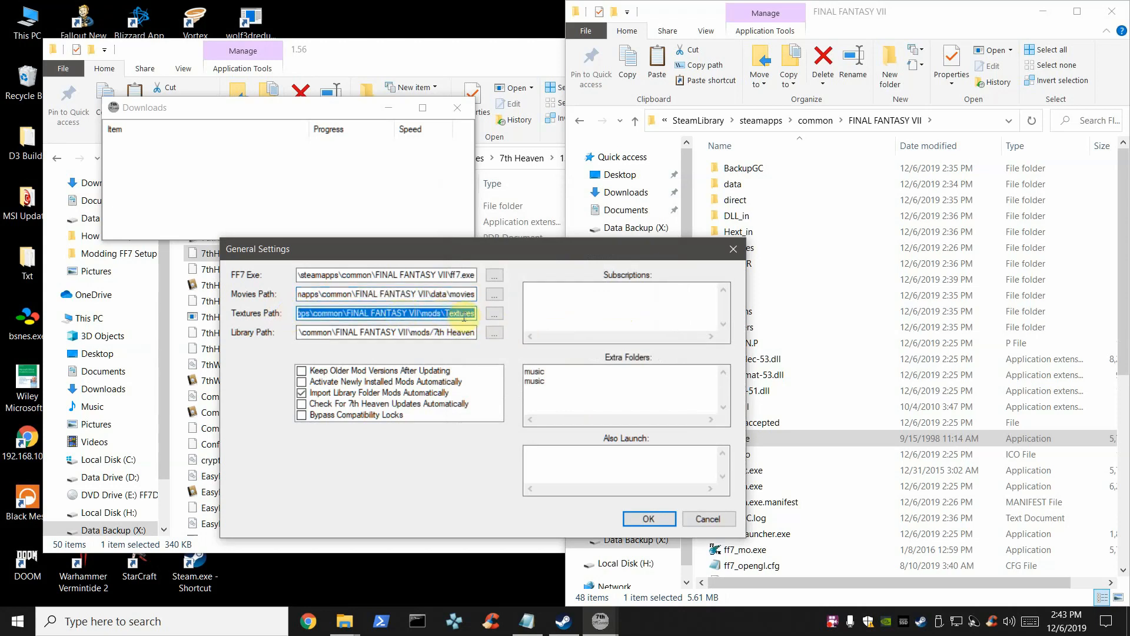
{"action": "left_click_drag", "start_coordinate": [299, 334], "coordinate": [439, 333]}
{"action": "left_click", "coordinate": [437, 335]}
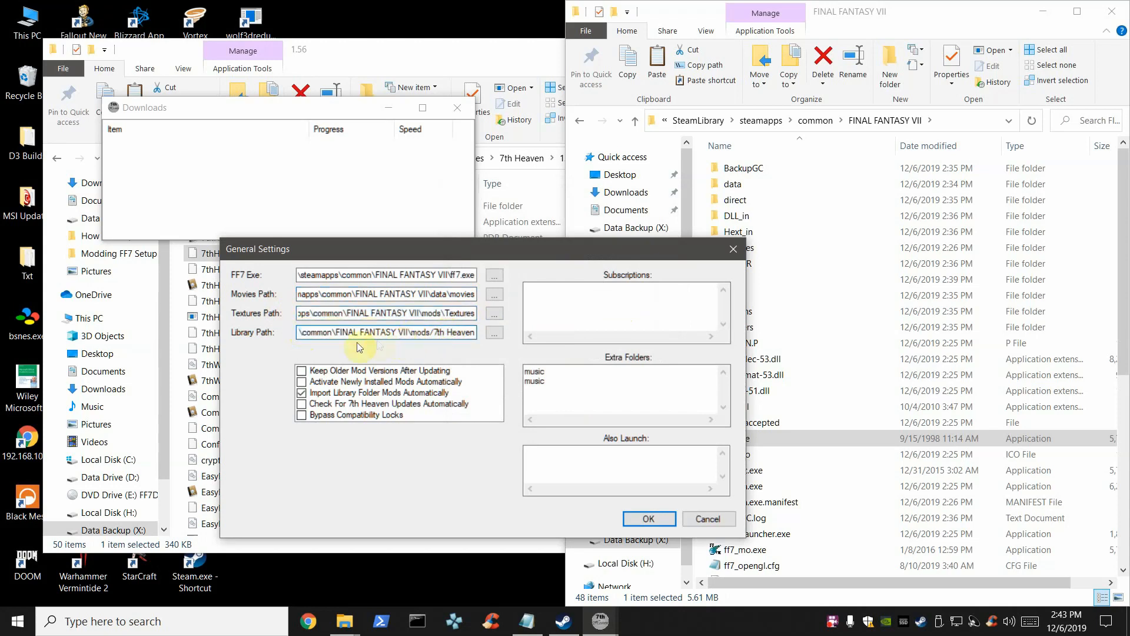
{"action": "left_click_drag", "start_coordinate": [368, 333], "coordinate": [214, 334]}
{"action": "left_click_drag", "start_coordinate": [348, 334], "coordinate": [508, 335]}
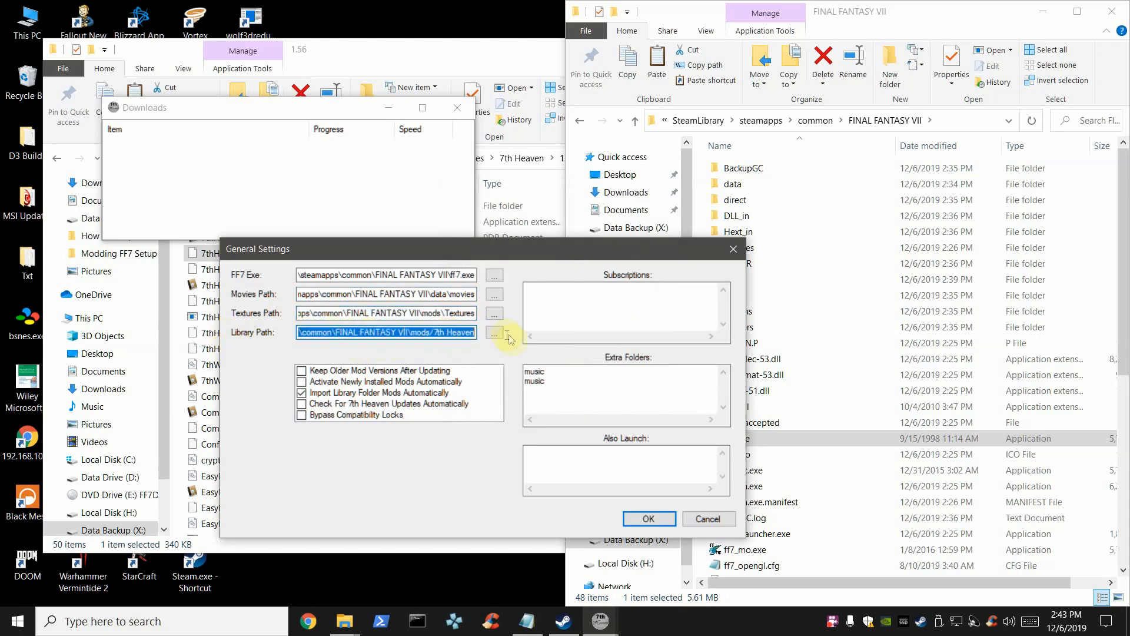
Correct the Library Path ending to \mods\7th Heaven with a backslash, and enable Bypass Compatibility Locks.
{"action": "left_click", "coordinate": [434, 334]}
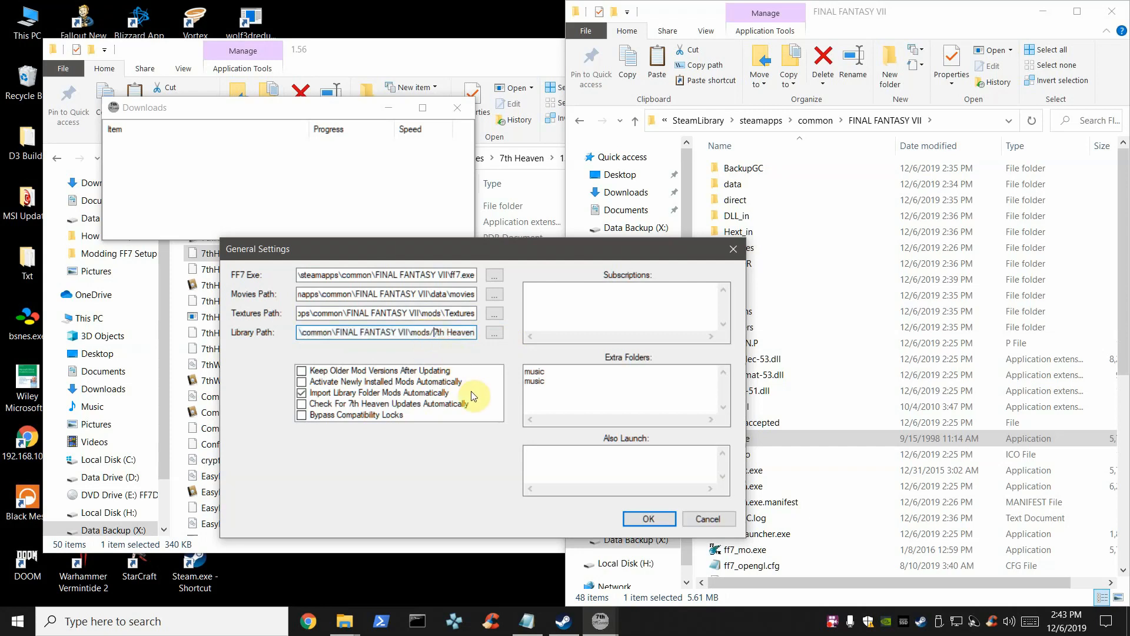
{"action": "key", "text": "BackSpace"}
{"action": "type", "text": "\\mods"}
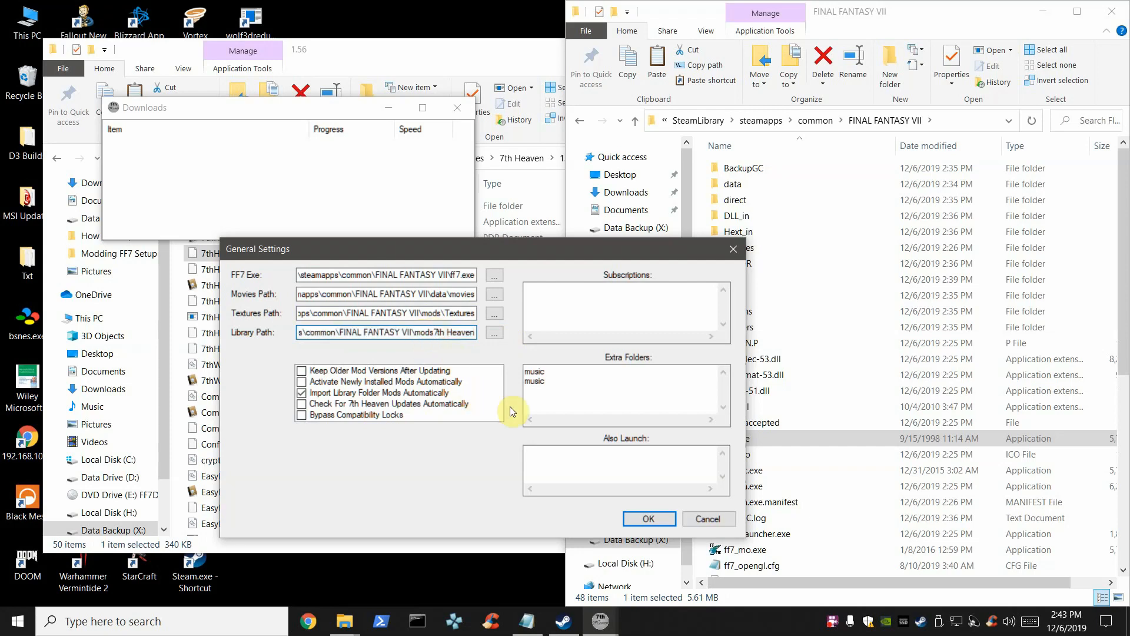
{"action": "type", "text": "\\"}
{"action": "left_click_drag", "start_coordinate": [442, 333], "coordinate": [533, 330]}
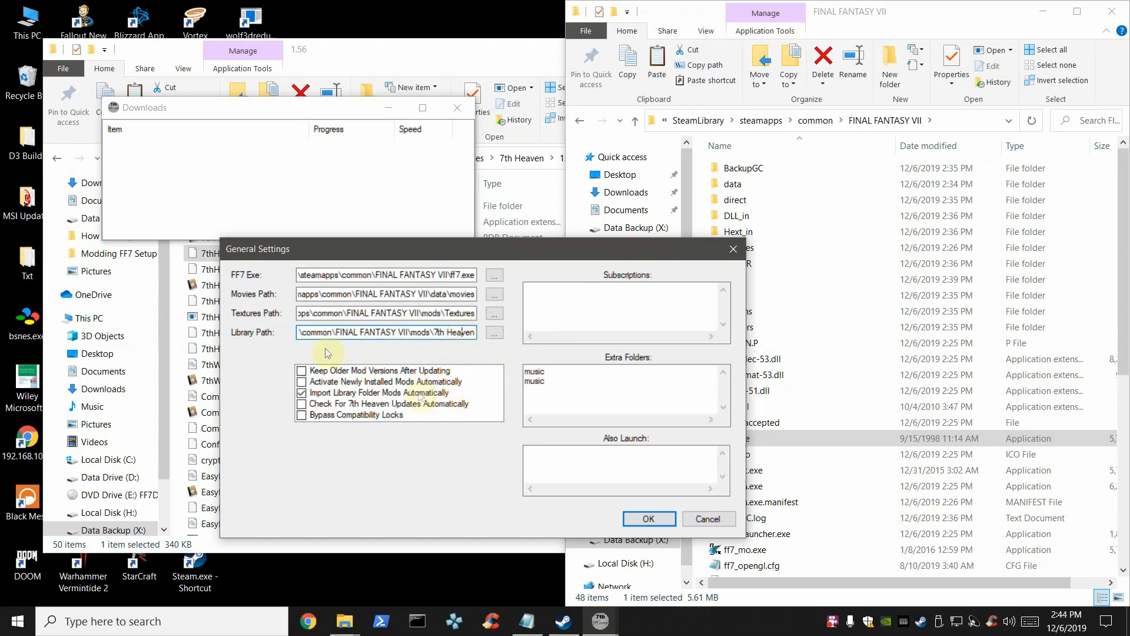
{"action": "left_click", "coordinate": [302, 416]}
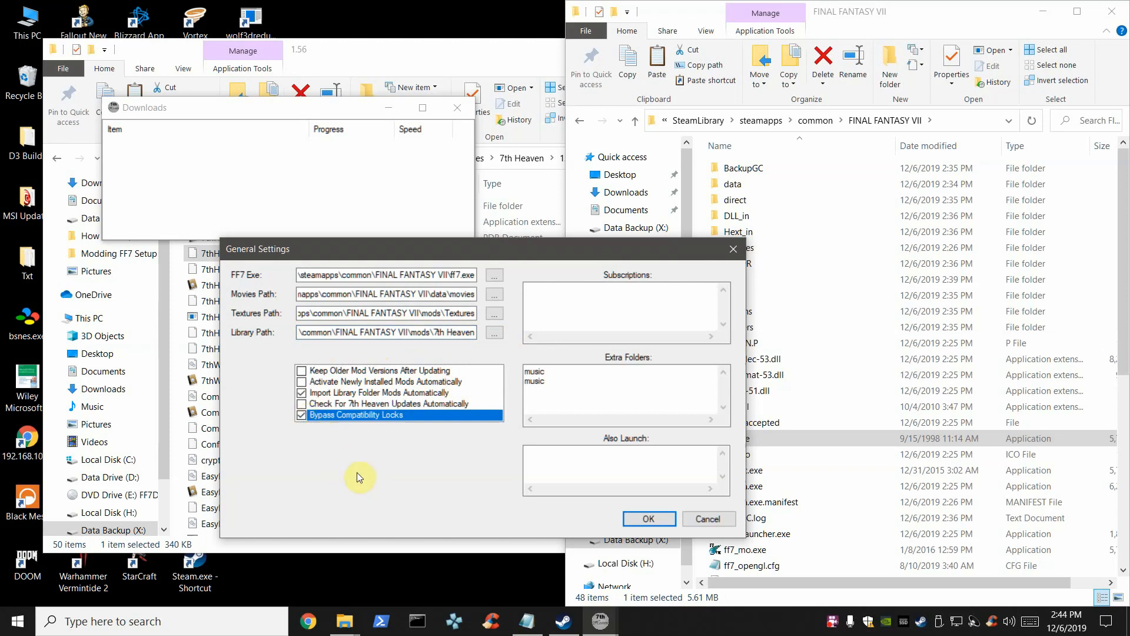
Copy the subscription link iros://Url/http$pastebin.com/raw.php?i=dDBkYkDu from the Follow these steps.txt notes in Notepad.
{"action": "left_click", "coordinate": [526, 621]}
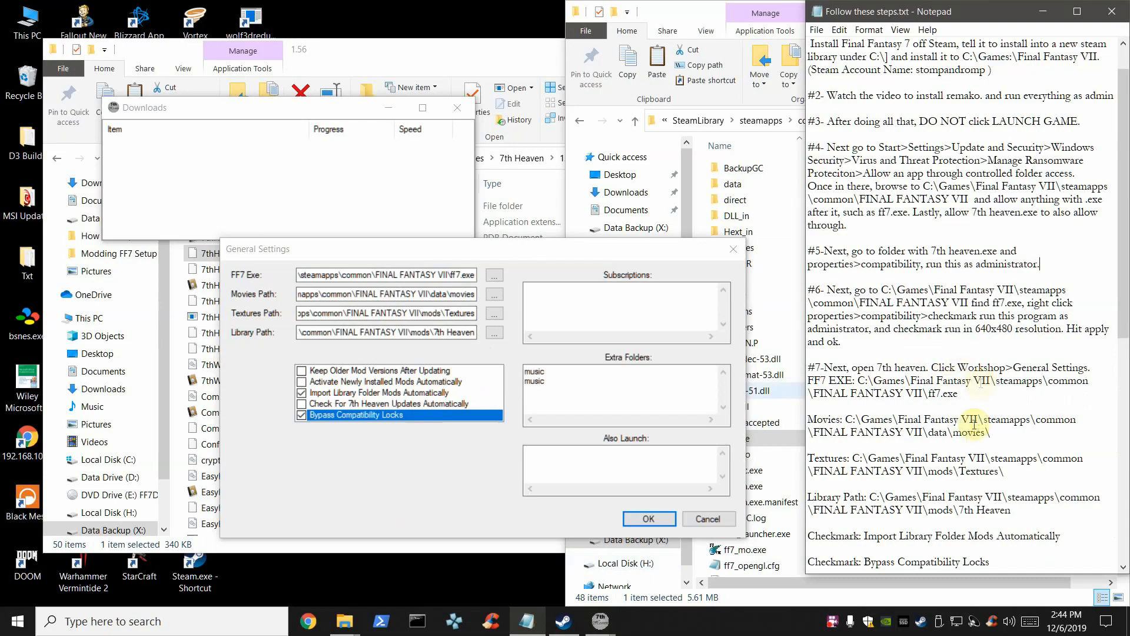
{"action": "scroll", "coordinate": [981, 383], "scroll_direction": "down", "scroll_amount": 8}
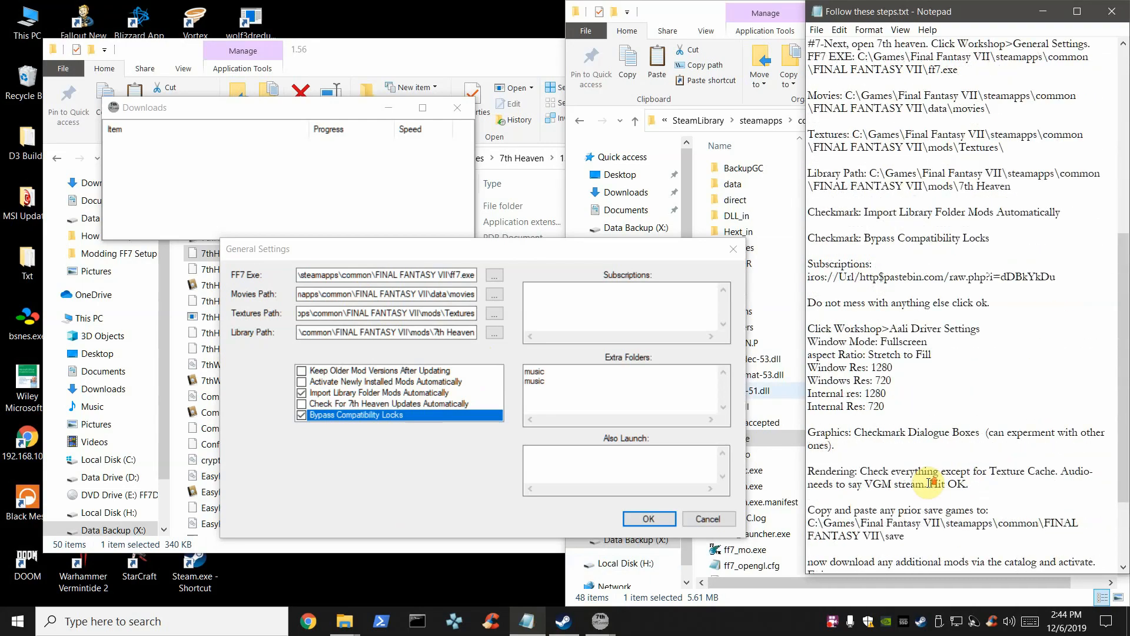
{"action": "scroll", "coordinate": [933, 483], "scroll_direction": "up", "scroll_amount": 3}
{"action": "left_click_drag", "start_coordinate": [1066, 392], "coordinate": [792, 398]}
{"action": "right_click", "coordinate": [827, 398]}
{"action": "left_click", "coordinate": [853, 436]}
{"action": "left_click", "coordinate": [818, 398]}
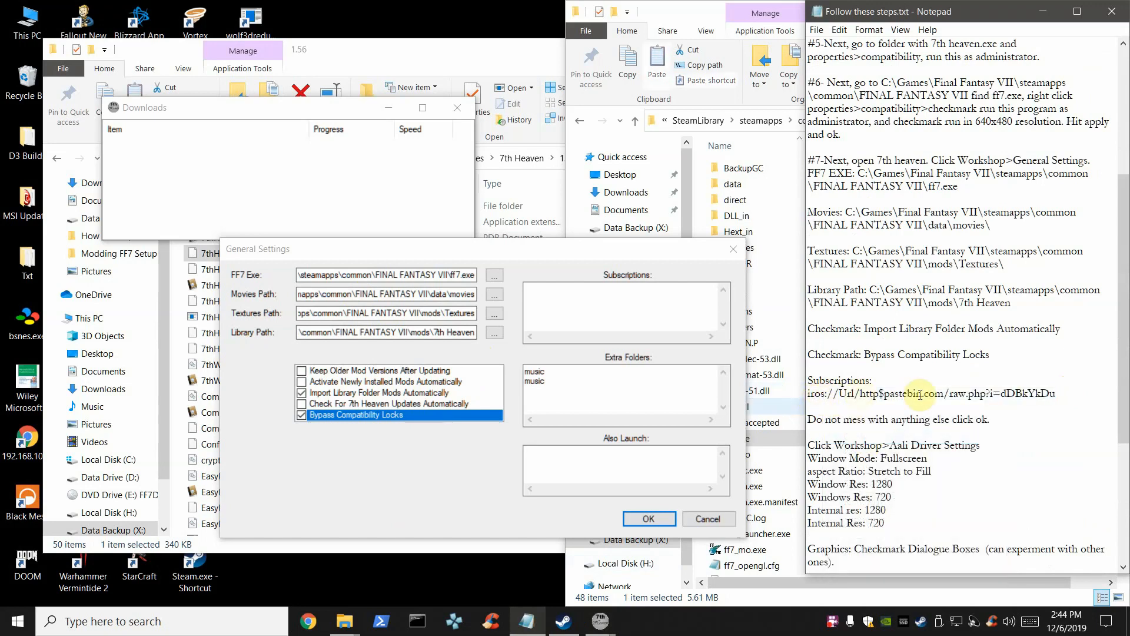
Paste the copied link into Subscriptions in 7th Heaven's General Settings and accept the settings.
{"action": "left_click", "coordinate": [598, 298]}
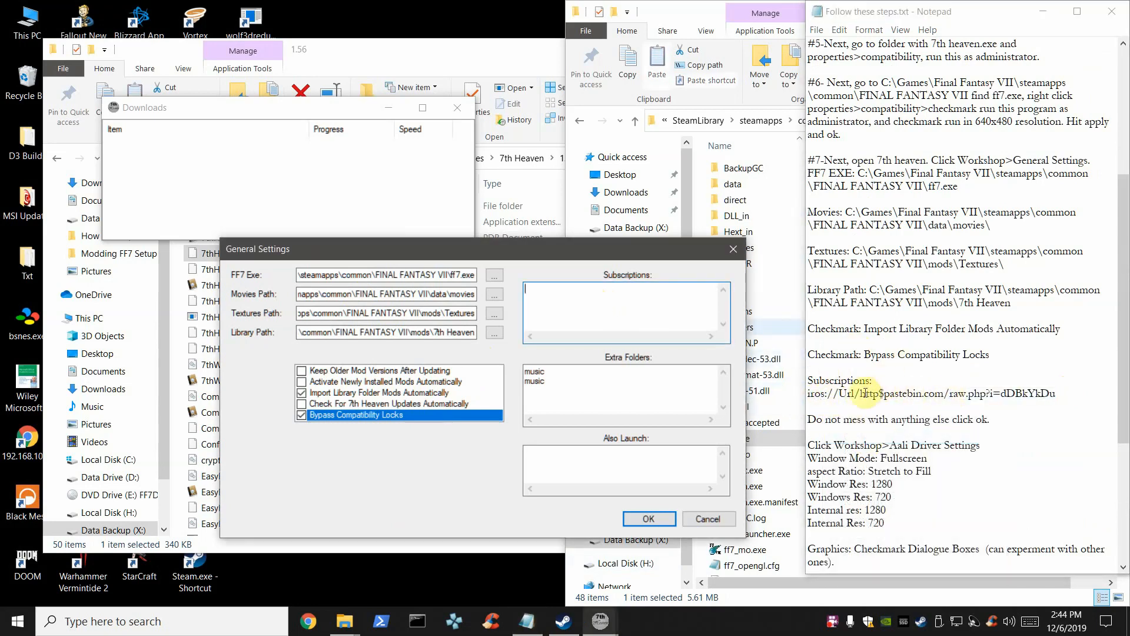
{"action": "right_click", "coordinate": [599, 303]}
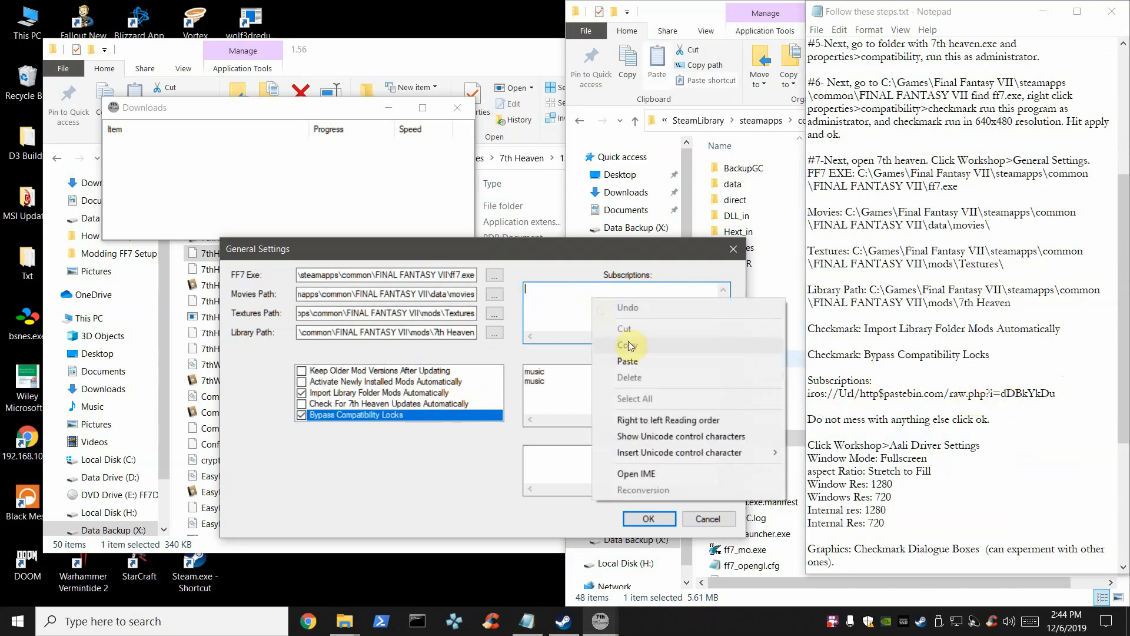
{"action": "left_click", "coordinate": [628, 361]}
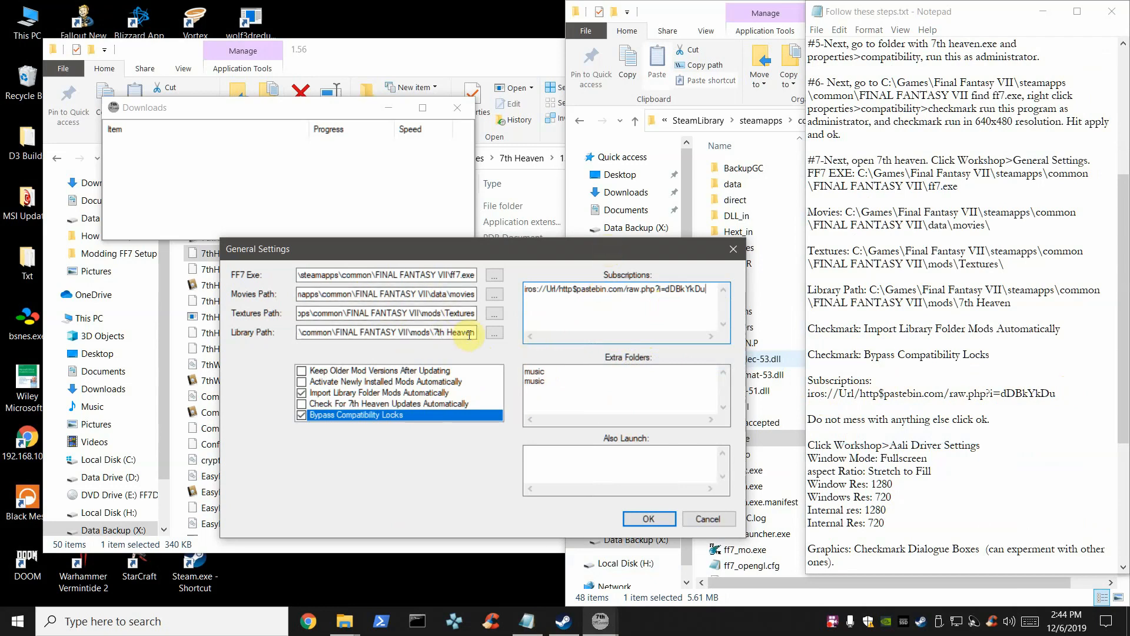
{"action": "left_click", "coordinate": [639, 521]}
Move the Downloads and 7thHeaven windows aside to uncover 7thHeaven.exe in File Explorer, and bring the Aali driver notes into view.
{"action": "left_click_drag", "start_coordinate": [223, 116], "coordinate": [201, 429]}
{"action": "scroll", "coordinate": [926, 387], "scroll_direction": "down", "scroll_amount": 2}
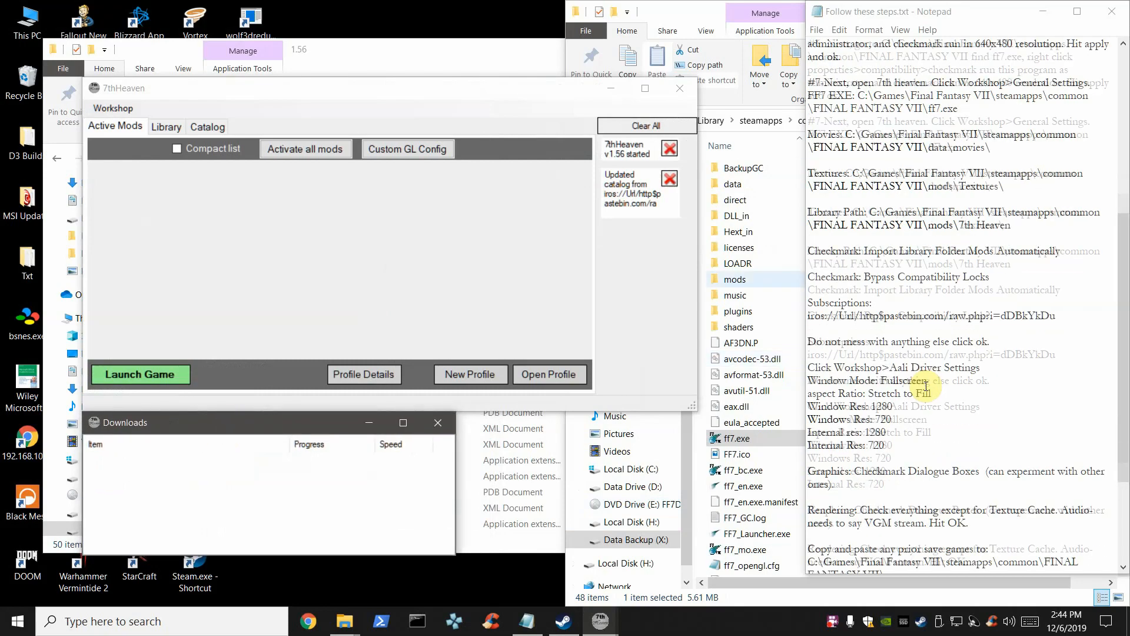
{"action": "scroll", "coordinate": [926, 387], "scroll_direction": "down", "scroll_amount": 1}
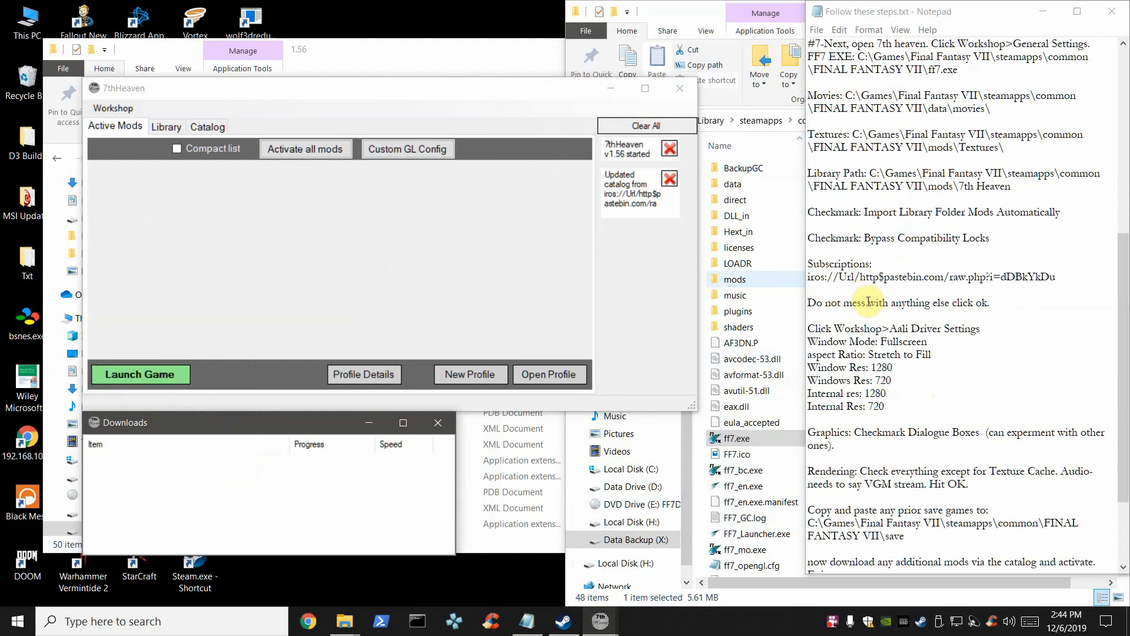
{"action": "scroll", "coordinate": [869, 302], "scroll_direction": "down", "scroll_amount": 2}
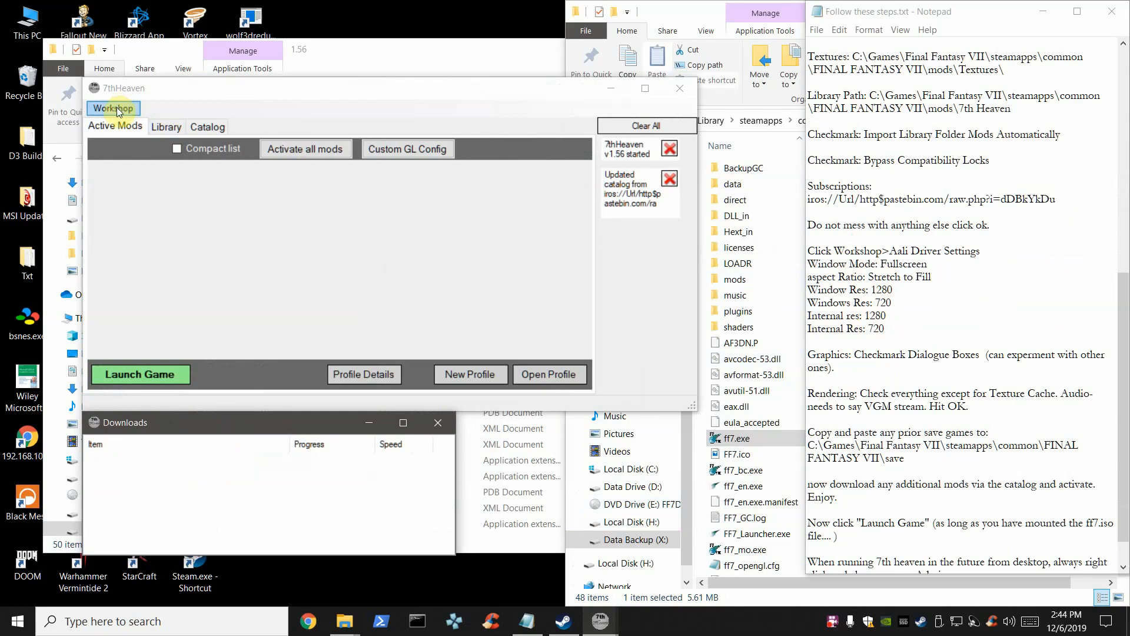
{"action": "left_click_drag", "start_coordinate": [295, 90], "coordinate": [652, 210]}
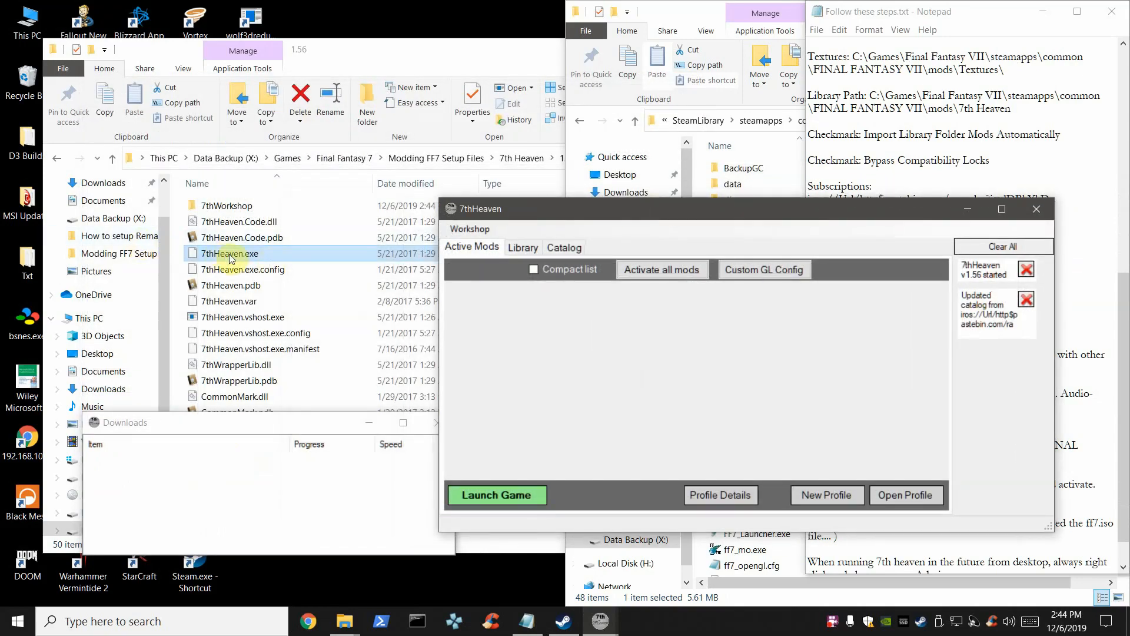
Review step #4 in the notes about allowing the game executables and 7th heaven.exe through controlled folder access.
{"action": "left_click", "coordinate": [958, 154]}
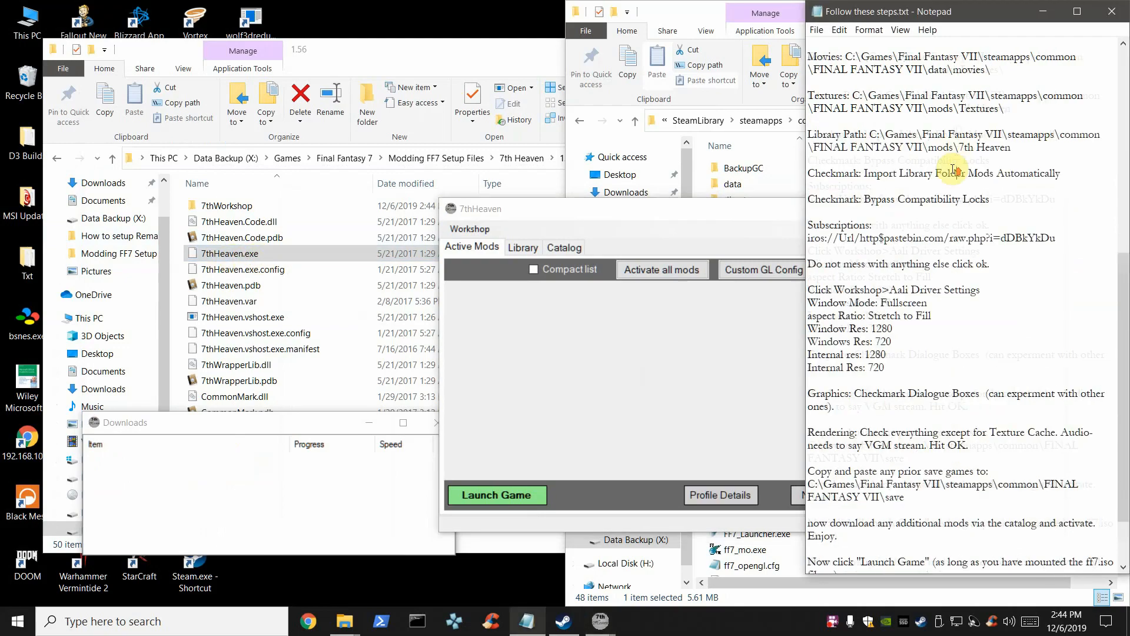
{"action": "scroll", "coordinate": [959, 159], "scroll_direction": "up", "scroll_amount": 8}
{"action": "left_click_drag", "start_coordinate": [846, 56], "coordinate": [1045, 144]}
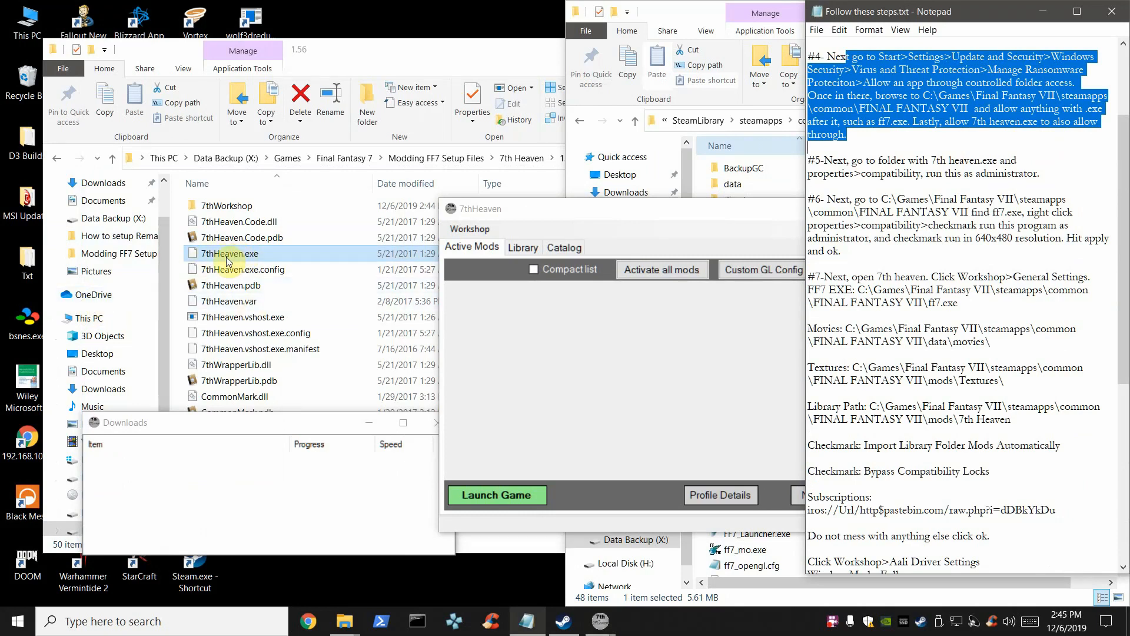
{"action": "left_click", "coordinate": [1009, 194]}
Review the Aali driver notes and the paths, subscription and options in 7th Heaven's General Settings, leaving the settings without changes.
{"action": "scroll", "coordinate": [932, 348], "scroll_direction": "down", "scroll_amount": 10}
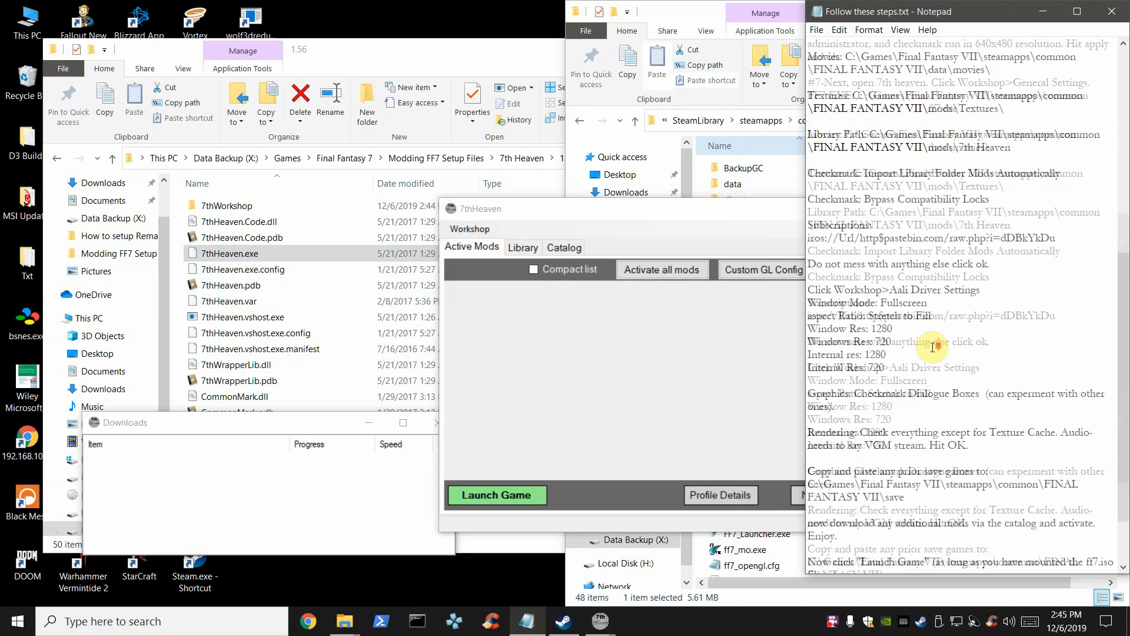
{"action": "left_click_drag", "start_coordinate": [810, 287], "coordinate": [971, 356]}
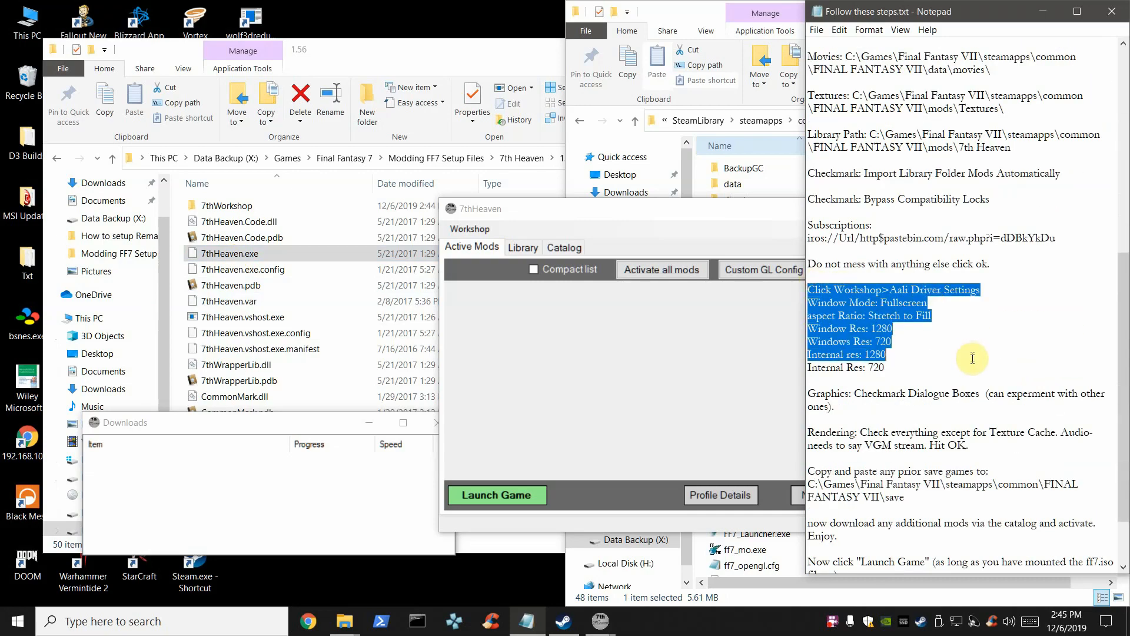
{"action": "left_click", "coordinate": [487, 229]}
{"action": "left_click", "coordinate": [487, 229]}
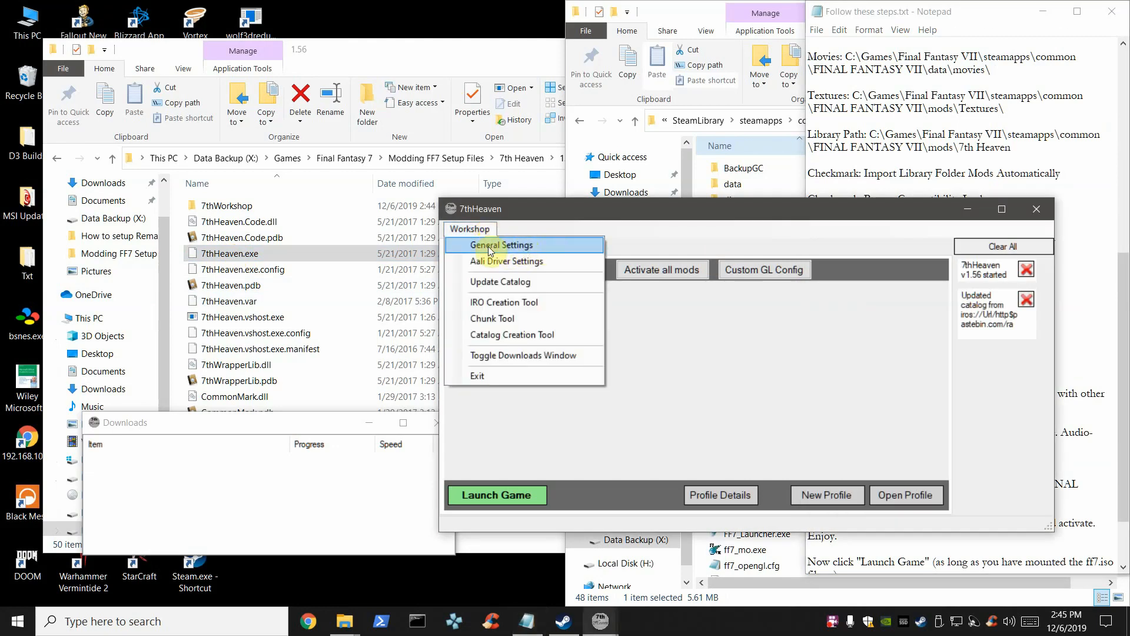
{"action": "left_click", "coordinate": [502, 246]}
{"action": "left_click_drag", "start_coordinate": [695, 309], "coordinate": [743, 309]}
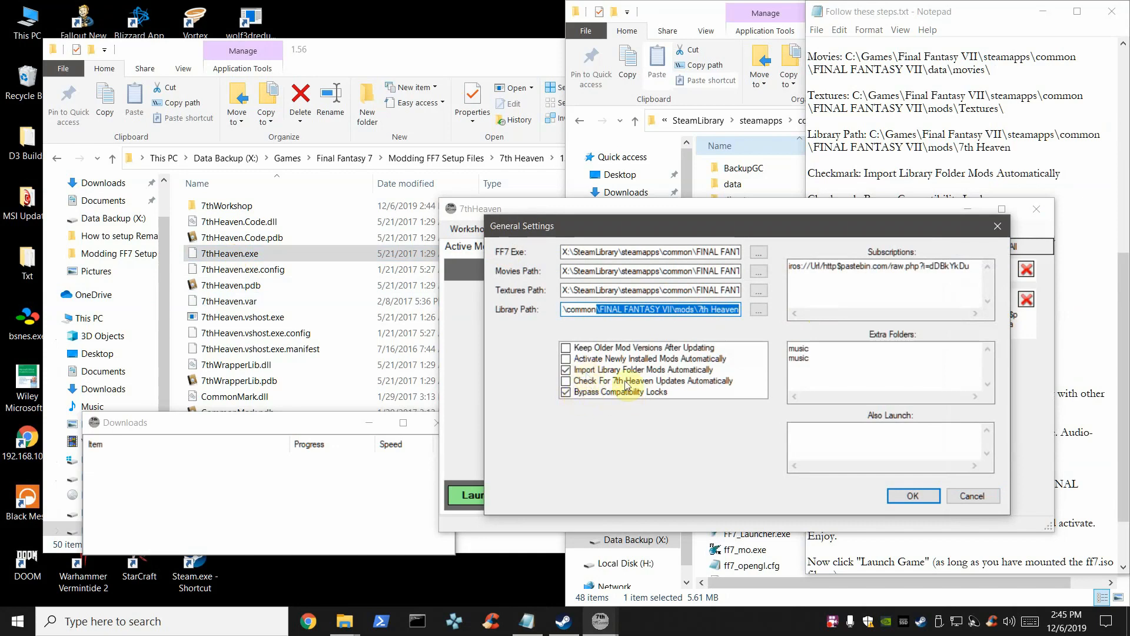
{"action": "left_click", "coordinate": [970, 497]}
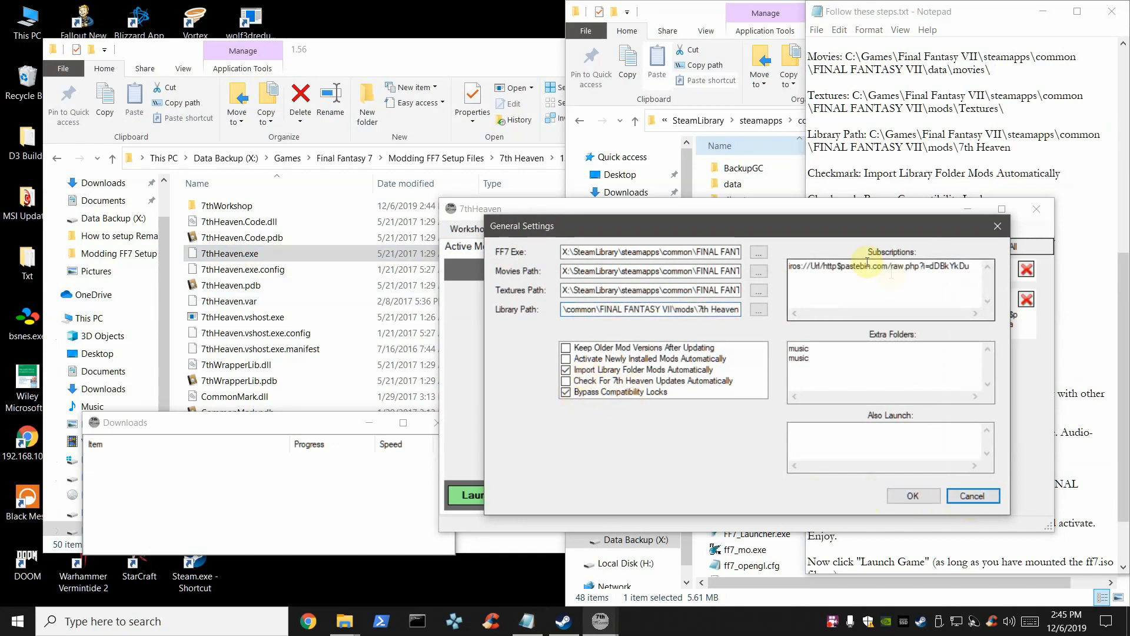
{"action": "left_click", "coordinate": [470, 229]}
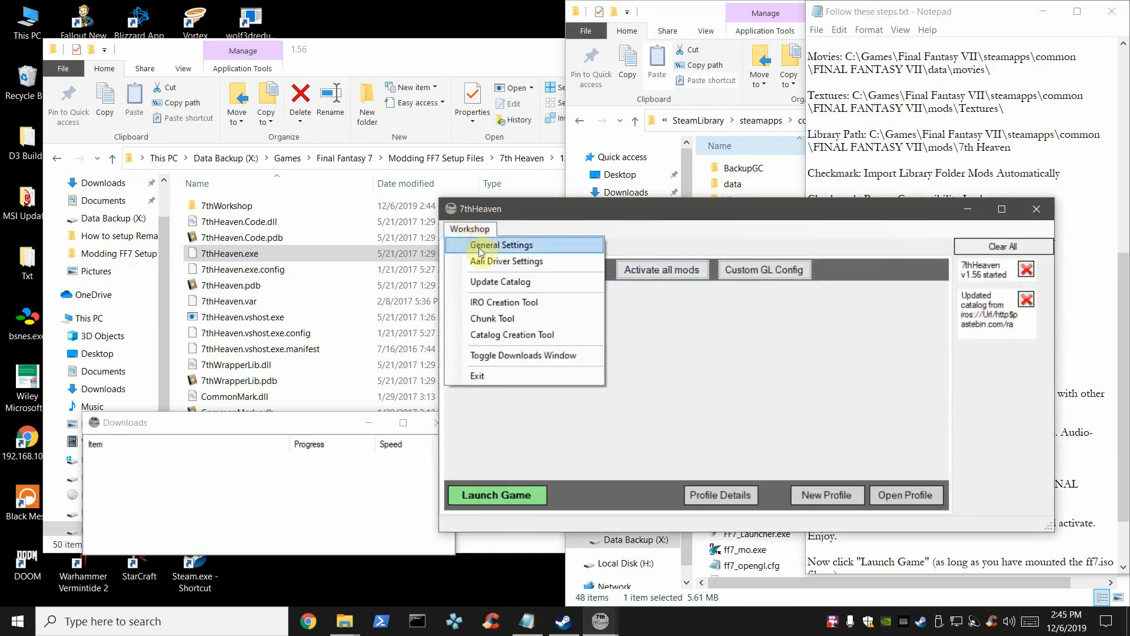
{"action": "left_click", "coordinate": [523, 263]}
{"action": "left_click_drag", "start_coordinate": [293, 40], "coordinate": [643, 172]}
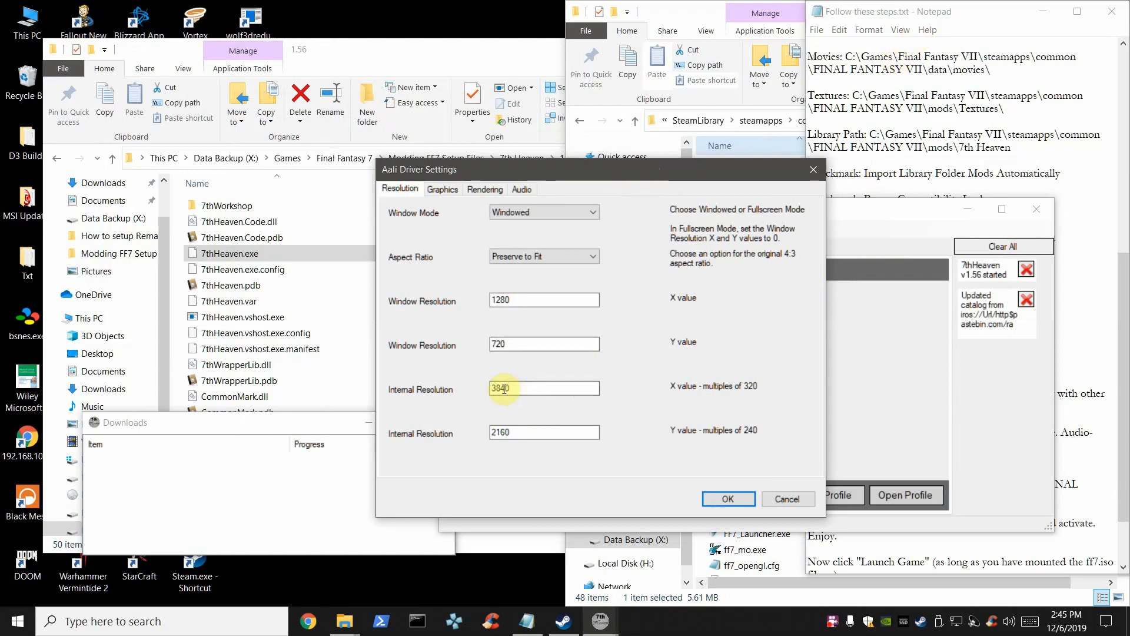
{"action": "left_click", "coordinate": [521, 432]}
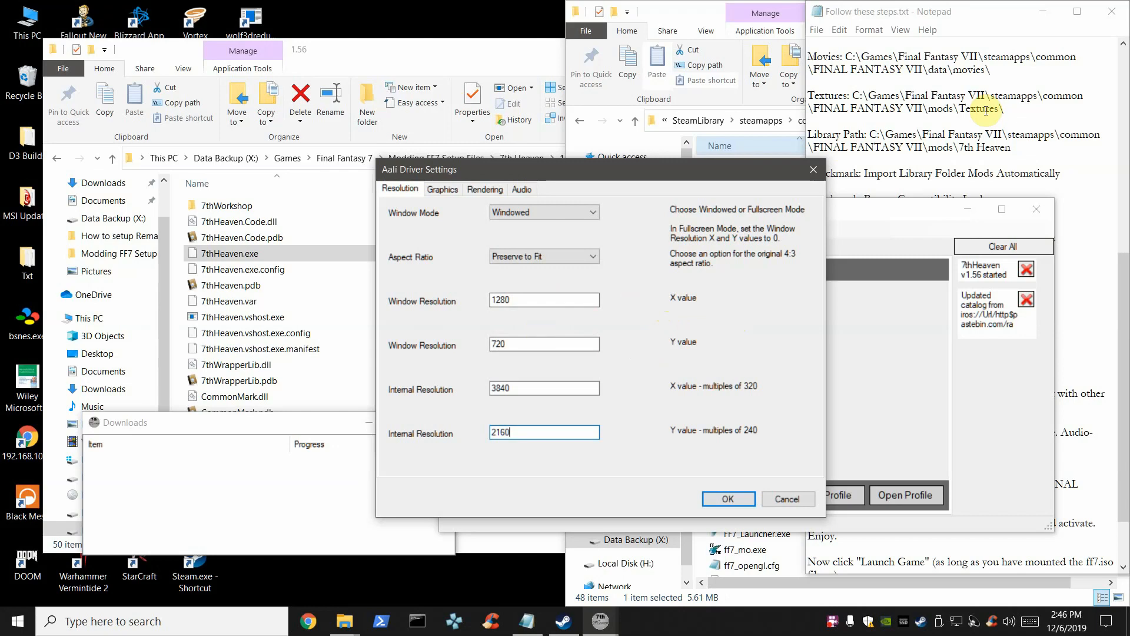
{"action": "left_click", "coordinate": [1055, 160]}
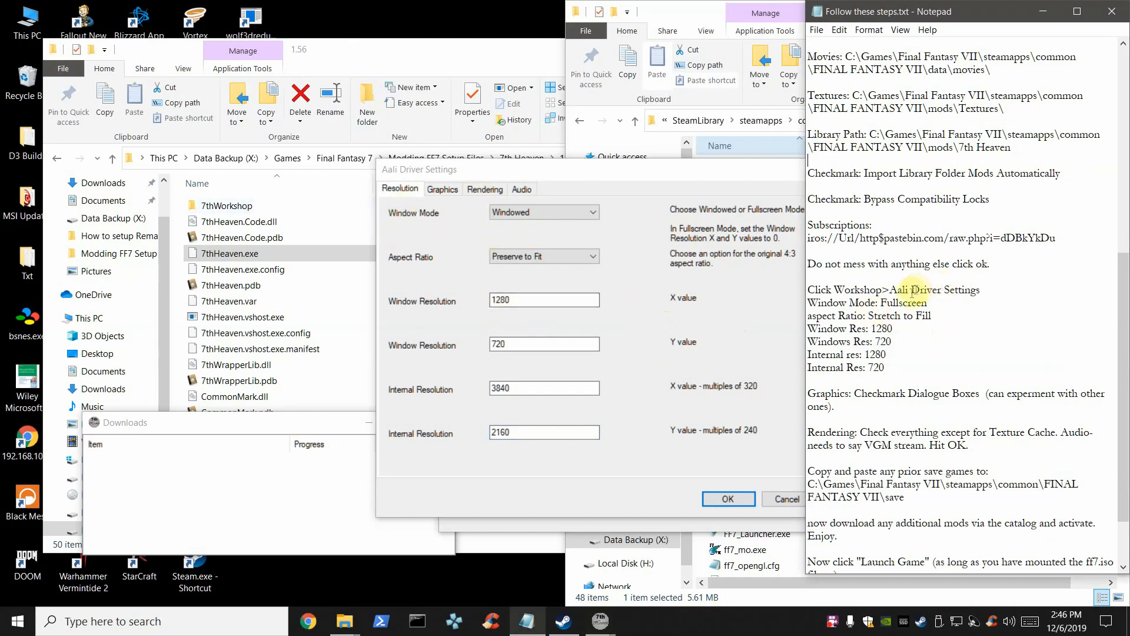
{"action": "left_click", "coordinate": [554, 215]}
{"action": "left_click", "coordinate": [515, 235]}
{"action": "left_click", "coordinate": [869, 218]}
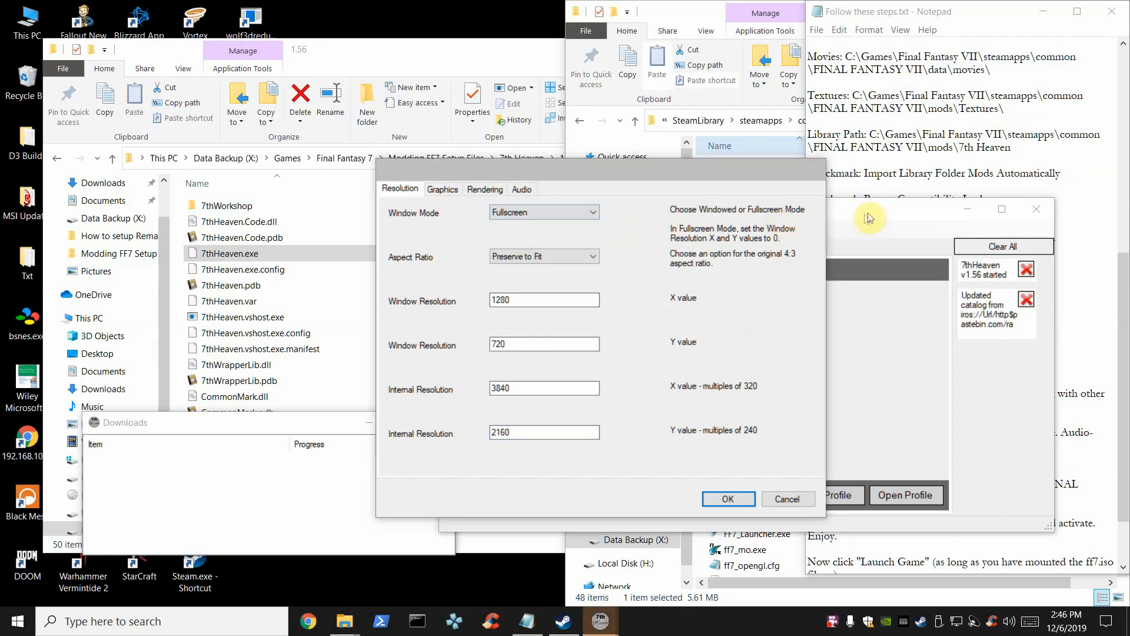
{"action": "left_click", "coordinate": [787, 499]}
With the windows clear of the notes, set the Aali driver's window mode to Fullscreen and aspect ratio to Stretch to Fill.
{"action": "left_click_drag", "start_coordinate": [854, 202], "coordinate": [557, 179]}
{"action": "left_click", "coordinate": [174, 199]}
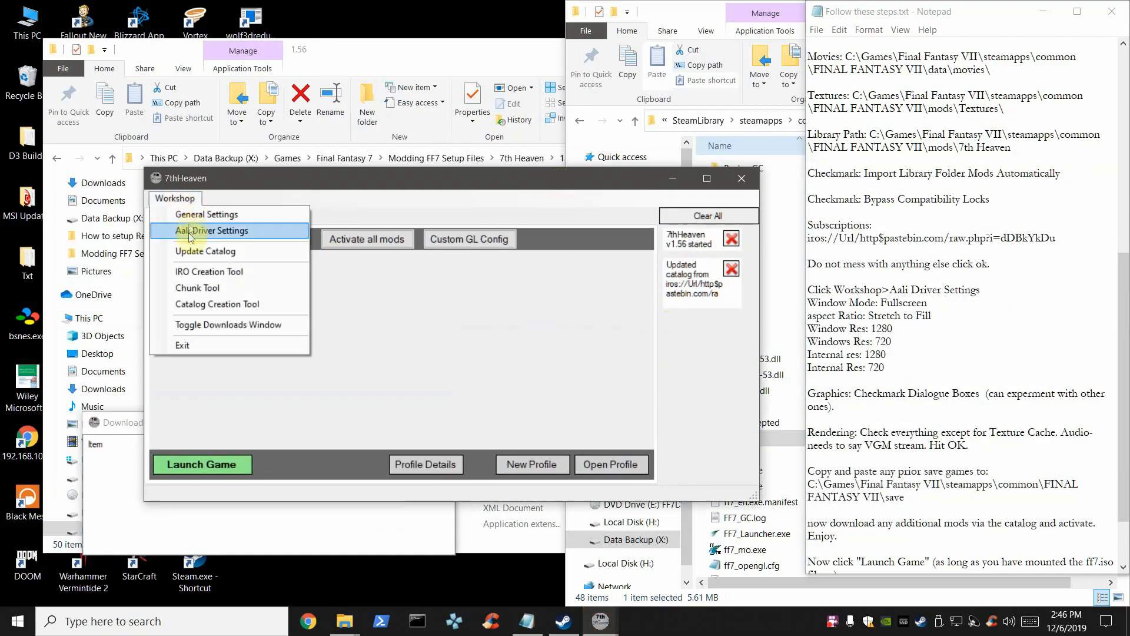
{"action": "left_click", "coordinate": [190, 231]}
{"action": "left_click_drag", "start_coordinate": [277, 78], "coordinate": [450, 189]}
{"action": "left_click", "coordinate": [447, 228]}
{"action": "left_click", "coordinate": [433, 252]}
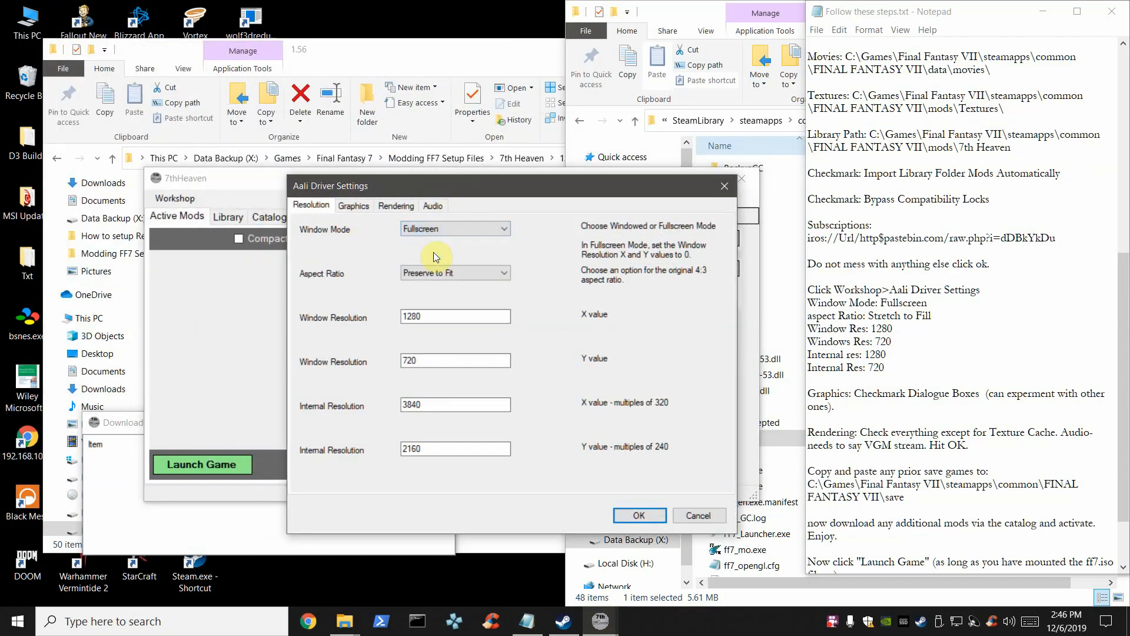
{"action": "left_click", "coordinate": [433, 270]}
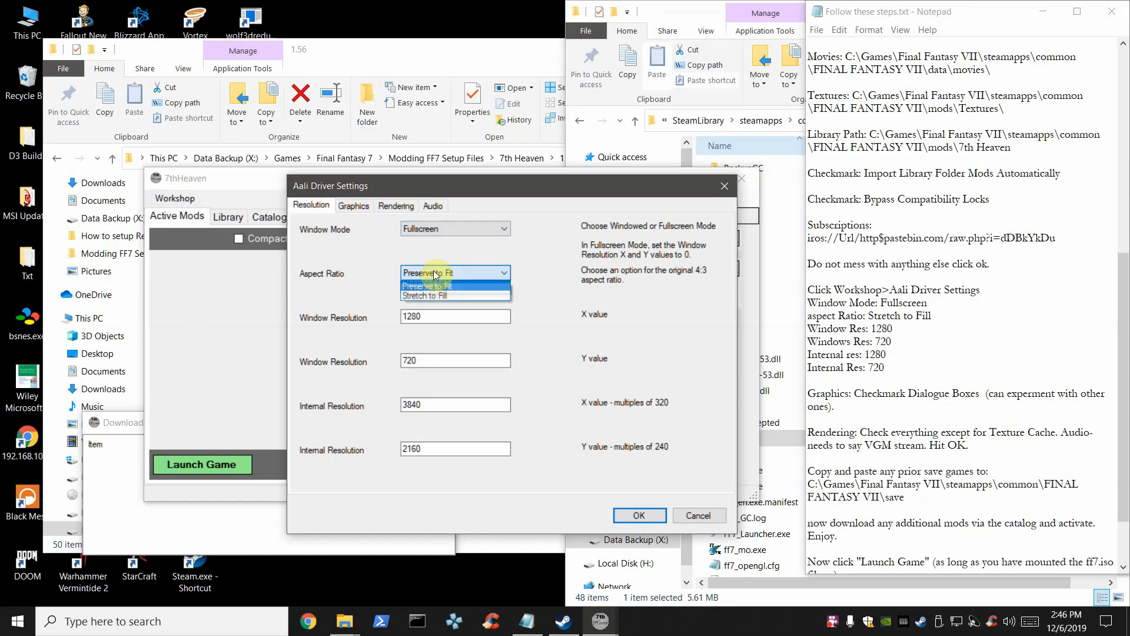
{"action": "left_click", "coordinate": [430, 282]}
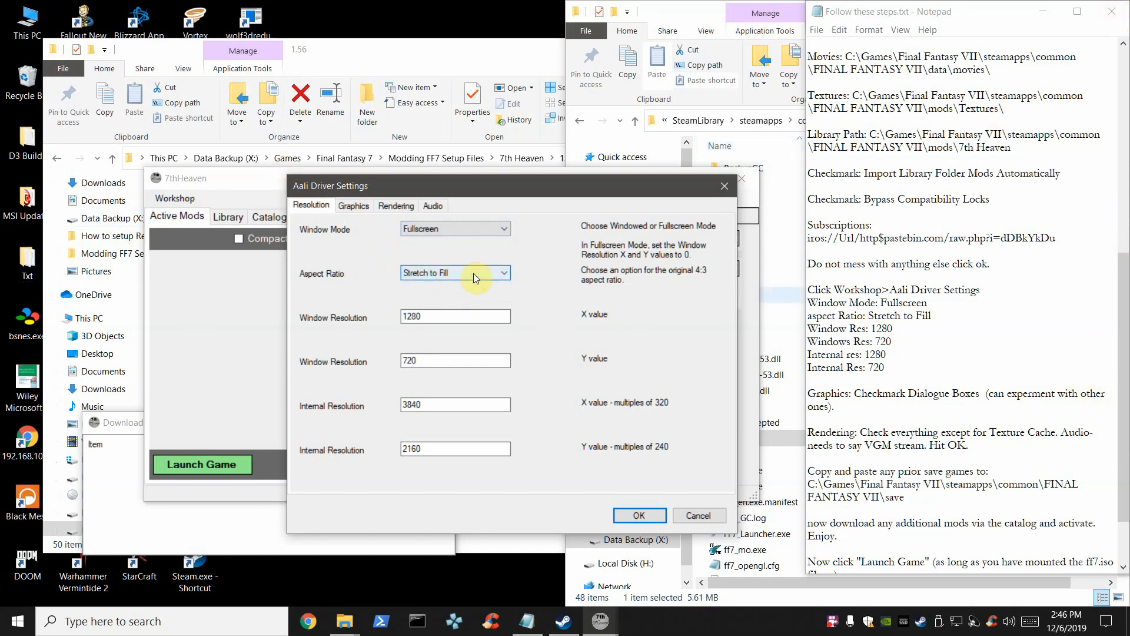
Set the Aali driver's internal resolution to 1280 for the X value and 720 for the Y value.
{"action": "left_click", "coordinate": [430, 320]}
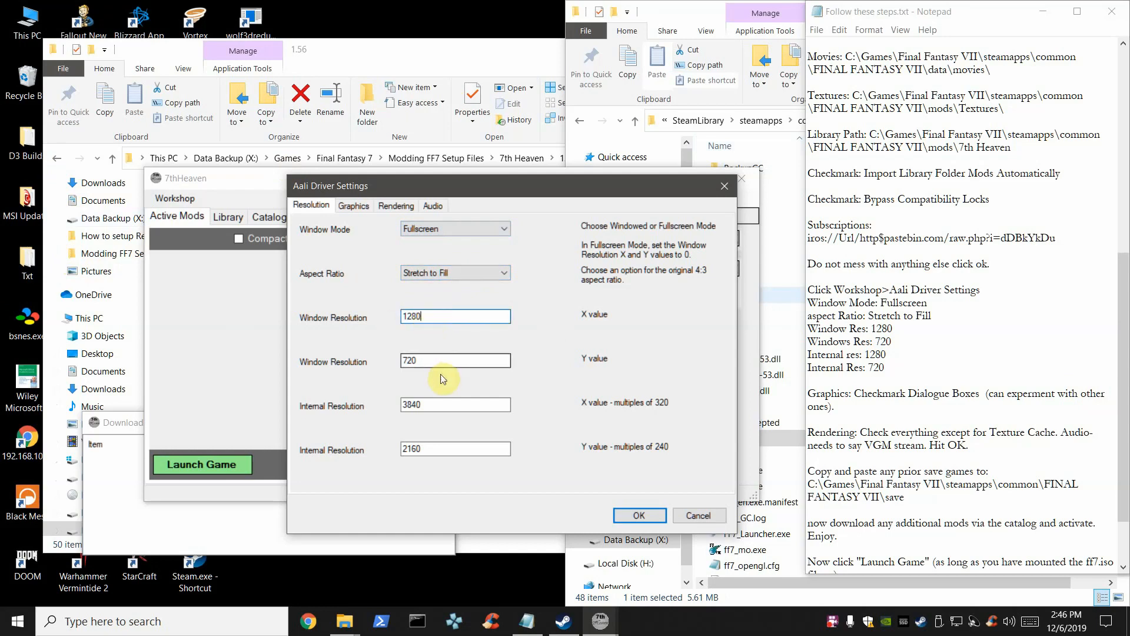
{"action": "left_click", "coordinate": [419, 362]}
{"action": "double_click", "coordinate": [412, 403]}
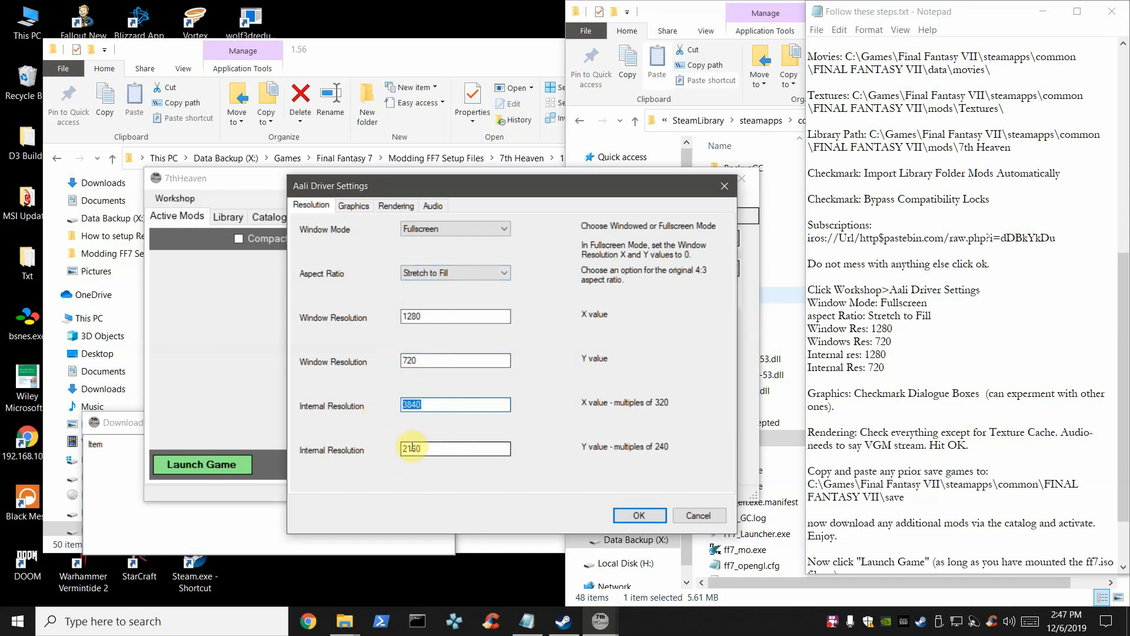
{"action": "type", "text": "1280"}
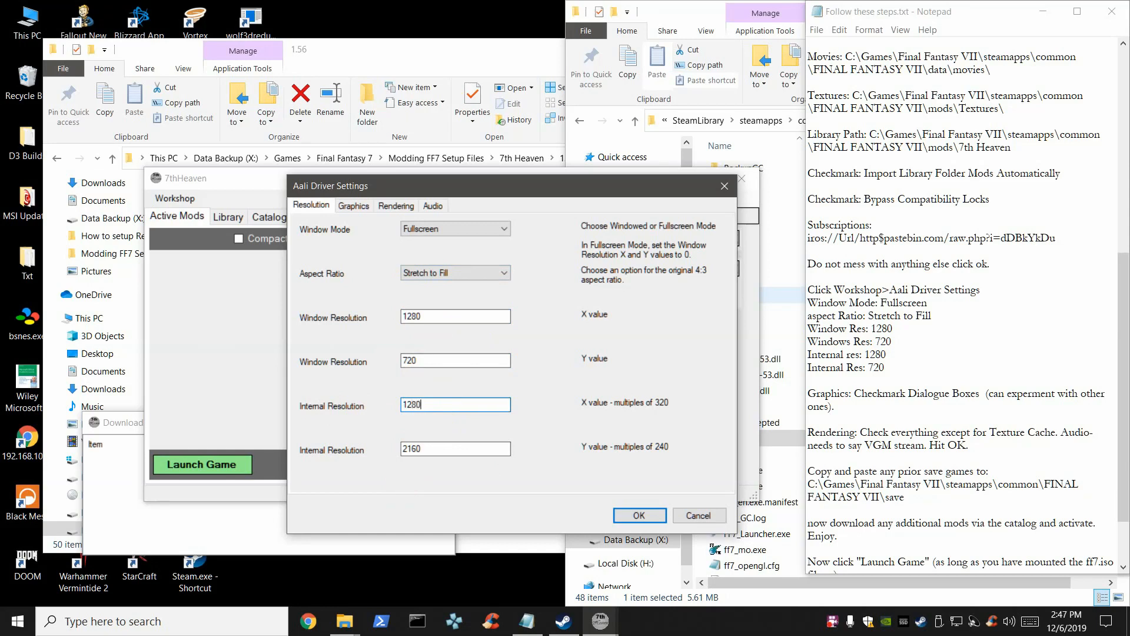
{"action": "left_click_drag", "start_coordinate": [446, 451], "coordinate": [323, 453]}
{"action": "type", "text": "720"}
Review the graphics and rendering options, keep VGMStream as the music plugin, and save the Aali driver settings.
{"action": "left_click", "coordinate": [359, 208]}
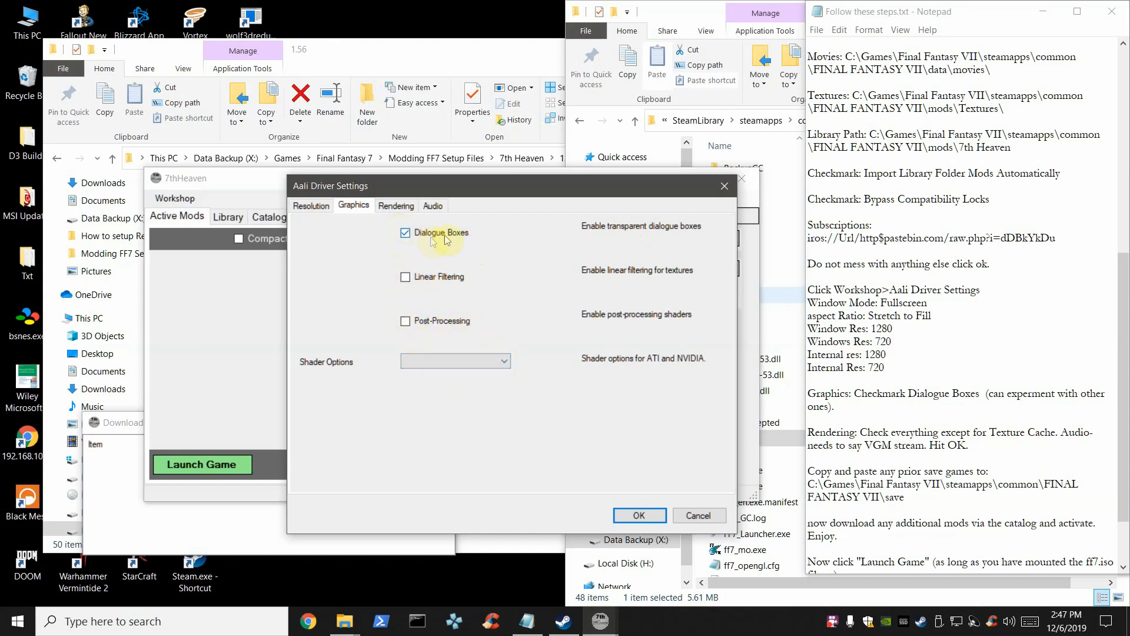
{"action": "left_click", "coordinate": [392, 205]}
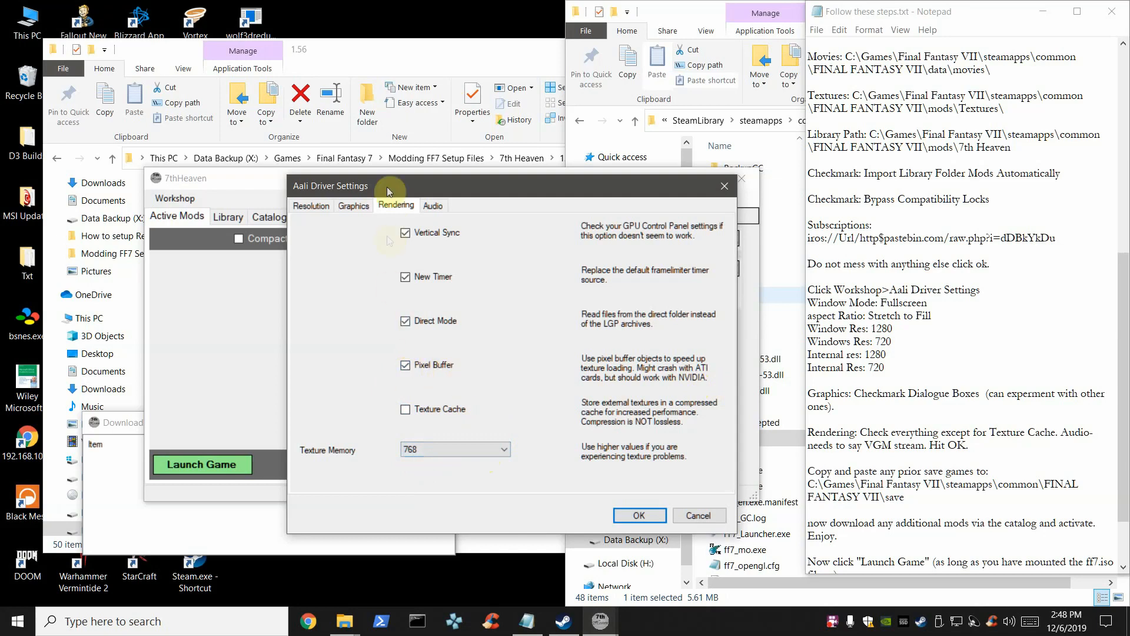
{"action": "left_click", "coordinate": [433, 205]}
{"action": "left_click", "coordinate": [424, 229]}
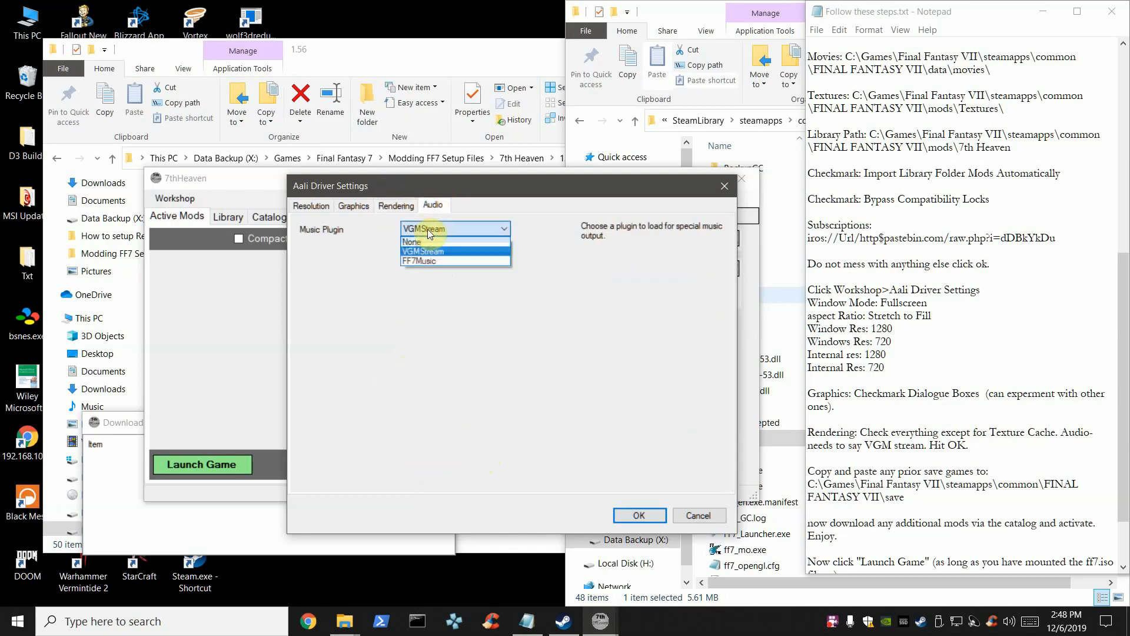
{"action": "left_click", "coordinate": [420, 235]}
{"action": "left_click", "coordinate": [421, 236]}
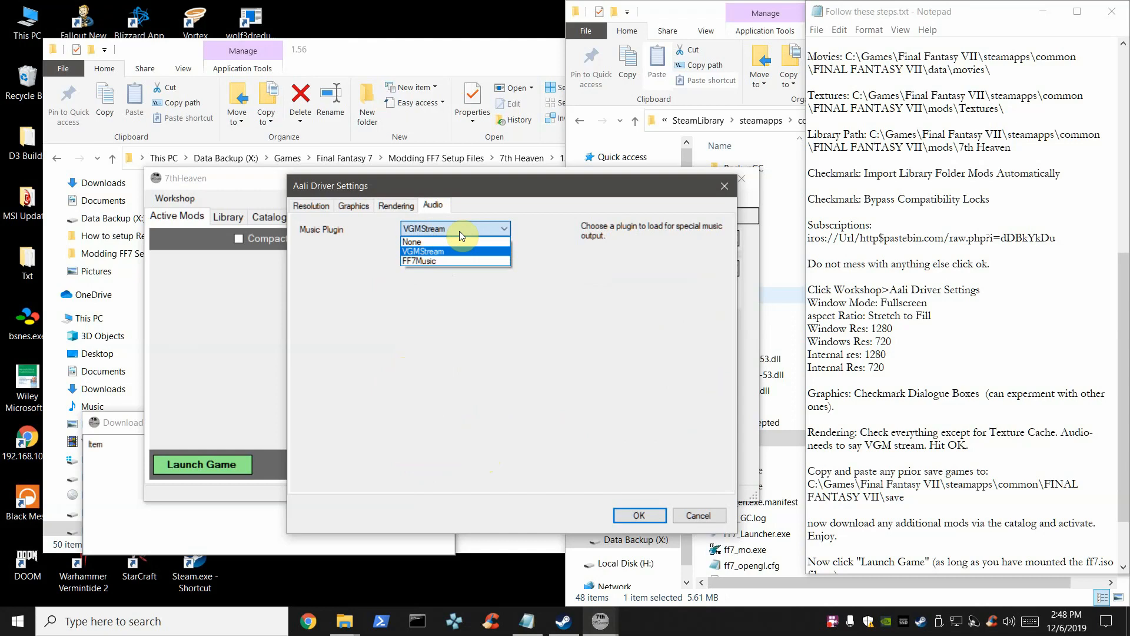
{"action": "left_click", "coordinate": [443, 234]}
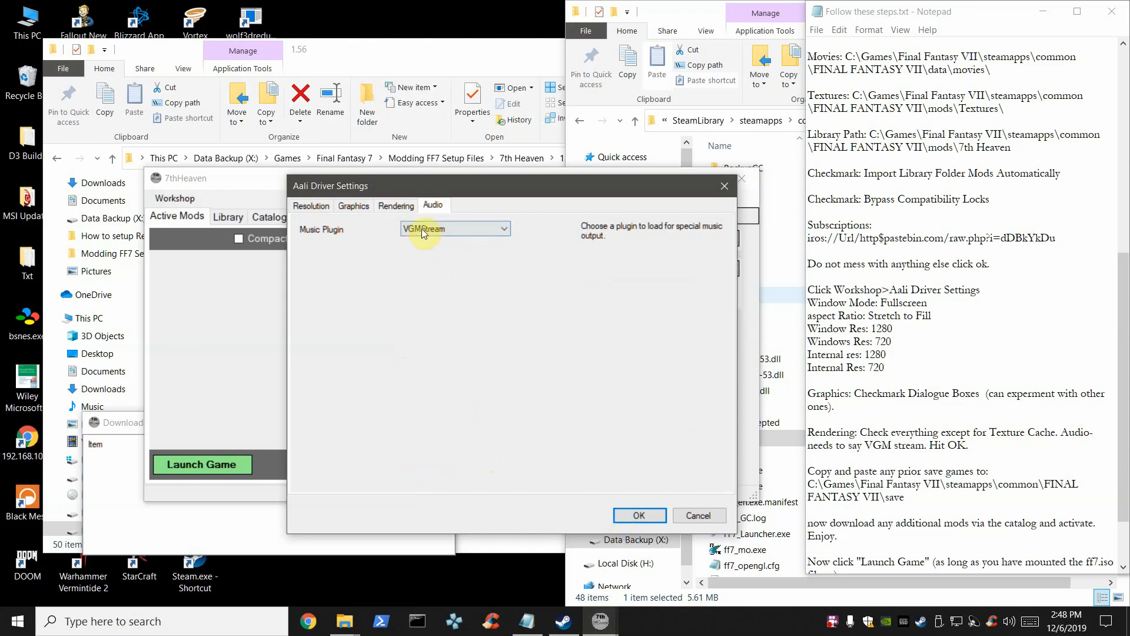
{"action": "left_click", "coordinate": [640, 515]}
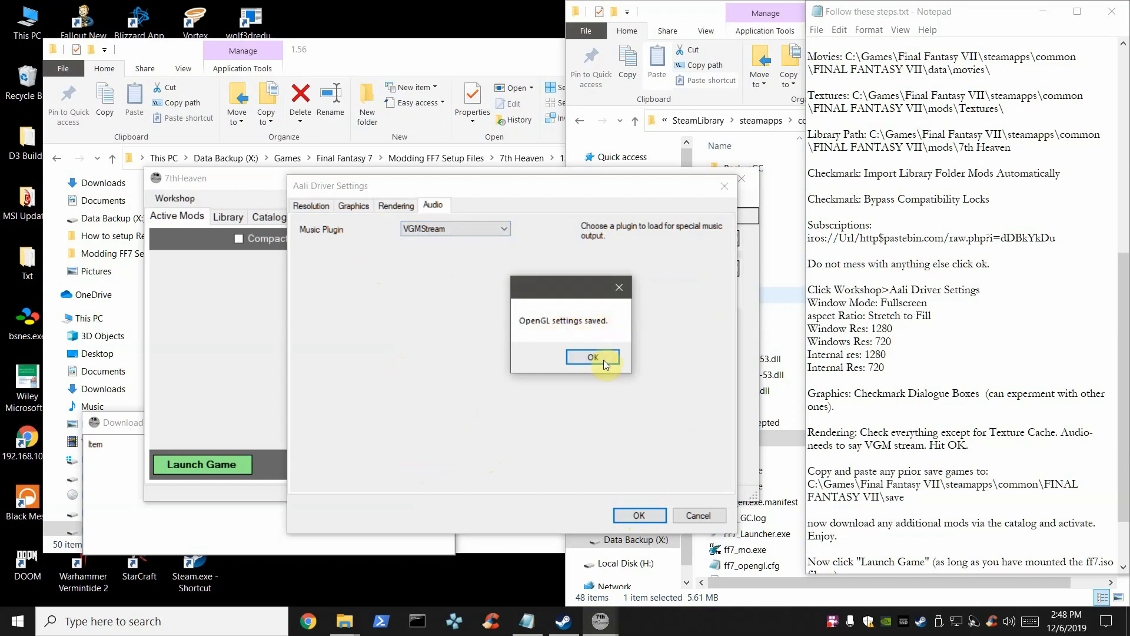
{"action": "left_click", "coordinate": [605, 361]}
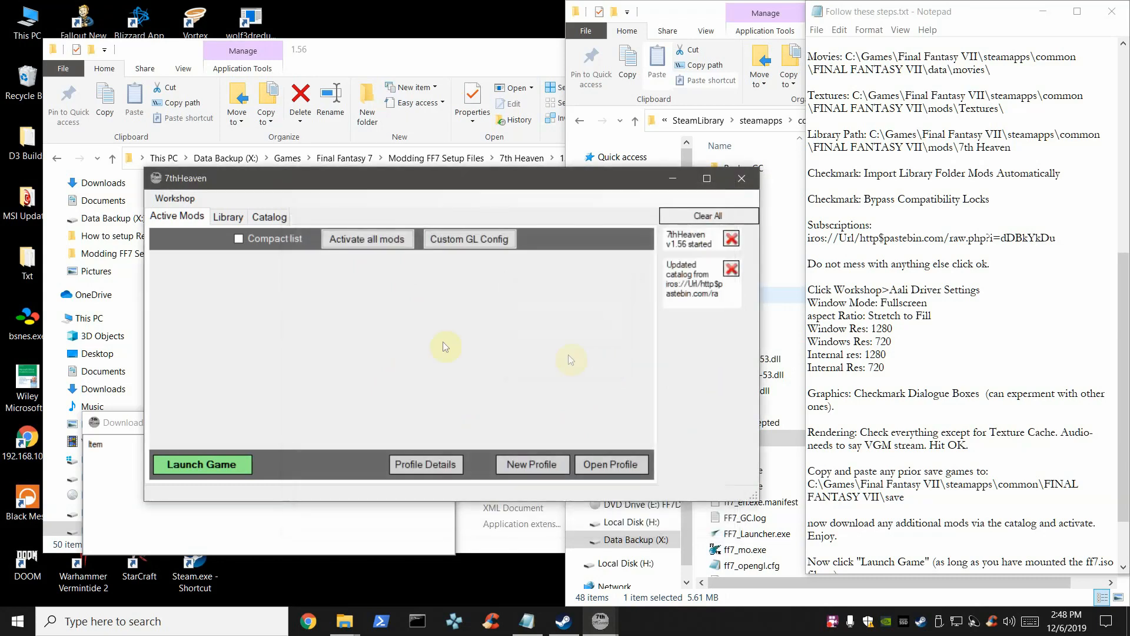
Reopen the Aali Driver Settings to check the saved resolution values against the notes, and accept them again.
{"action": "left_click", "coordinate": [181, 200]}
{"action": "left_click", "coordinate": [196, 231]}
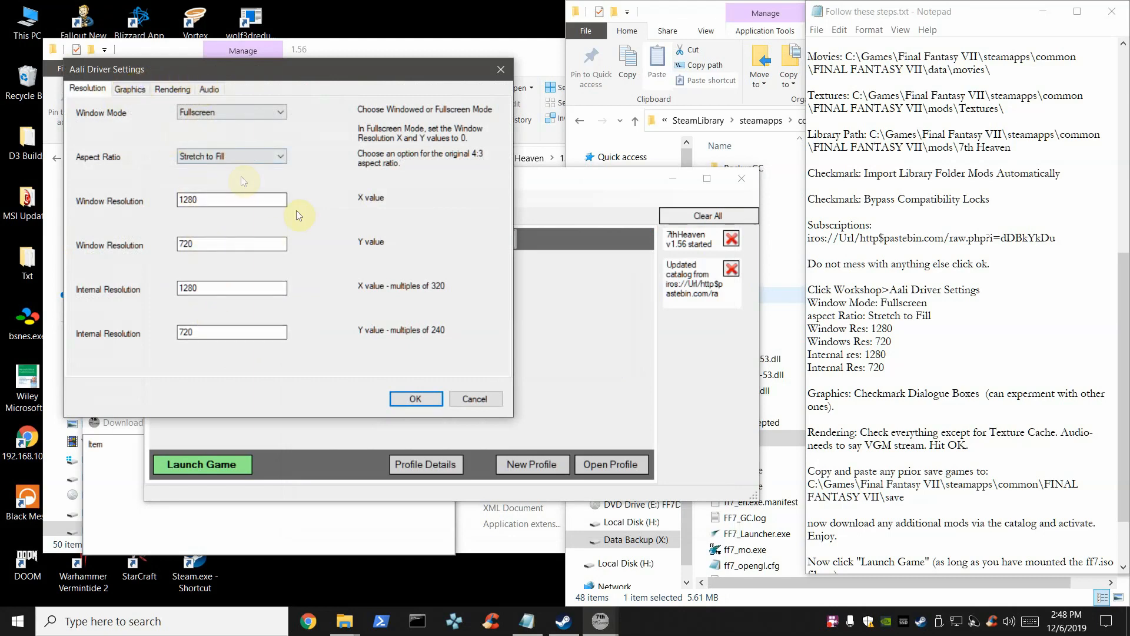
{"action": "left_click", "coordinate": [406, 398]}
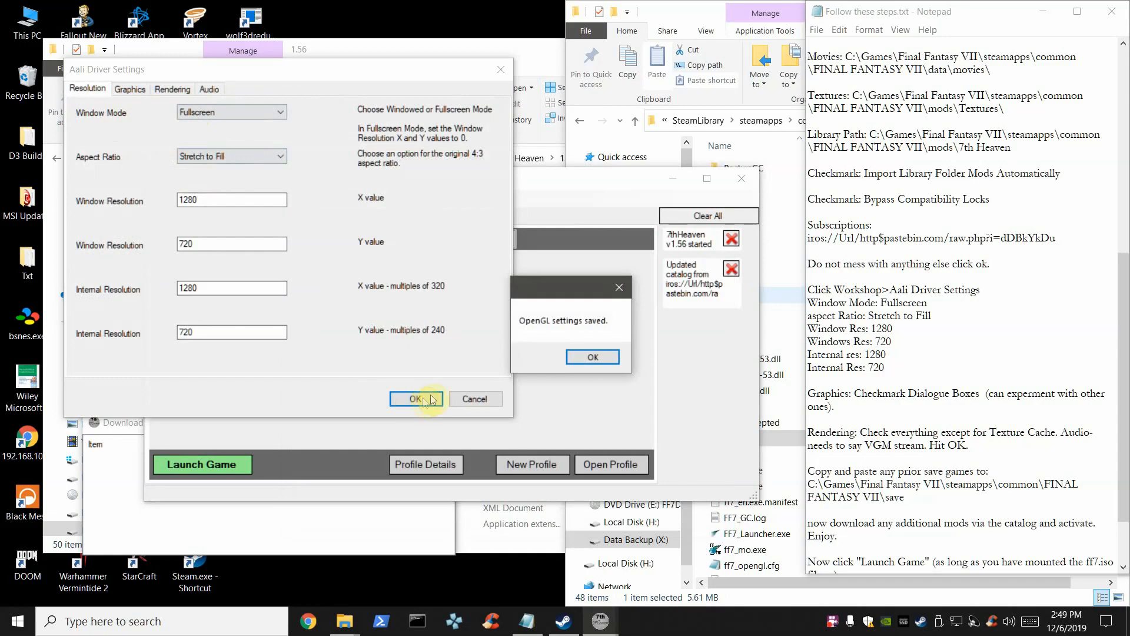
{"action": "left_click", "coordinate": [576, 358]}
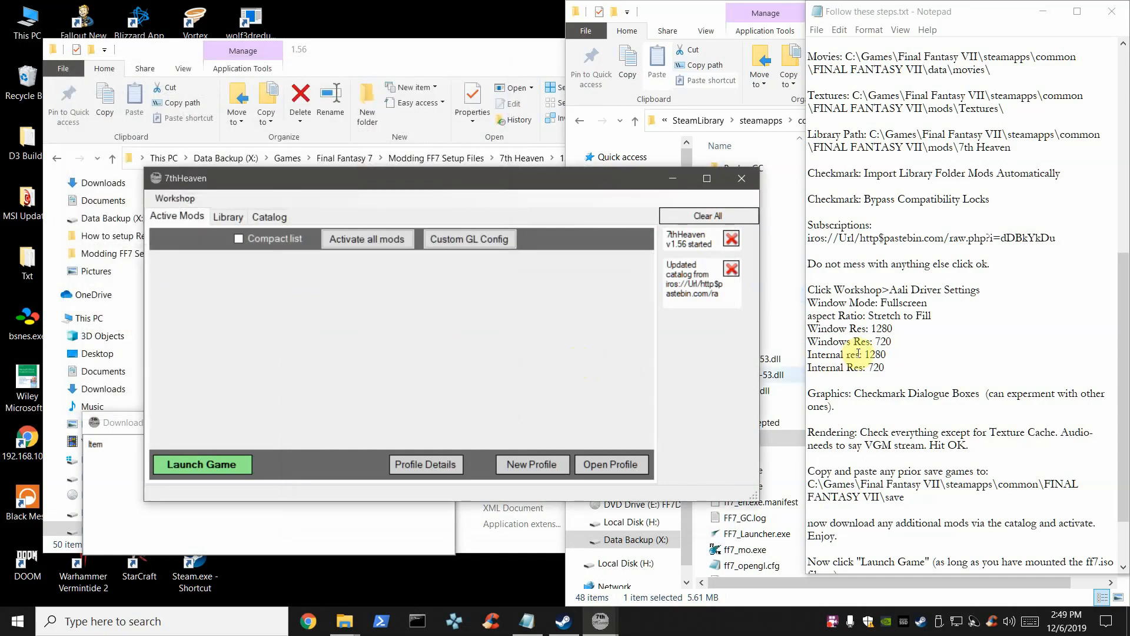
Read the notes on copying prior save games into the FINAL FANTASY VII\save folder.
{"action": "scroll", "coordinate": [915, 425], "scroll_direction": "down", "scroll_amount": 2}
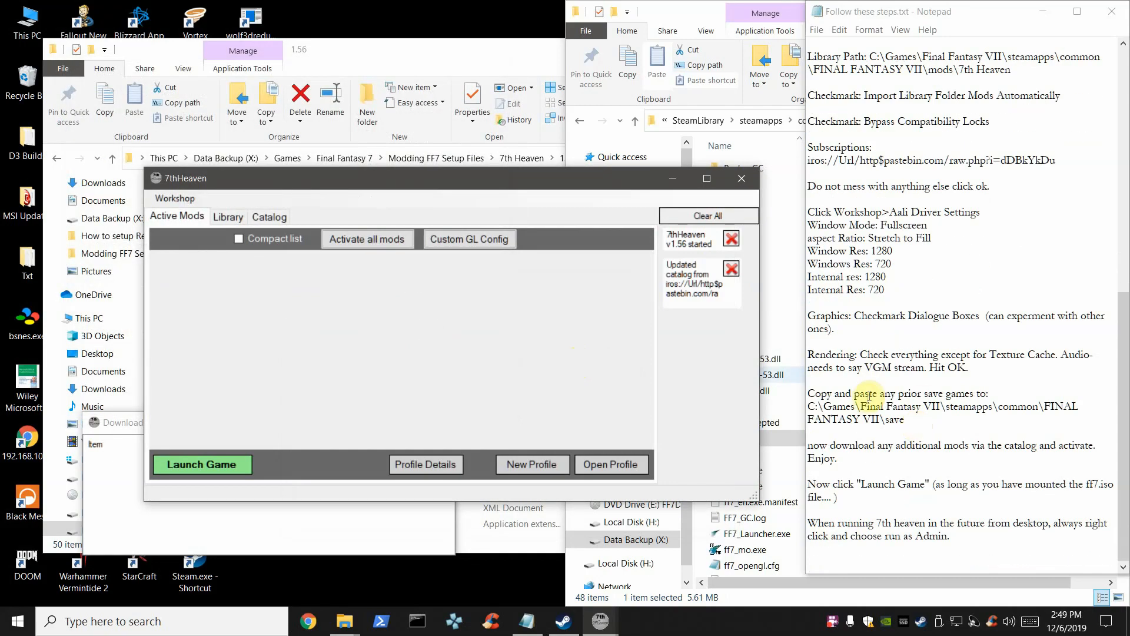
{"action": "left_click_drag", "start_coordinate": [879, 395], "coordinate": [997, 396]}
{"action": "left_click", "coordinate": [997, 398]}
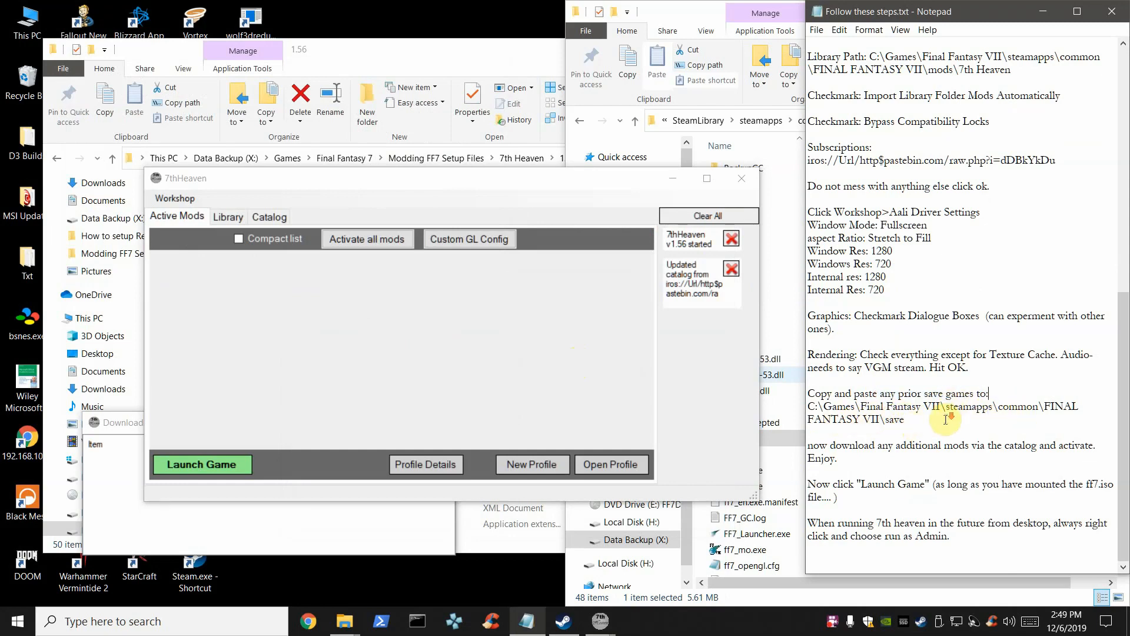
Look over the mod library and the mods offered for download in the catalog.
{"action": "left_click_drag", "start_coordinate": [495, 189], "coordinate": [565, 169]}
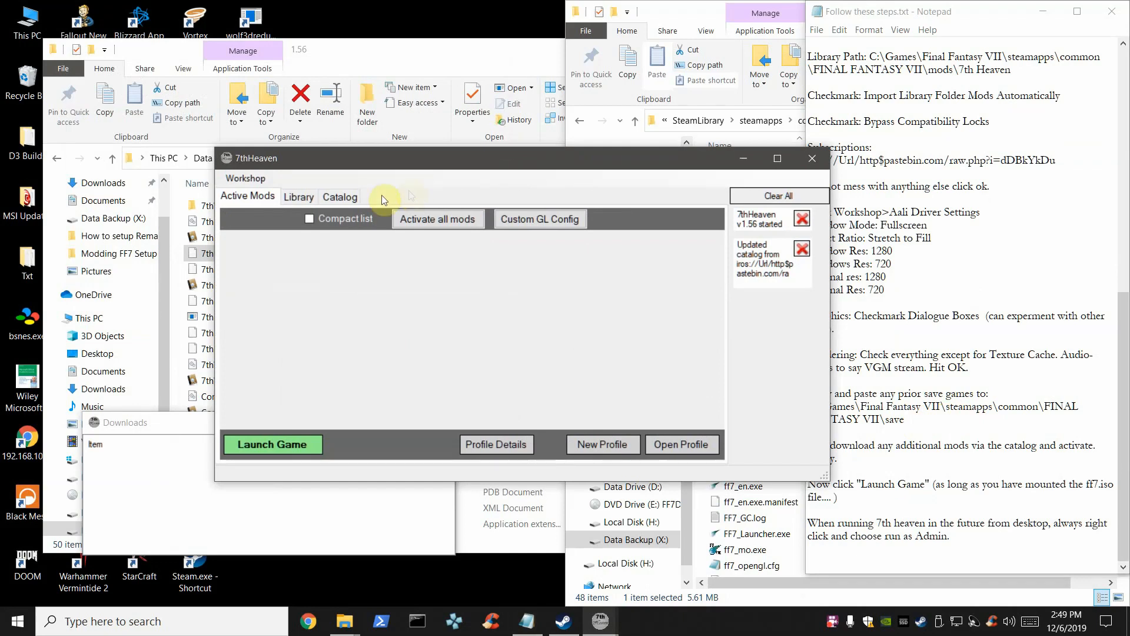
{"action": "left_click", "coordinate": [308, 201]}
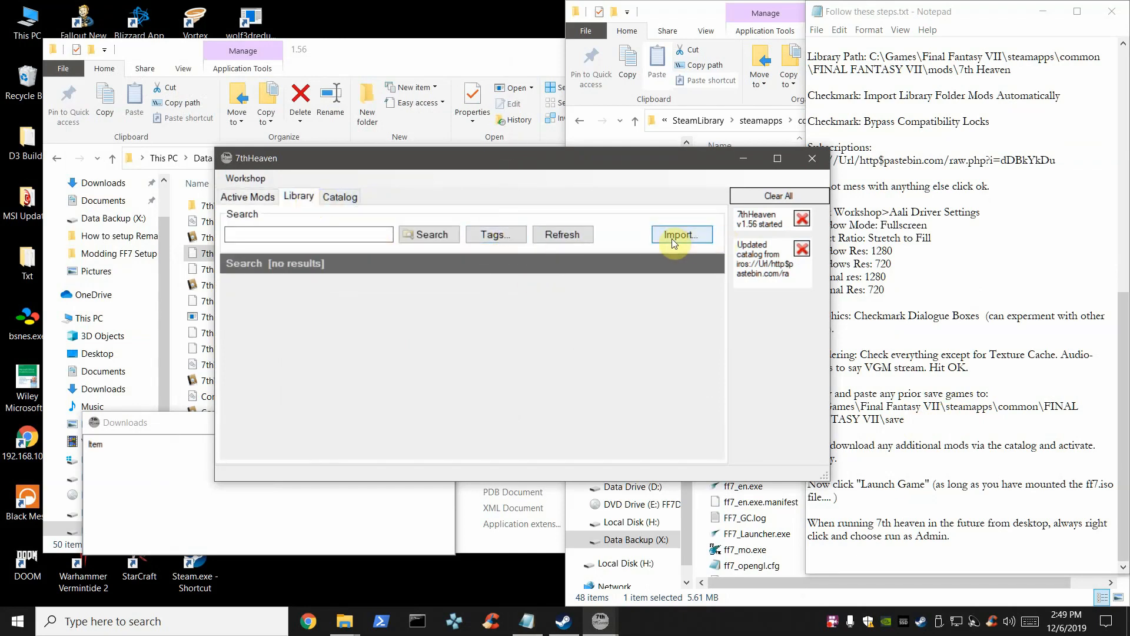
{"action": "left_click", "coordinate": [341, 196]}
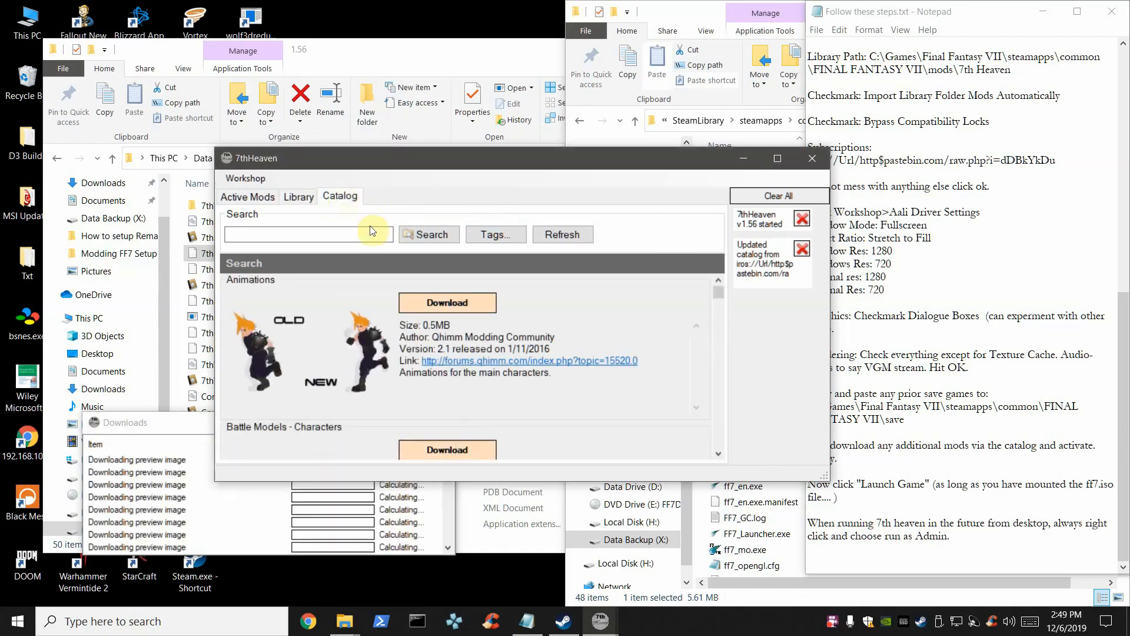
{"action": "left_click_drag", "start_coordinate": [718, 290], "coordinate": [683, 277]}
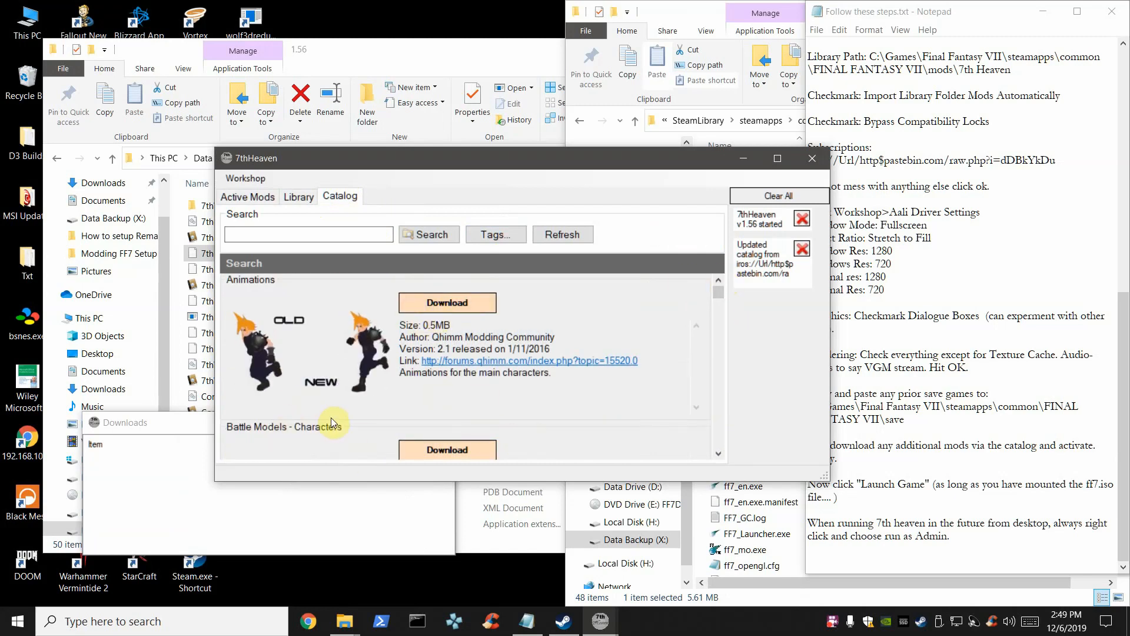
Import the IRO archive "Remako HD Graphics Mod v1.0 - Battle Textures (battle)" from the FINAL FANTASY VII\mods folder into the library.
{"action": "left_click", "coordinate": [298, 200]}
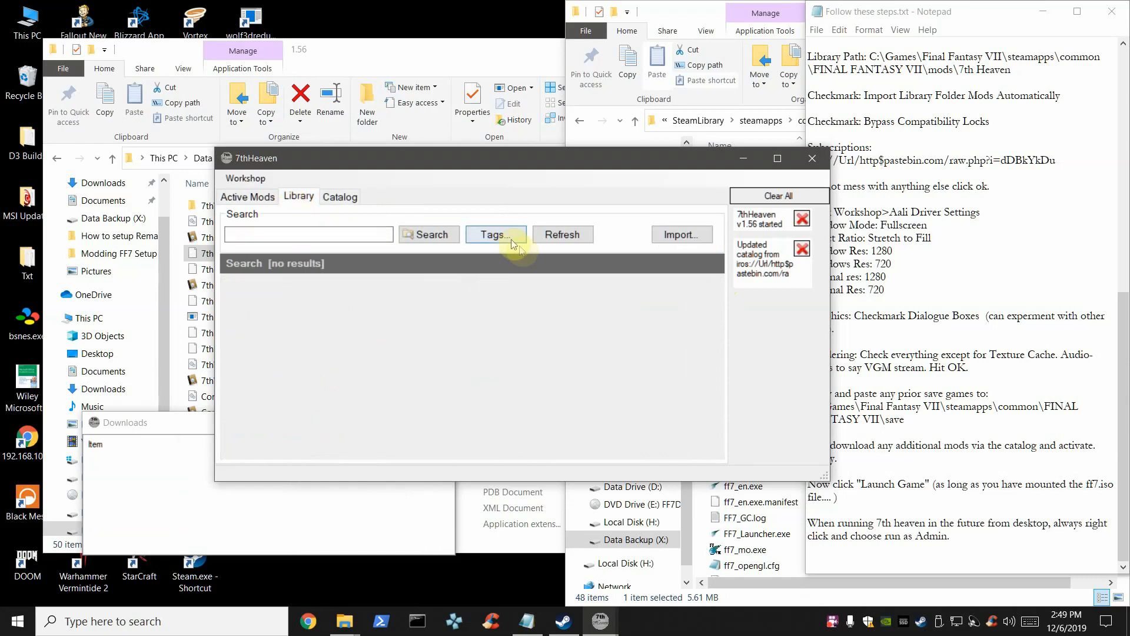
{"action": "left_click", "coordinate": [674, 235]}
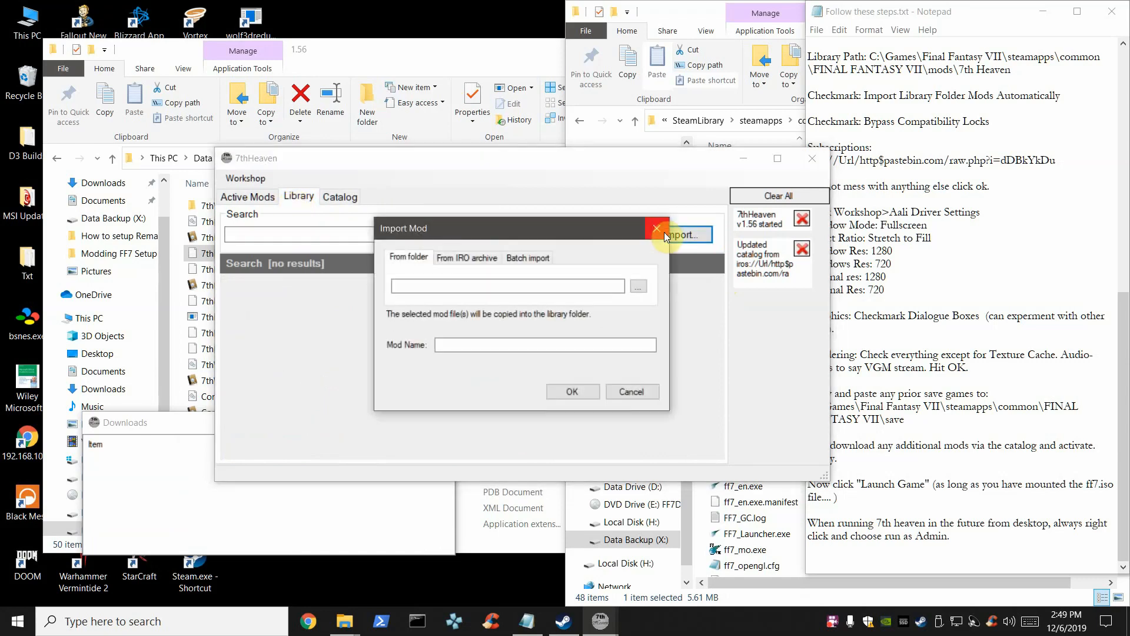
{"action": "left_click", "coordinate": [463, 260]}
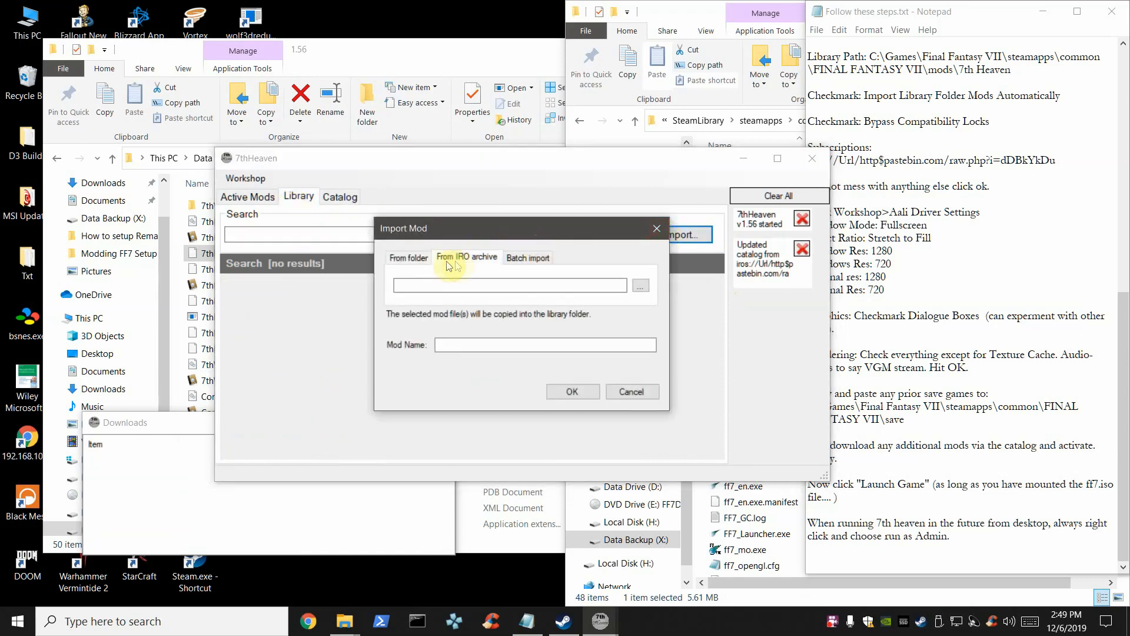
{"action": "left_click", "coordinate": [647, 286]}
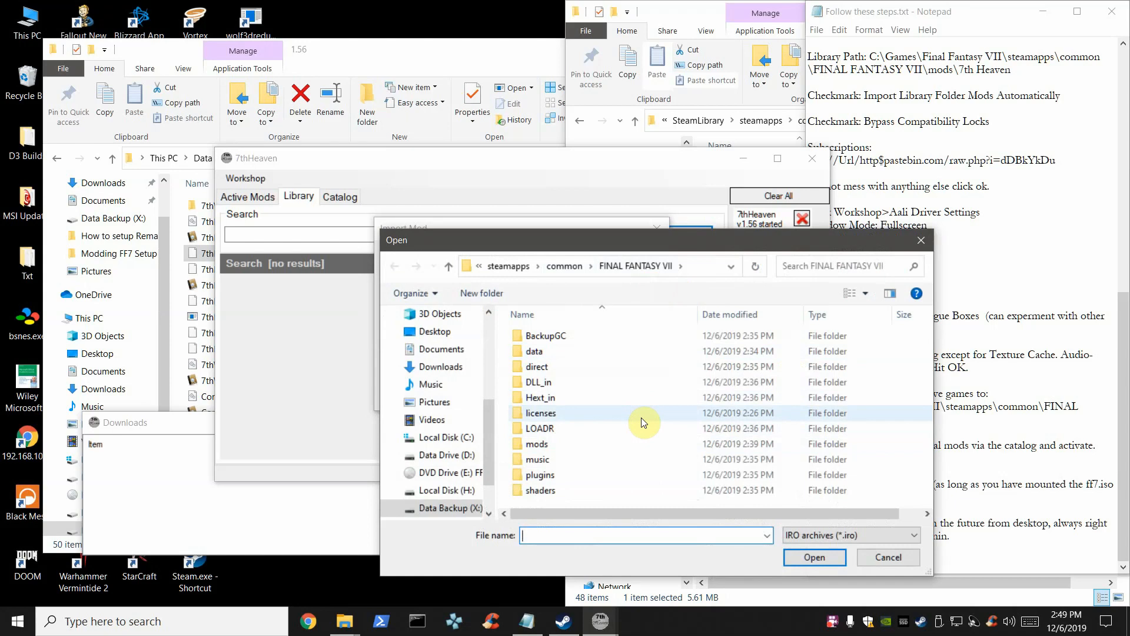
{"action": "left_click", "coordinate": [549, 443]}
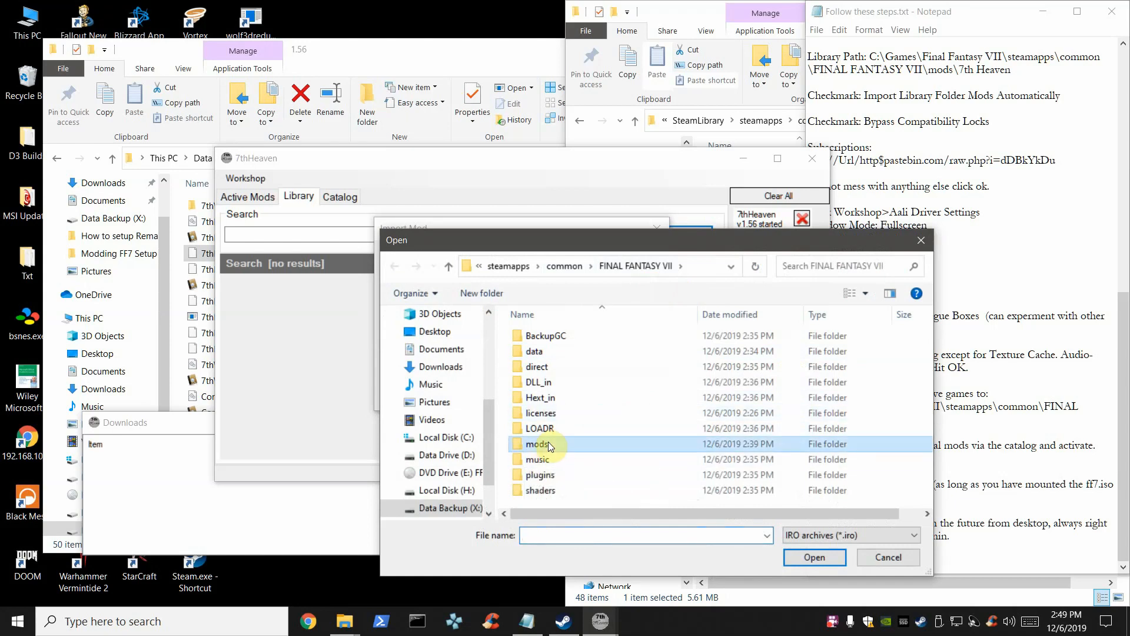
{"action": "double_click", "coordinate": [549, 442]}
{"action": "left_click", "coordinate": [516, 265]}
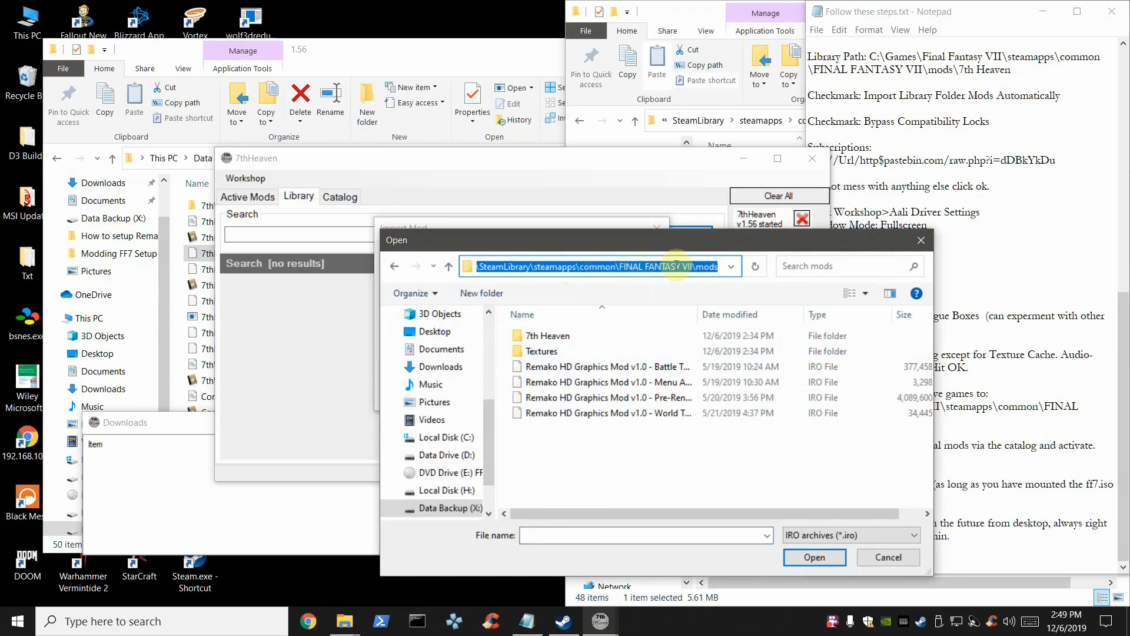
{"action": "left_click", "coordinate": [605, 371]}
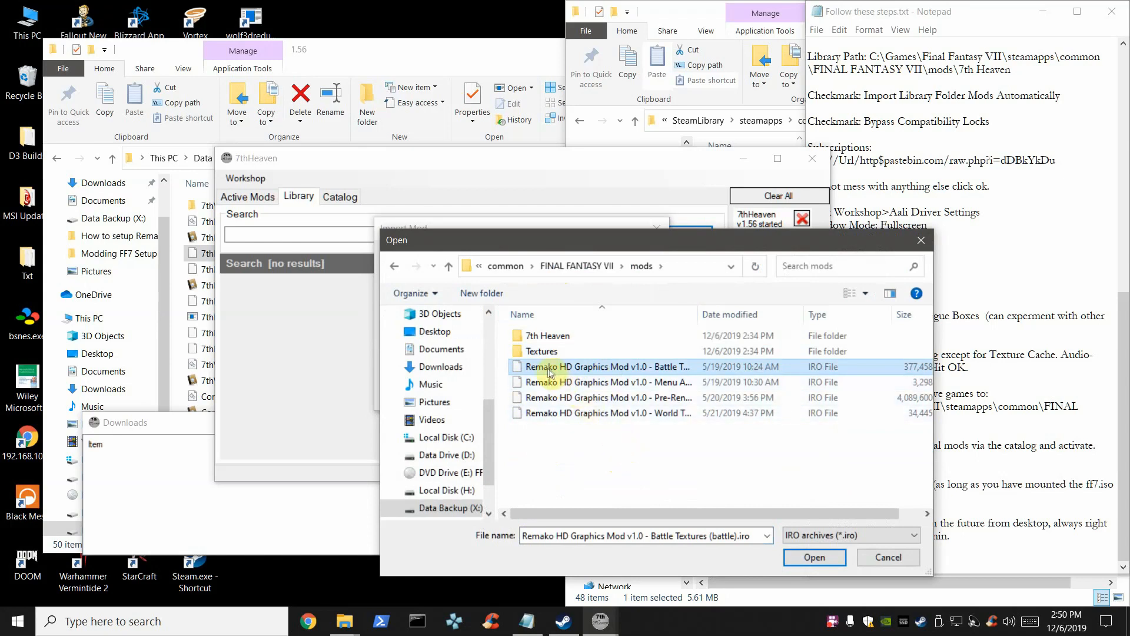
{"action": "left_click_drag", "start_coordinate": [698, 310], "coordinate": [778, 311]}
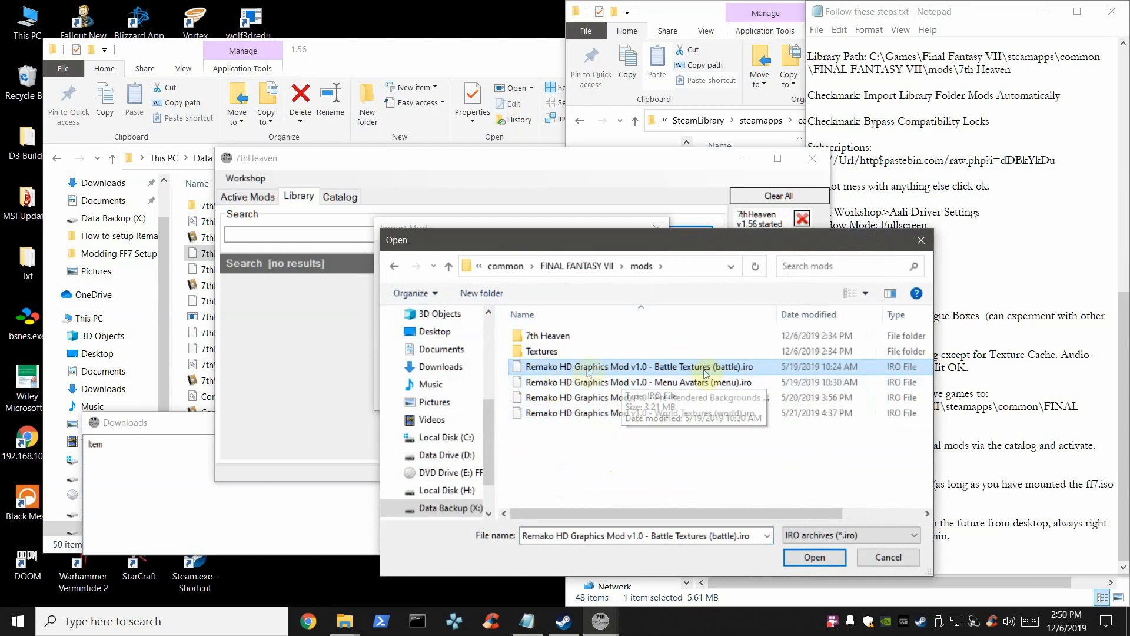
{"action": "left_click", "coordinate": [811, 555]}
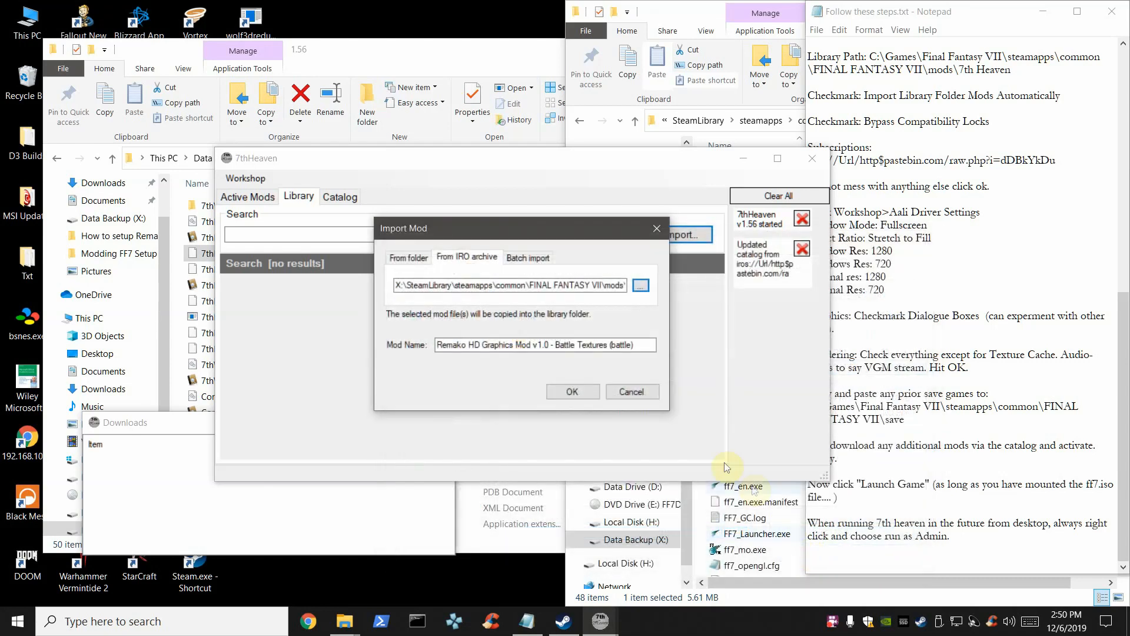
{"action": "left_click", "coordinate": [591, 395]}
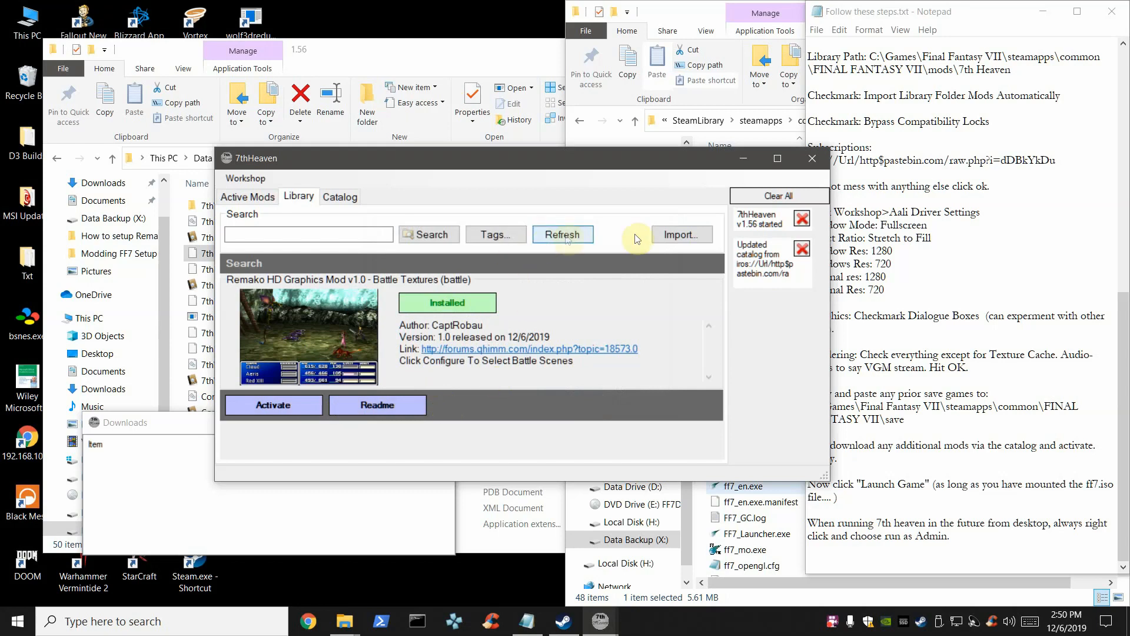
Import the IRO archive "Remako HD Graphics Mod v1.0 - Menu Avatars (menu)" into the library.
{"action": "left_click", "coordinate": [680, 235]}
{"action": "left_click", "coordinate": [459, 257]}
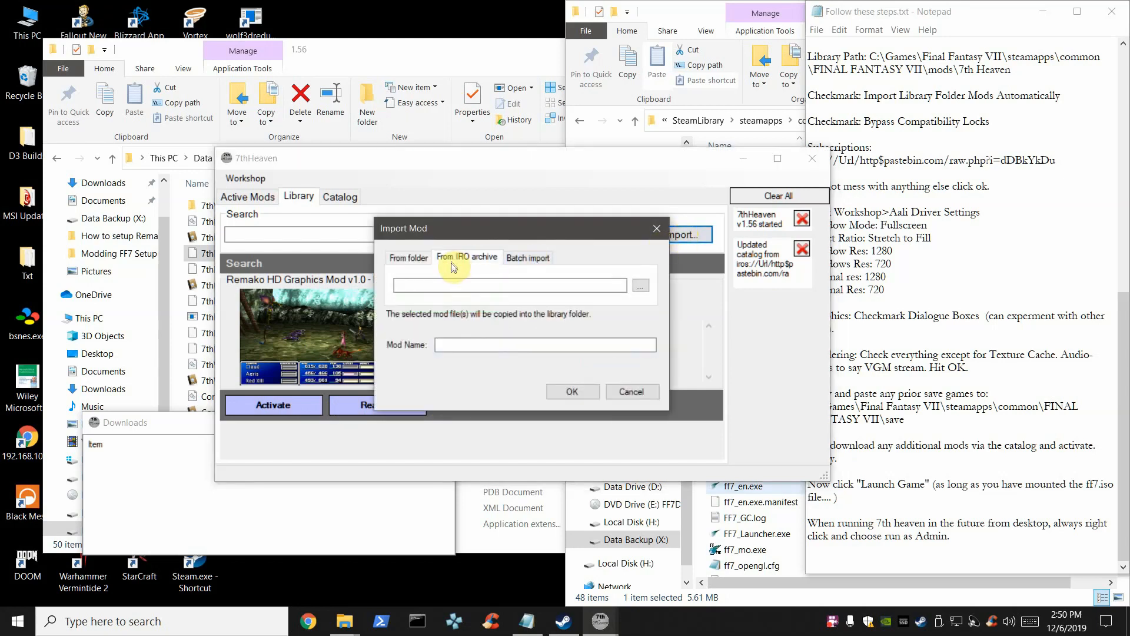
{"action": "left_click", "coordinate": [641, 286]}
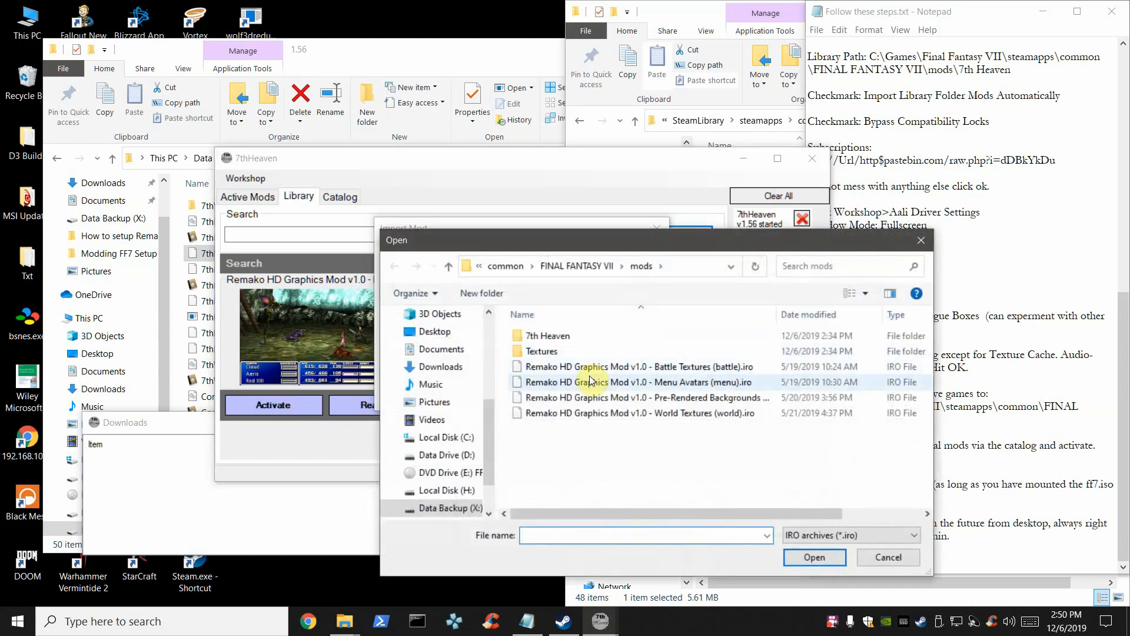
{"action": "left_click", "coordinate": [641, 382]}
{"action": "left_click", "coordinate": [811, 557]}
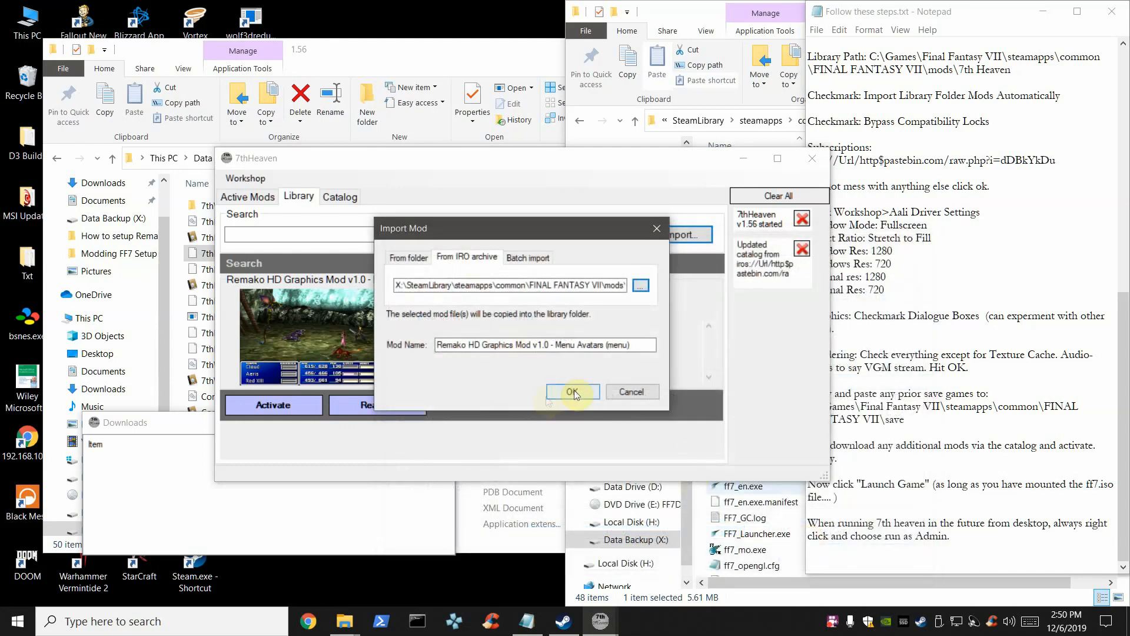
{"action": "left_click", "coordinate": [591, 392]}
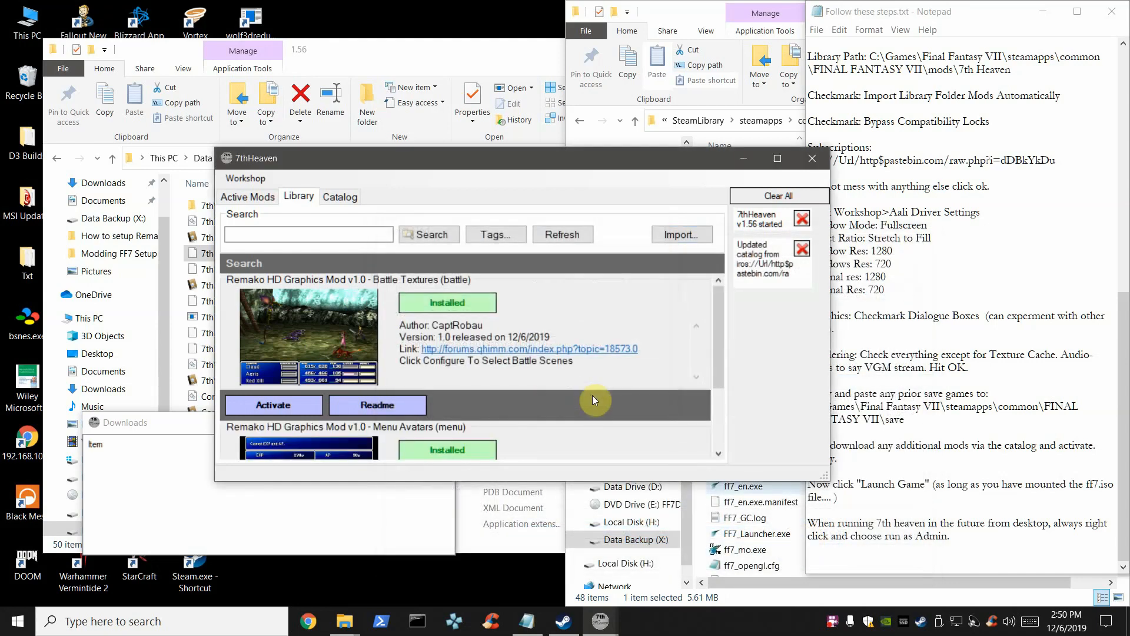
Import the IRO archive "Remako HD Graphics Mod v1.0 - Pre-Rendered Backgrounds" into the library.
{"action": "left_click", "coordinate": [682, 235]}
{"action": "left_click", "coordinate": [478, 263]}
{"action": "left_click", "coordinate": [639, 285]}
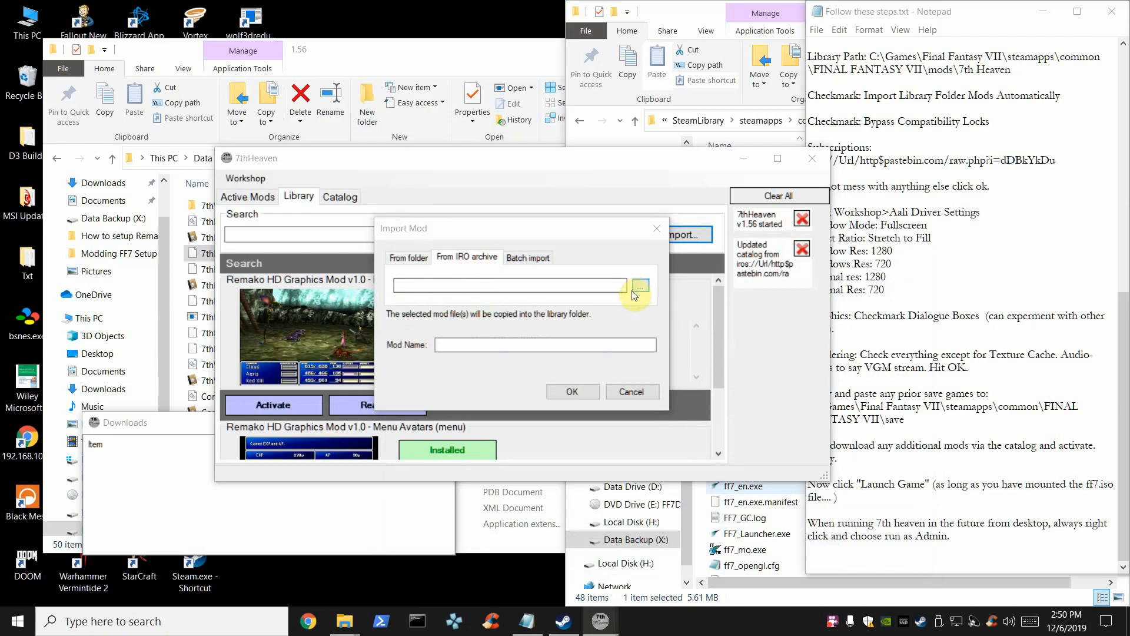
{"action": "left_click", "coordinate": [604, 398]}
{"action": "left_click", "coordinate": [813, 557]}
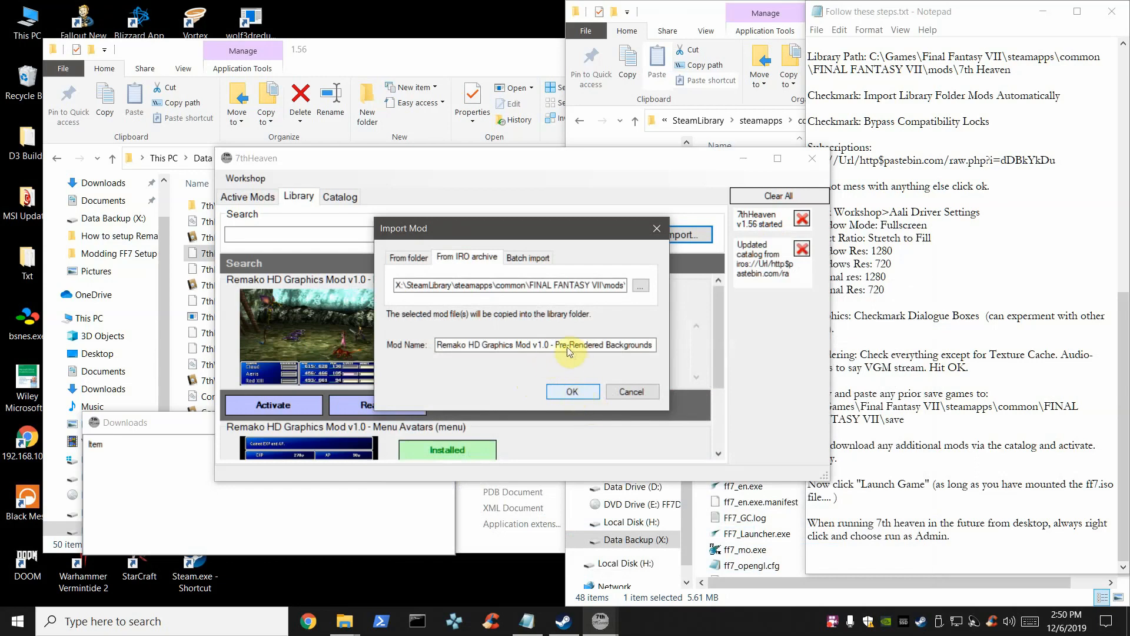
{"action": "key", "text": "Return"}
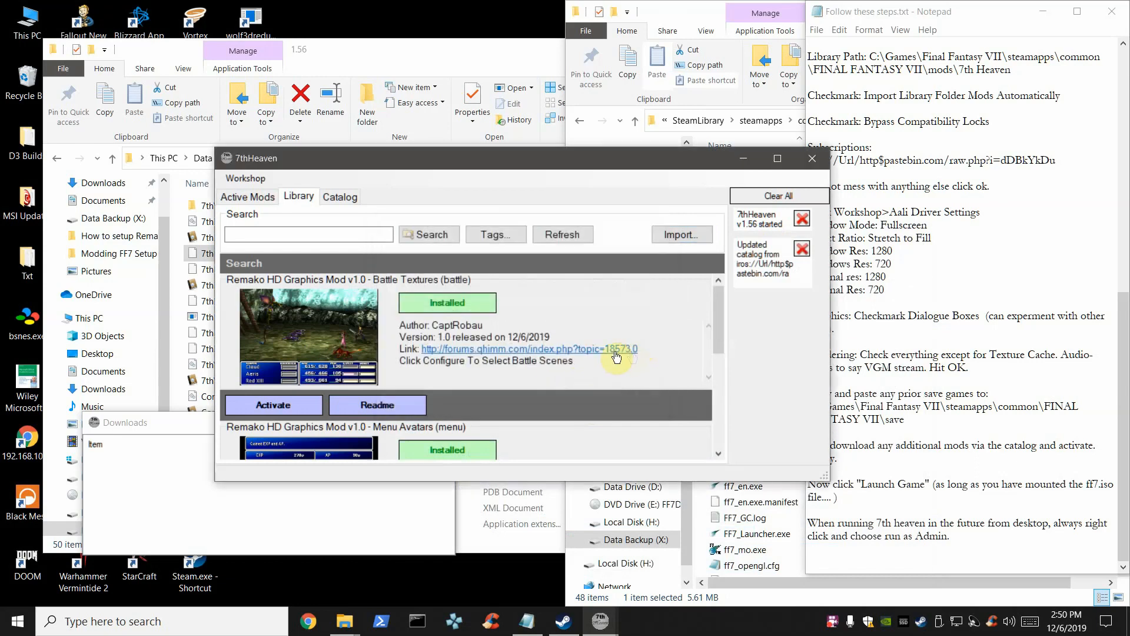
Import the IRO archive "Remako HD Graphics Mod v1.0 - World Textures (world)" into the library.
{"action": "left_click", "coordinate": [687, 238]}
{"action": "left_click", "coordinate": [465, 256]}
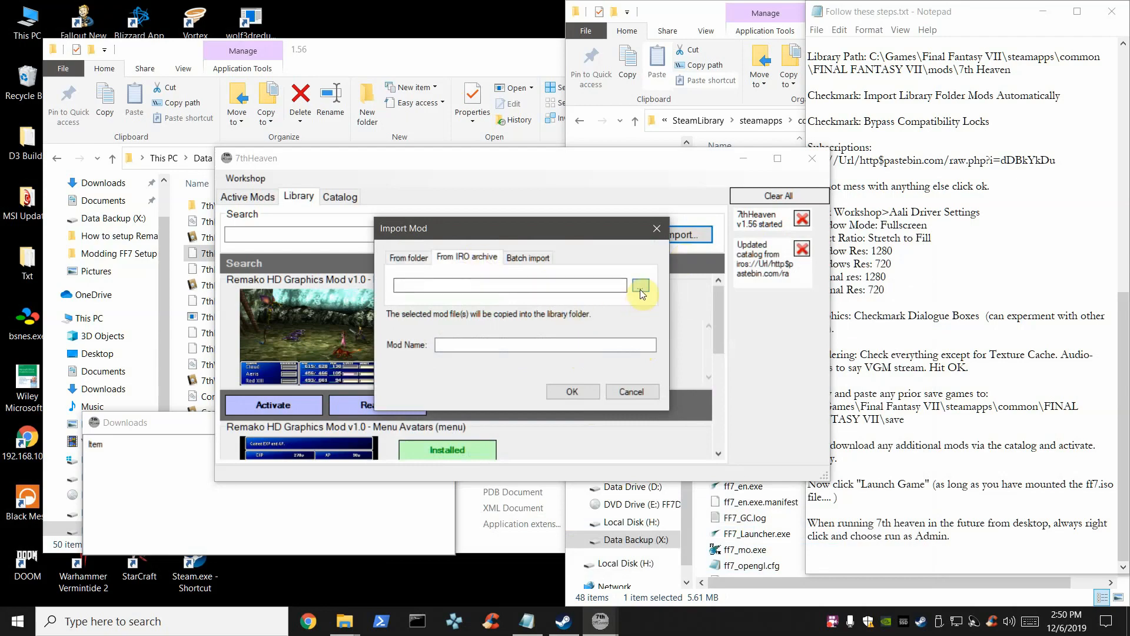
{"action": "left_click", "coordinate": [640, 286]}
{"action": "left_click", "coordinate": [606, 415]}
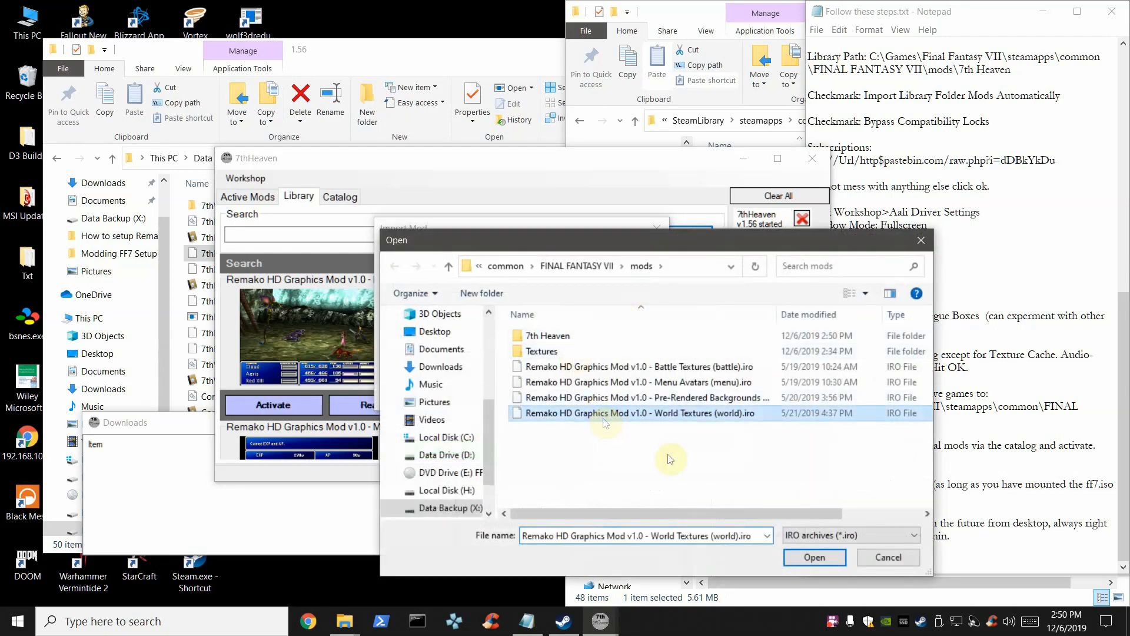
{"action": "left_click", "coordinate": [806, 557]}
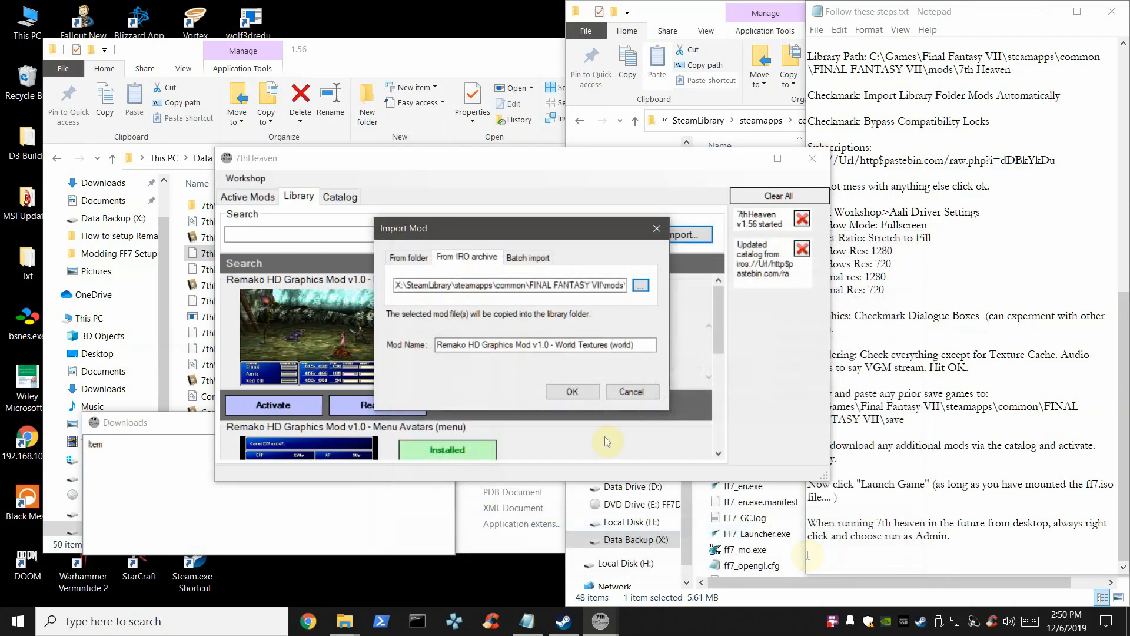
{"action": "left_click", "coordinate": [570, 393]}
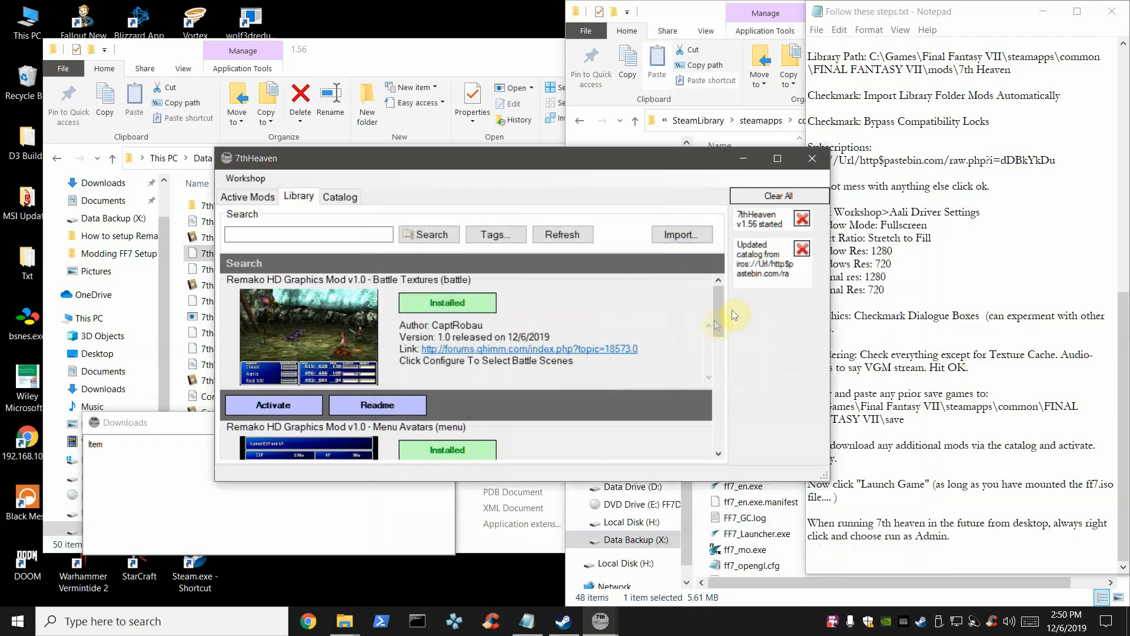
Try to activate the Remako Battle Textures mod from the library, and close the error report.
{"action": "left_click_drag", "start_coordinate": [716, 310], "coordinate": [728, 280]}
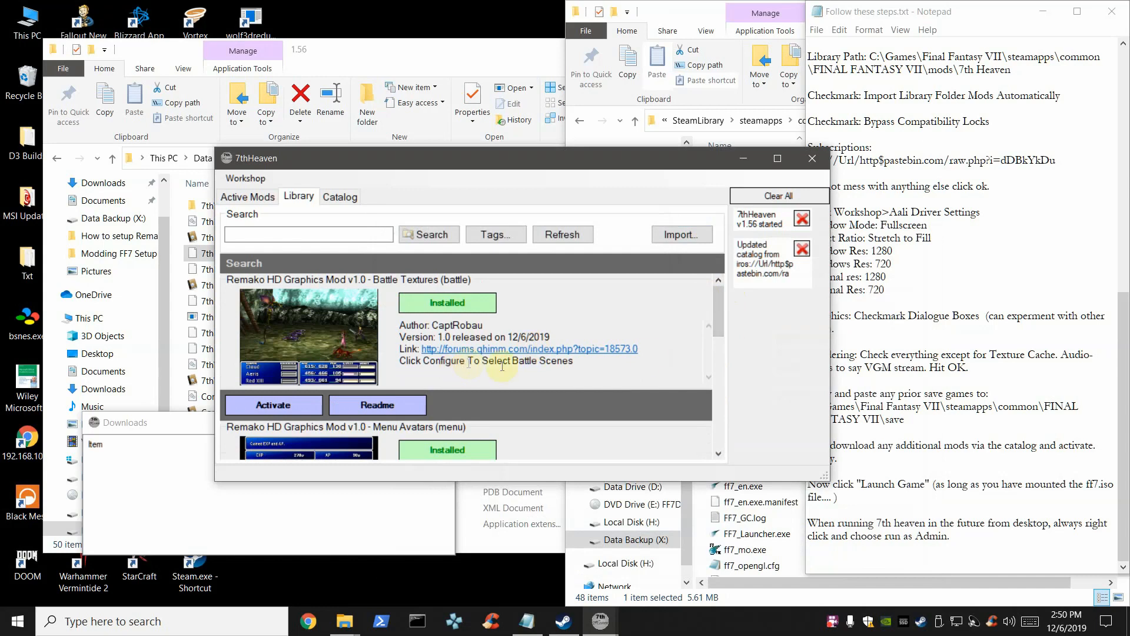
{"action": "left_click_drag", "start_coordinate": [718, 303], "coordinate": [721, 299]}
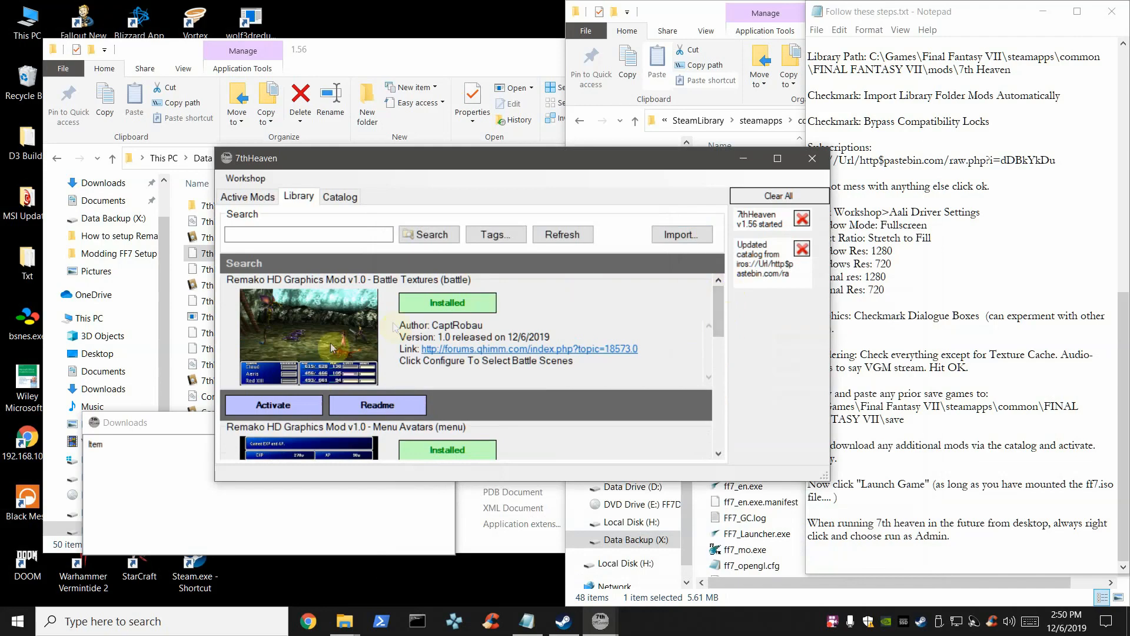
{"action": "left_click", "coordinate": [274, 404]}
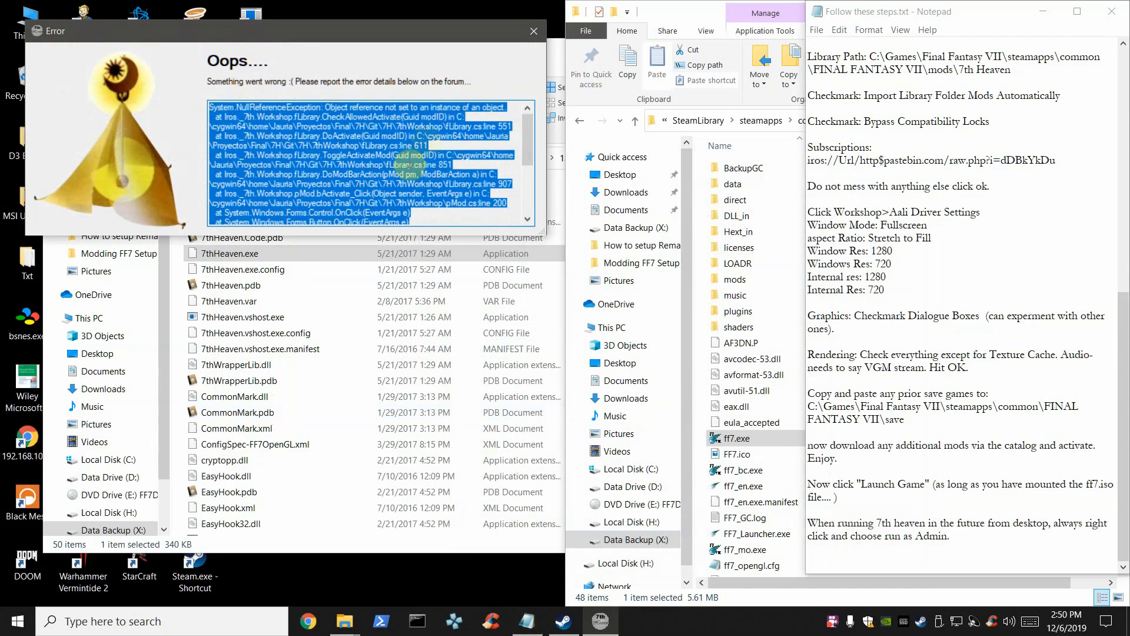
{"action": "mouse_move", "coordinate": [537, 156]}
{"action": "left_mouse_down"}
{"action": "mouse_move", "coordinate": [532, 216]}
{"action": "mouse_move", "coordinate": [535, 120]}
{"action": "left_mouse_up"}
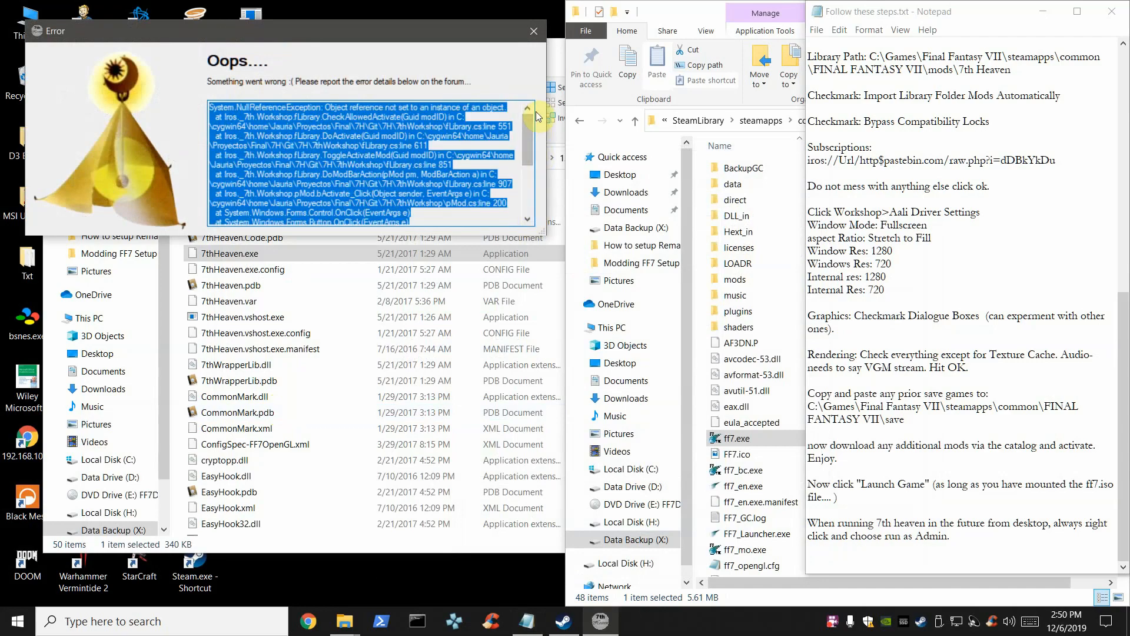
{"action": "left_click", "coordinate": [533, 32]}
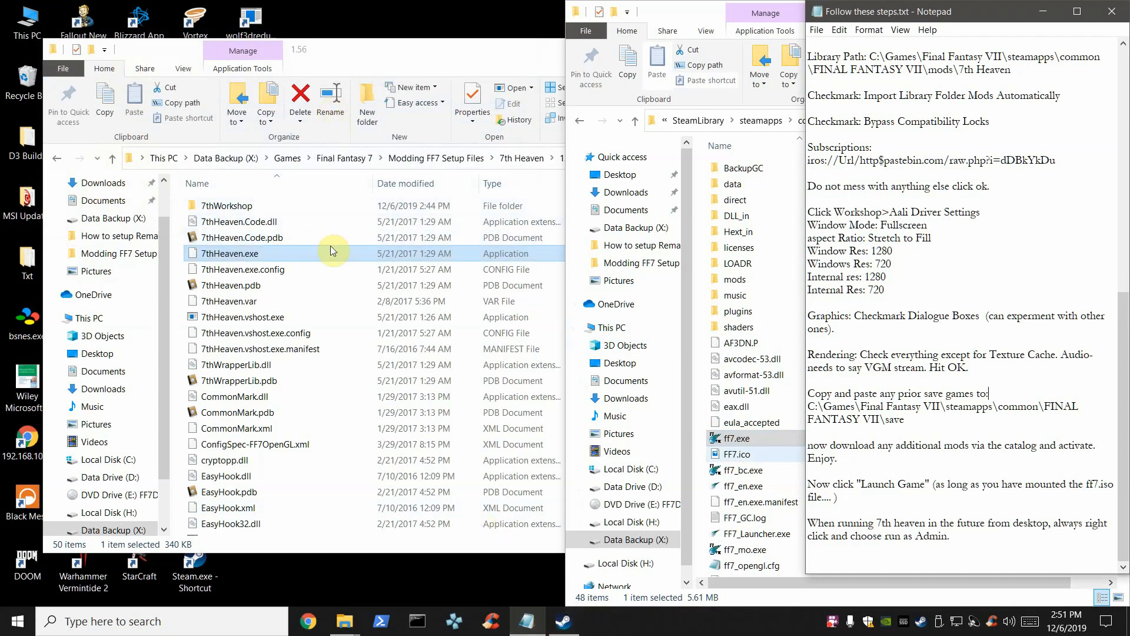
Relaunch 7thHeaven.exe from the 1.56 folder as administrator.
{"action": "left_click", "coordinate": [236, 256]}
{"action": "right_click", "coordinate": [235, 257]}
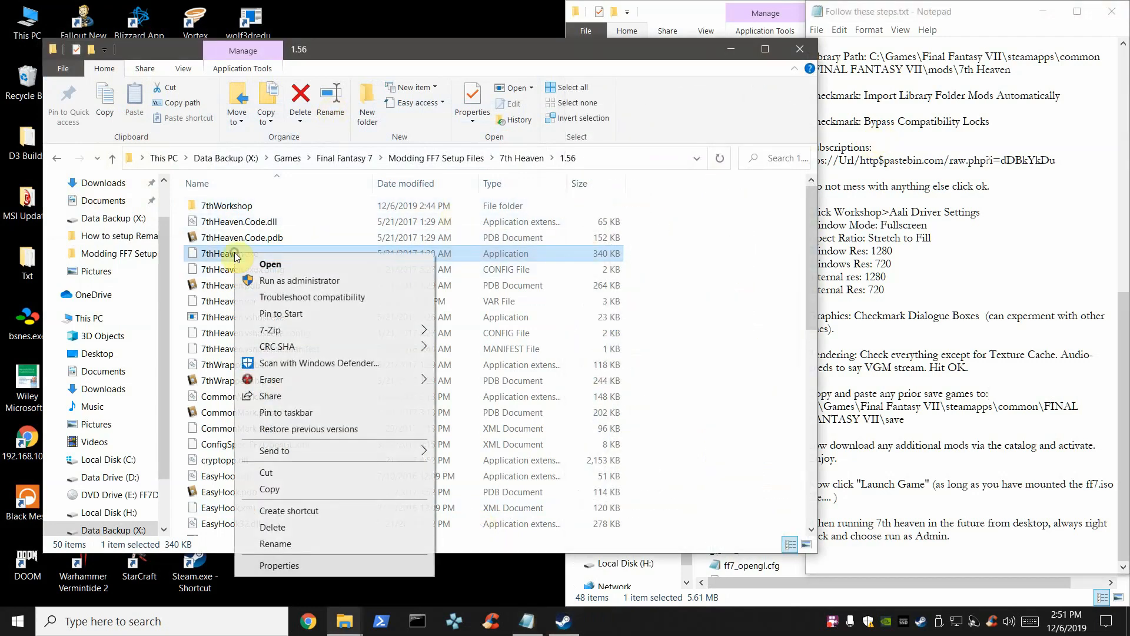
{"action": "left_click", "coordinate": [291, 281]}
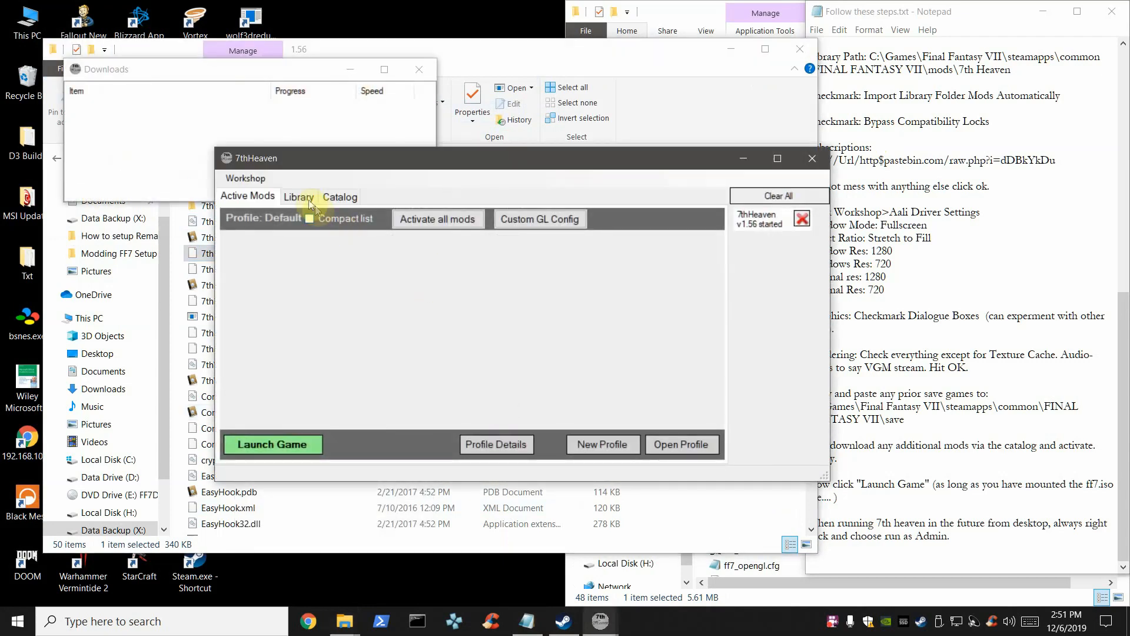
Activate the Remako HD Graphics Battle Textures and Menu Avatars mods in the library.
{"action": "left_click", "coordinate": [309, 200]}
{"action": "mouse_move", "coordinate": [719, 284]}
{"action": "left_mouse_down"}
{"action": "mouse_move", "coordinate": [705, 369]}
{"action": "mouse_move", "coordinate": [721, 286]}
{"action": "left_mouse_up"}
{"action": "left_click", "coordinate": [284, 405]}
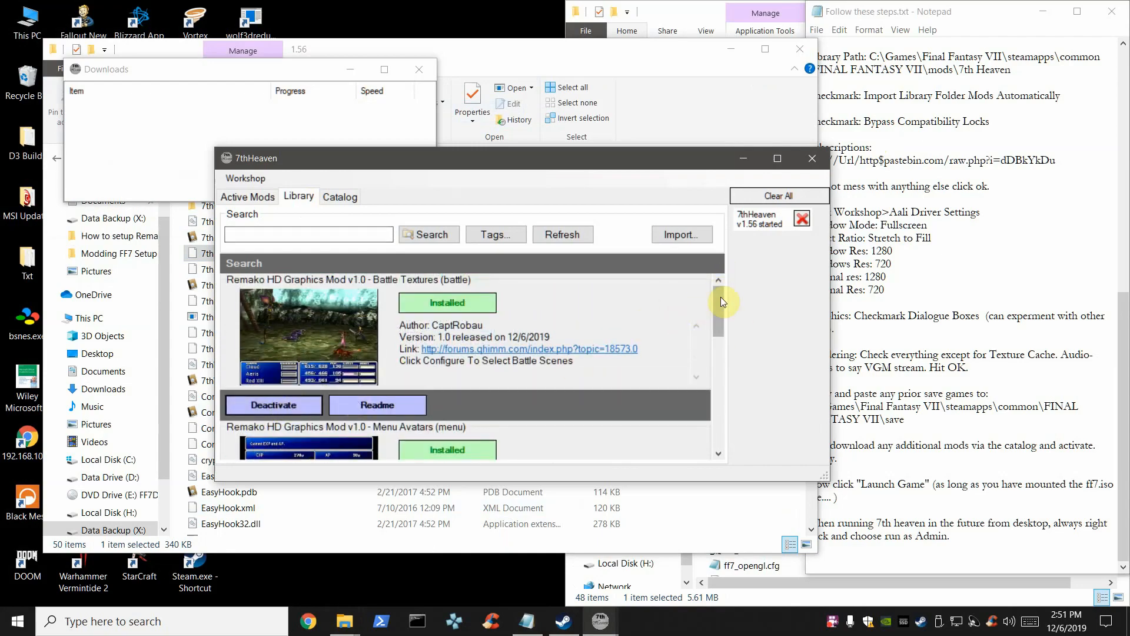
{"action": "left_click_drag", "start_coordinate": [721, 297], "coordinate": [720, 333]}
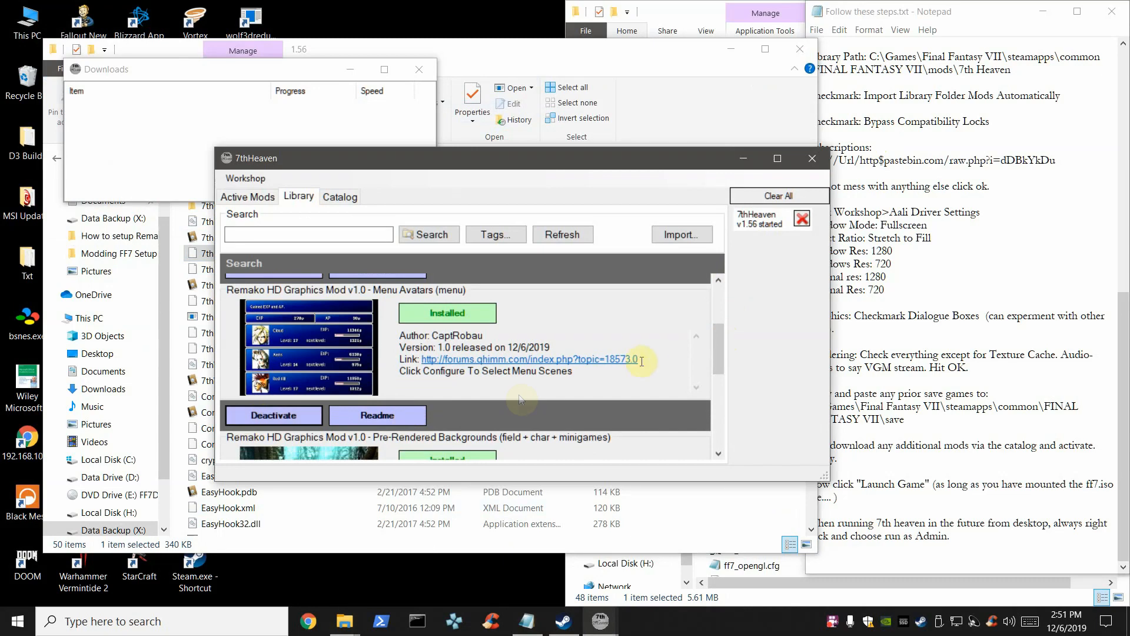
Activate the Remako HD Graphics Pre-Rendered Backgrounds and World Textures mods in the library.
{"action": "left_click_drag", "start_coordinate": [714, 341], "coordinate": [715, 391]}
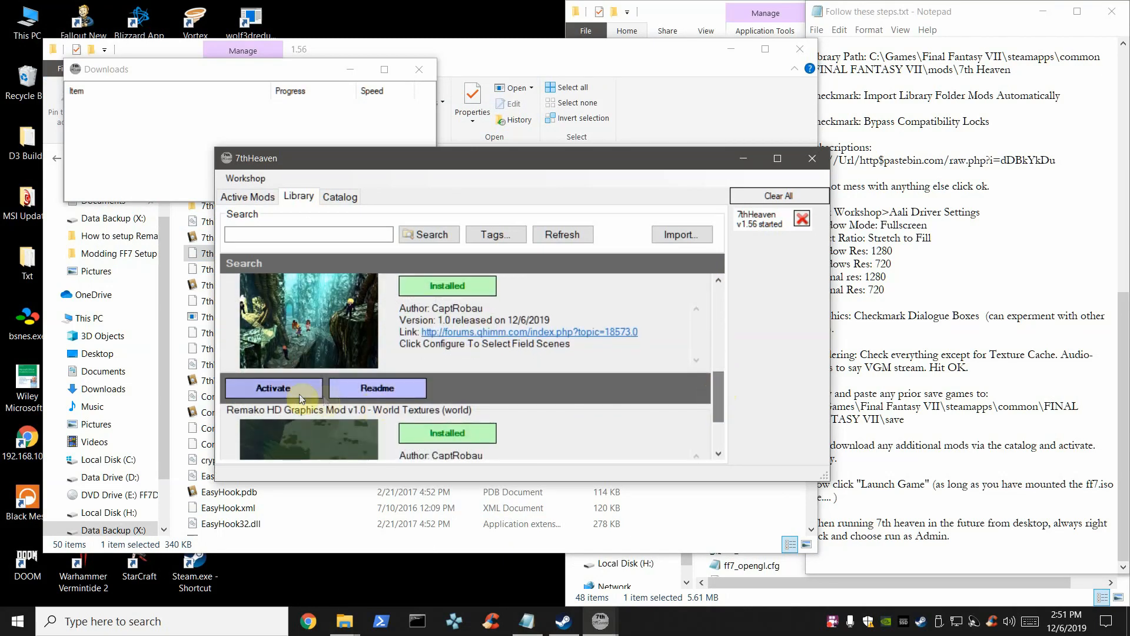
{"action": "left_click", "coordinate": [271, 390]}
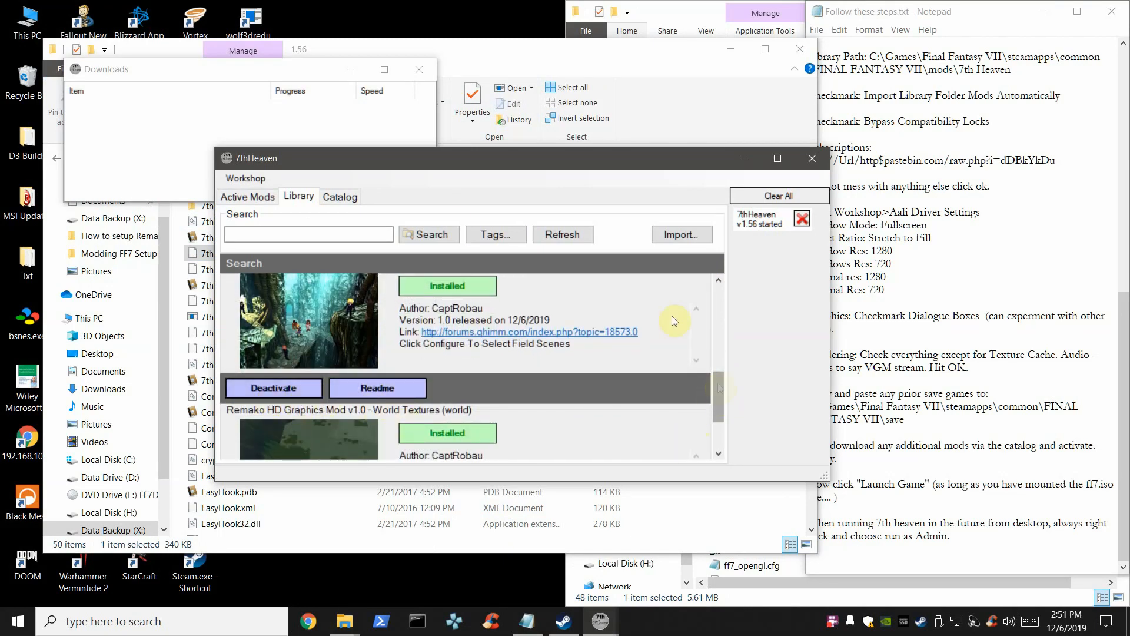
{"action": "left_click_drag", "start_coordinate": [719, 382], "coordinate": [716, 434]}
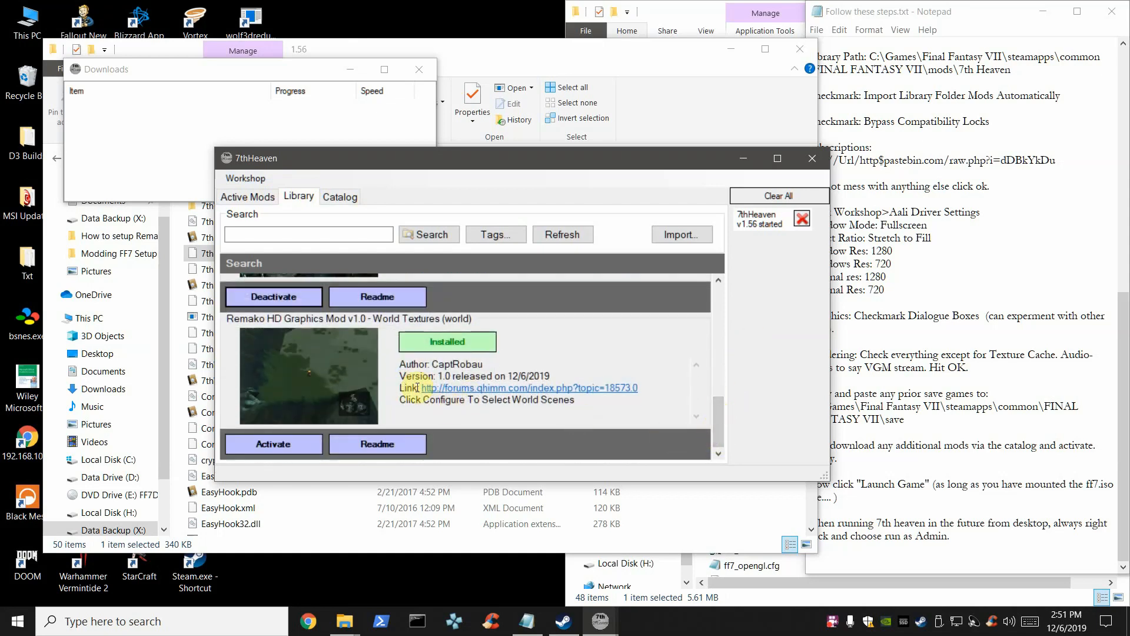
{"action": "left_click", "coordinate": [277, 444]}
{"action": "mouse_move", "coordinate": [720, 419]}
{"action": "left_mouse_down"}
{"action": "mouse_move", "coordinate": [729, 298]}
{"action": "mouse_move", "coordinate": [722, 439]}
{"action": "left_mouse_up"}
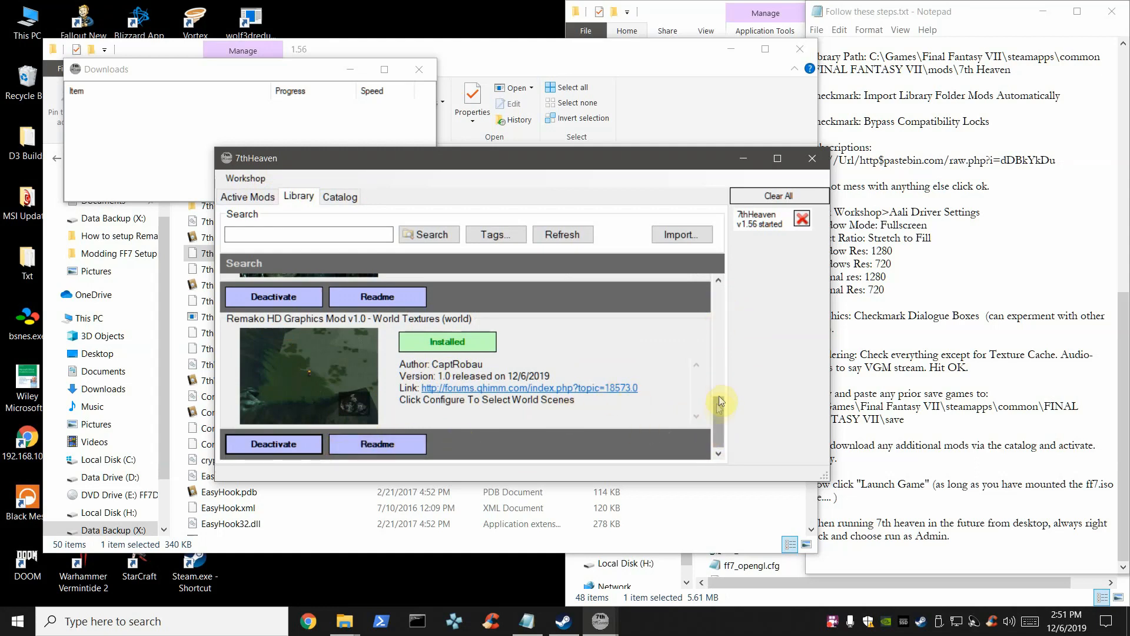
Check the activation of the Remako mods in the library and in the list of active mods.
{"action": "left_click_drag", "start_coordinate": [719, 396], "coordinate": [721, 297]}
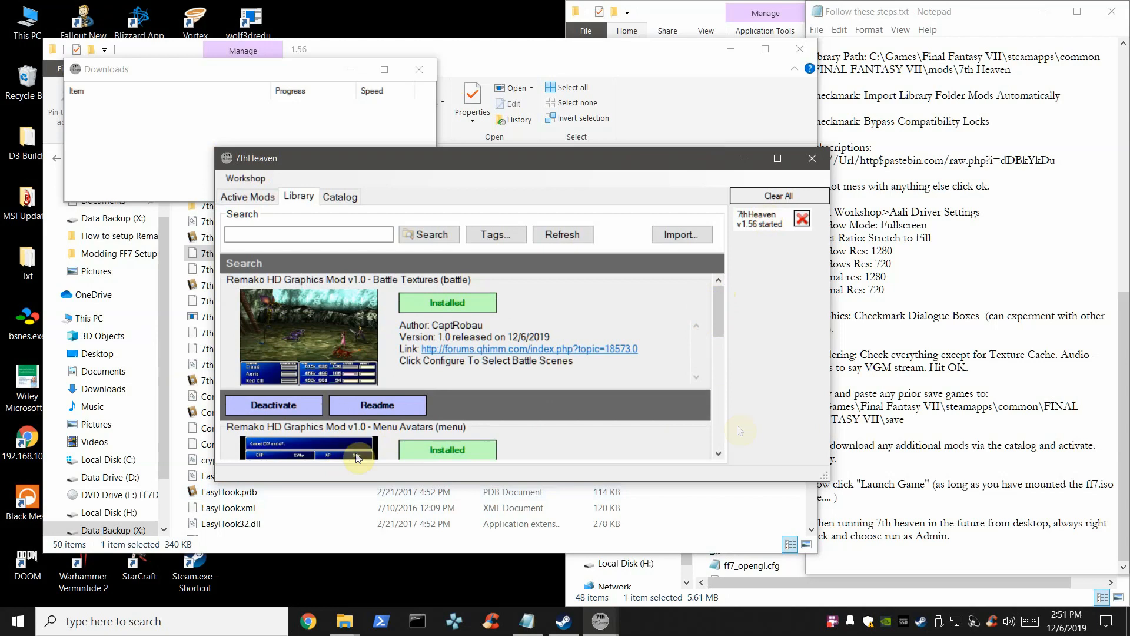
{"action": "left_click_drag", "start_coordinate": [719, 310], "coordinate": [735, 286]}
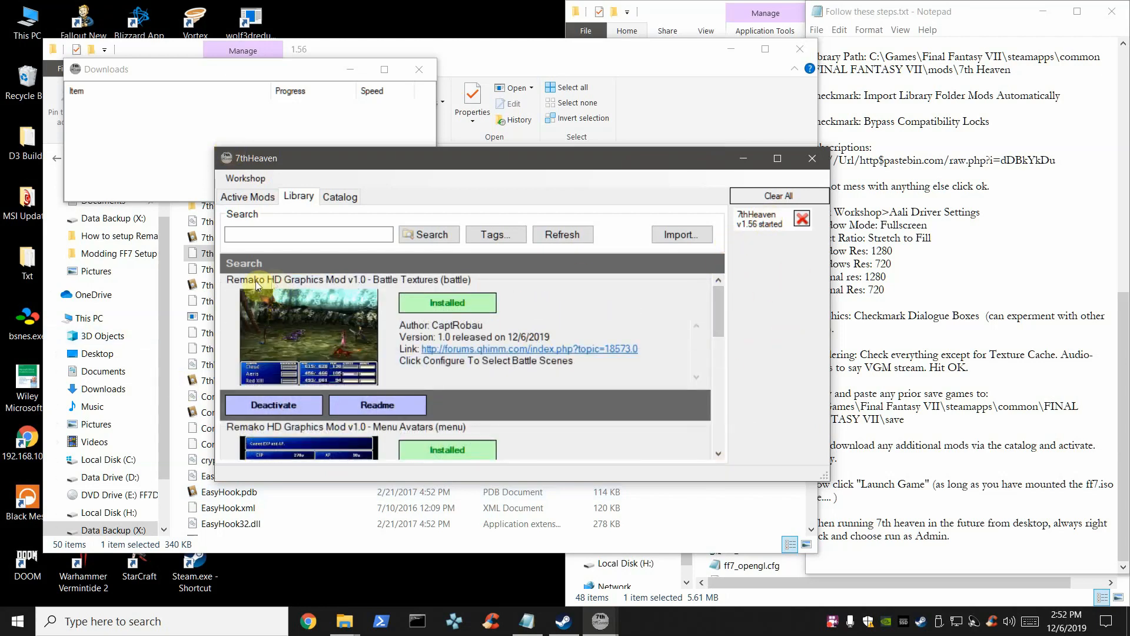
{"action": "left_click_drag", "start_coordinate": [717, 307], "coordinate": [719, 285]}
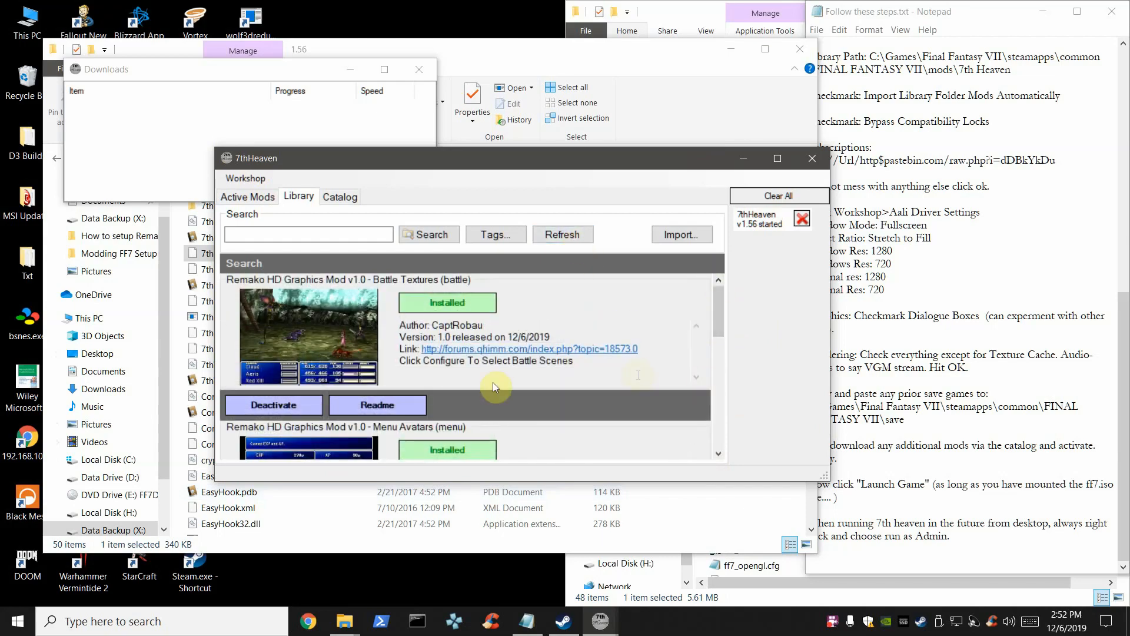
{"action": "left_click_drag", "start_coordinate": [714, 314], "coordinate": [718, 444]}
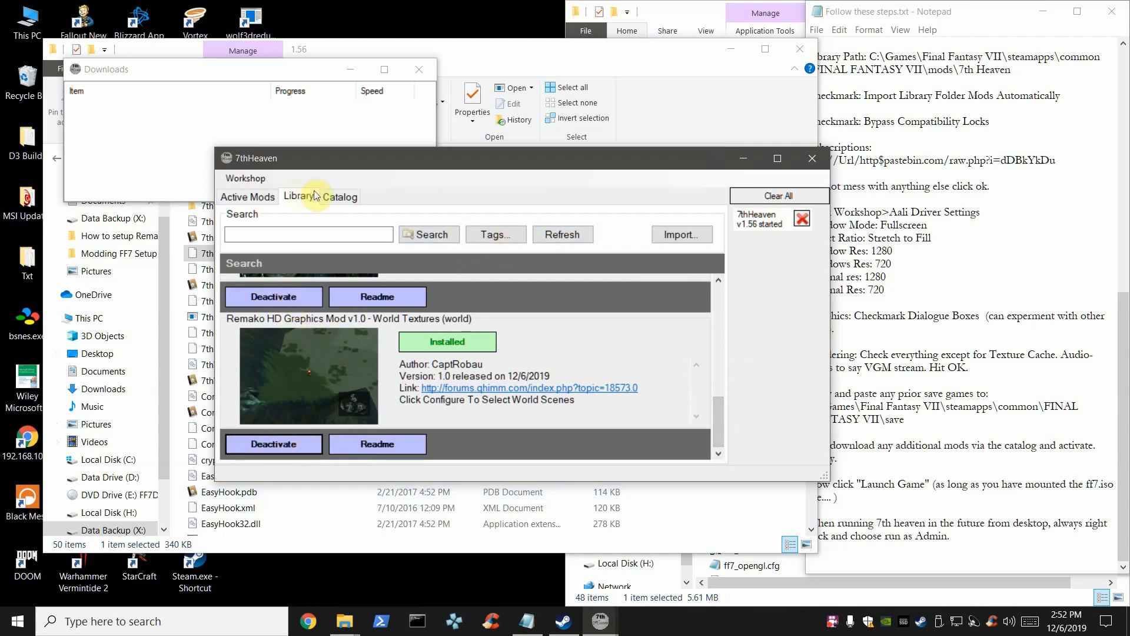
{"action": "left_click", "coordinate": [276, 198]}
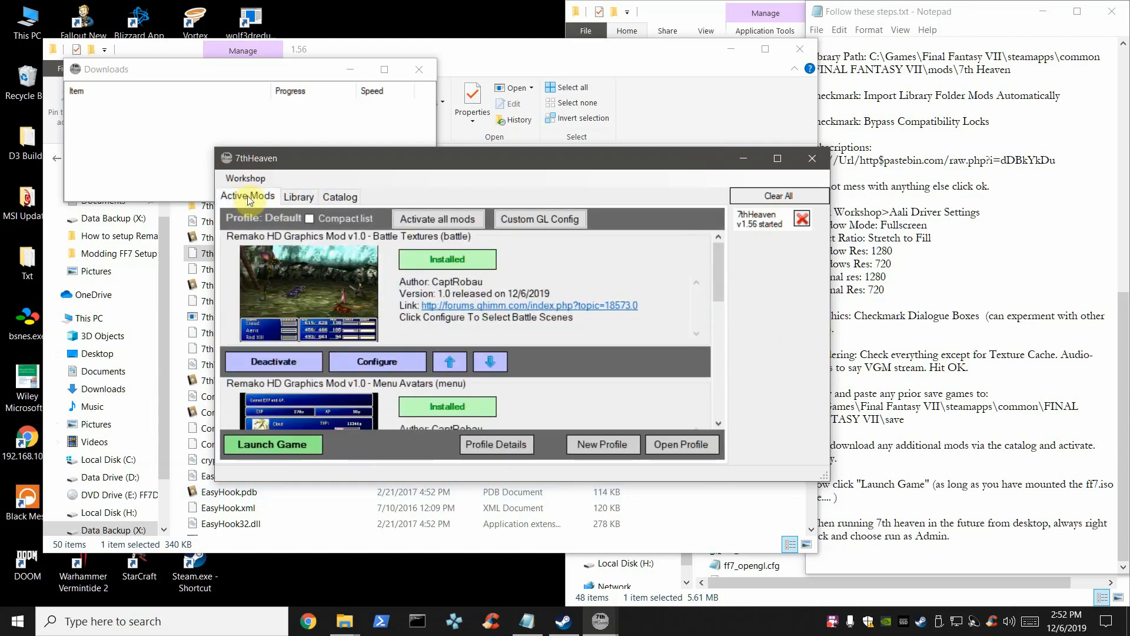
{"action": "left_click_drag", "start_coordinate": [723, 278], "coordinate": [722, 274]}
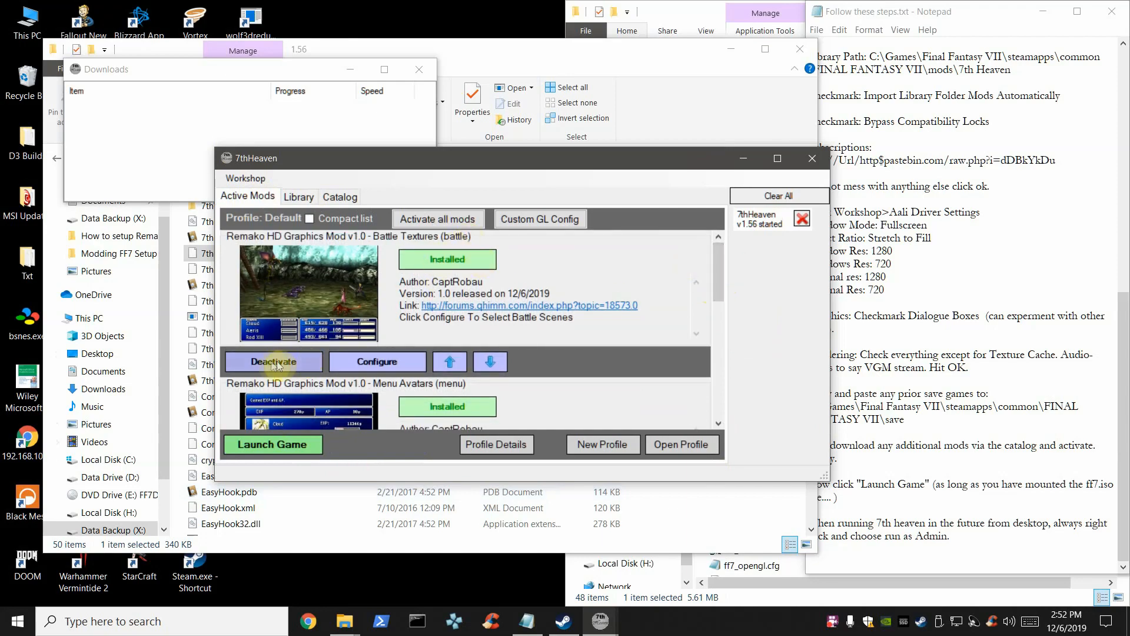
{"action": "left_click_drag", "start_coordinate": [715, 259], "coordinate": [737, 270]}
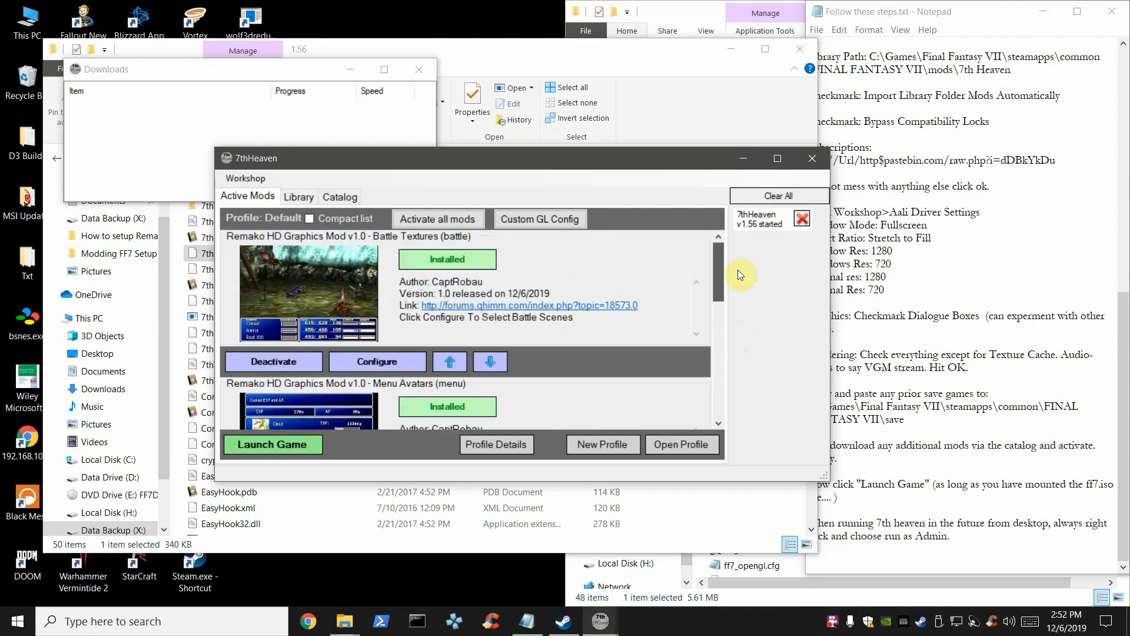
Download the Battle Models - Characters and Battle Models - Enemies mods from the catalog.
{"action": "left_click", "coordinate": [340, 197]}
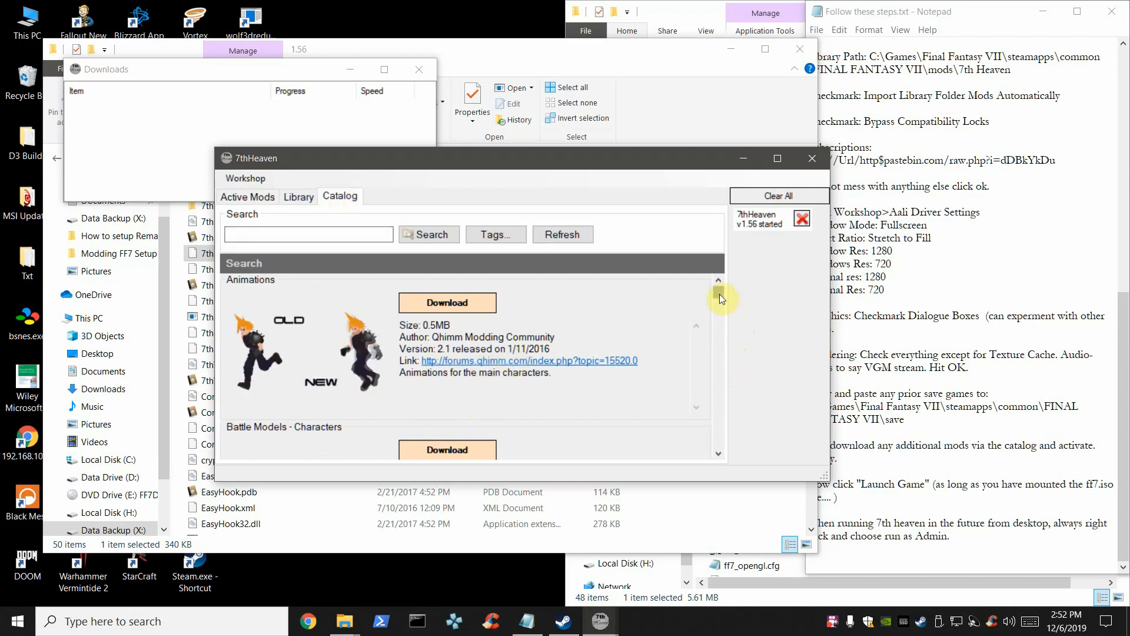
{"action": "scroll", "coordinate": [720, 294], "scroll_direction": "down", "scroll_amount": 3}
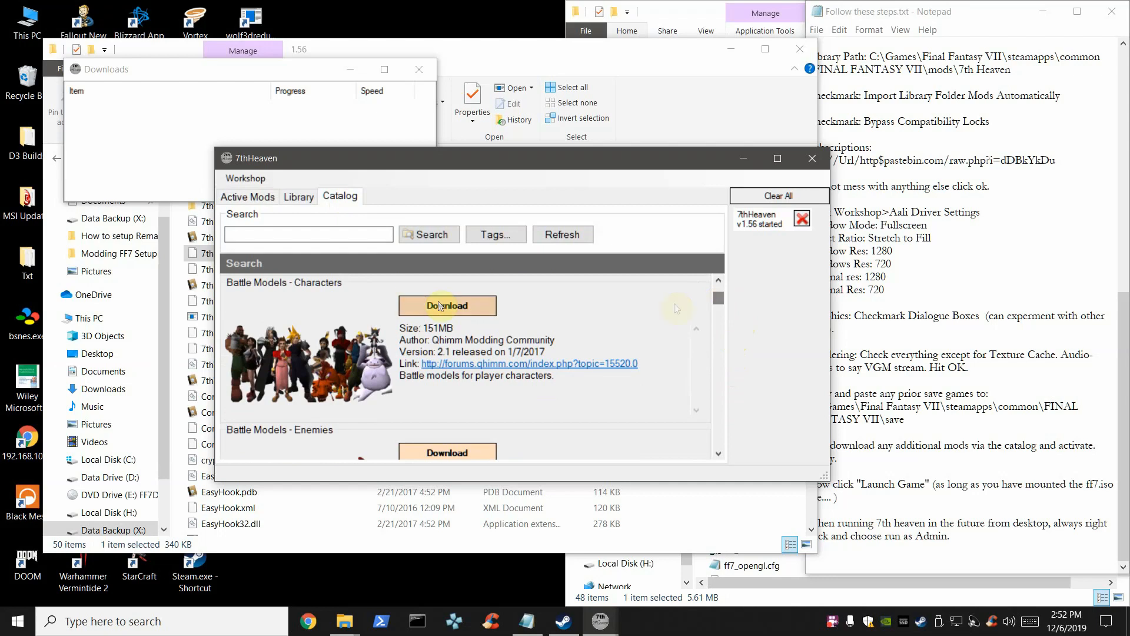
{"action": "left_click", "coordinate": [441, 302]}
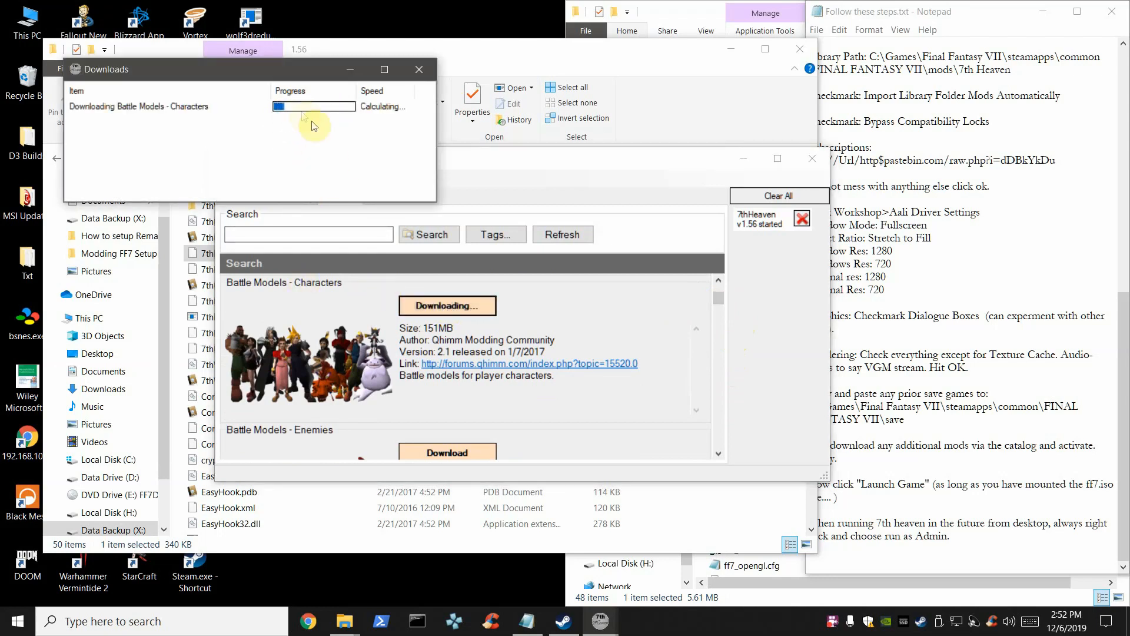
{"action": "left_click_drag", "start_coordinate": [719, 297], "coordinate": [719, 304]}
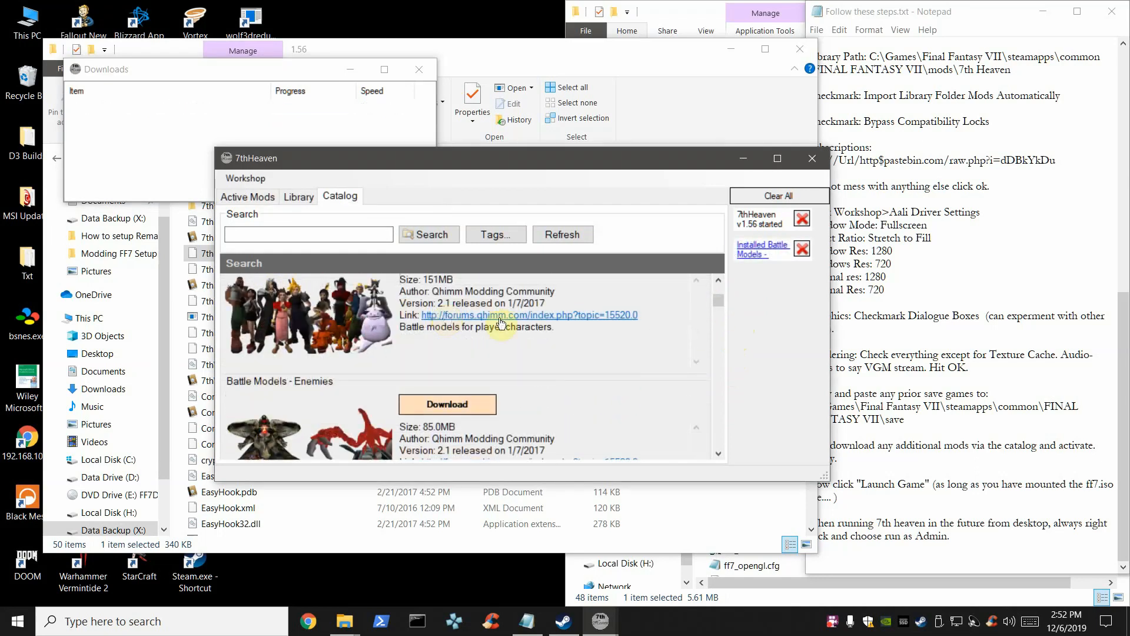
{"action": "mouse_move", "coordinate": [718, 305]}
{"action": "left_mouse_down"}
{"action": "mouse_move", "coordinate": [719, 289]}
{"action": "mouse_move", "coordinate": [719, 302]}
{"action": "left_mouse_up"}
{"action": "left_click", "coordinate": [448, 309]}
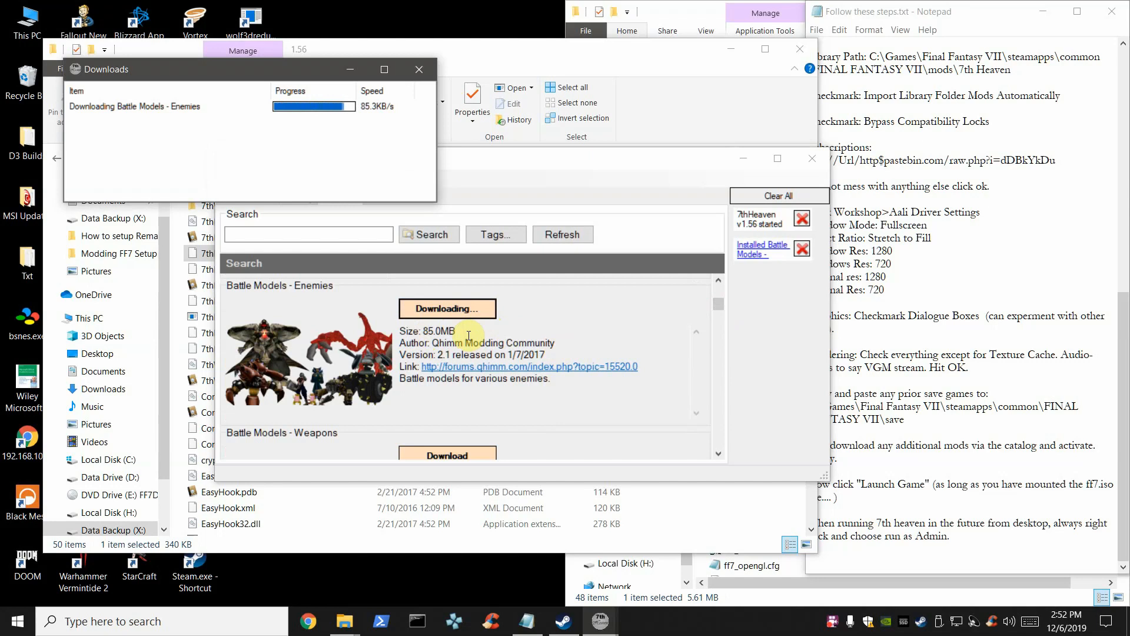
Download the Battle Models - Weapons mod from the catalog.
{"action": "left_click_drag", "start_coordinate": [716, 305], "coordinate": [716, 307]}
{"action": "left_click", "coordinate": [719, 453]}
{"action": "left_click", "coordinate": [721, 457]}
{"action": "left_click", "coordinate": [721, 457]}
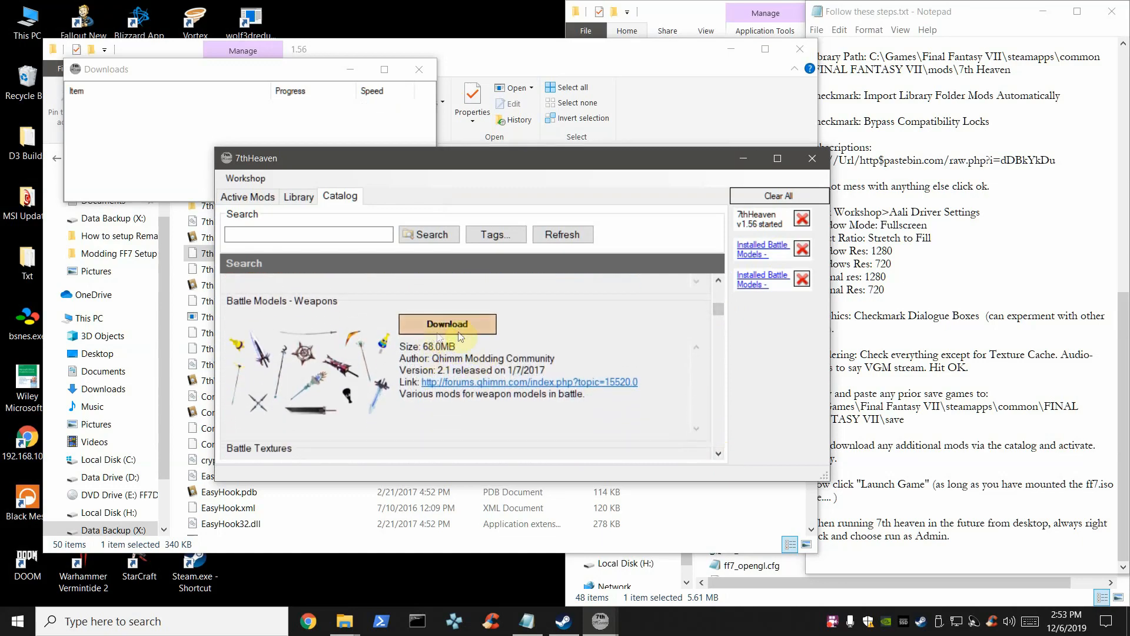
{"action": "left_click", "coordinate": [461, 337]}
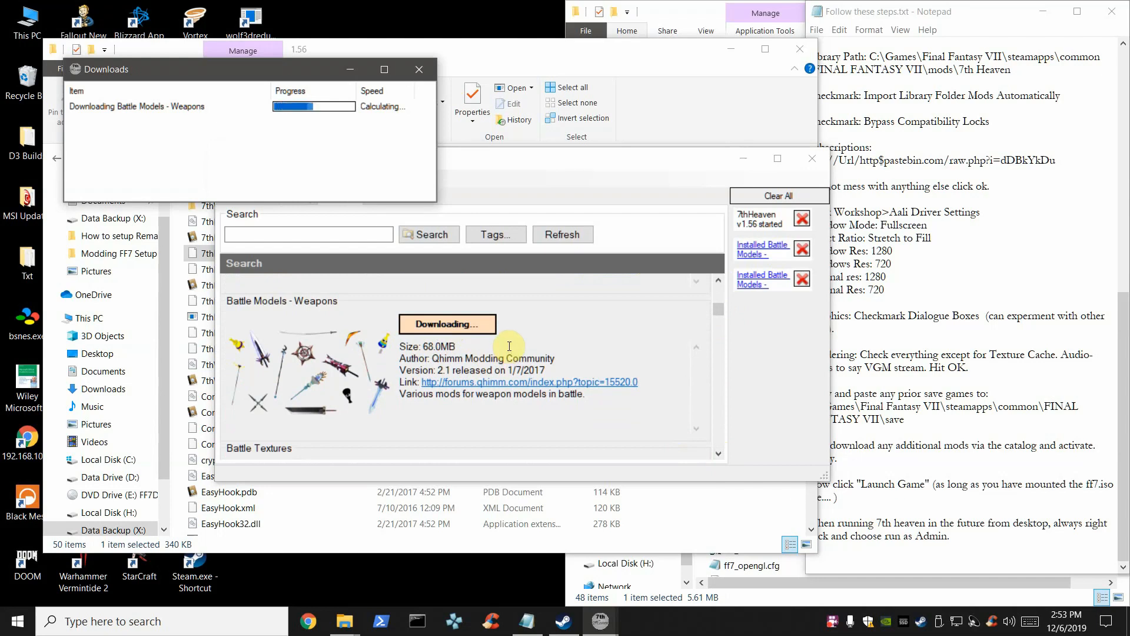
Download the Battle Textures and Field Models - Main Characters mods from the catalog.
{"action": "left_click", "coordinate": [718, 455]}
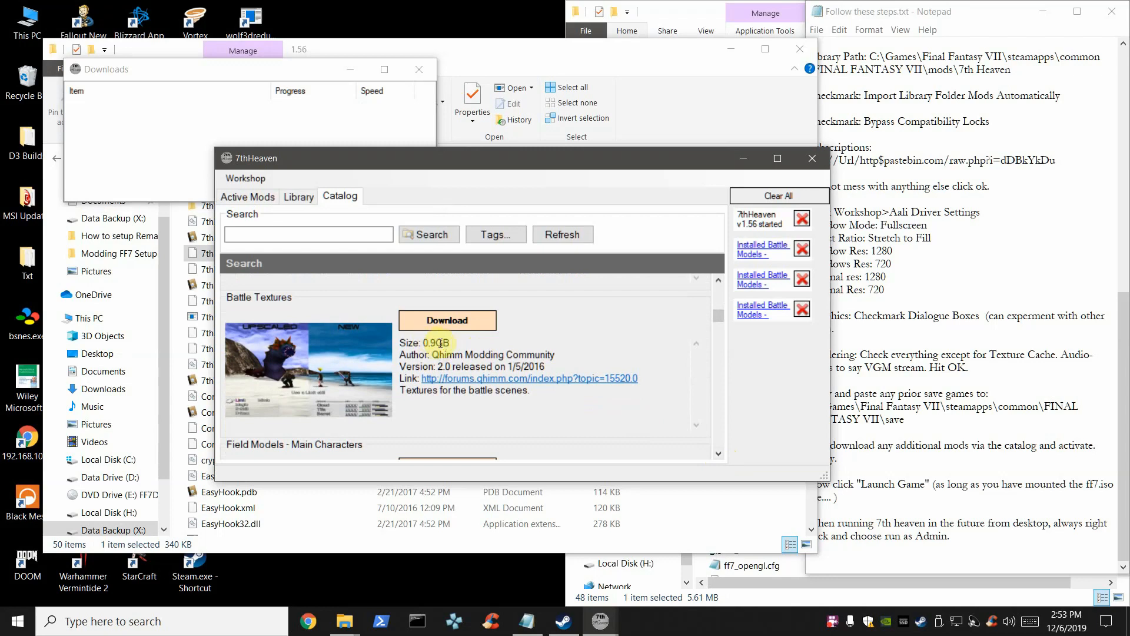
{"action": "left_click", "coordinate": [444, 320]}
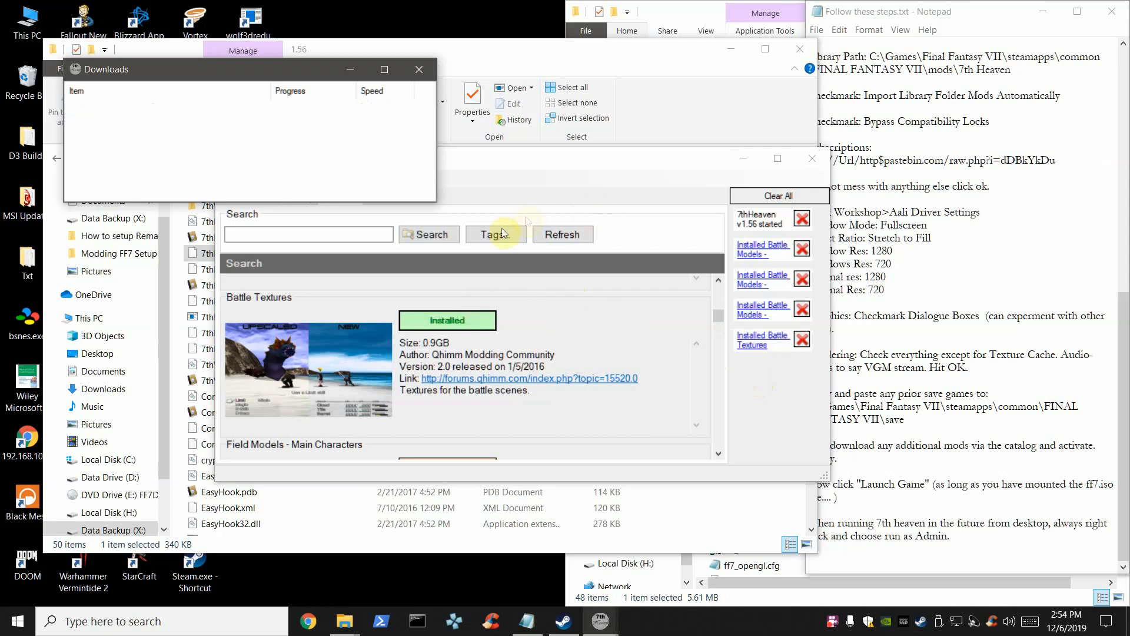
{"action": "left_click", "coordinate": [719, 454]}
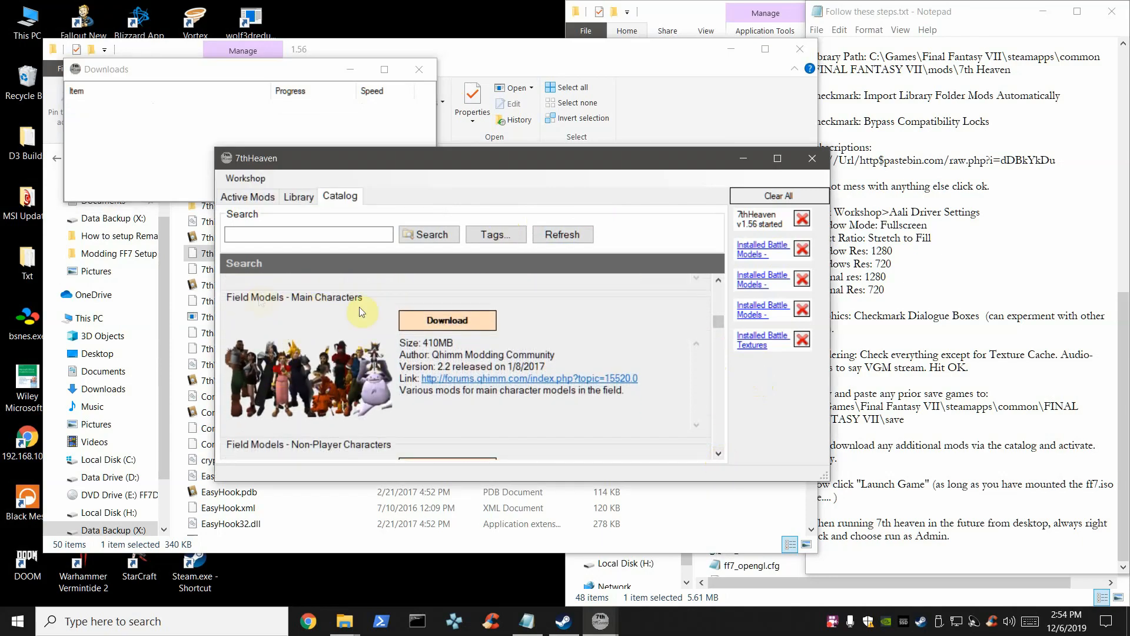
{"action": "left_click", "coordinate": [445, 321]}
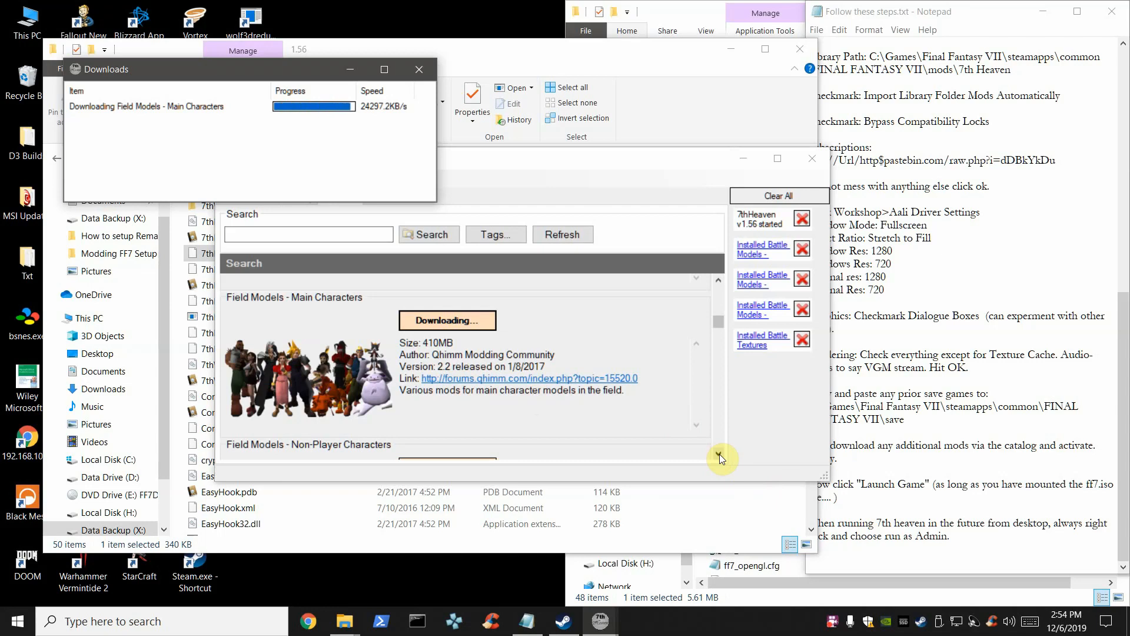
Download the Field Models - Non-Player Characters and Field Models - Objects mods from the catalog.
{"action": "left_click", "coordinate": [720, 454]}
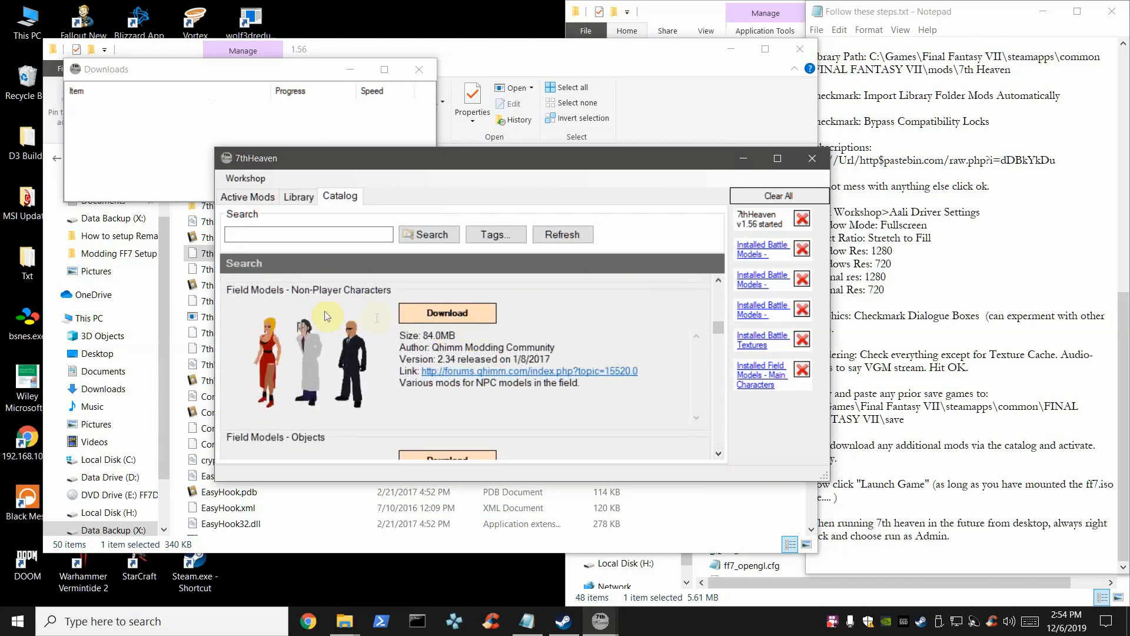
{"action": "left_click", "coordinate": [439, 316]}
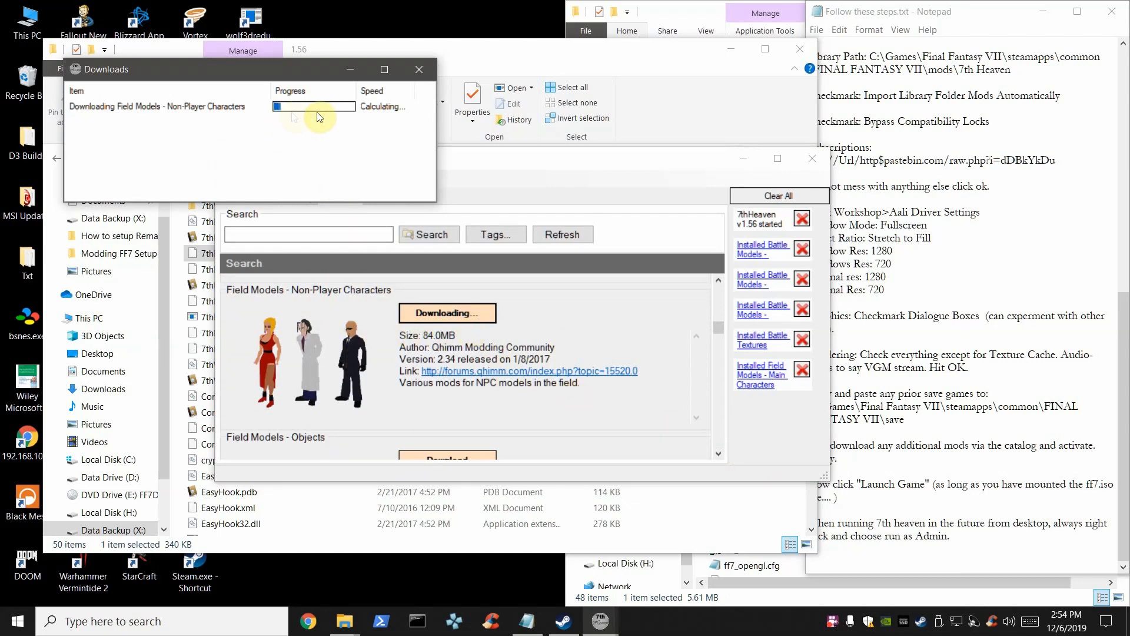
{"action": "left_click", "coordinate": [718, 456]}
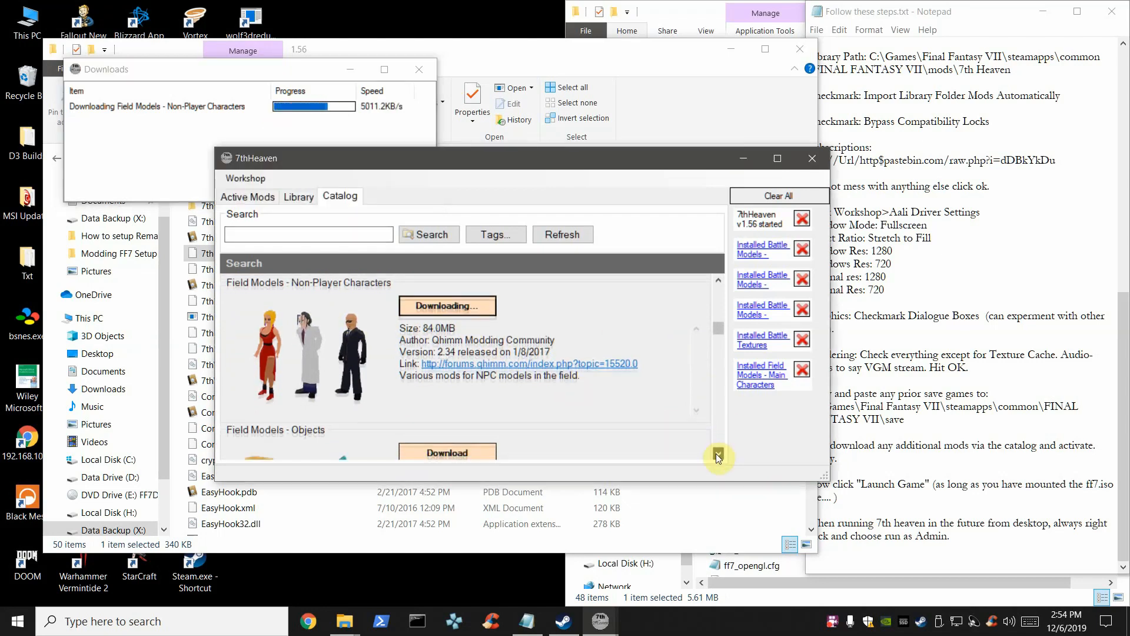
{"action": "left_click", "coordinate": [718, 457]}
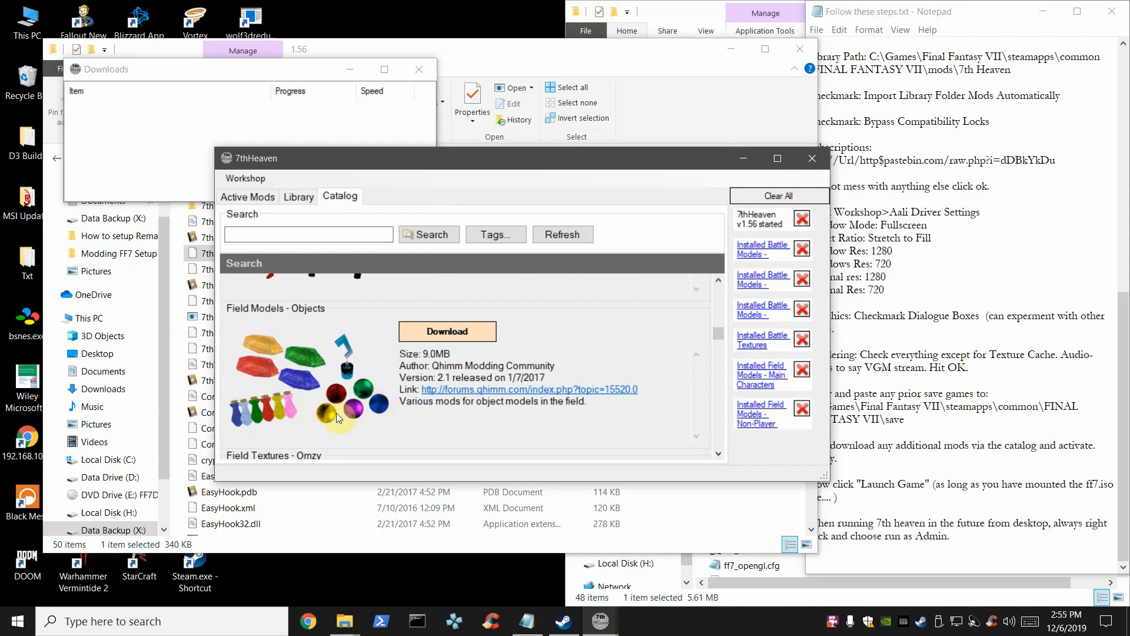
{"action": "left_click", "coordinate": [455, 333]}
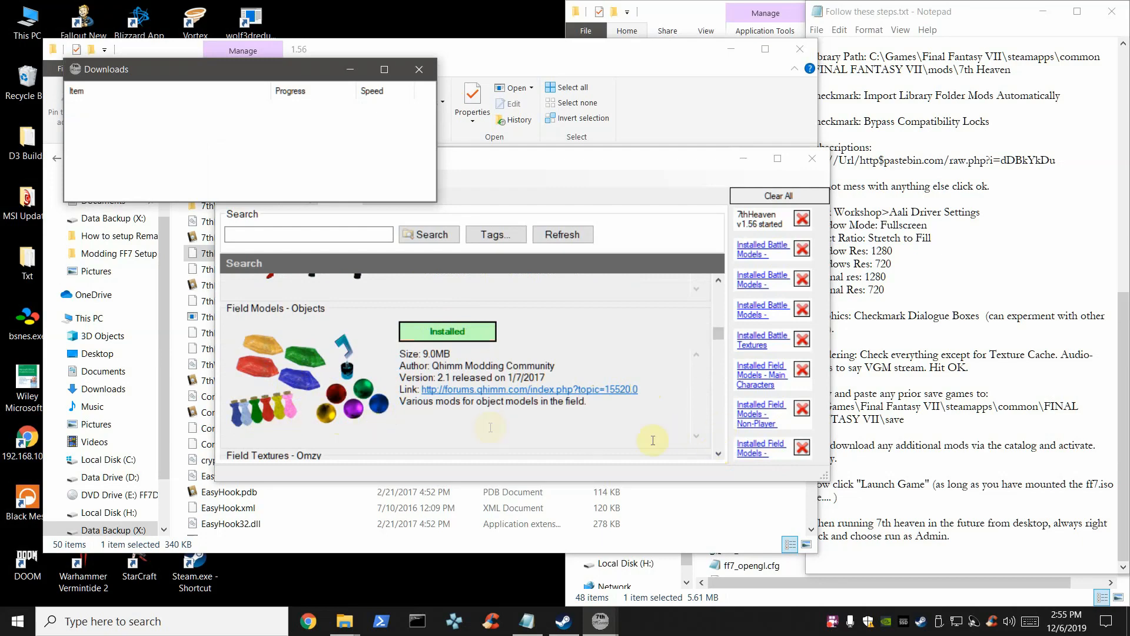
Look through the catalog's field texture, menu, minigame and miscellaneous mods as far as Dynamic Cloud Weapons.
{"action": "left_click", "coordinate": [718, 453]}
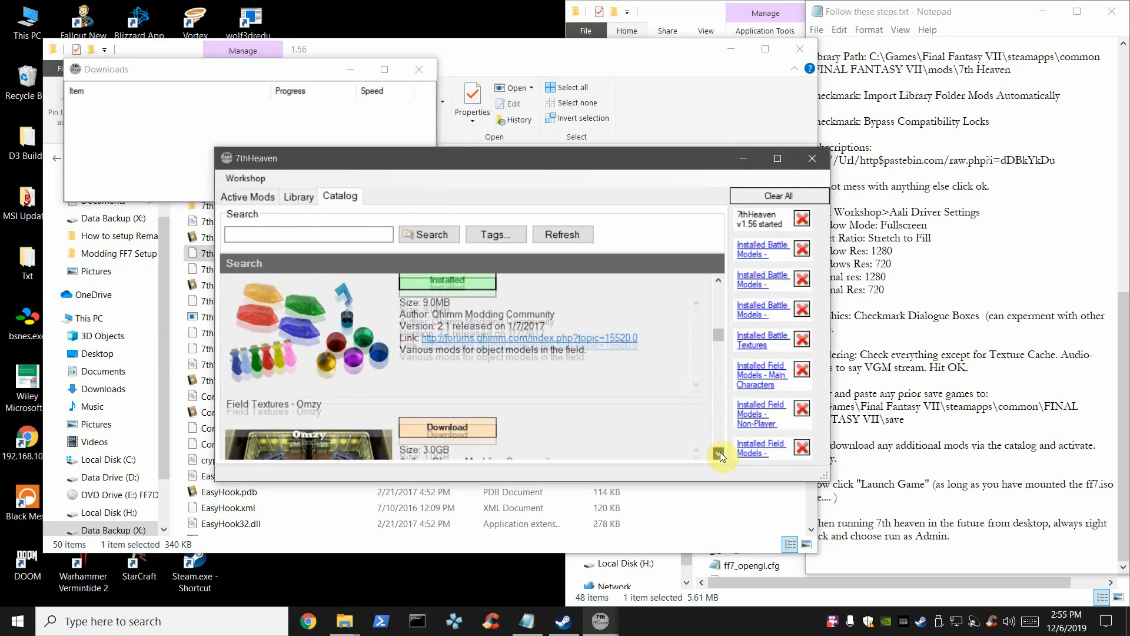
{"action": "left_click", "coordinate": [719, 454]}
{"action": "scroll", "coordinate": [720, 451], "scroll_direction": "down", "scroll_amount": 5}
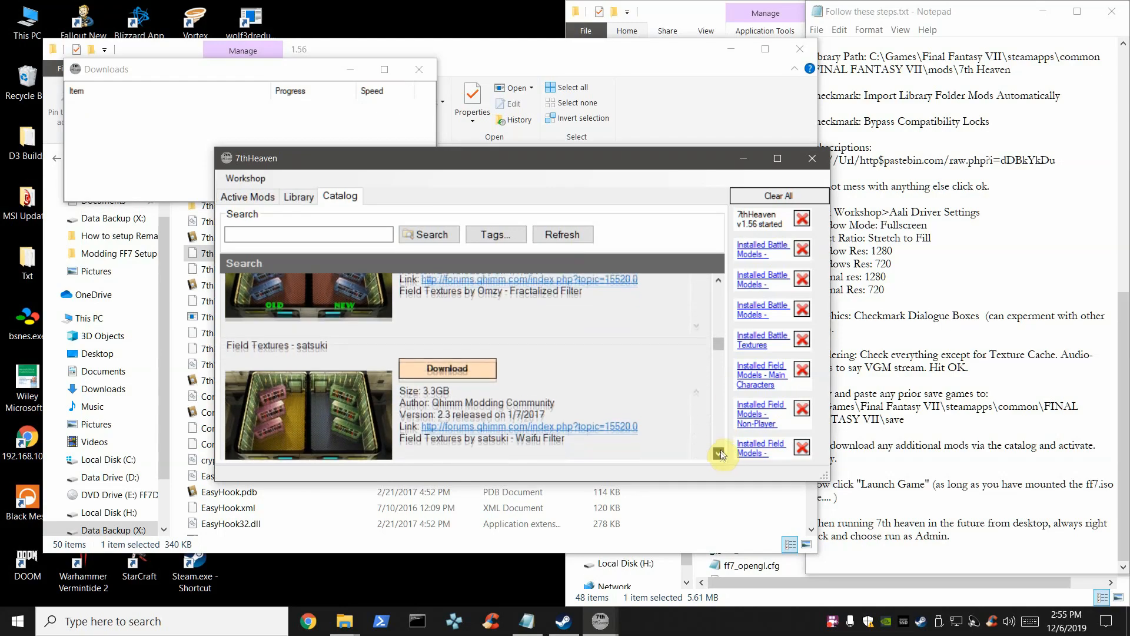
{"action": "left_click_drag", "start_coordinate": [718, 345], "coordinate": [712, 385]}
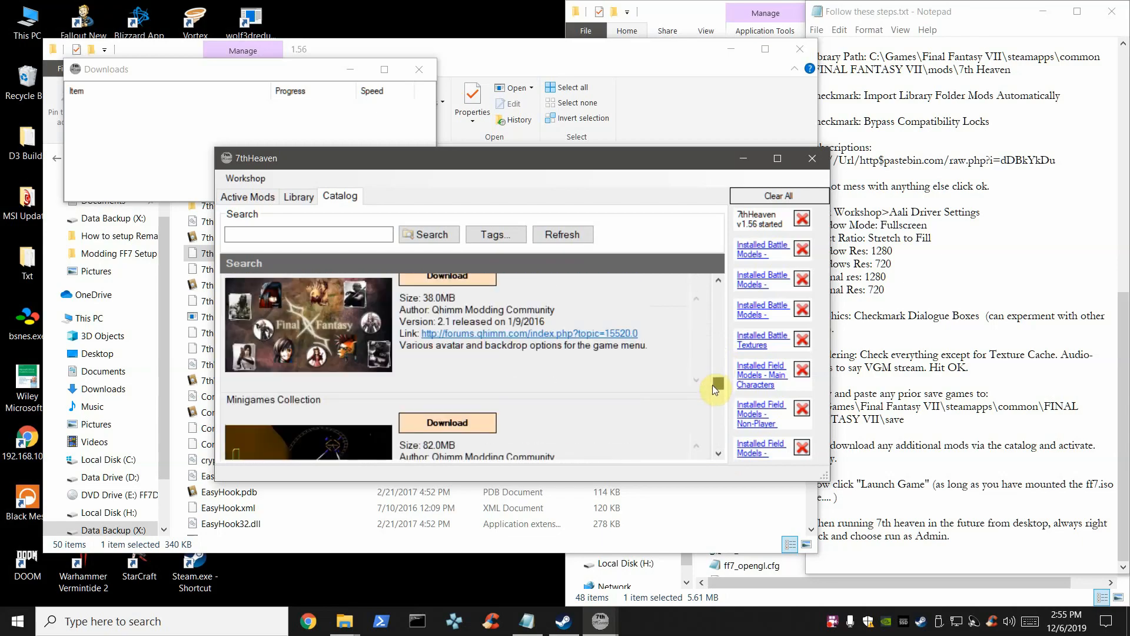
{"action": "left_click", "coordinate": [718, 282]}
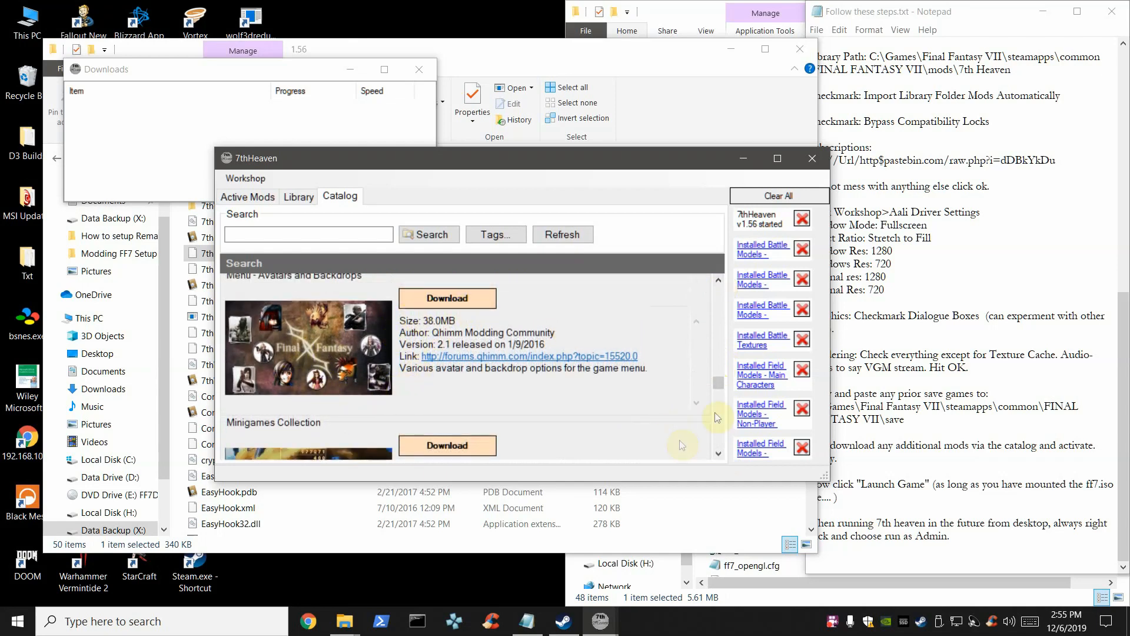
{"action": "left_click", "coordinate": [720, 455]}
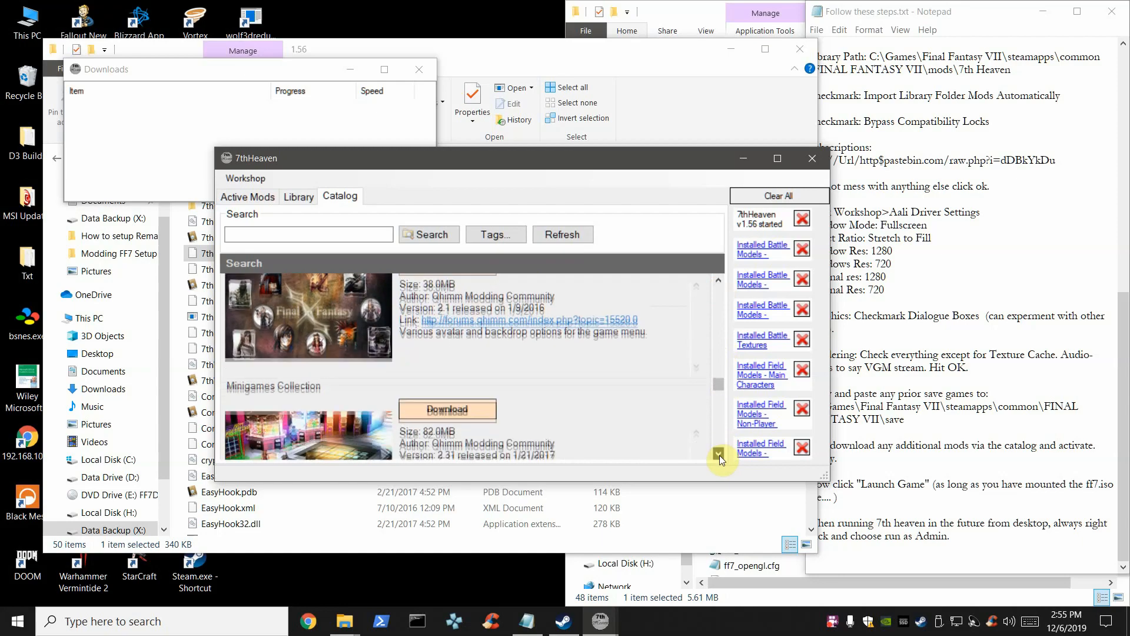
{"action": "left_click", "coordinate": [720, 393]}
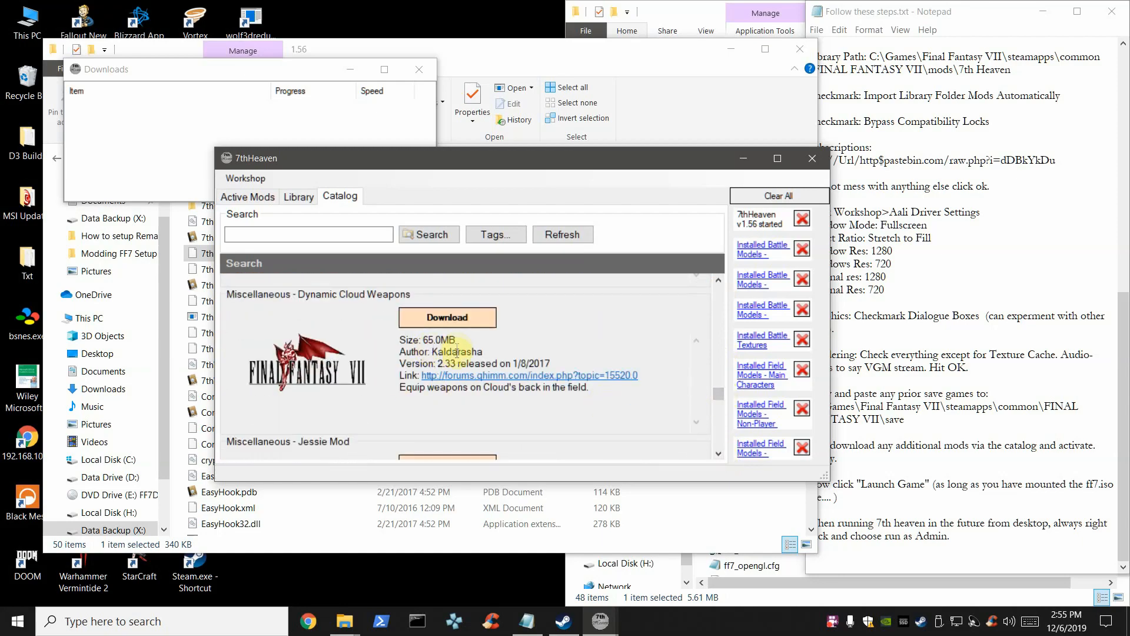
Download the World Models - Characters mod from the catalog.
{"action": "left_click", "coordinate": [719, 454]}
{"action": "left_click_drag", "start_coordinate": [720, 398], "coordinate": [720, 408]}
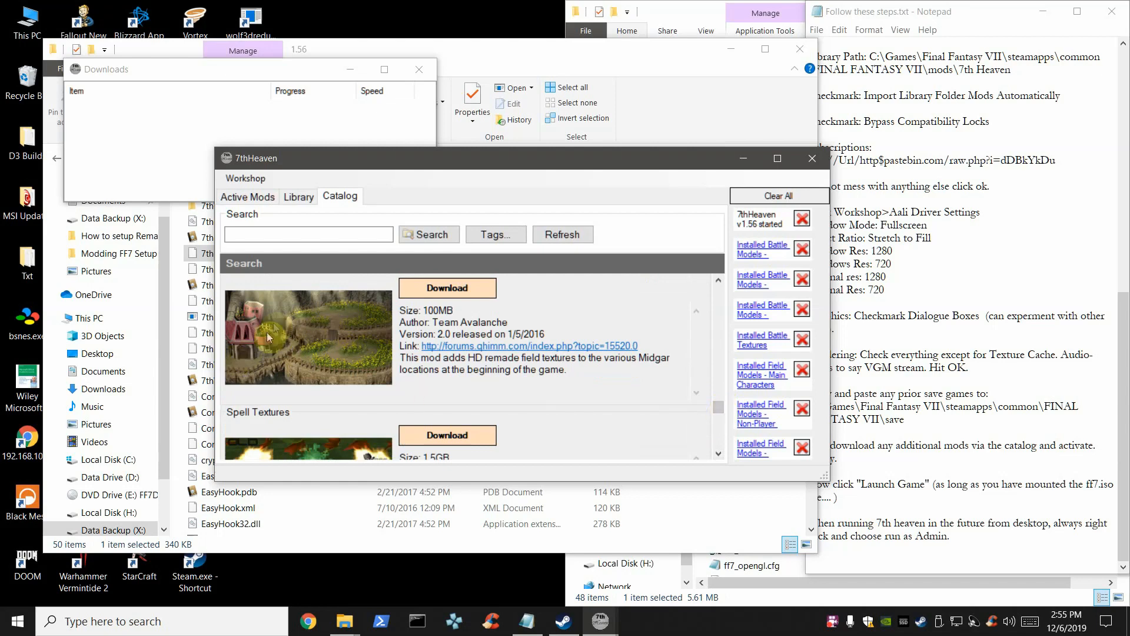
{"action": "left_click", "coordinate": [719, 453]}
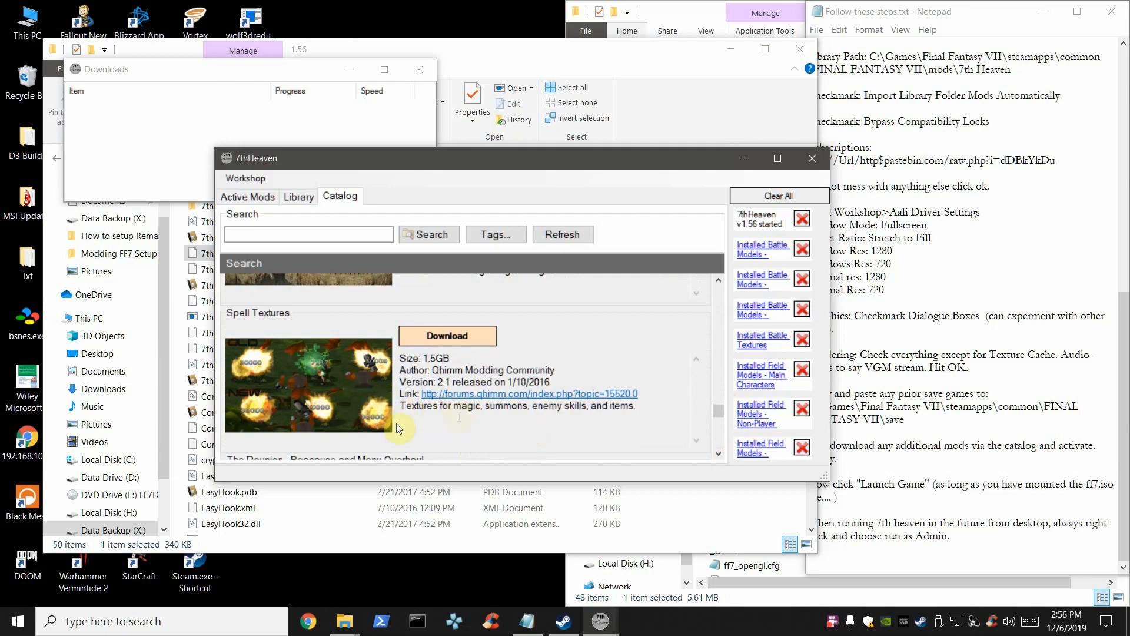
{"action": "left_click", "coordinate": [719, 453]}
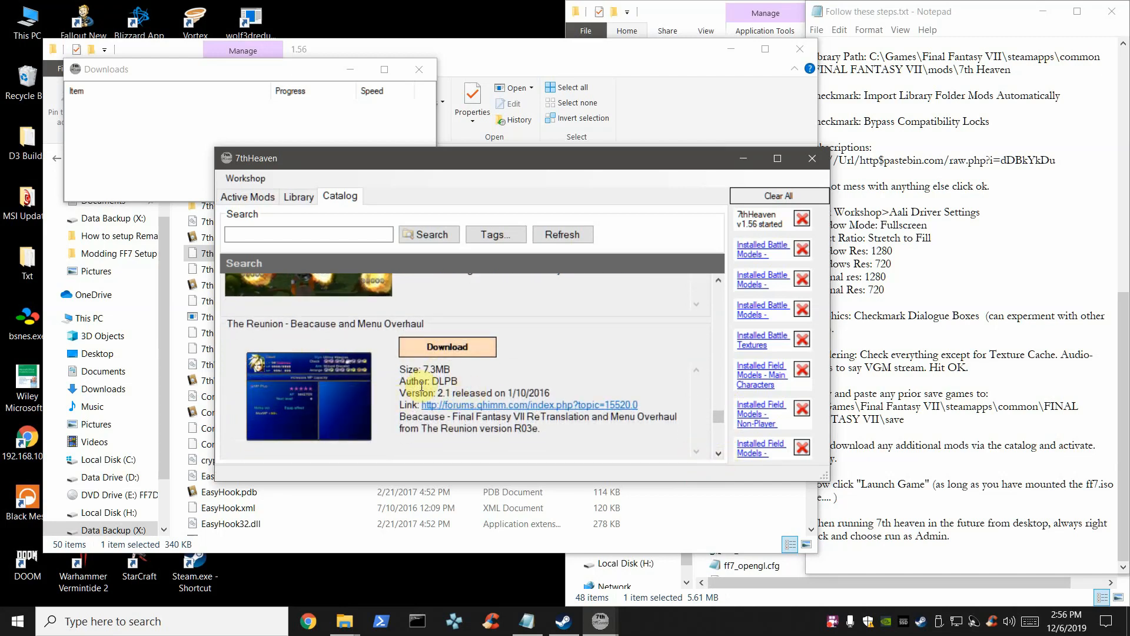
{"action": "left_click", "coordinate": [721, 453]}
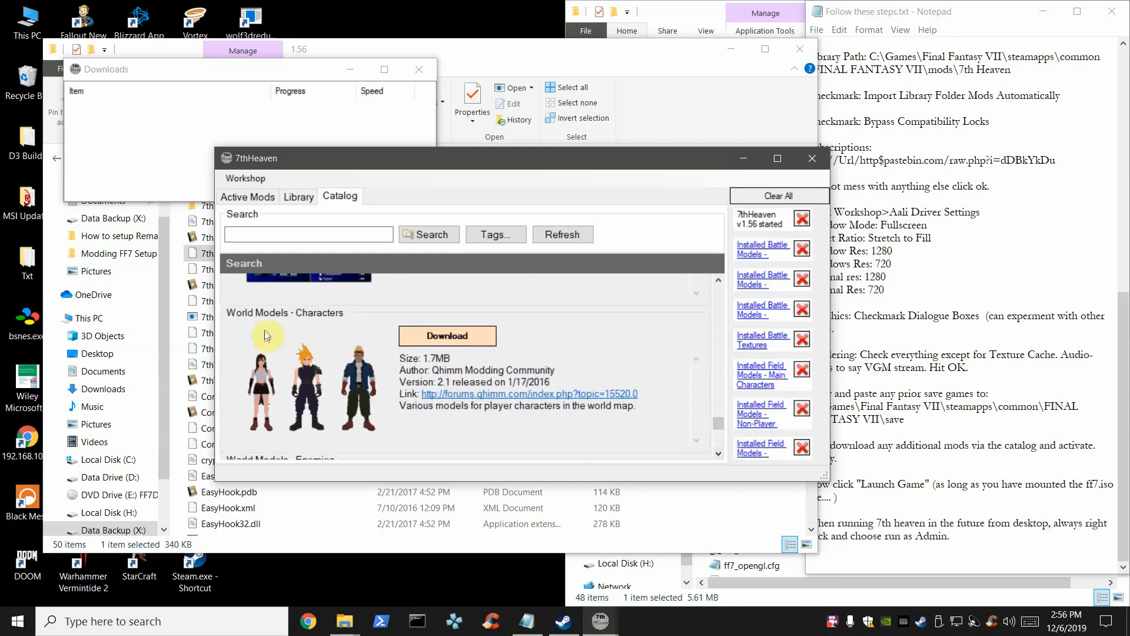
{"action": "left_click", "coordinate": [436, 336]}
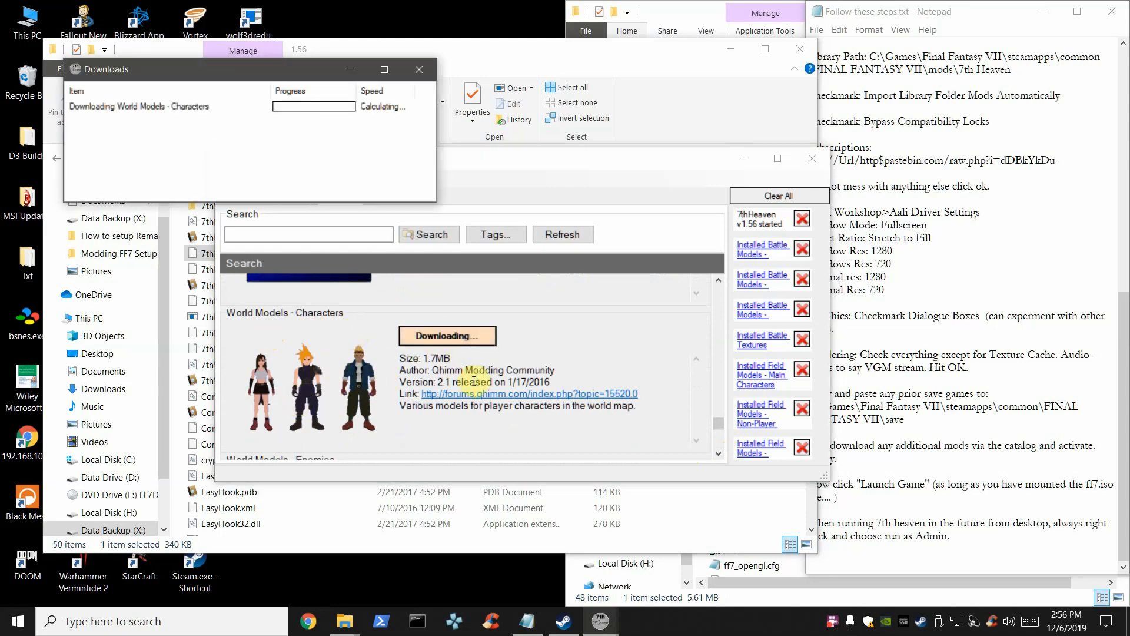
Download the World Models - Enemies mod from the catalog.
{"action": "left_click", "coordinate": [717, 455]}
{"action": "scroll", "coordinate": [717, 444], "scroll_direction": "down", "scroll_amount": 1}
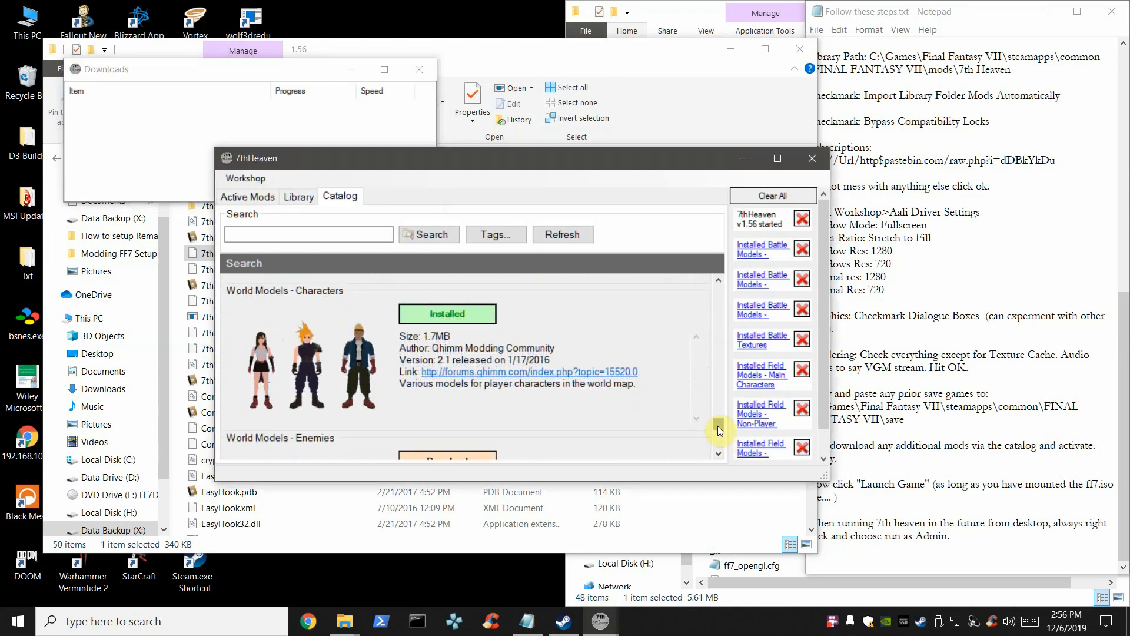
{"action": "scroll", "coordinate": [720, 431], "scroll_direction": "down", "scroll_amount": 3}
{"action": "left_click", "coordinate": [464, 321]}
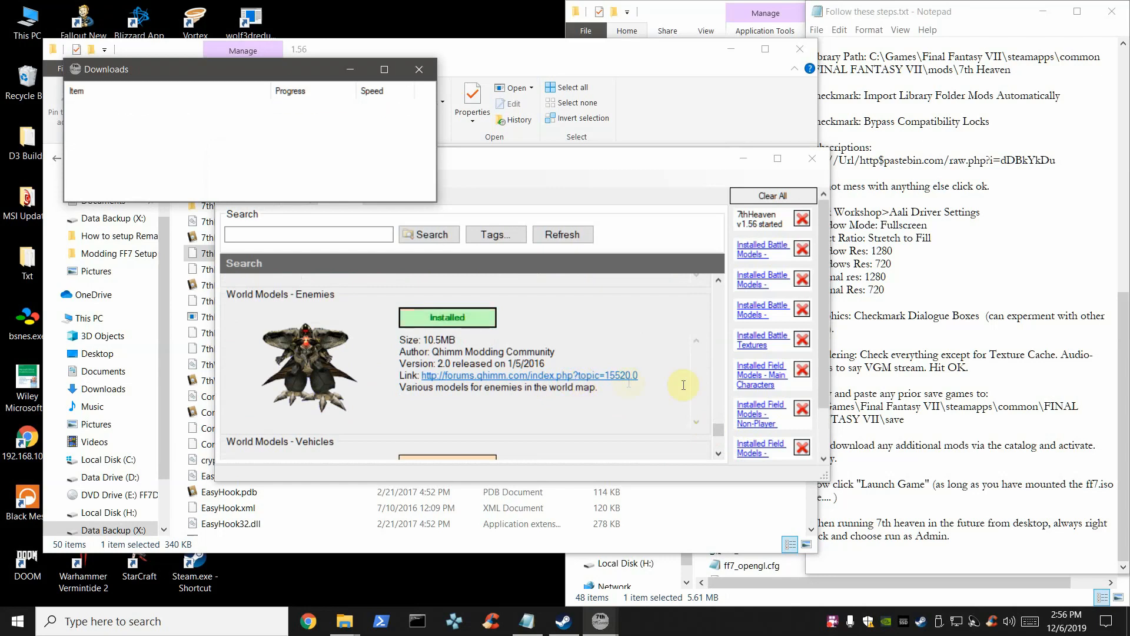
Download the World Textures mod from the catalog and minimize the Downloads window.
{"action": "left_click", "coordinate": [725, 427]}
{"action": "scroll", "coordinate": [723, 431], "scroll_direction": "down", "scroll_amount": 5}
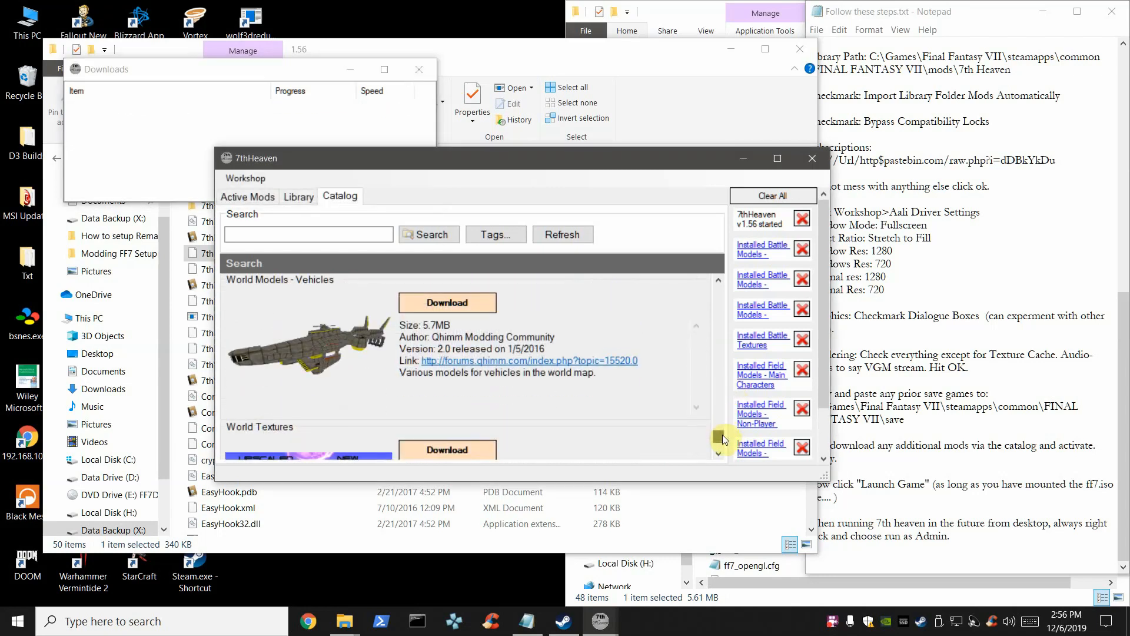
{"action": "left_click_drag", "start_coordinate": [723, 435], "coordinate": [722, 439]}
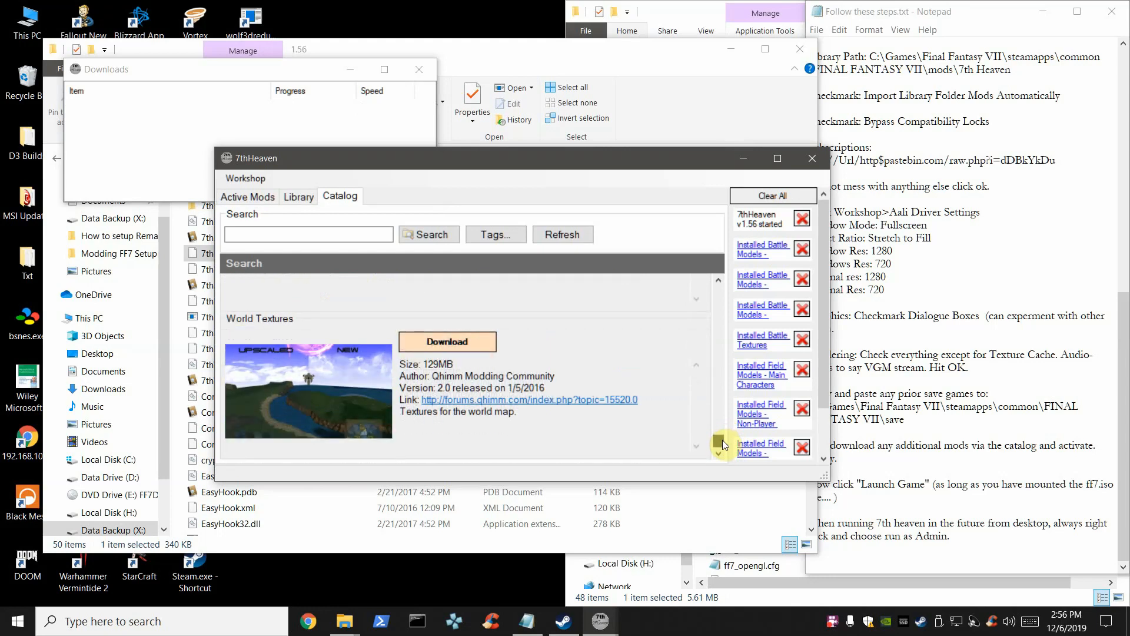
{"action": "left_click", "coordinate": [448, 350]}
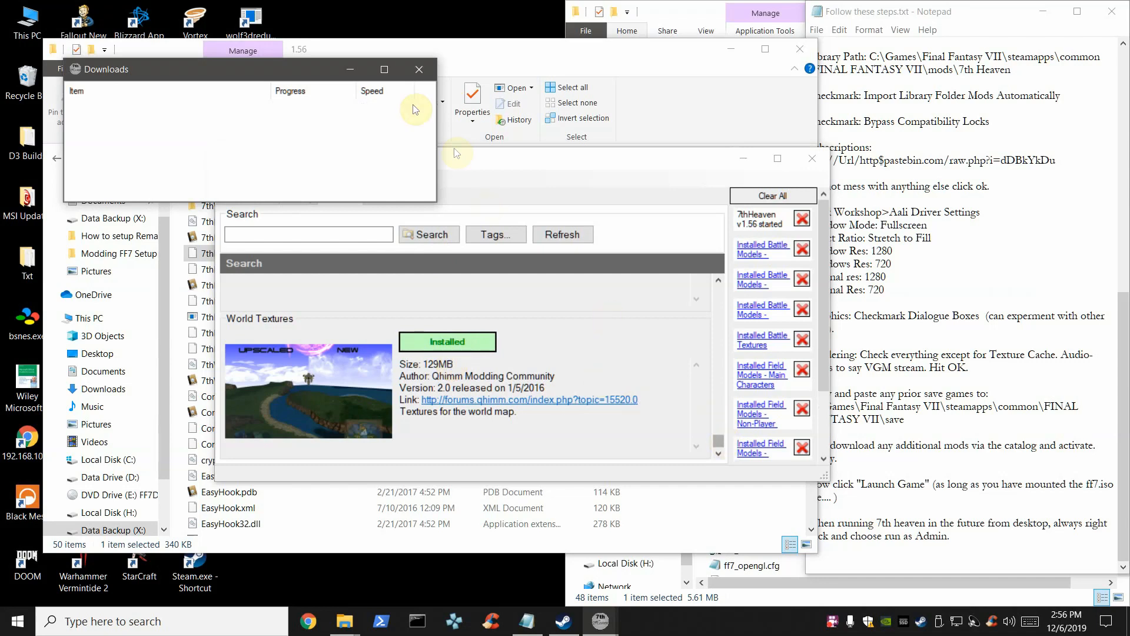
{"action": "left_click", "coordinate": [351, 71]}
Activate the Battle Models - Characters and Battle Models - Enemies mods in the mod library.
{"action": "left_click_drag", "start_coordinate": [723, 443], "coordinate": [725, 282]}
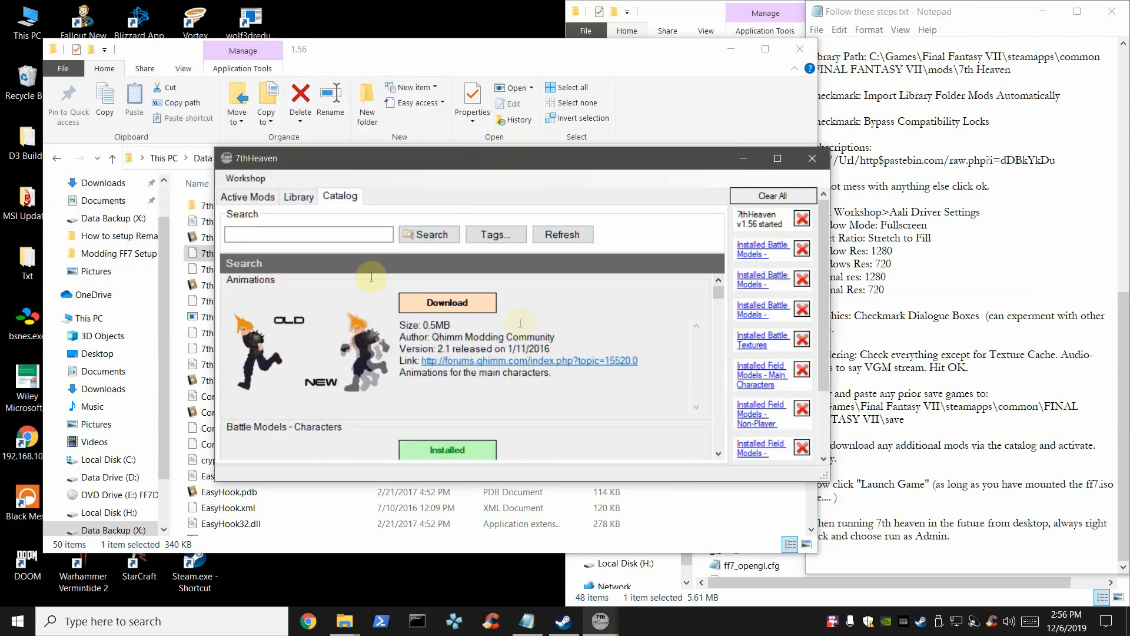
{"action": "left_click", "coordinate": [298, 197]}
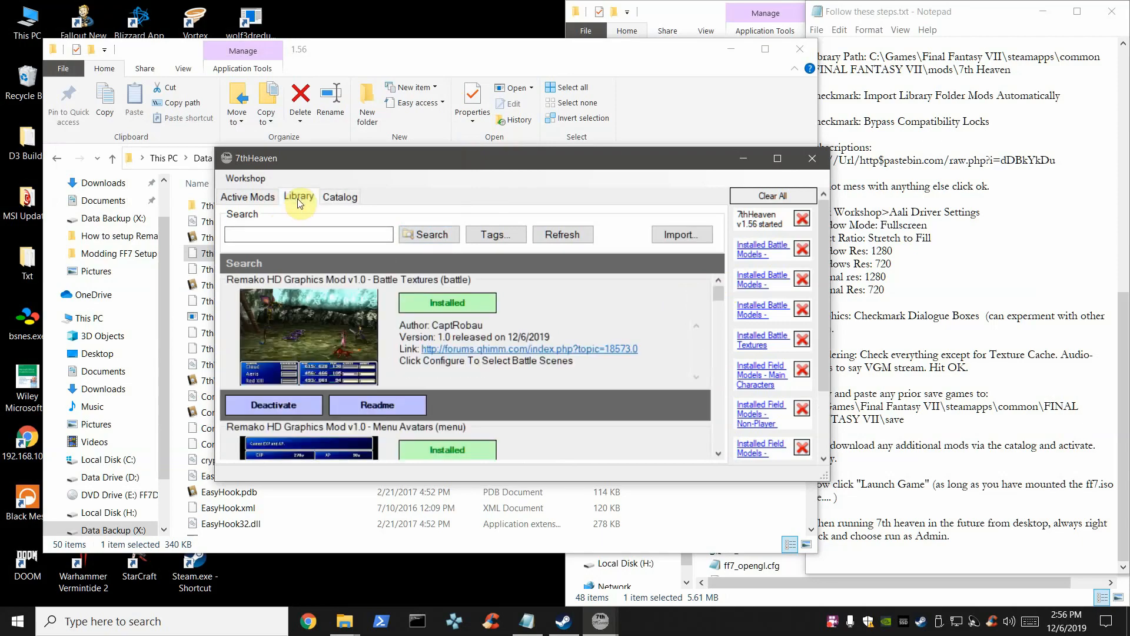
{"action": "left_click_drag", "start_coordinate": [718, 301], "coordinate": [703, 339]}
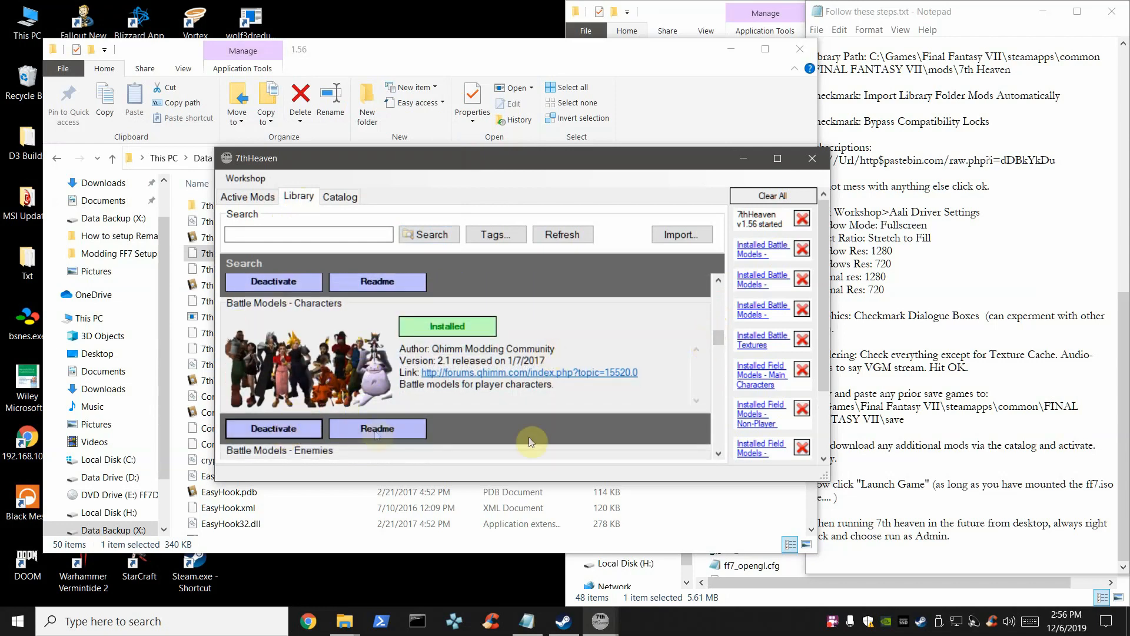
{"action": "left_click", "coordinate": [719, 454]}
{"action": "left_click_drag", "start_coordinate": [721, 454], "coordinate": [722, 454]}
{"action": "left_click", "coordinate": [282, 408]}
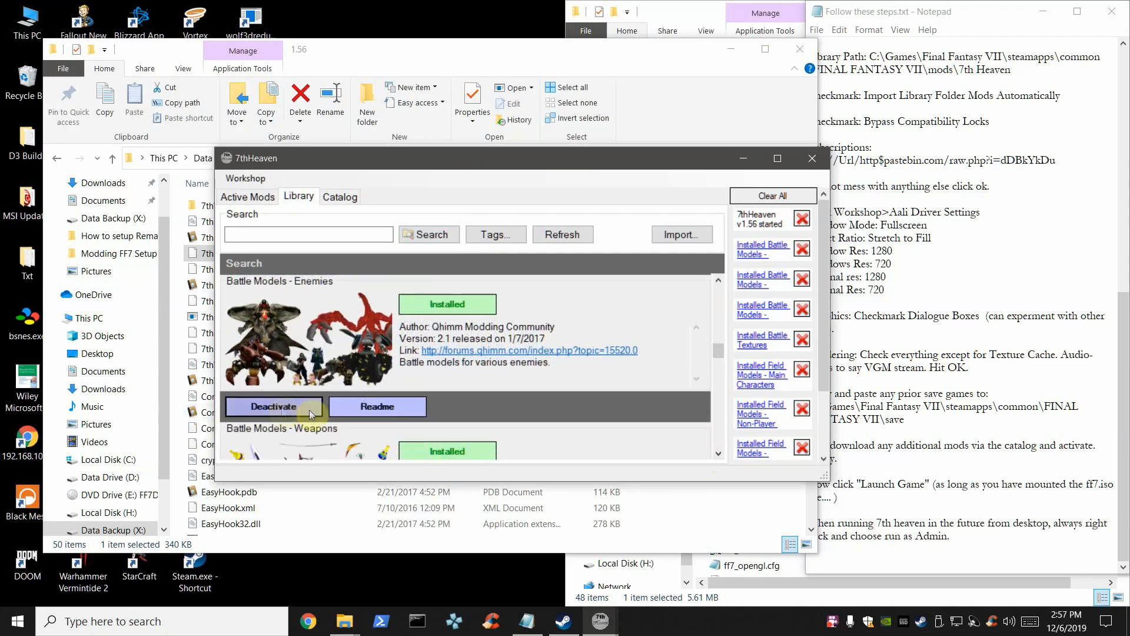
Activate the Battle Models - Weapons and Battle Textures mods in the library.
{"action": "left_click_drag", "start_coordinate": [719, 453], "coordinate": [718, 454]}
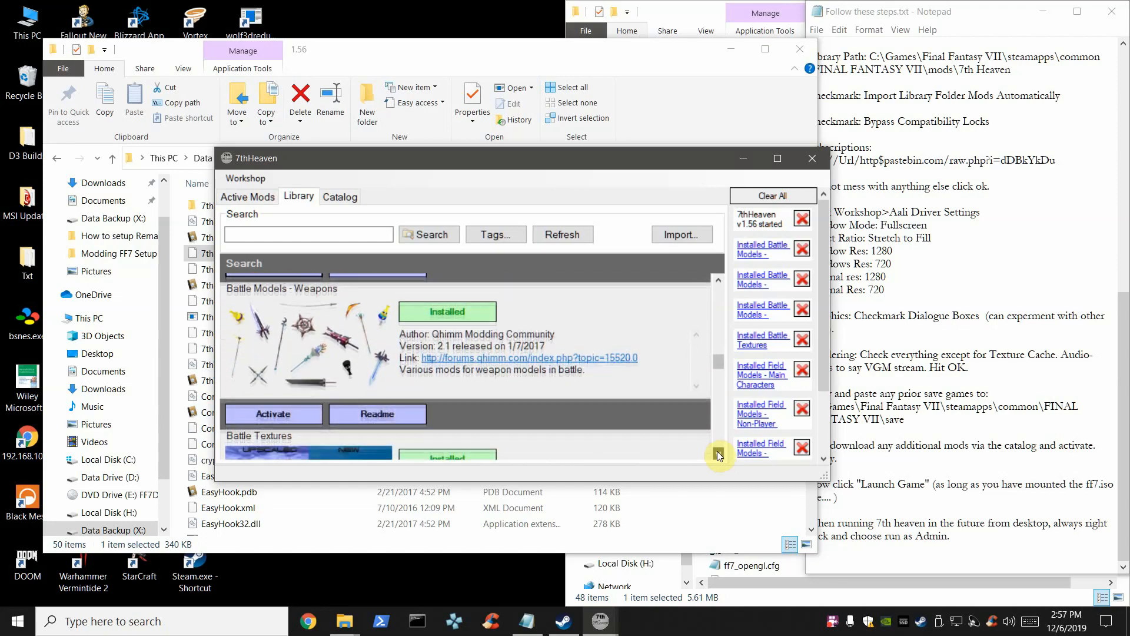
{"action": "left_click", "coordinate": [284, 414]}
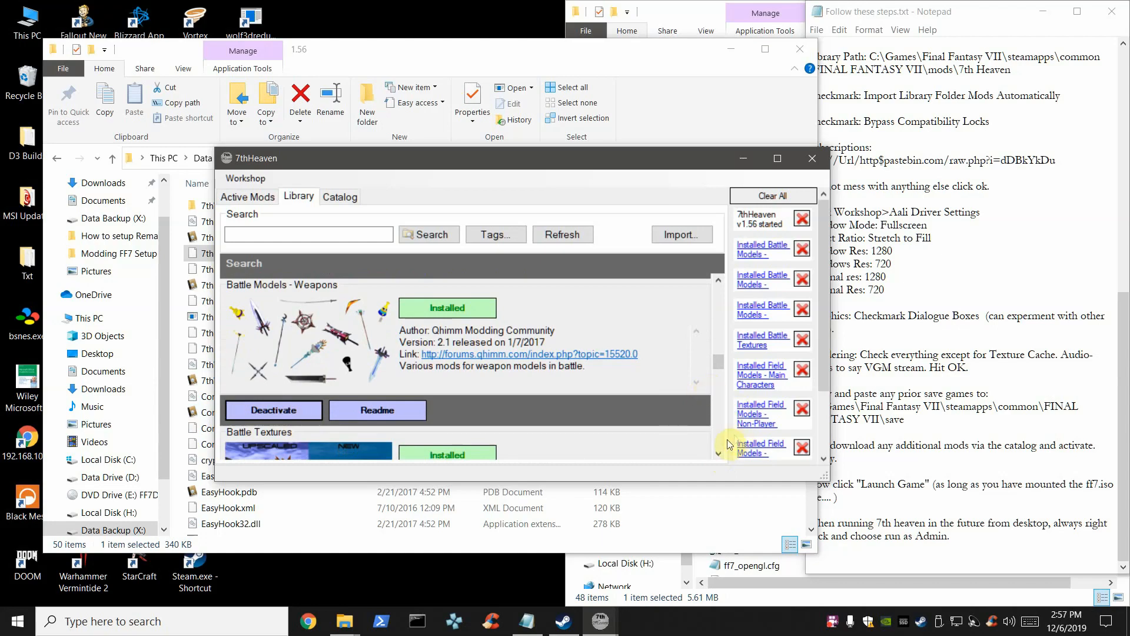
{"action": "left_click_drag", "start_coordinate": [720, 452], "coordinate": [719, 453]}
{"action": "left_click", "coordinate": [257, 416]}
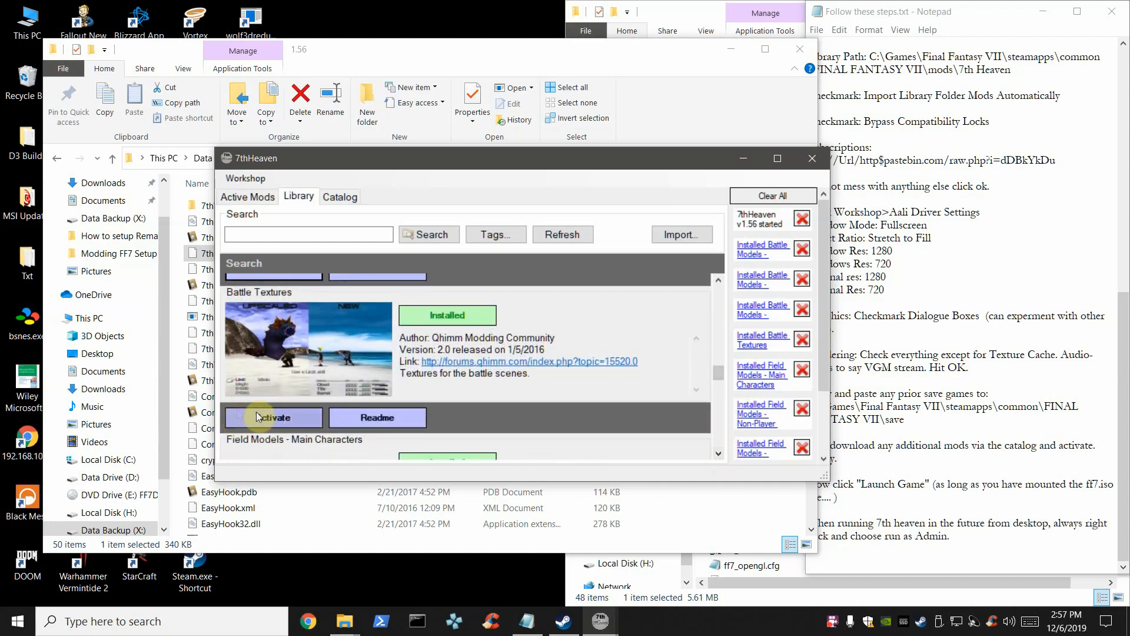
Activate the Field Models - Main Characters and Field Models - Non-Player Characters mods in the library.
{"action": "left_click_drag", "start_coordinate": [718, 454], "coordinate": [718, 454]}
{"action": "left_click", "coordinate": [292, 406]}
{"action": "left_click_drag", "start_coordinate": [720, 454], "coordinate": [719, 454]}
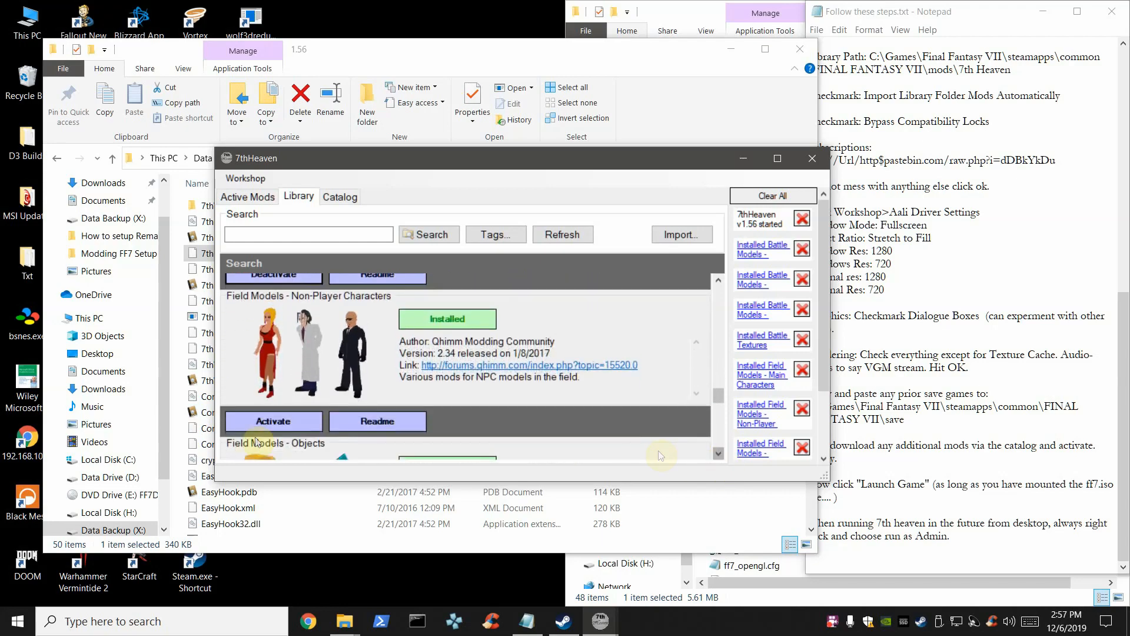
{"action": "left_click", "coordinate": [285, 419]}
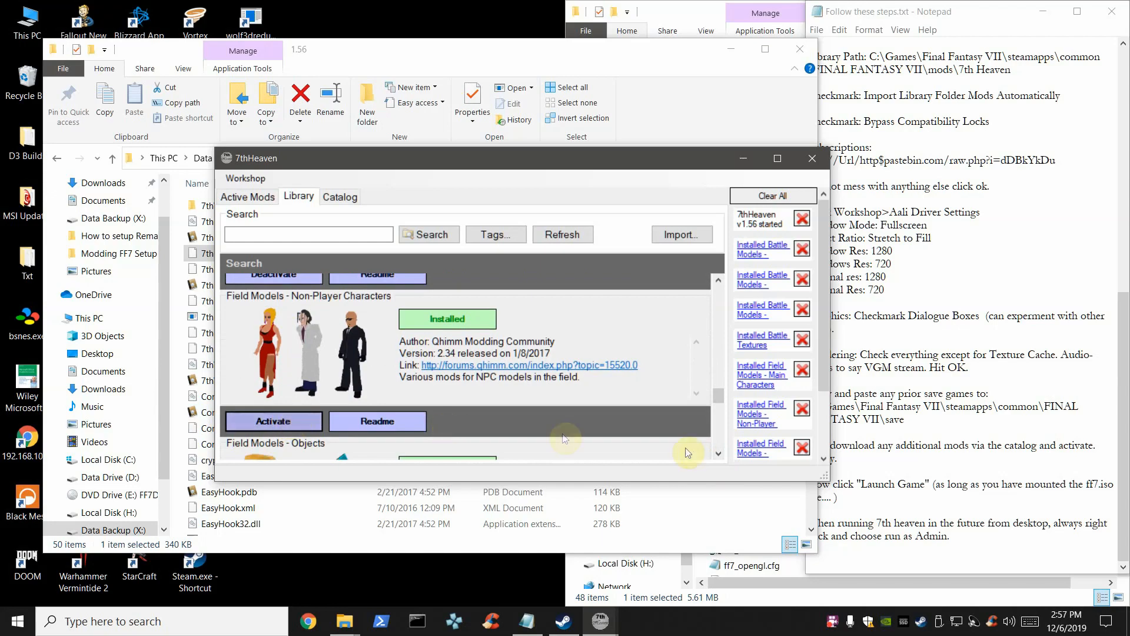
Activate the Field Models - Objects, World Models - Characters, World Models - Enemies and World Textures mods in the library.
{"action": "left_click", "coordinate": [718, 453]}
{"action": "left_click_drag", "start_coordinate": [719, 454], "coordinate": [719, 454]}
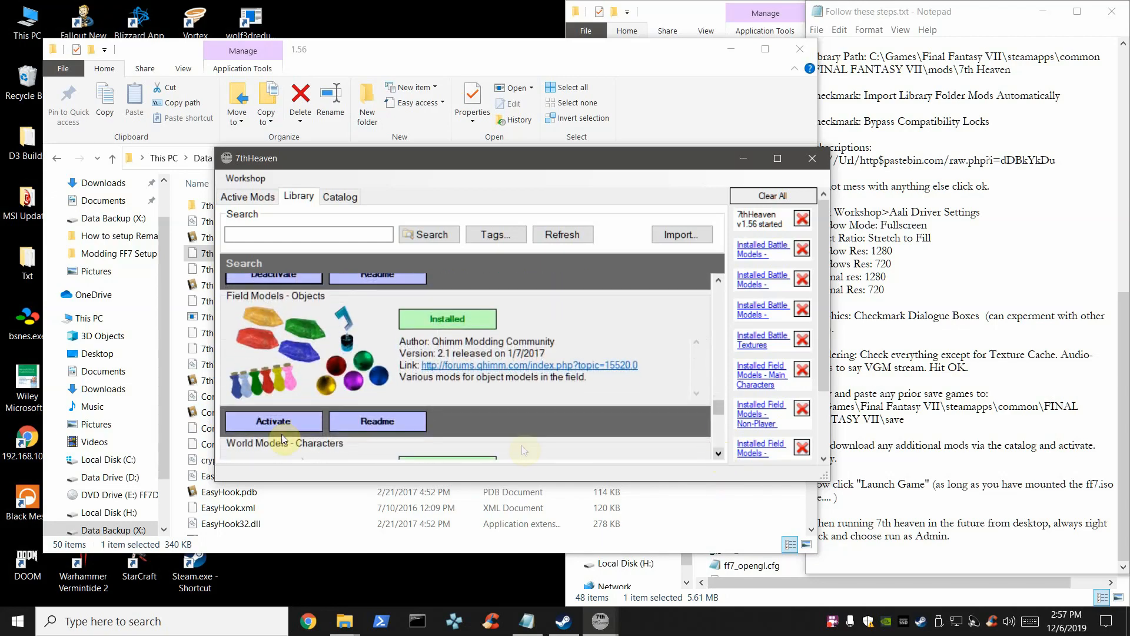
{"action": "left_click_drag", "start_coordinate": [719, 453], "coordinate": [723, 455]}
{"action": "left_click", "coordinate": [312, 425]}
{"action": "left_click", "coordinate": [285, 420]}
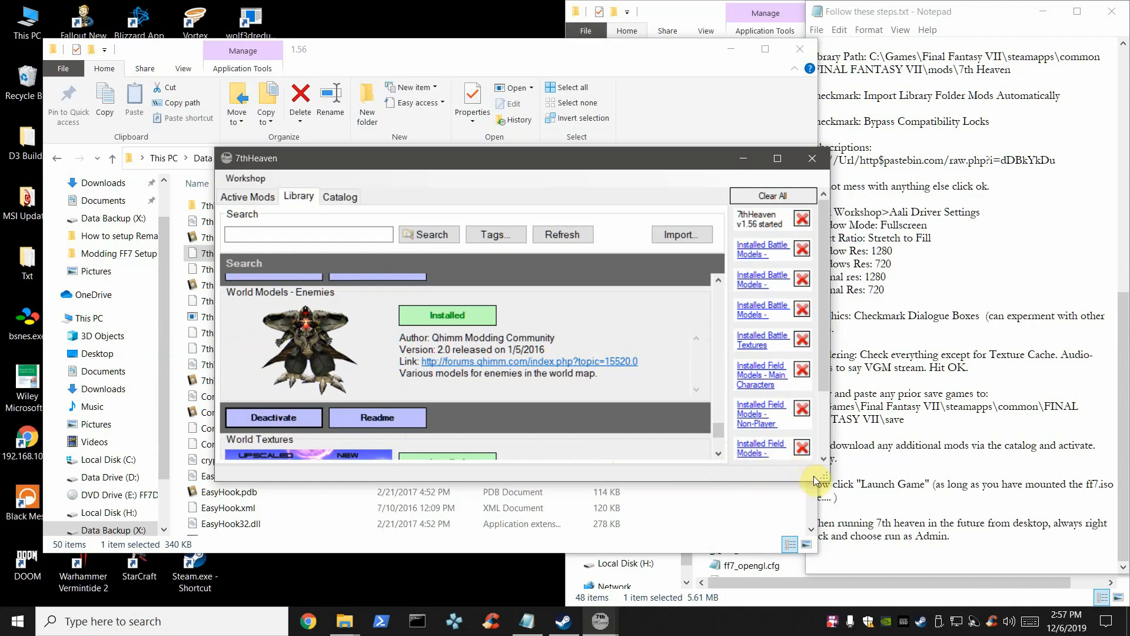
{"action": "left_click_drag", "start_coordinate": [720, 455], "coordinate": [719, 451]}
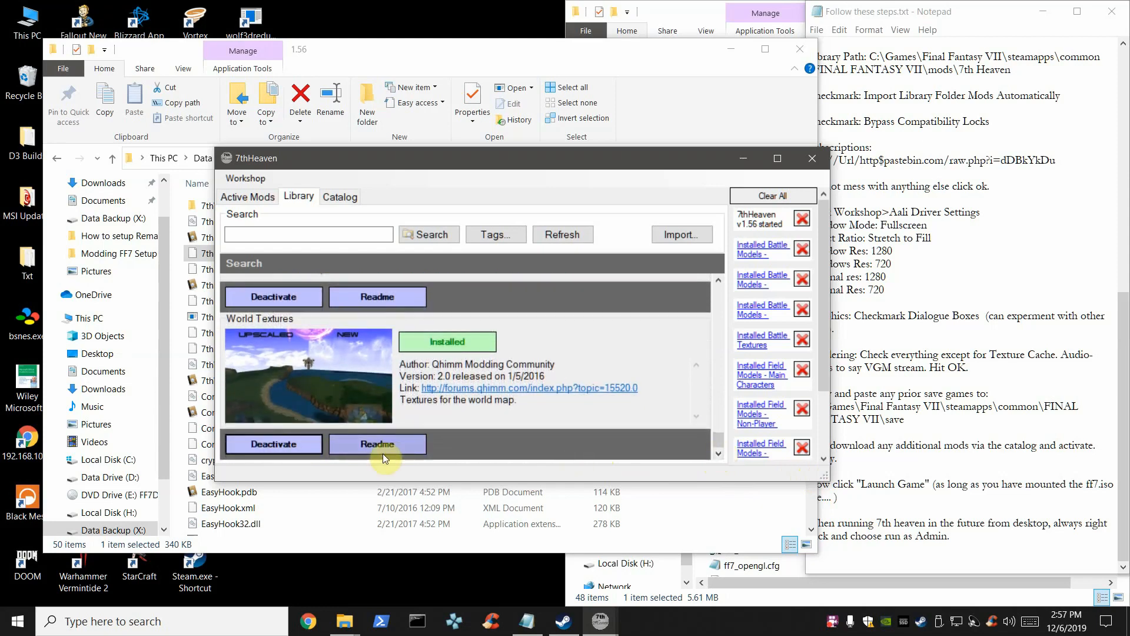
Review the list of active mods down to World Textures and check the remaining instructions in the notes.
{"action": "left_click", "coordinate": [264, 201]}
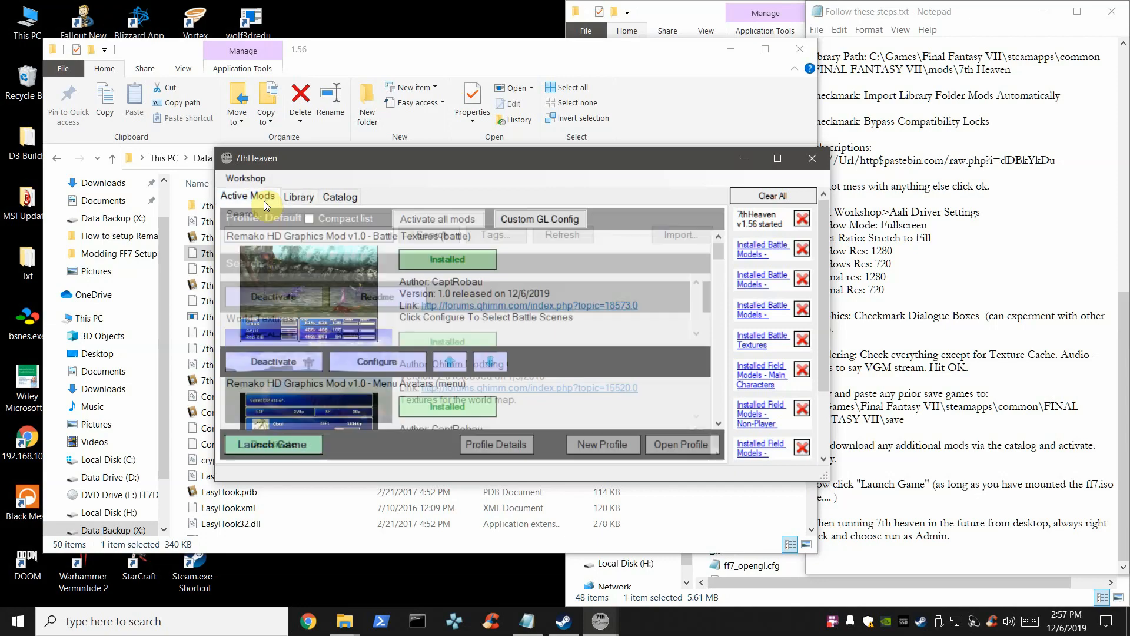
{"action": "left_click_drag", "start_coordinate": [719, 423], "coordinate": [719, 423]}
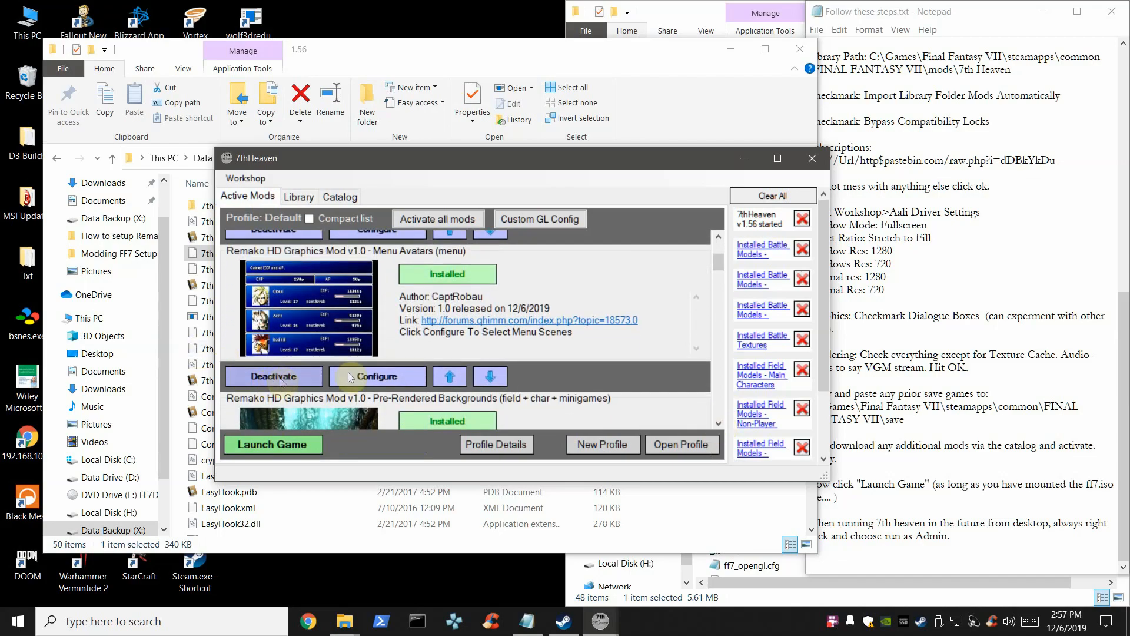
{"action": "left_click_drag", "start_coordinate": [716, 259], "coordinate": [728, 423]}
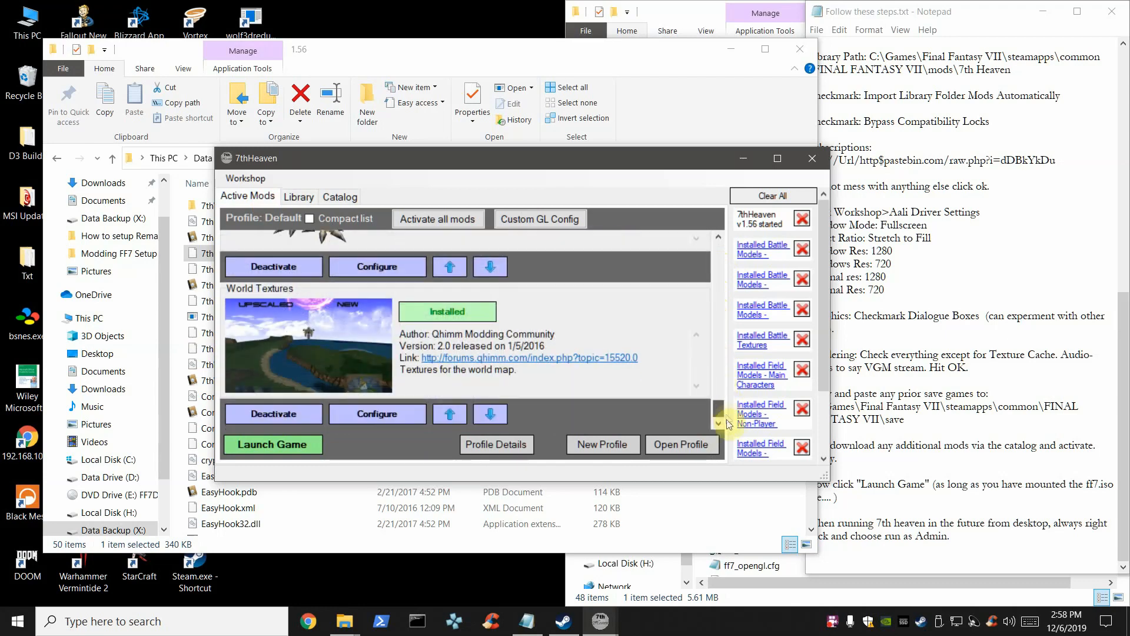
{"action": "left_click", "coordinate": [991, 394]}
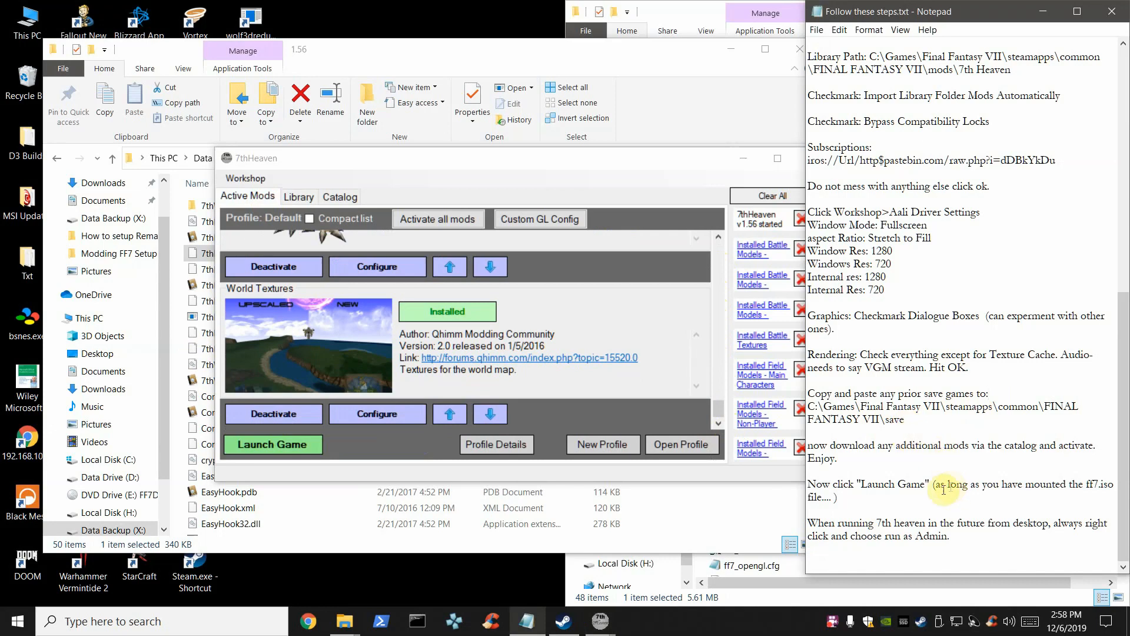
Copy the save00.ff7 file from the Save Files folder inside the Final Fantasy 7 games folder.
{"action": "left_click", "coordinate": [677, 69]}
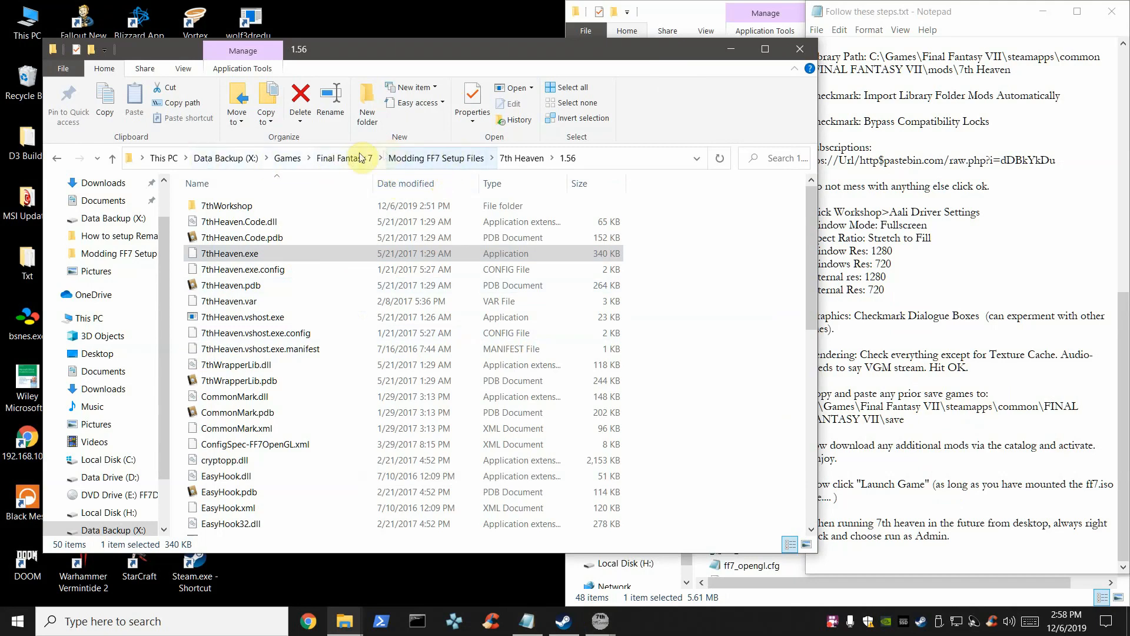
{"action": "left_click", "coordinate": [335, 157]}
{"action": "left_click", "coordinate": [215, 254]}
{"action": "double_click", "coordinate": [215, 255]}
{"action": "left_click", "coordinate": [228, 222]}
{"action": "right_click", "coordinate": [228, 223]}
{"action": "left_click", "coordinate": [264, 394]}
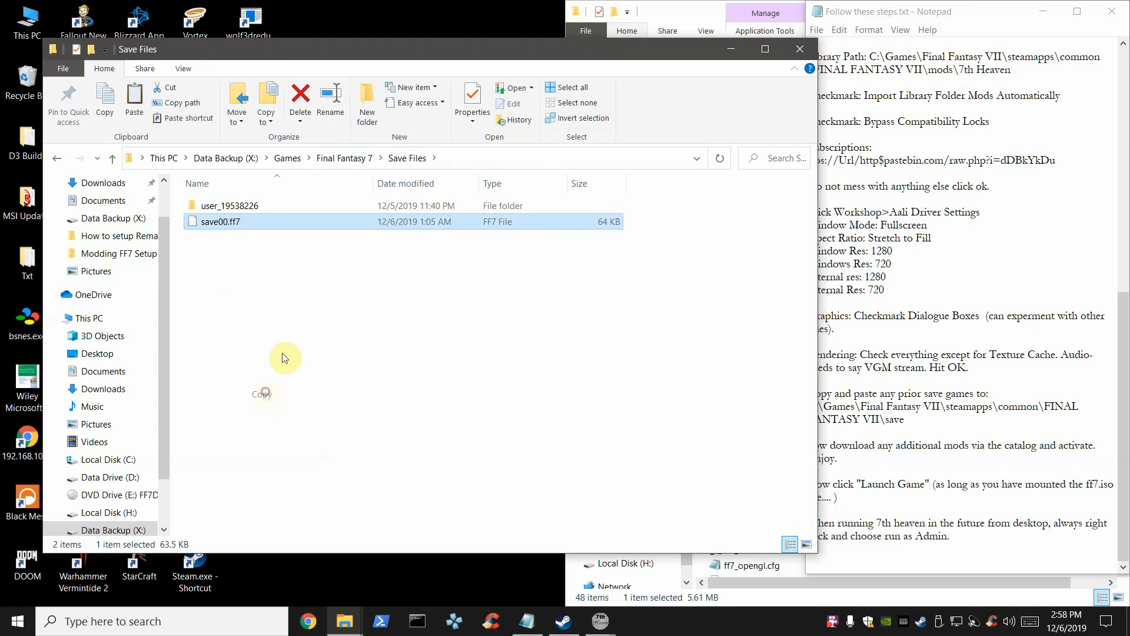
Open the FINAL FANTASY VII game folder under SteamLibrary\steamapps\common on the Data Backup (X:) drive.
{"action": "left_click", "coordinate": [234, 167]}
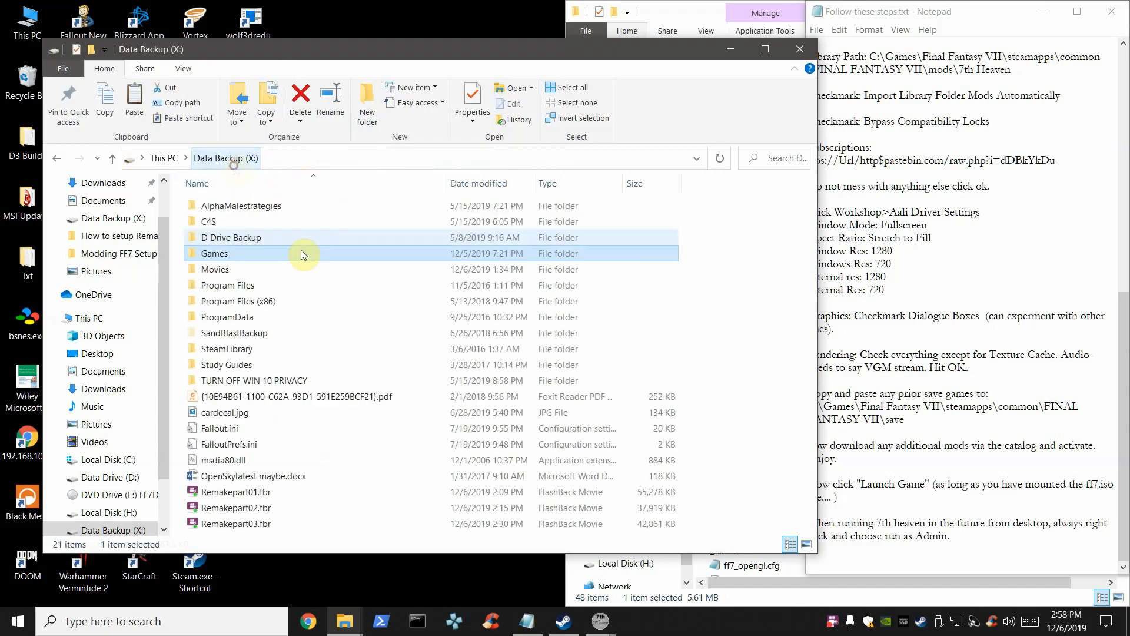
{"action": "left_click", "coordinate": [228, 350]}
{"action": "double_click", "coordinate": [229, 350]}
{"action": "double_click", "coordinate": [219, 207]}
{"action": "double_click", "coordinate": [223, 207]}
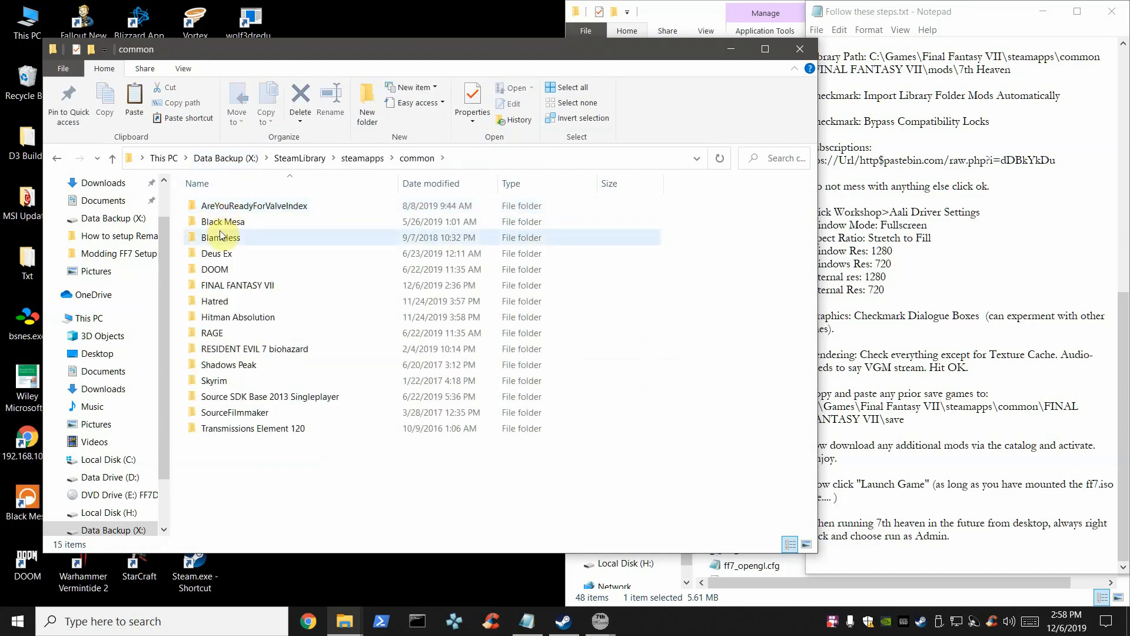
{"action": "left_click", "coordinate": [226, 289]}
{"action": "double_click", "coordinate": [226, 289]}
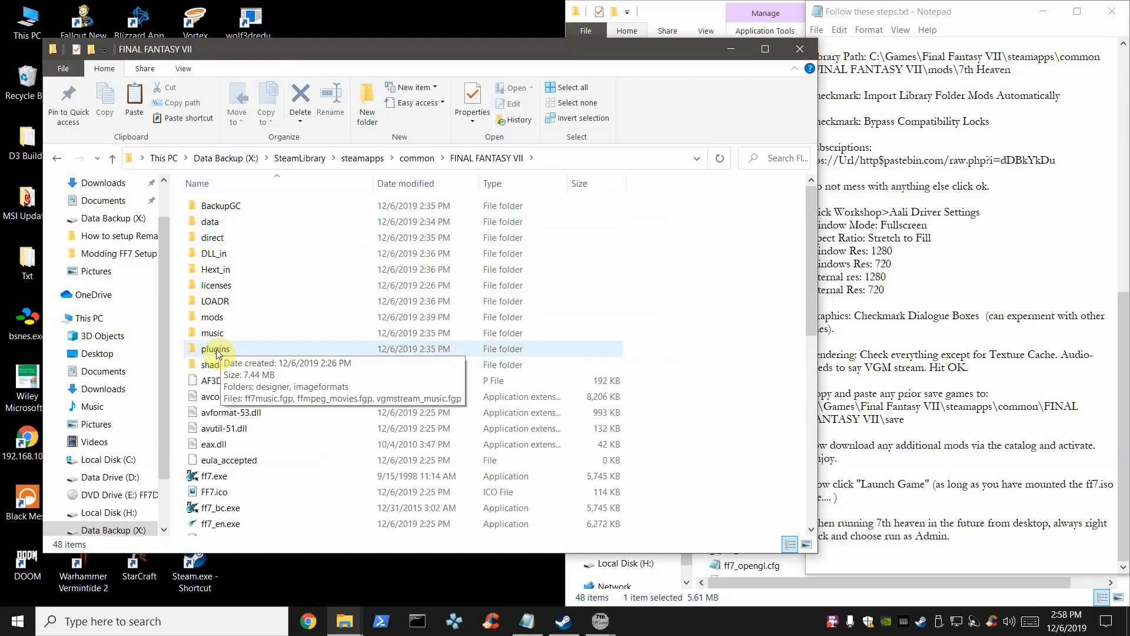
Look through the FINAL FANTASY VII folder and its data subfolder for the save folder.
{"action": "scroll", "coordinate": [308, 452], "scroll_direction": "down", "scroll_amount": 6}
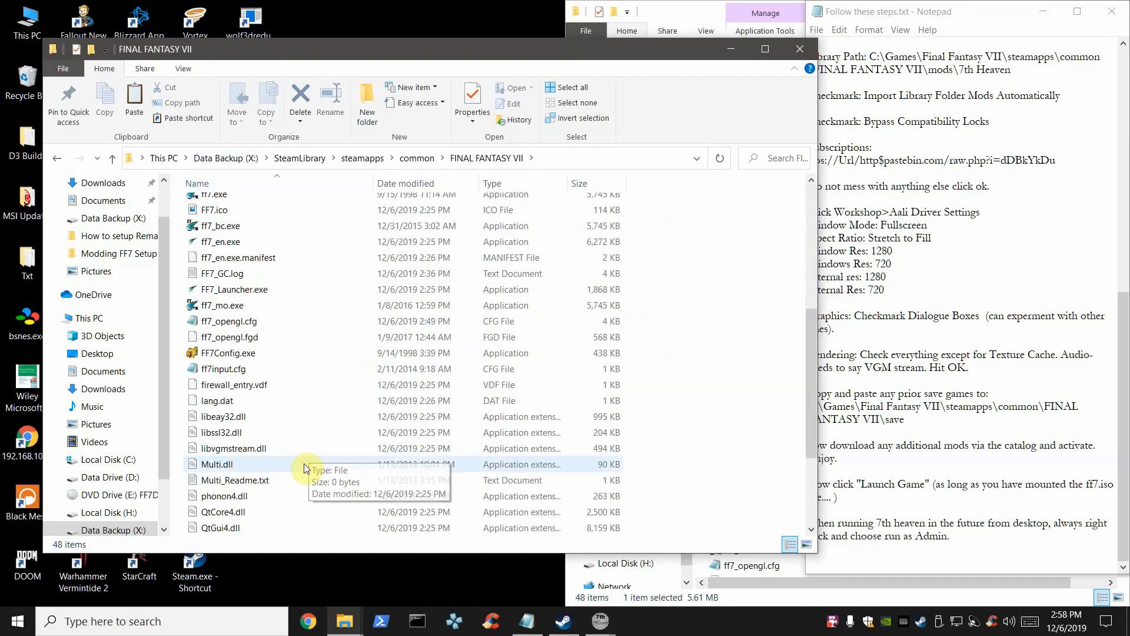
{"action": "scroll", "coordinate": [304, 464], "scroll_direction": "up", "scroll_amount": 6}
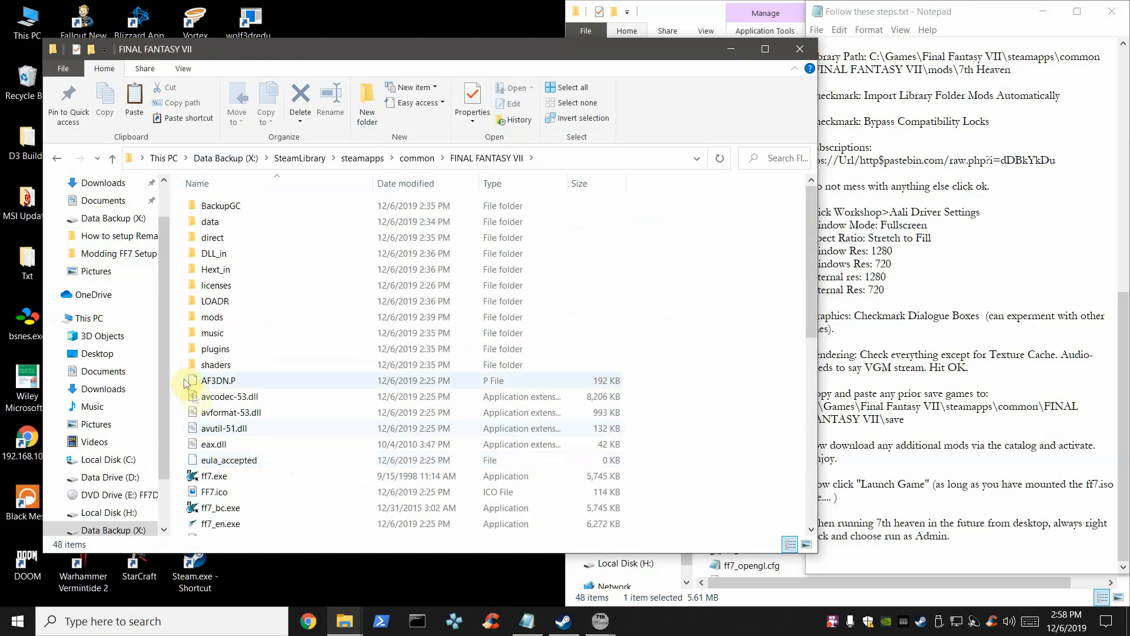
{"action": "double_click", "coordinate": [215, 221]}
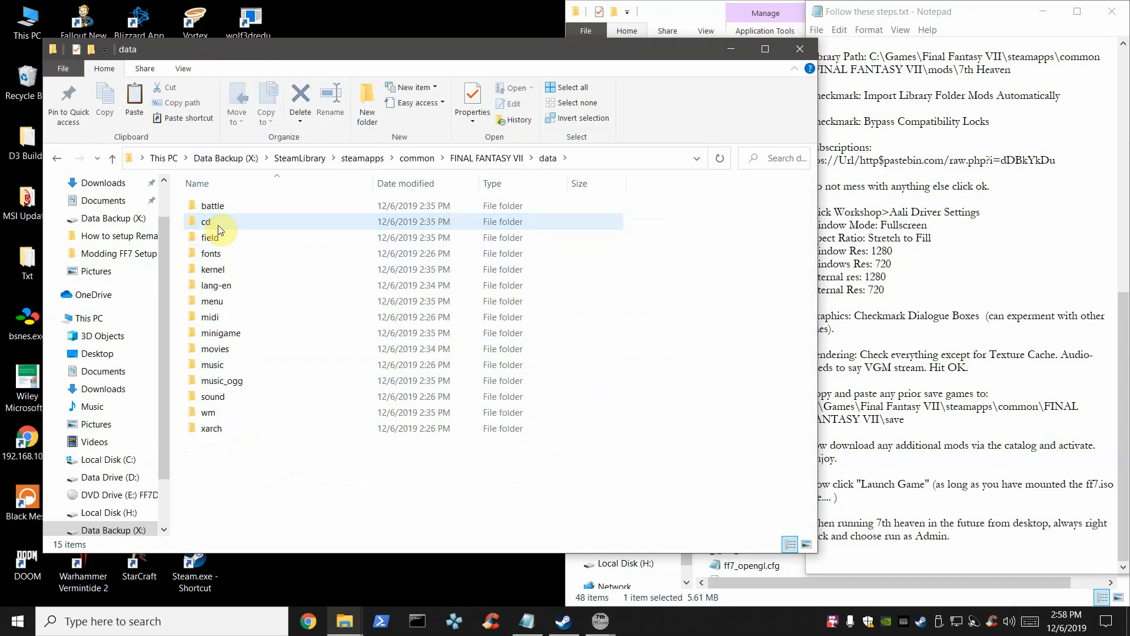
{"action": "left_click", "coordinate": [57, 158]}
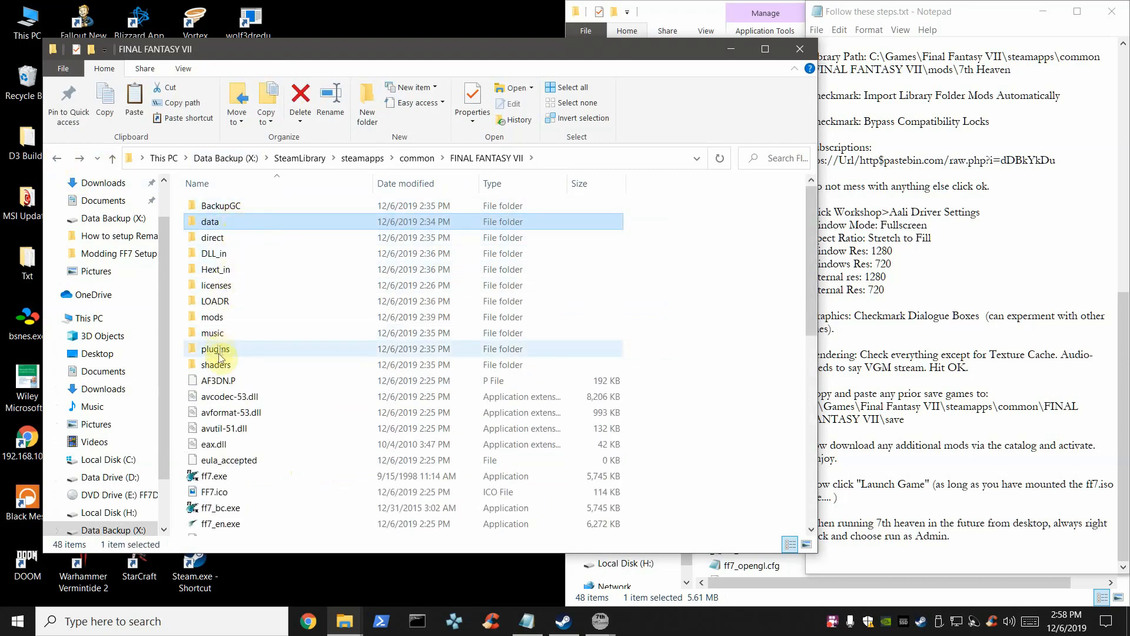
Look through the mods subfolder and the remaining files of the FINAL FANTASY VII folder for the save folder.
{"action": "double_click", "coordinate": [212, 318]}
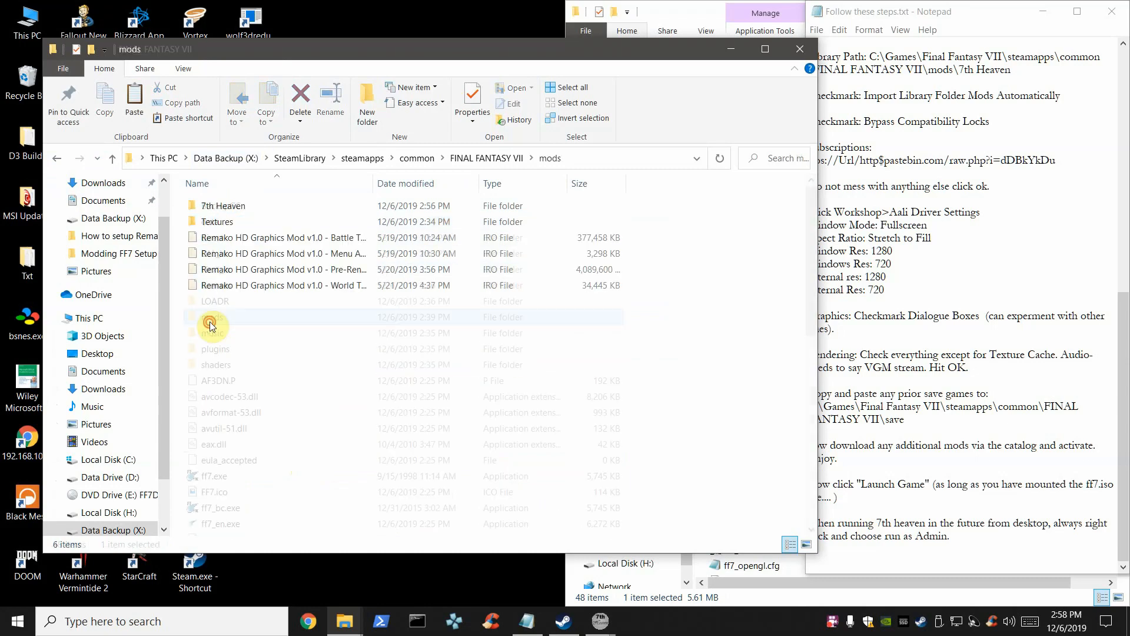
{"action": "left_click", "coordinate": [57, 158]}
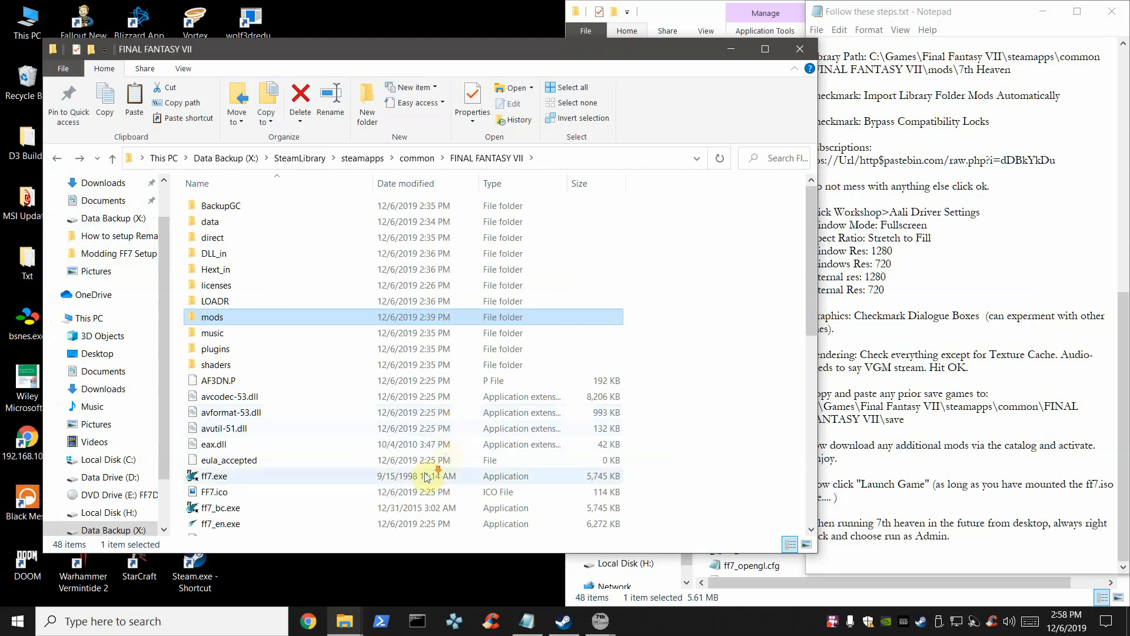
{"action": "scroll", "coordinate": [434, 461], "scroll_direction": "down", "scroll_amount": 5}
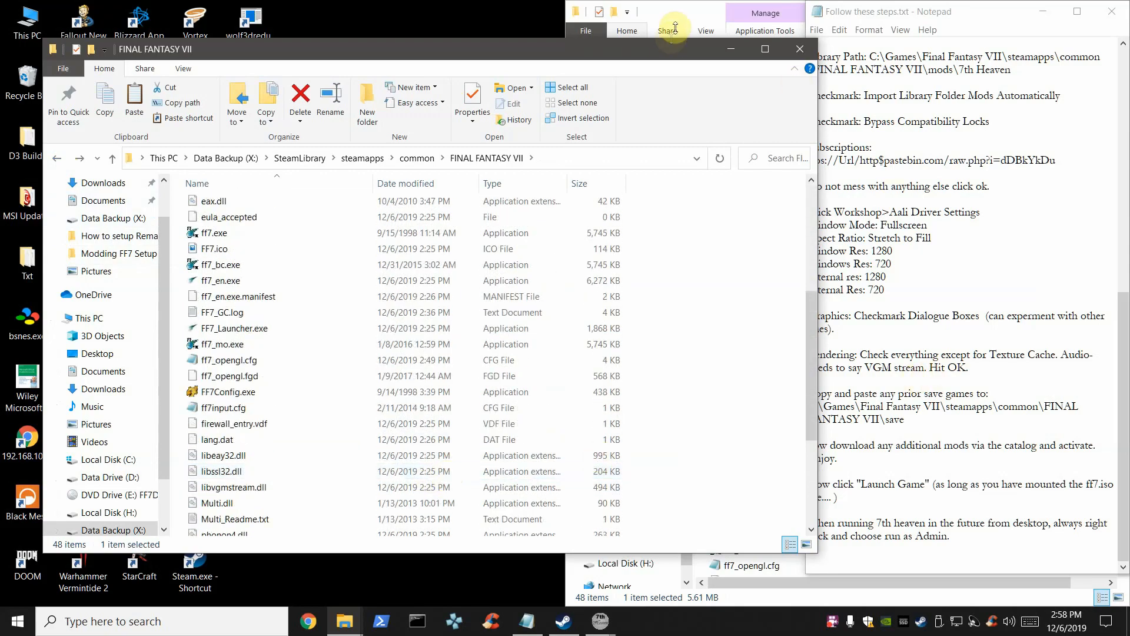
Check the compatibility settings in the properties of ff7.exe in the other FINAL FANTASY VII folder window.
{"action": "left_click", "coordinate": [678, 12]}
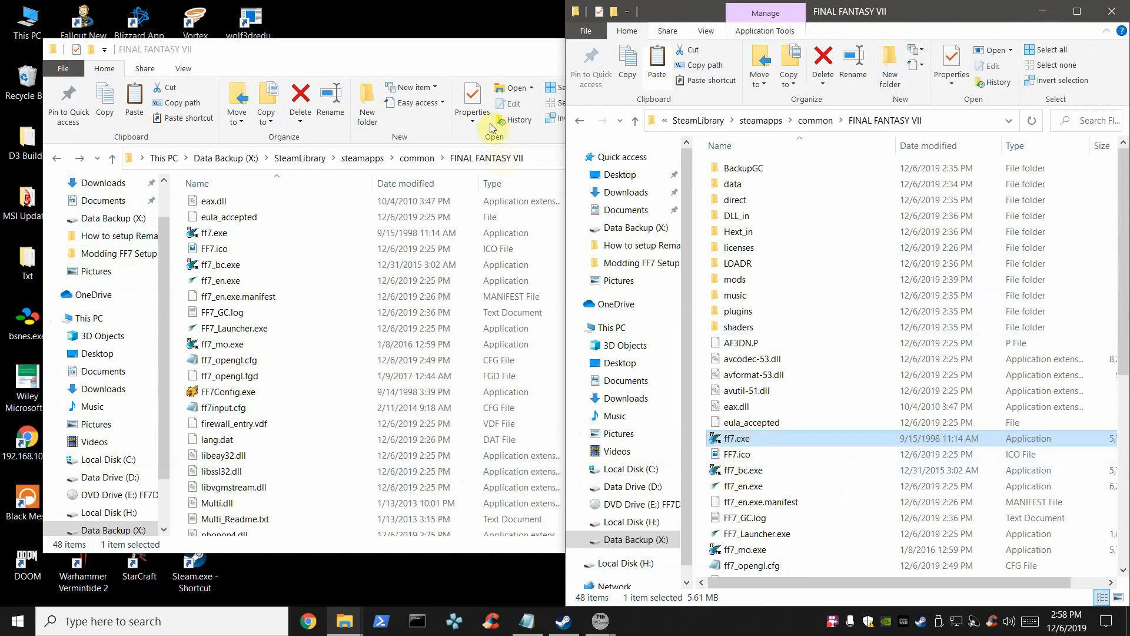
{"action": "right_click", "coordinate": [741, 441]}
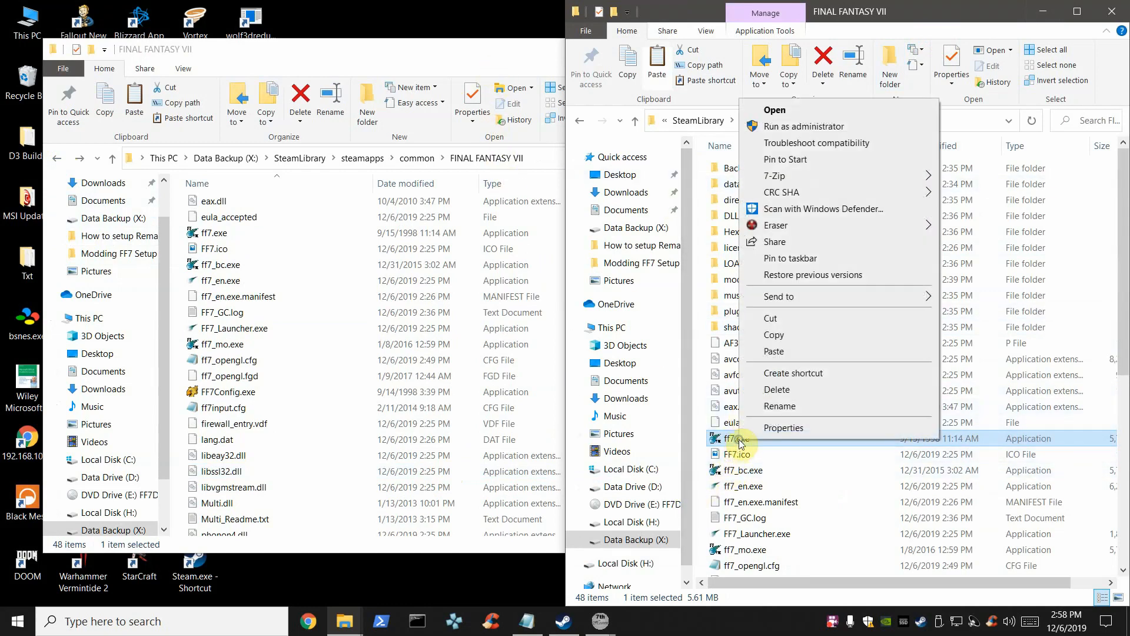
{"action": "left_click", "coordinate": [772, 430]}
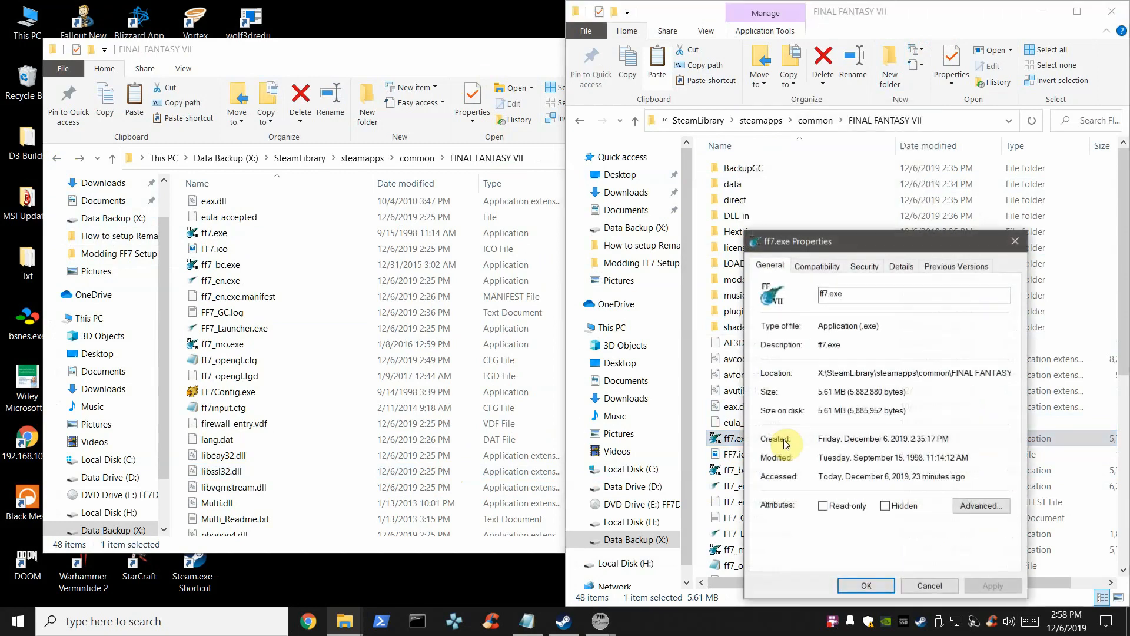
{"action": "left_click", "coordinate": [835, 268]}
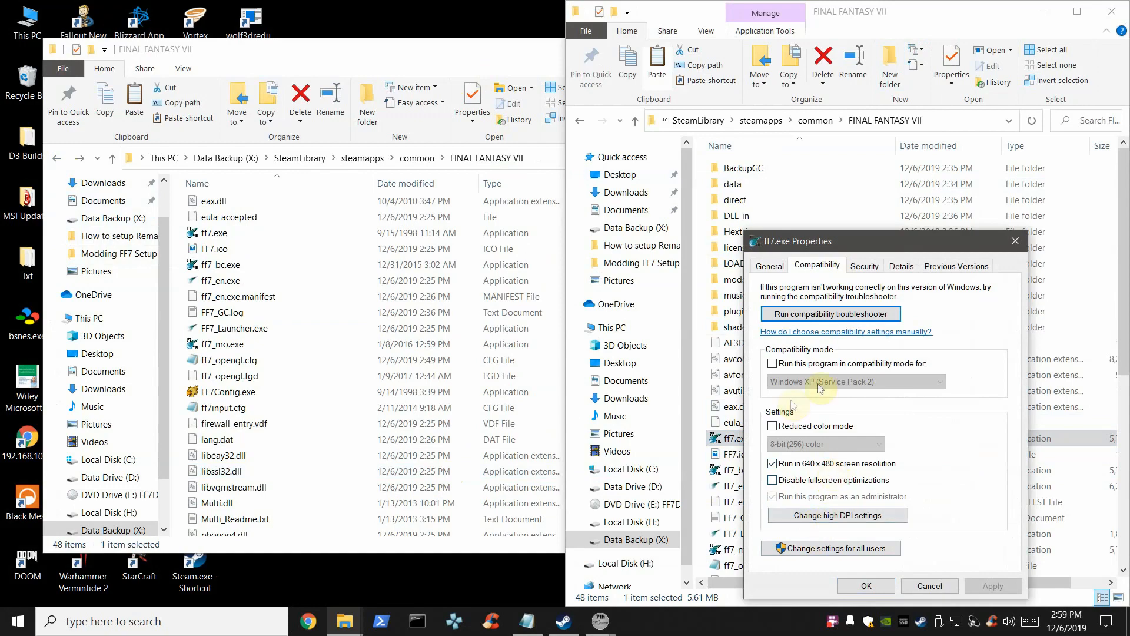
{"action": "left_click", "coordinate": [922, 586]}
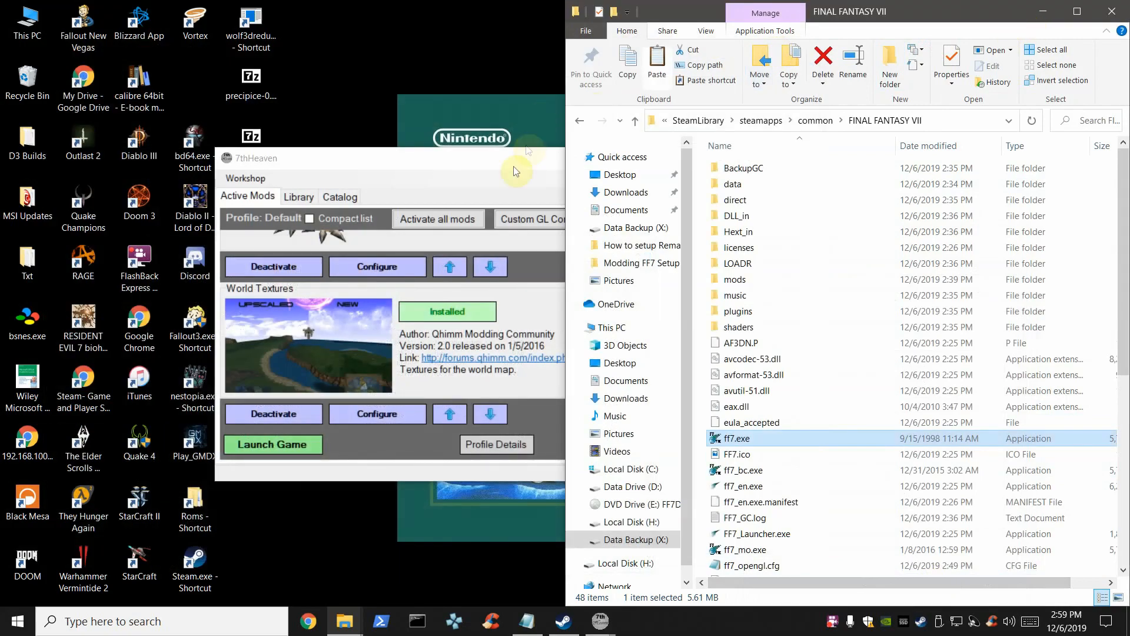
Switch to 7th Heaven and go back to the first entry of the active mods list.
{"action": "left_click", "coordinate": [513, 169]}
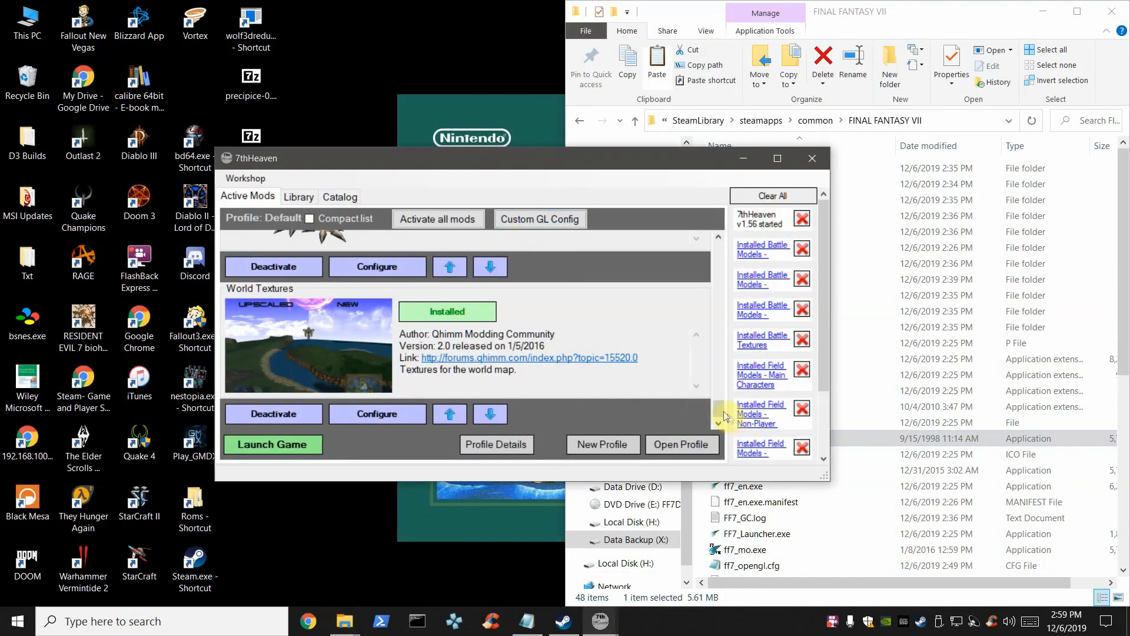
{"action": "left_click_drag", "start_coordinate": [719, 416], "coordinate": [719, 252]}
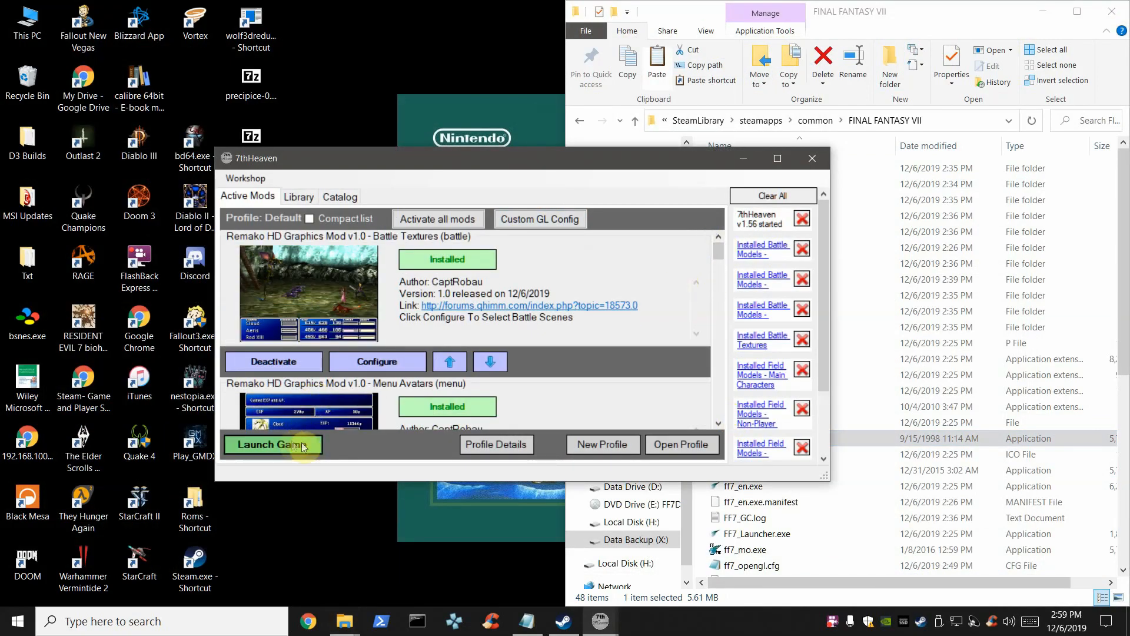
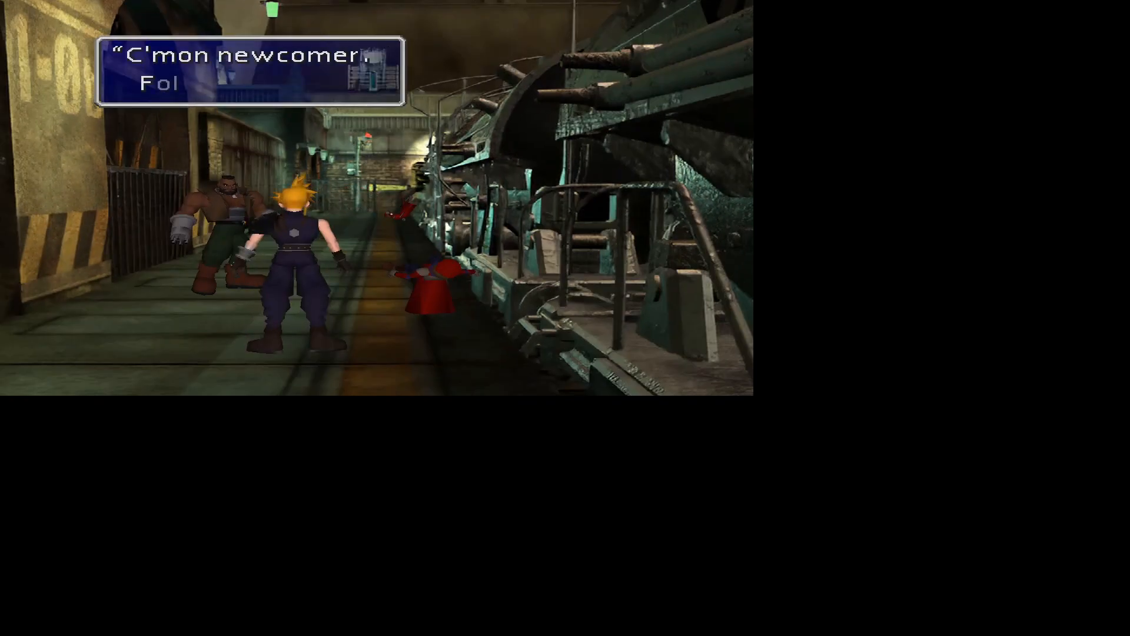
Finish Barret's newcomer dialogue in the game and follow him along the station platform into the guard encounter.
{"action": "key", "text": "Return"}
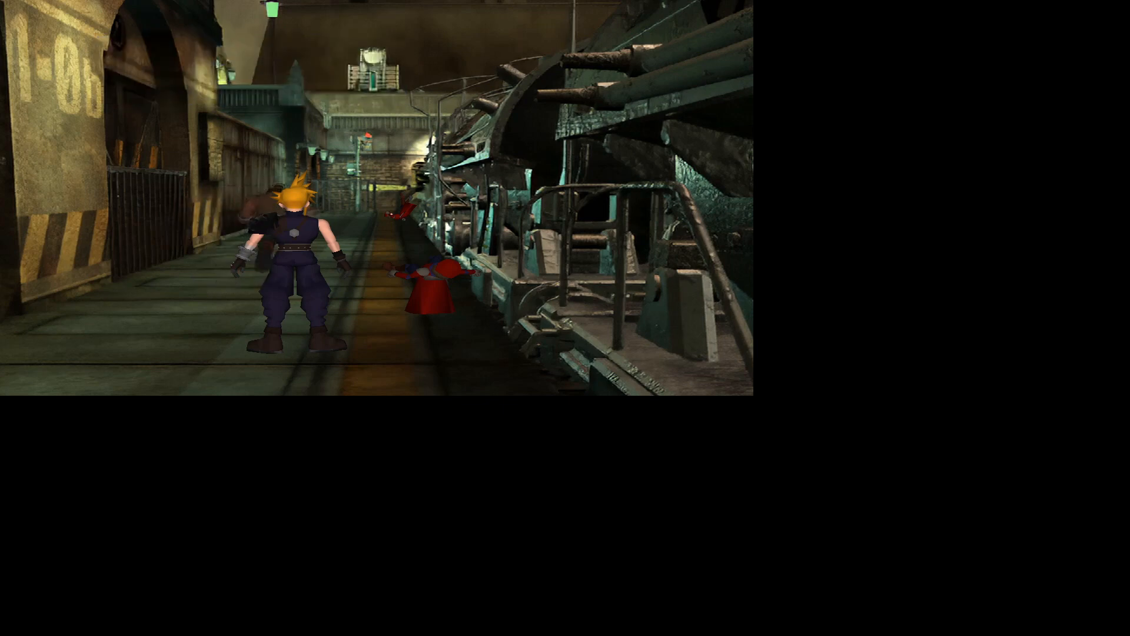
{"action": "key", "text": "Up"}
{"action": "key", "text": "Return"}
{"action": "key", "text": "Return"}
{"action": "key", "text": "Up"}
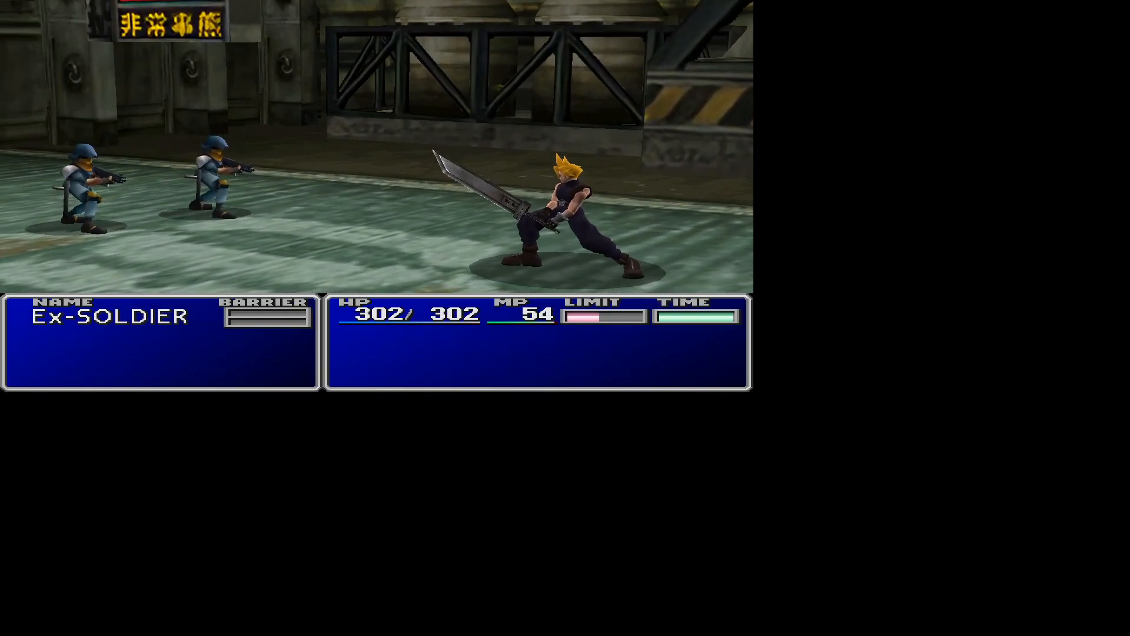
Attack the two guards with Ex-SOLDIER until the battle is won.
{"action": "key", "text": "Return"}
{"action": "key", "text": "Return"}
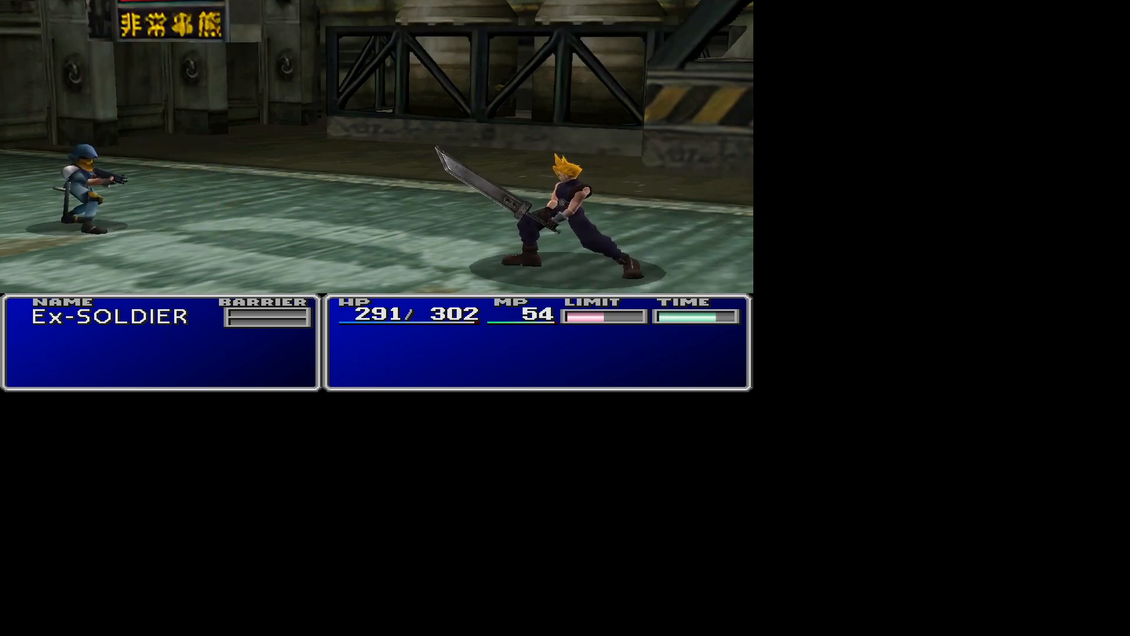
{"action": "key", "text": "Return"}
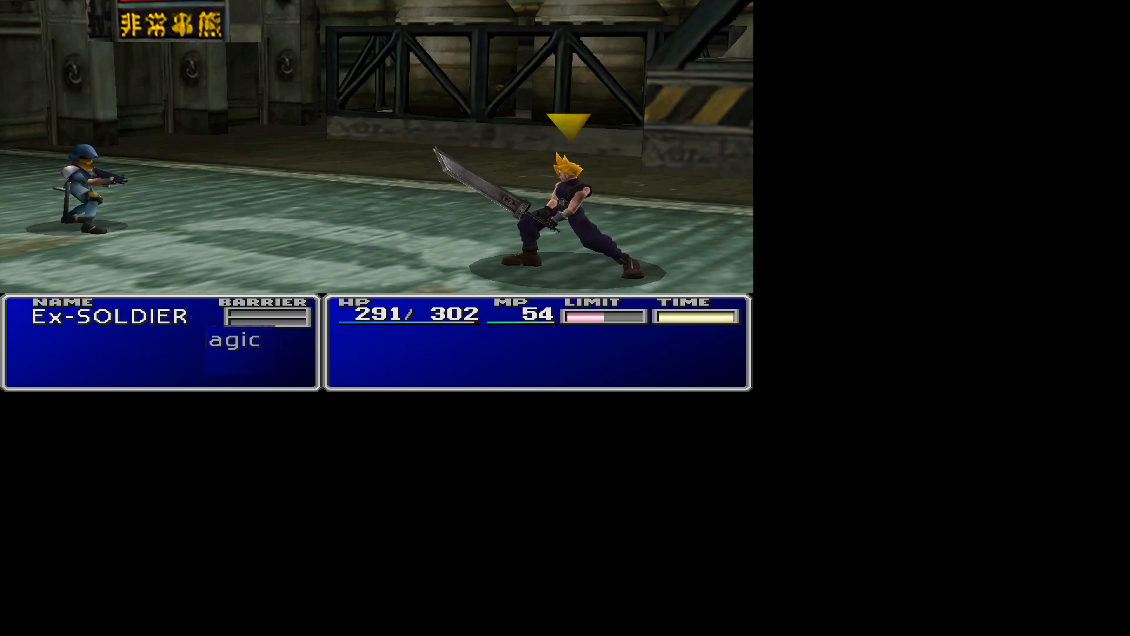
{"action": "key", "text": "Return"}
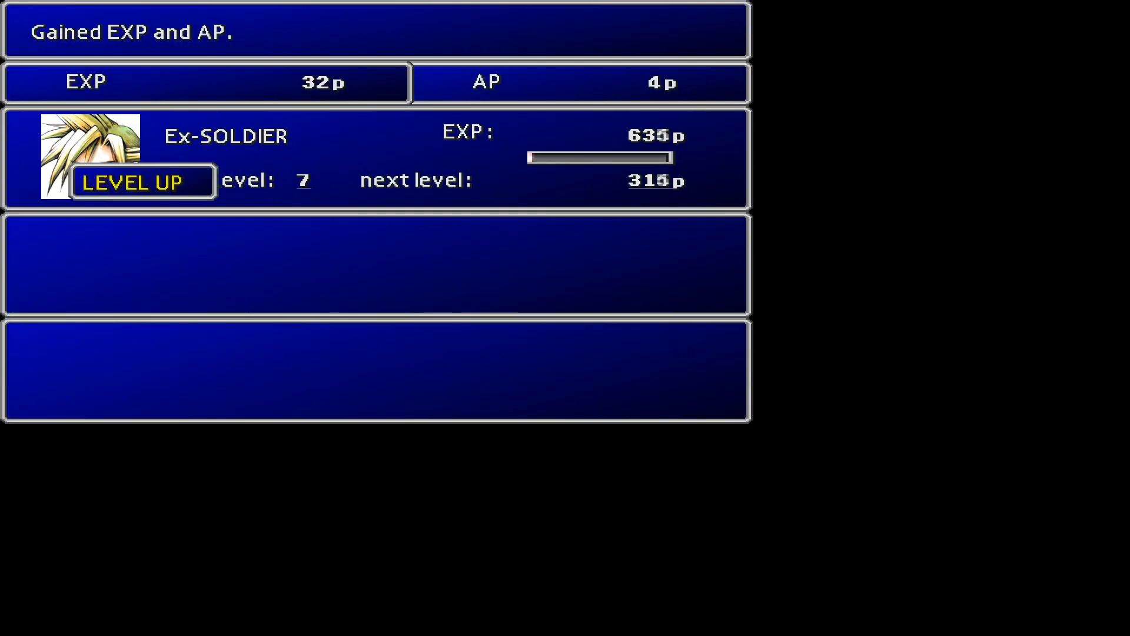
Go through the battle reward screens and dismiss the received-item message on the platform.
{"action": "key", "text": "Return"}
{"action": "key", "text": "Return"}
{"action": "key", "text": "Return"}
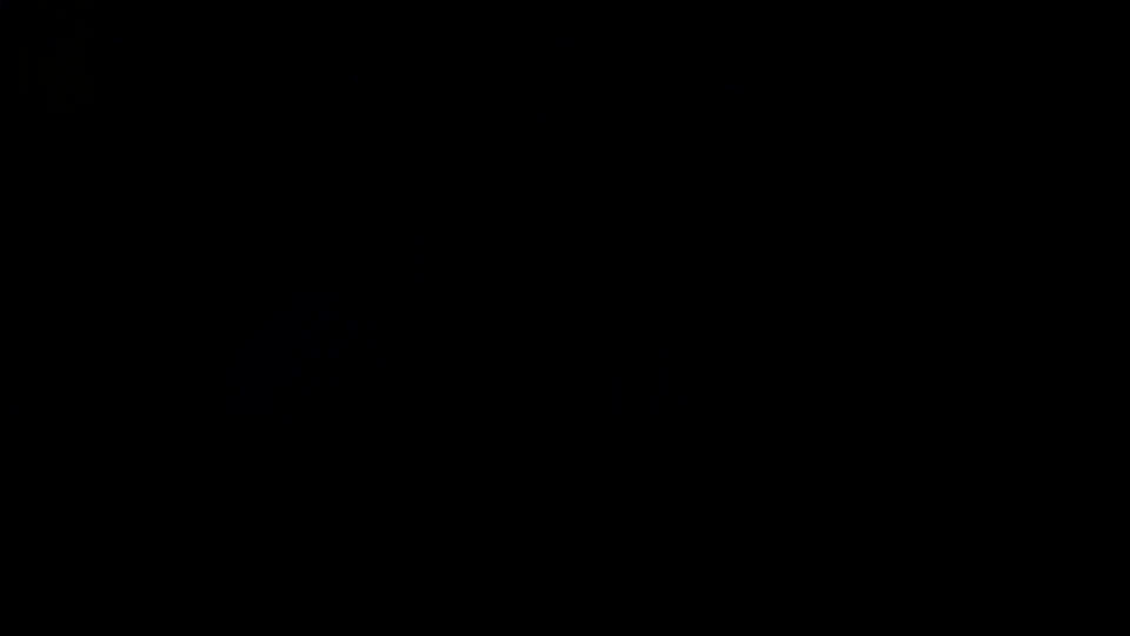
{"action": "key", "text": "Return"}
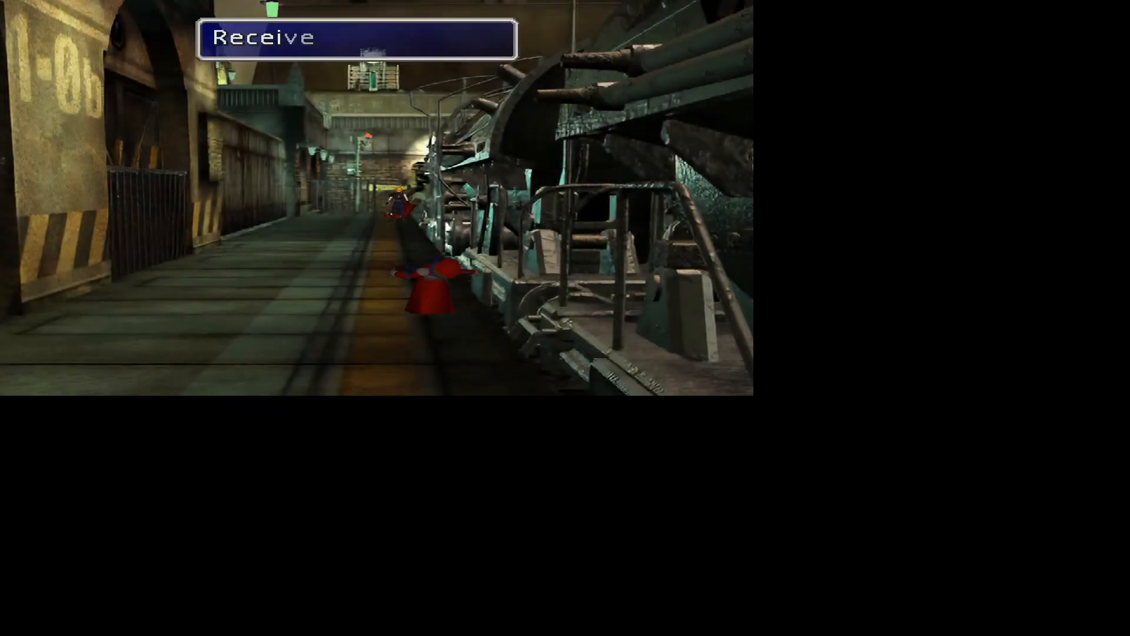
{"action": "key", "text": "Return"}
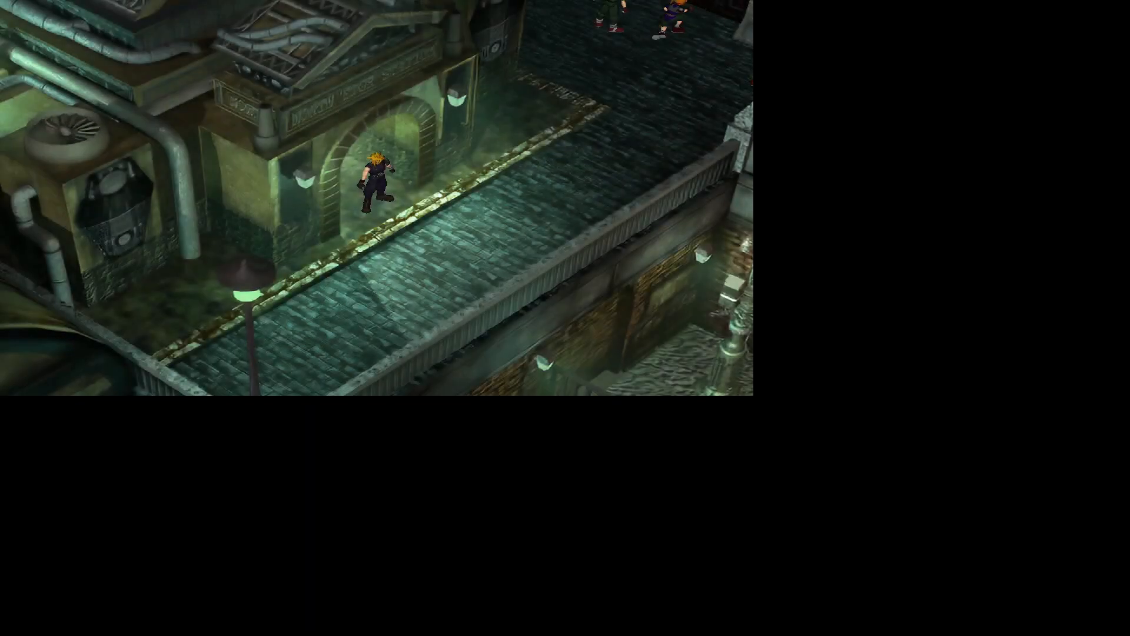
Walk Cloud from the station archway up the street to the group waiting at the gate.
{"action": "key", "text": "Down"}
{"action": "key", "text": "Right"}
{"action": "key", "text": "Up"}
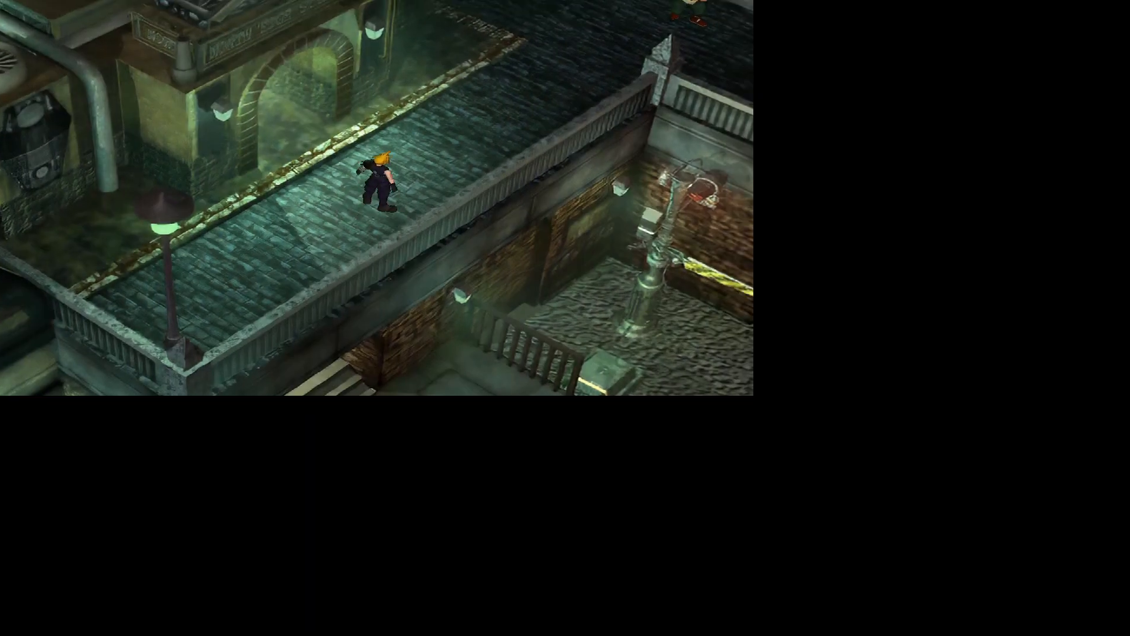
{"action": "key", "text": "Up"}
{"action": "key", "text": "Up"}
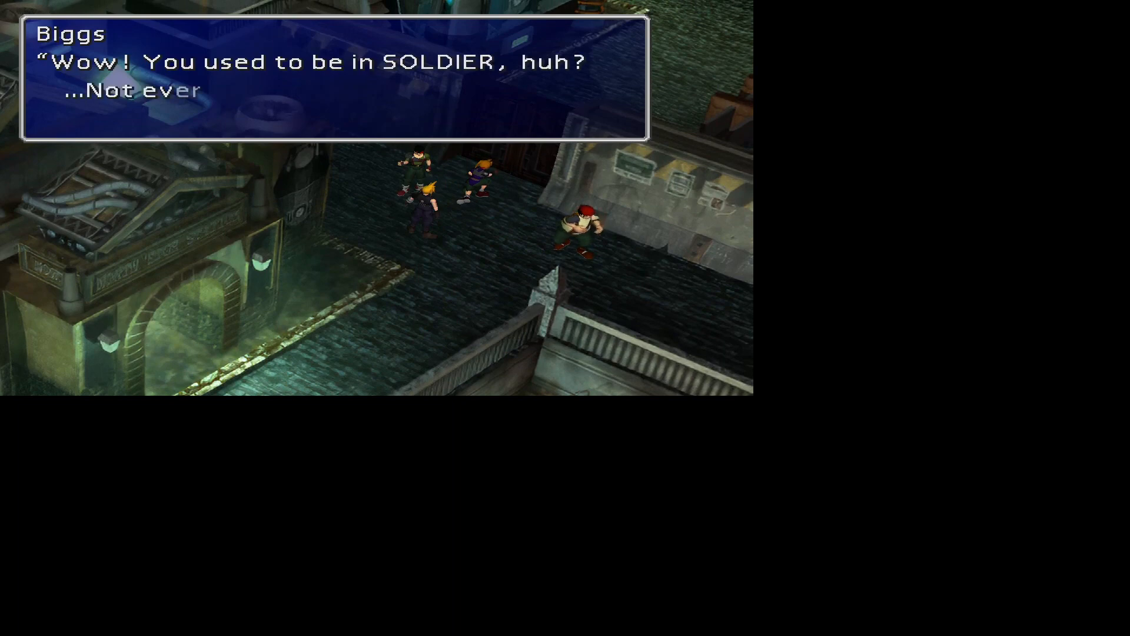
Advance the conversation with Biggs and Jessie and accept Cloud as the character's name.
{"action": "key", "text": "Return"}
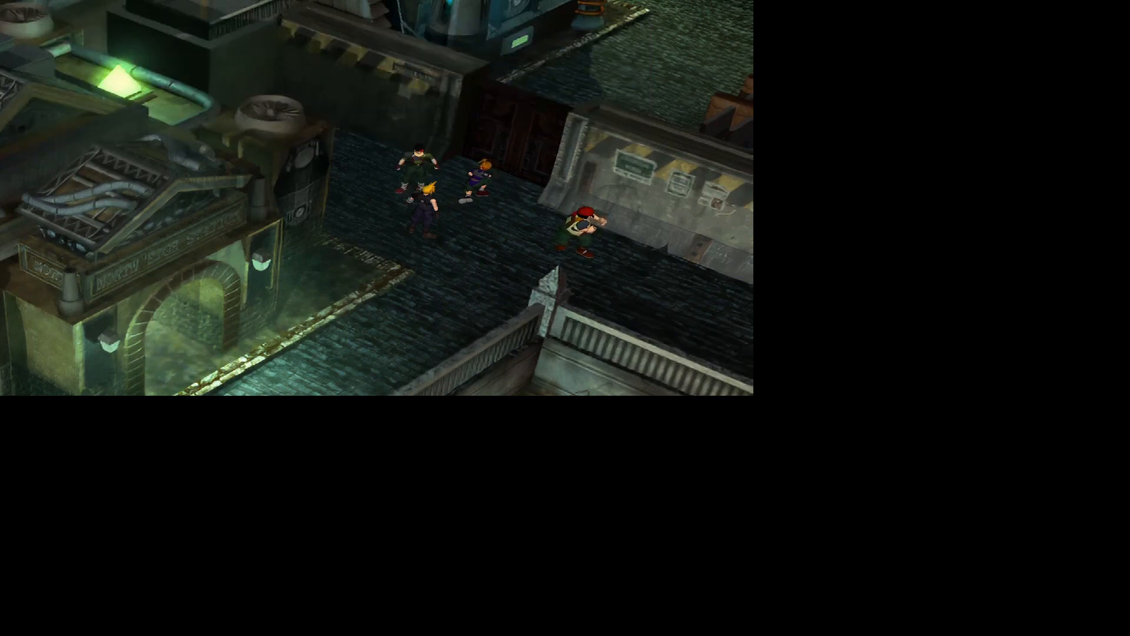
{"action": "key", "text": "Return"}
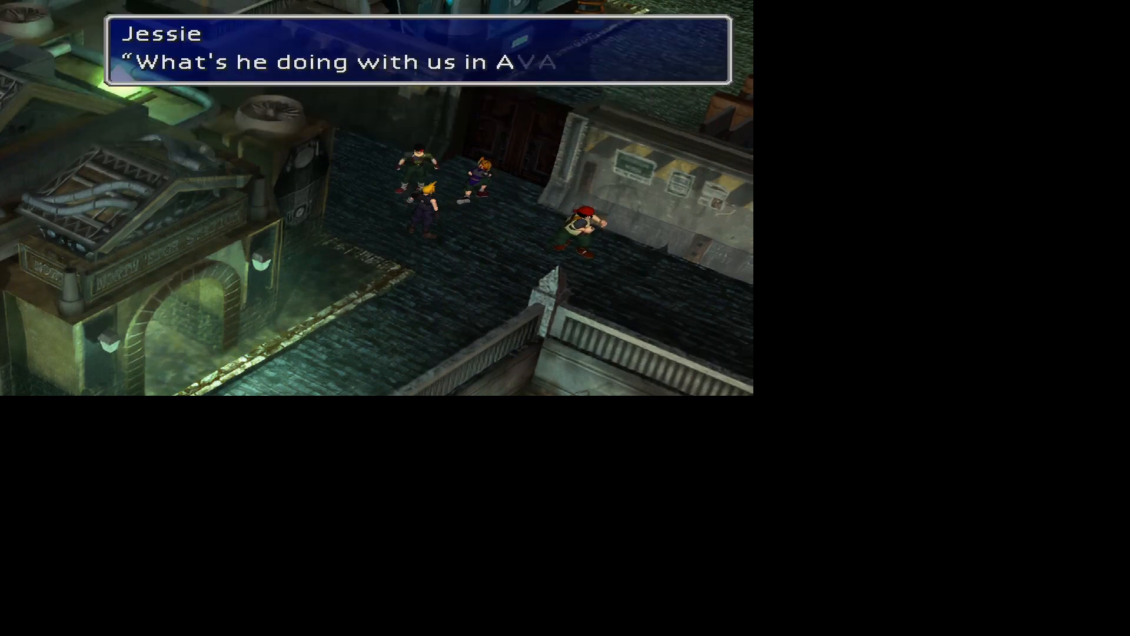
{"action": "key", "text": "Return"}
{"action": "key", "text": "Return"}
{"action": "key", "text": "Return"}
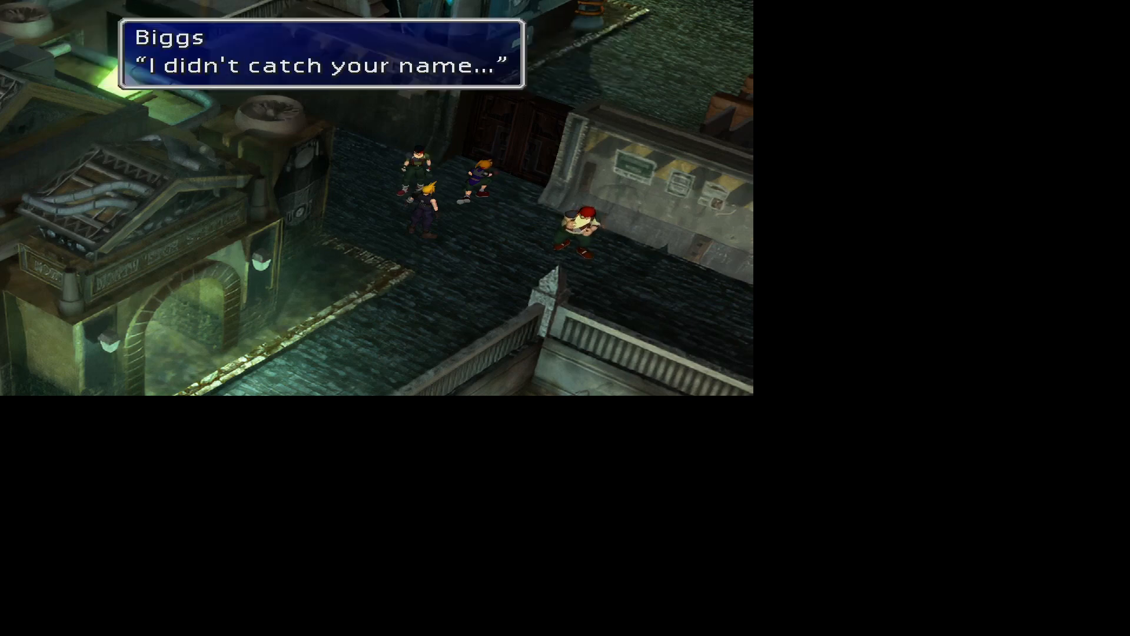
{"action": "key", "text": "Return"}
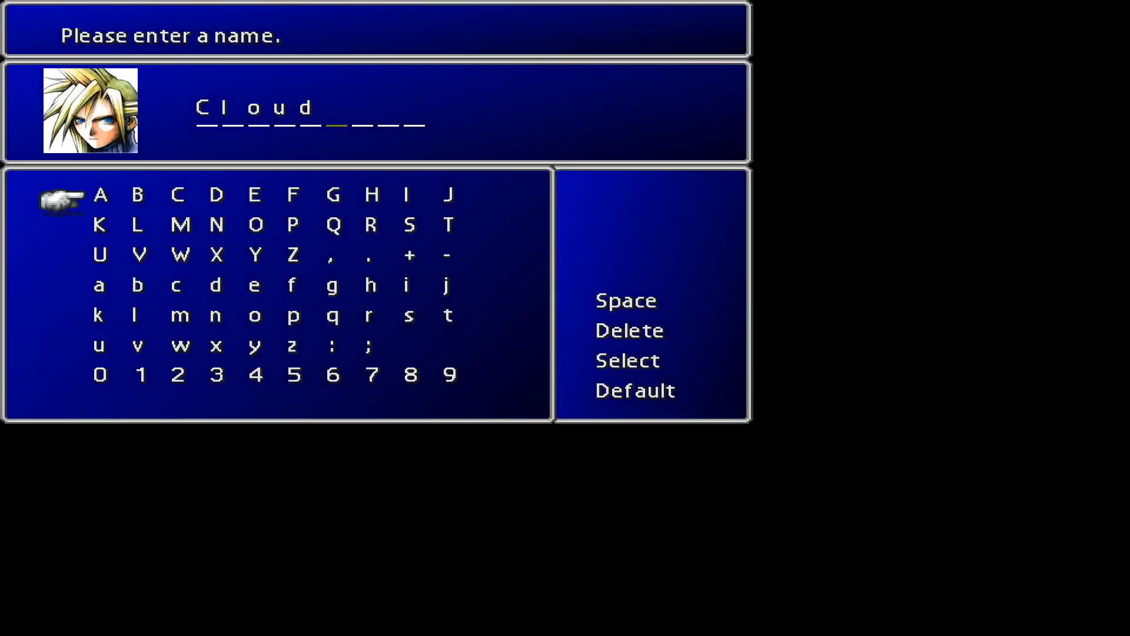
{"action": "key", "text": "Return"}
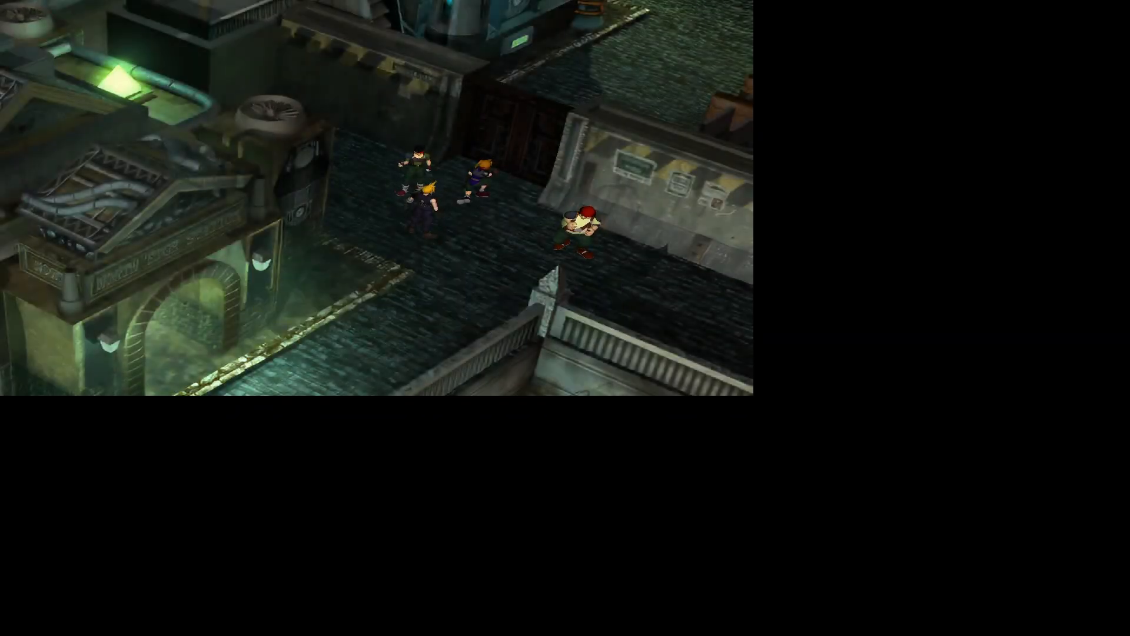
Advance the dialogue at the gate and accept Barret as the second character's name.
{"action": "key", "text": "Return"}
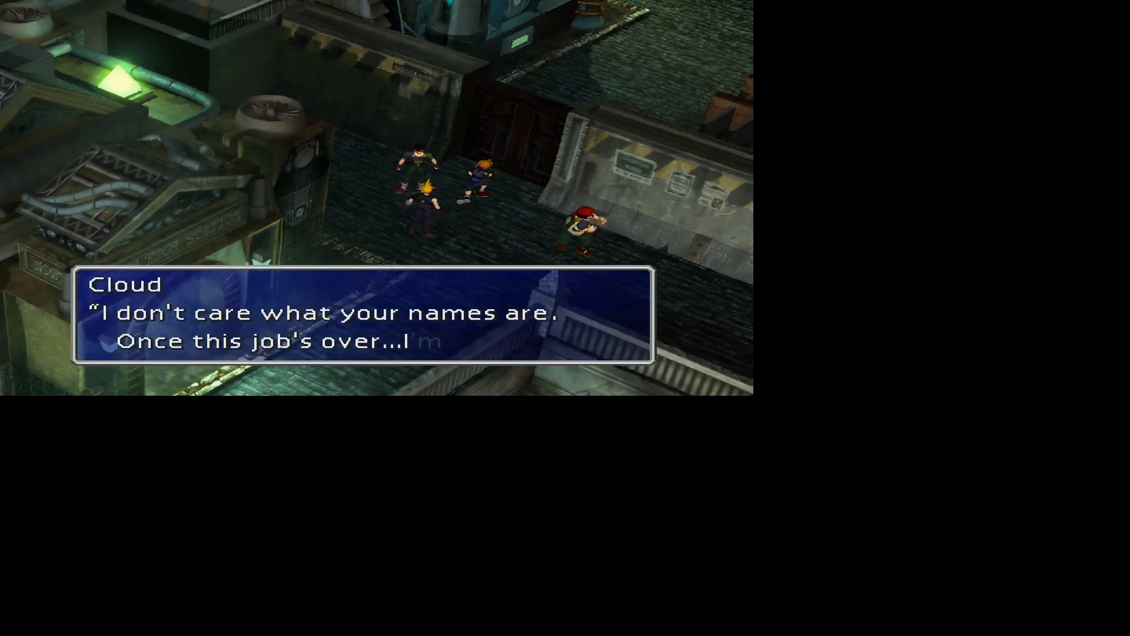
{"action": "key", "text": "Return"}
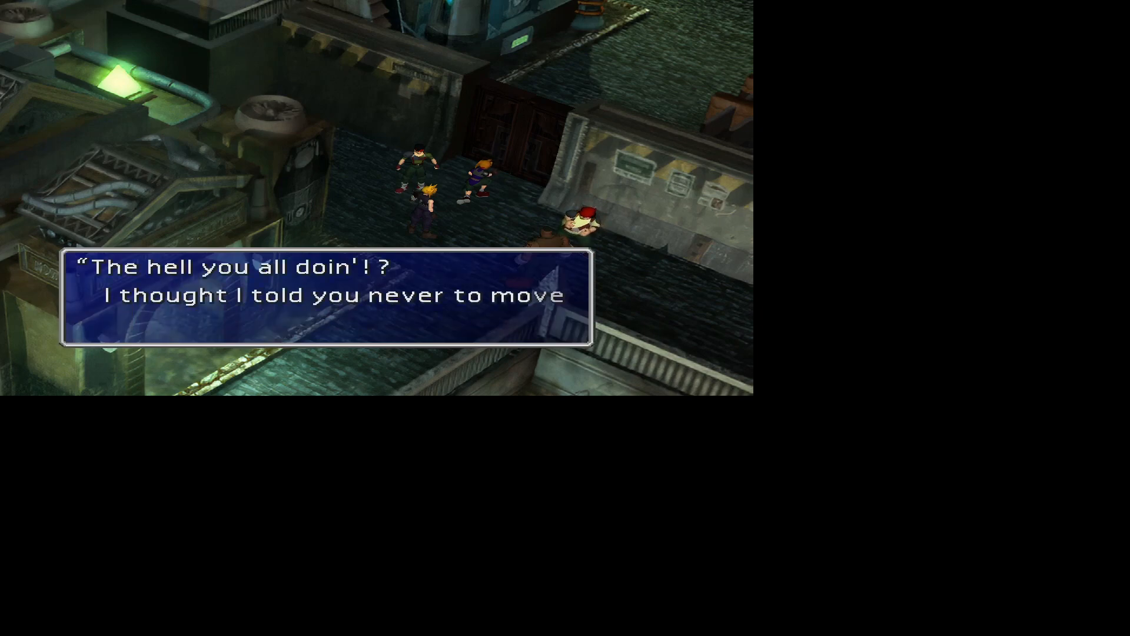
{"action": "key", "text": "Return"}
{"action": "key", "text": "Return"}
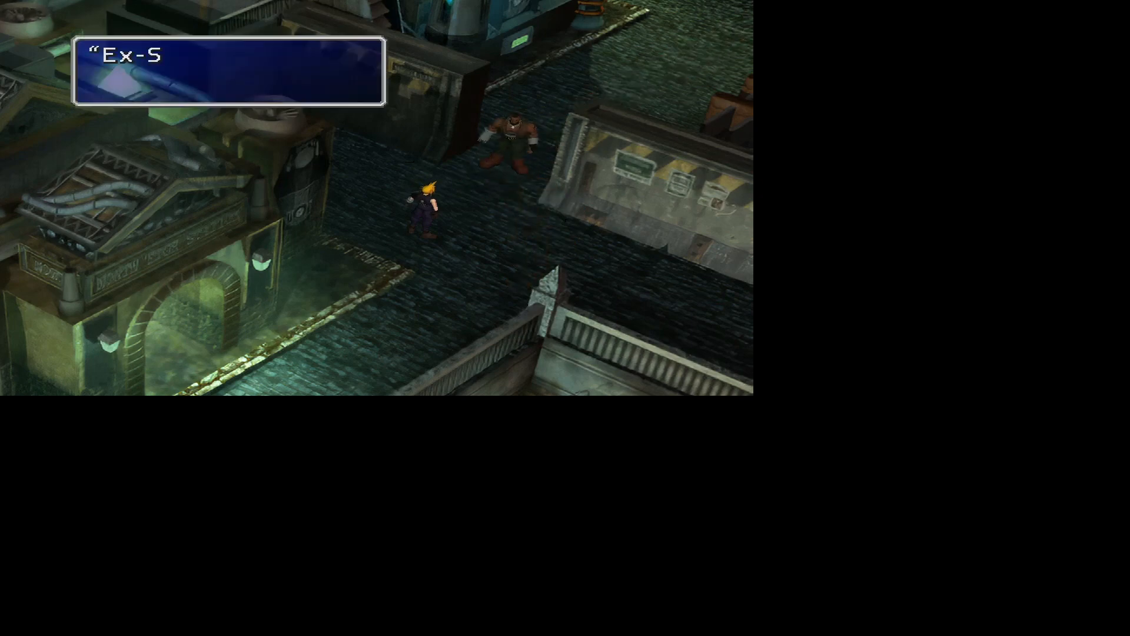
{"action": "key", "text": "Return"}
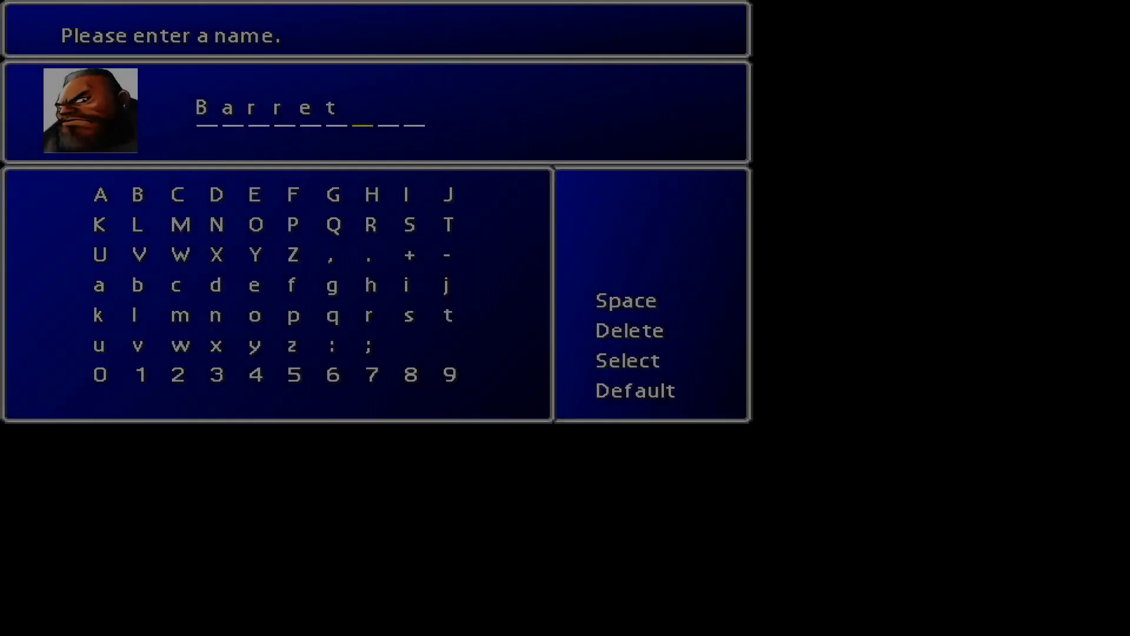
{"action": "key", "text": "Return"}
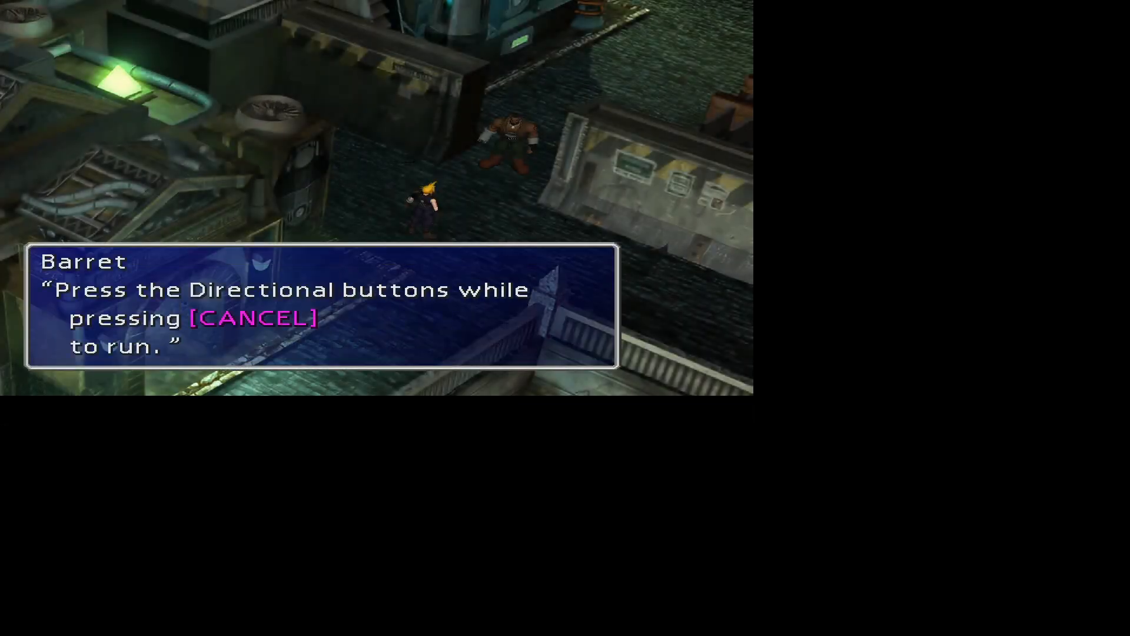
Close Barret's running instructions and move Cloud through the North Gate area toward the INTRUDER sign.
{"action": "key", "text": "Return"}
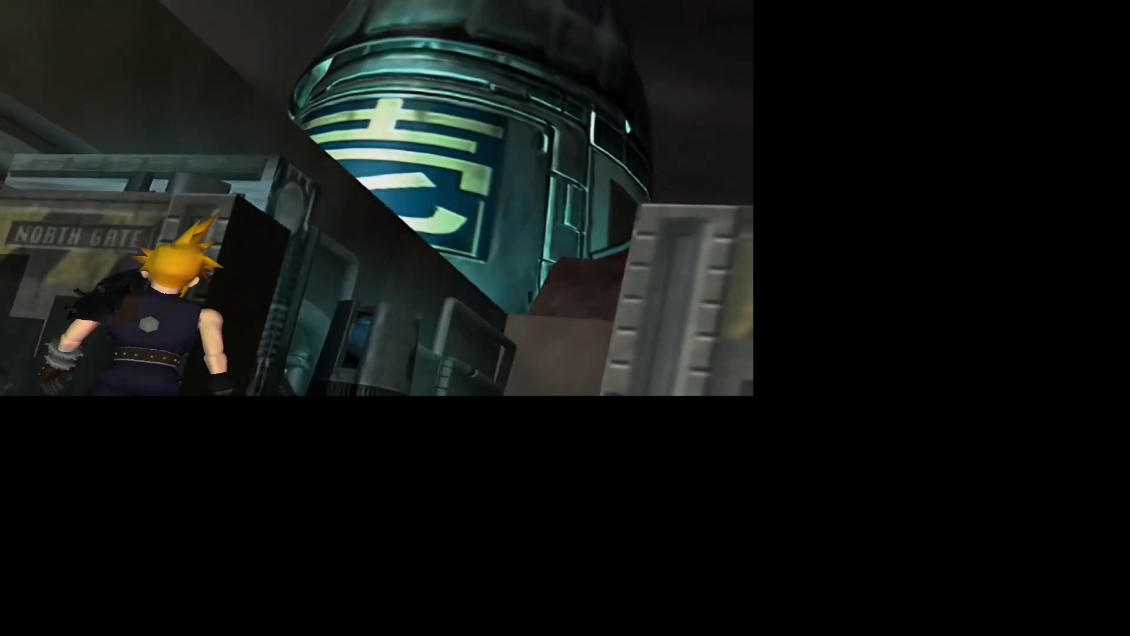
{"action": "key", "text": "Down"}
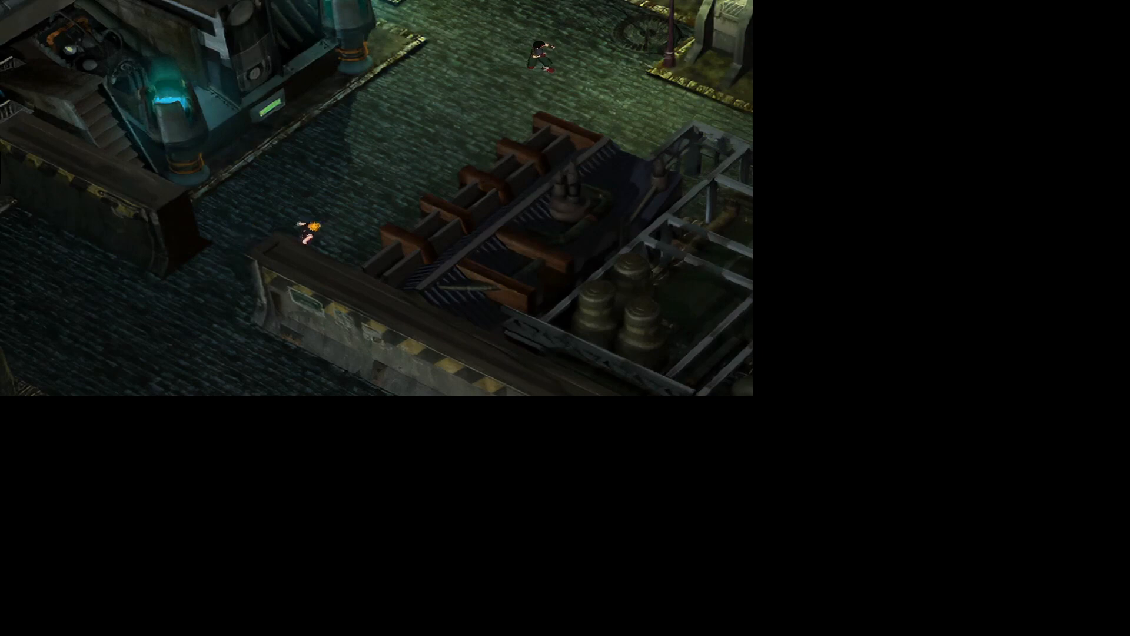
{"action": "key", "text": "Right"}
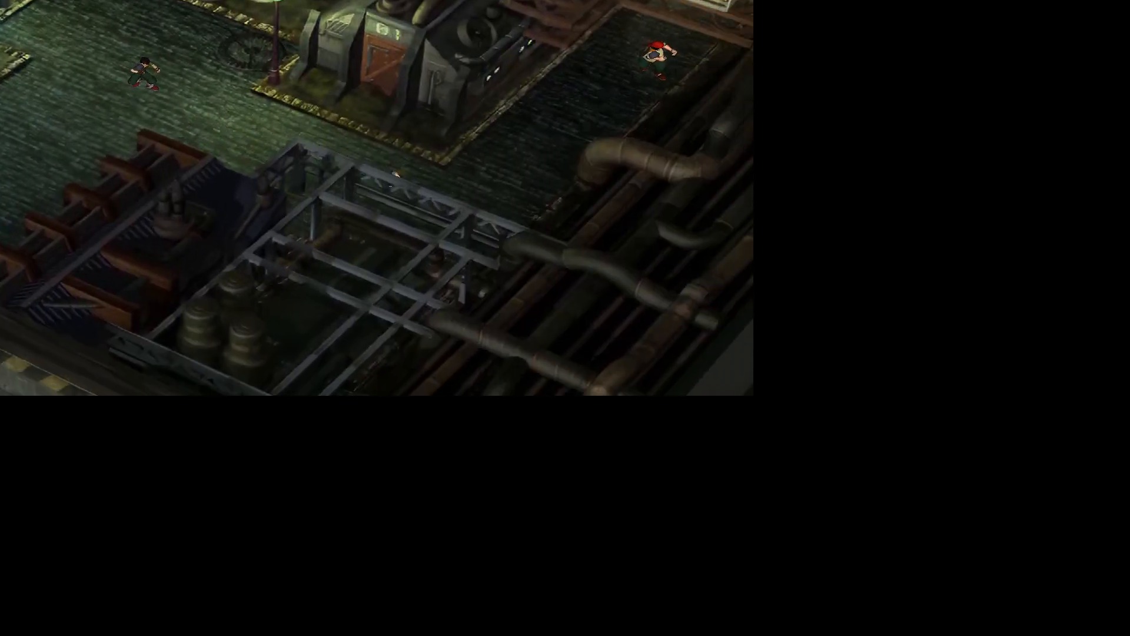
{"action": "key", "text": "Up"}
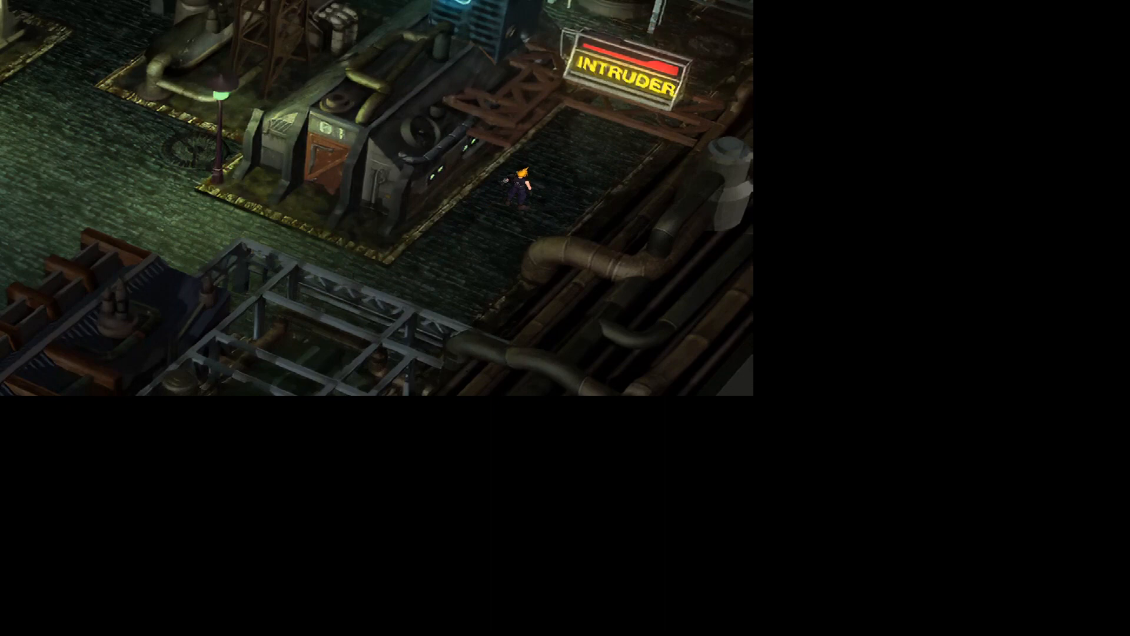
Move Cloud past the INTRUDER sign and dismiss the EXP and gil results of the battle.
{"action": "key", "text": "Up"}
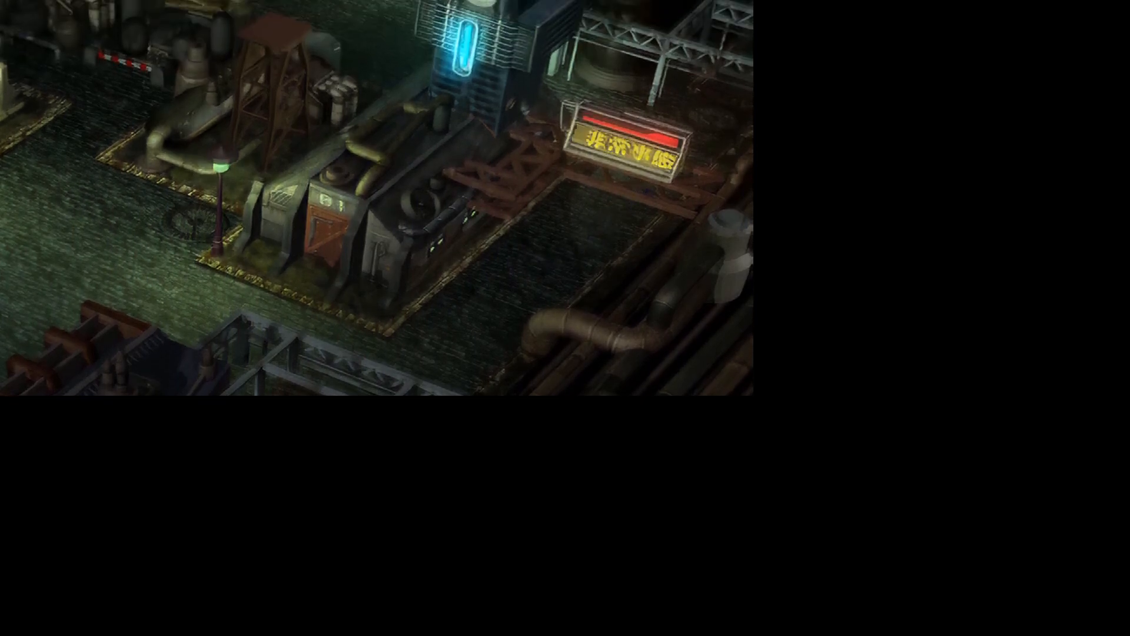
{"action": "key", "text": "Left"}
{"action": "key", "text": "Left"}
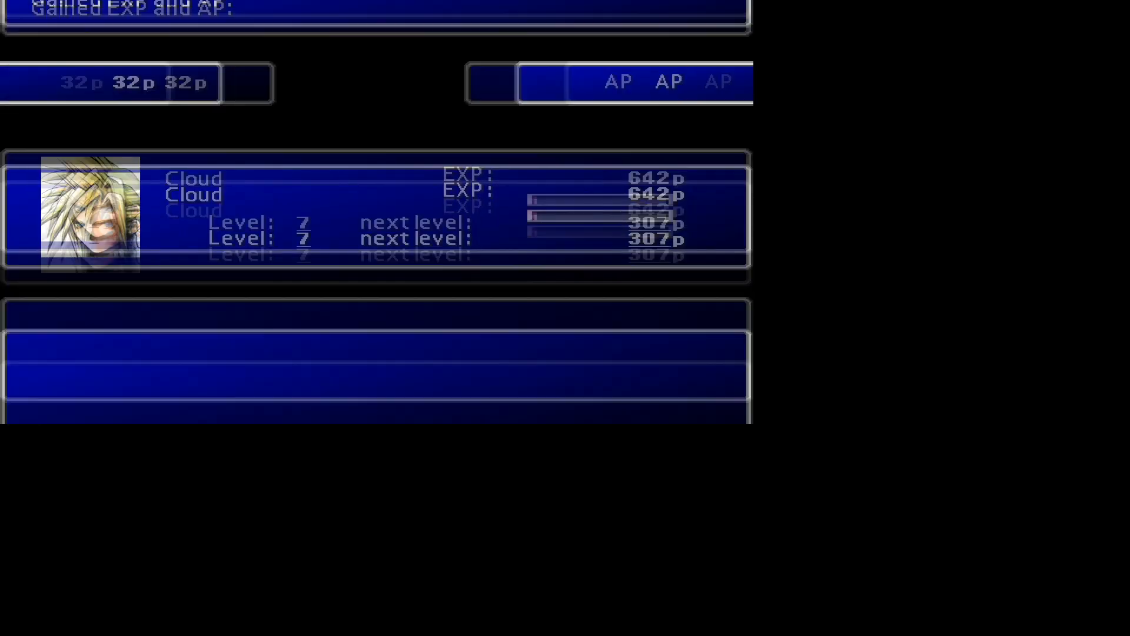
{"action": "key", "text": "Return"}
{"action": "key", "text": "Return"}
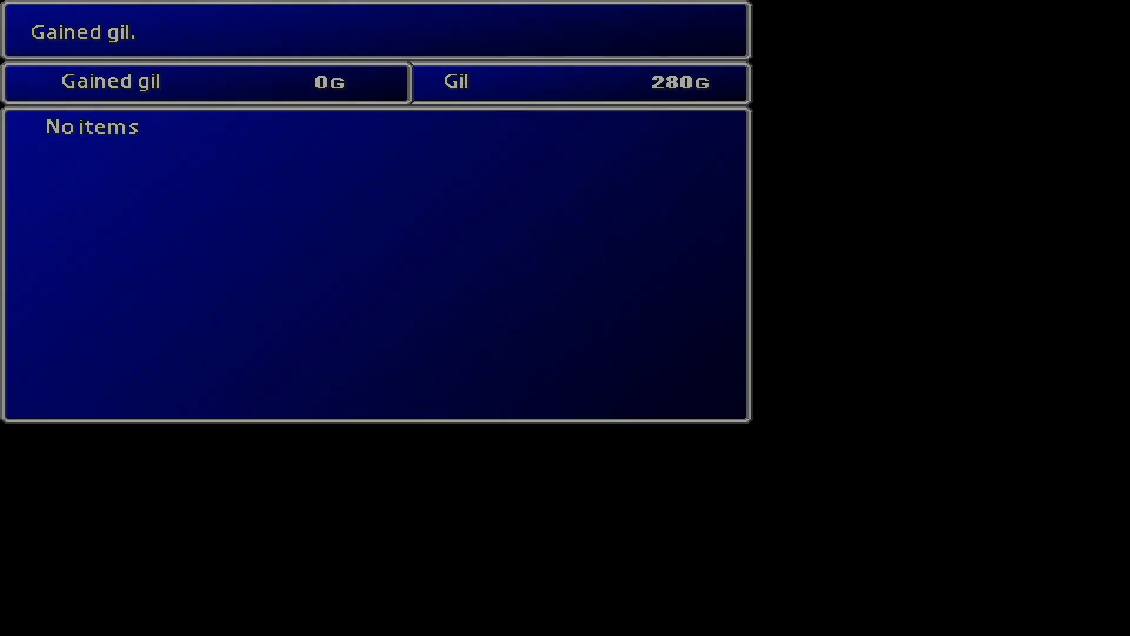
{"action": "key", "text": "Return"}
Run Cloud across the bridge into the reactor and up the stairs to Barret.
{"action": "key", "text": "Left"}
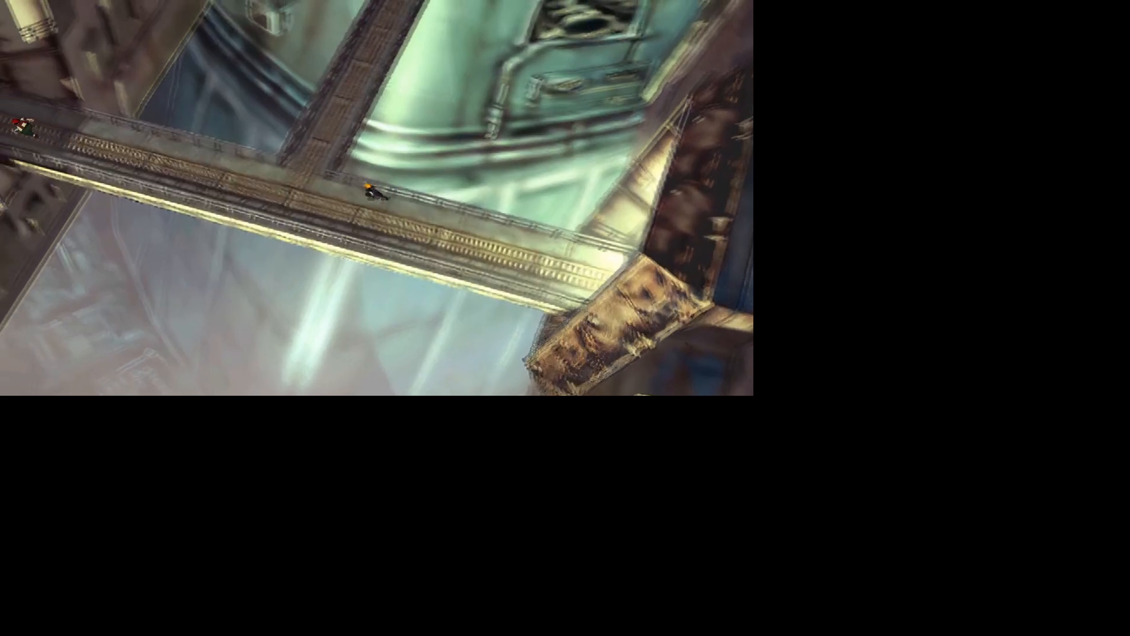
{"action": "key", "text": "Up"}
{"action": "key", "text": "Up"}
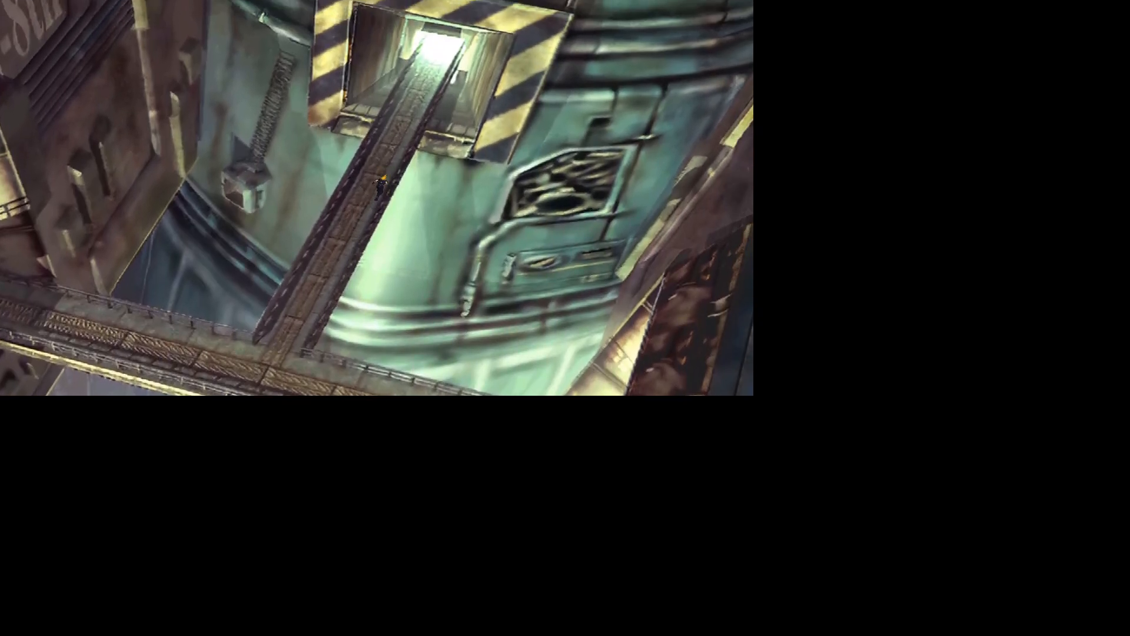
{"action": "key", "text": "Up"}
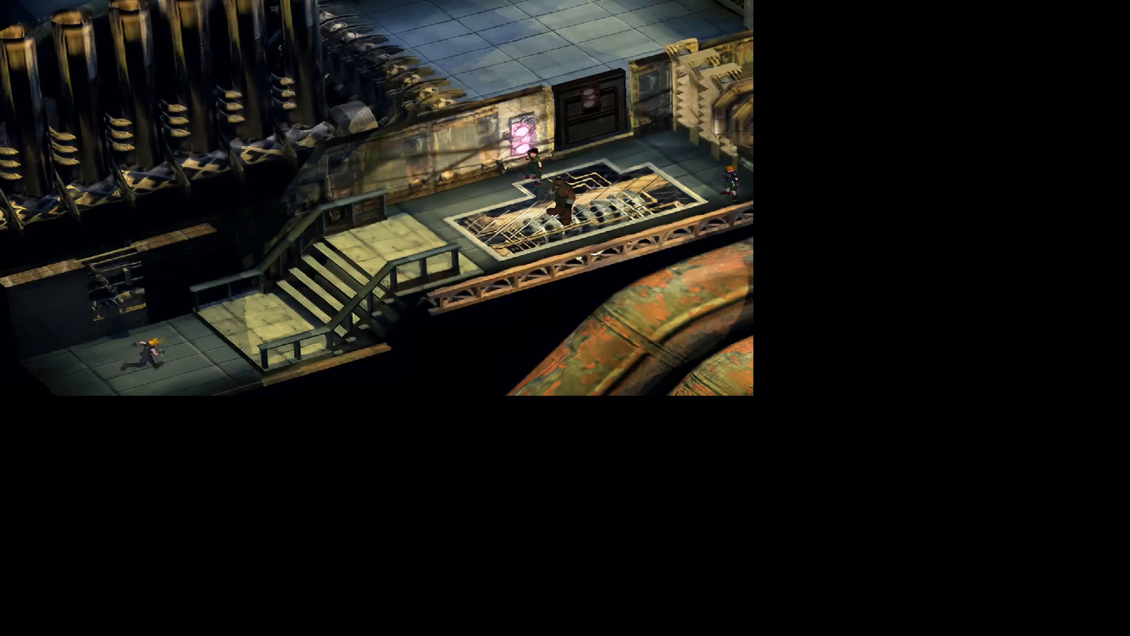
{"action": "key", "text": "Right"}
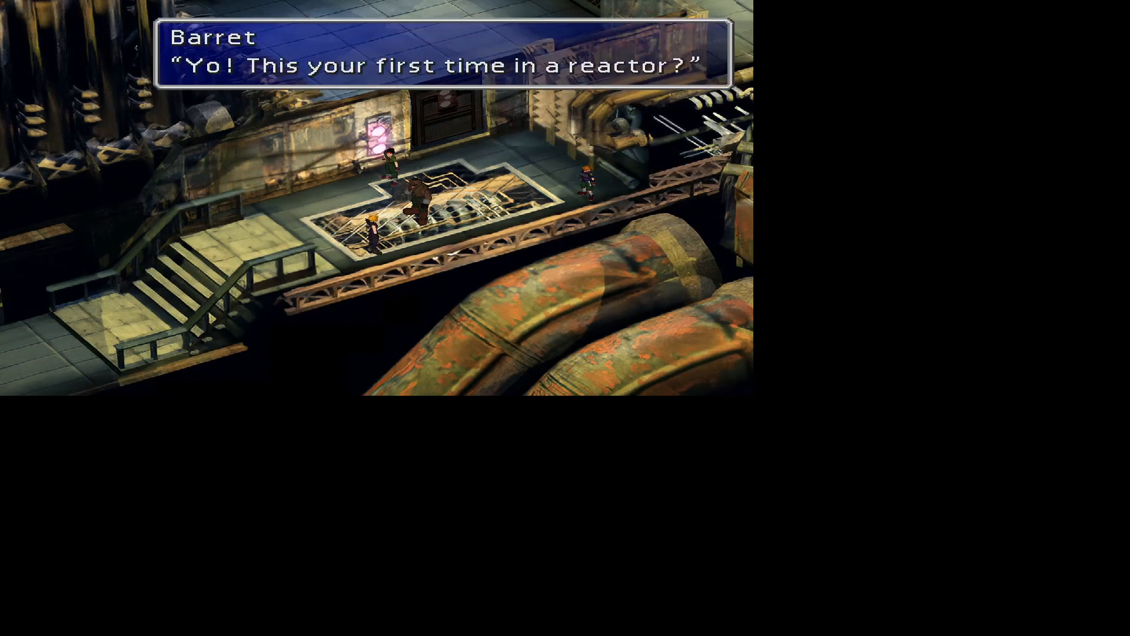
Advance Barret's dialogue about the reactor and Mako energy, and close the ff7.exe game window.
{"action": "key", "text": "Return"}
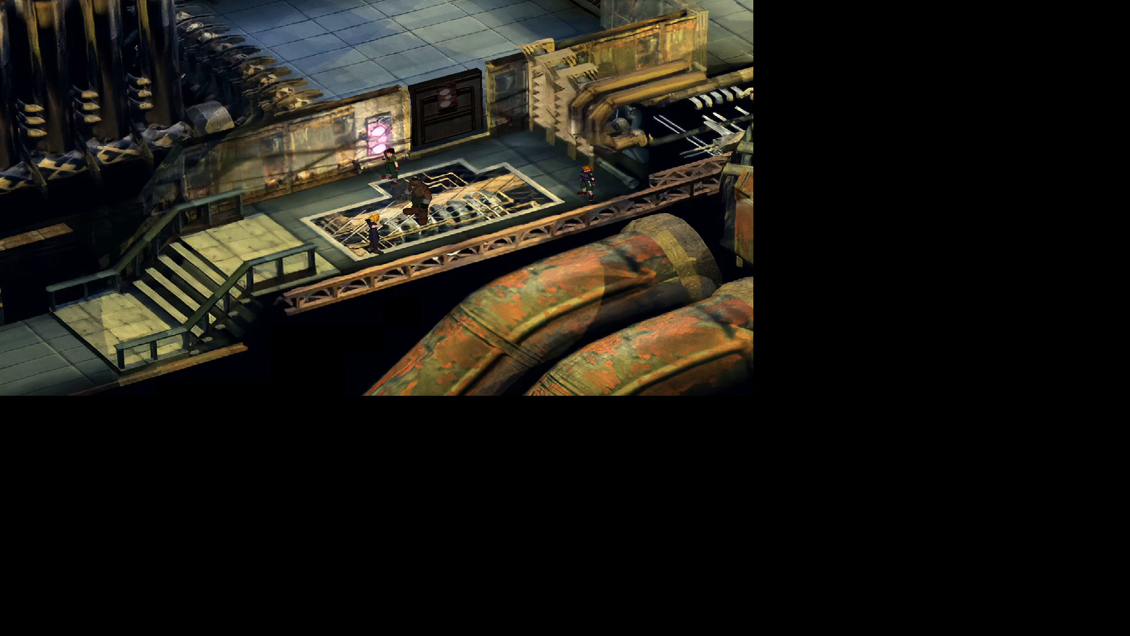
{"action": "key", "text": "Return"}
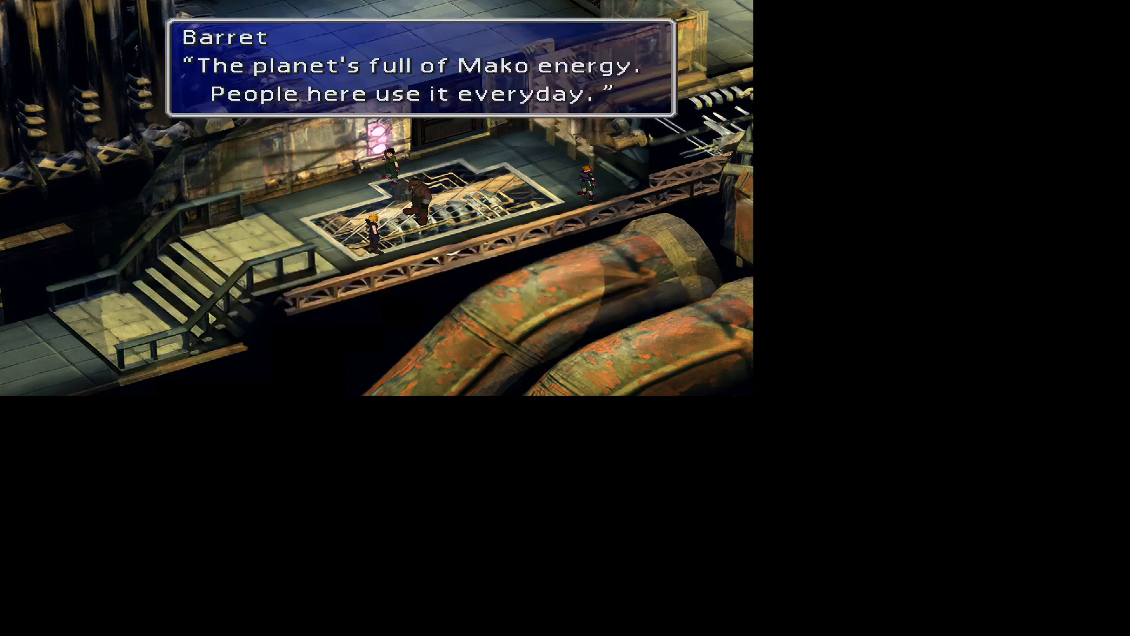
{"action": "key", "text": "Return"}
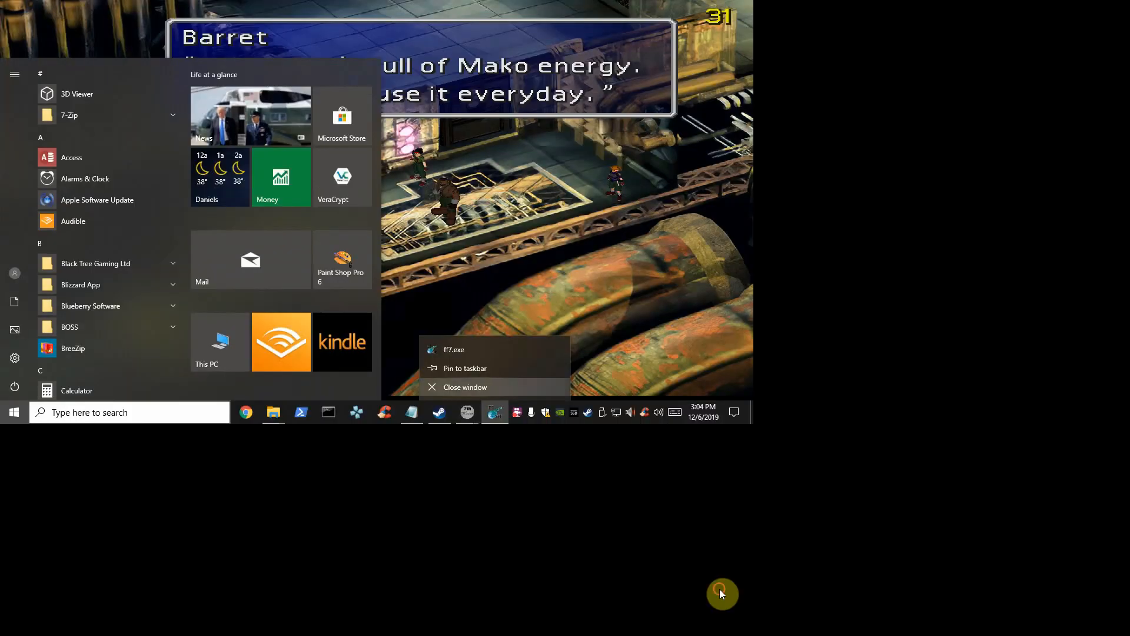
{"action": "left_click", "coordinate": [480, 392]}
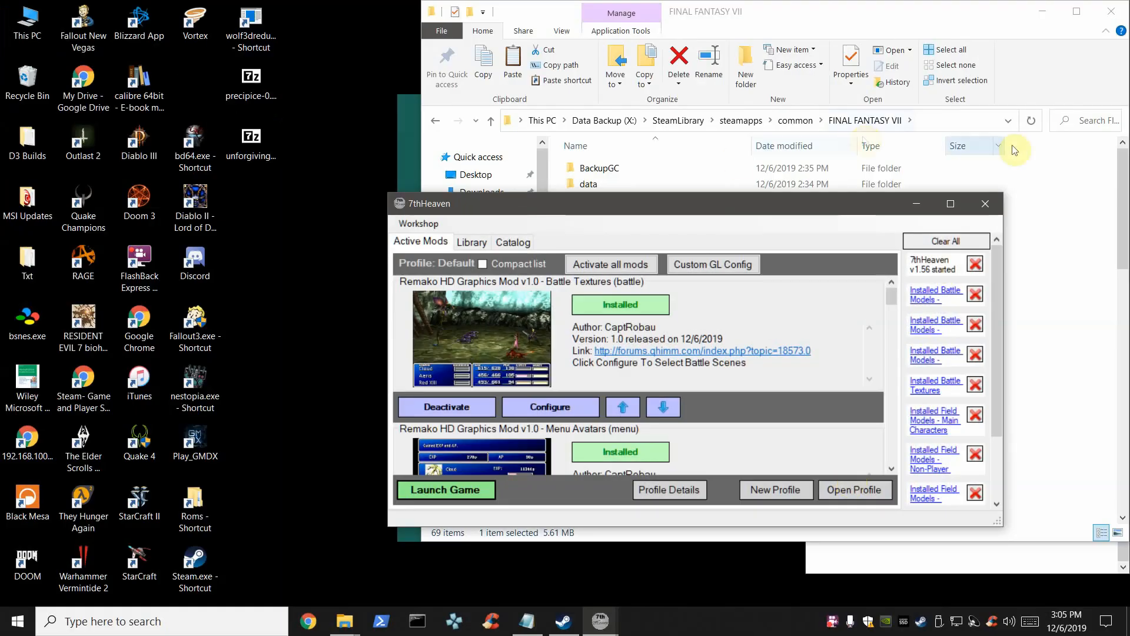
Bring the FINAL FANTASY VII folder to the front and open its save subfolder.
{"action": "left_click", "coordinate": [1012, 144]}
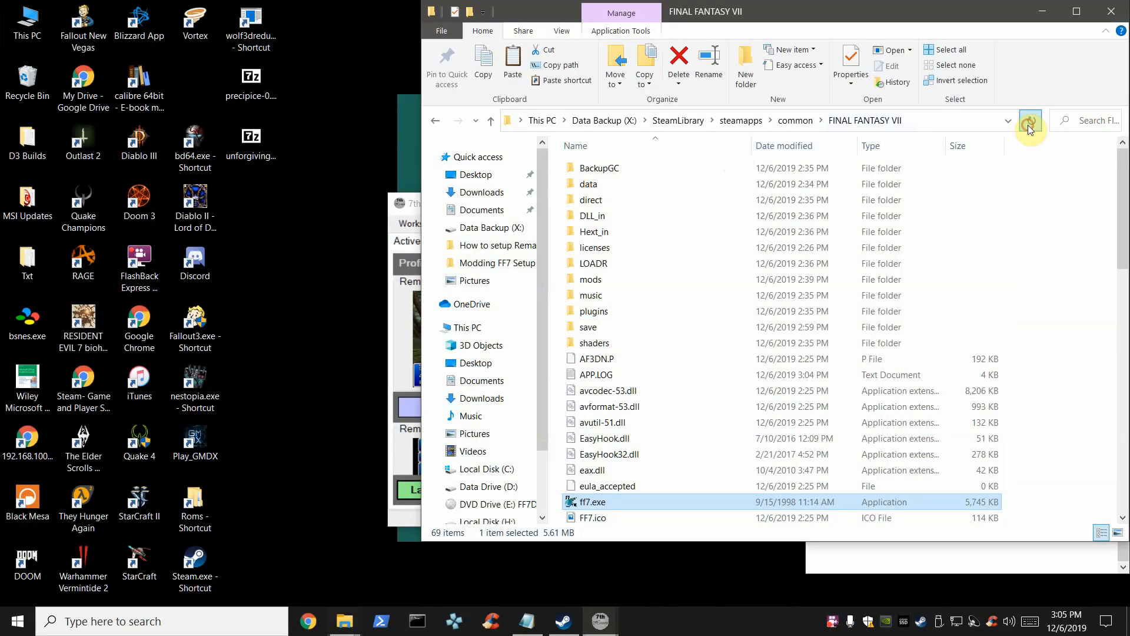
{"action": "left_click", "coordinate": [614, 333]}
{"action": "double_click", "coordinate": [612, 331]}
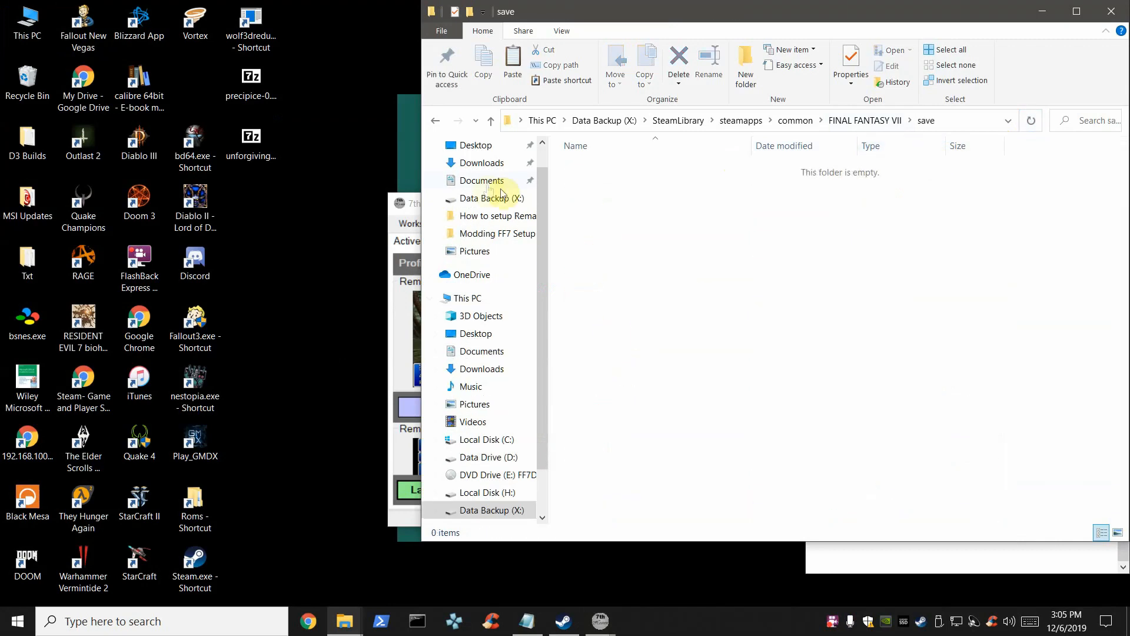
{"action": "left_click", "coordinate": [345, 621]}
{"action": "left_click", "coordinate": [296, 552]}
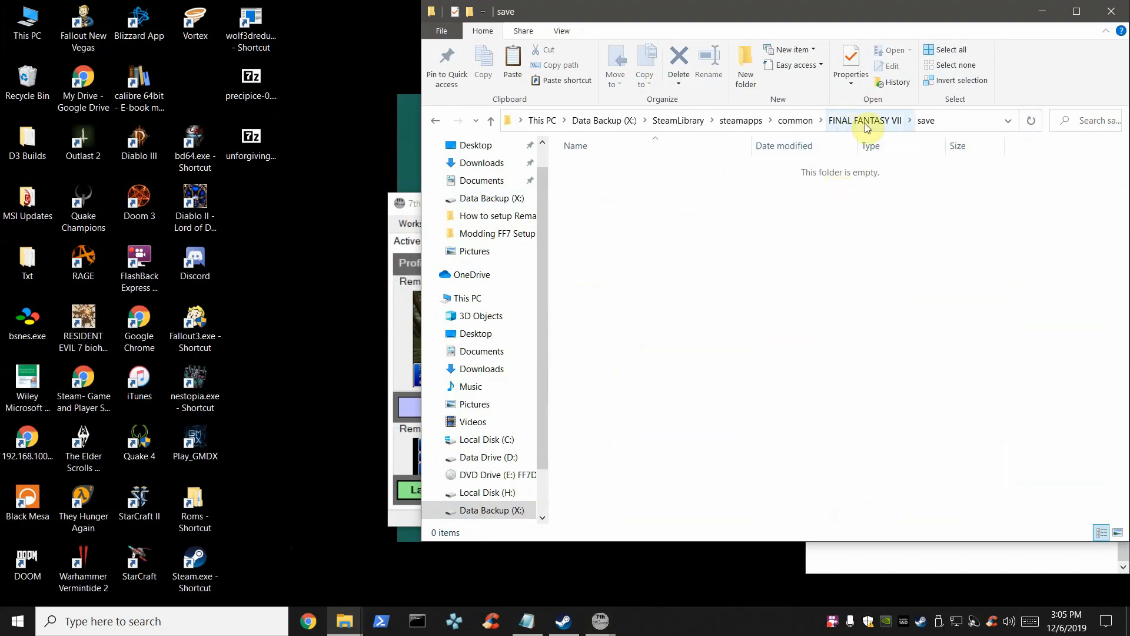
Browse to Games\Final Fantasy 7\Save Files on Data Backup (X:) and copy the save00.ff7 file.
{"action": "left_click", "coordinate": [736, 121]}
{"action": "left_click", "coordinate": [679, 121]}
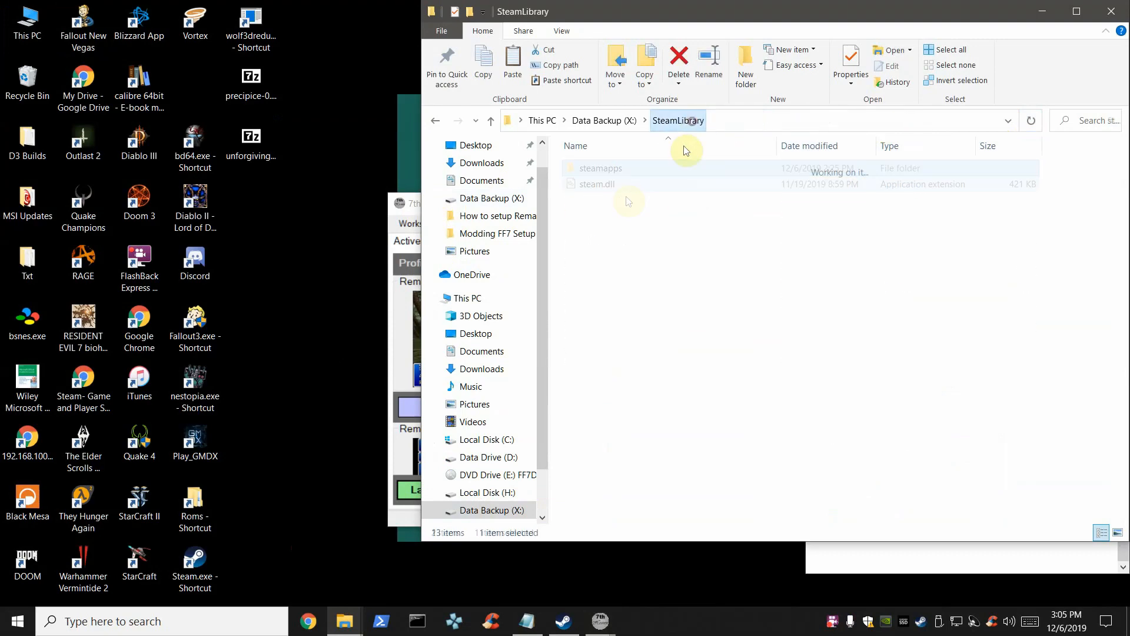
{"action": "left_click", "coordinate": [605, 120]}
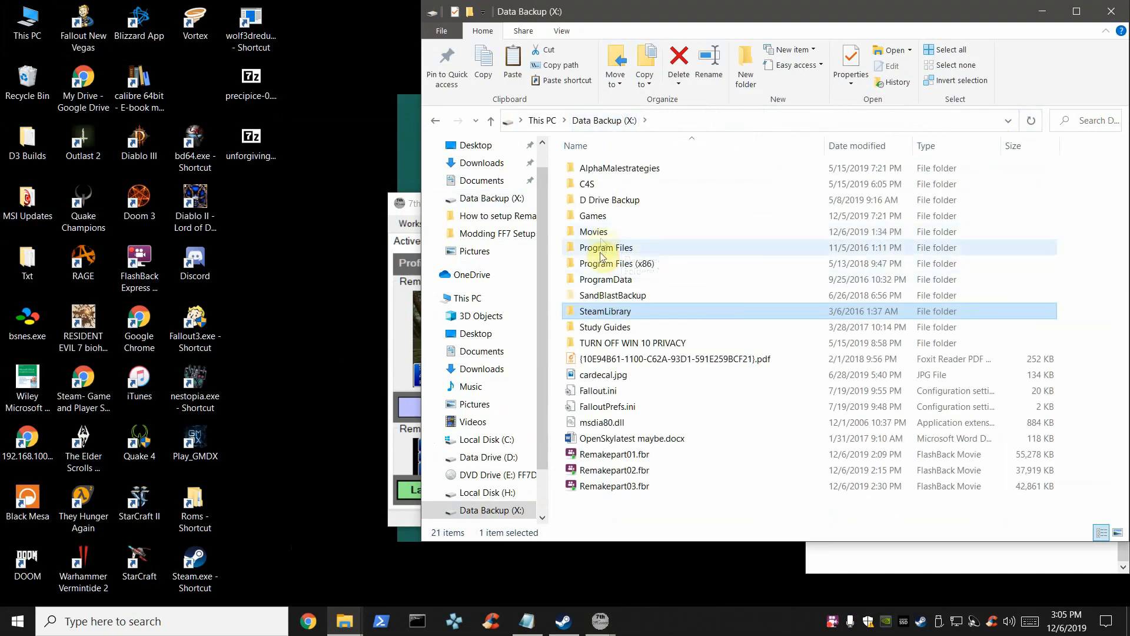
{"action": "double_click", "coordinate": [606, 216]}
{"action": "left_click", "coordinate": [606, 220]}
{"action": "double_click", "coordinate": [606, 222]}
{"action": "double_click", "coordinate": [598, 217]}
{"action": "right_click", "coordinate": [603, 185]}
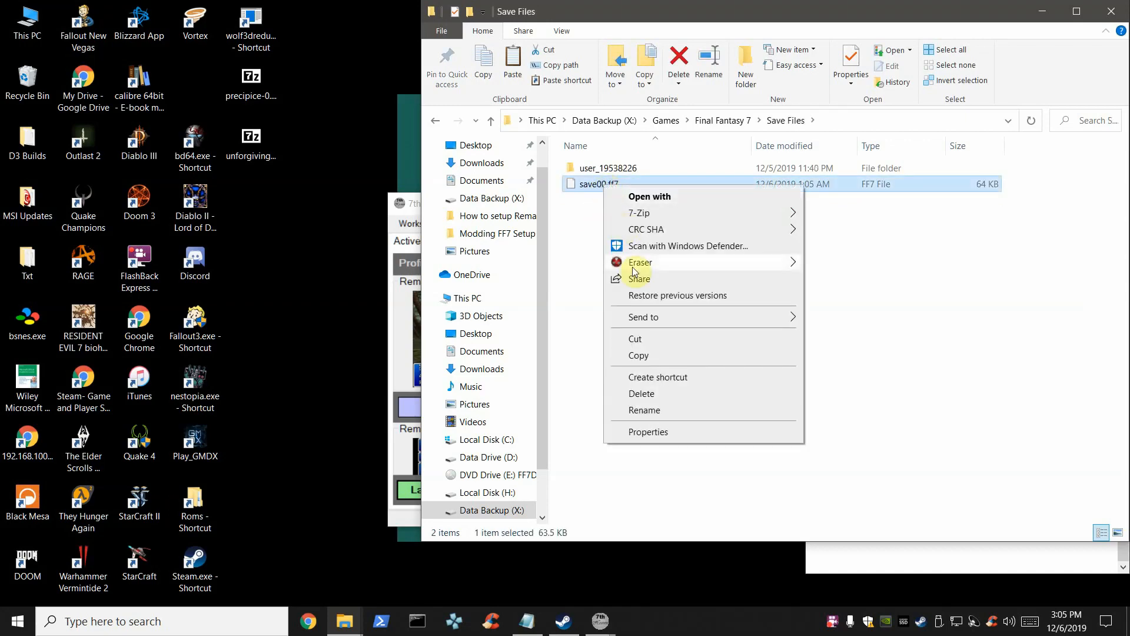
{"action": "left_click", "coordinate": [634, 358]}
Paste save00.ff7 into the save folder of steamapps\common\FINAL FANTASY VII and close both folder windows.
{"action": "left_click_drag", "start_coordinate": [785, 14], "coordinate": [338, 72]}
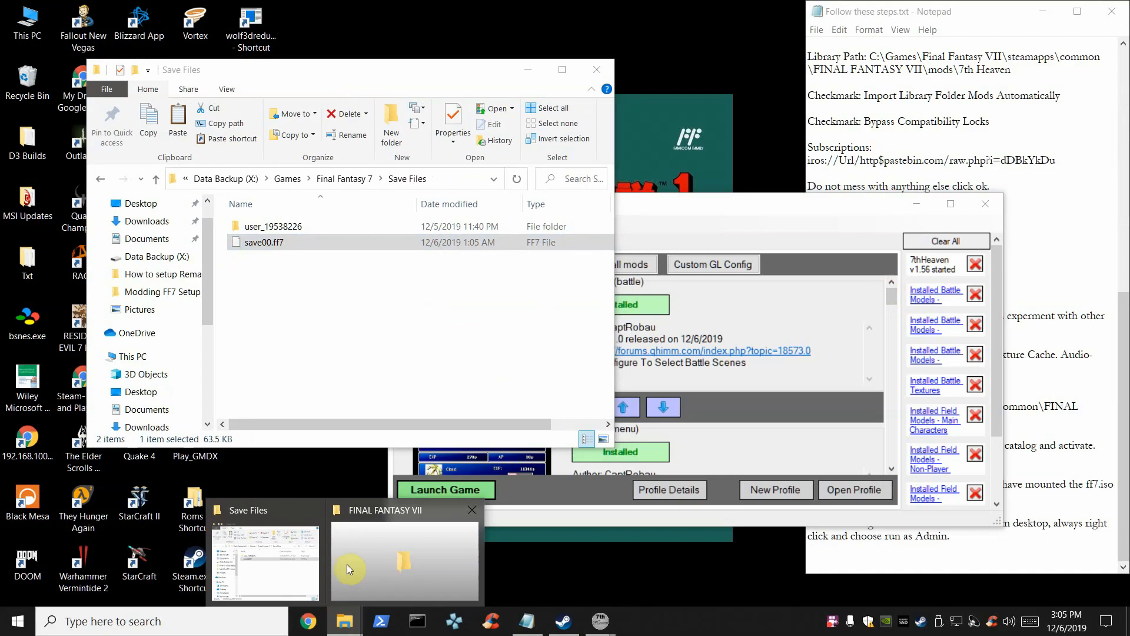
{"action": "left_click", "coordinate": [333, 617]}
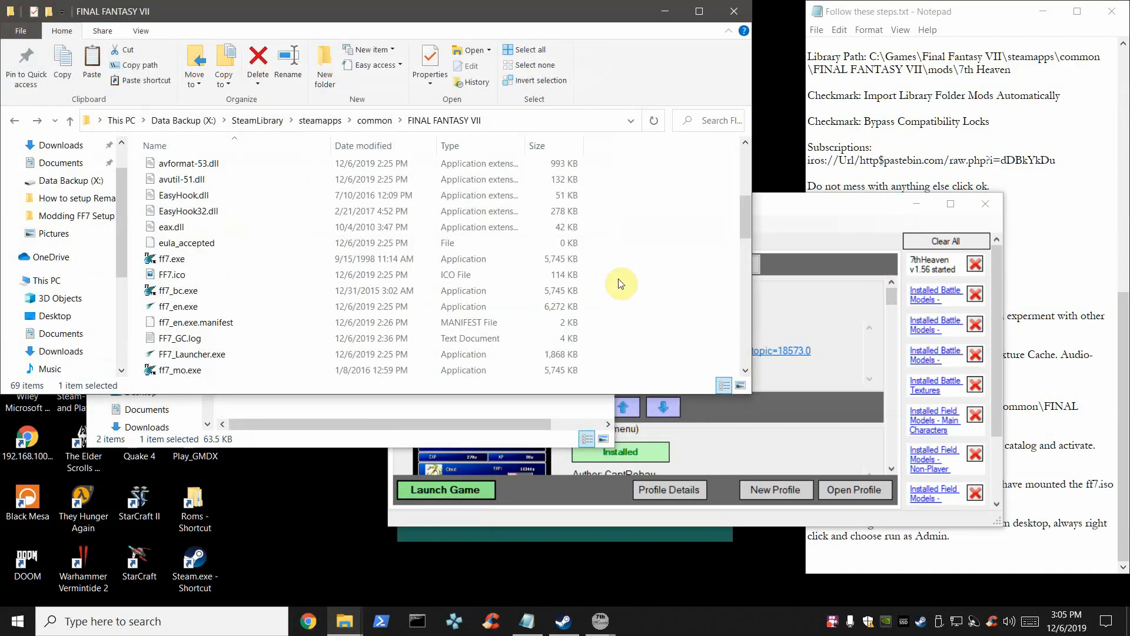
{"action": "left_click", "coordinate": [375, 120]}
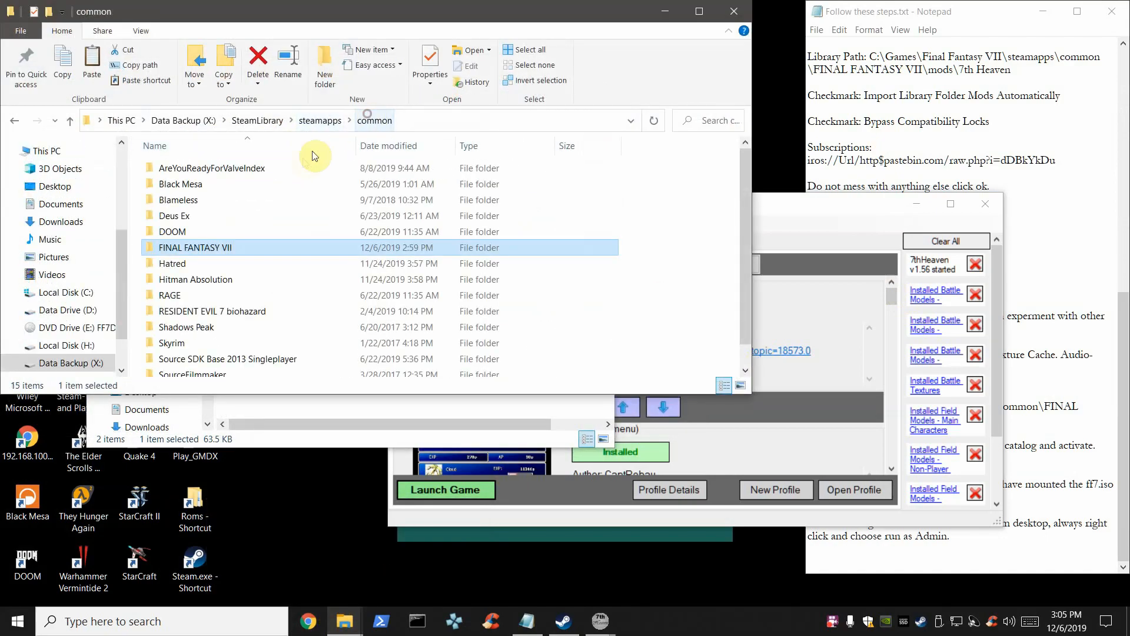
{"action": "double_click", "coordinate": [210, 254]}
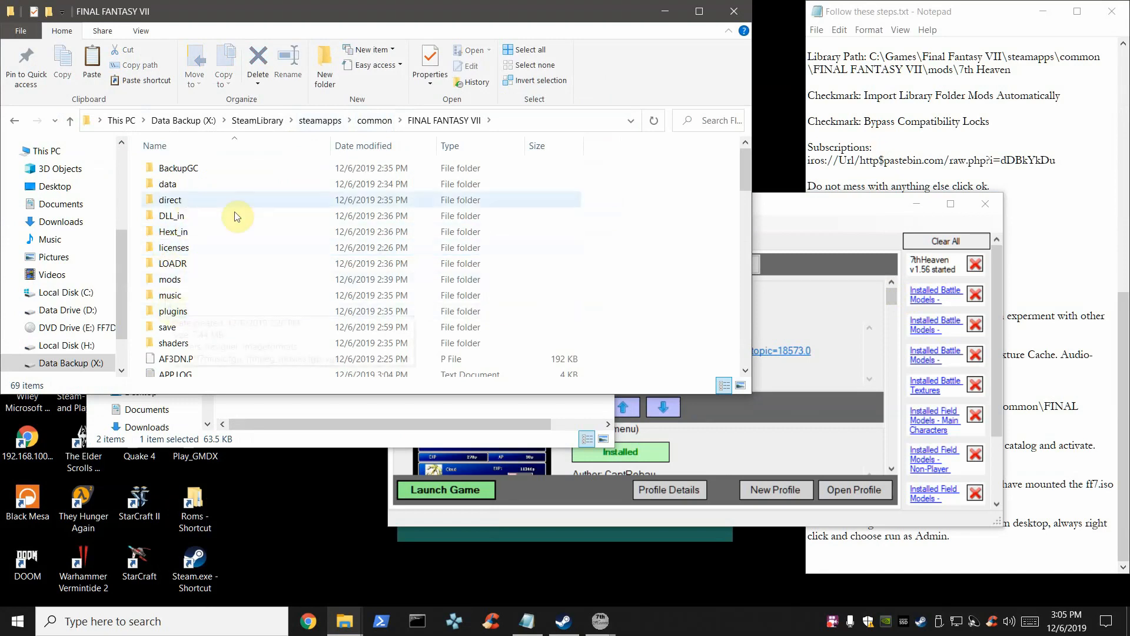
{"action": "double_click", "coordinate": [176, 327]}
{"action": "right_click", "coordinate": [269, 294]}
{"action": "left_click", "coordinate": [304, 398]}
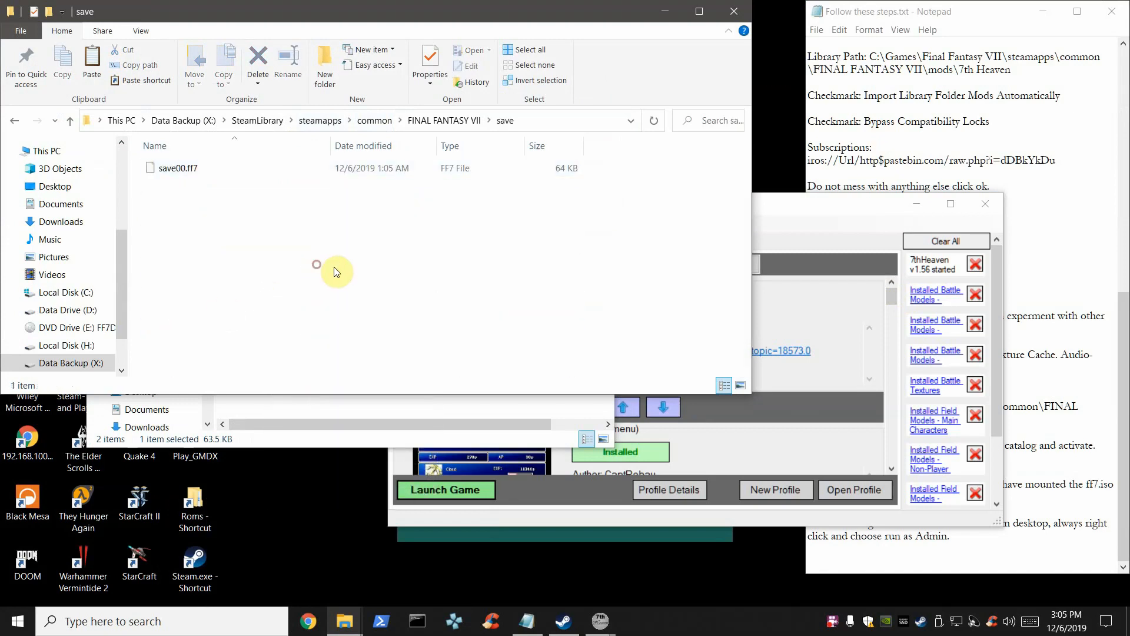
{"action": "left_click", "coordinate": [735, 11]}
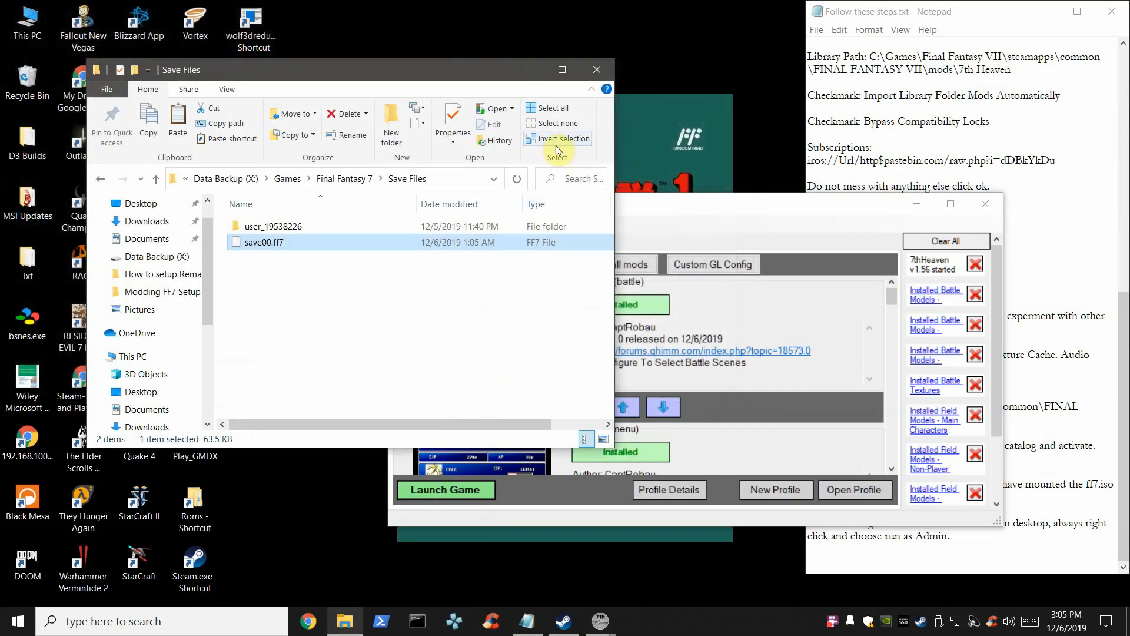
{"action": "left_click", "coordinate": [596, 69]}
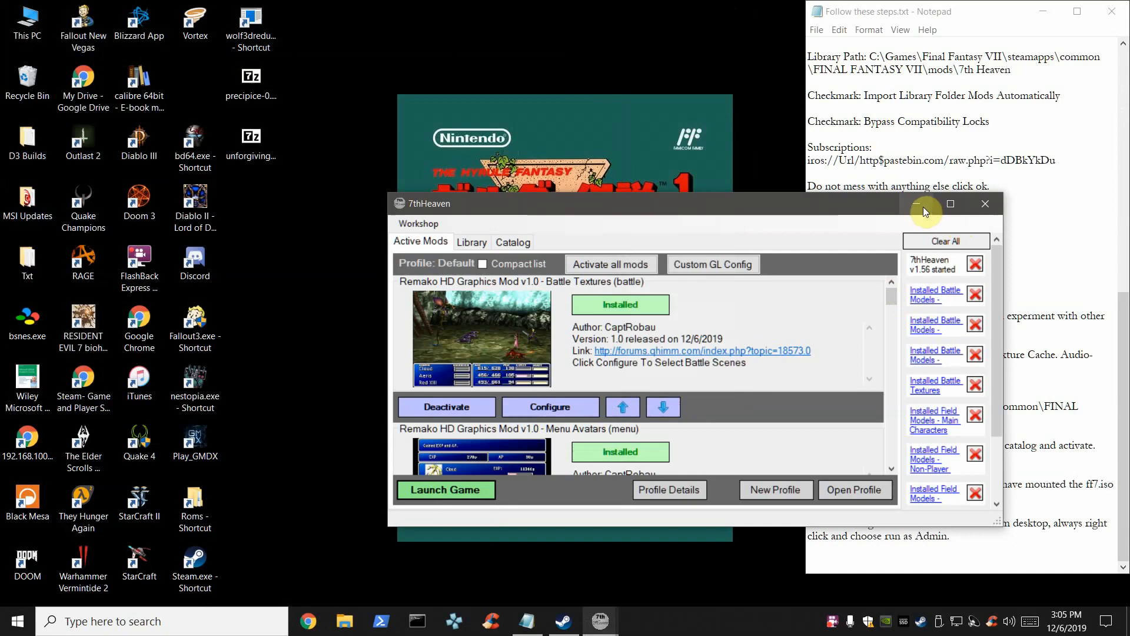
Exit 7thHeaven and close the Follow these steps.txt notes.
{"action": "left_click", "coordinate": [419, 223]}
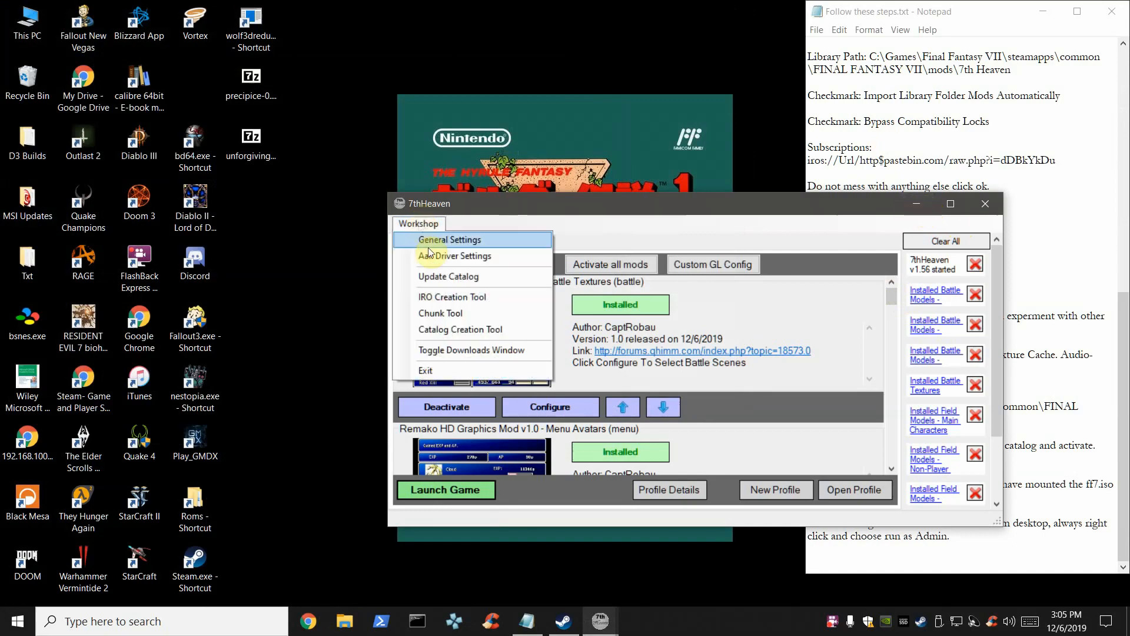
{"action": "left_click", "coordinate": [429, 371]}
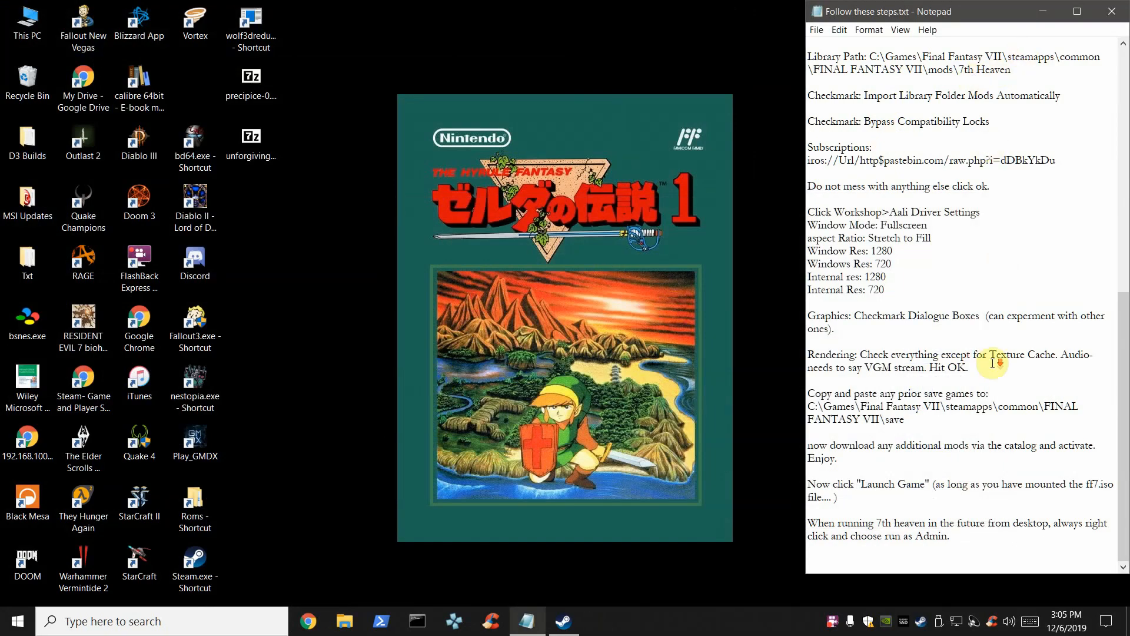
{"action": "left_click", "coordinate": [1111, 12]}
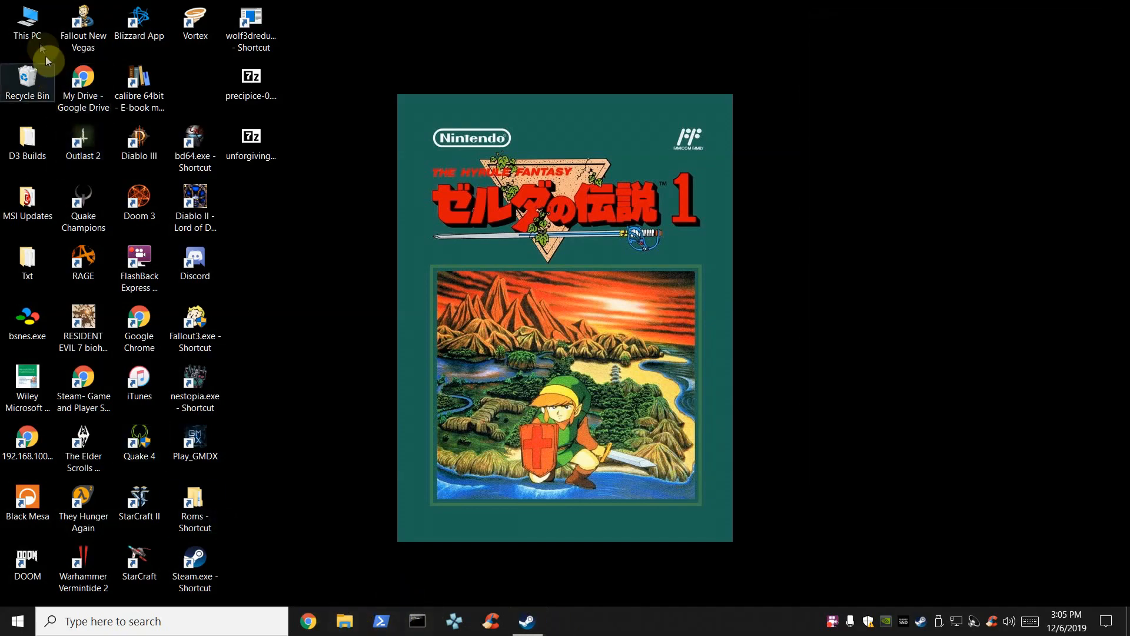
Browse from This PC to SteamLibrary\steamapps\common\FINAL FANTASY VII on Data Backup (X:).
{"action": "scroll", "coordinate": [201, 342], "scroll_direction": "down", "scroll_amount": 1}
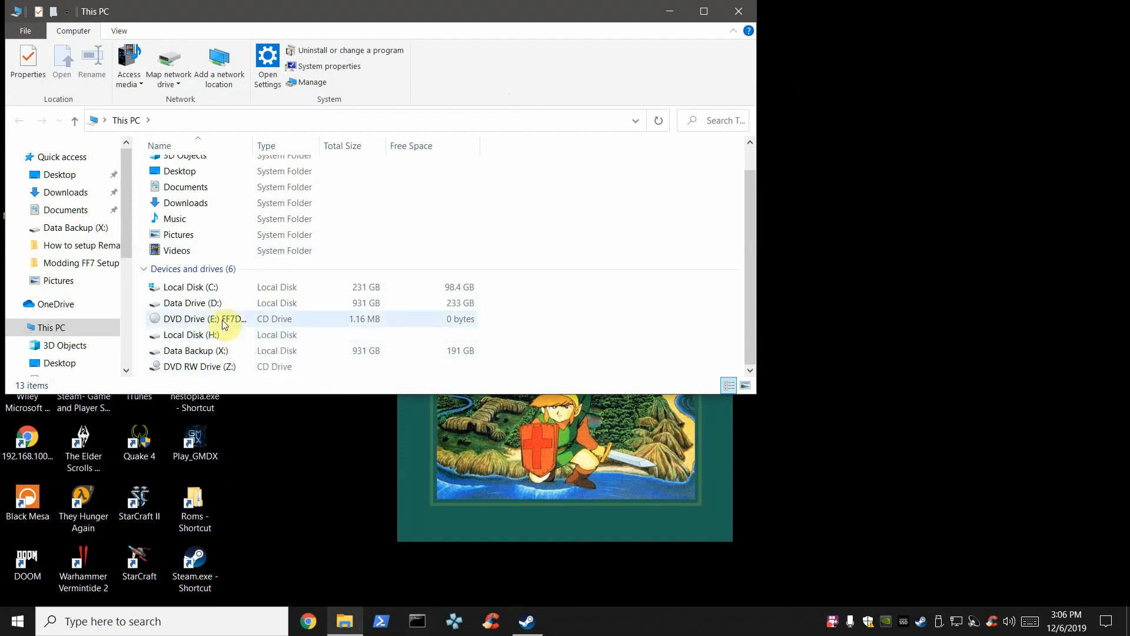
{"action": "double_click", "coordinate": [215, 357]}
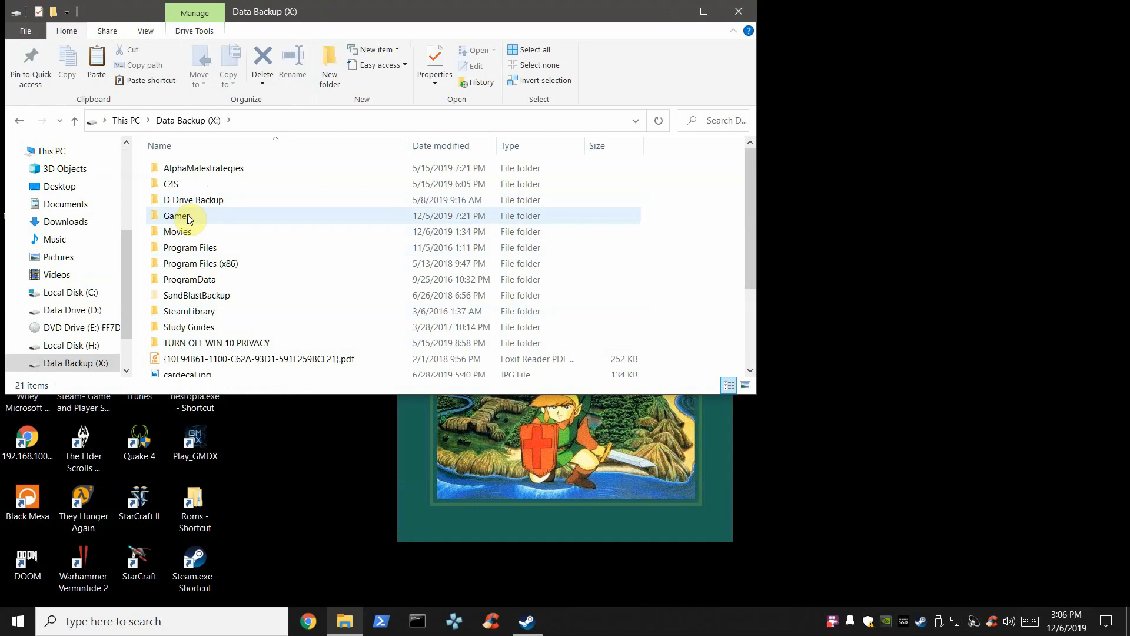
{"action": "double_click", "coordinate": [188, 311]}
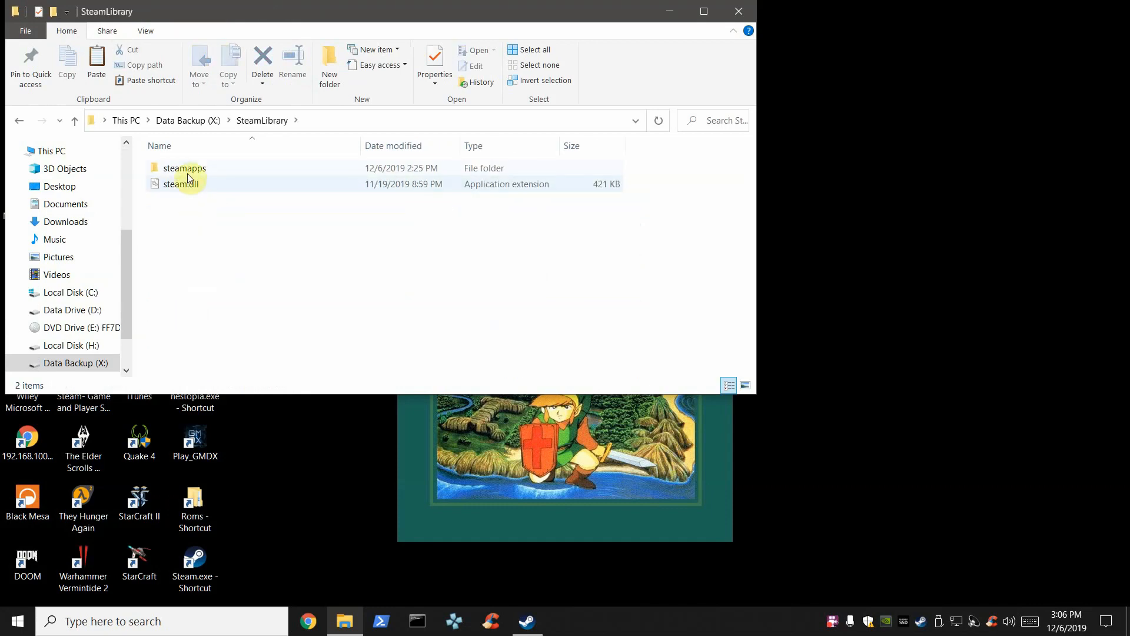
{"action": "double_click", "coordinate": [188, 177]}
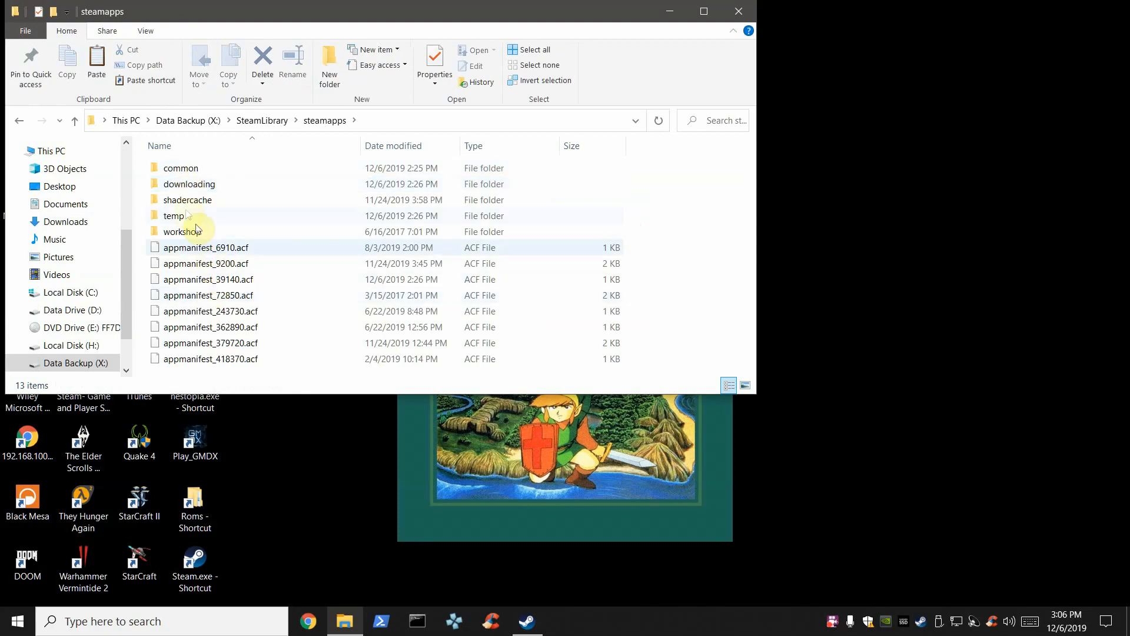
{"action": "double_click", "coordinate": [189, 170]}
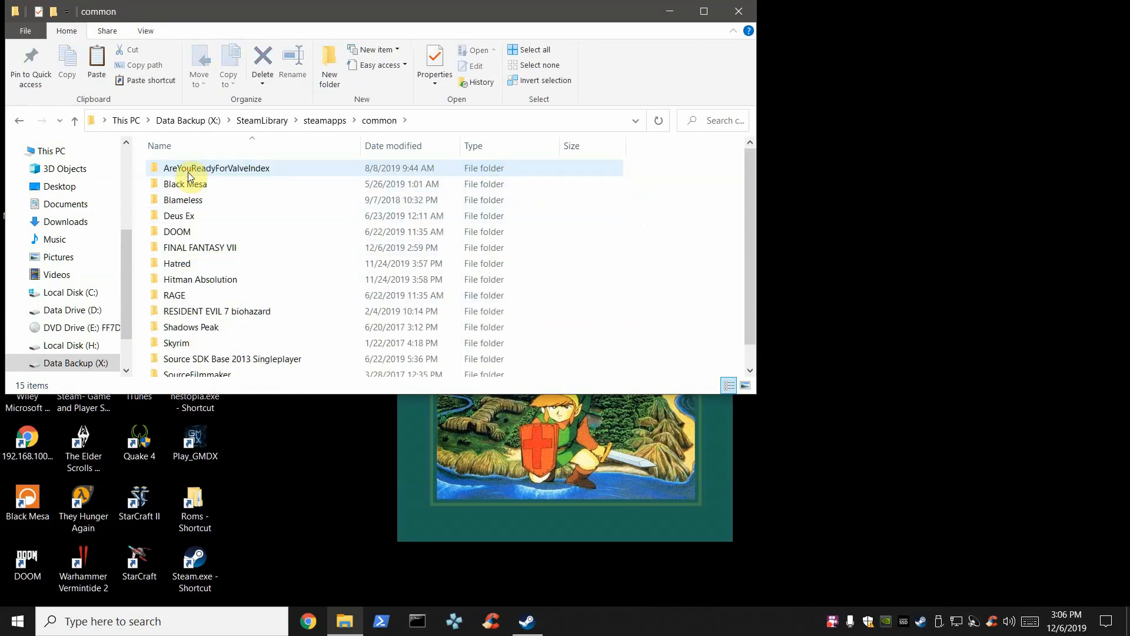
{"action": "left_click_drag", "start_coordinate": [465, 12], "coordinate": [707, 42]}
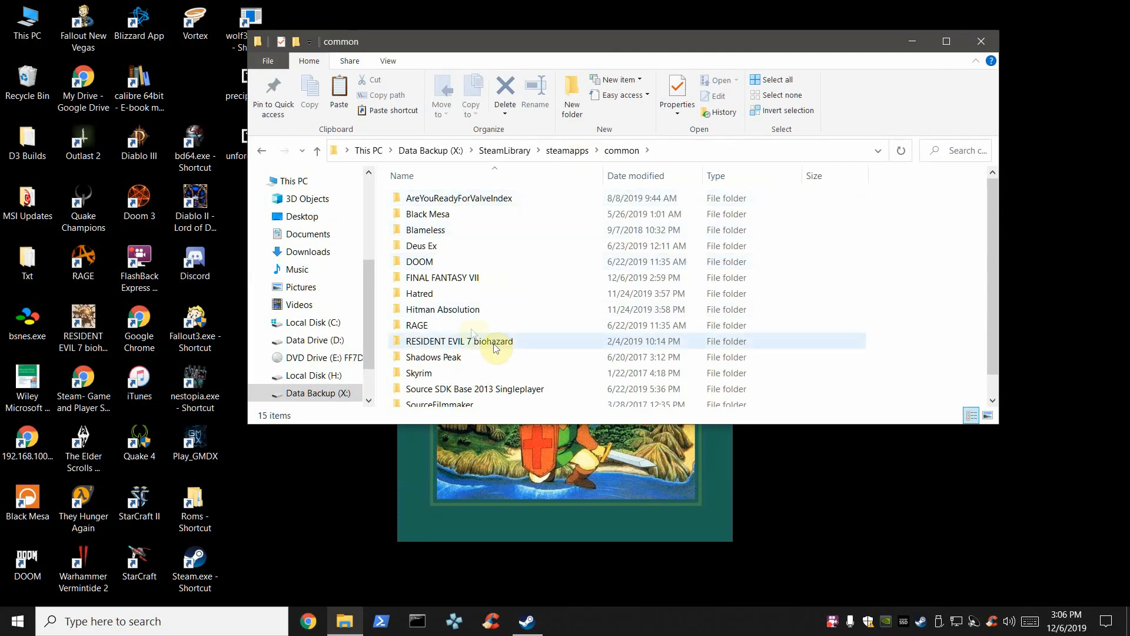
{"action": "double_click", "coordinate": [459, 277]}
Check the compatibility settings in the properties of ff7.exe and leave them without changes.
{"action": "scroll", "coordinate": [447, 330], "scroll_direction": "down", "scroll_amount": 2}
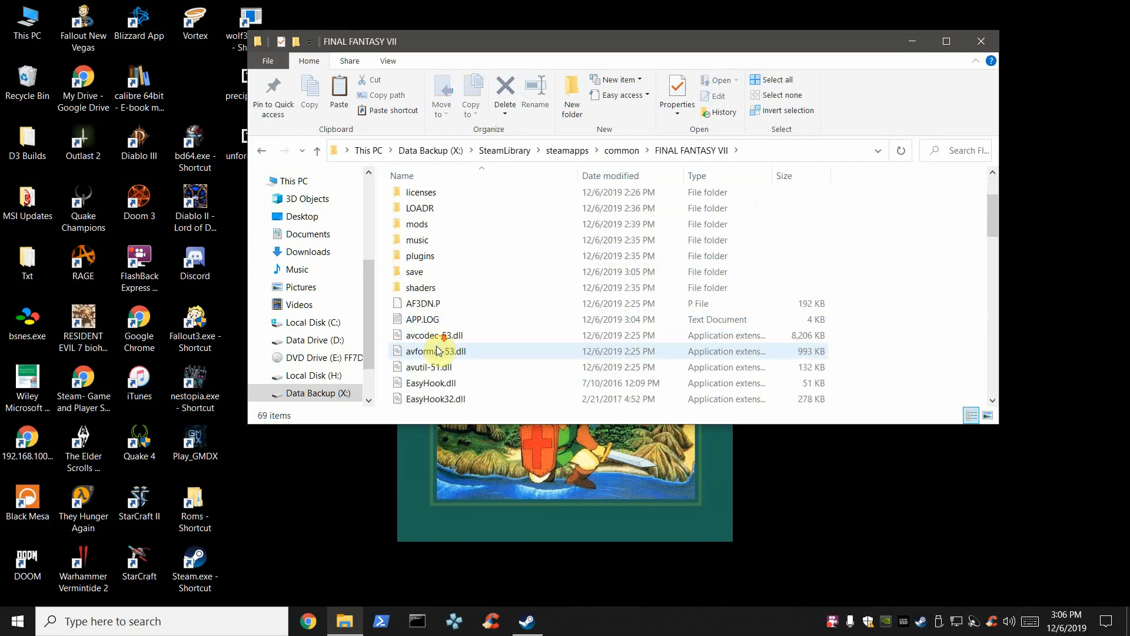
{"action": "scroll", "coordinate": [439, 351], "scroll_direction": "up", "scroll_amount": 6}
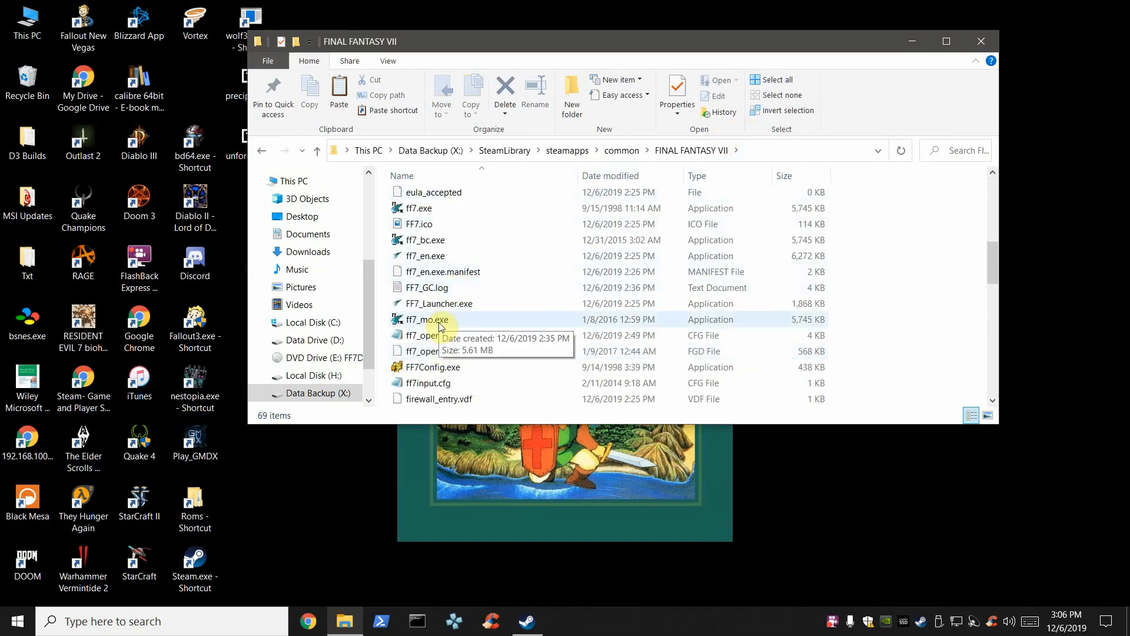
{"action": "scroll", "coordinate": [438, 326], "scroll_direction": "up", "scroll_amount": 1}
{"action": "right_click", "coordinate": [417, 242]}
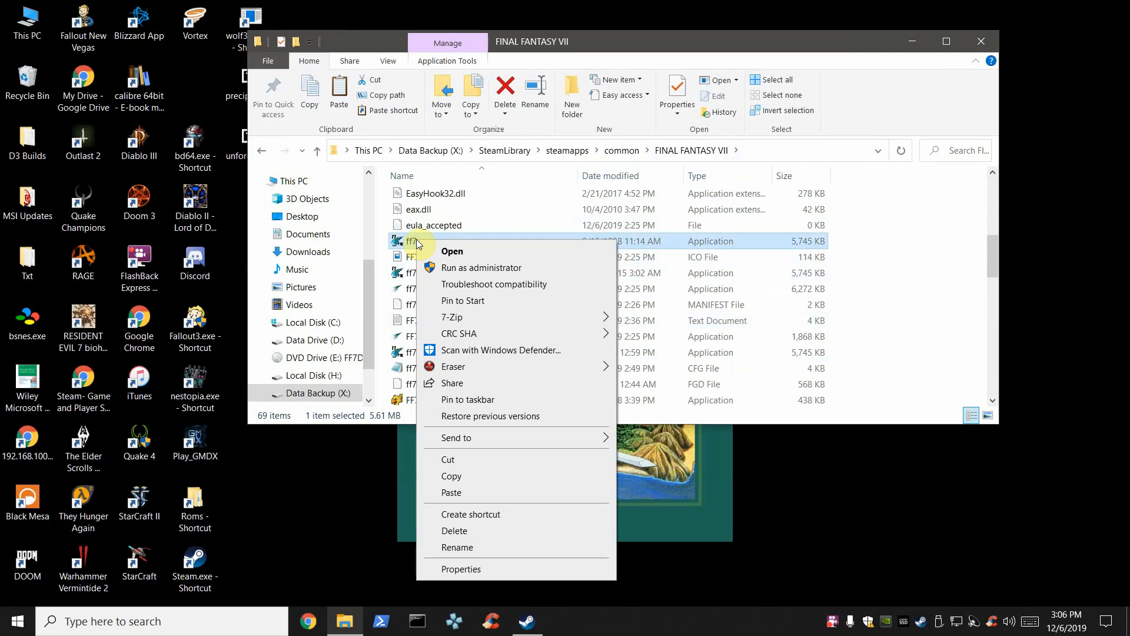
{"action": "left_click", "coordinate": [464, 569]}
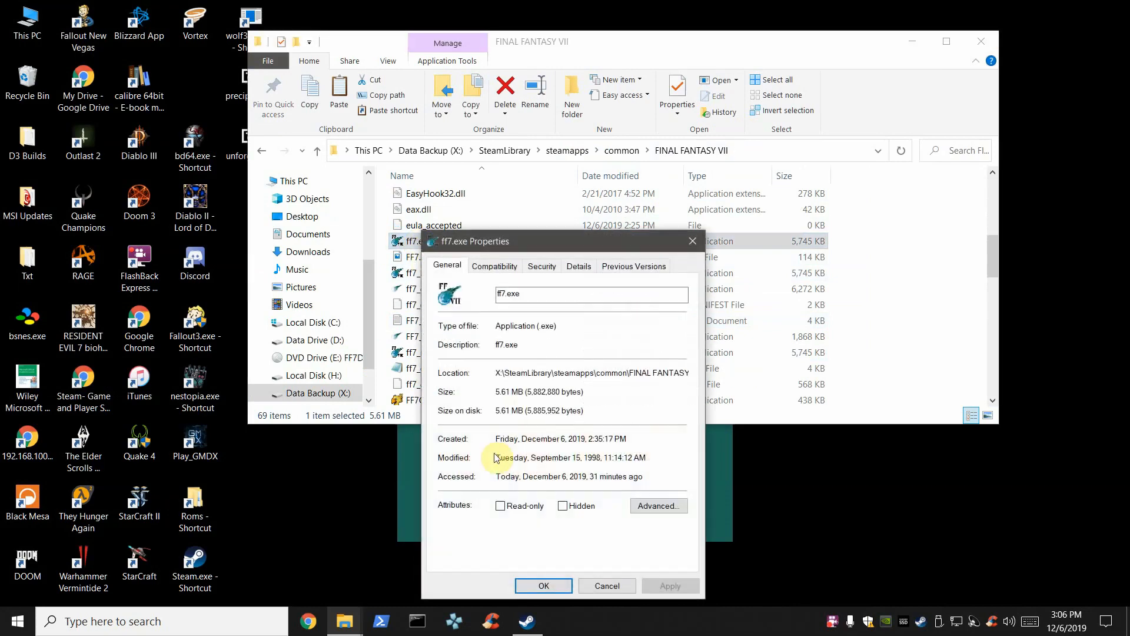
{"action": "left_click", "coordinate": [494, 268]}
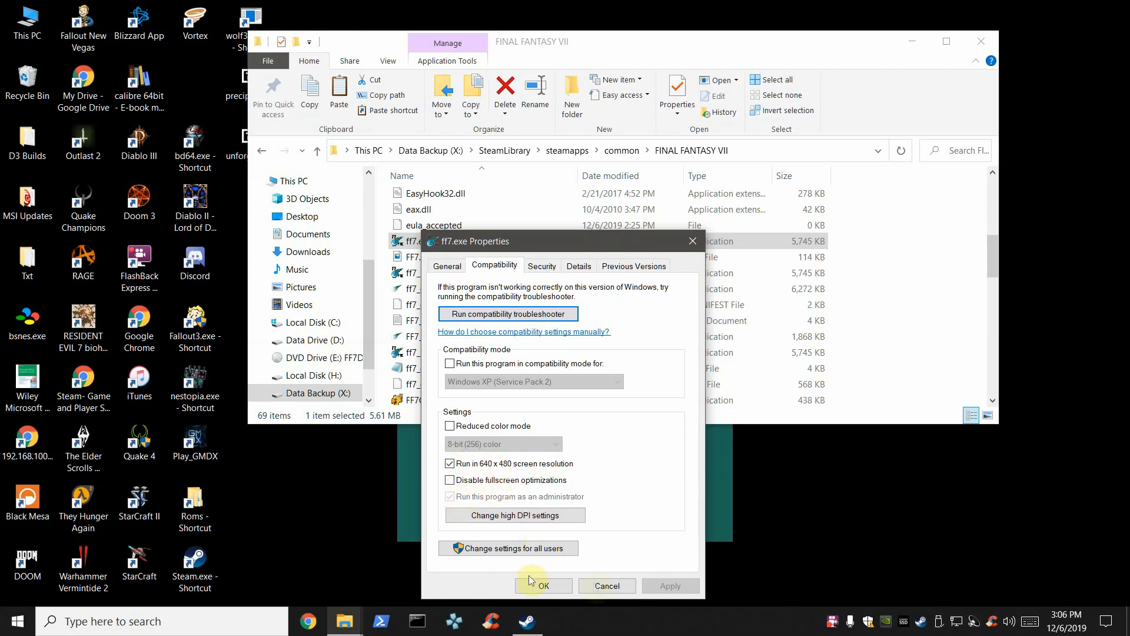
{"action": "left_click", "coordinate": [607, 584]}
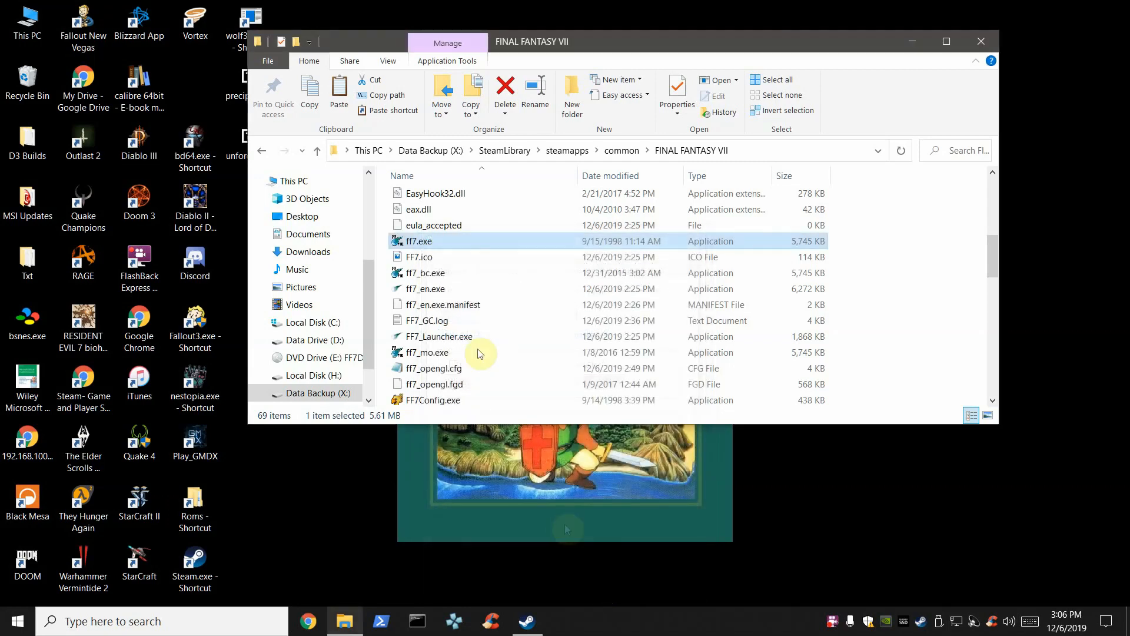
{"action": "left_click", "coordinate": [427, 276]}
{"action": "left_click", "coordinate": [430, 289]}
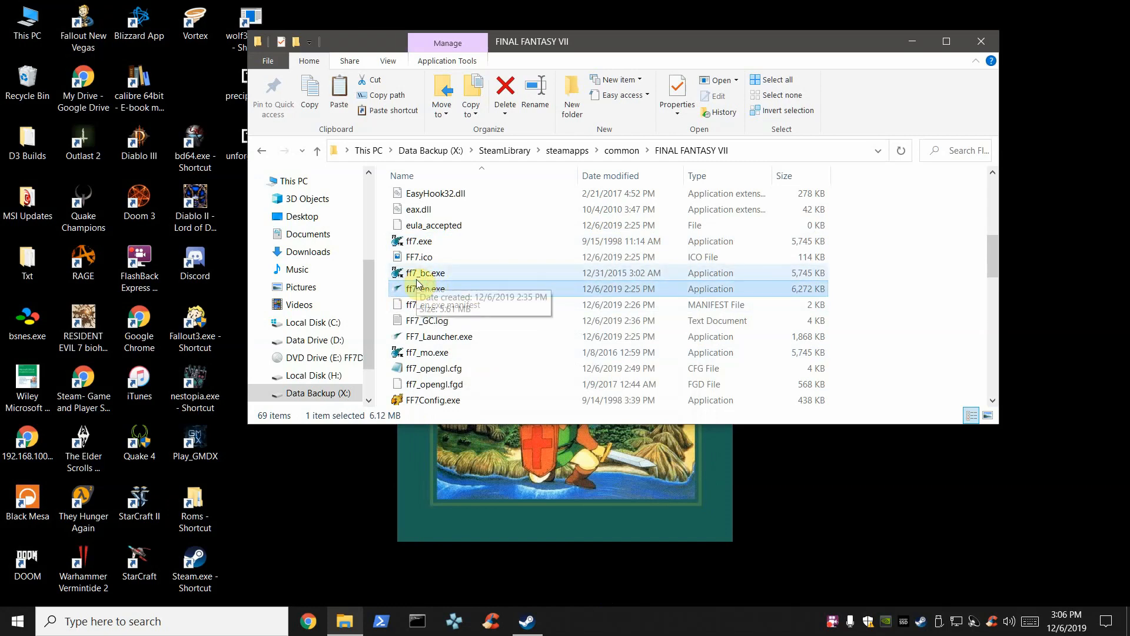
{"action": "left_click", "coordinate": [419, 243]}
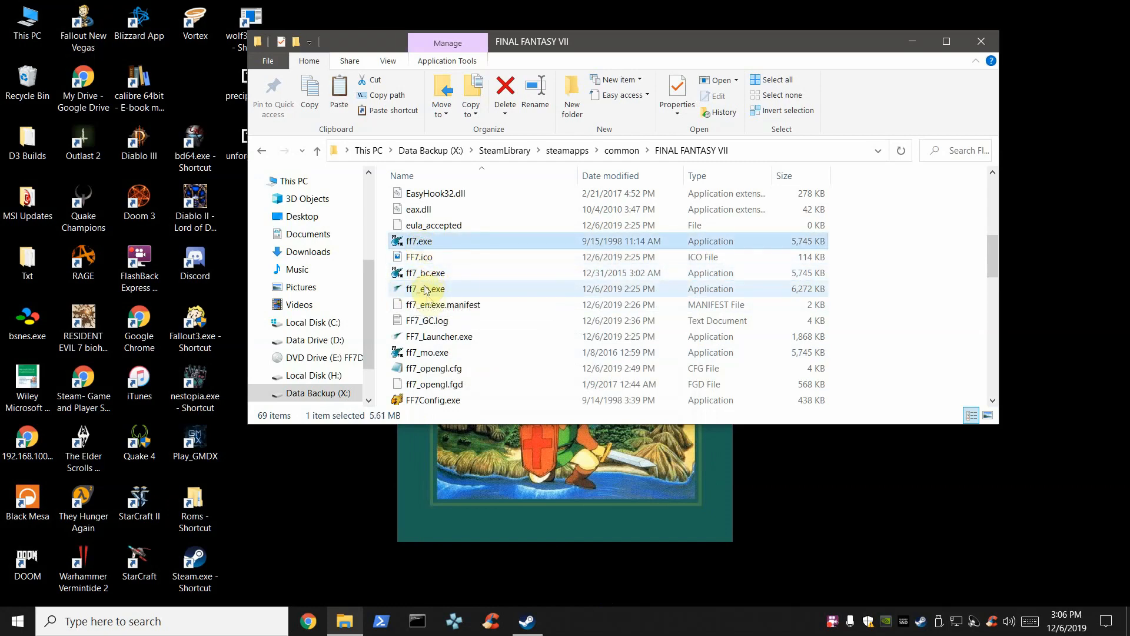
Open ff7_opengl.cfg from the FINAL FANTASY VII folder for editing in Notepad.
{"action": "scroll", "coordinate": [428, 378], "scroll_direction": "down", "scroll_amount": 4}
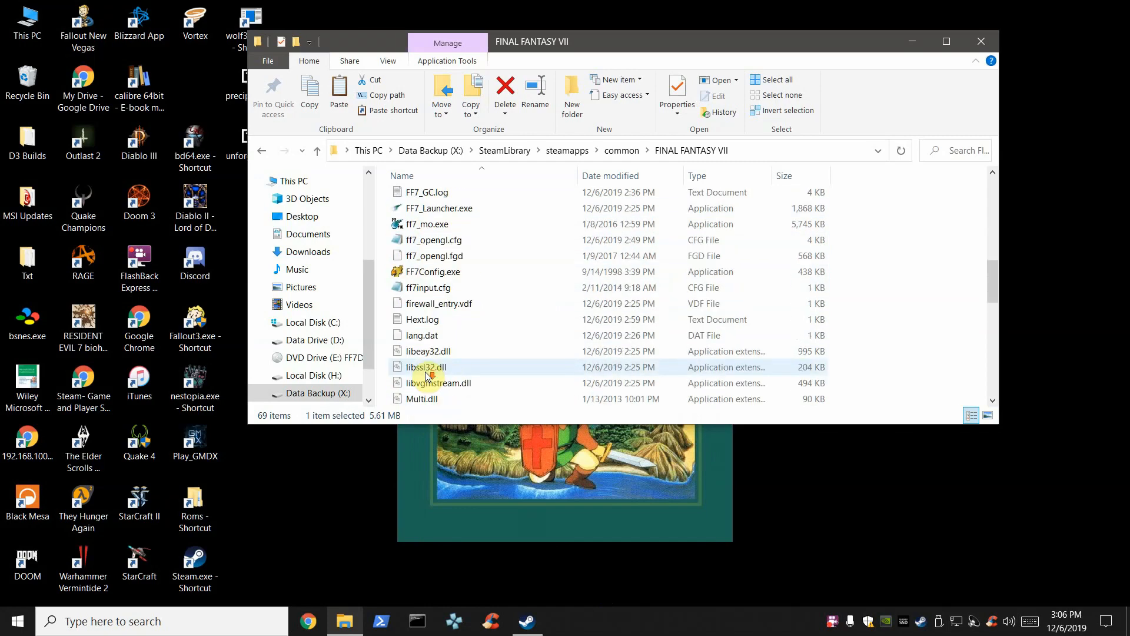
{"action": "scroll", "coordinate": [429, 374], "scroll_direction": "up", "scroll_amount": 1}
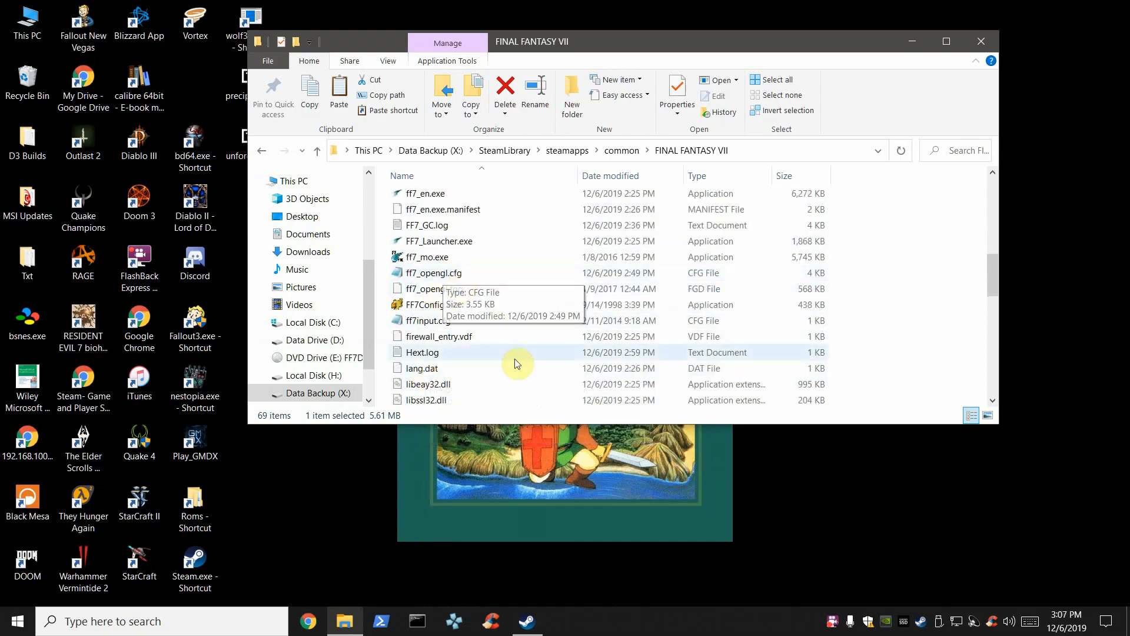
{"action": "scroll", "coordinate": [469, 395], "scroll_direction": "up", "scroll_amount": 3}
{"action": "scroll", "coordinate": [462, 353], "scroll_direction": "down", "scroll_amount": 1}
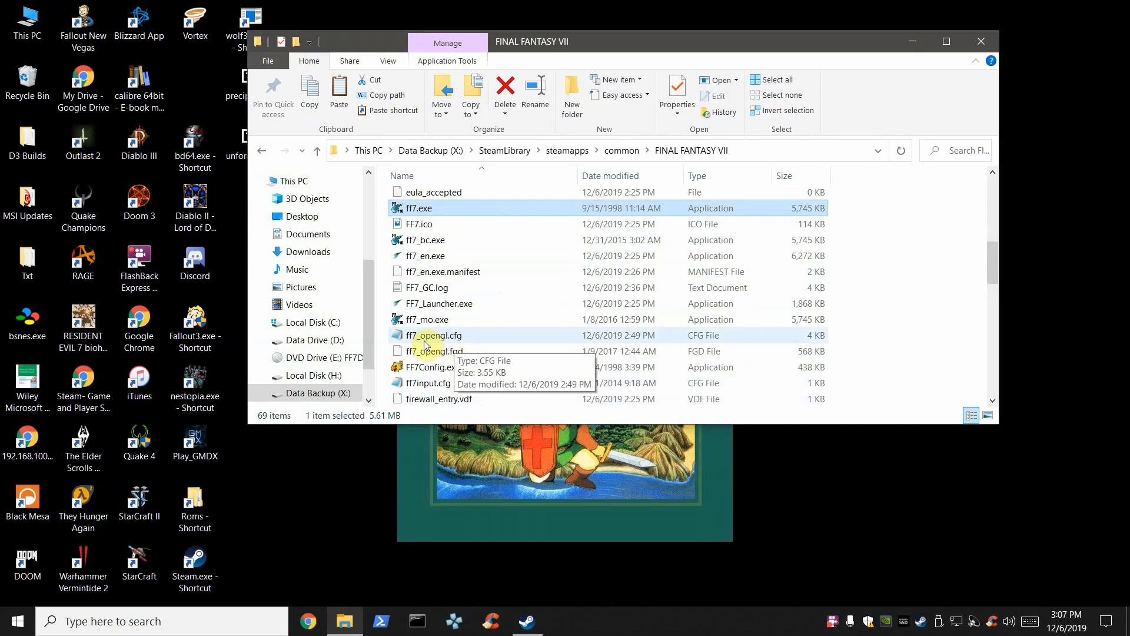
{"action": "right_click", "coordinate": [437, 340]}
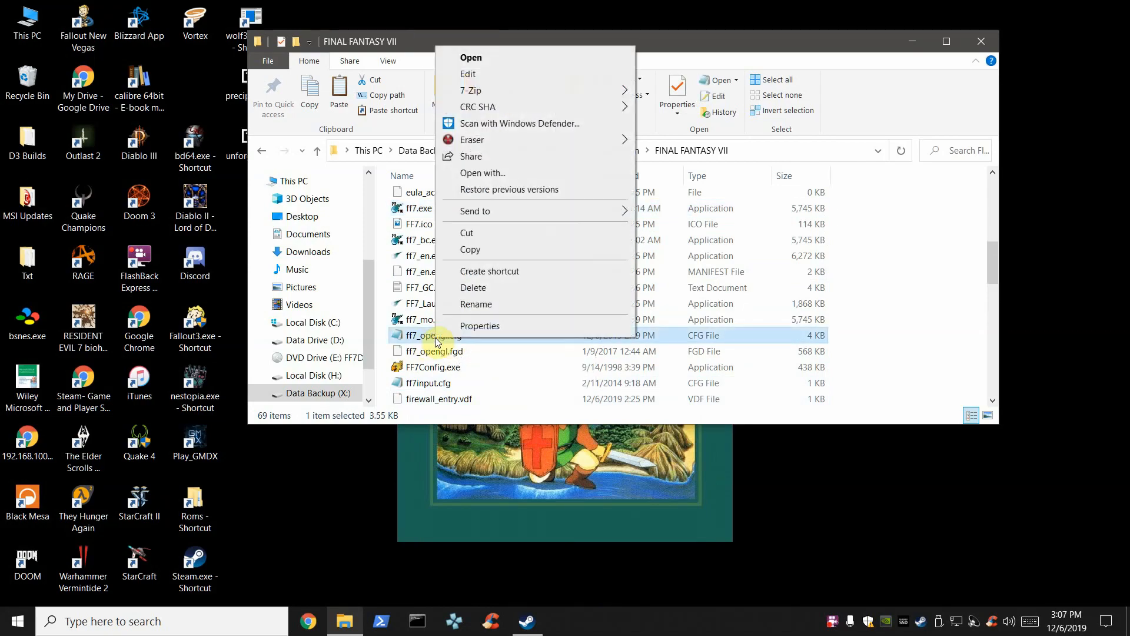
{"action": "left_click", "coordinate": [462, 73]}
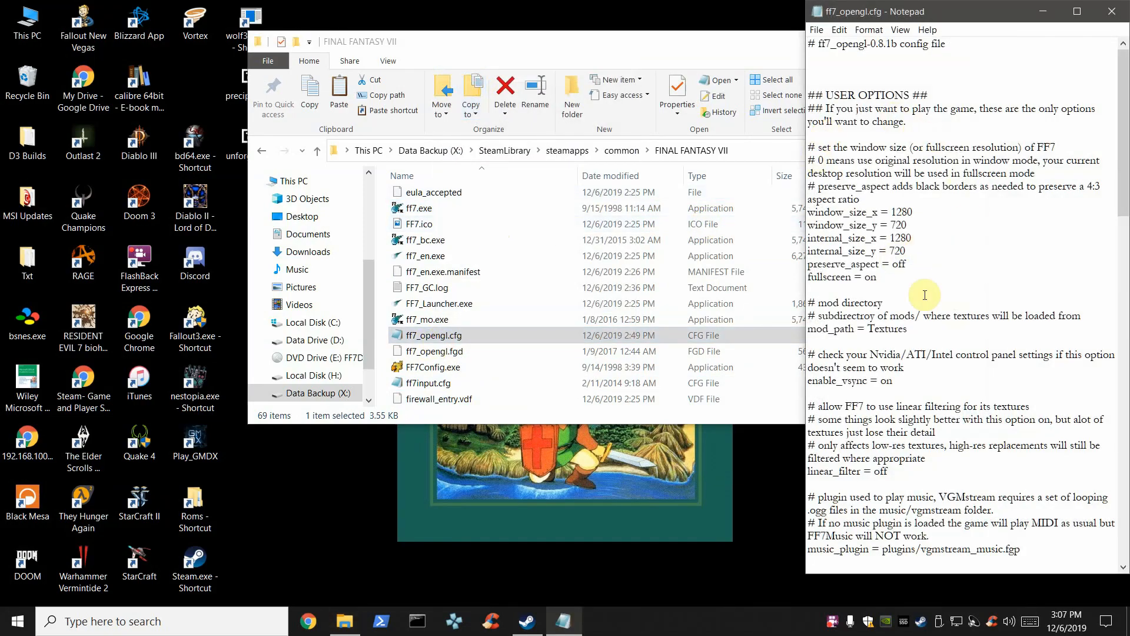
Set show_fps to off under the config file's ADVANCED OPTIONS and save the file.
{"action": "scroll", "coordinate": [991, 375], "scroll_direction": "down", "scroll_amount": 4}
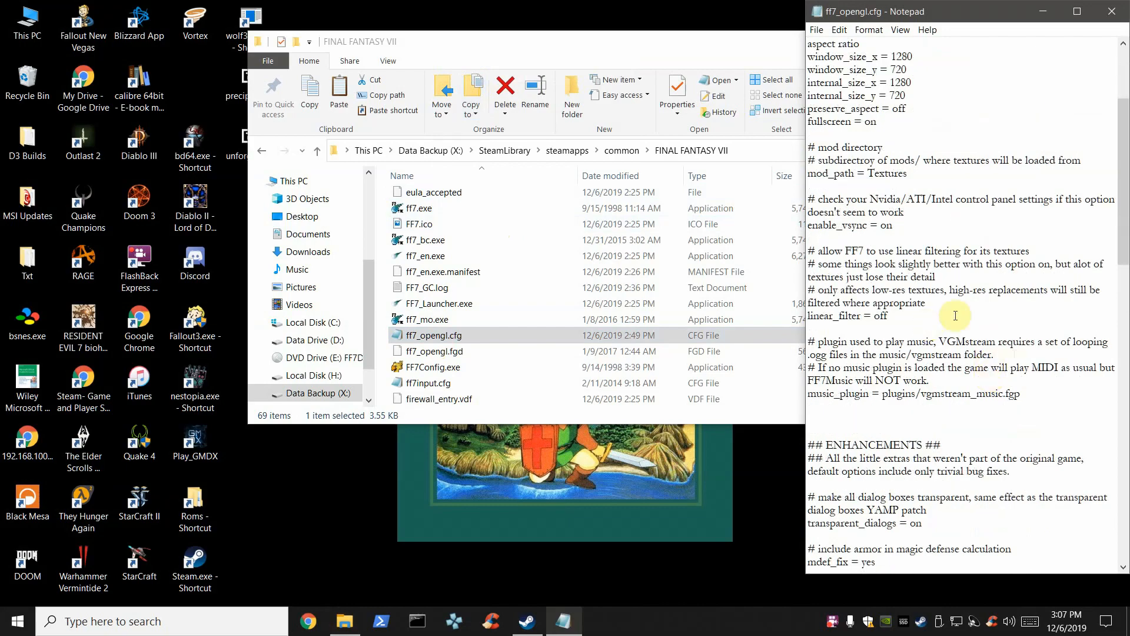
{"action": "scroll", "coordinate": [999, 434], "scroll_direction": "down", "scroll_amount": 3}
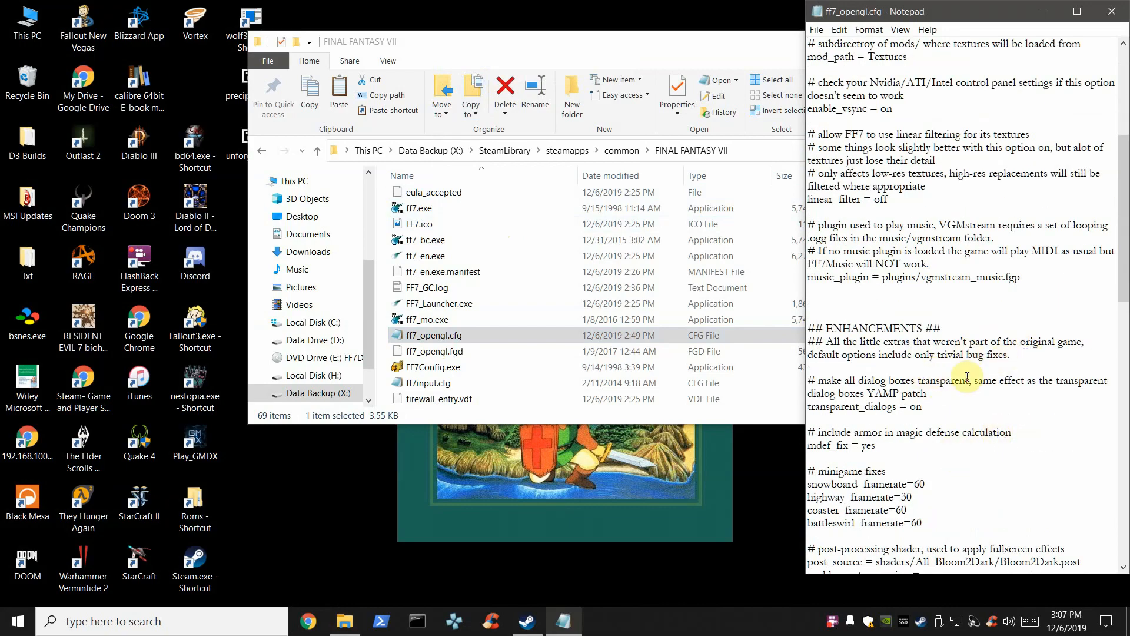
{"action": "scroll", "coordinate": [949, 431], "scroll_direction": "down", "scroll_amount": 1}
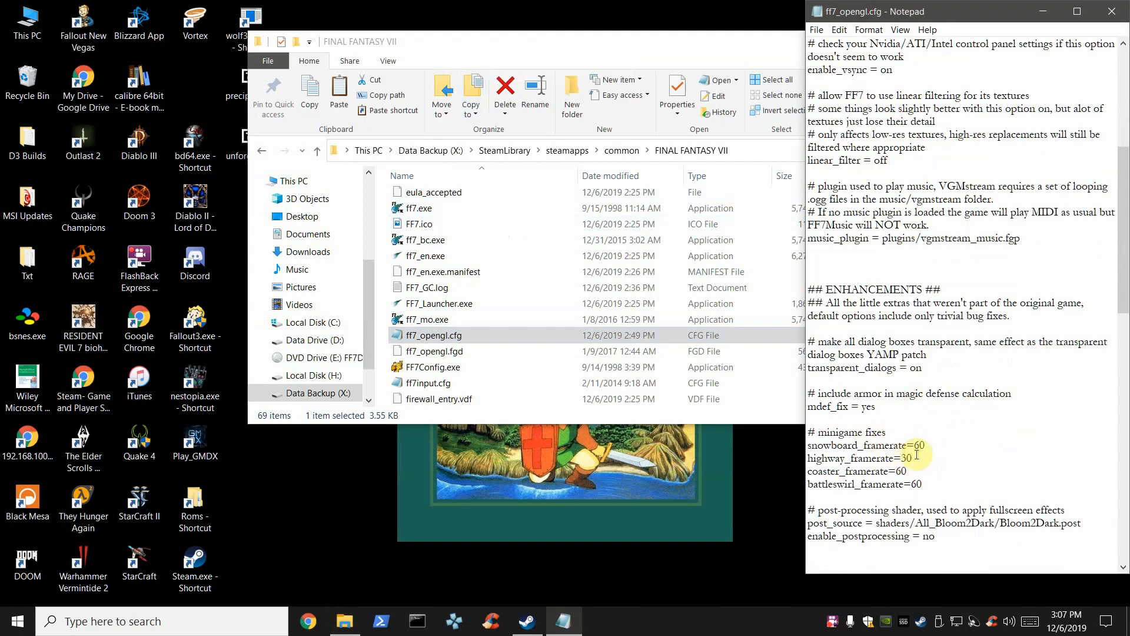
{"action": "scroll", "coordinate": [957, 468], "scroll_direction": "down", "scroll_amount": 1}
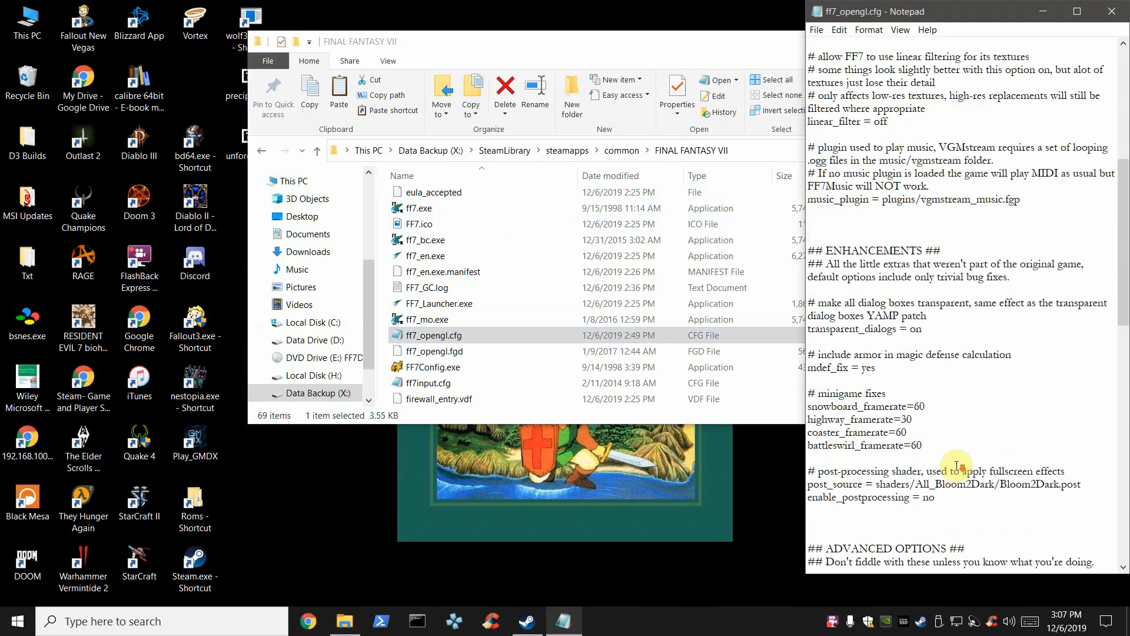
{"action": "scroll", "coordinate": [936, 500], "scroll_direction": "down", "scroll_amount": 3}
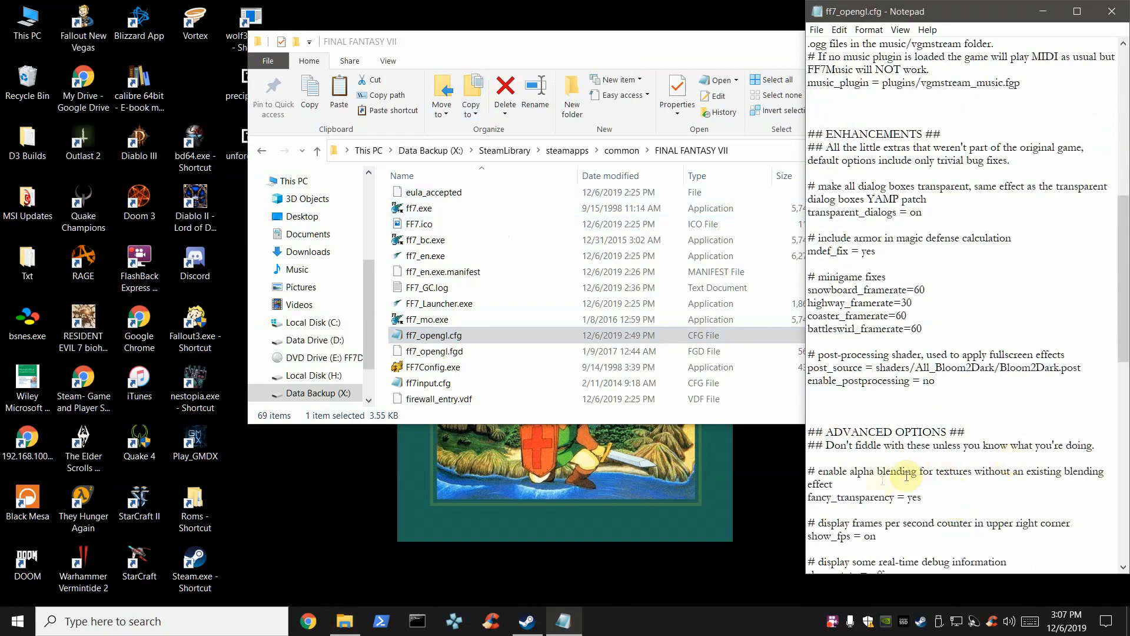
{"action": "scroll", "coordinate": [958, 494], "scroll_direction": "down", "scroll_amount": 1}
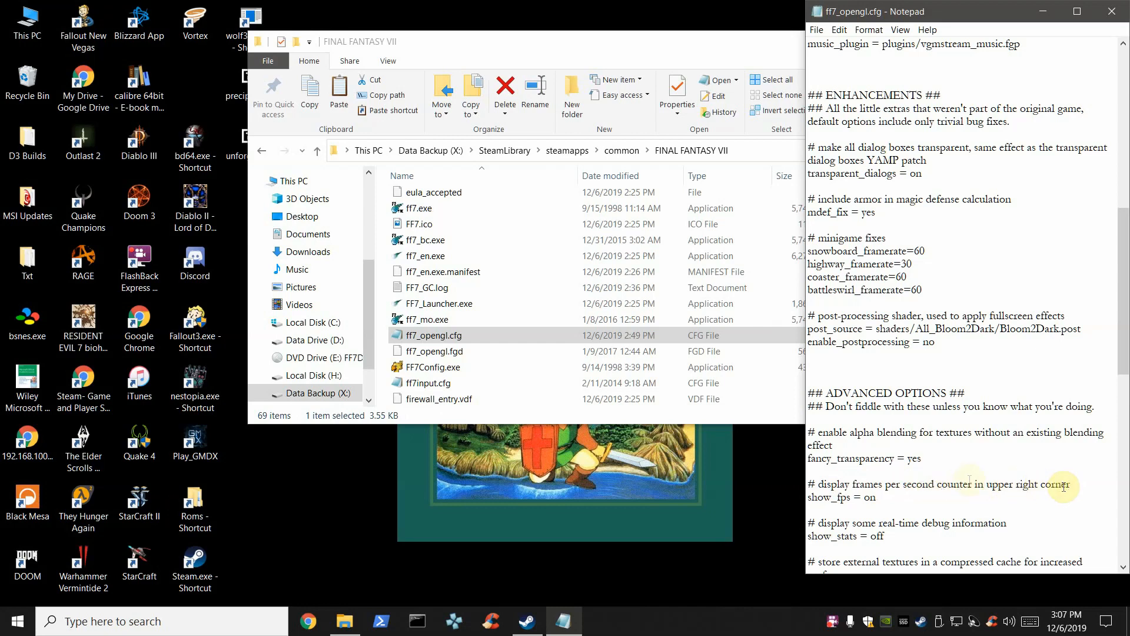
{"action": "left_click", "coordinate": [878, 496]}
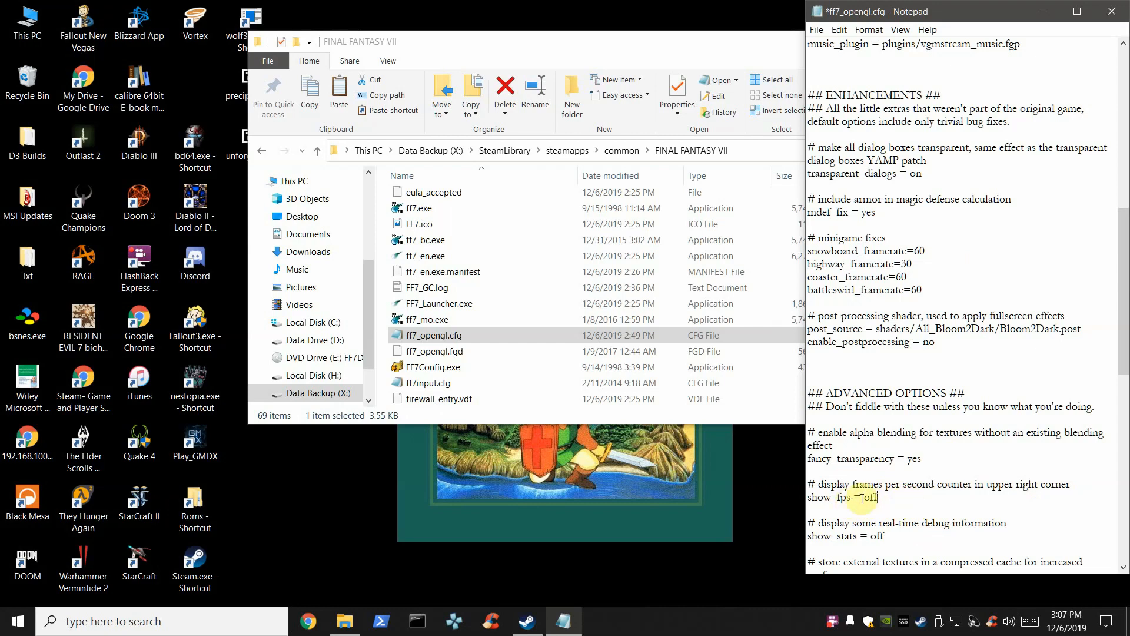
{"action": "left_click", "coordinate": [816, 29]}
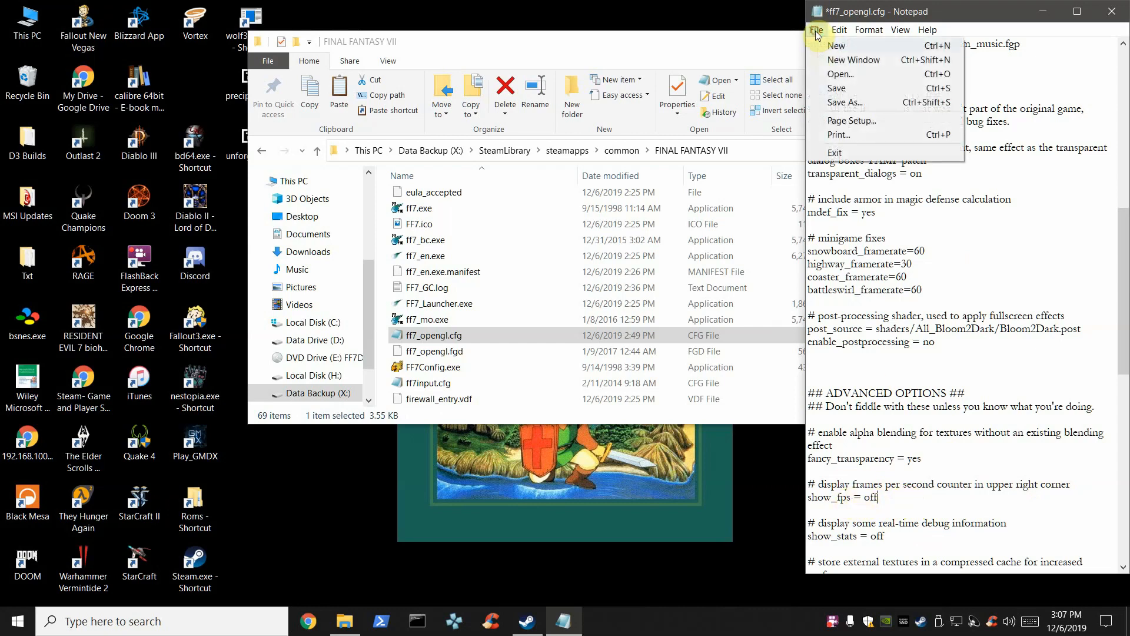
{"action": "left_click", "coordinate": [830, 82]}
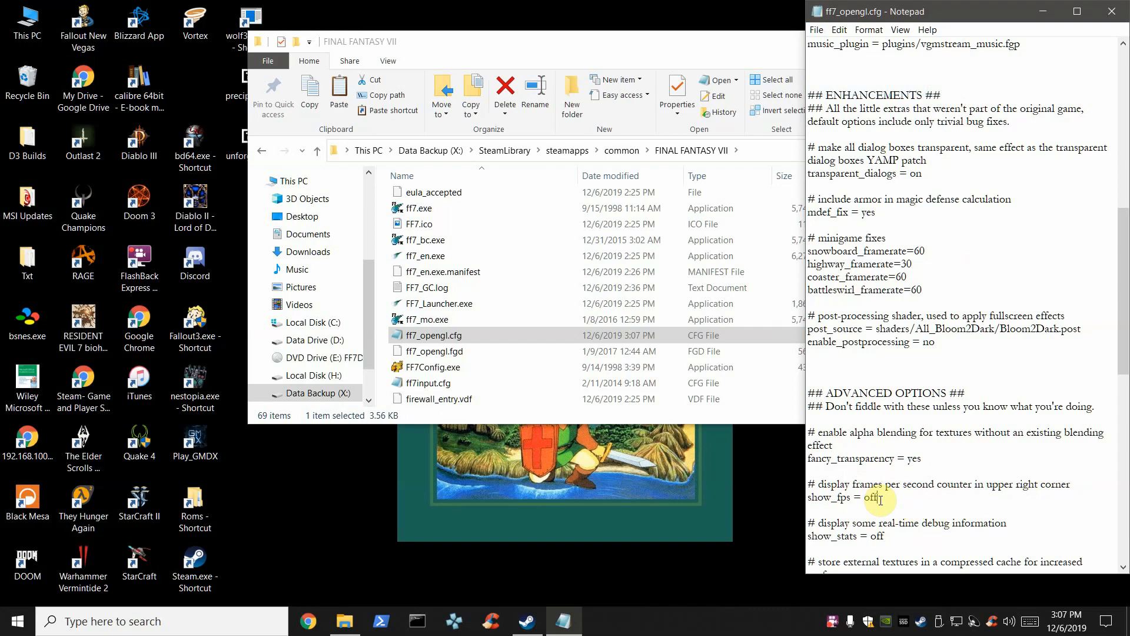
Save ff7_opengl.cfg once more and close it.
{"action": "left_click", "coordinate": [815, 30]}
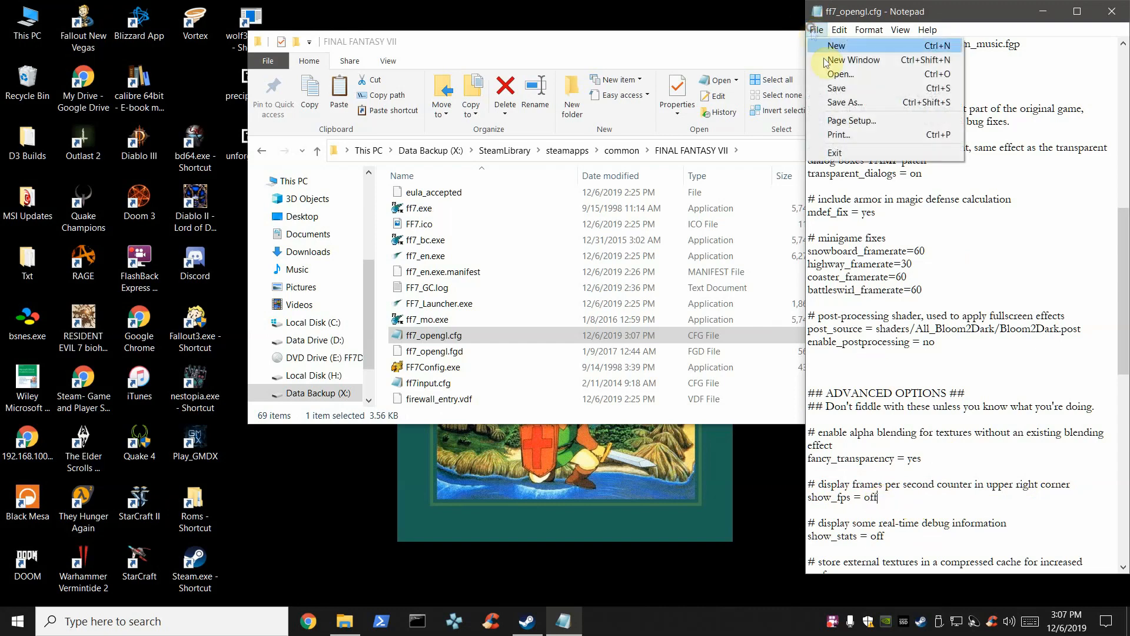
{"action": "left_click", "coordinate": [839, 87]}
{"action": "left_click", "coordinate": [1123, 11]}
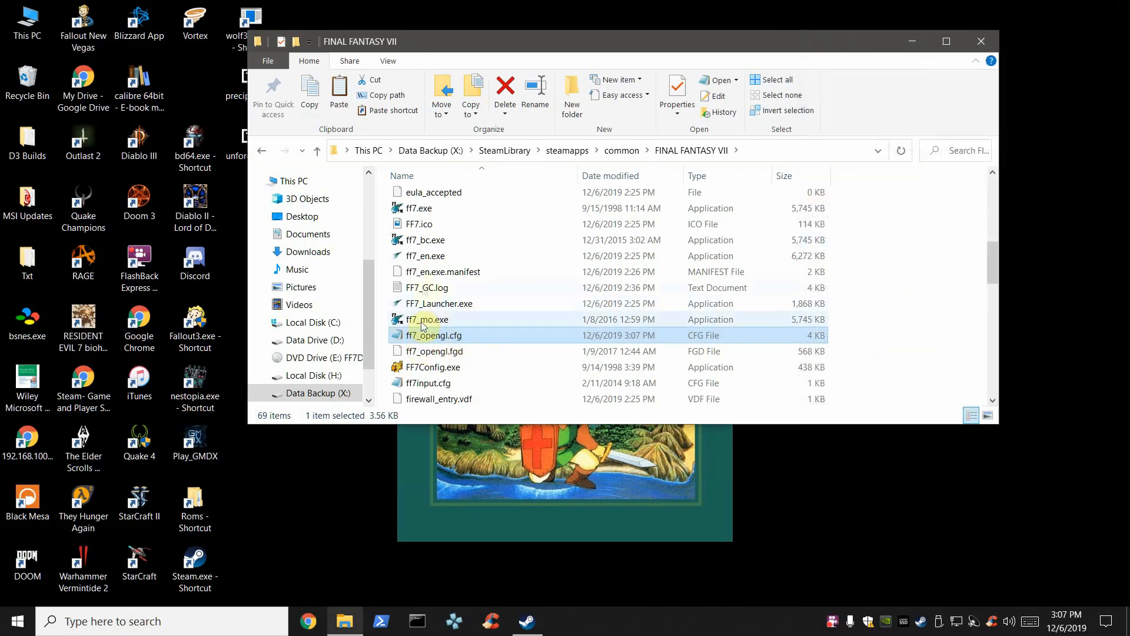
Browse to Games\Final Fantasy 7\Modding FF7 Setup Files\7th Heaven\1.56 on Data Backup (X:).
{"action": "scroll", "coordinate": [430, 282], "scroll_direction": "up", "scroll_amount": 2}
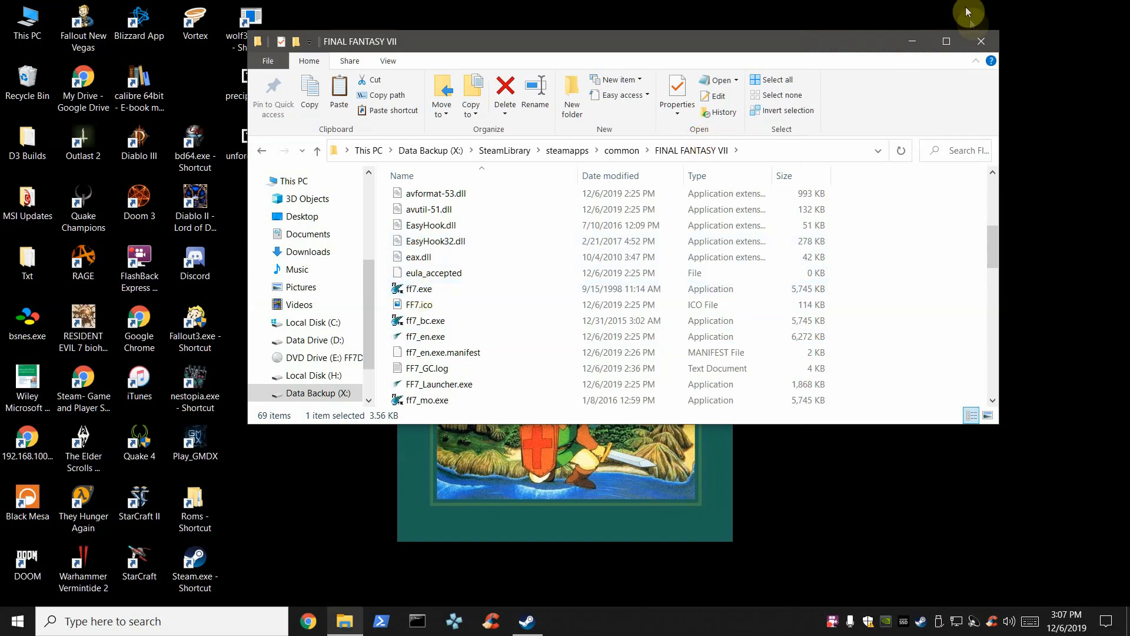
{"action": "left_click", "coordinate": [433, 151]}
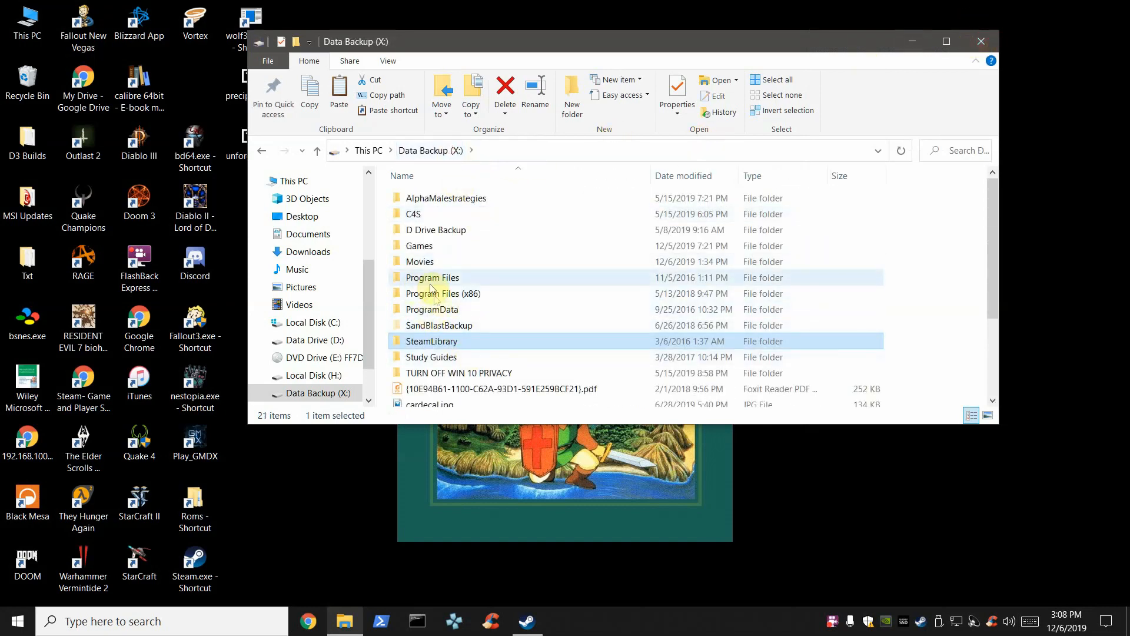
{"action": "left_click_drag", "start_coordinate": [634, 41], "coordinate": [836, 50]}
{"action": "double_click", "coordinate": [627, 254]}
{"action": "double_click", "coordinate": [634, 255]}
{"action": "double_click", "coordinate": [628, 224]}
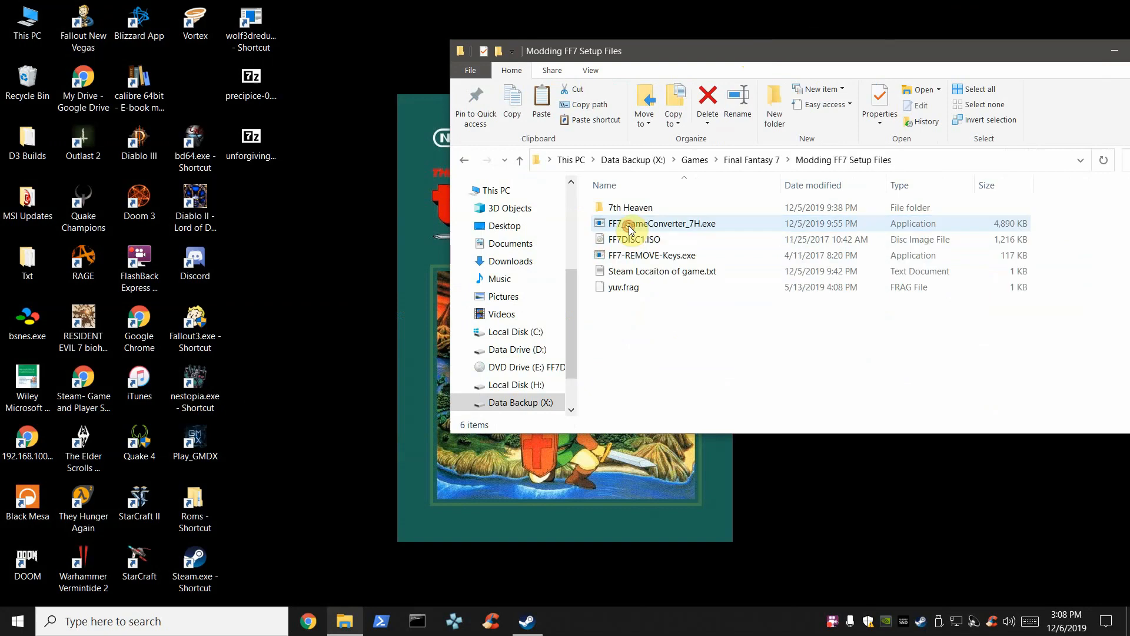
{"action": "double_click", "coordinate": [629, 208]}
{"action": "left_click", "coordinate": [630, 209]}
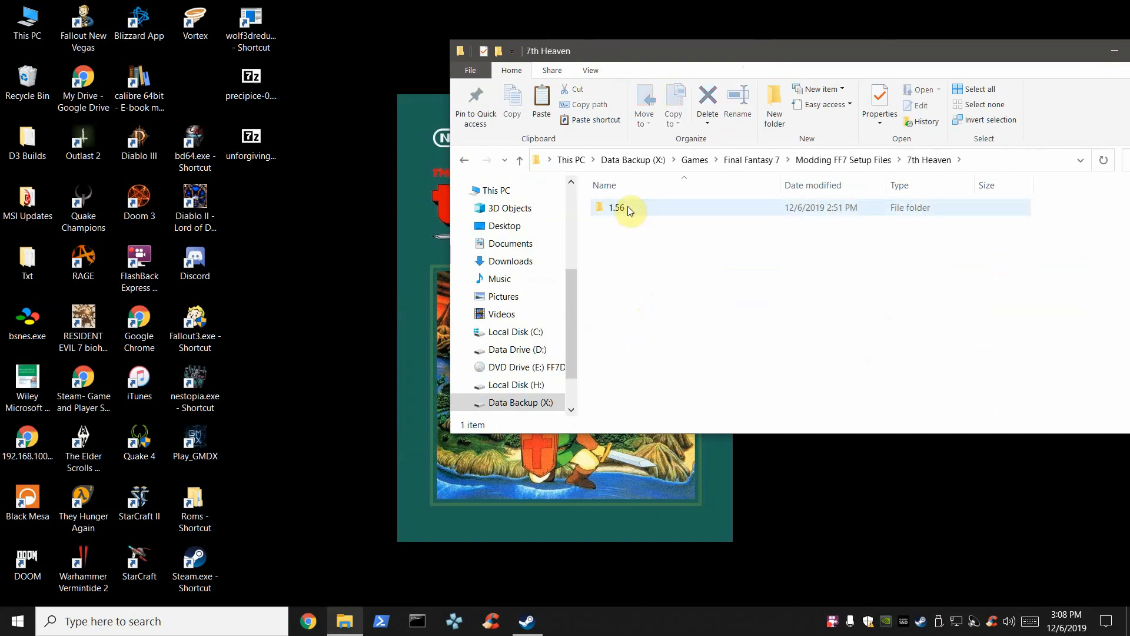
{"action": "double_click", "coordinate": [630, 208]}
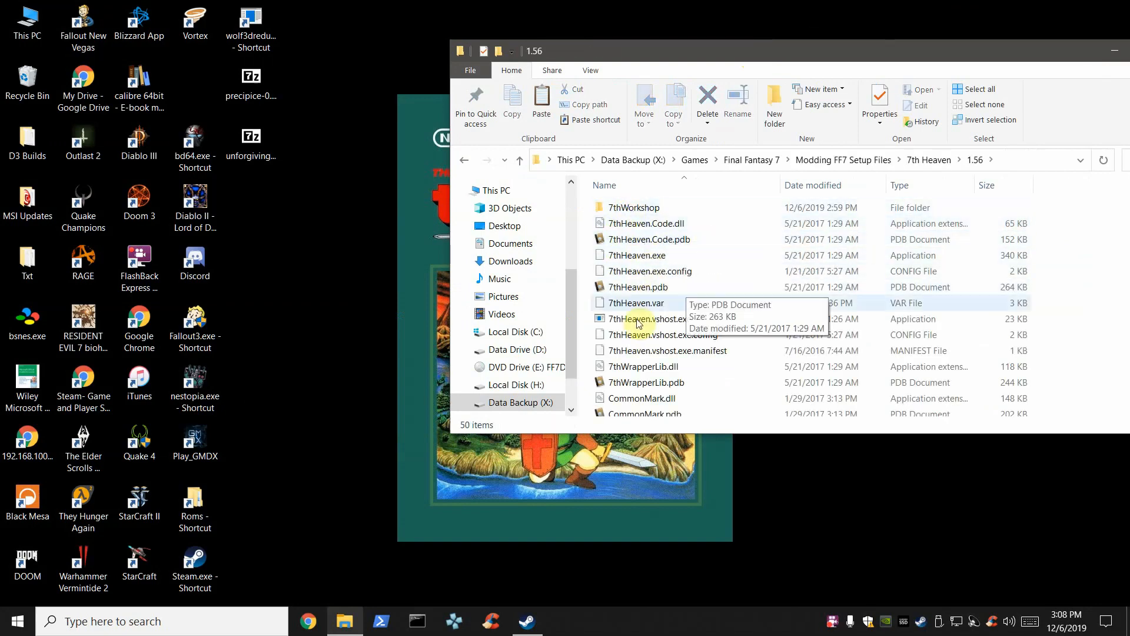
Create a desktop shortcut to 7thHeaven.exe from the 1.56 folder.
{"action": "left_click", "coordinate": [639, 211]}
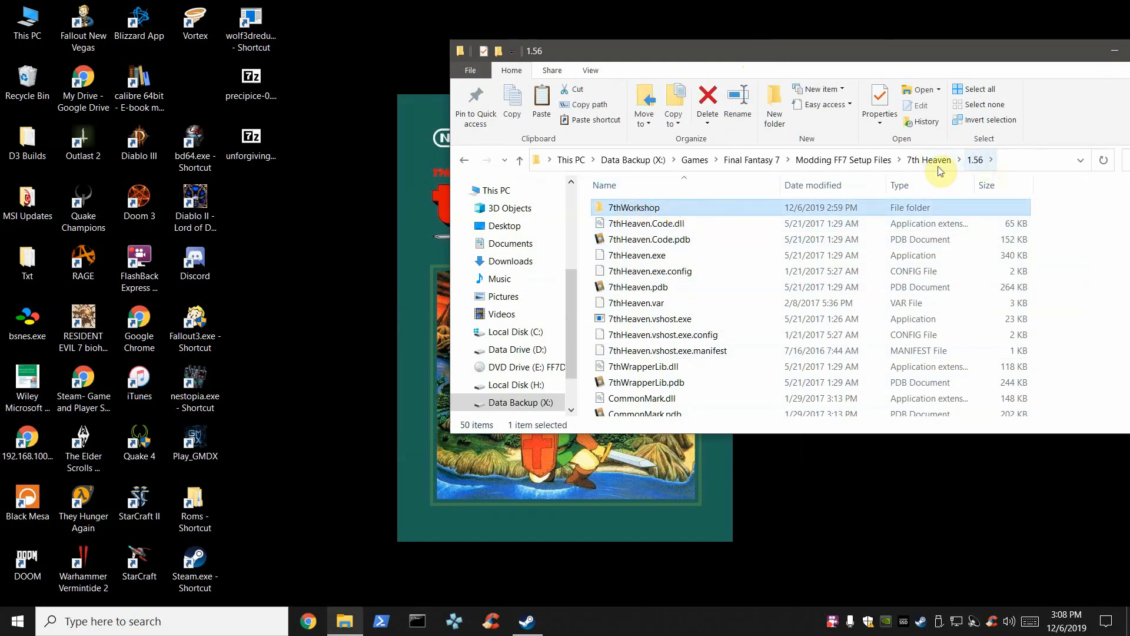
{"action": "right_click", "coordinate": [640, 262]}
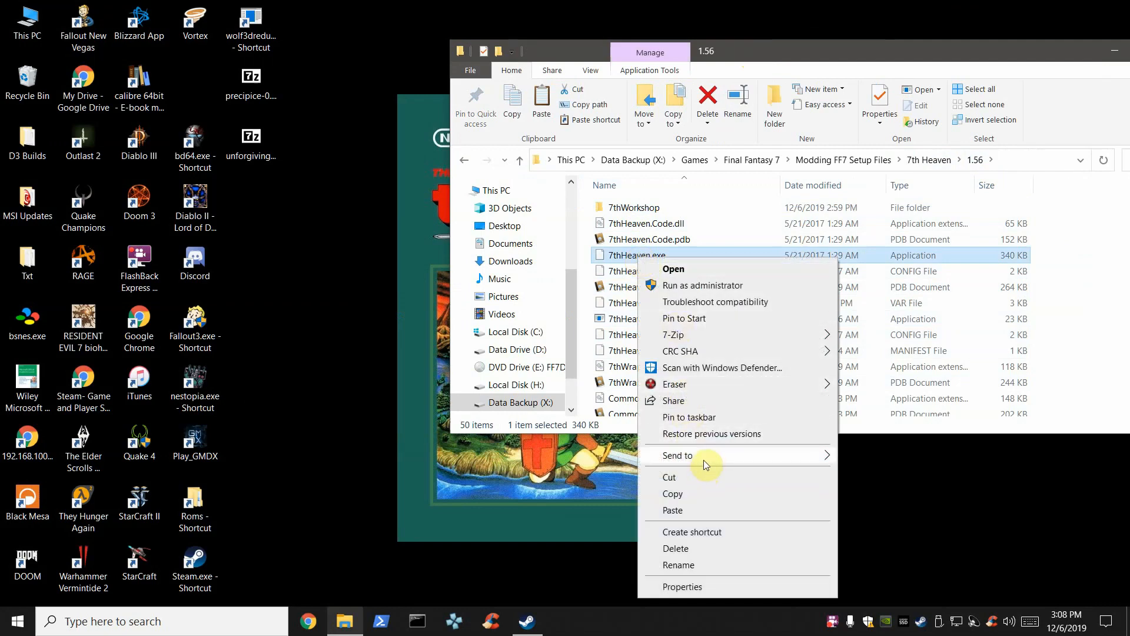
{"action": "mouse_move", "coordinate": [704, 461]}
{"action": "left_click", "coordinate": [901, 491]}
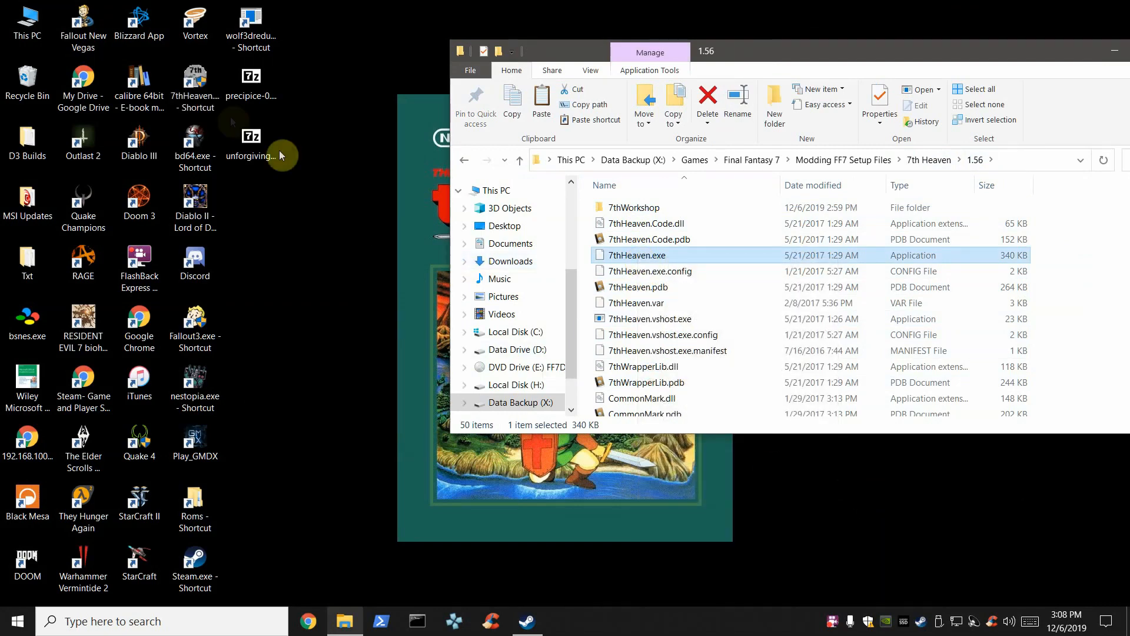
Check the compatibility settings of the 7thHeaven.exe desktop shortcut, including whether it runs as administrator, and close its properties without changes.
{"action": "right_click", "coordinate": [188, 95]}
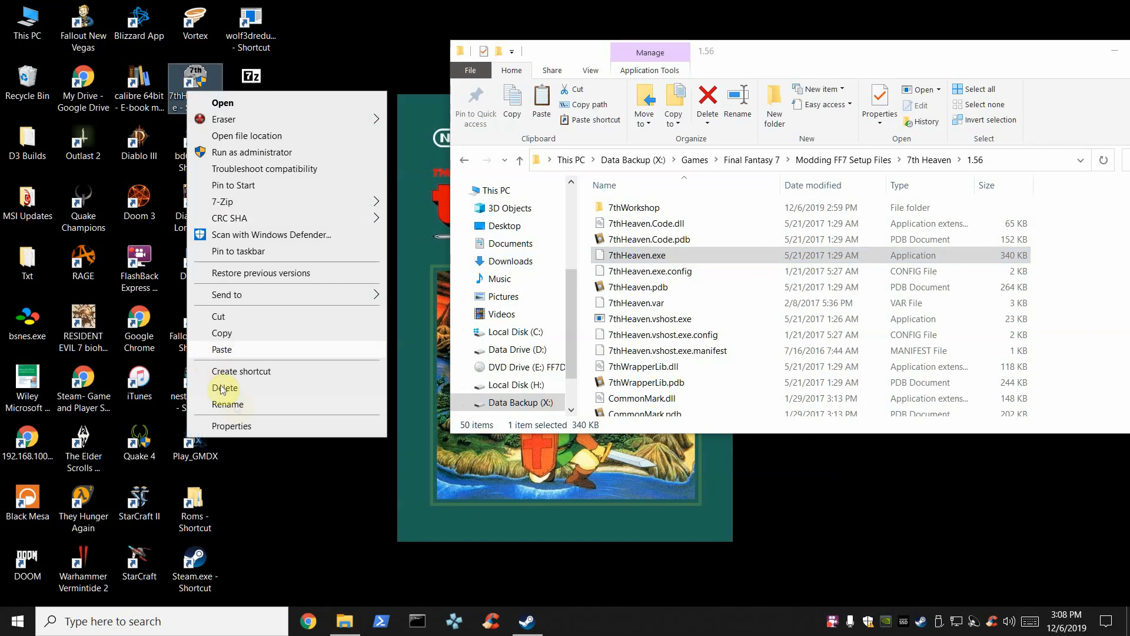
{"action": "left_click", "coordinate": [233, 426]}
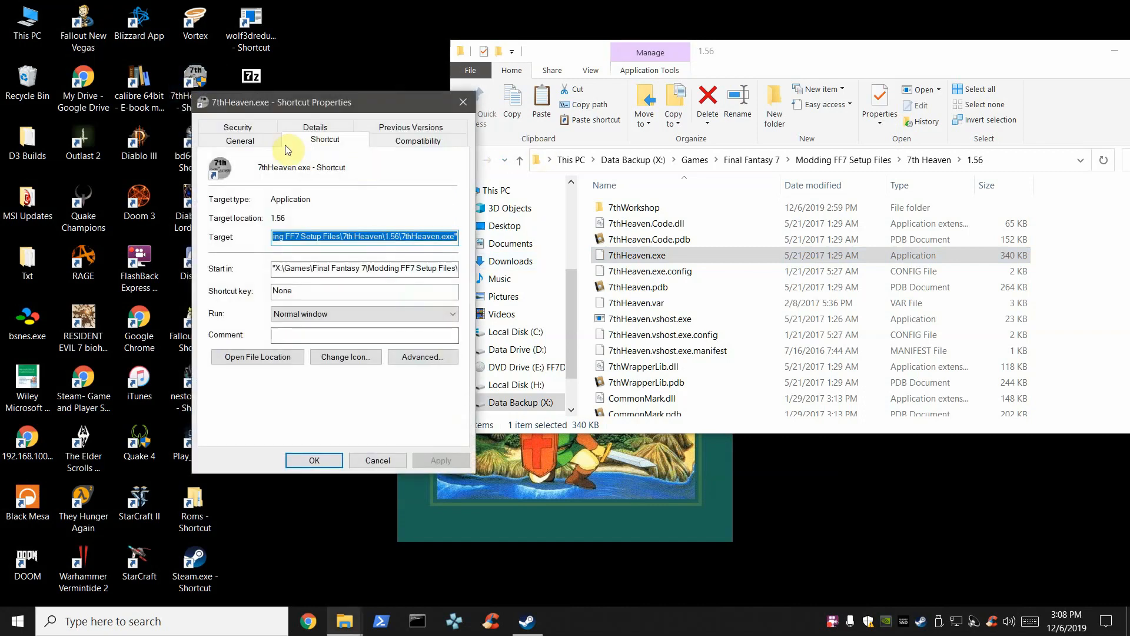
{"action": "left_click", "coordinate": [388, 141]}
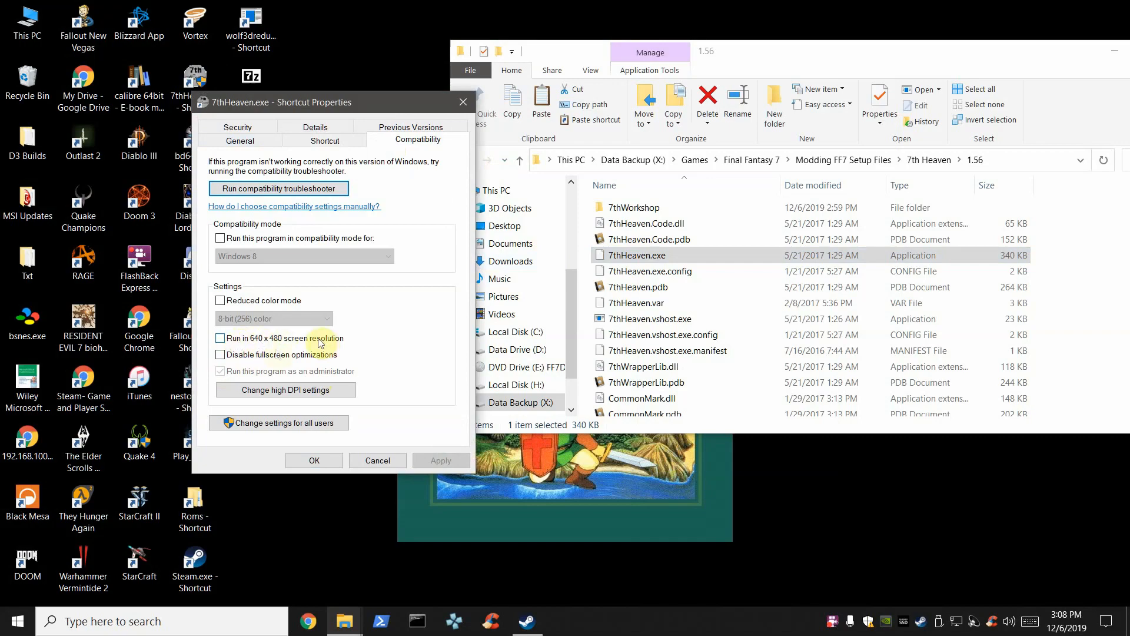
{"action": "left_click", "coordinate": [371, 460]}
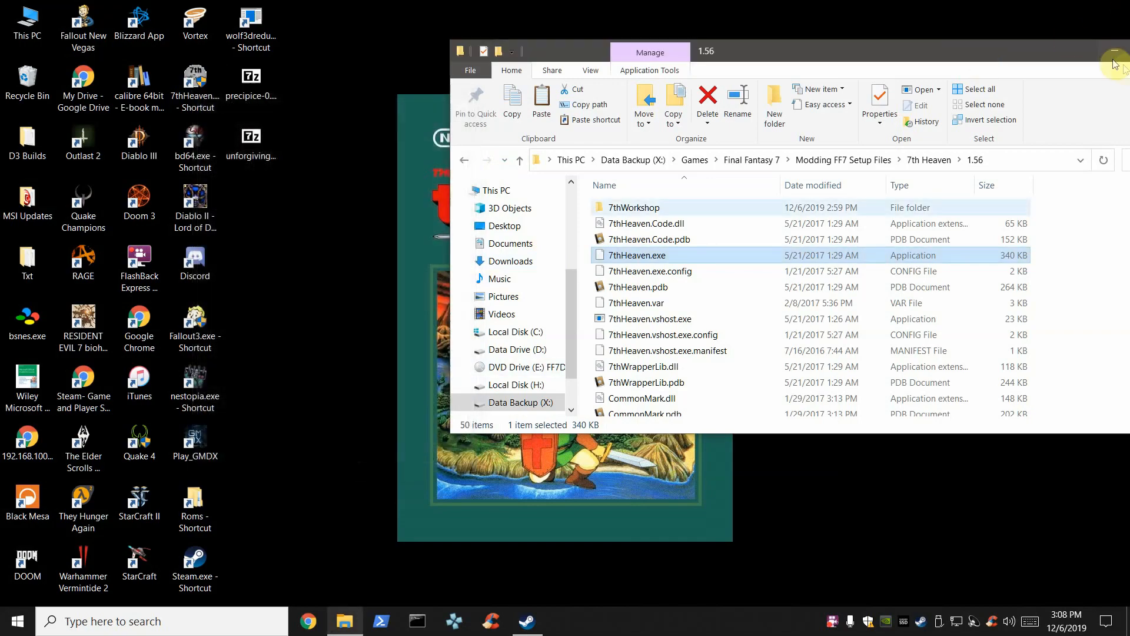
Minimize the 1.56 folder window and start 7th Heaven from its desktop shortcut as administrator.
{"action": "left_click_drag", "start_coordinate": [1007, 60], "coordinate": [906, 64]}
{"action": "left_click", "coordinate": [1082, 59]}
{"action": "right_click", "coordinate": [197, 101]}
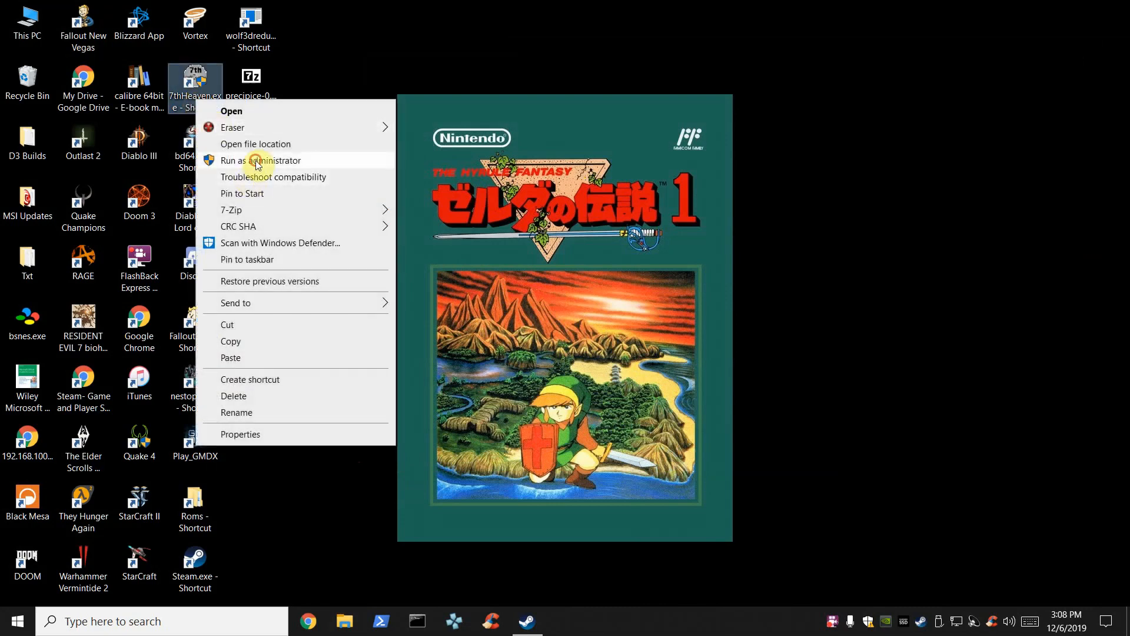
{"action": "left_click", "coordinate": [257, 164]}
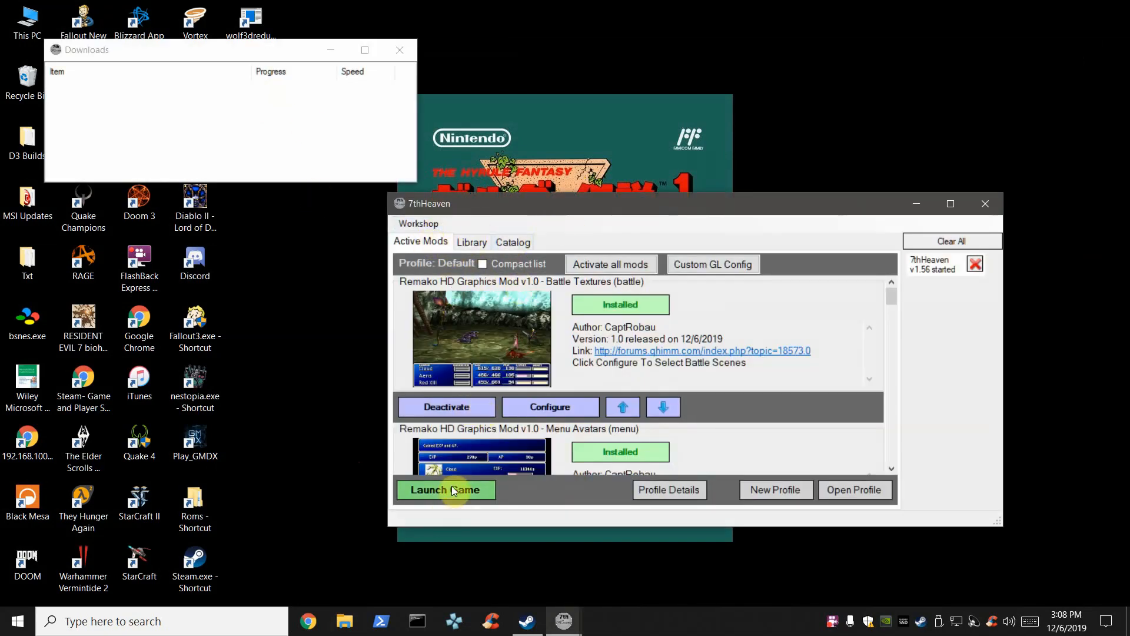
Open 7th Heaven's General Settings and examine the full Library, Textures and FF7 Exe paths.
{"action": "left_click", "coordinate": [436, 225]}
{"action": "left_click", "coordinate": [443, 242]}
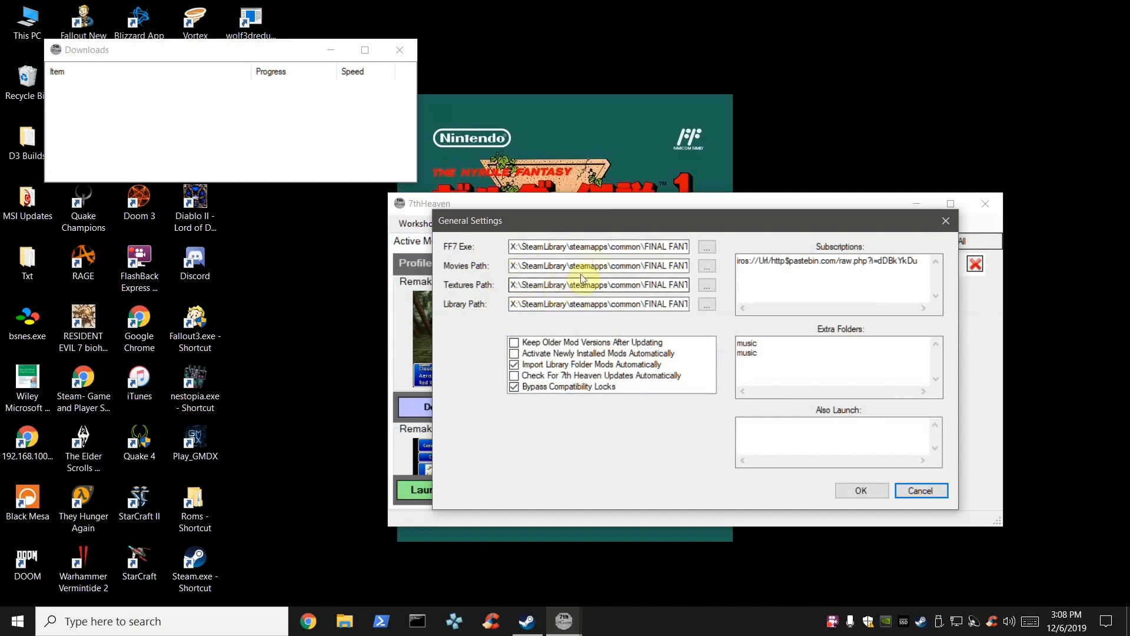
{"action": "left_click_drag", "start_coordinate": [538, 309], "coordinate": [750, 293]}
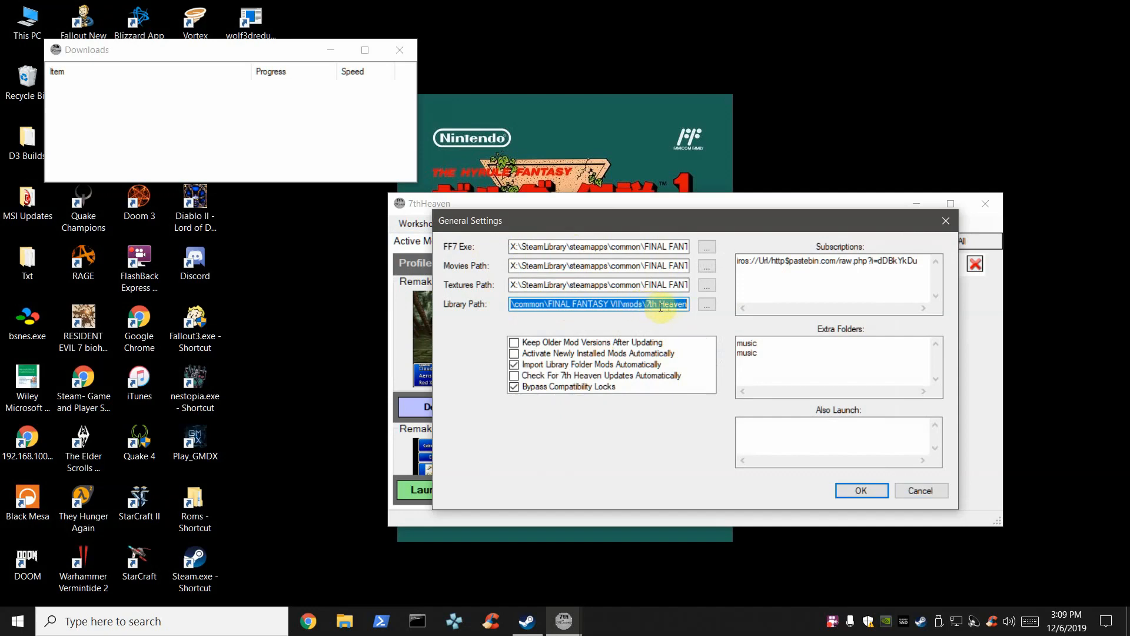
{"action": "left_click", "coordinate": [669, 307]}
{"action": "left_click_drag", "start_coordinate": [569, 290], "coordinate": [642, 303]}
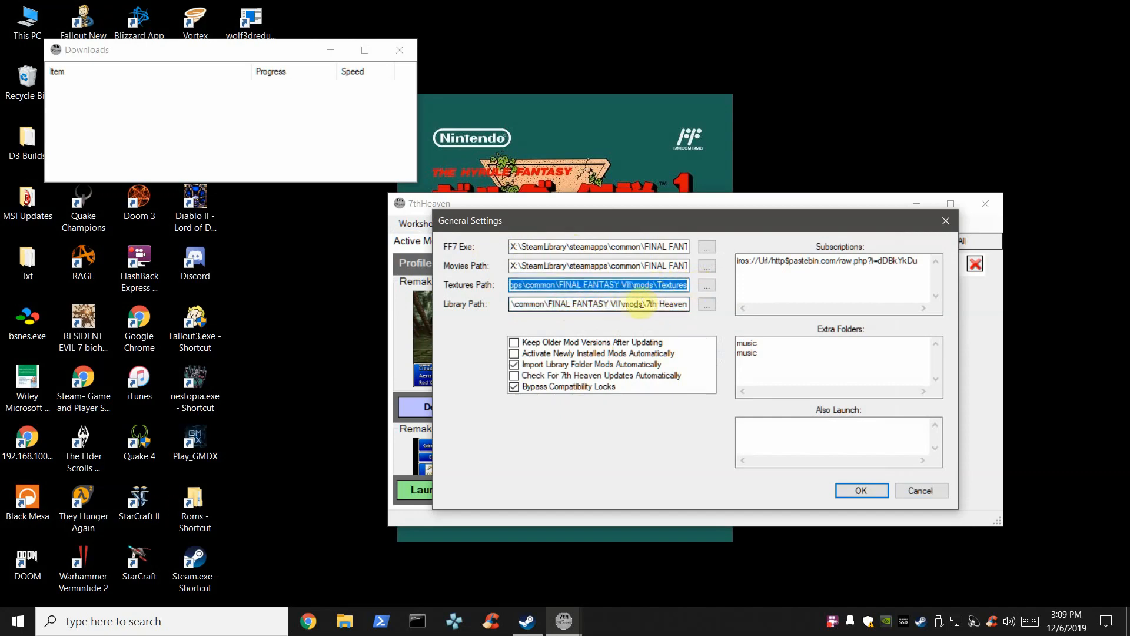
{"action": "left_click", "coordinate": [585, 252]}
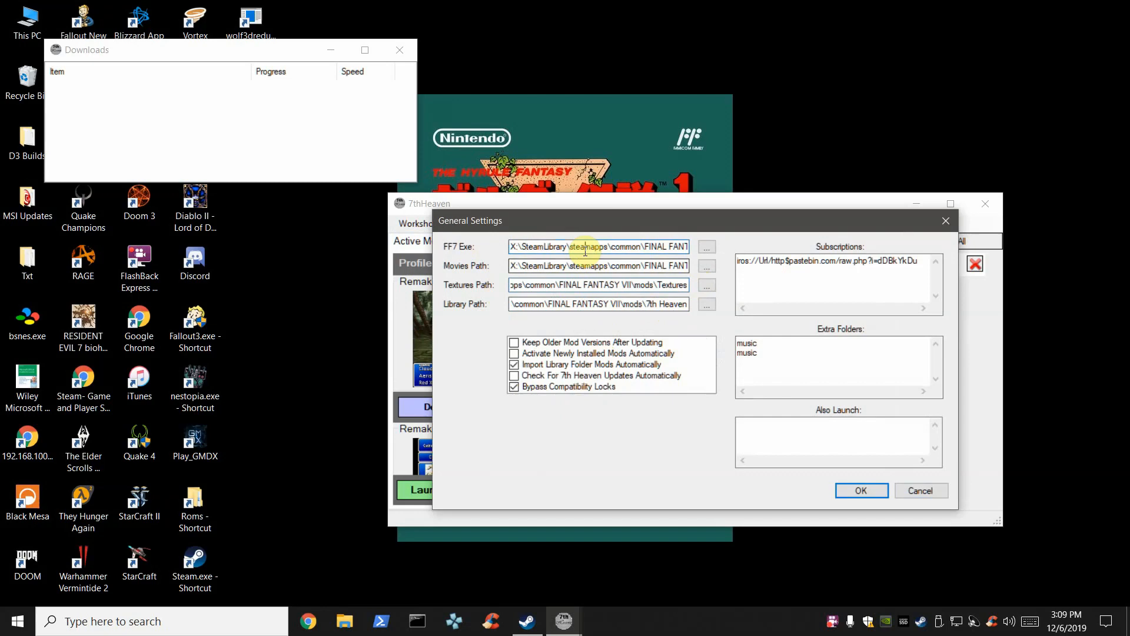
{"action": "left_click_drag", "start_coordinate": [586, 252], "coordinate": [704, 247]}
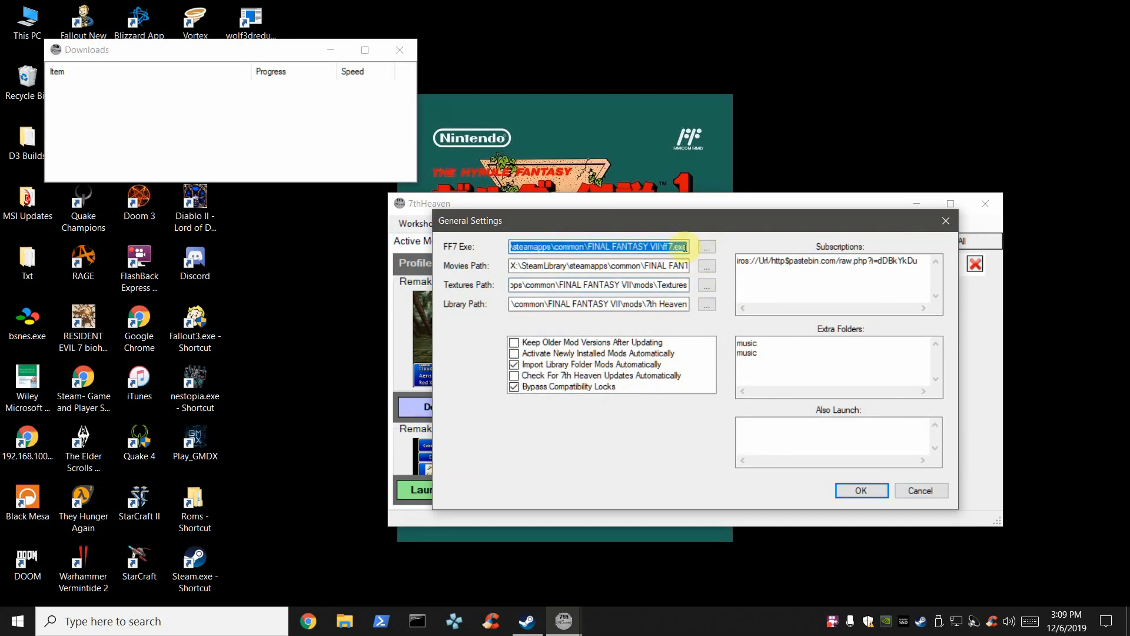
Browse the FINAL FANTASY VII folder for the FF7 Exe setting, check its full location, and cancel the file selection.
{"action": "left_click", "coordinate": [707, 247]}
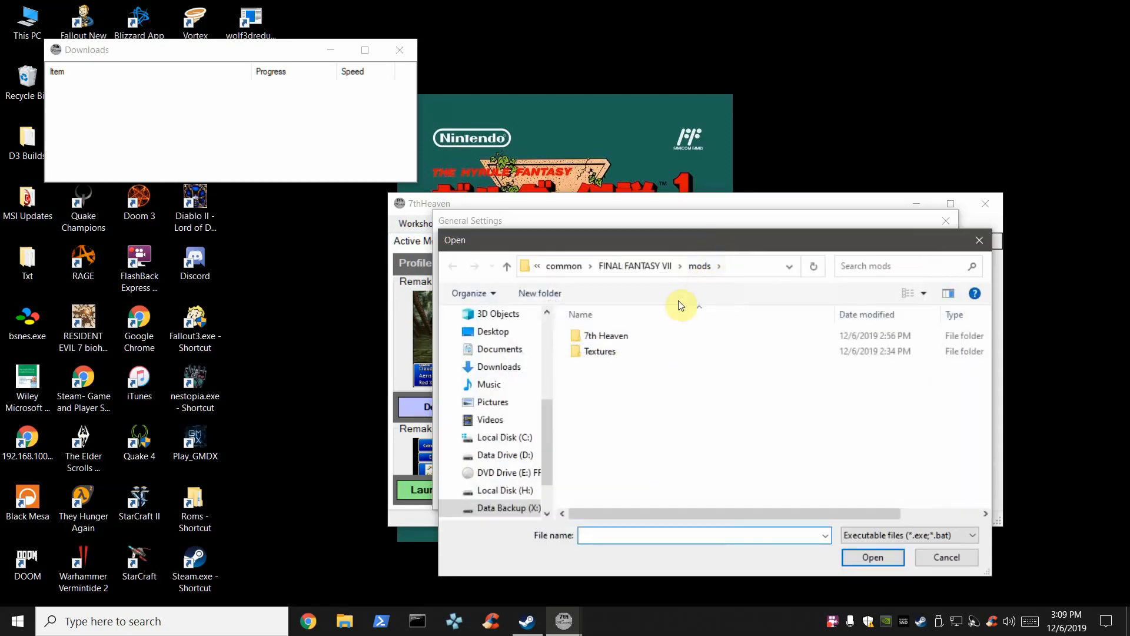
{"action": "left_click", "coordinate": [651, 267]}
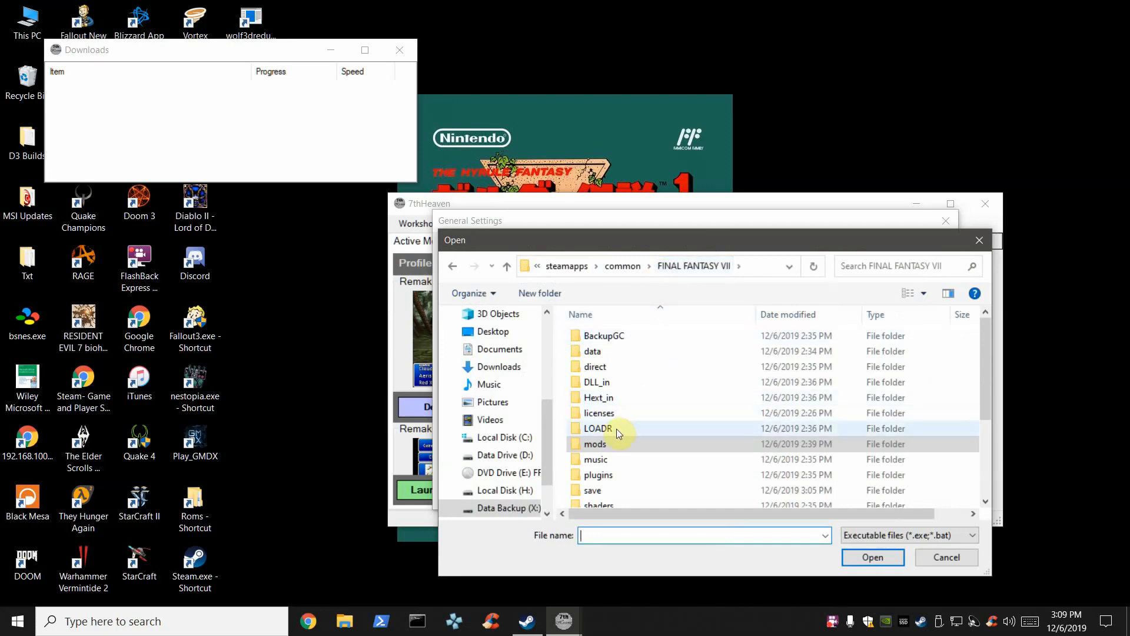
{"action": "scroll", "coordinate": [617, 429], "scroll_direction": "down", "scroll_amount": 3}
{"action": "left_click", "coordinate": [767, 269]}
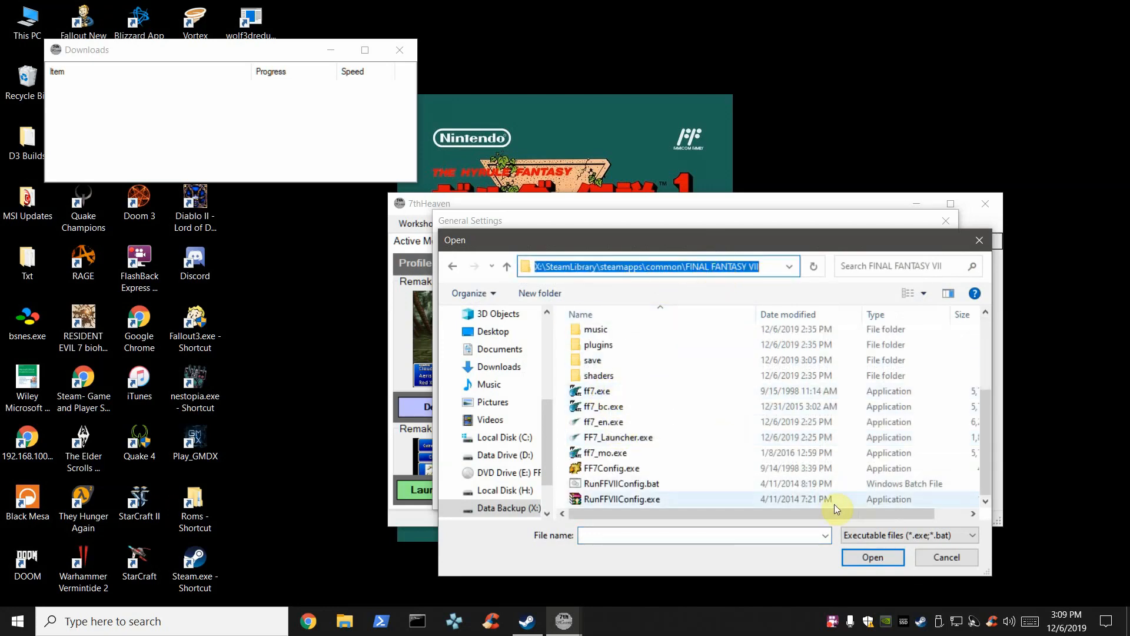
{"action": "left_click", "coordinate": [928, 556]}
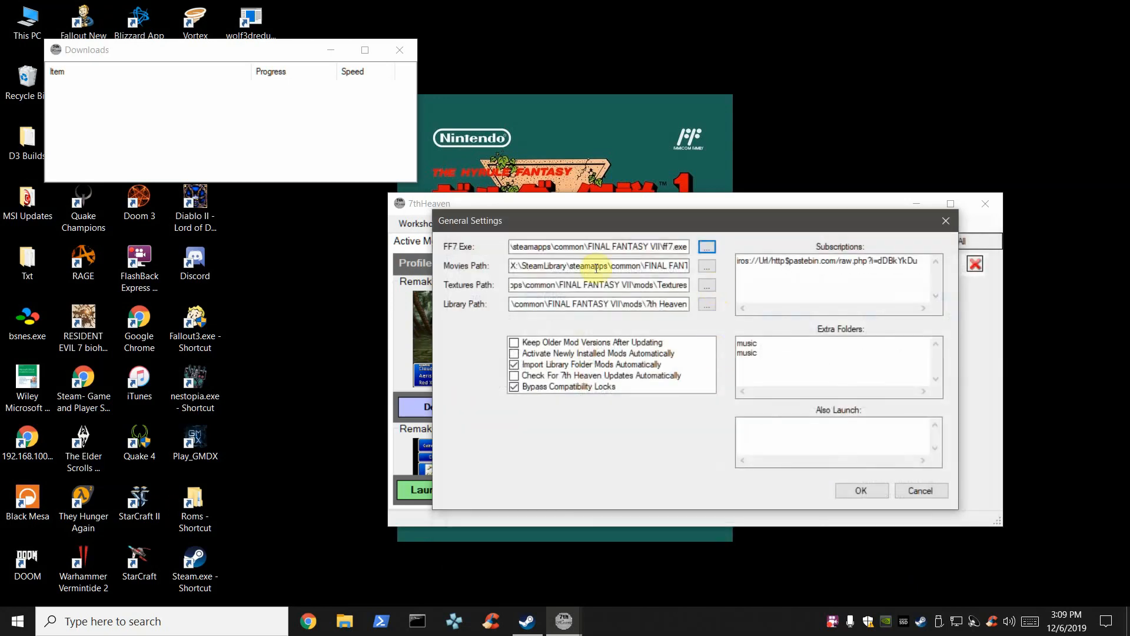
Open and cancel the Movies Path folder picker, and examine the ends of the Movies and Textures paths.
{"action": "left_click", "coordinate": [555, 270]}
{"action": "left_click", "coordinate": [709, 268]}
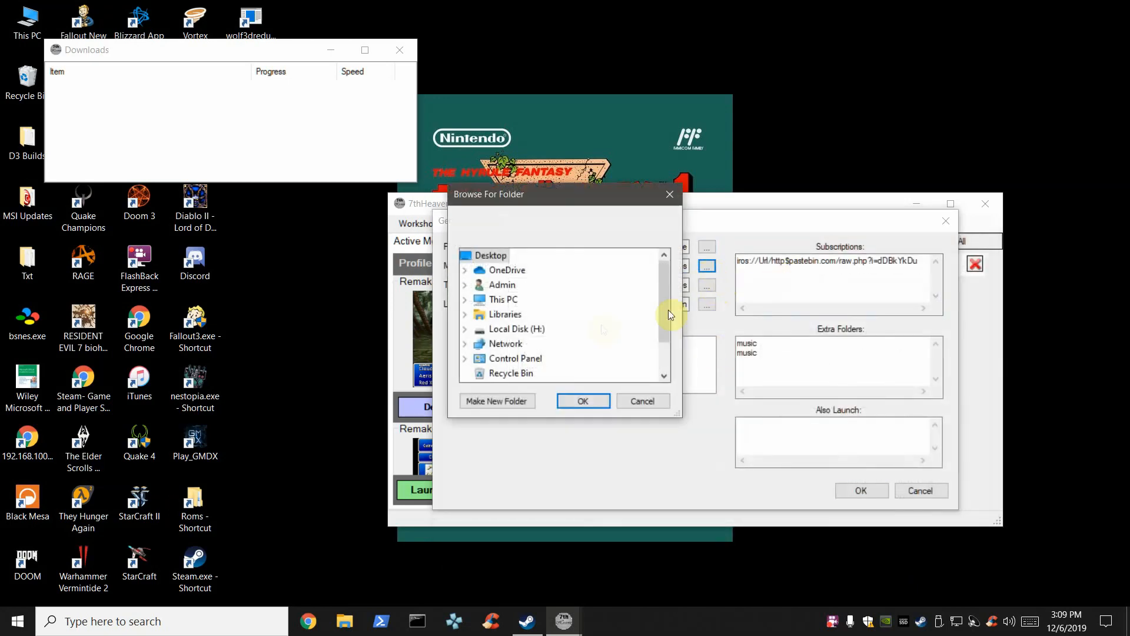
{"action": "left_click", "coordinate": [642, 401]}
{"action": "left_click_drag", "start_coordinate": [619, 266], "coordinate": [706, 272]}
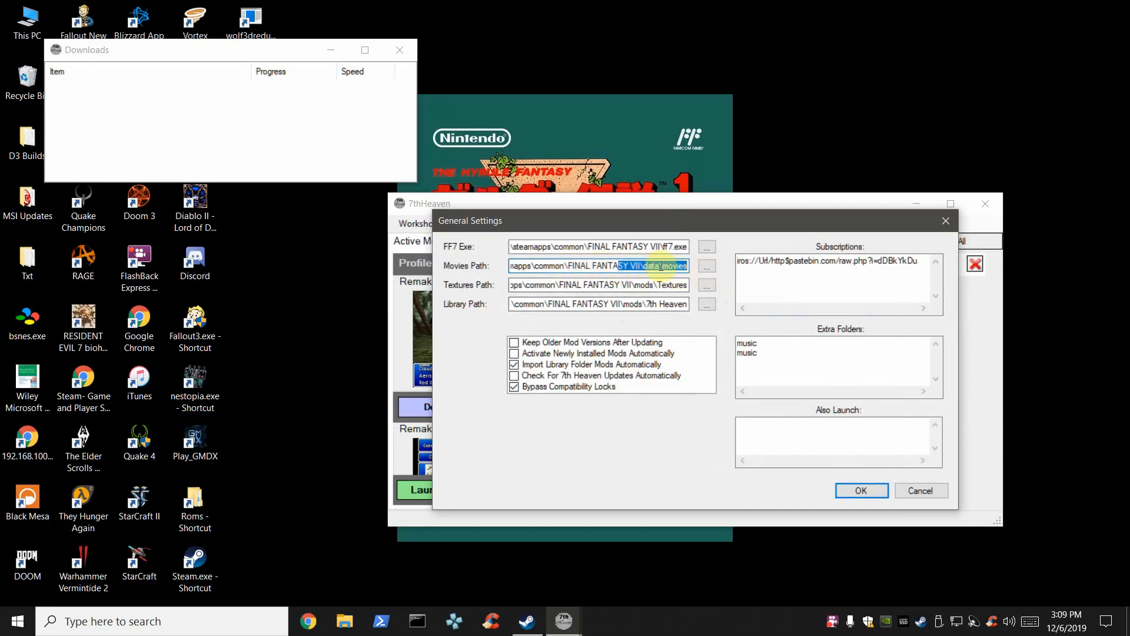
{"action": "left_click", "coordinate": [684, 268]}
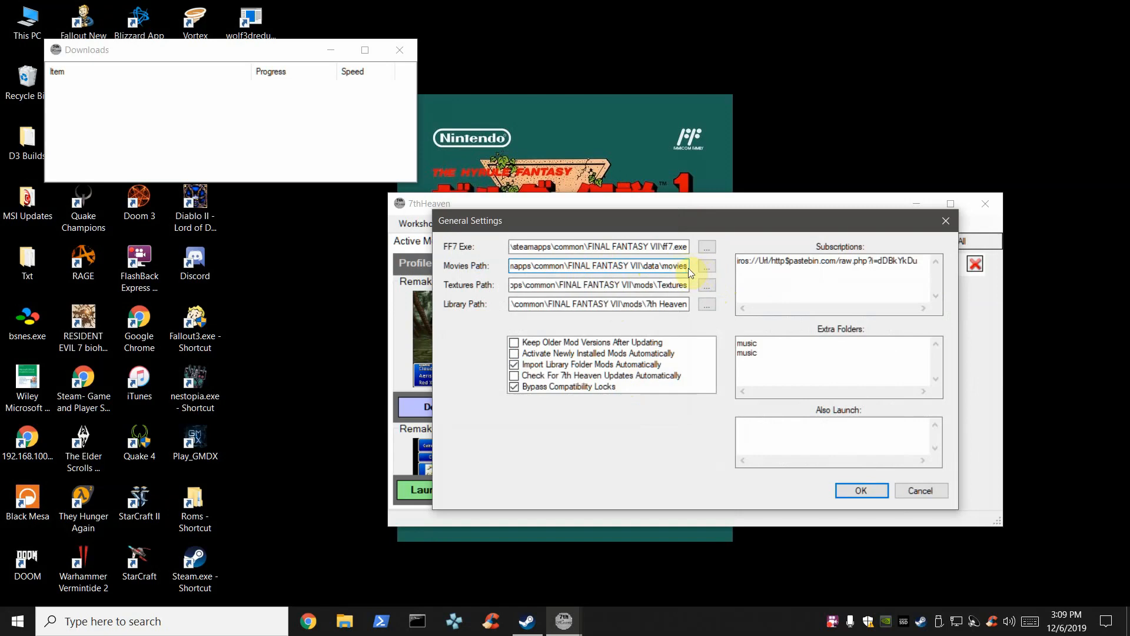
{"action": "left_click_drag", "start_coordinate": [541, 288], "coordinate": [741, 295]}
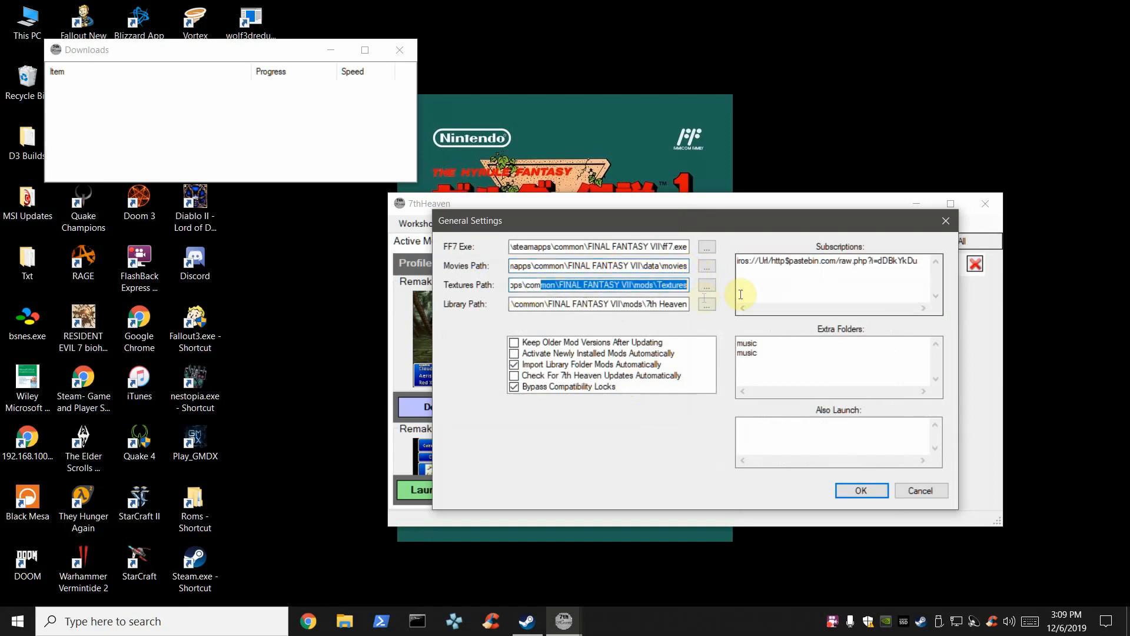
{"action": "left_click", "coordinate": [654, 285]}
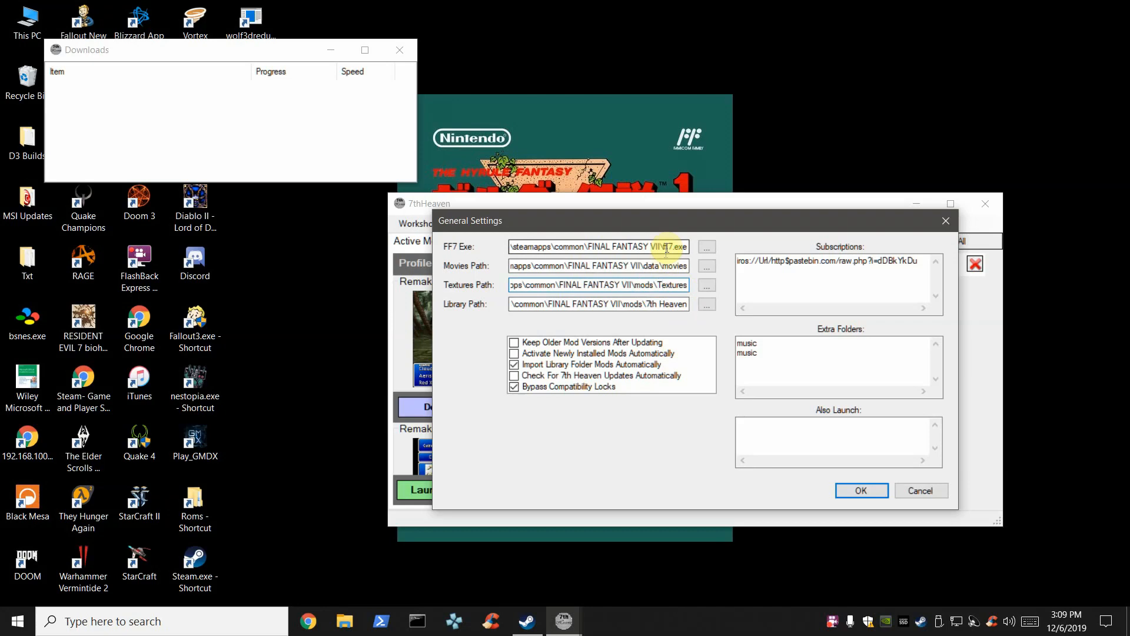
Examine the whole Library Path down to its mods subfolder and close General Settings without saving.
{"action": "left_click_drag", "start_coordinate": [525, 306], "coordinate": [710, 306]}
{"action": "left_click", "coordinate": [547, 307]}
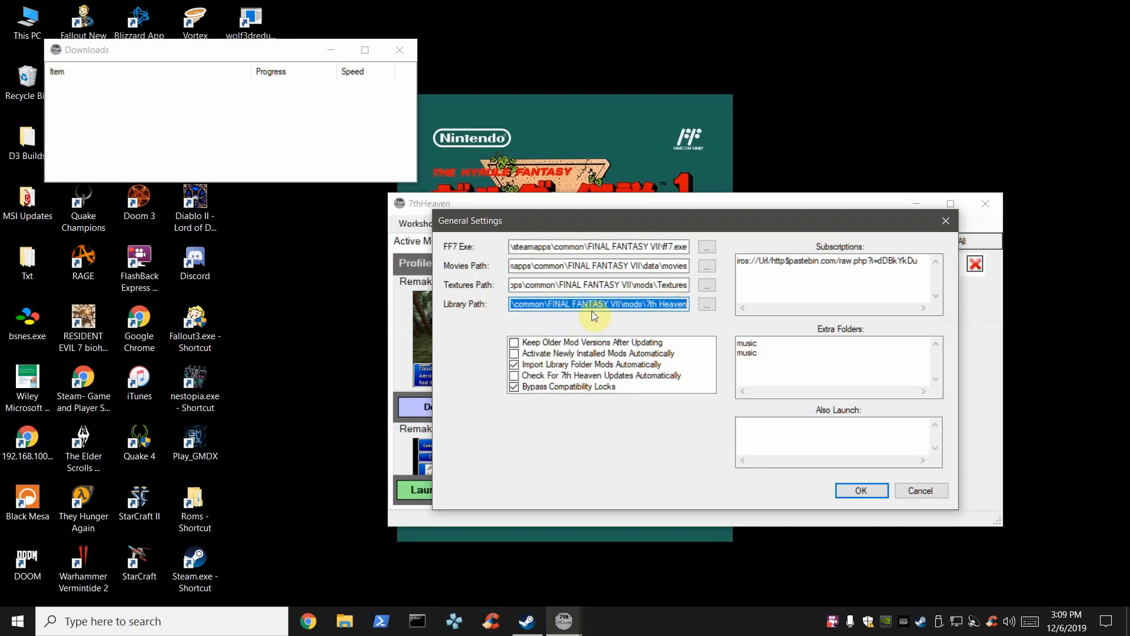
{"action": "left_click_drag", "start_coordinate": [536, 306], "coordinate": [537, 320]}
{"action": "left_click", "coordinate": [535, 305]}
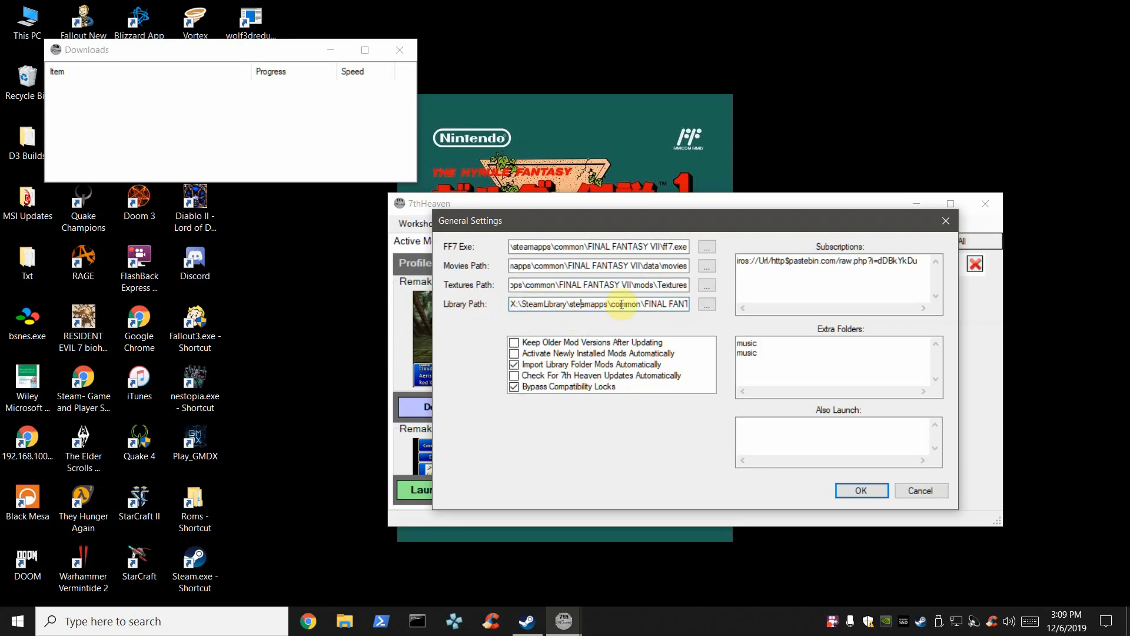
{"action": "left_click_drag", "start_coordinate": [647, 305], "coordinate": [730, 310]}
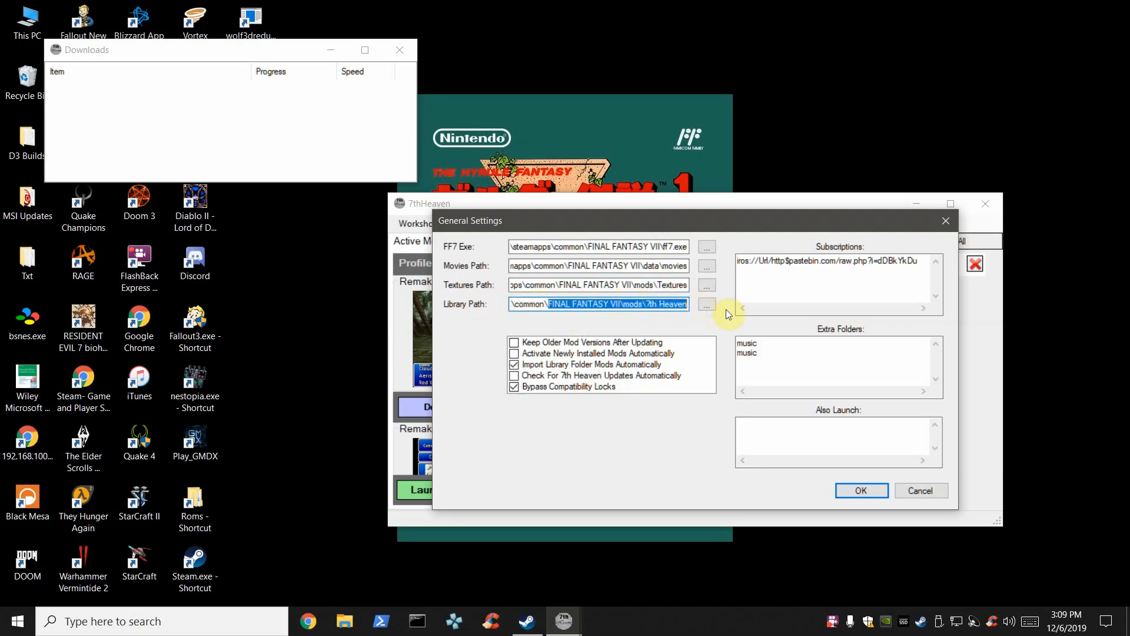
{"action": "left_click", "coordinate": [653, 305]}
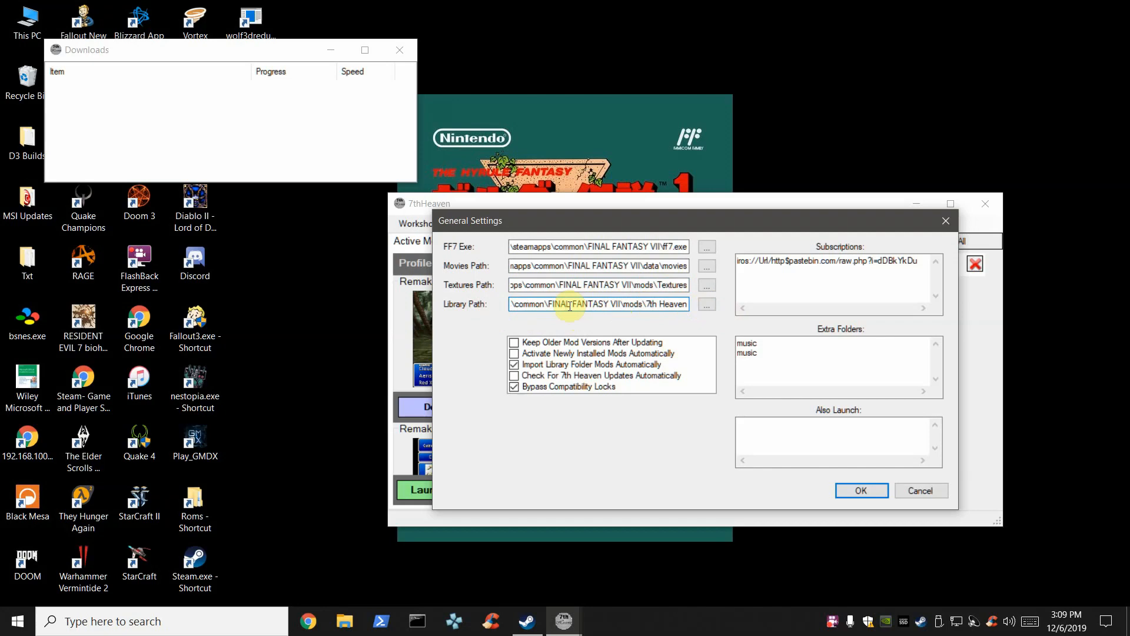
{"action": "left_click_drag", "start_coordinate": [551, 303], "coordinate": [690, 307]}
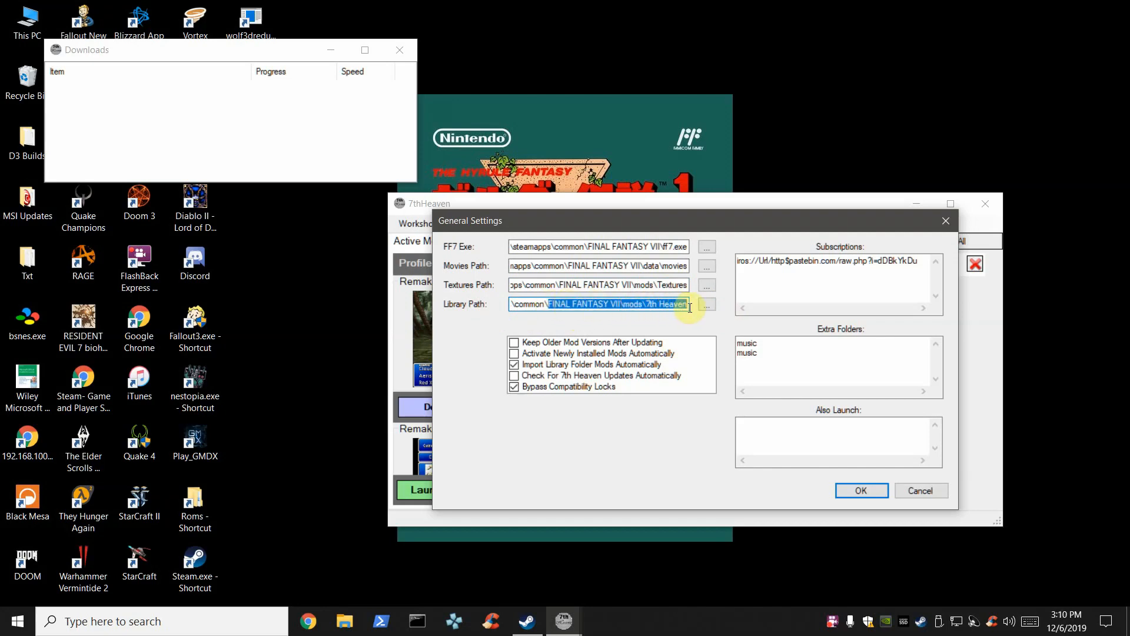
{"action": "left_click", "coordinate": [924, 488]}
Review the Resolution, Graphics, Rendering and Audio options in the Aali Driver Settings and close them without changes.
{"action": "left_click", "coordinate": [418, 223]}
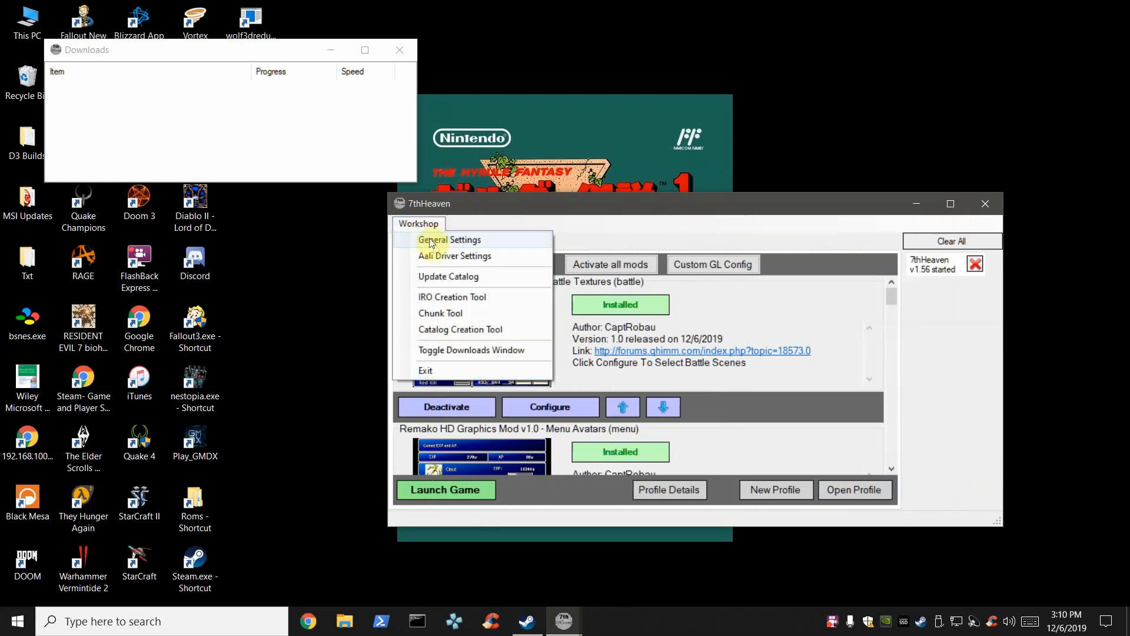
{"action": "left_click", "coordinate": [440, 257]}
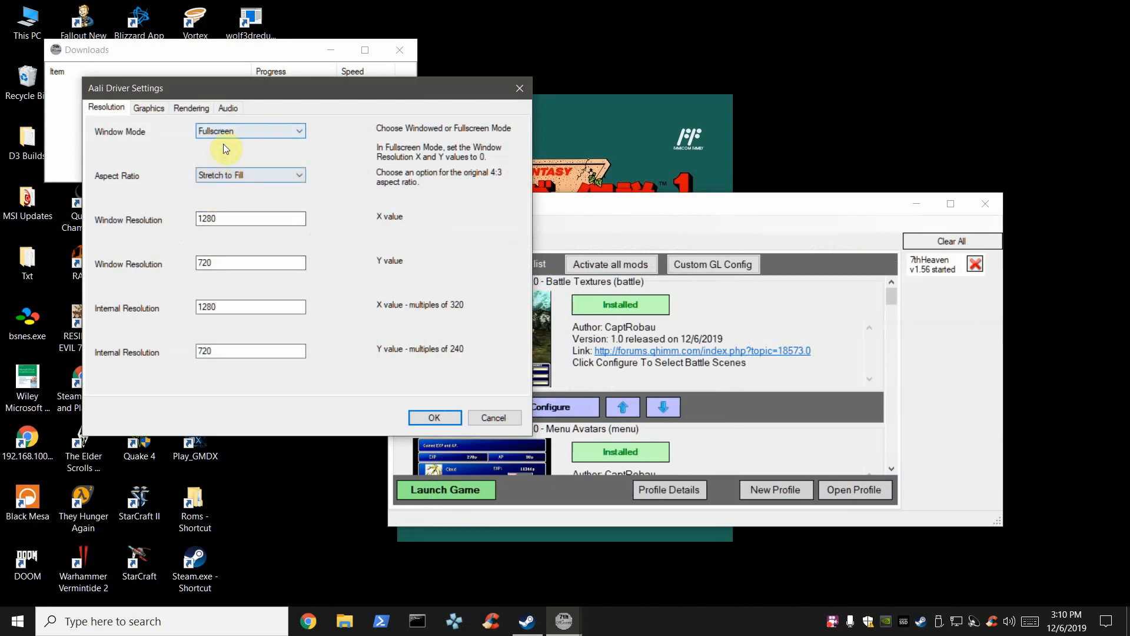
{"action": "left_click", "coordinate": [153, 110]}
{"action": "left_click", "coordinate": [187, 108]}
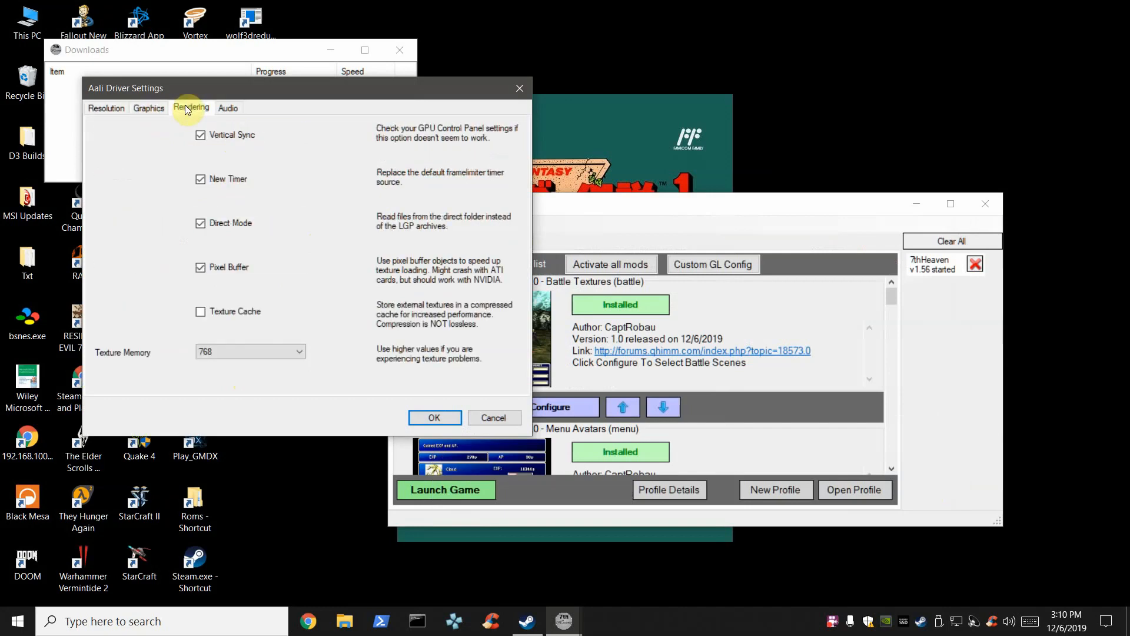
{"action": "left_click", "coordinate": [226, 108]}
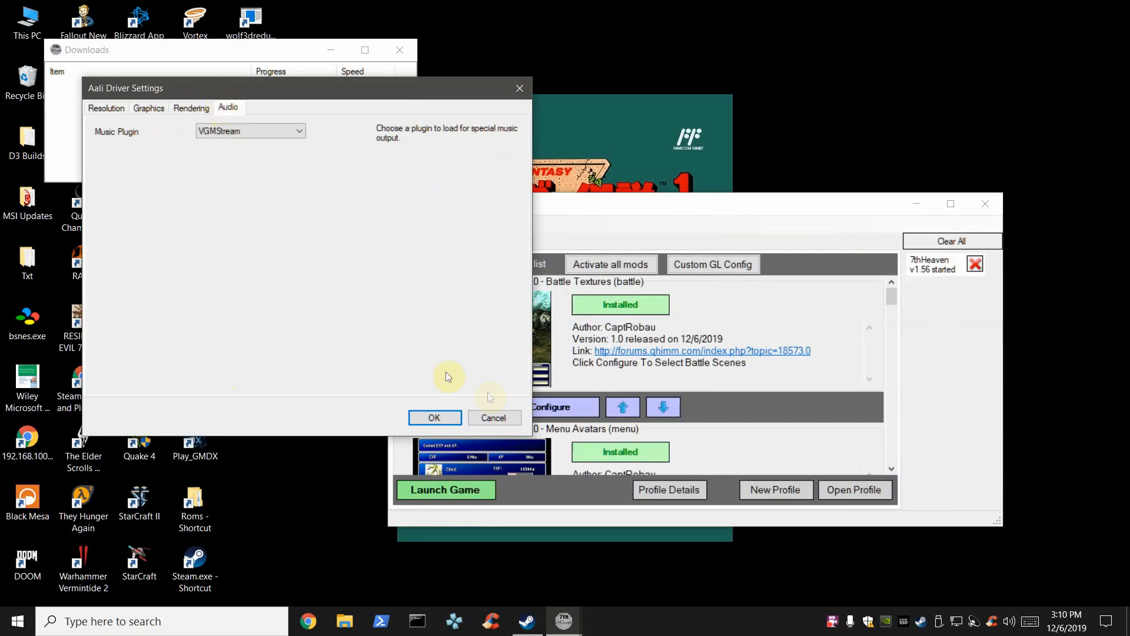
{"action": "left_click", "coordinate": [493, 417]}
Launch Final Fantasy VII with the active mods from 7th Heaven.
{"action": "left_click", "coordinate": [444, 484]}
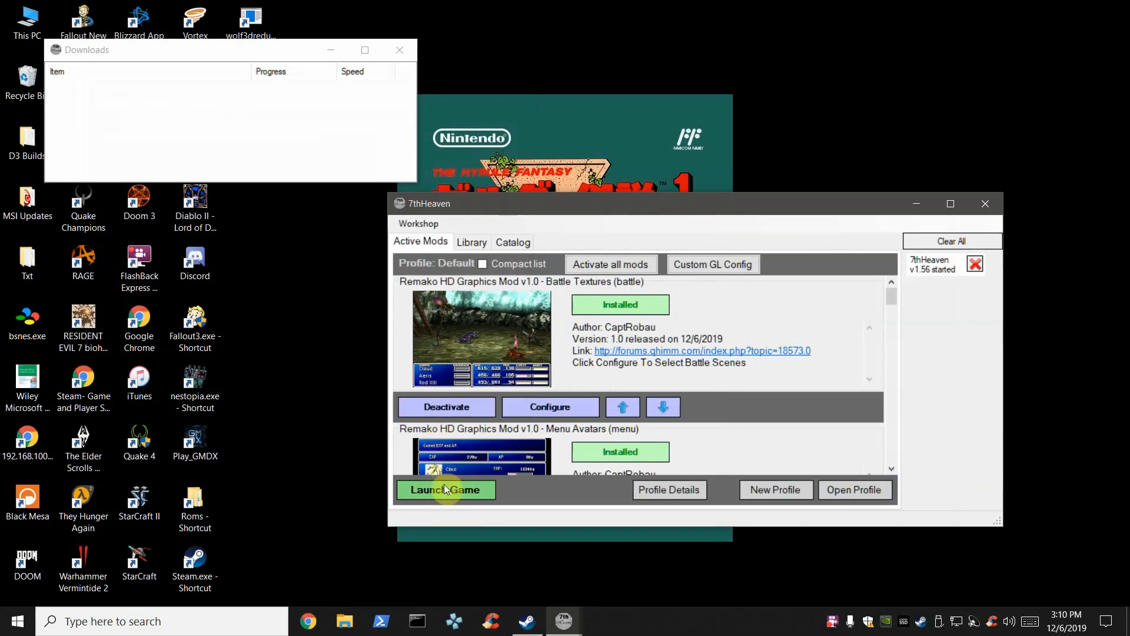